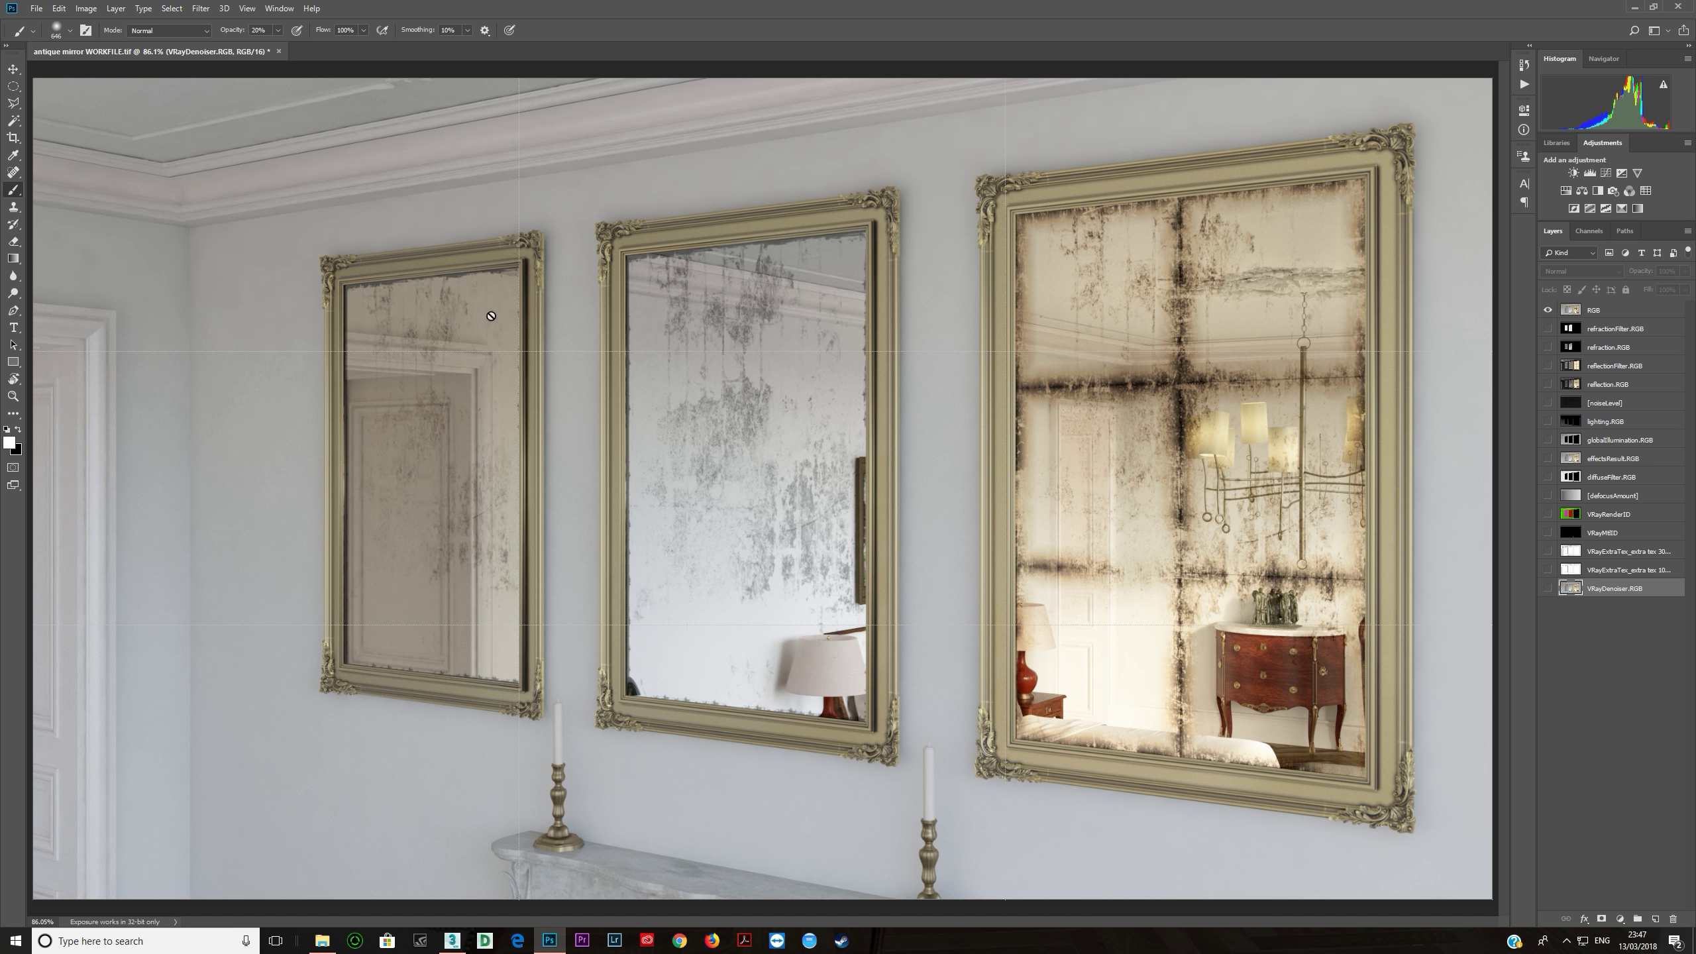
Step: Switch to 3ds Max and examine the bedroom shell and the three framed mirrors in the viewports
left_click(452, 941)
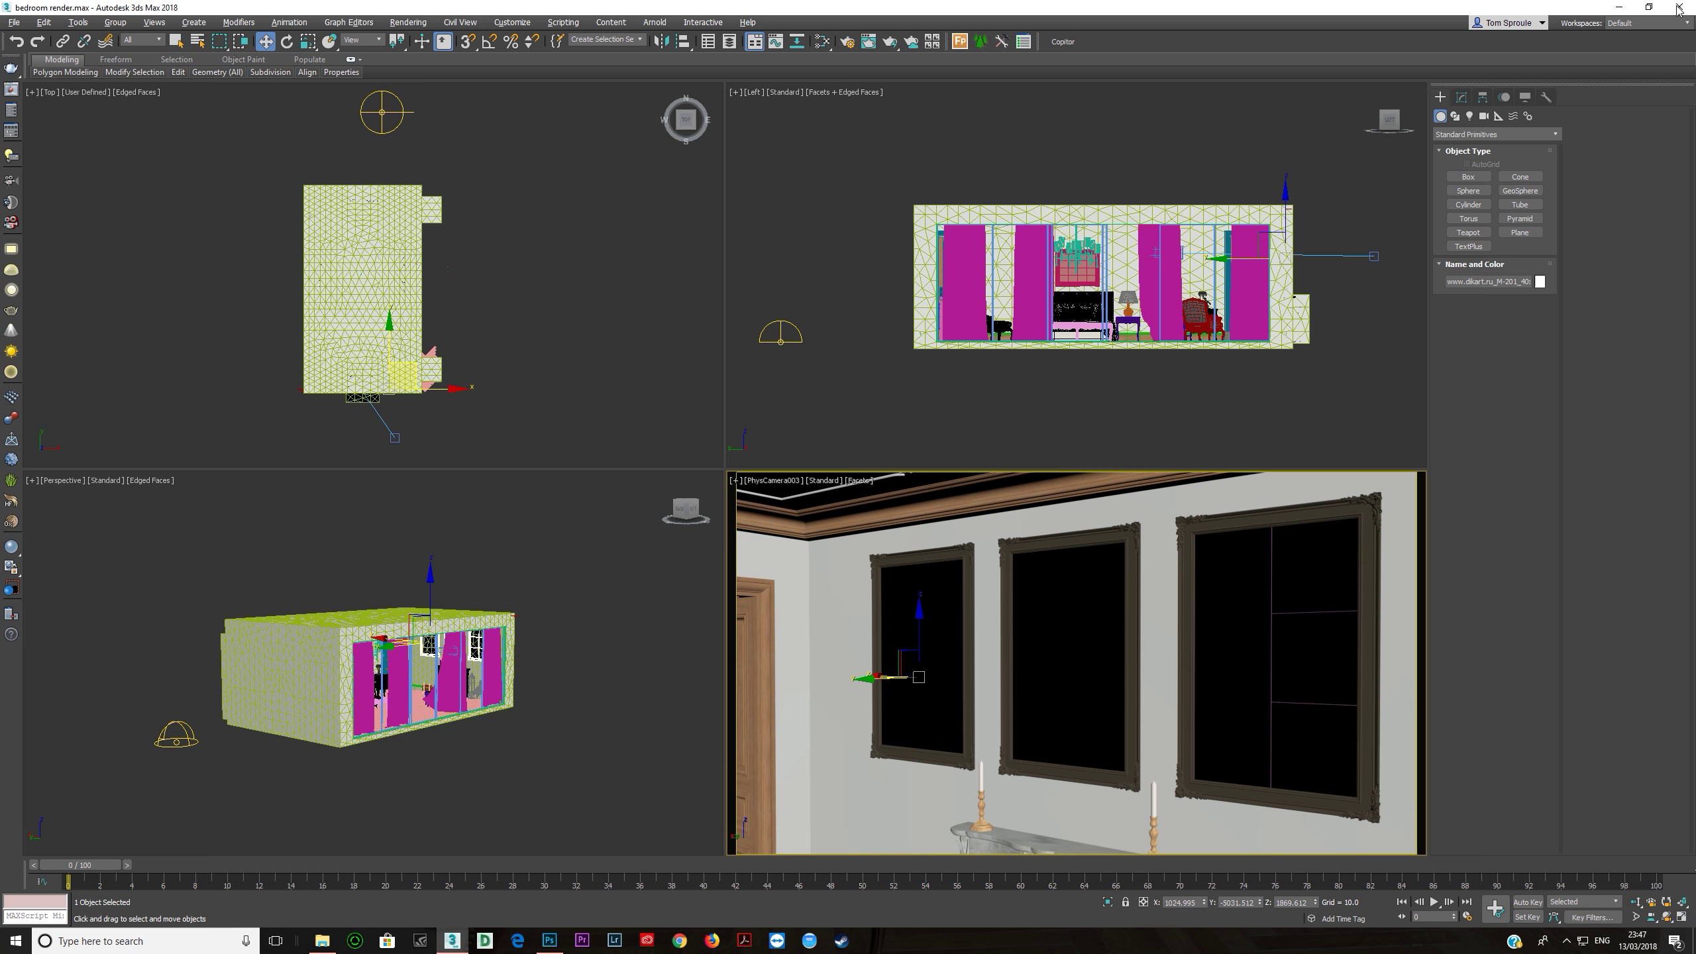
left_click(1680, 6)
scroll(403, 331, "up", 3)
left_click(400, 331)
middle_click_drag(401, 331, 337, 387, "alt")
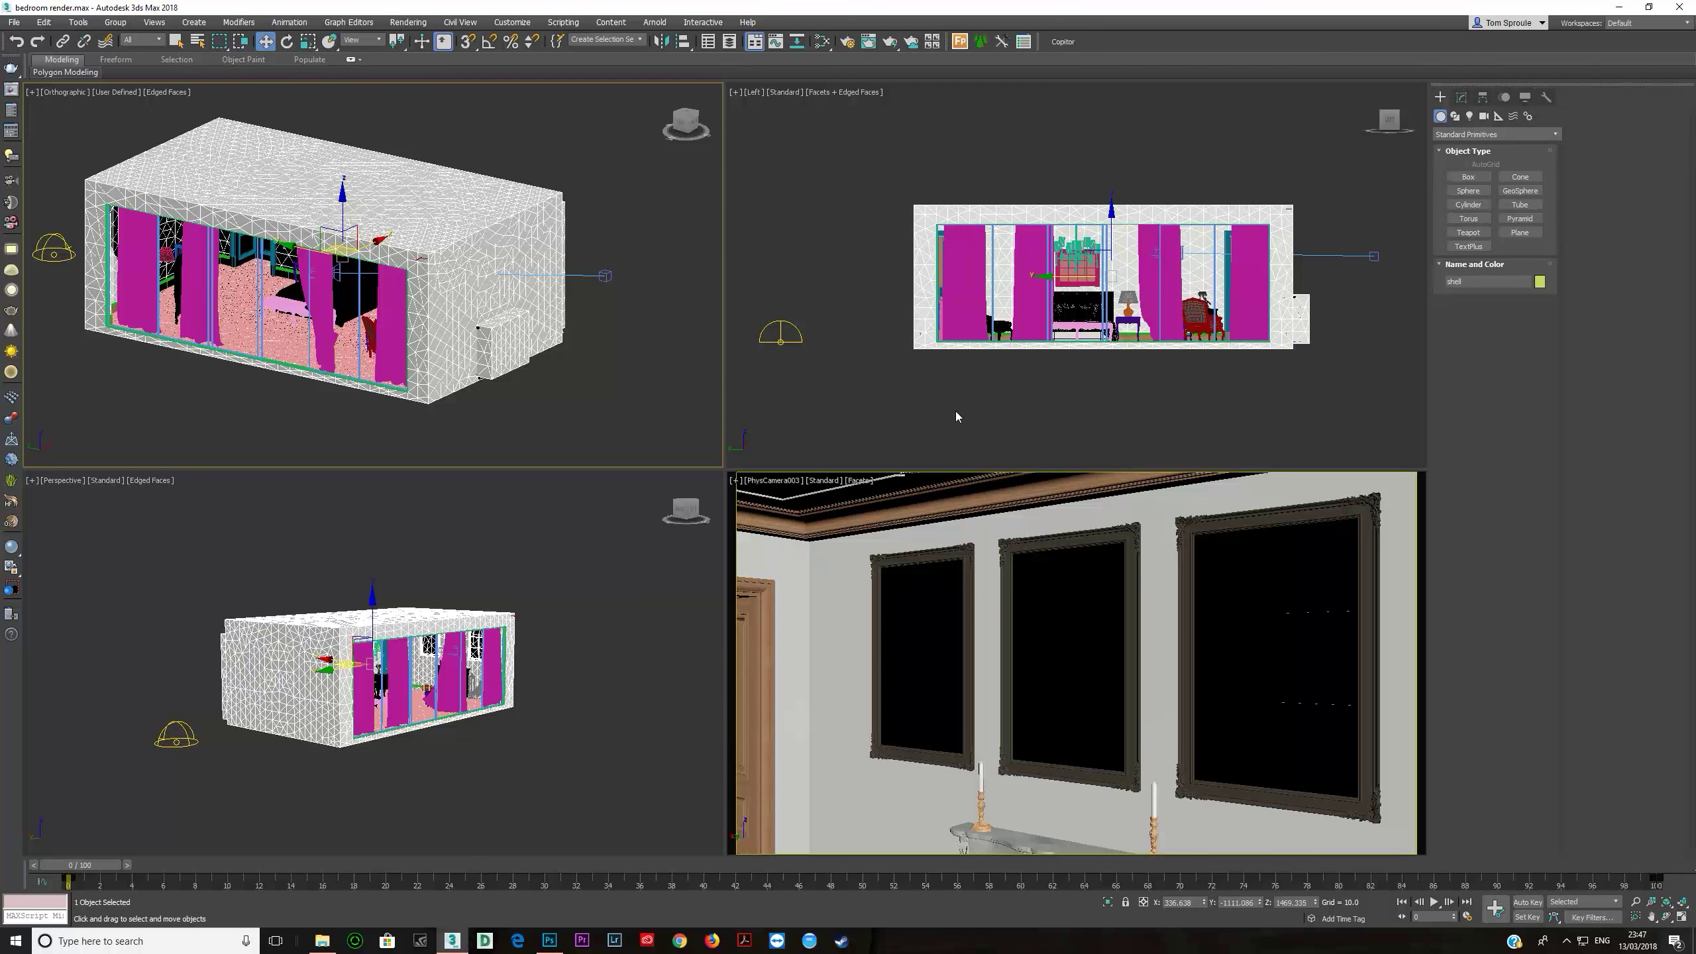
left_click(979, 345)
left_click(967, 646)
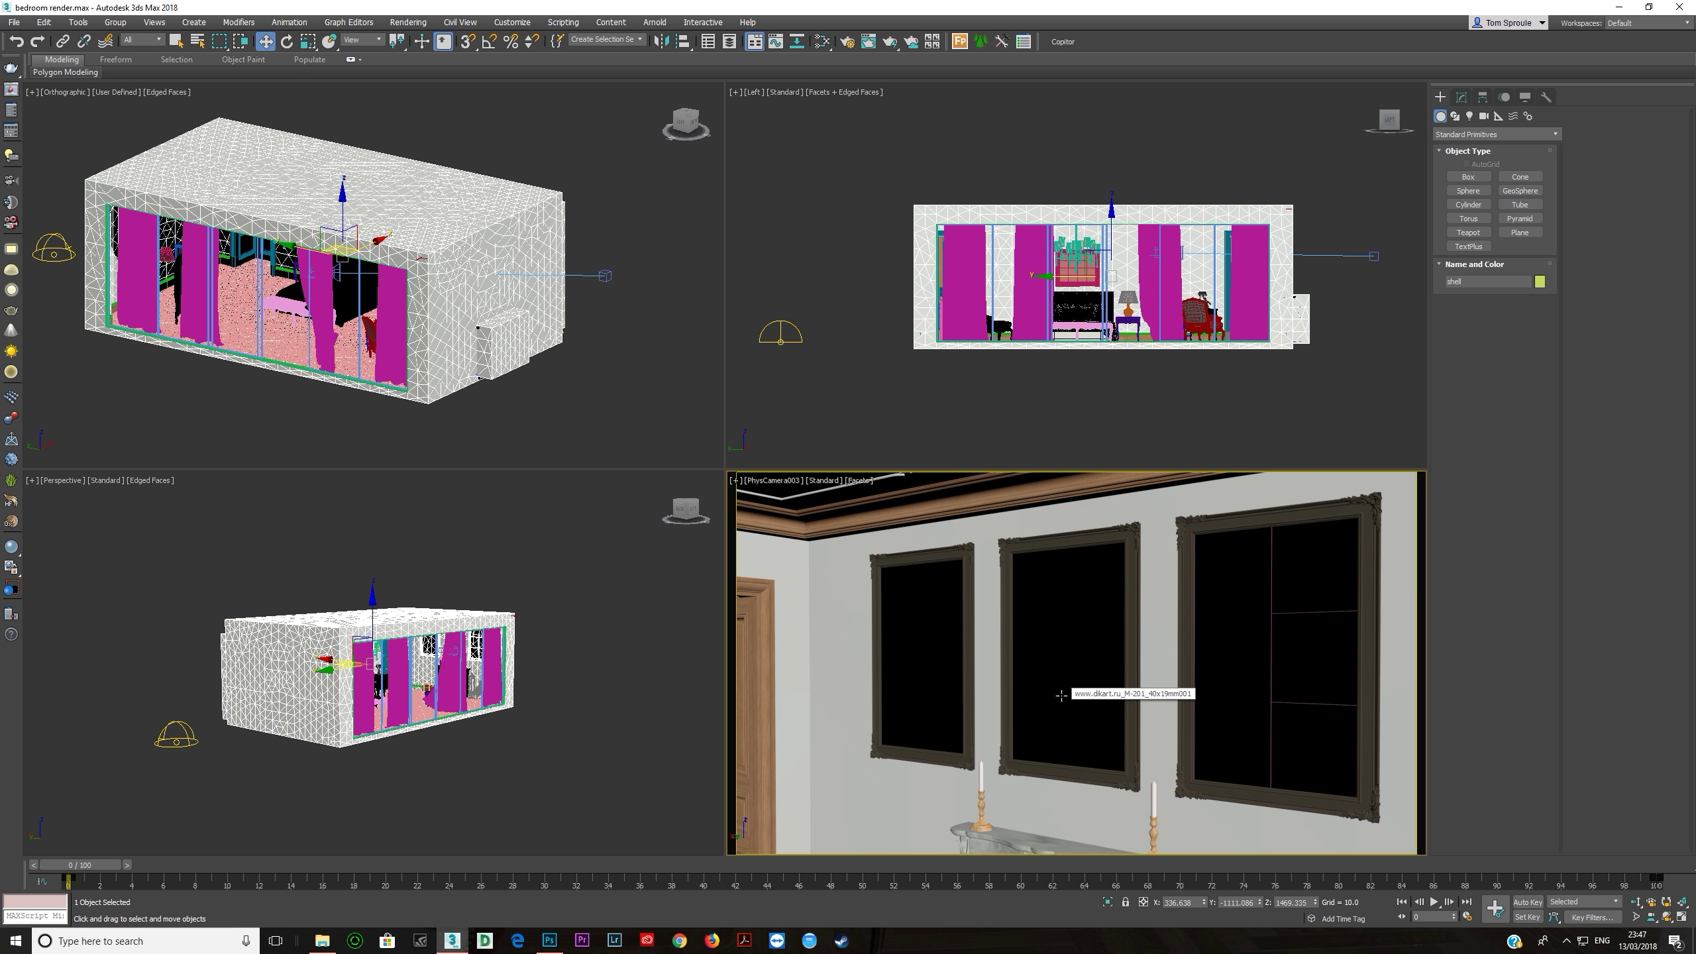
Step: Glance at the Photoshop render, return to the Slate Material Editor and open antique mirror material 2's parameters with an enlarged node preview
key("alt+Tab")
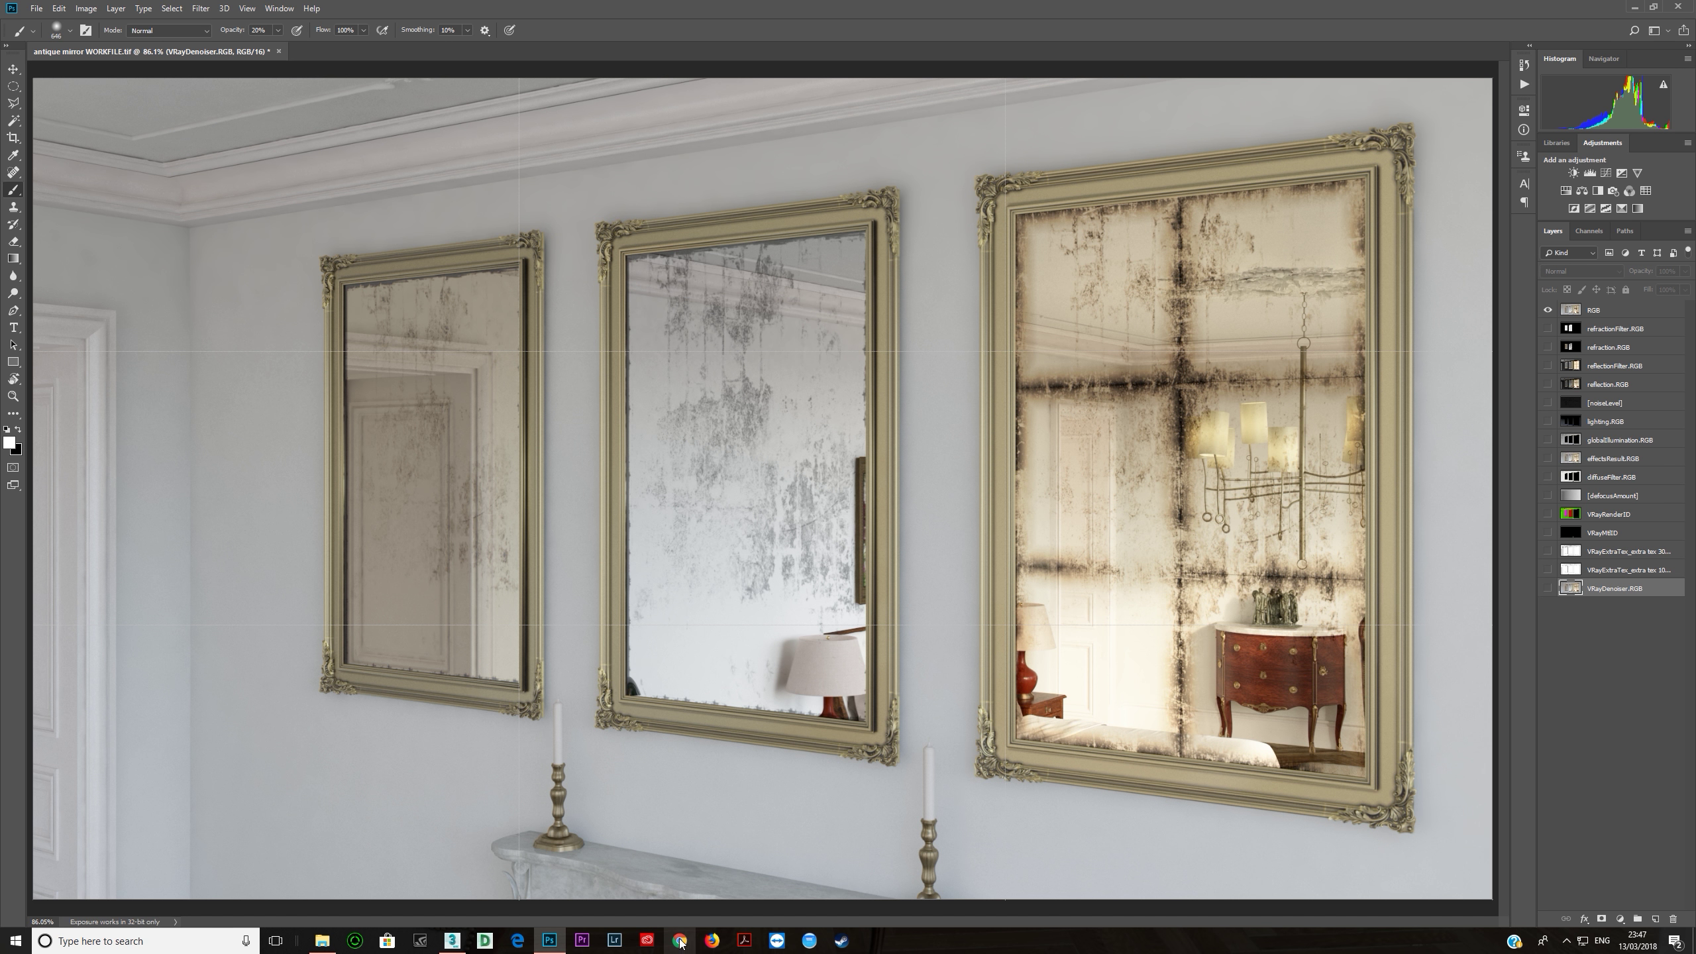
key("alt+Tab")
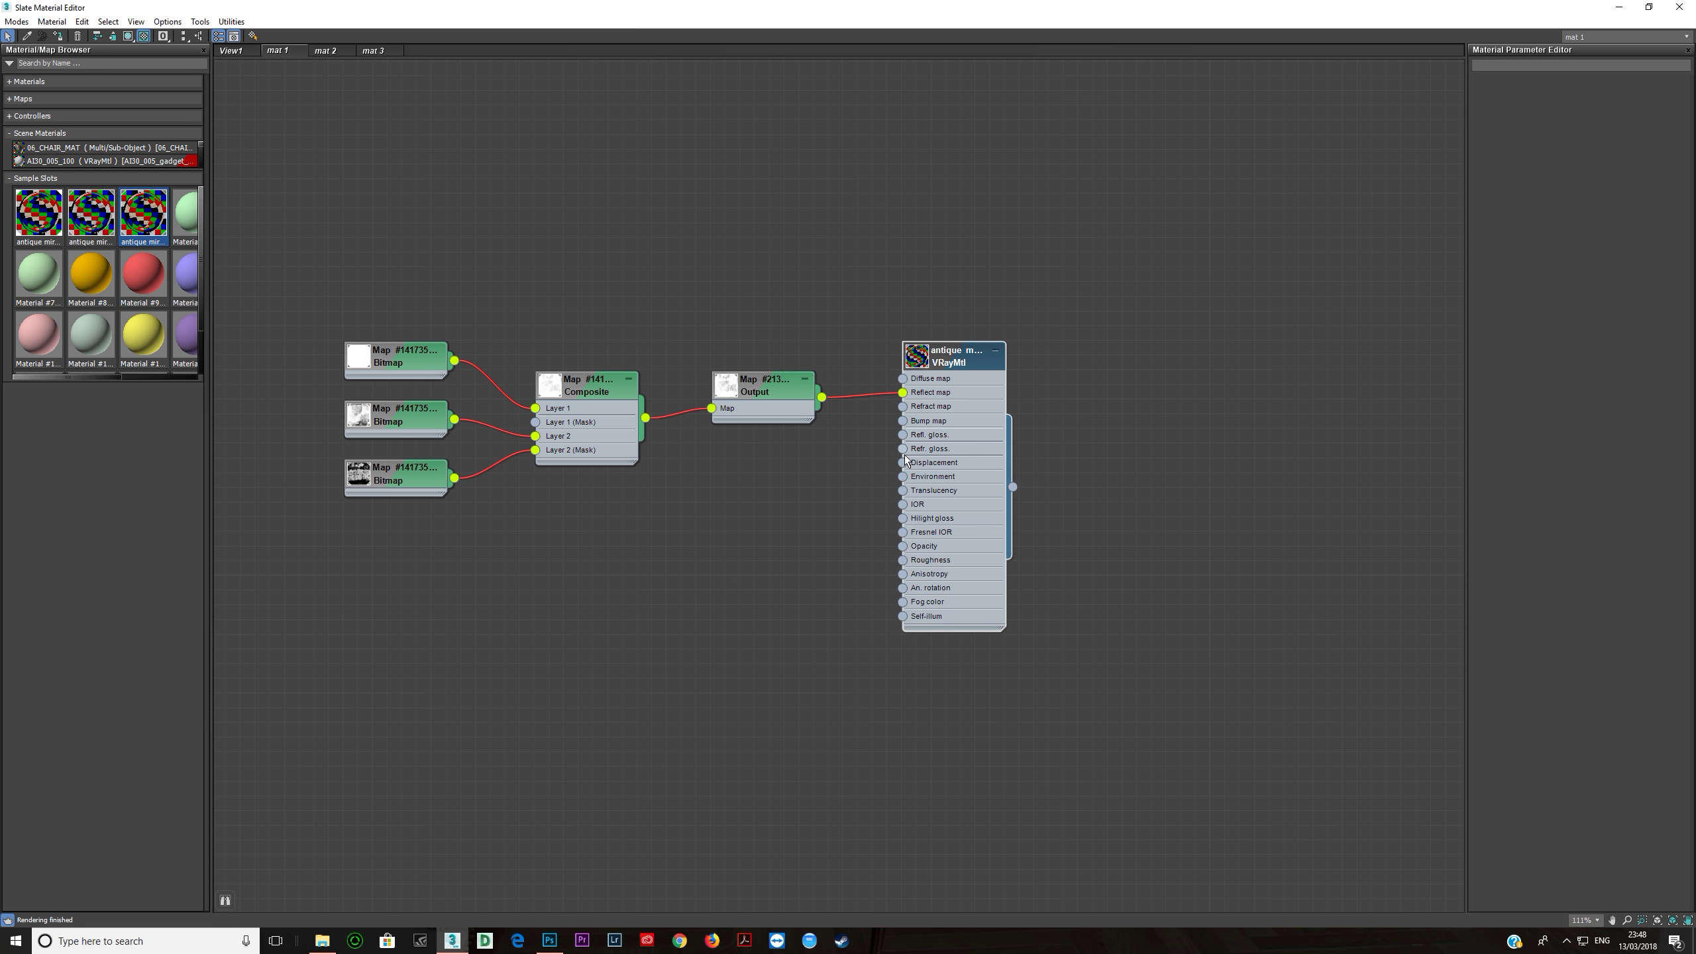
double_click(956, 482)
mouse_move(944, 480)
left_mouse_down()
mouse_move(949, 495)
mouse_move(965, 474)
left_mouse_up()
double_click(925, 371)
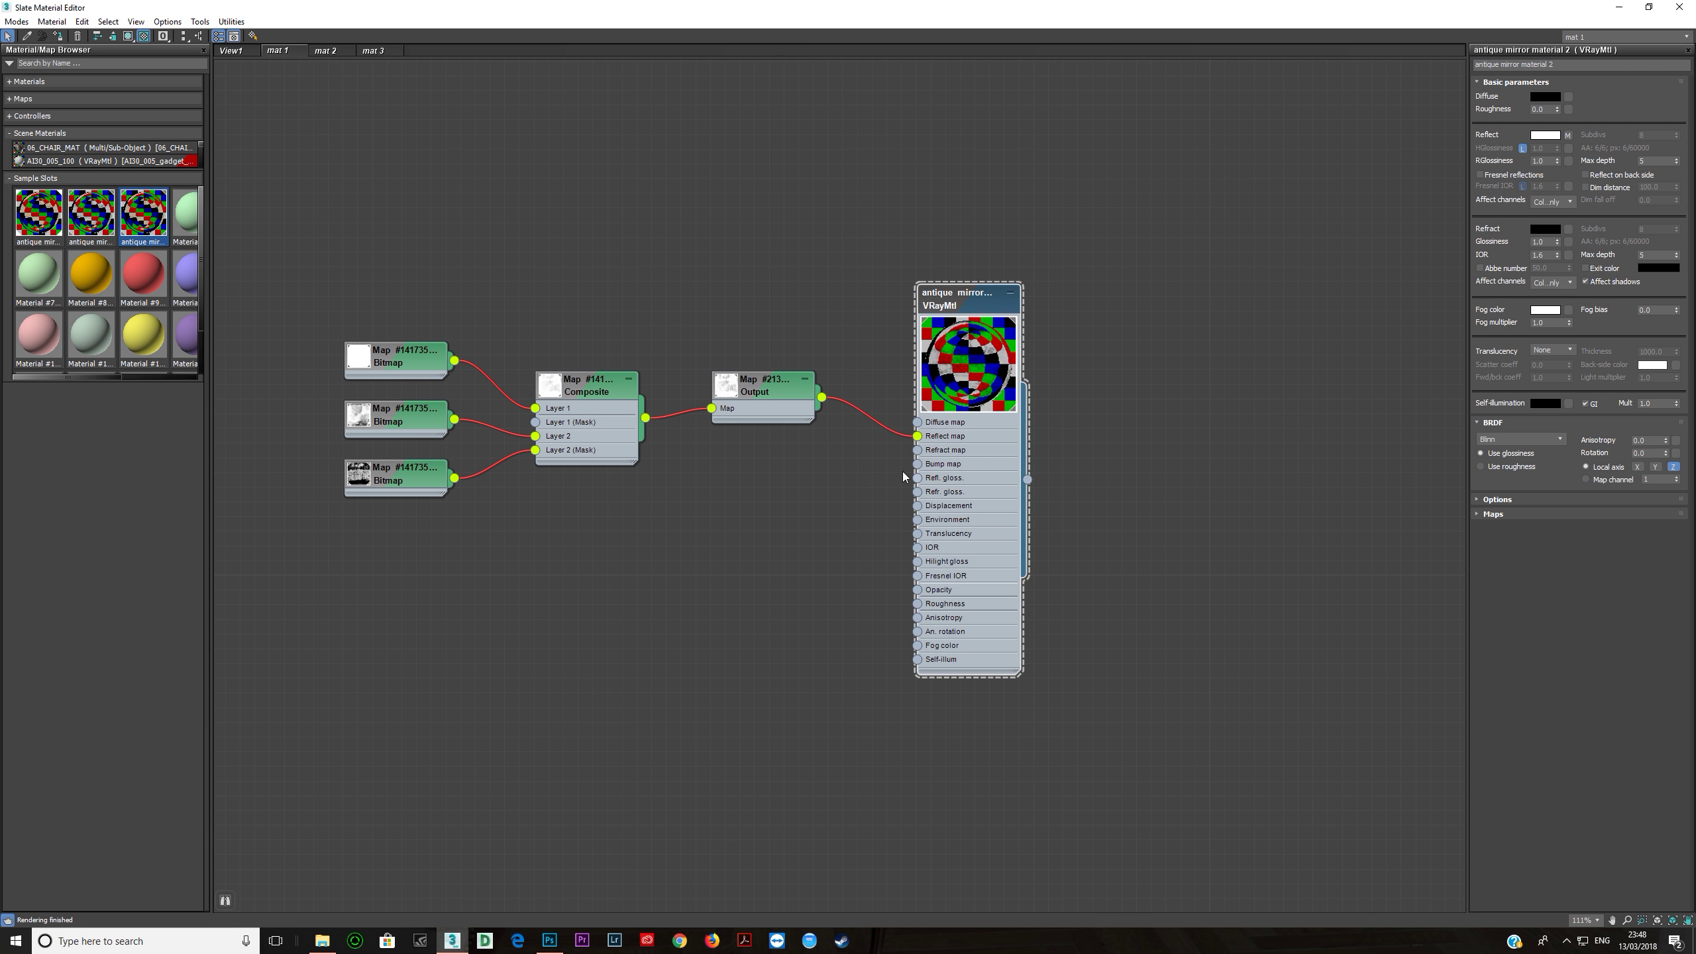
Step: Wire the Layer 2 bitmap directly into the material's Reflect map and move the other map nodes out of the way
left_click_drag(410, 422, 918, 435)
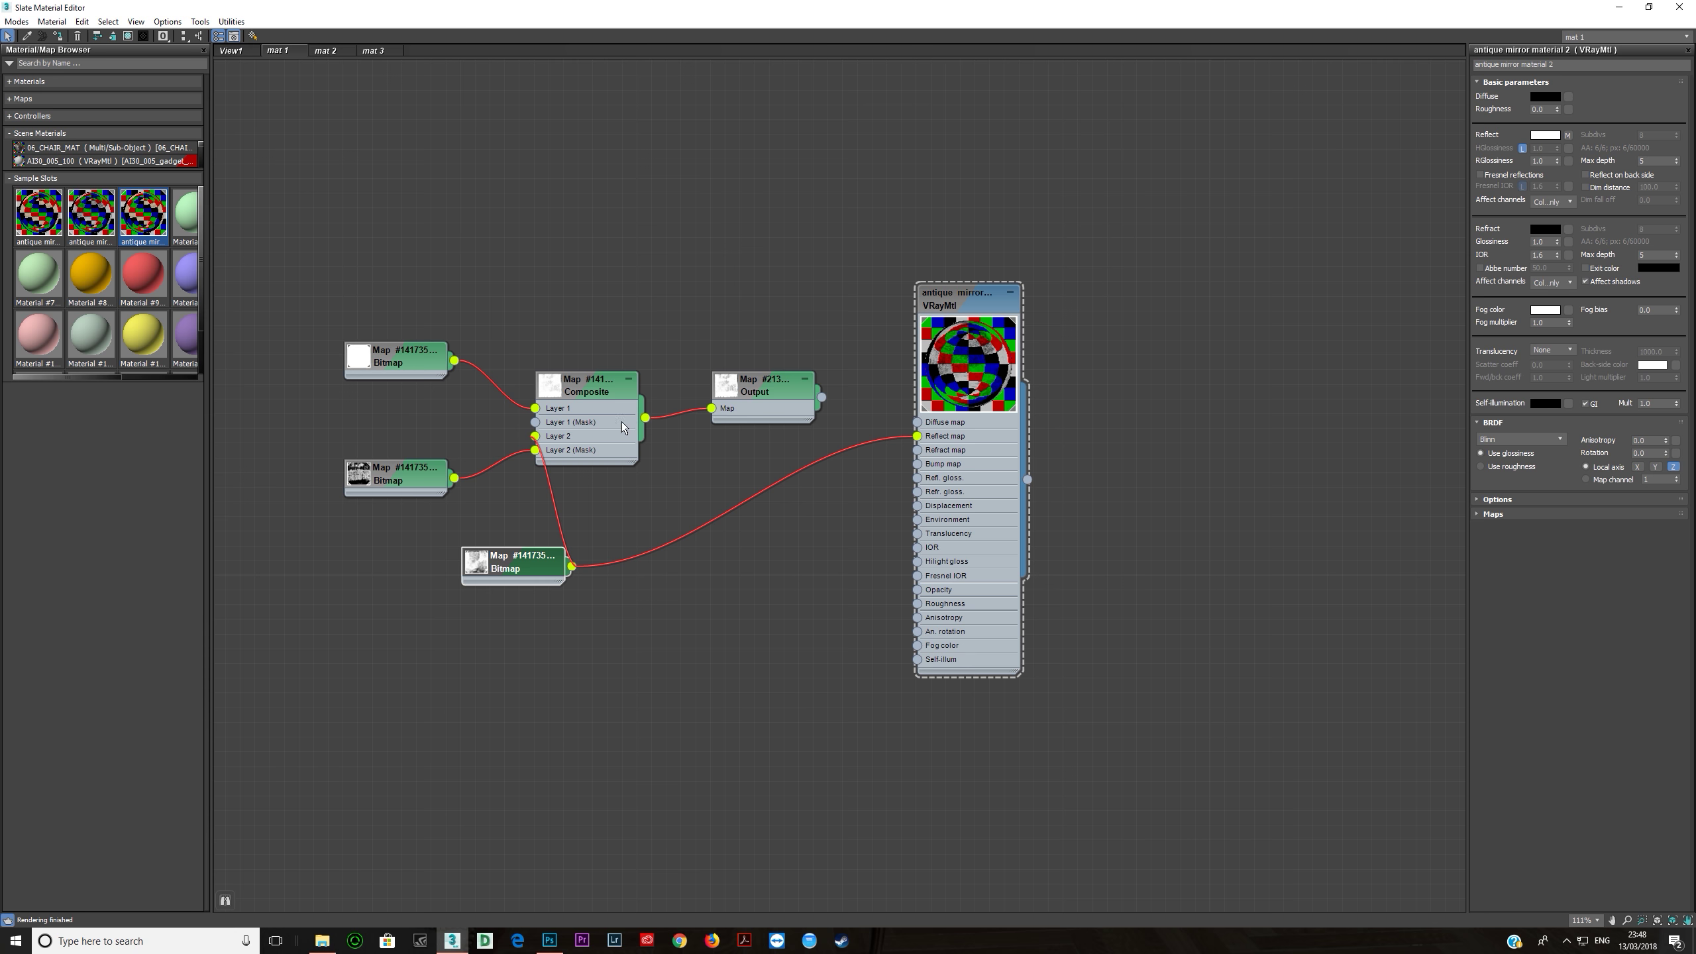
left_click_drag(759, 409, 730, 321)
left_click_drag(609, 457, 566, 338)
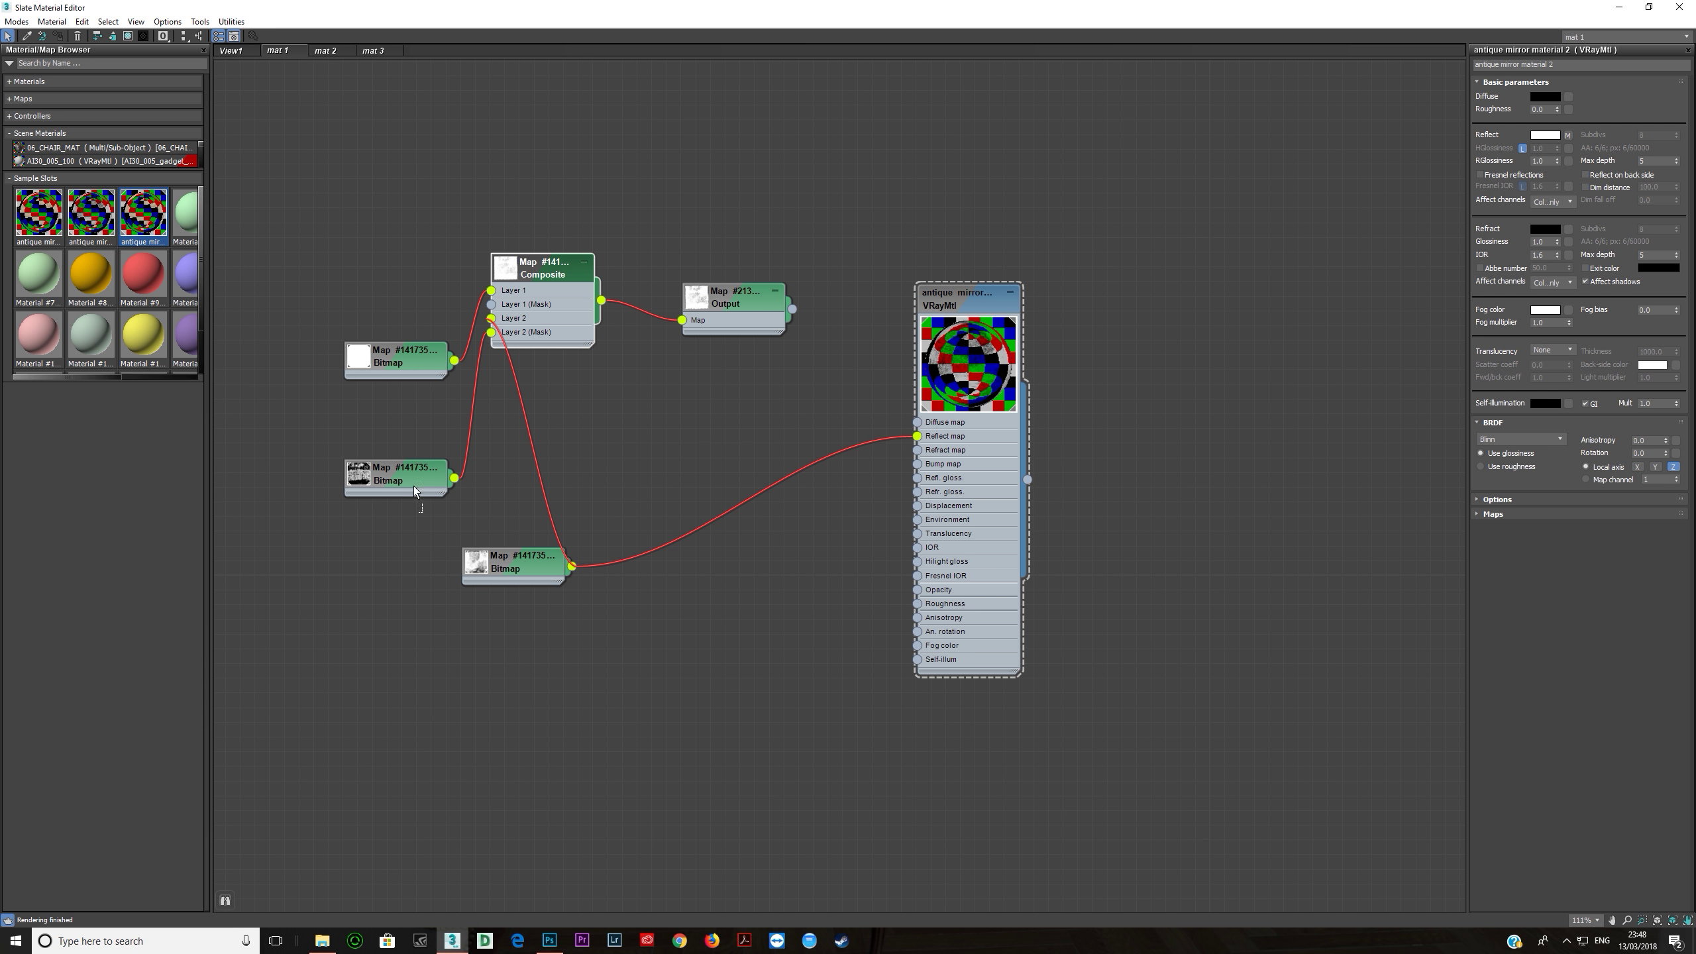
left_click_drag(413, 484, 396, 352)
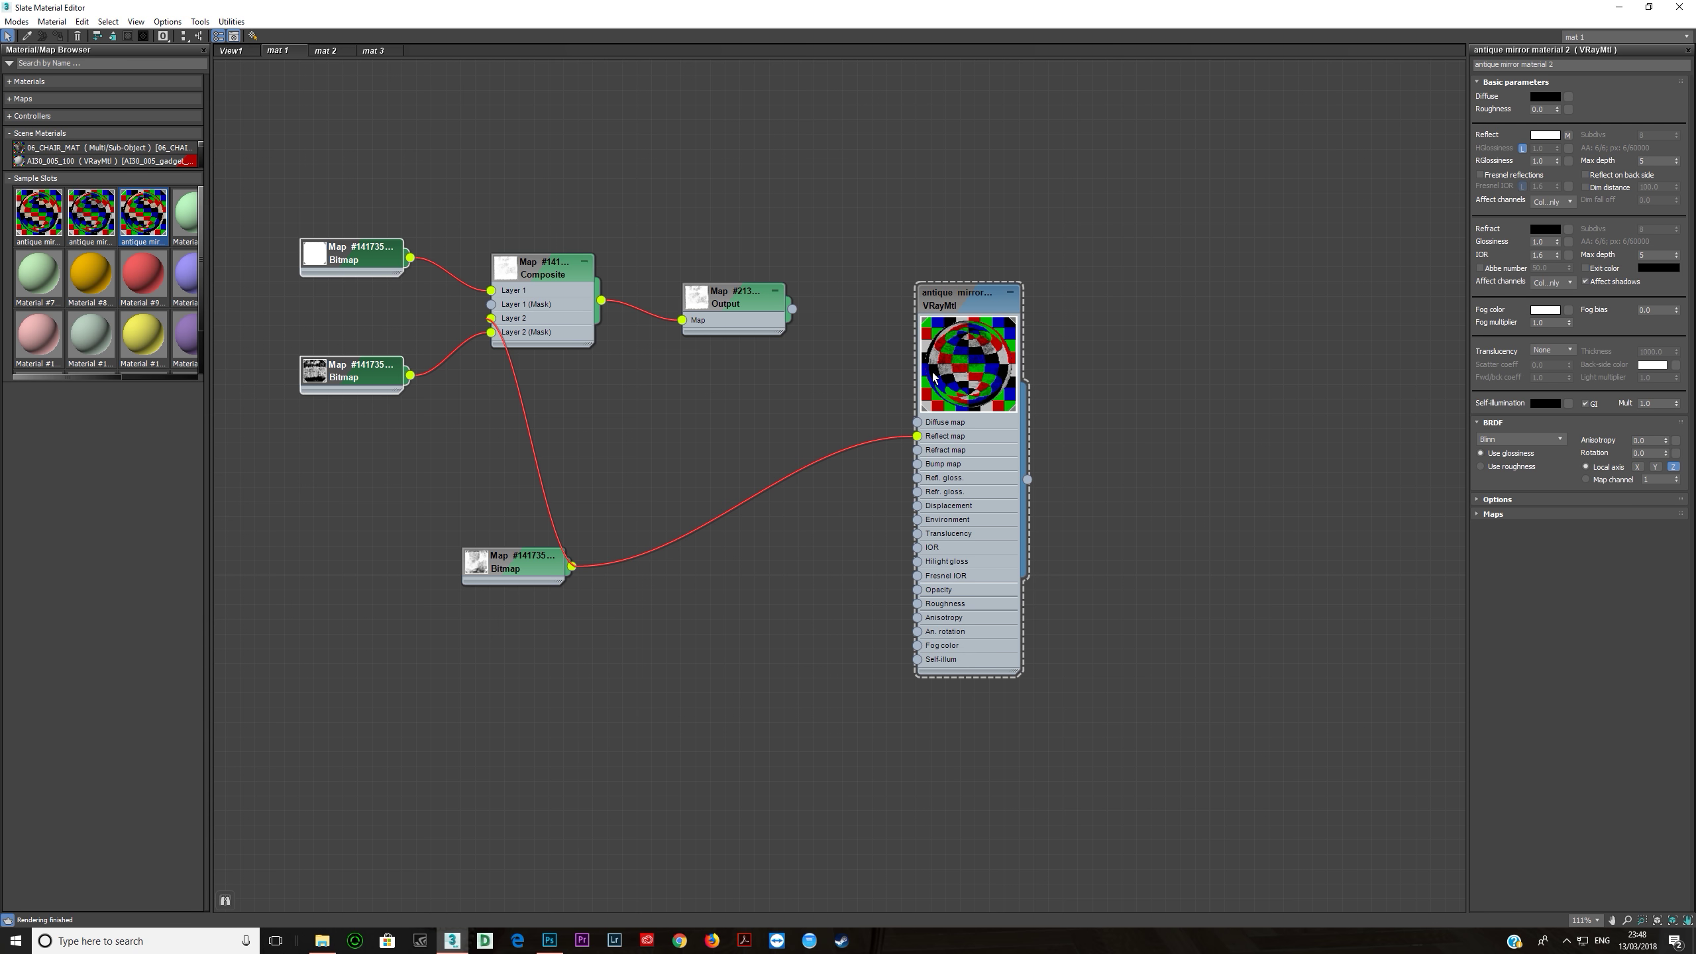
Step: Open an enlarged preview window for antique mirror material 2 and place it beside the map nodes
right_click(961, 375)
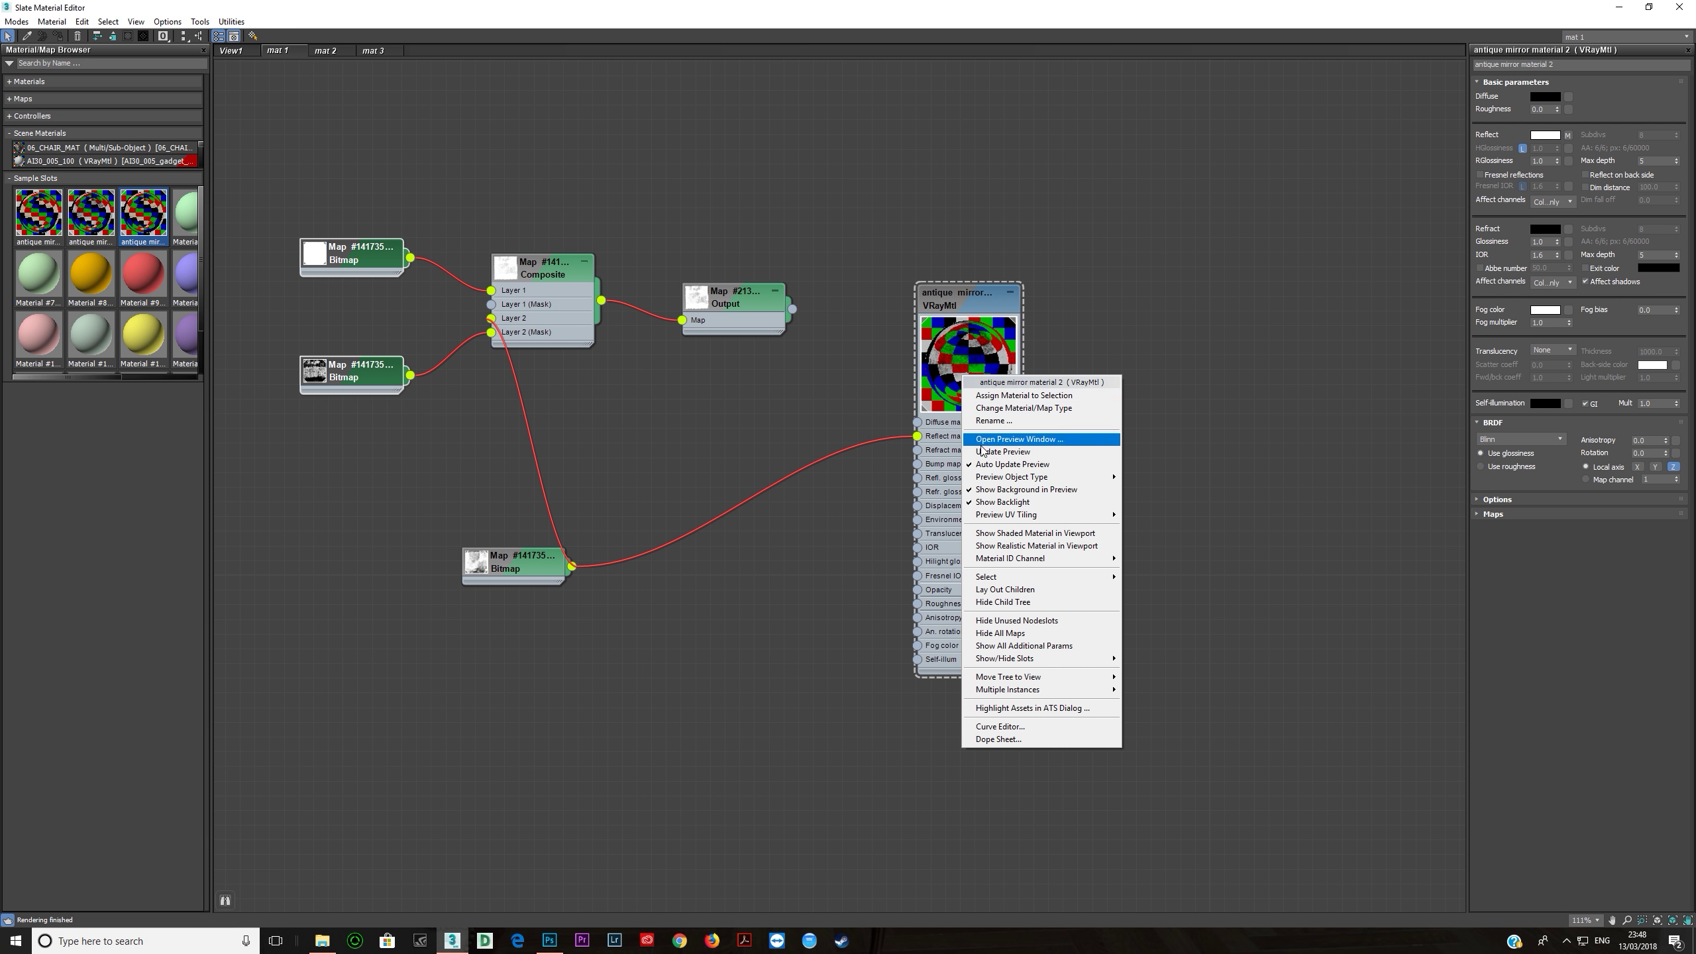
left_click(1018, 439)
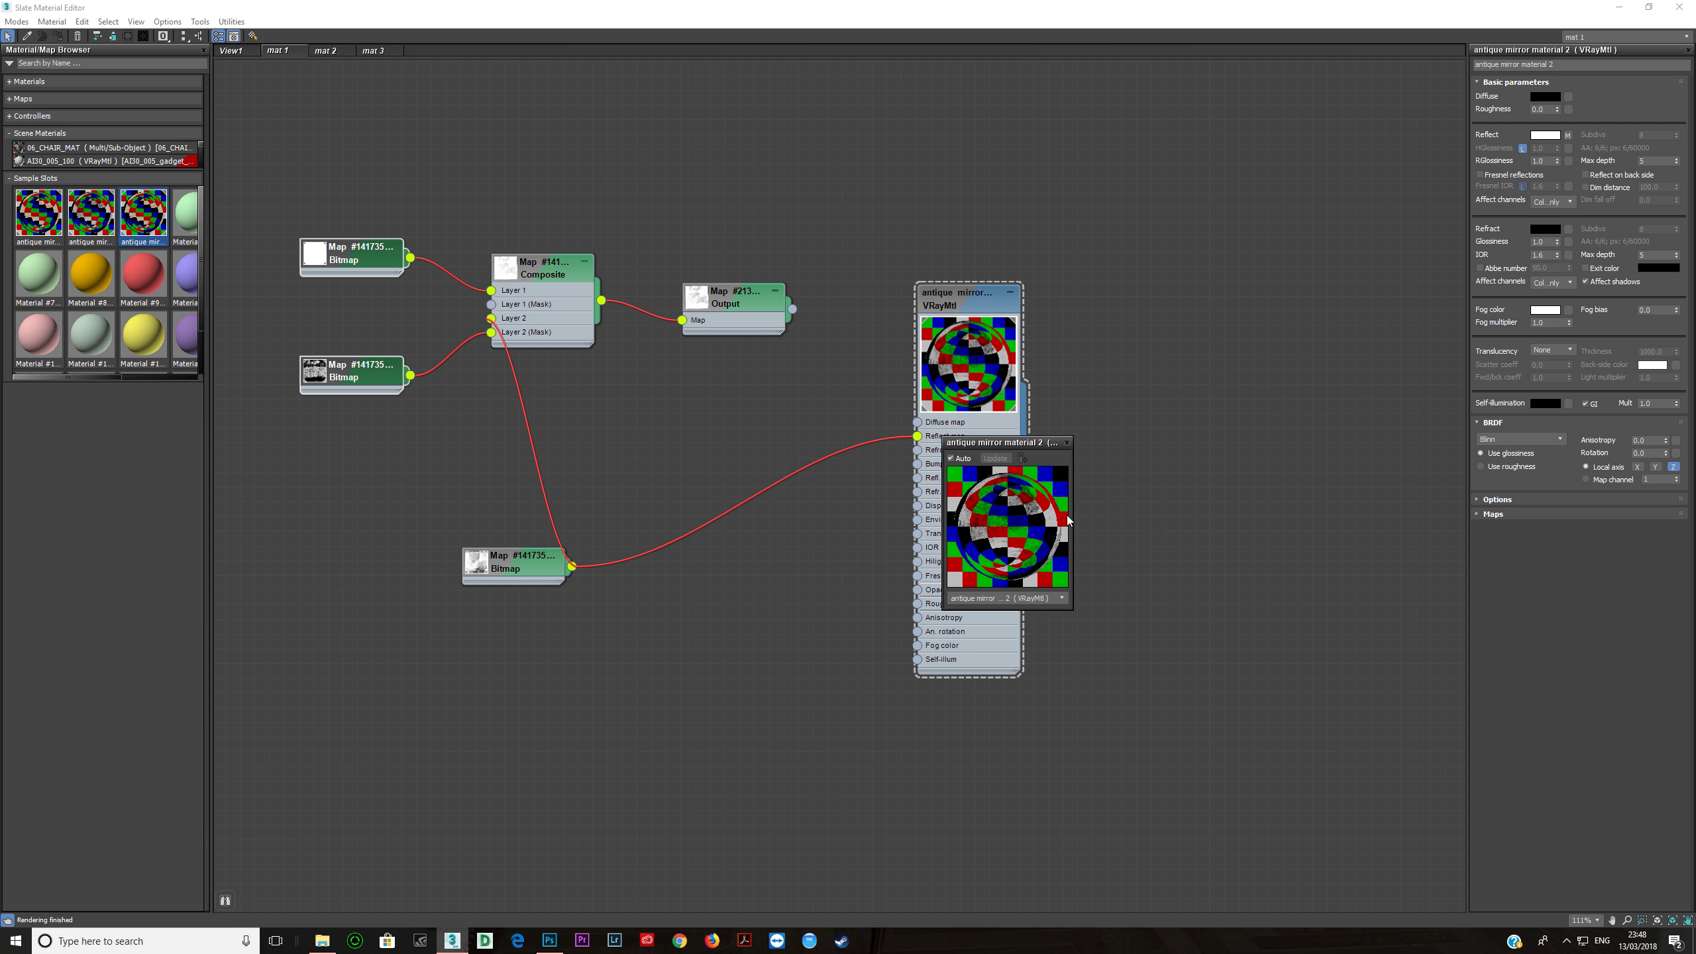
left_click_drag(1073, 508, 1455, 518)
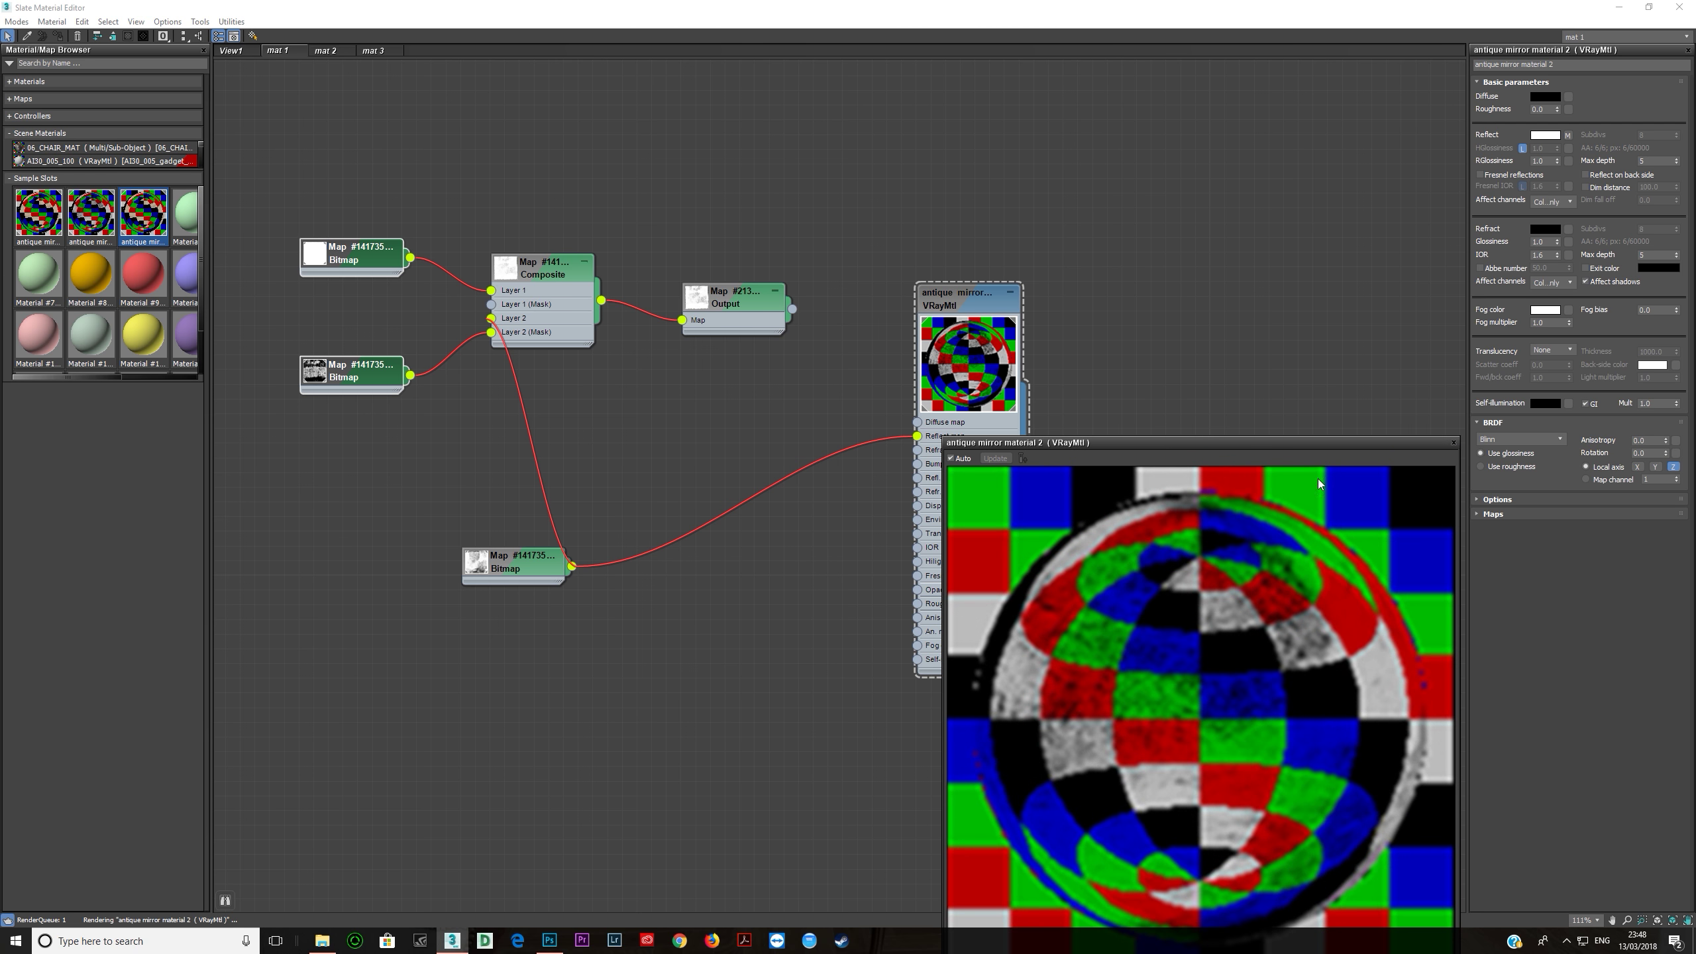
left_click_drag(1203, 445, 1256, 148)
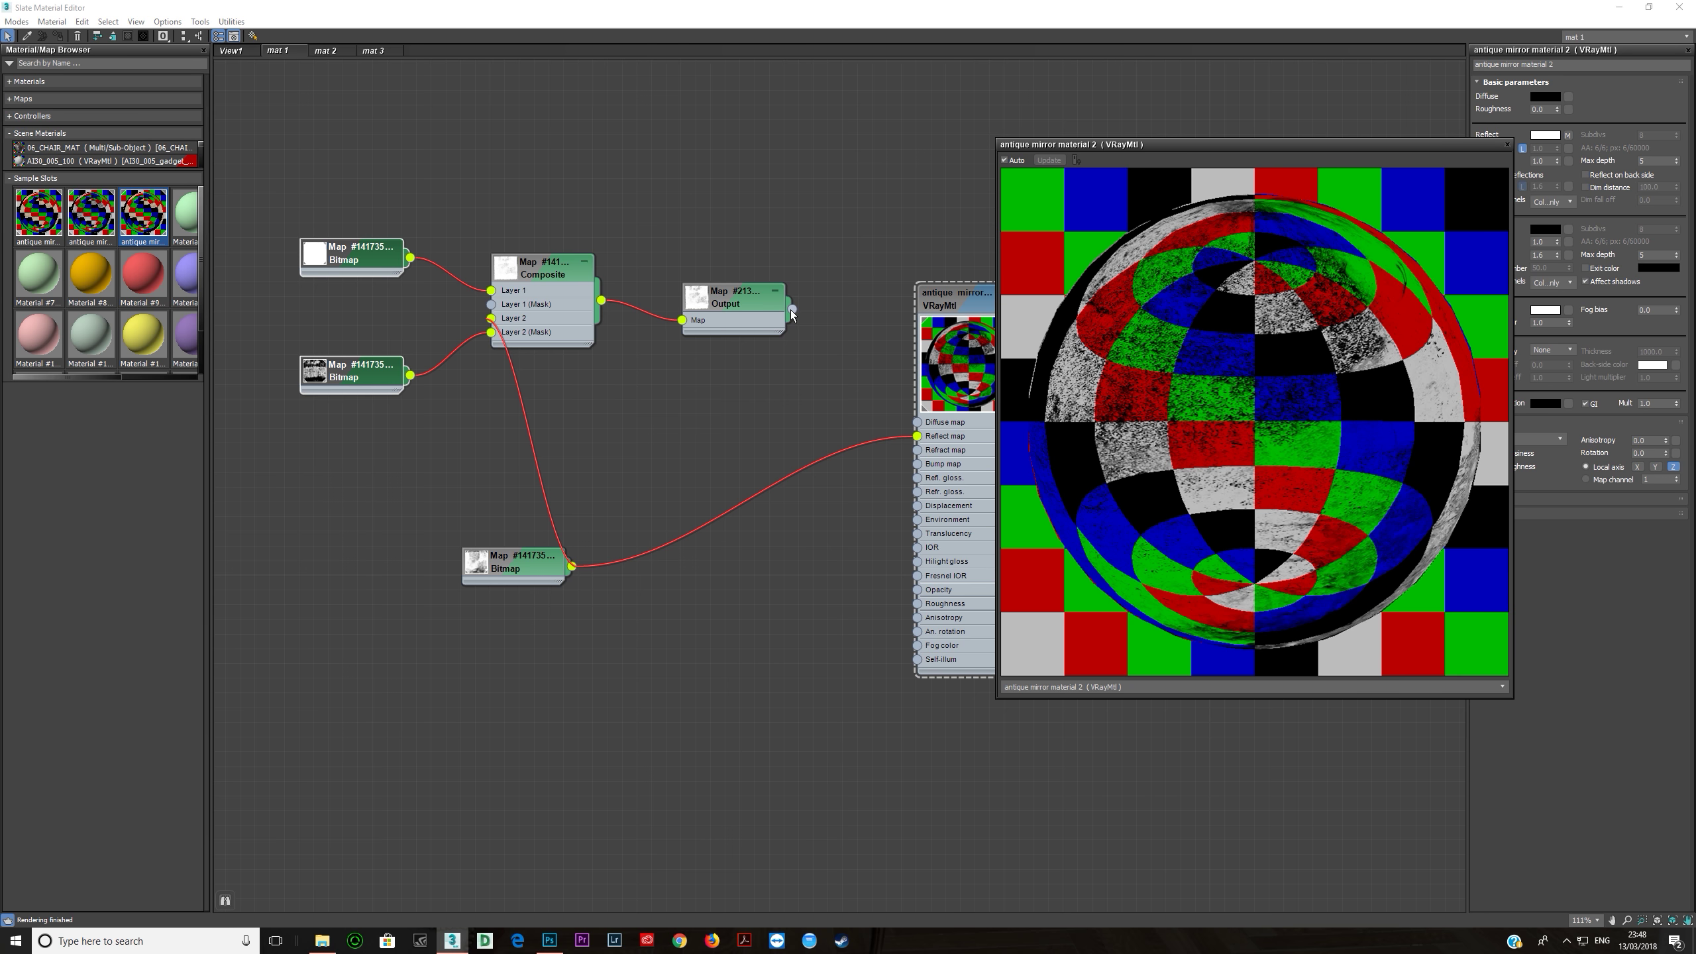
Step: Reconnect the Output map to the Reflect map, return the bitmap beside the other two, and close the material preview
left_click_drag(791, 309, 917, 435)
left_click_drag(534, 565, 387, 314)
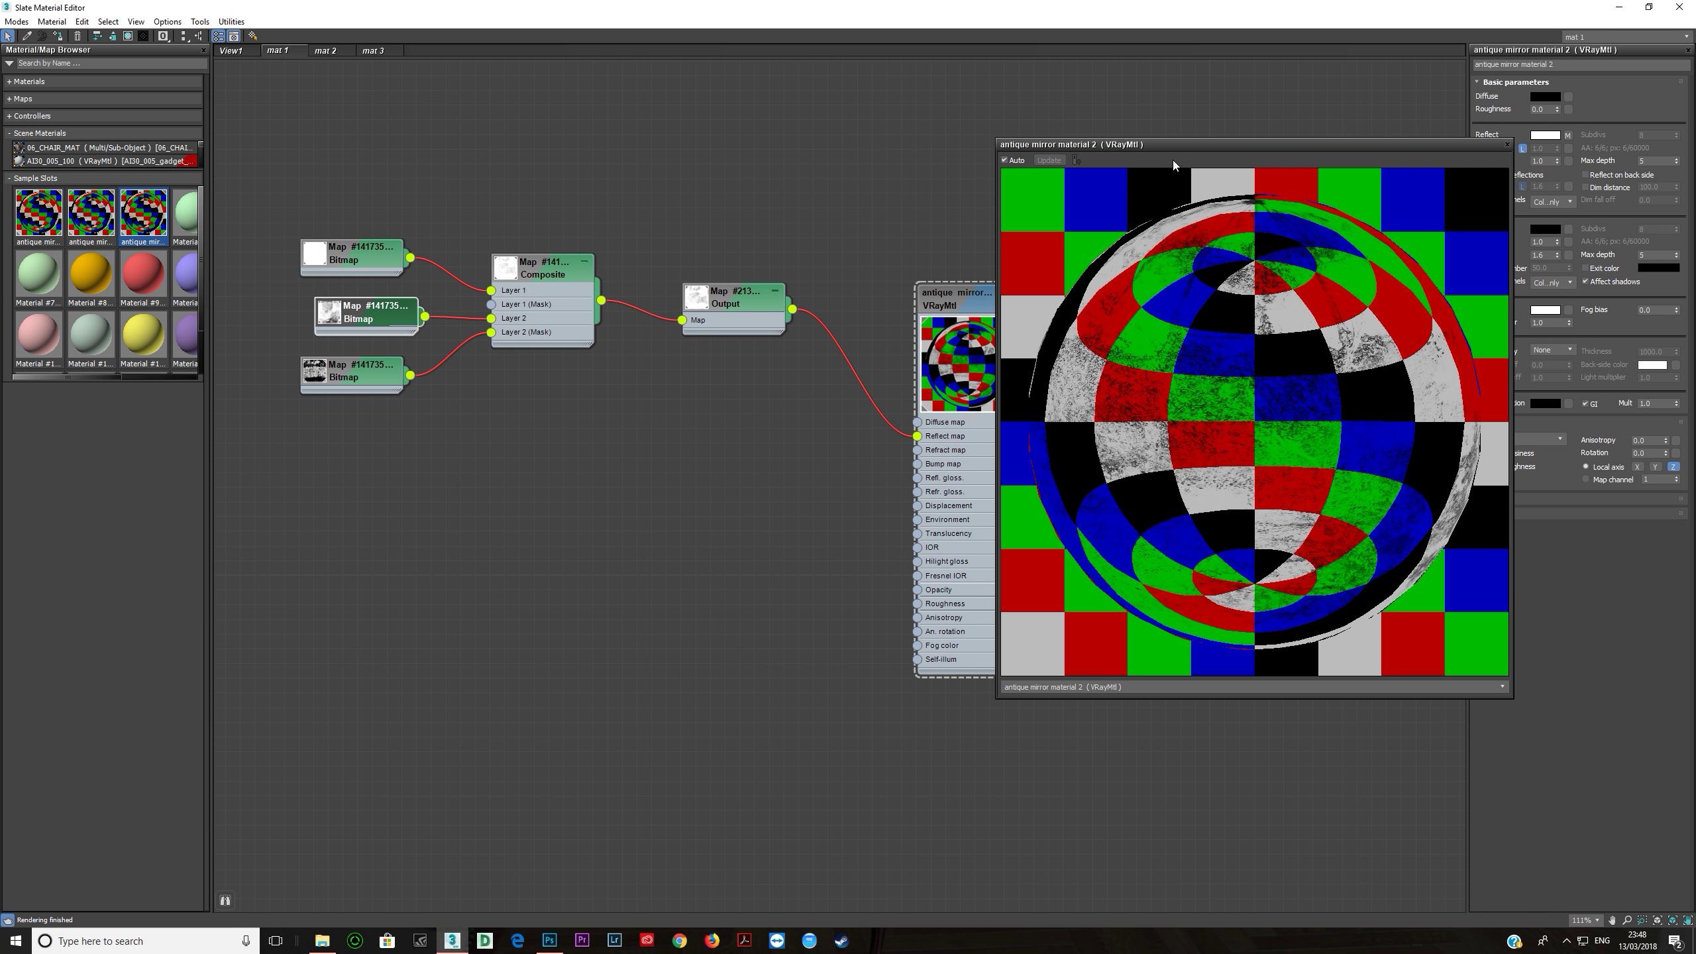
left_click_drag(1174, 144, 1018, 157)
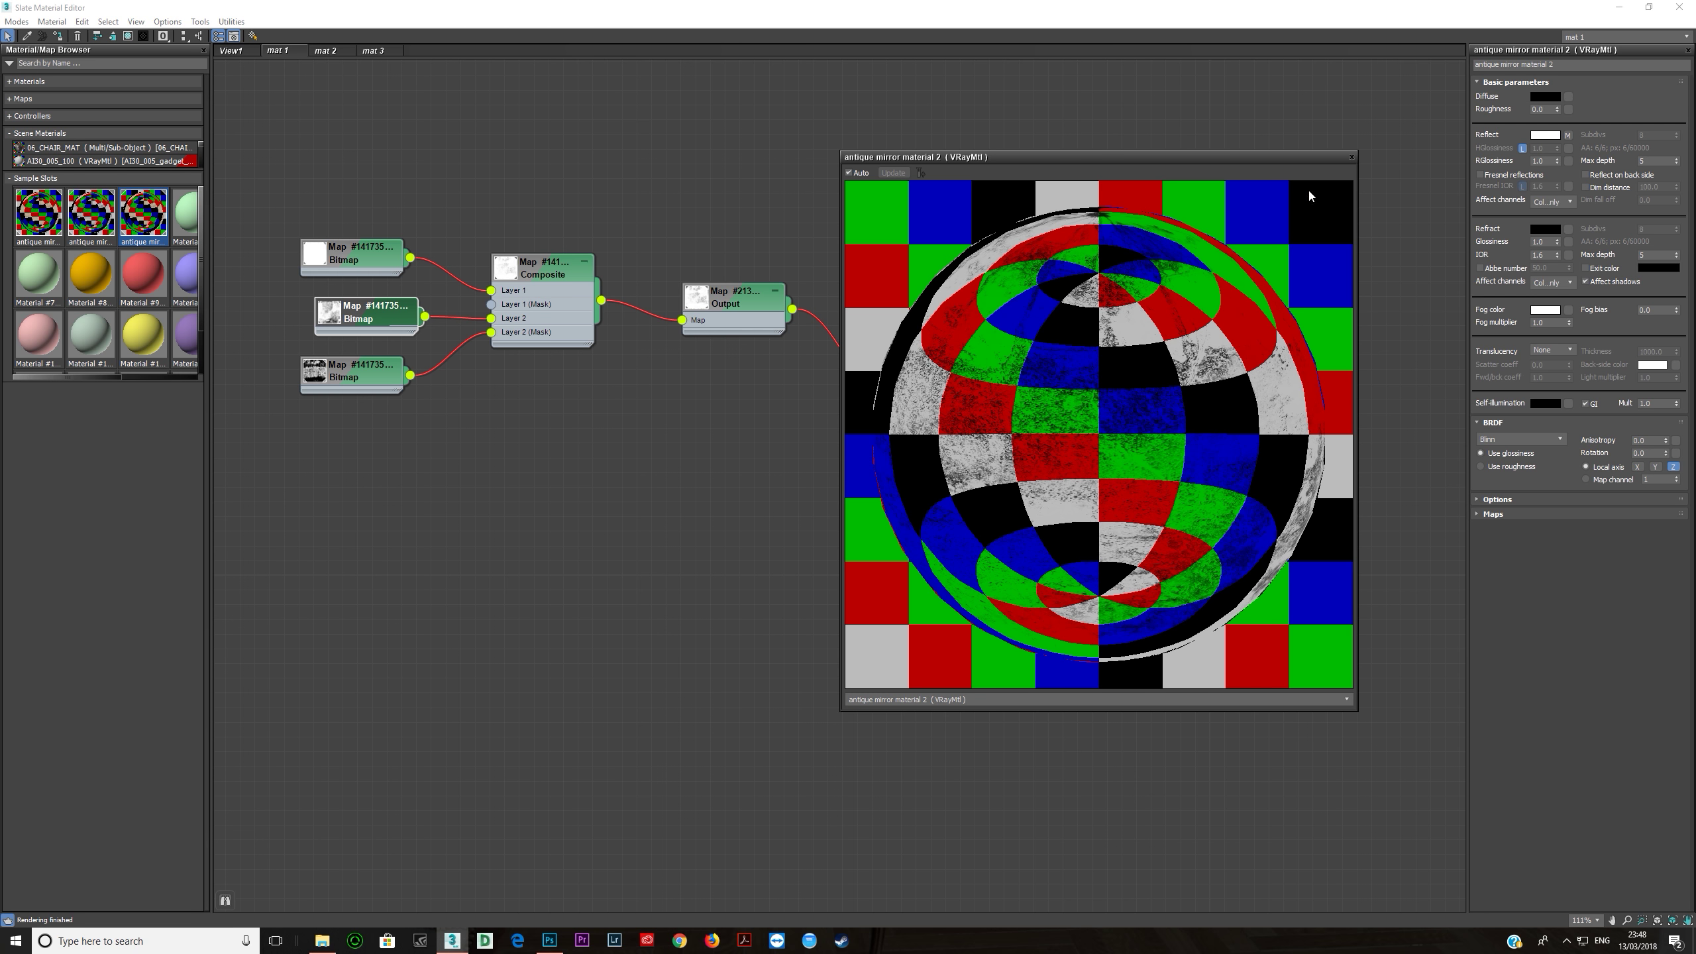
left_click(1351, 157)
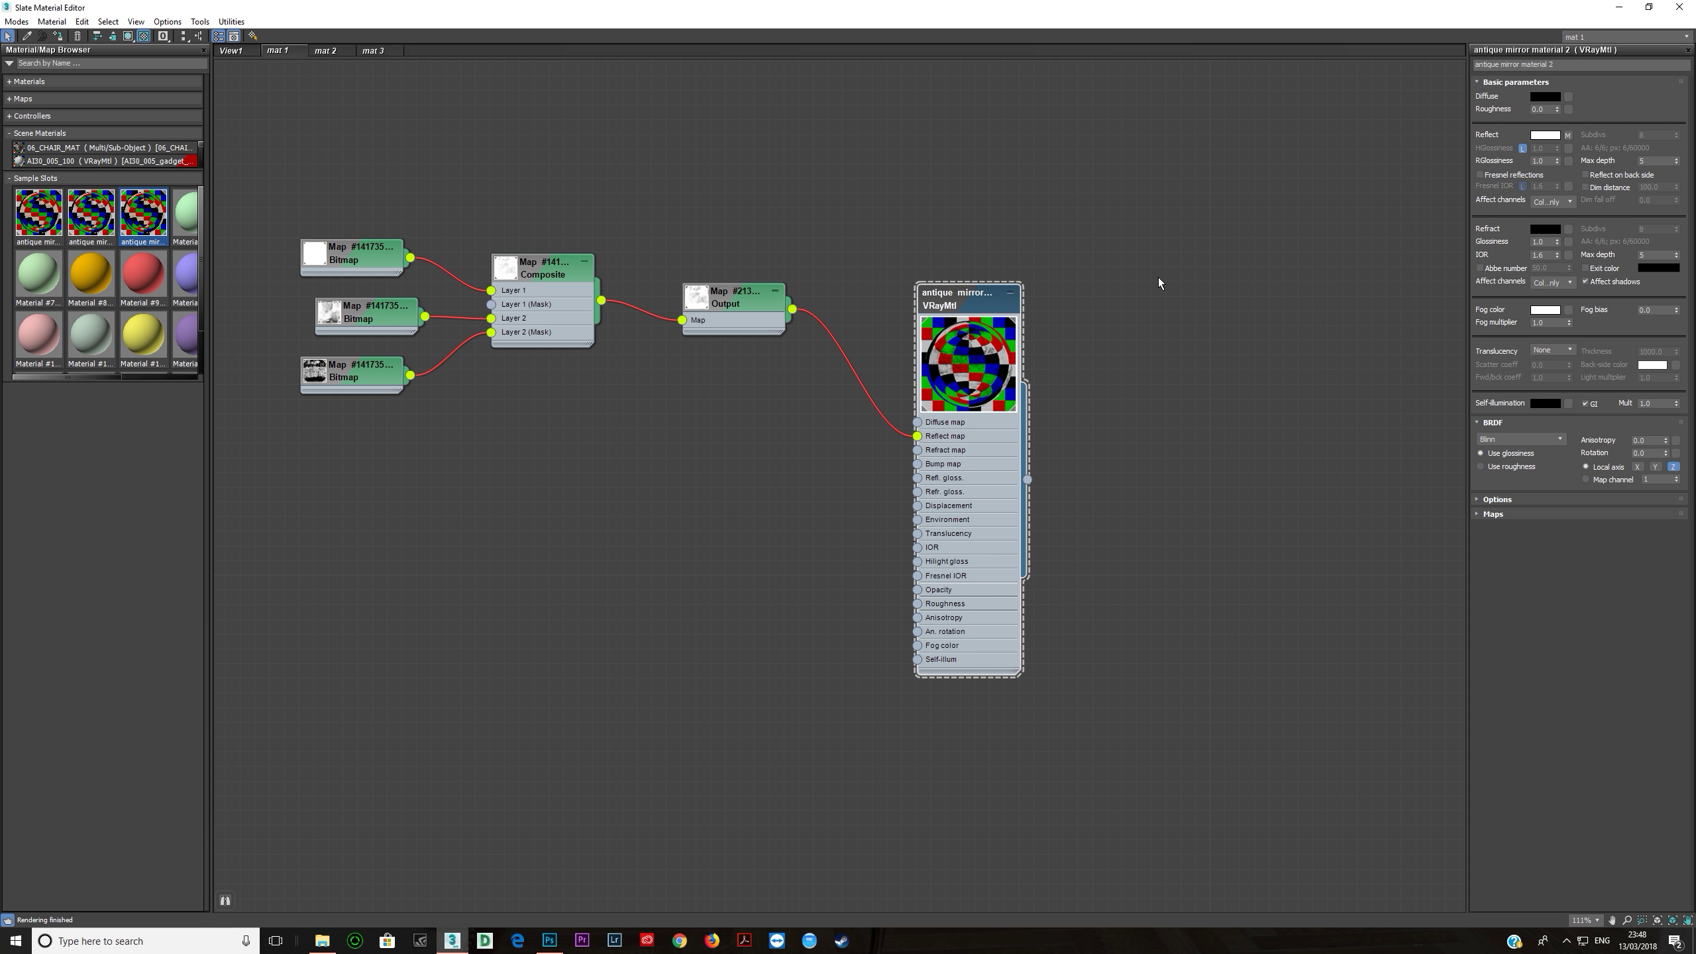
Step: Try a pure blue diffuse colour on the mirror material and discard it
left_click(1545, 96)
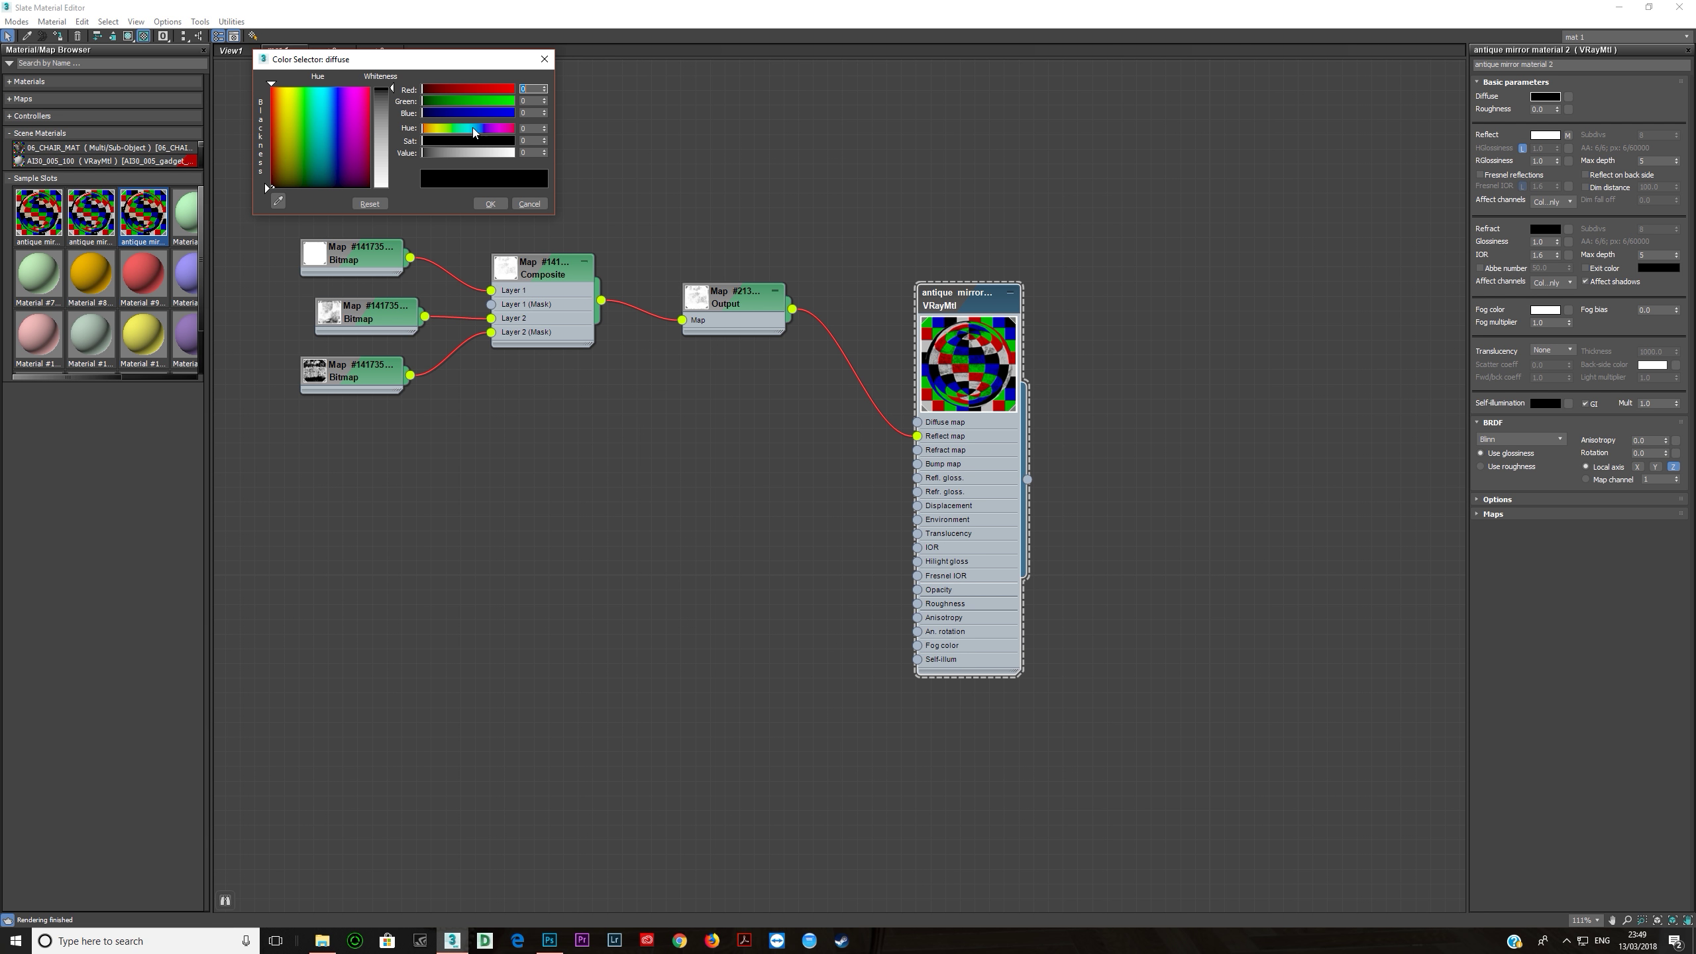
left_click_drag(493, 131, 485, 131)
left_click(338, 87)
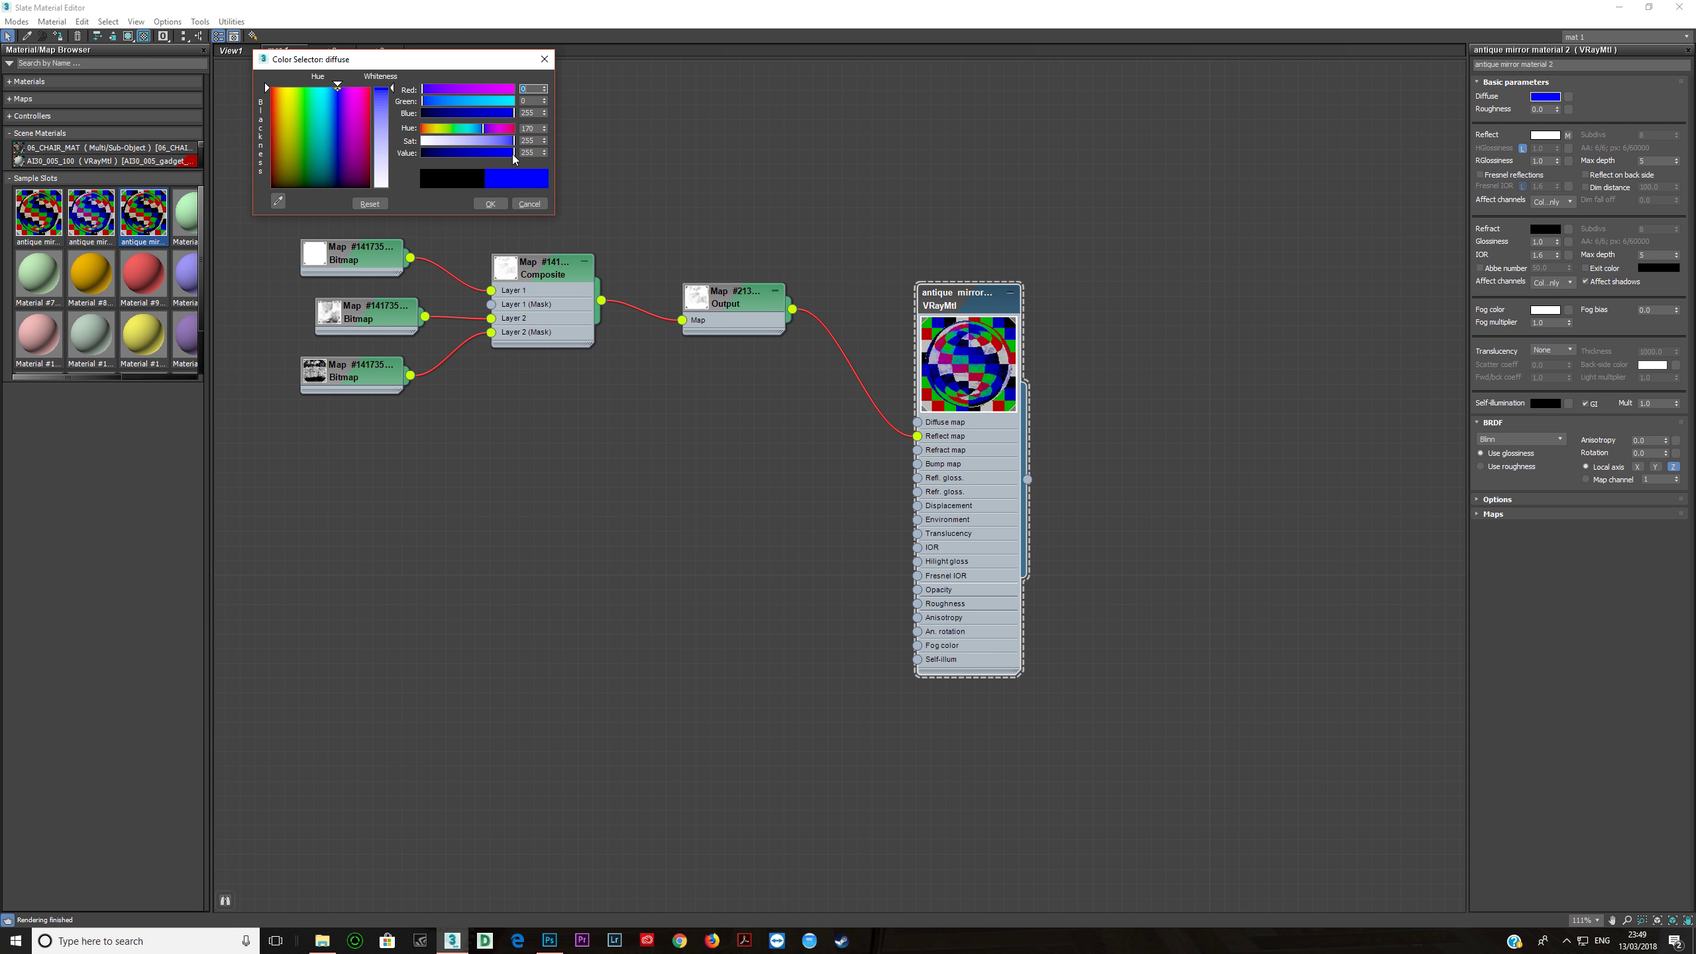
left_click(530, 204)
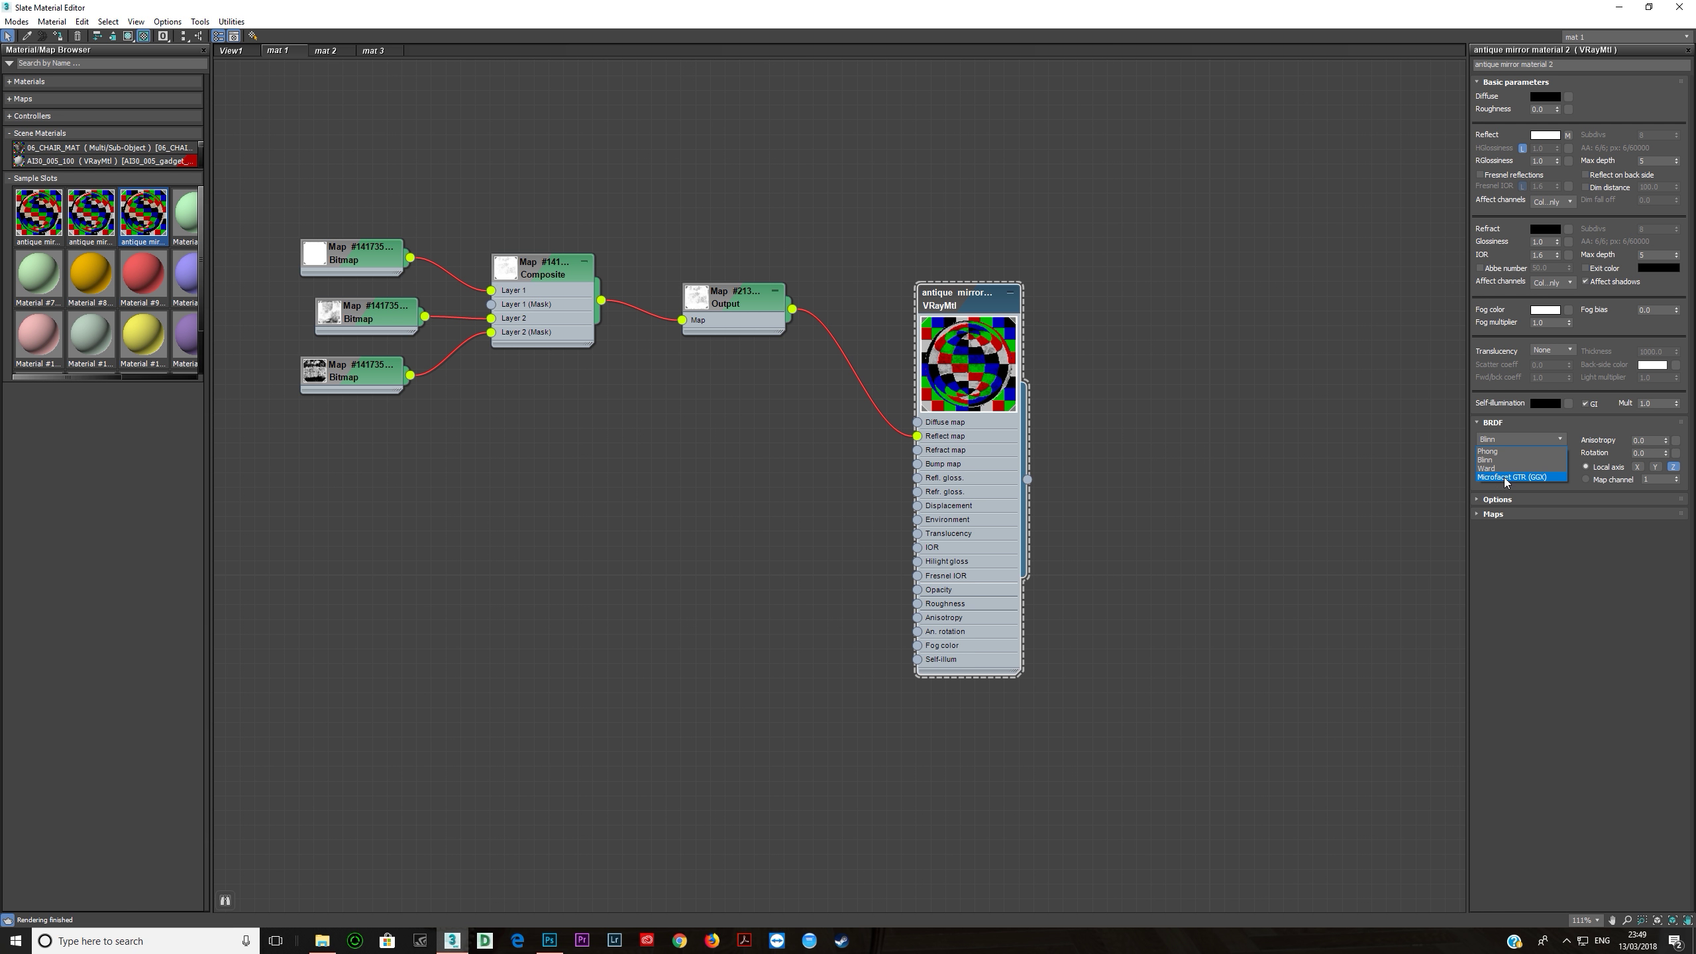
Step: Try the Microfacet GTR (GGX) BRDF on the mirror material and return it to Blinn
left_click(1505, 478)
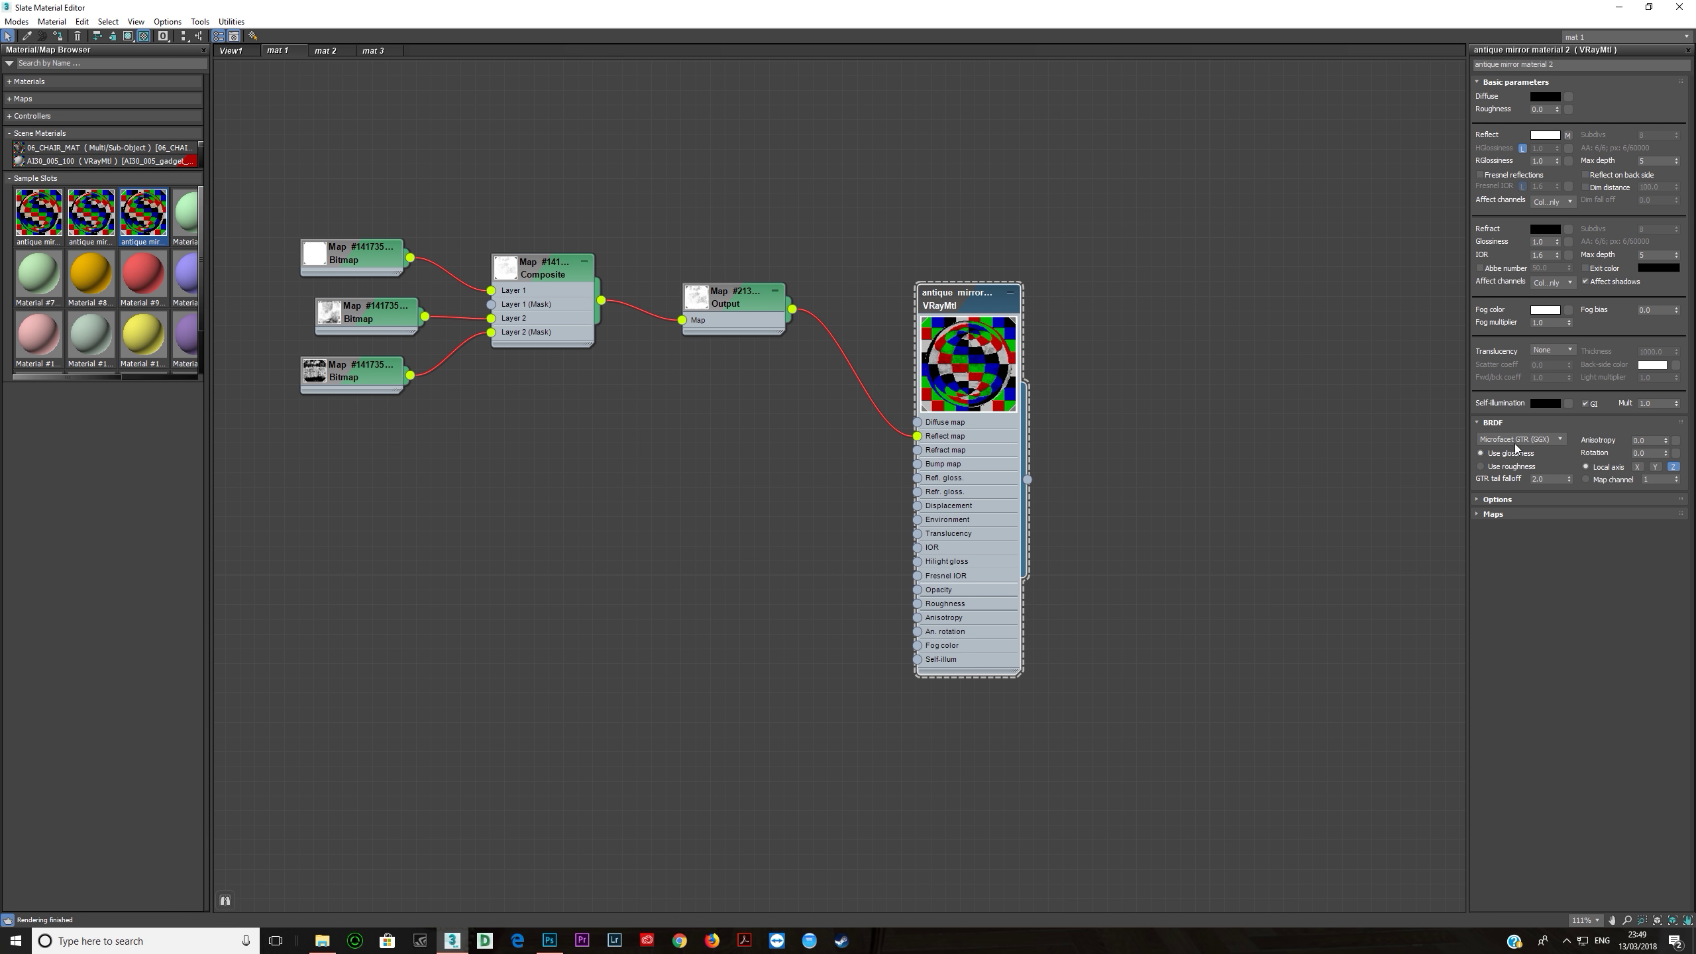
left_click(1503, 461)
left_click(1507, 438)
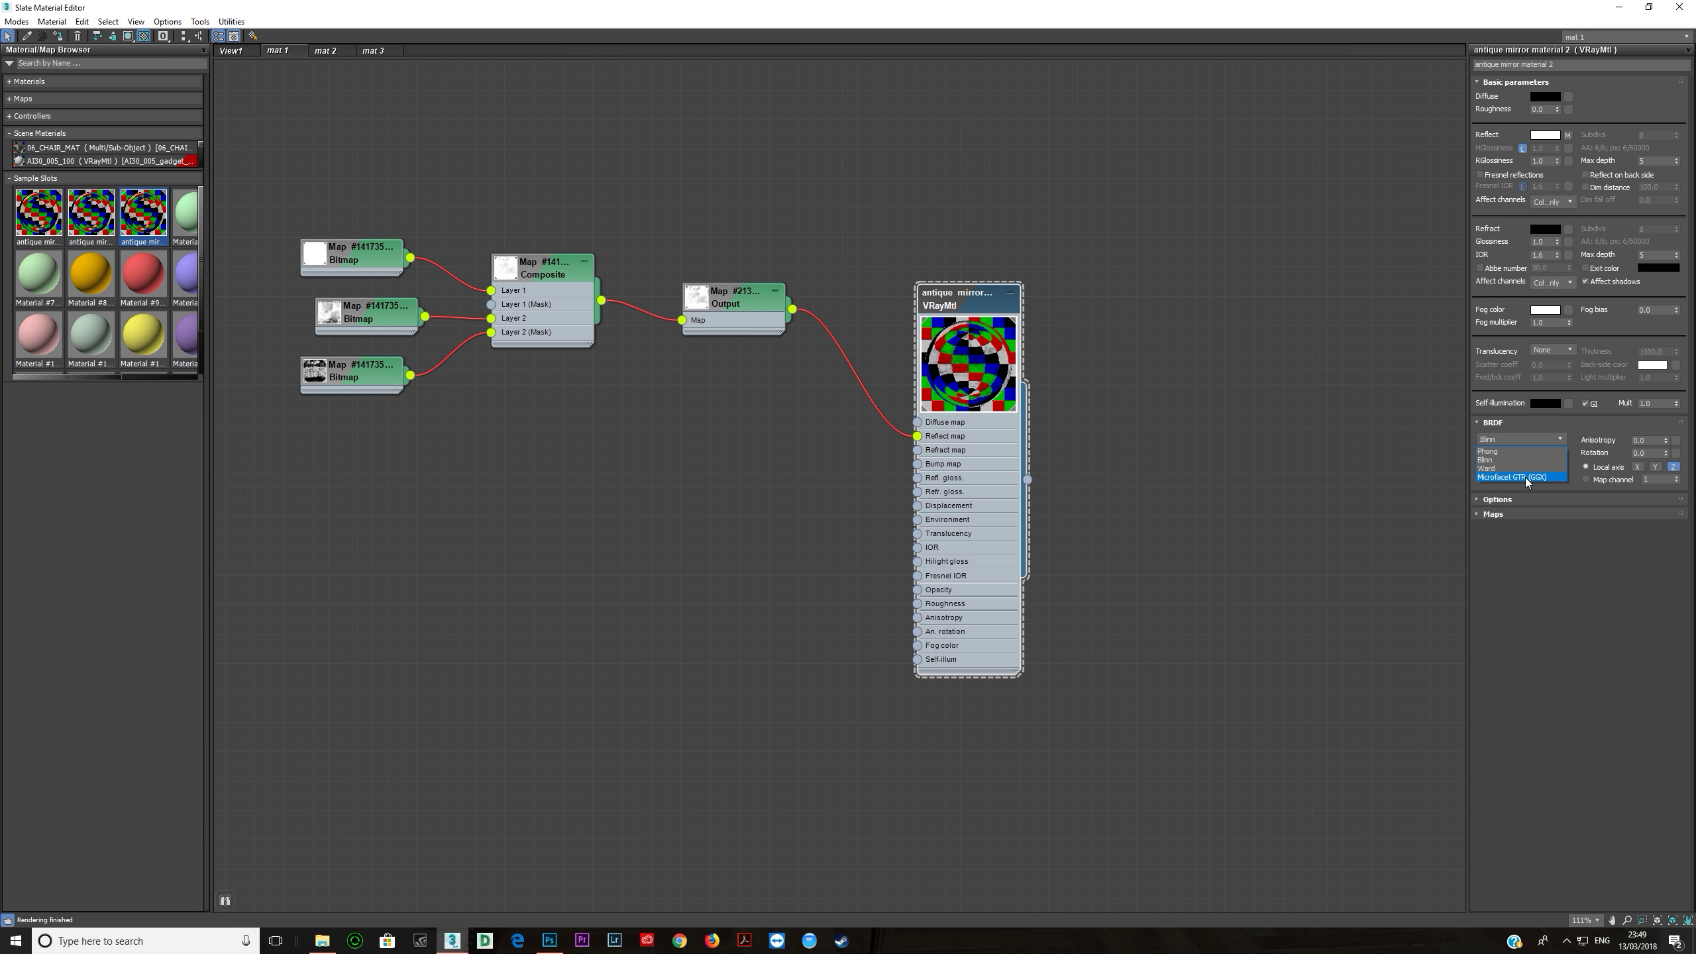
left_click(1525, 477)
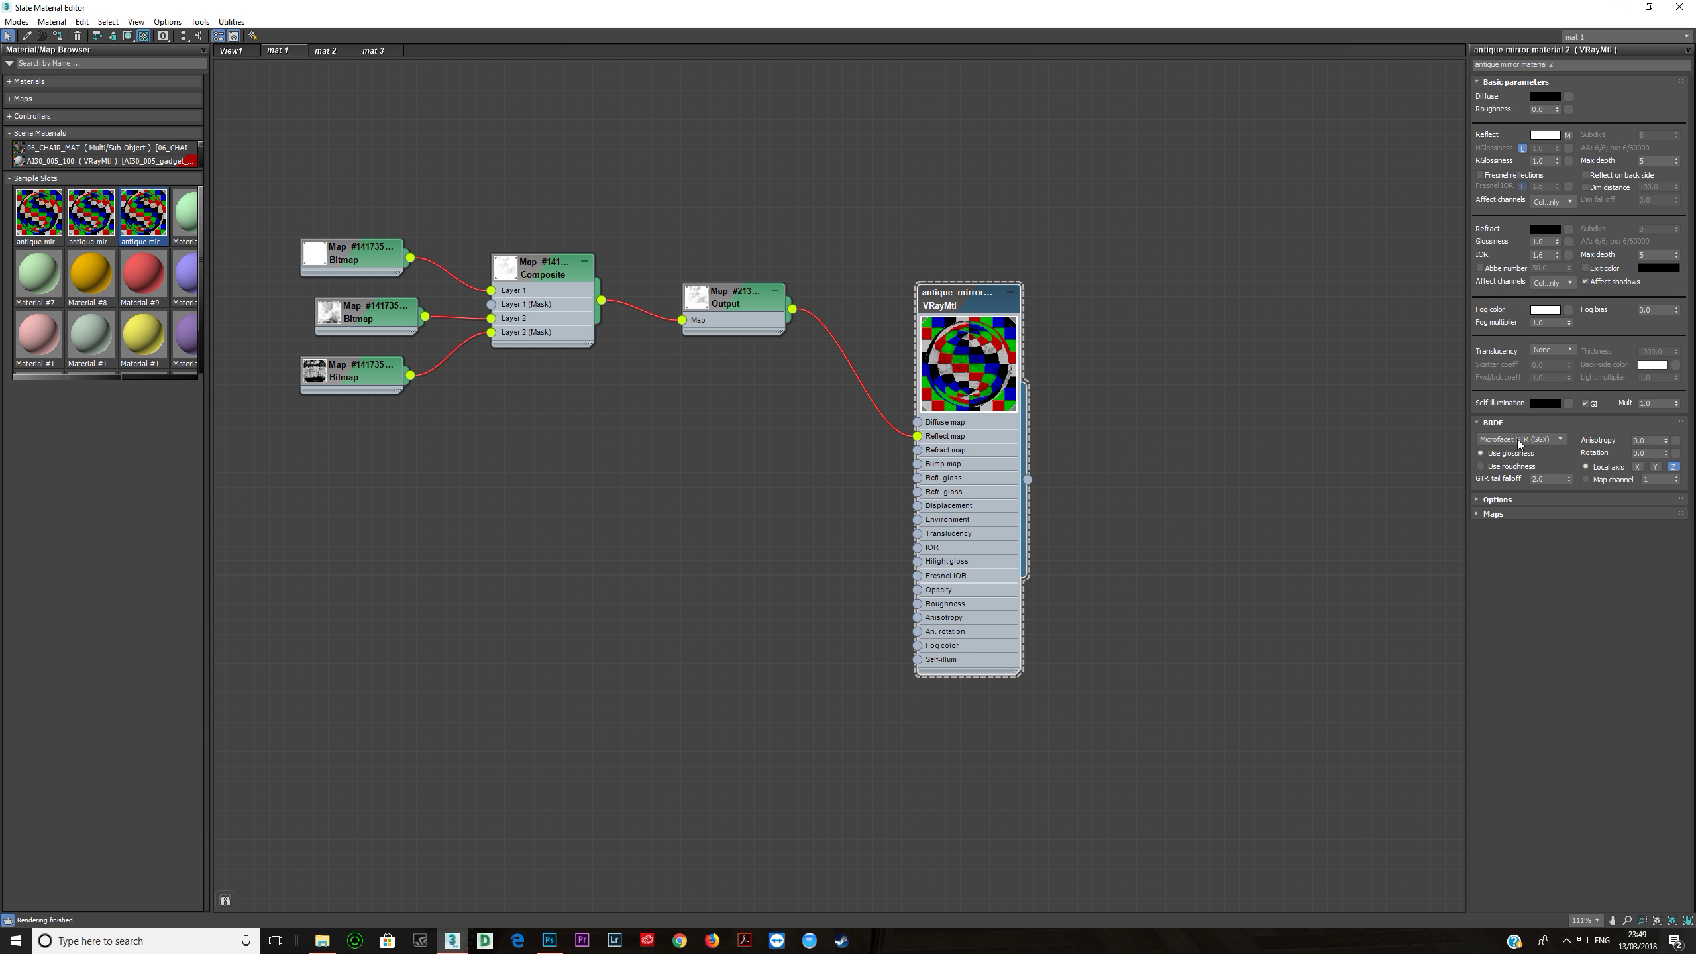
left_click(1510, 440)
left_click(1505, 461)
Step: Inspect the Output and Composite nodes and view the image of the bitmap feeding Layer 1
left_click(721, 319)
middle_click_drag(545, 307, 660, 307)
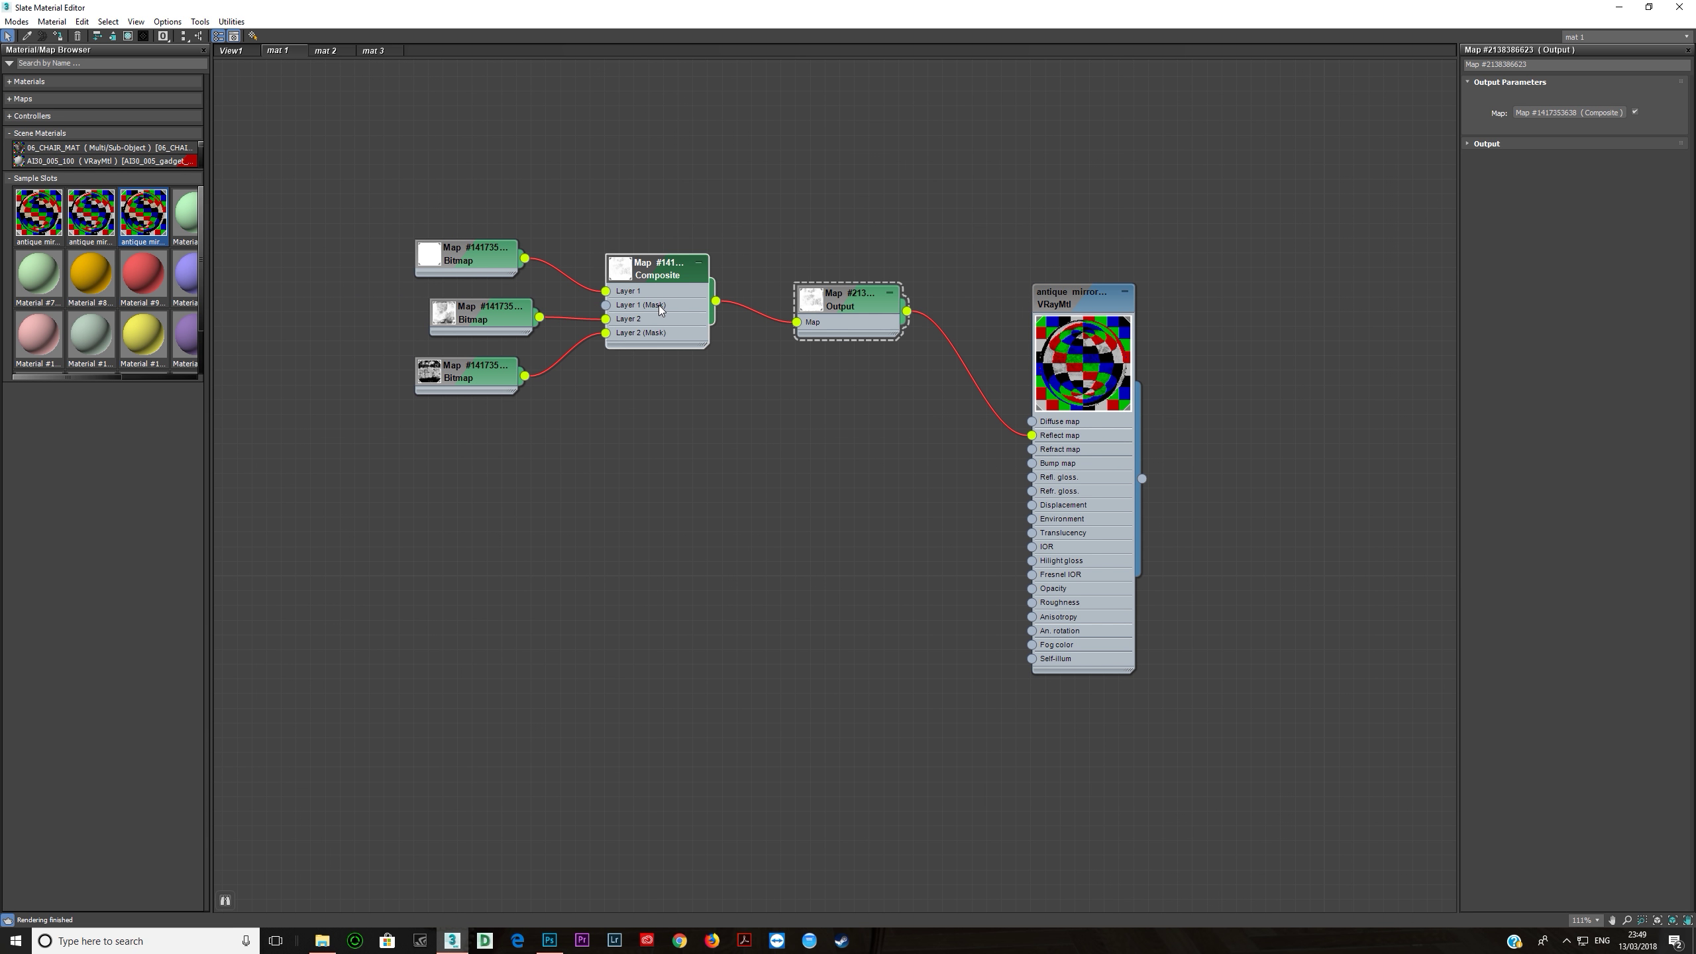
left_click(660, 309)
left_click(471, 263)
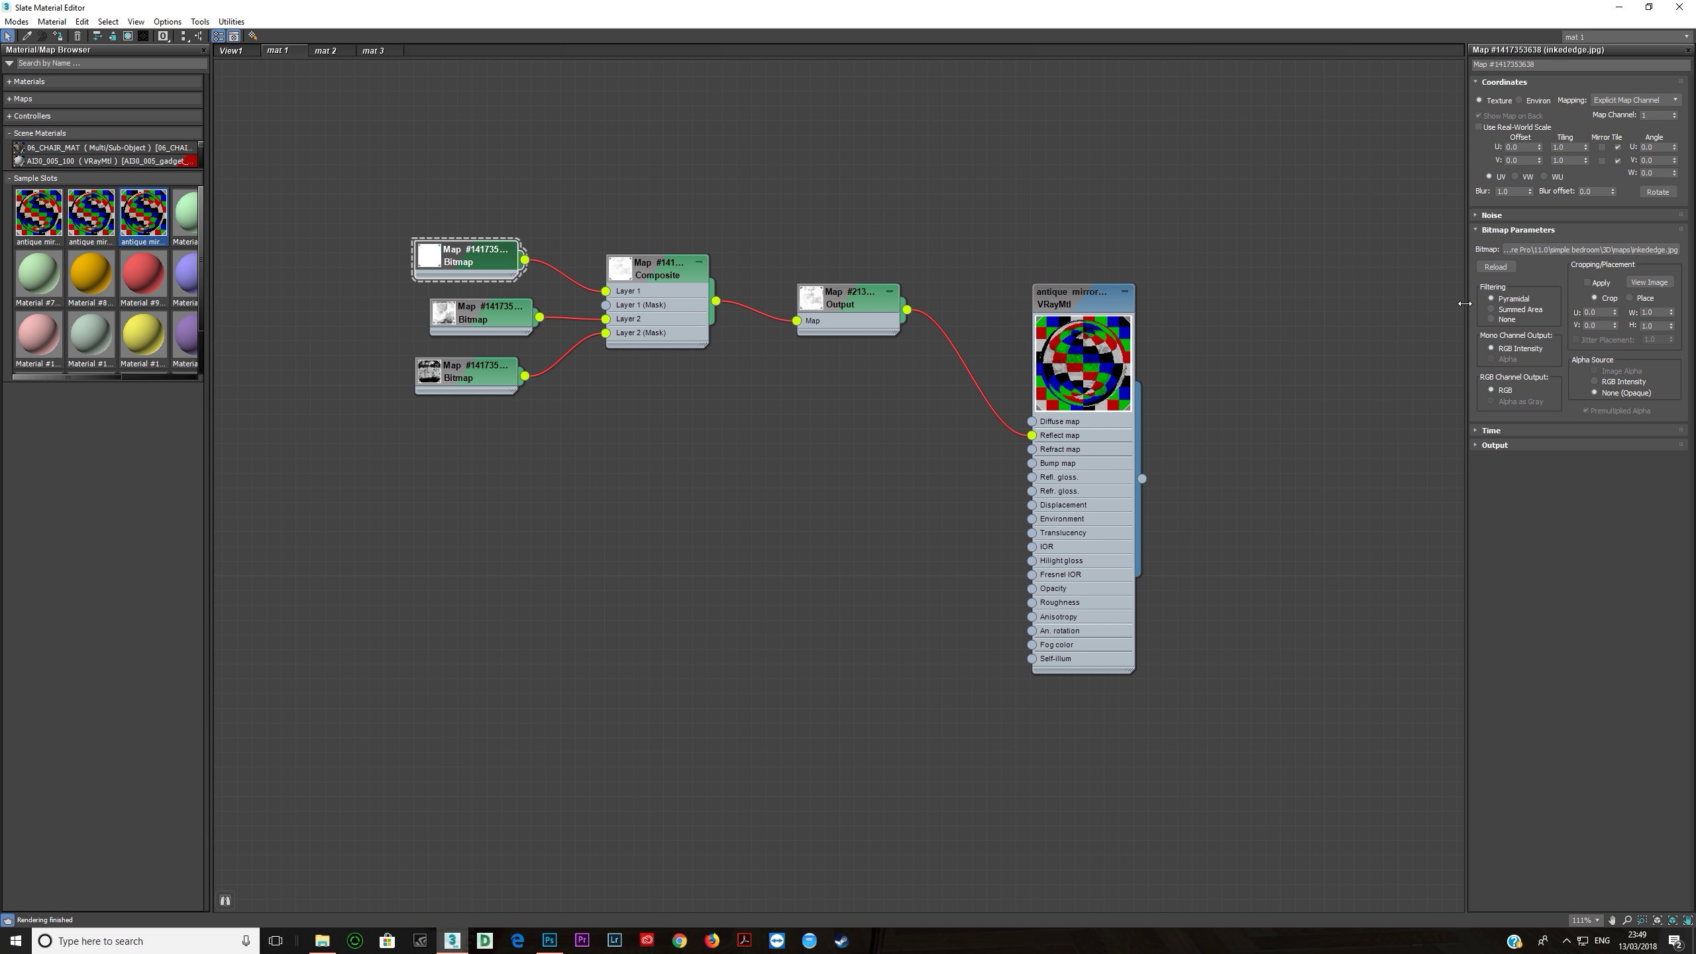
left_click(1649, 283)
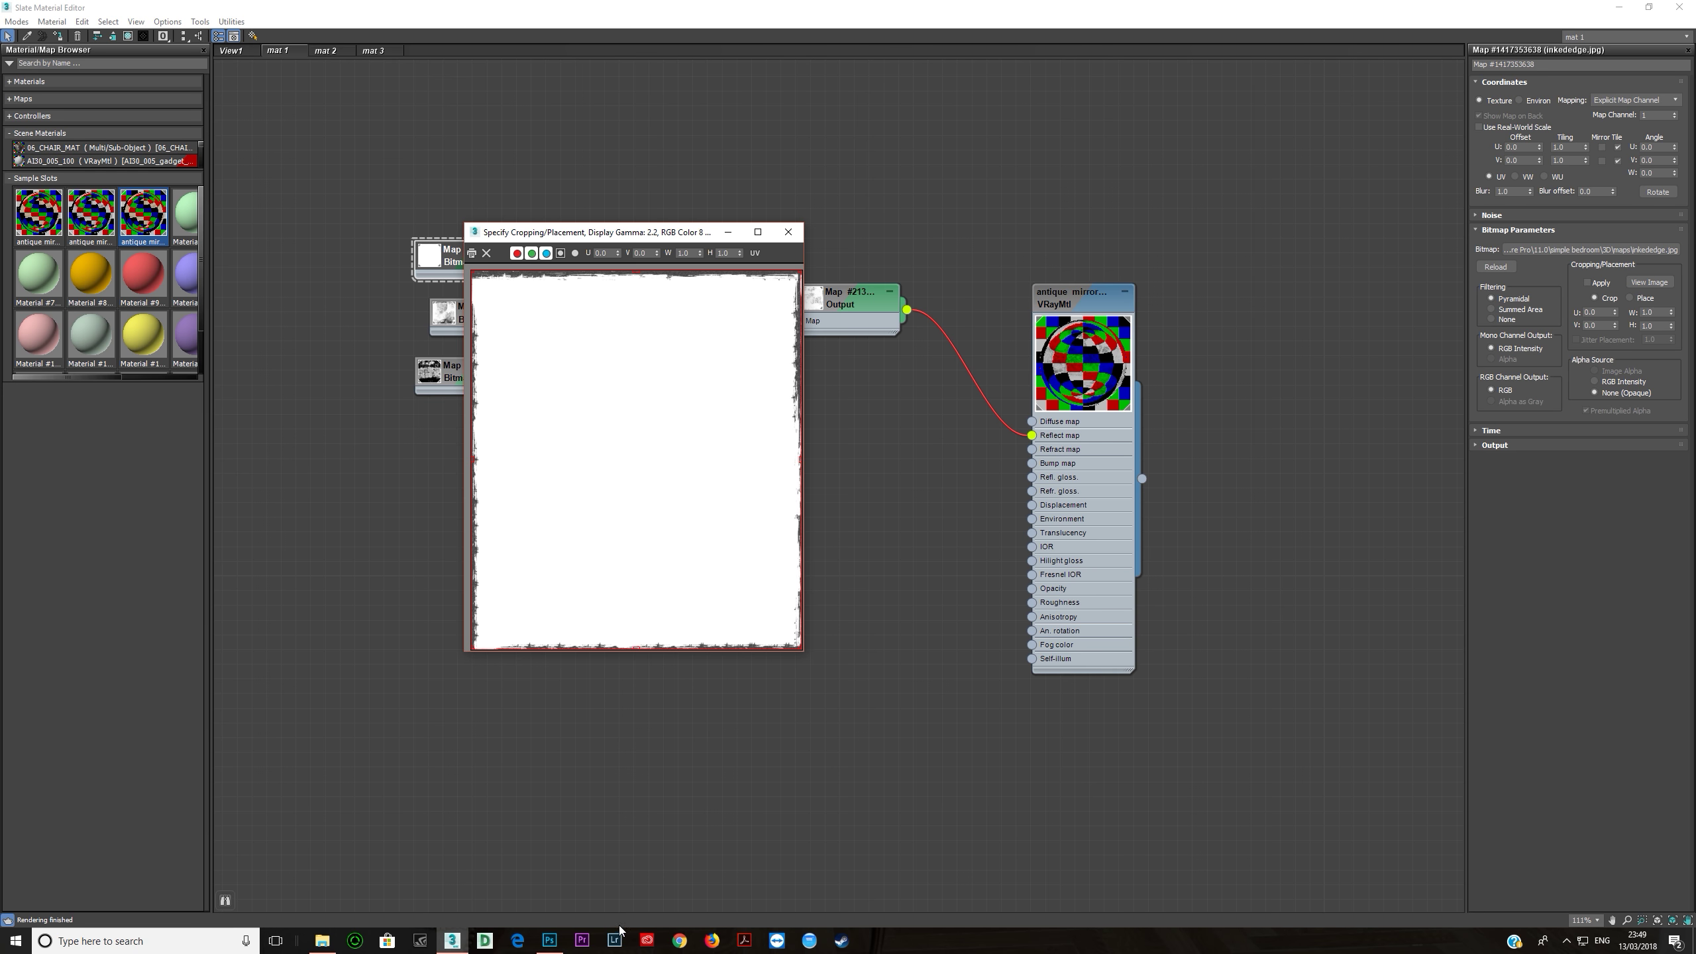
Step: Compare the edge bitmap with the mirror render in Photoshop and close the image viewer
left_click(549, 941)
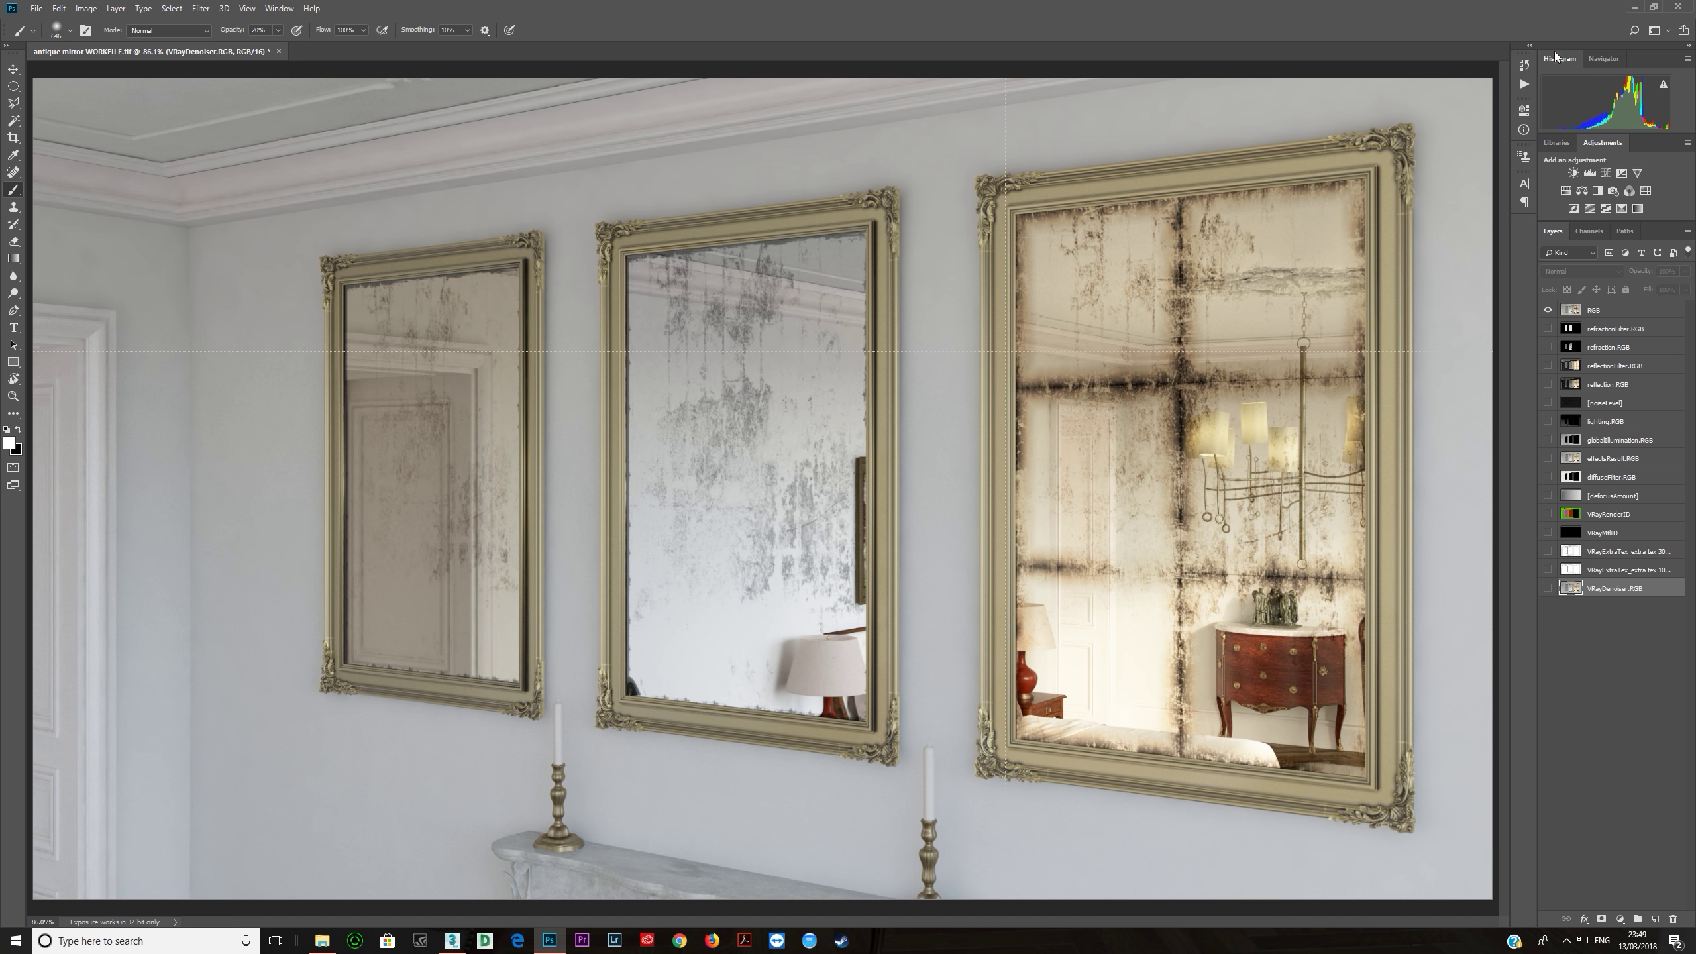
left_click(1634, 7)
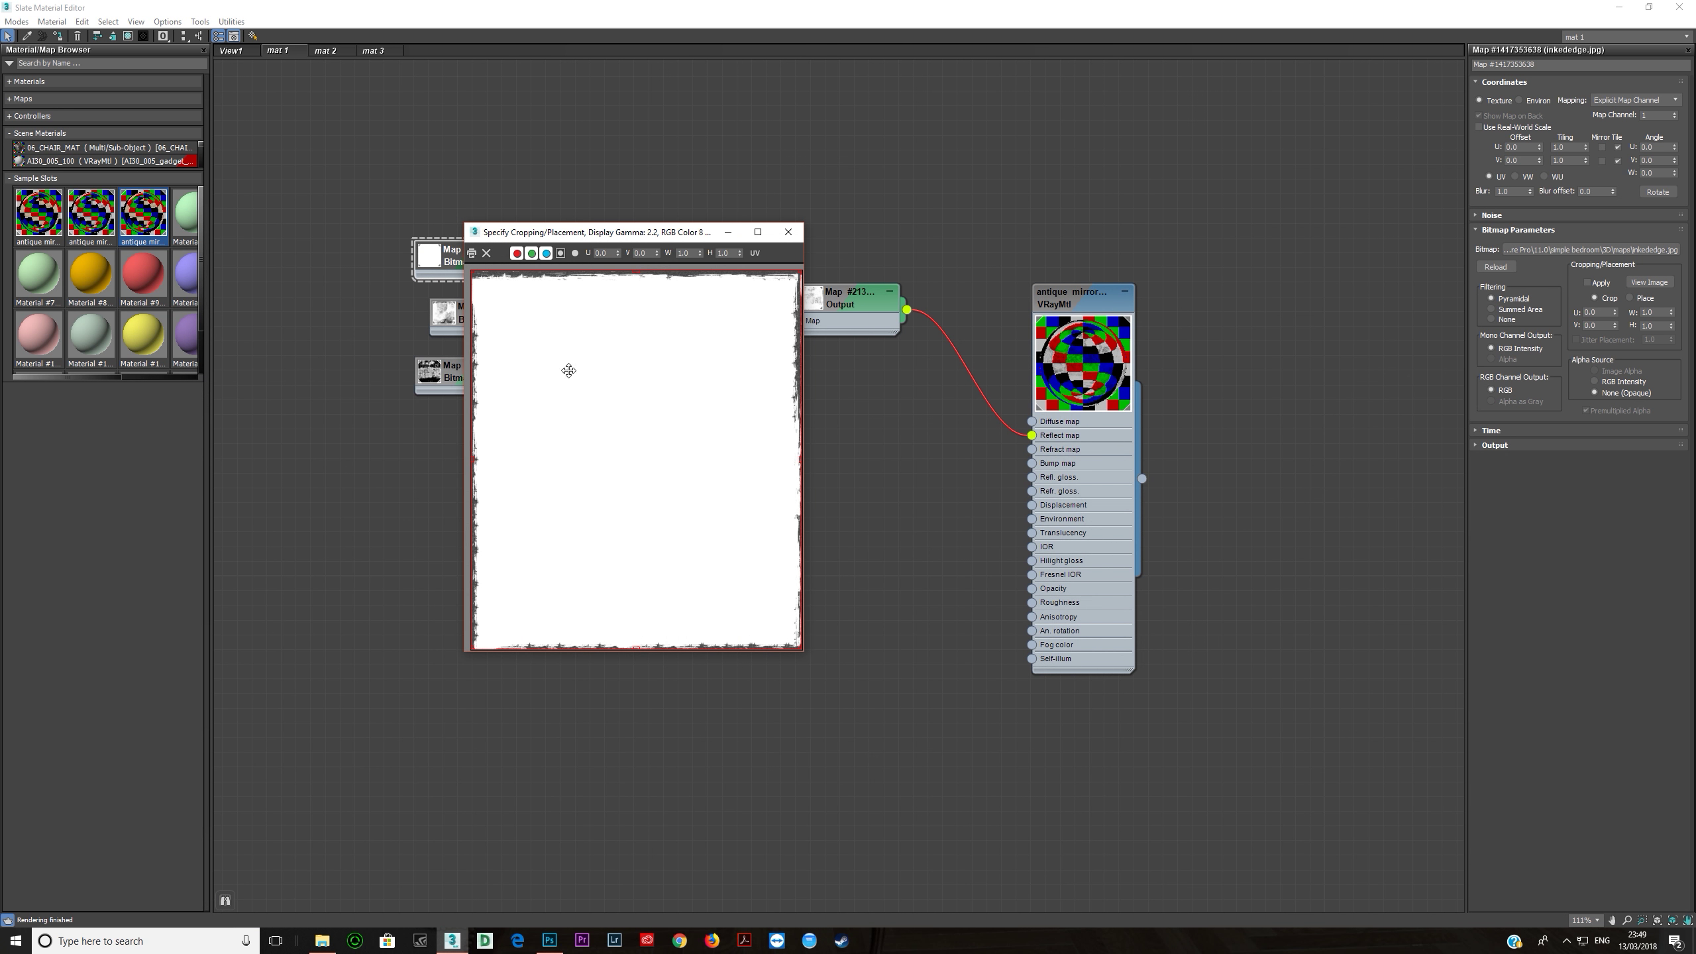
left_click(787, 231)
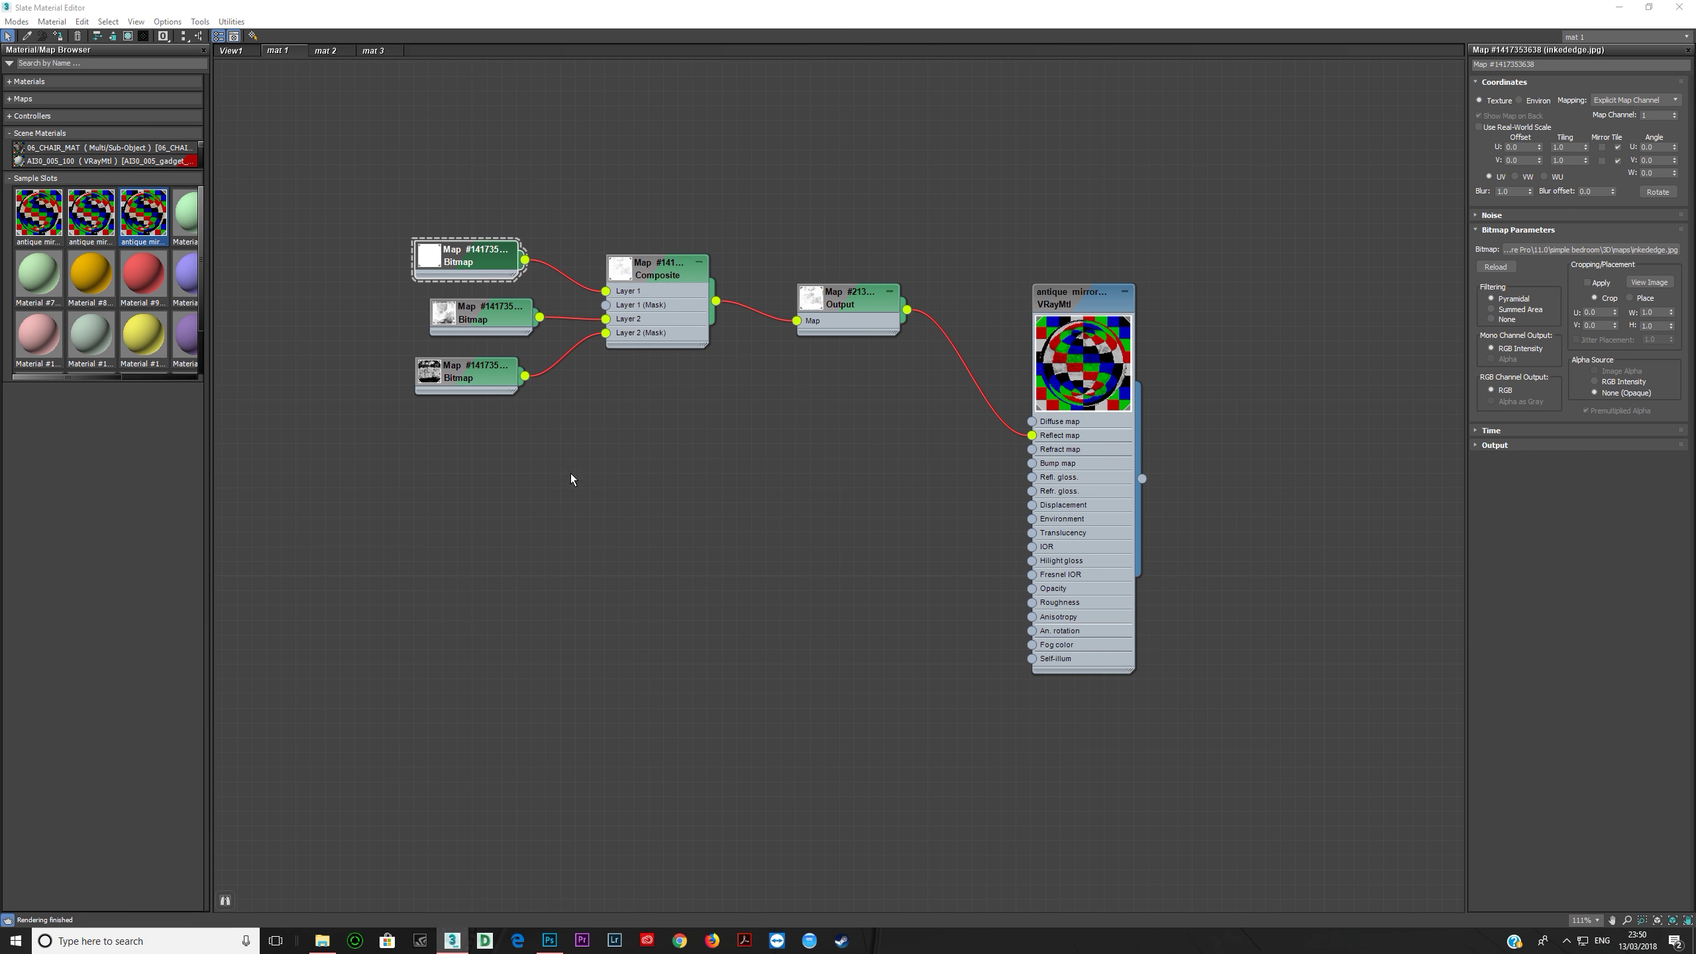
Step: Review the existing Composite map's layer settings against the mirror render in Photoshop
left_click(656, 324)
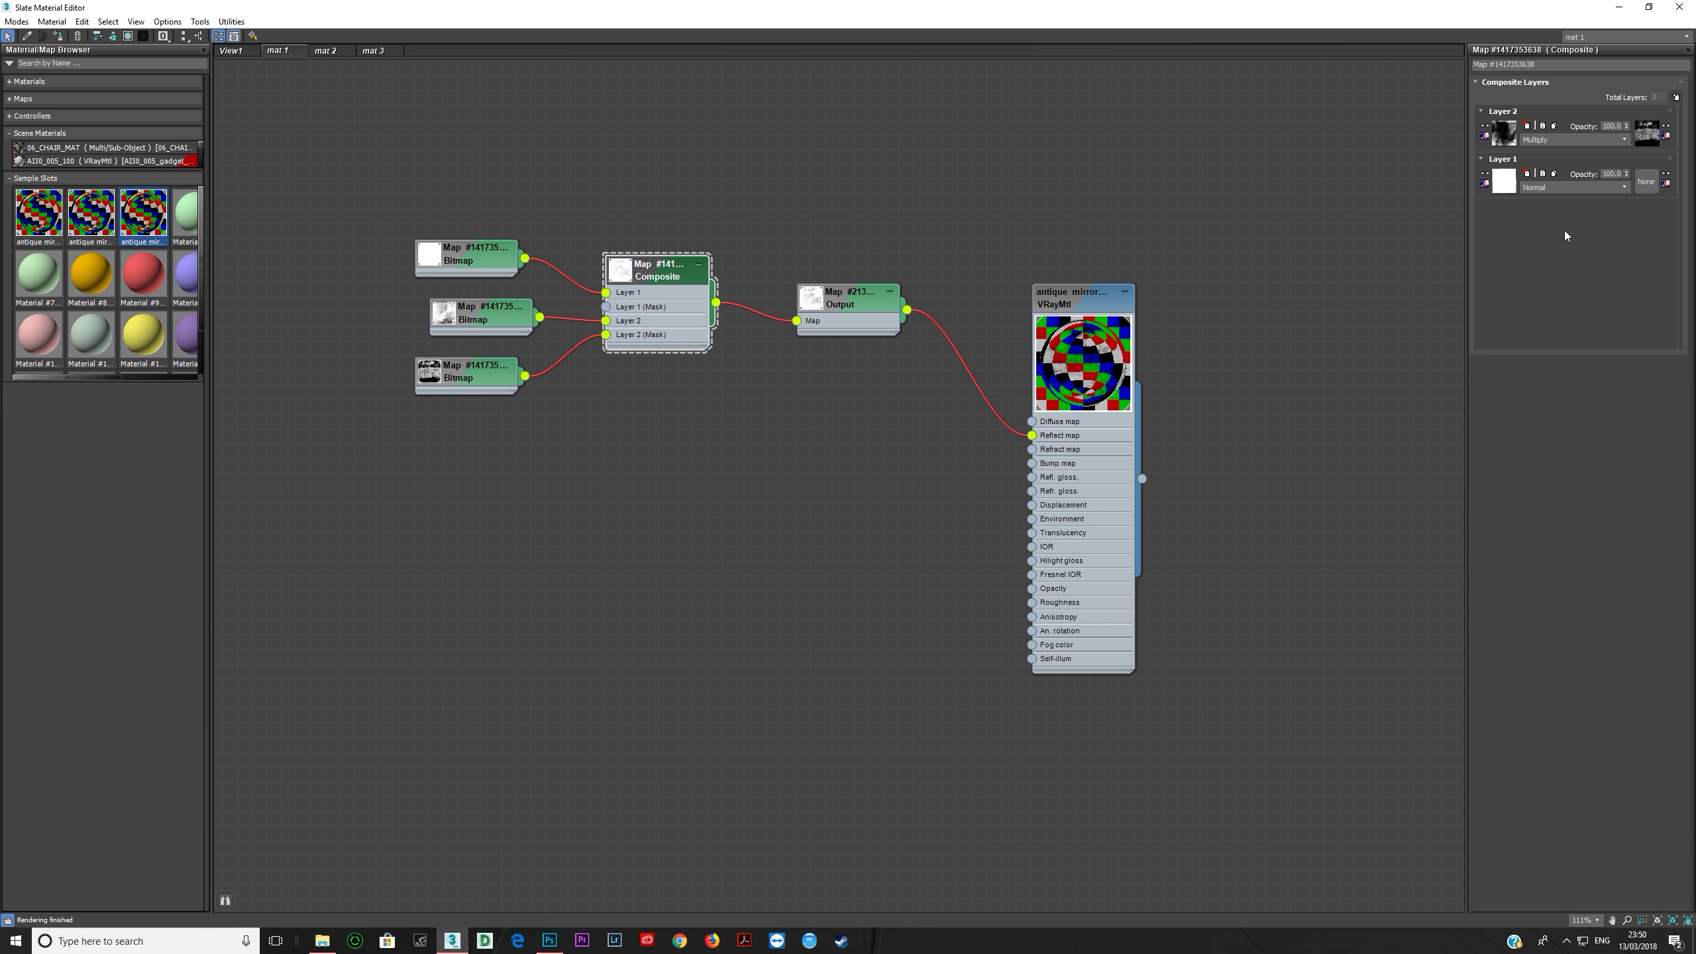
left_click(548, 941)
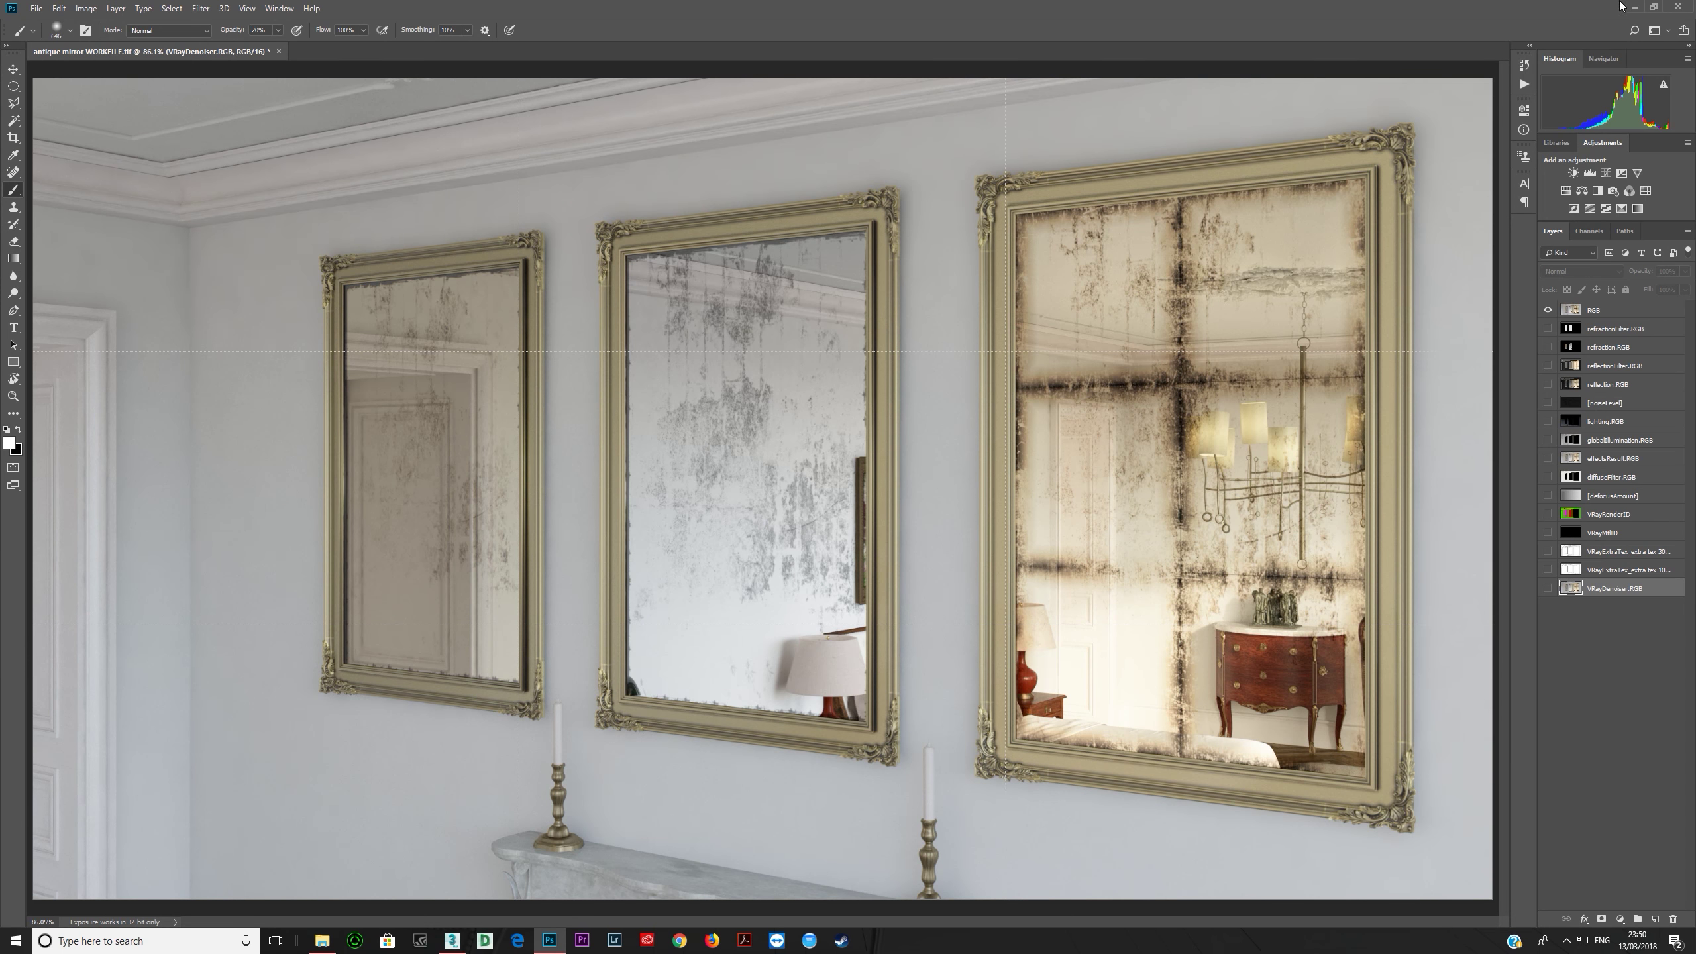
left_click(1632, 6)
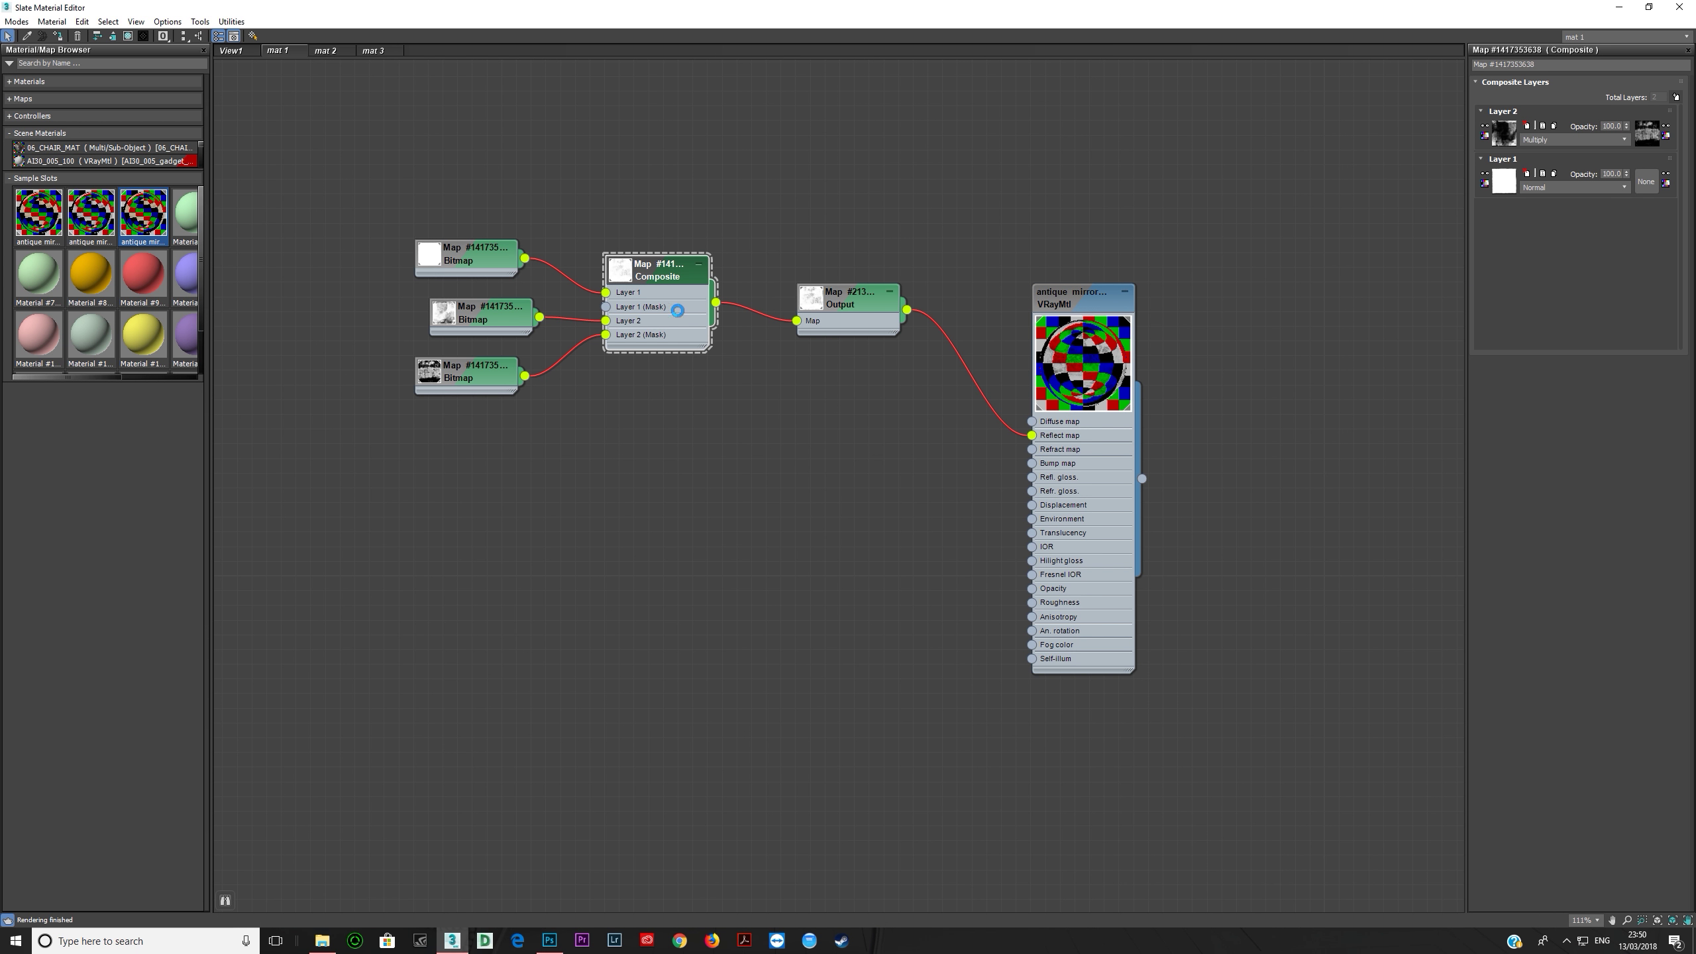
Step: Create a new Composite map above the existing nodes and add three more layers to it
left_click(40, 98)
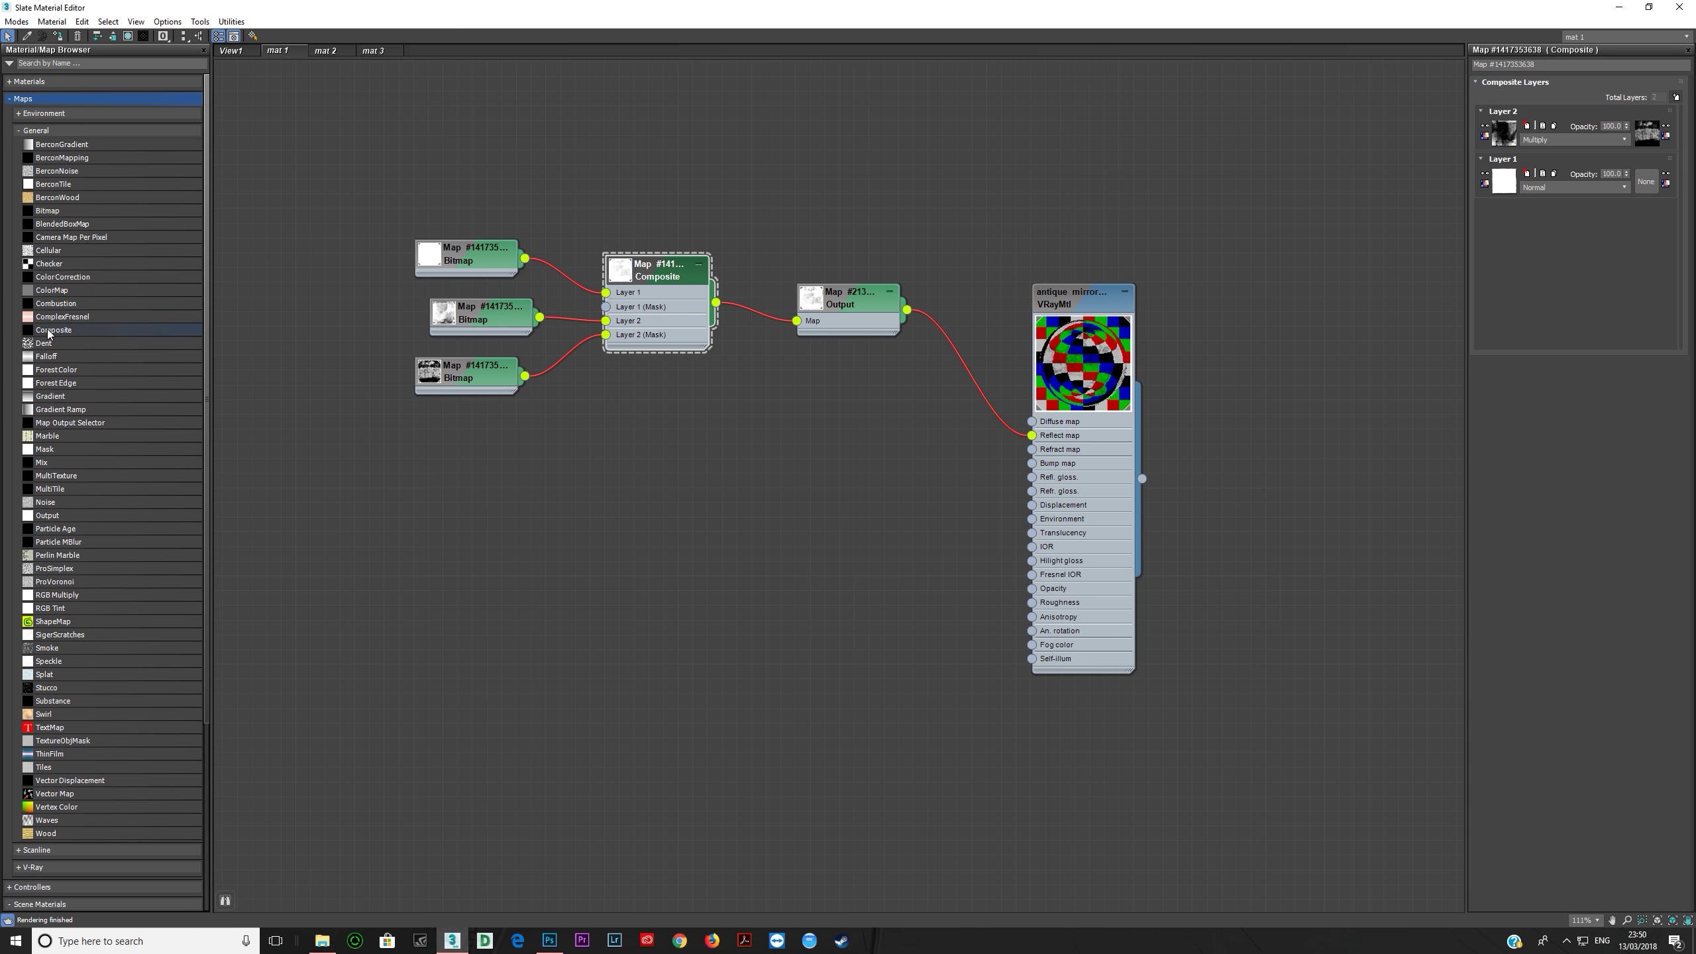
left_click_drag(48, 334, 624, 139)
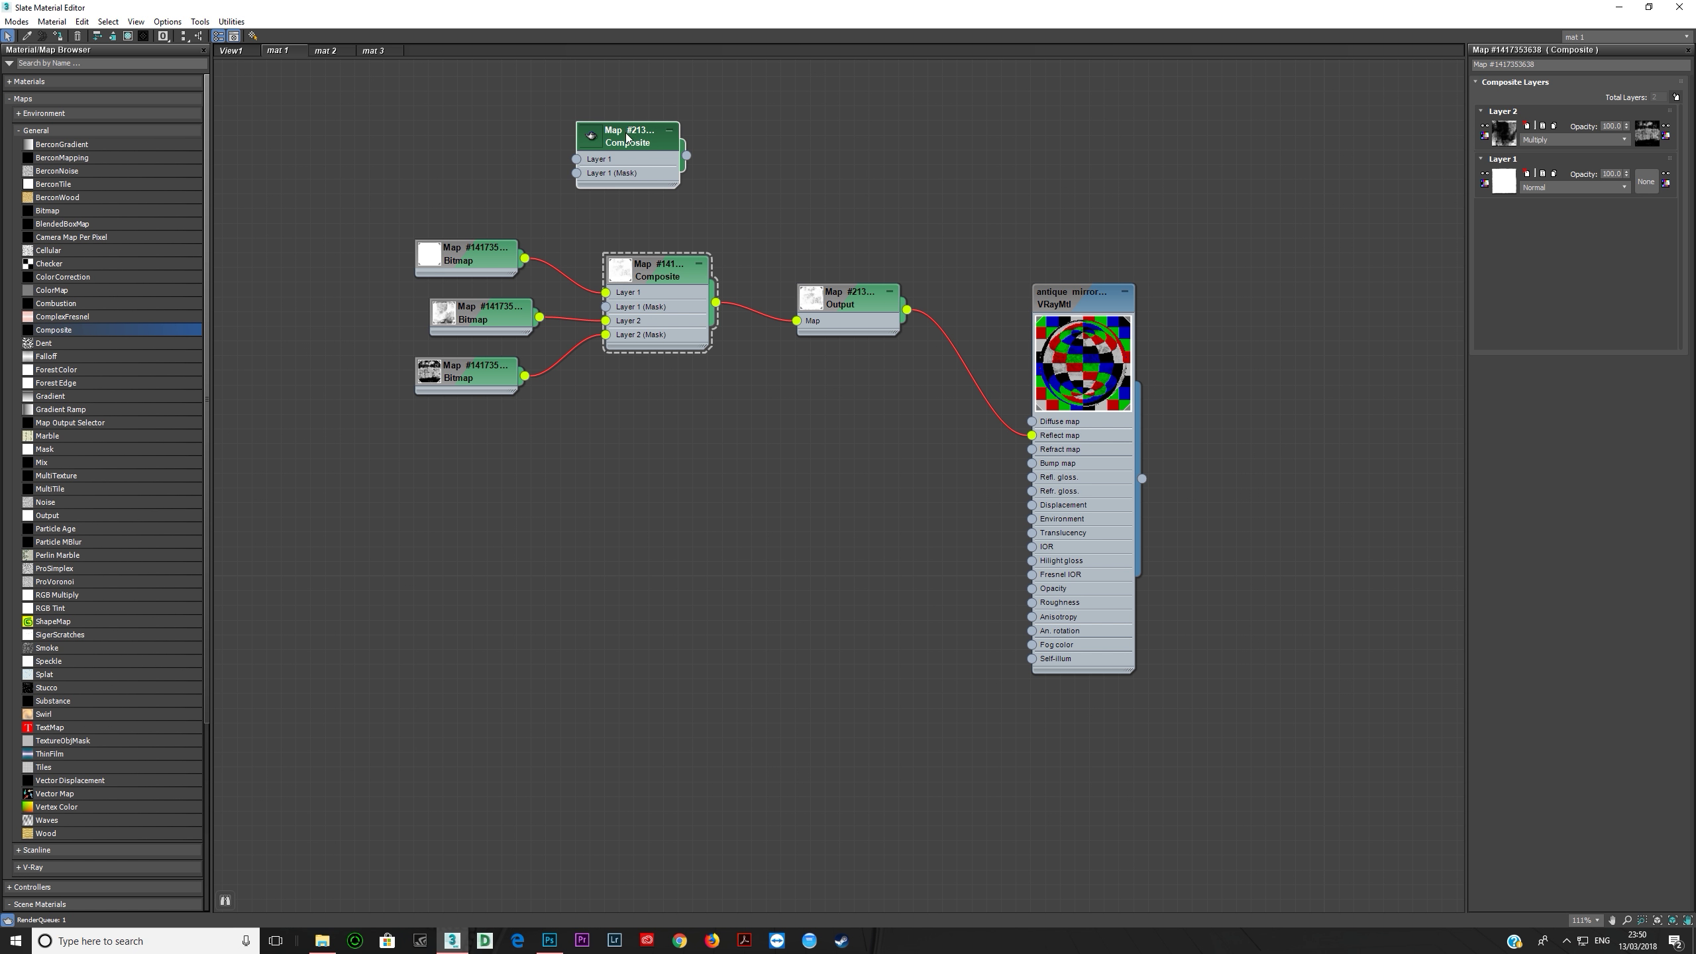
double_click(622, 141)
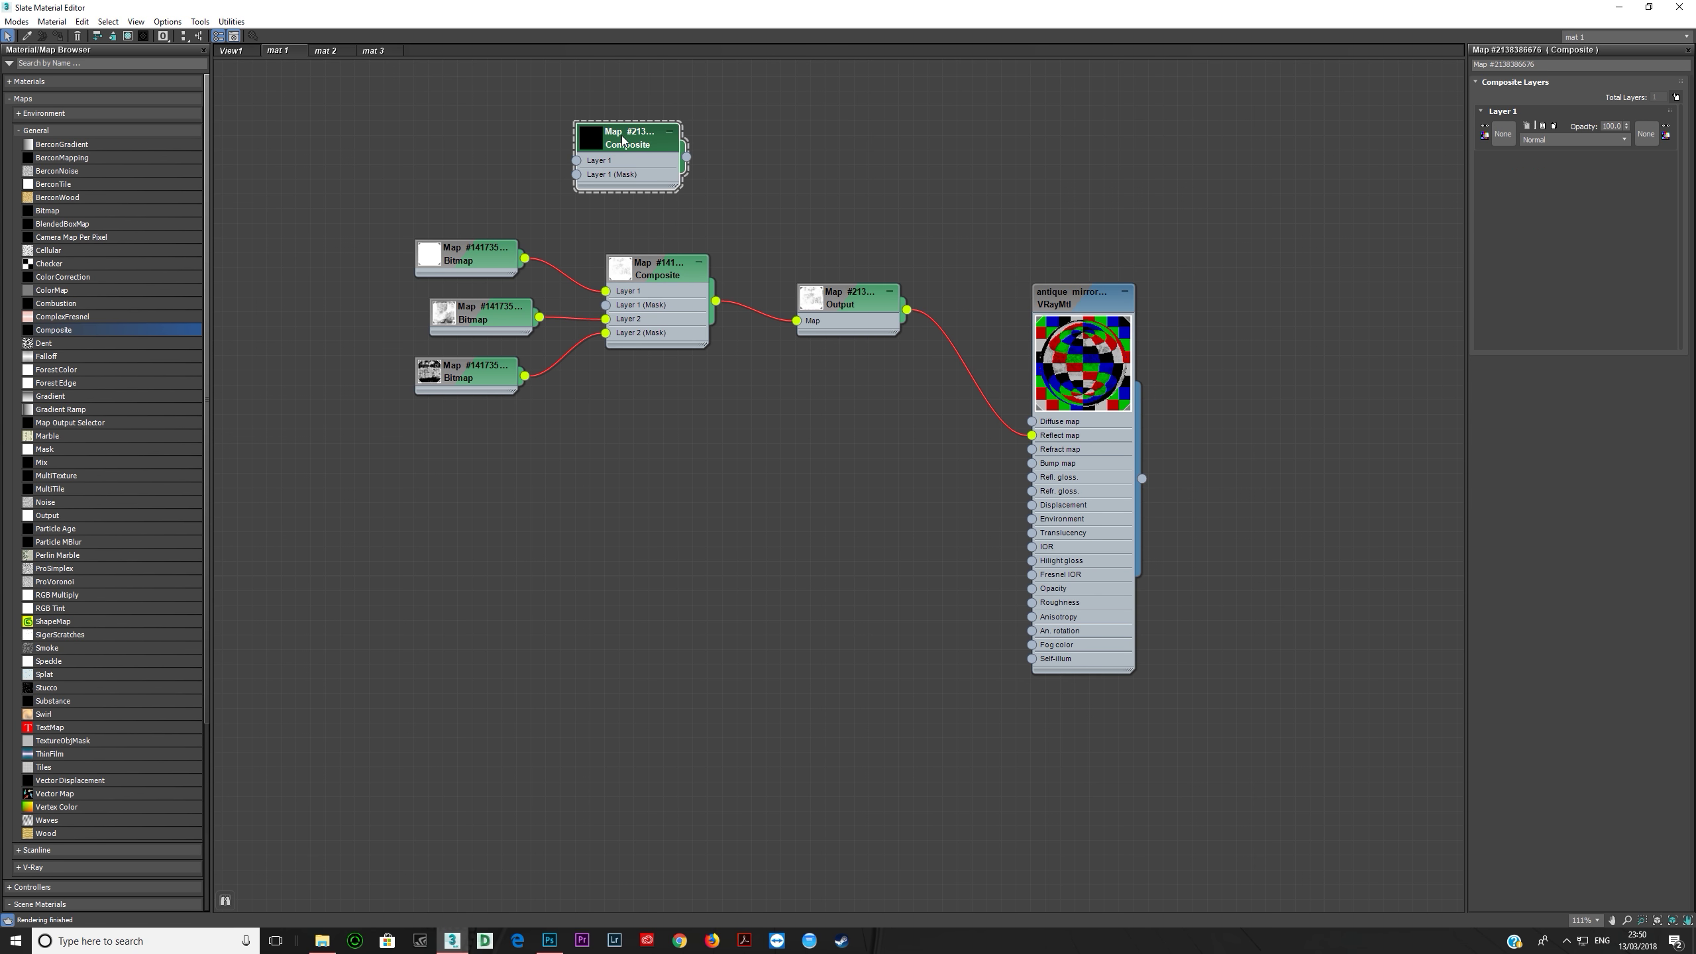
left_click(1676, 97)
left_click(1675, 97)
left_click(1676, 98)
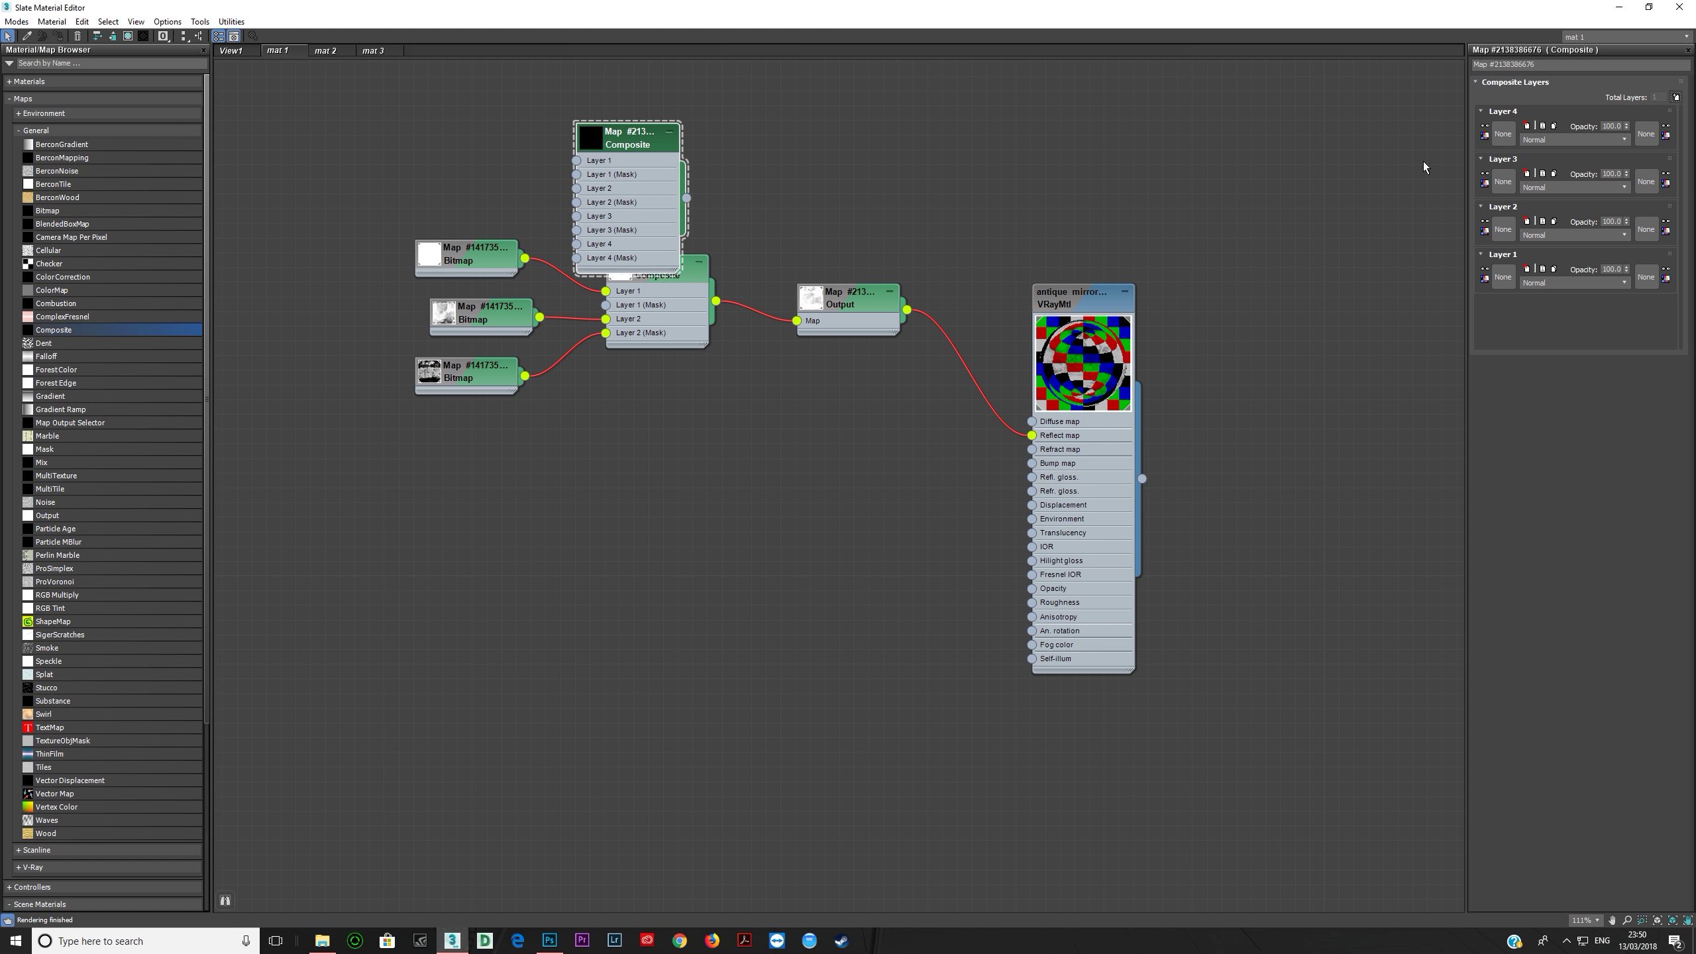
Step: Move the new Composite map above the Output node and open the existing Composite map's layer settings
left_click_drag(627, 139, 848, 109)
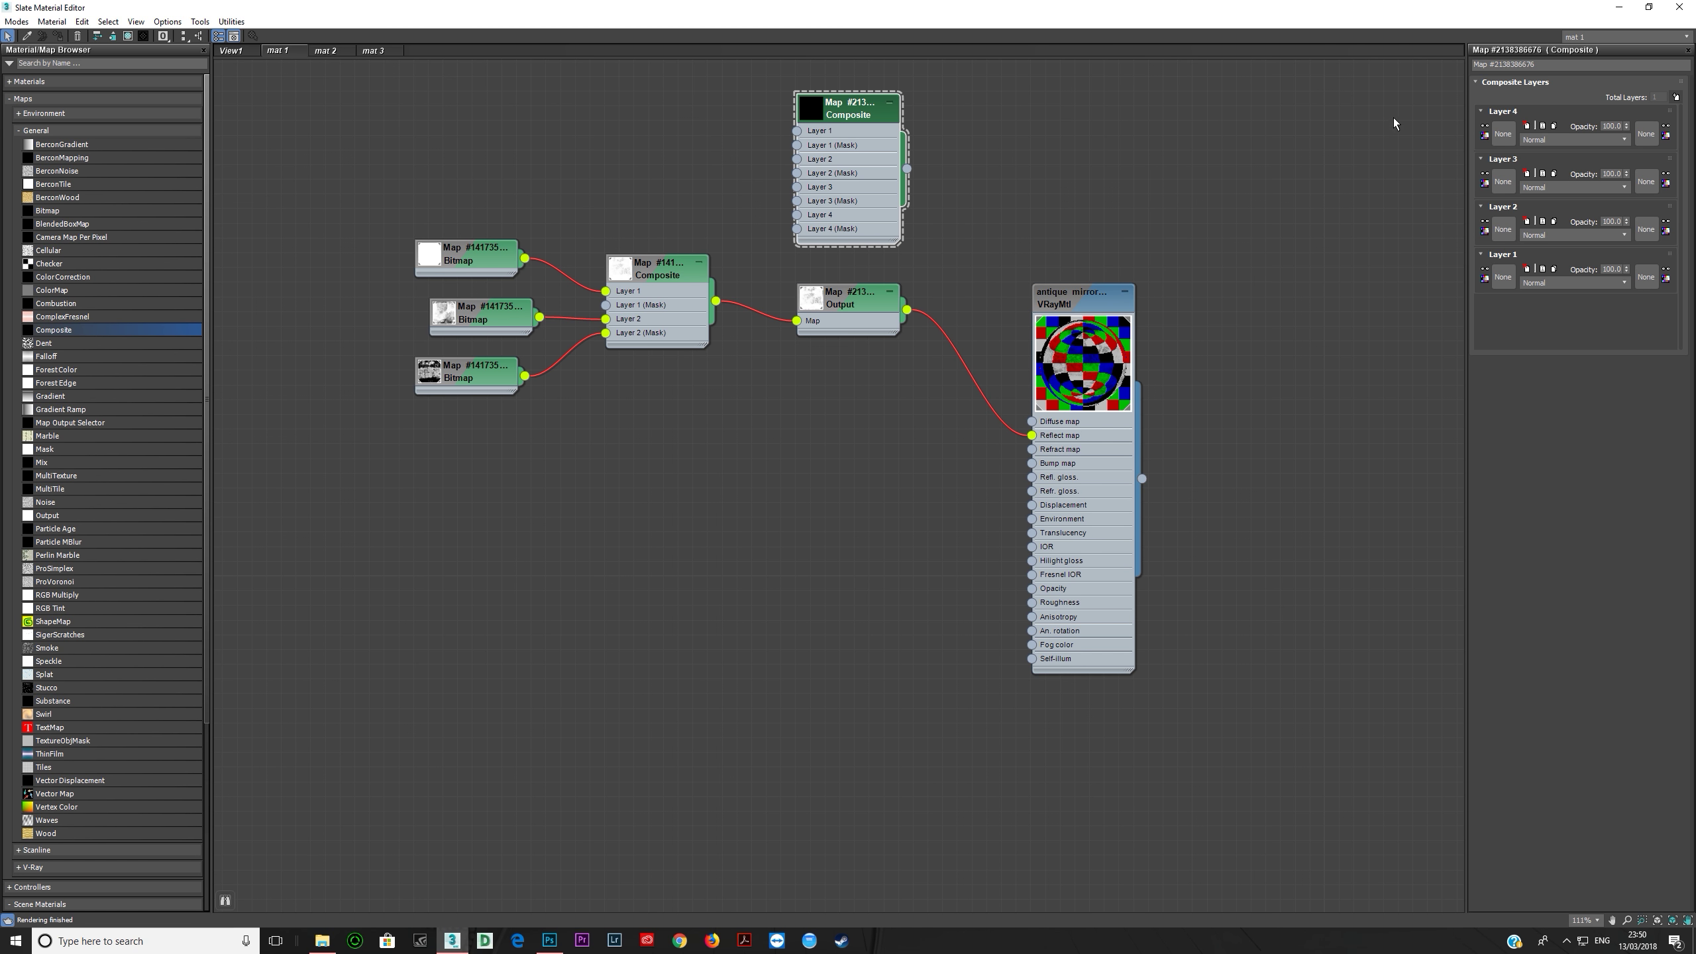
left_click(515, 253)
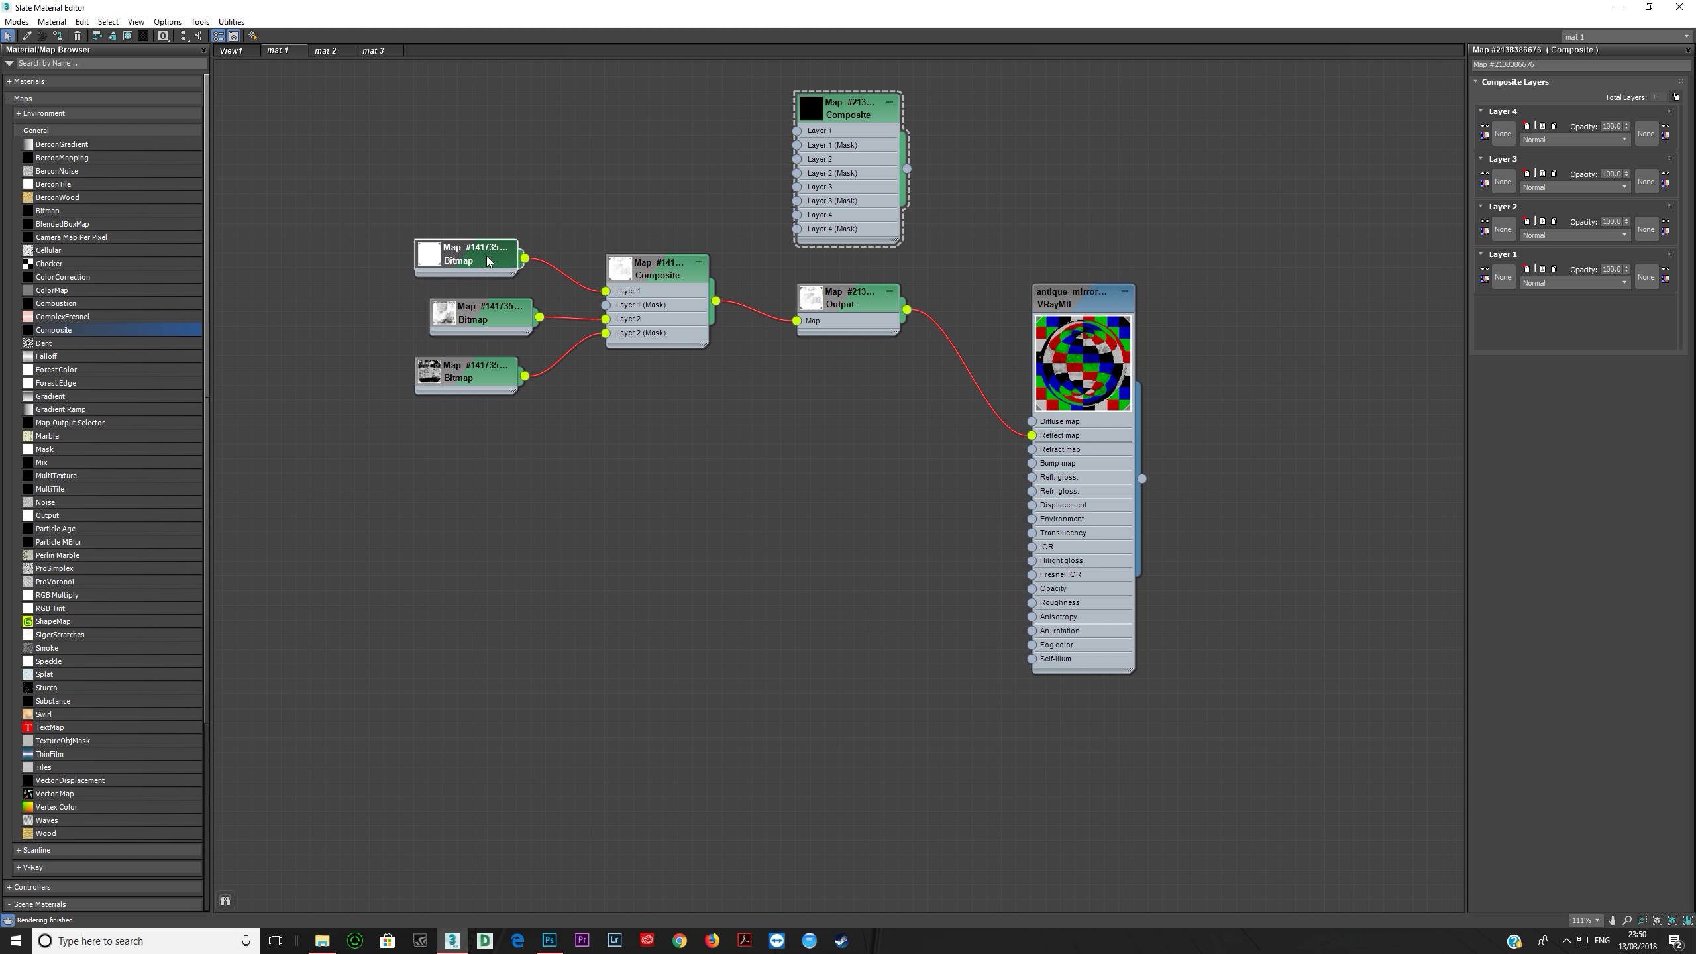
left_click(510, 323)
left_click(668, 314)
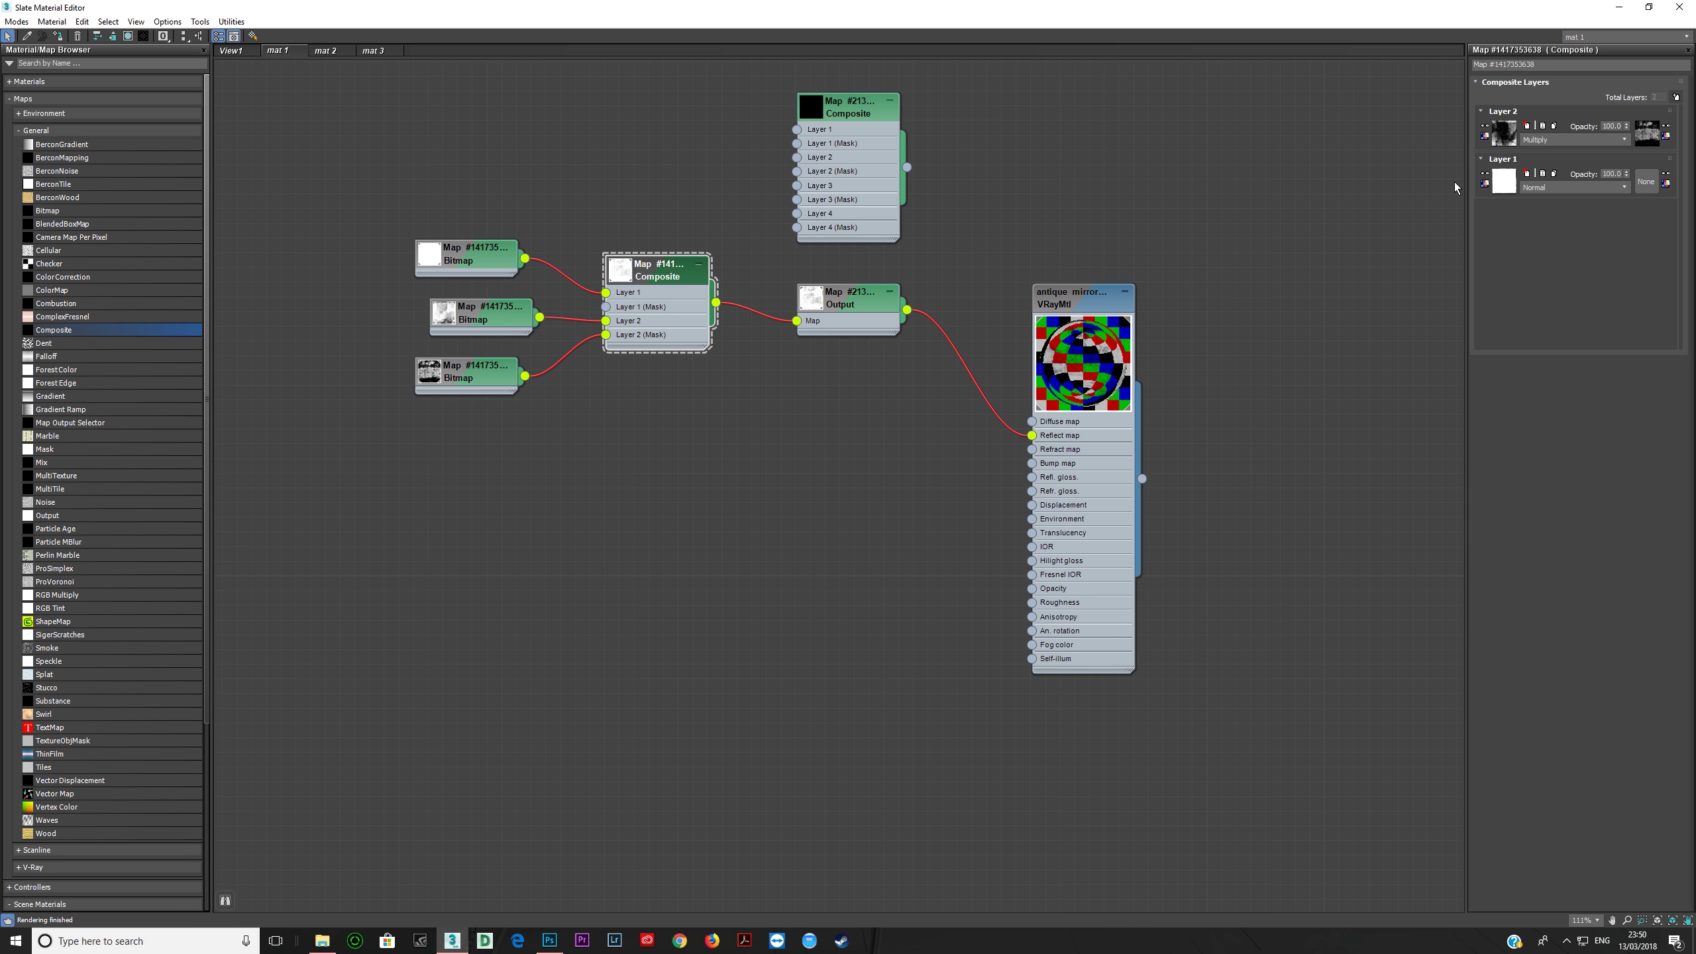
Step: Try Normal blending on Layer 2 of the existing Composite map and restore it to Multiply
left_click(1580, 141)
left_click(1563, 138)
left_click(1556, 149)
left_click(1559, 139)
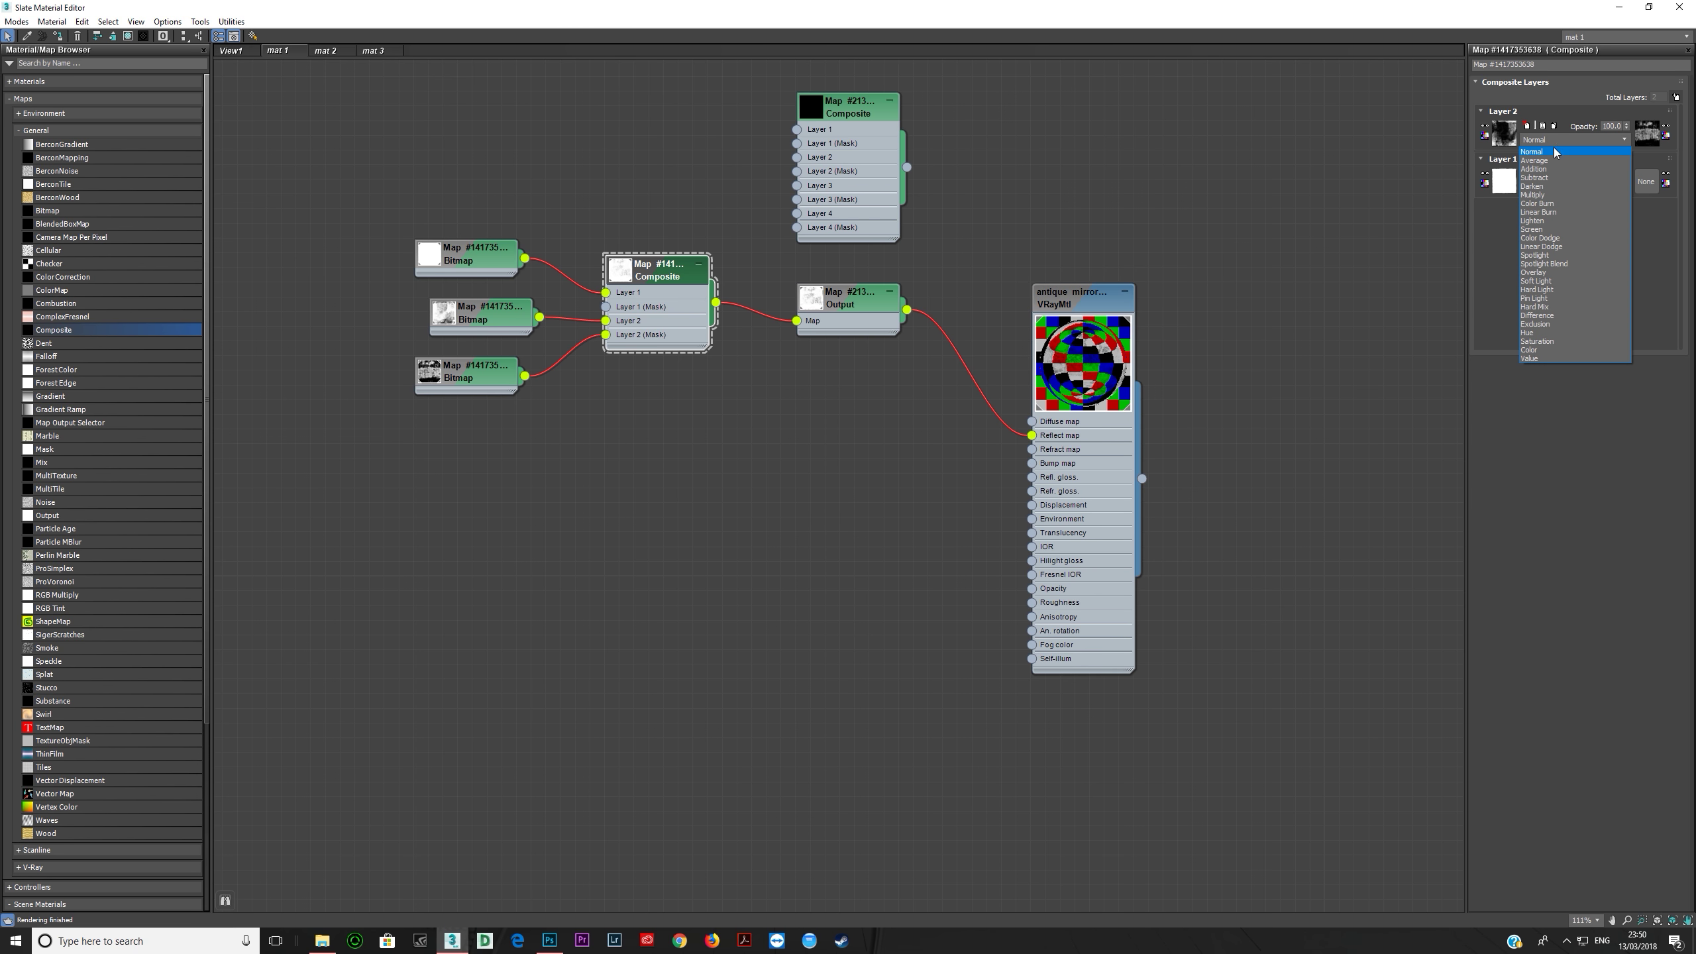
left_click(1542, 195)
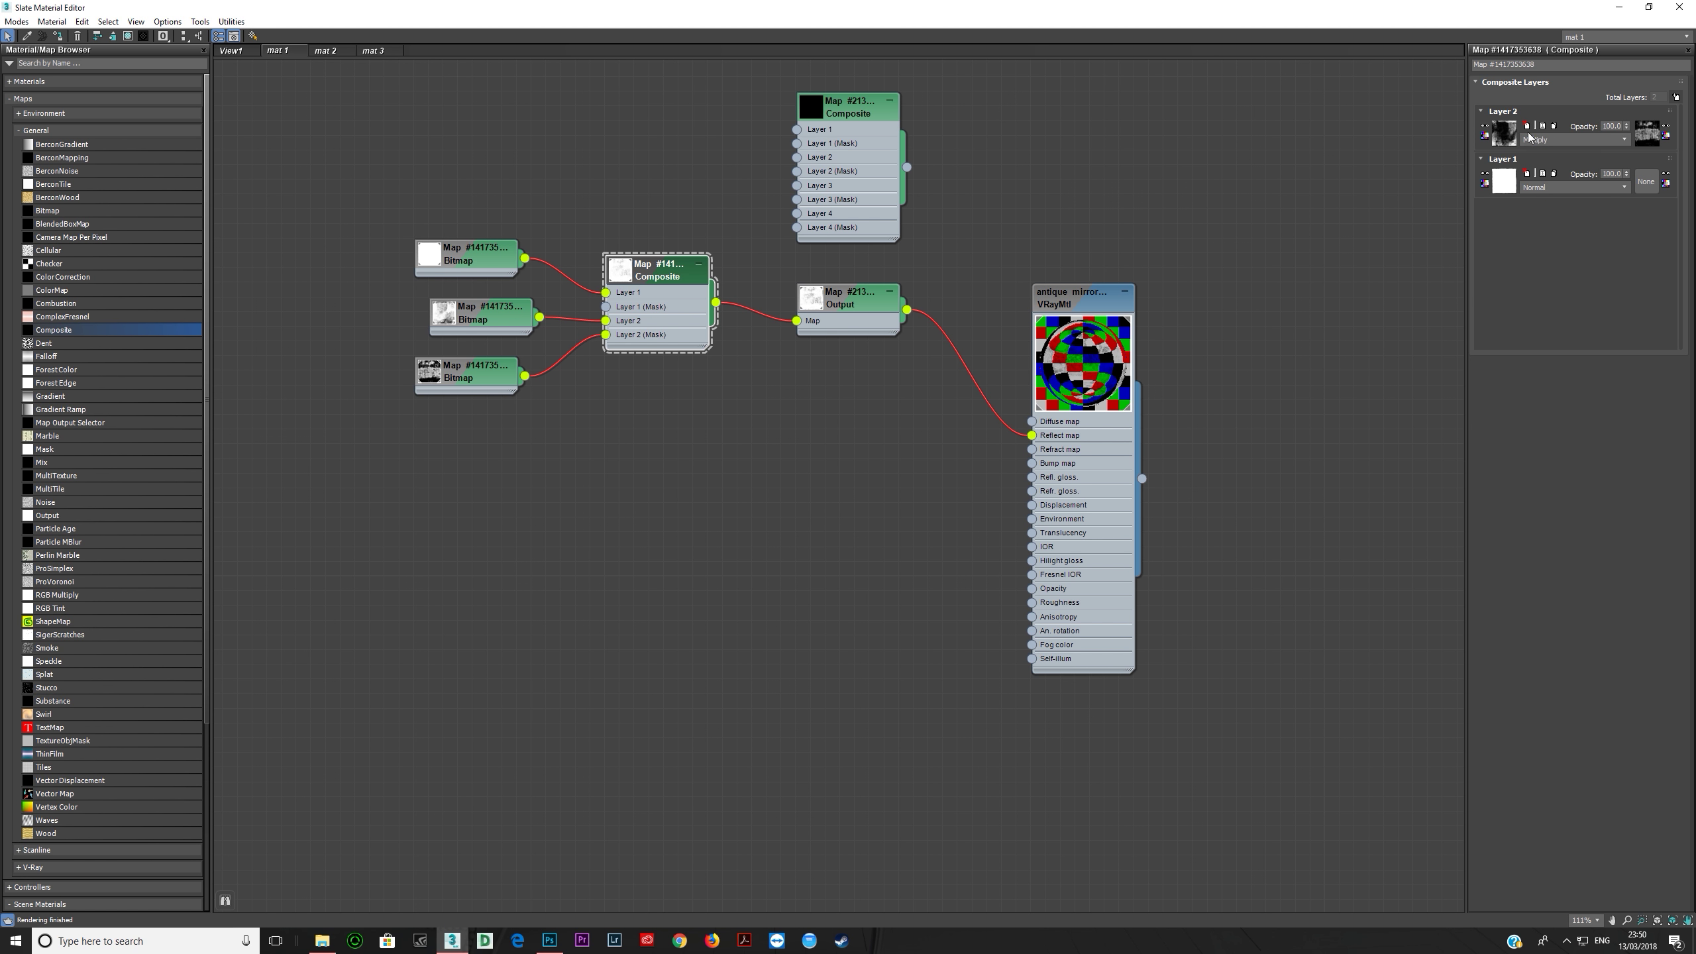
Step: View the source image of the tile04heavy001.jpg bitmap feeding Layer 2
left_click(1497, 136)
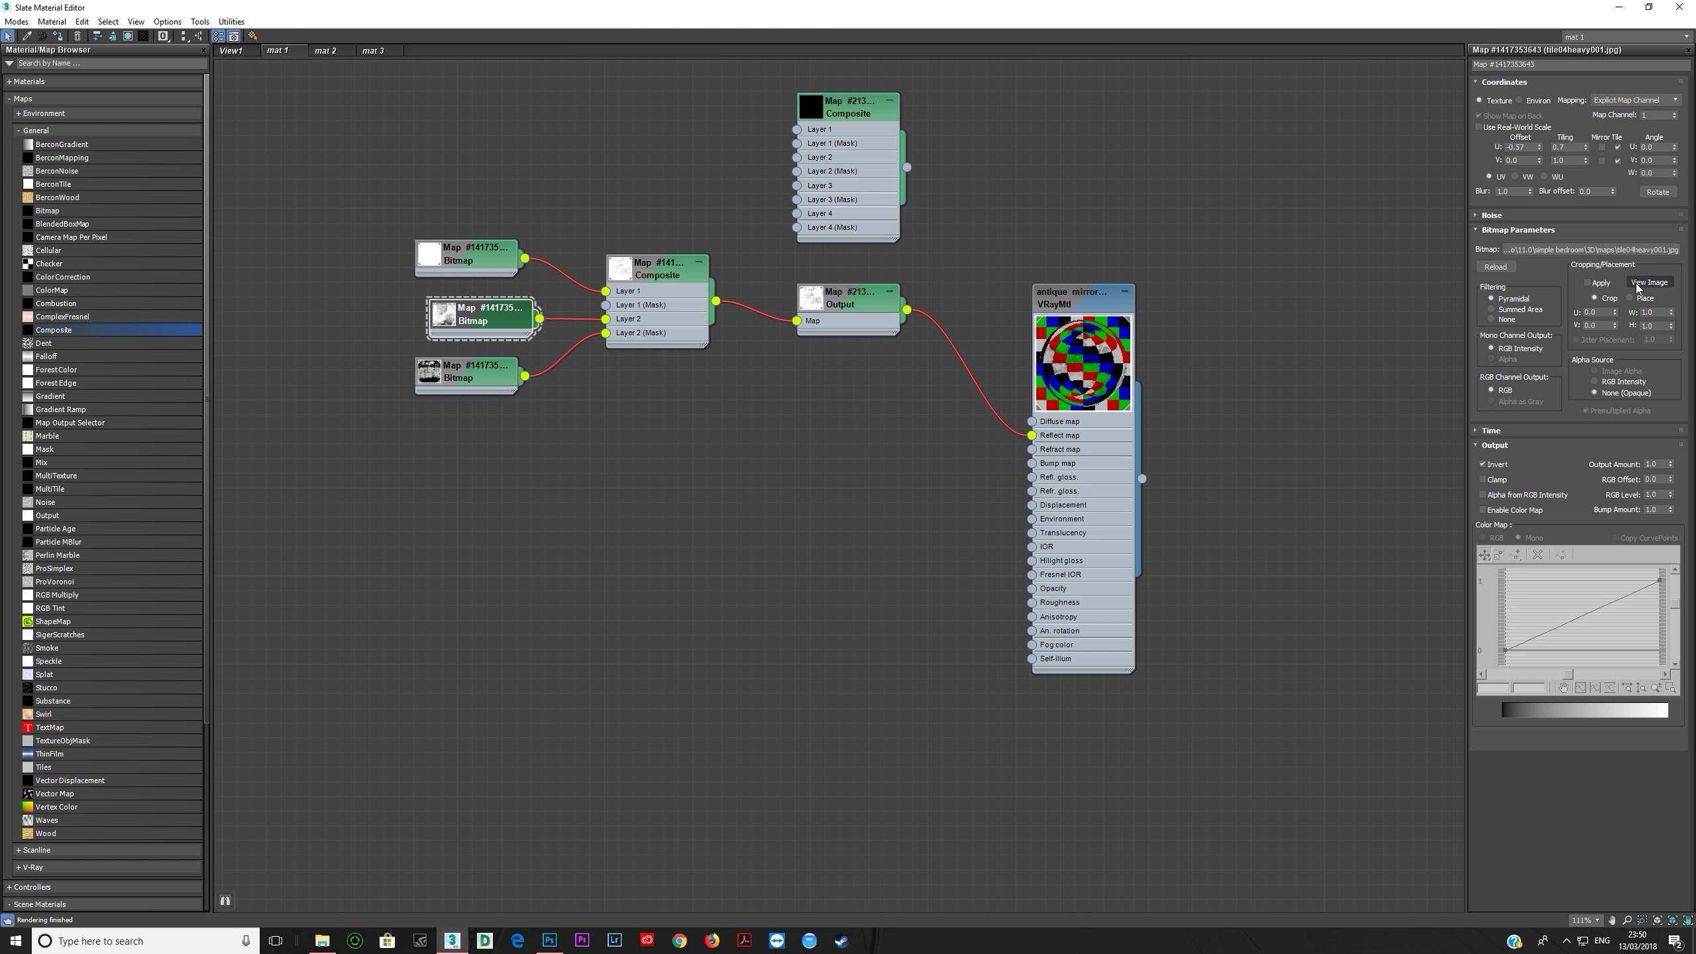
left_click(1649, 282)
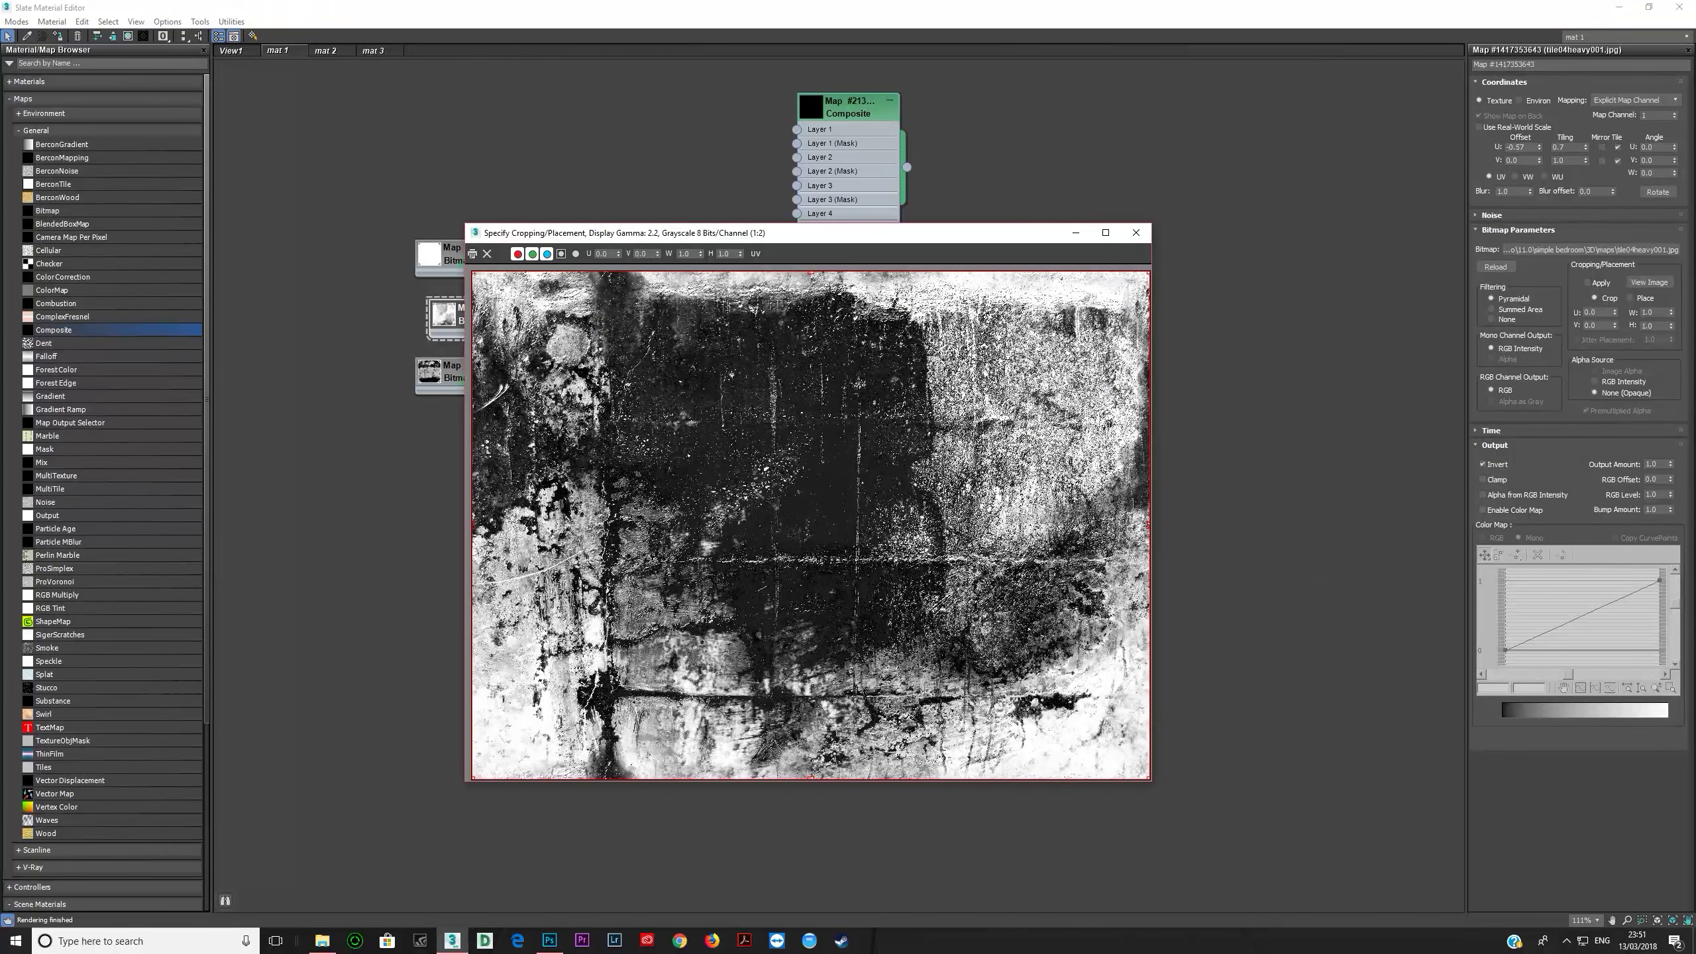
left_click_drag(773, 231, 816, 185)
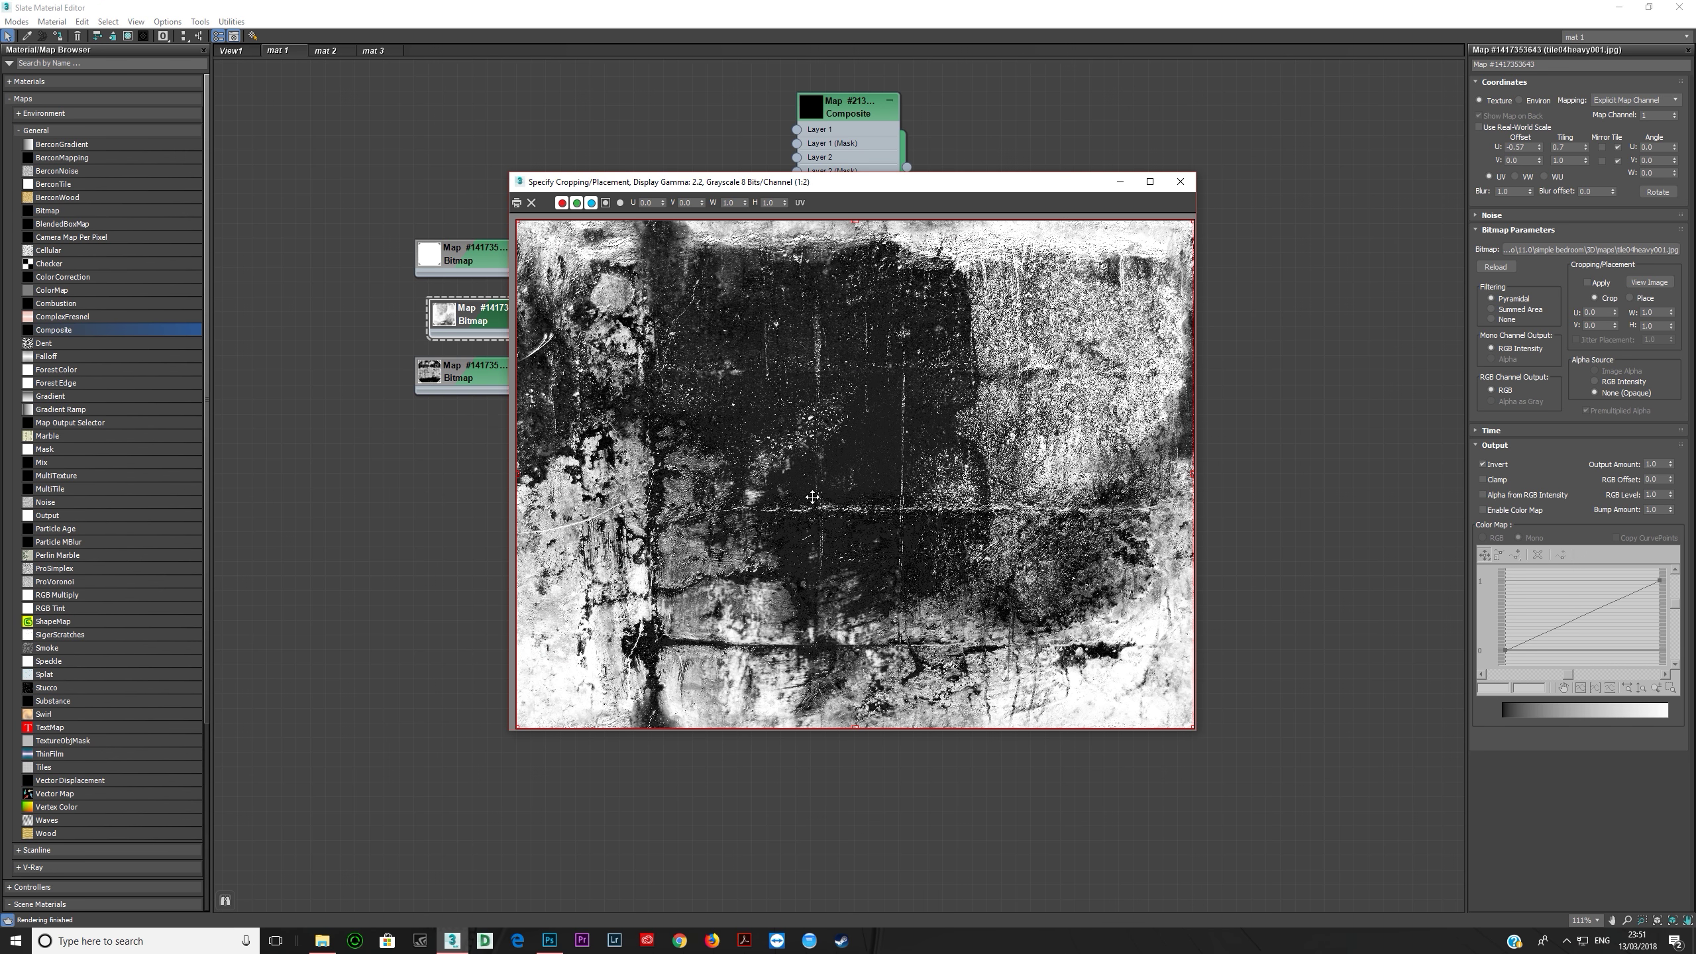
Step: Expand the tile04heavy001.jpg bitmap's node preview and show the map in an enlarged preview window
double_click(442, 327)
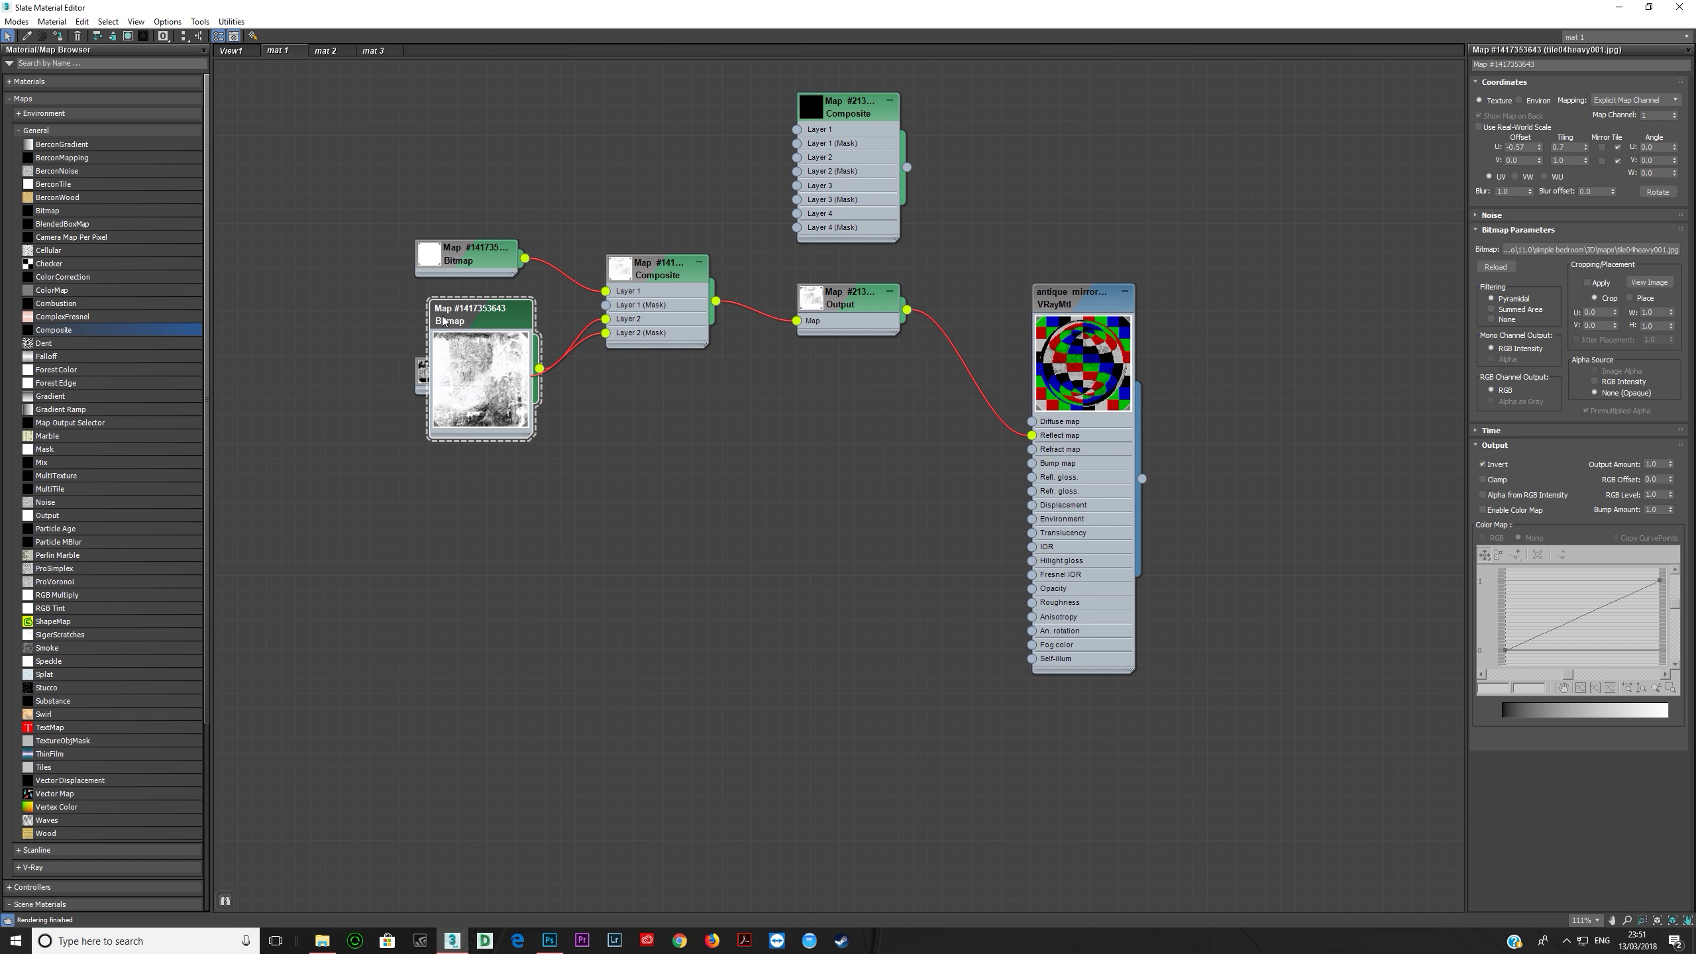
right_click(488, 347)
left_click(530, 410)
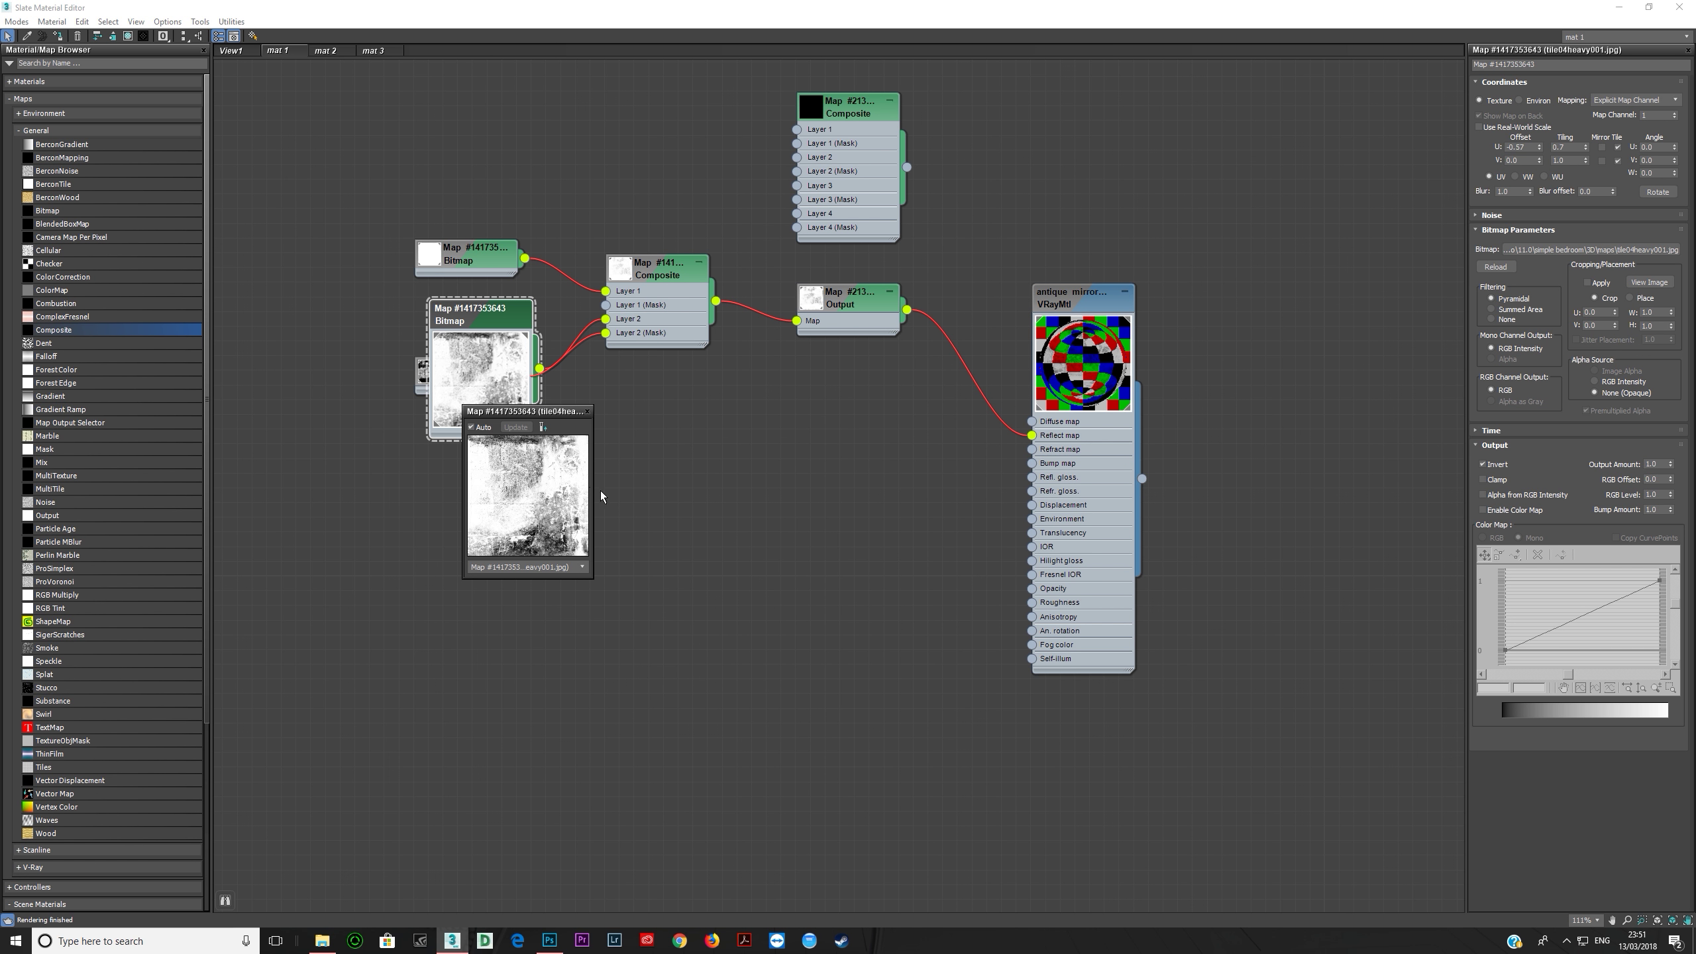
left_click_drag(593, 489, 984, 490)
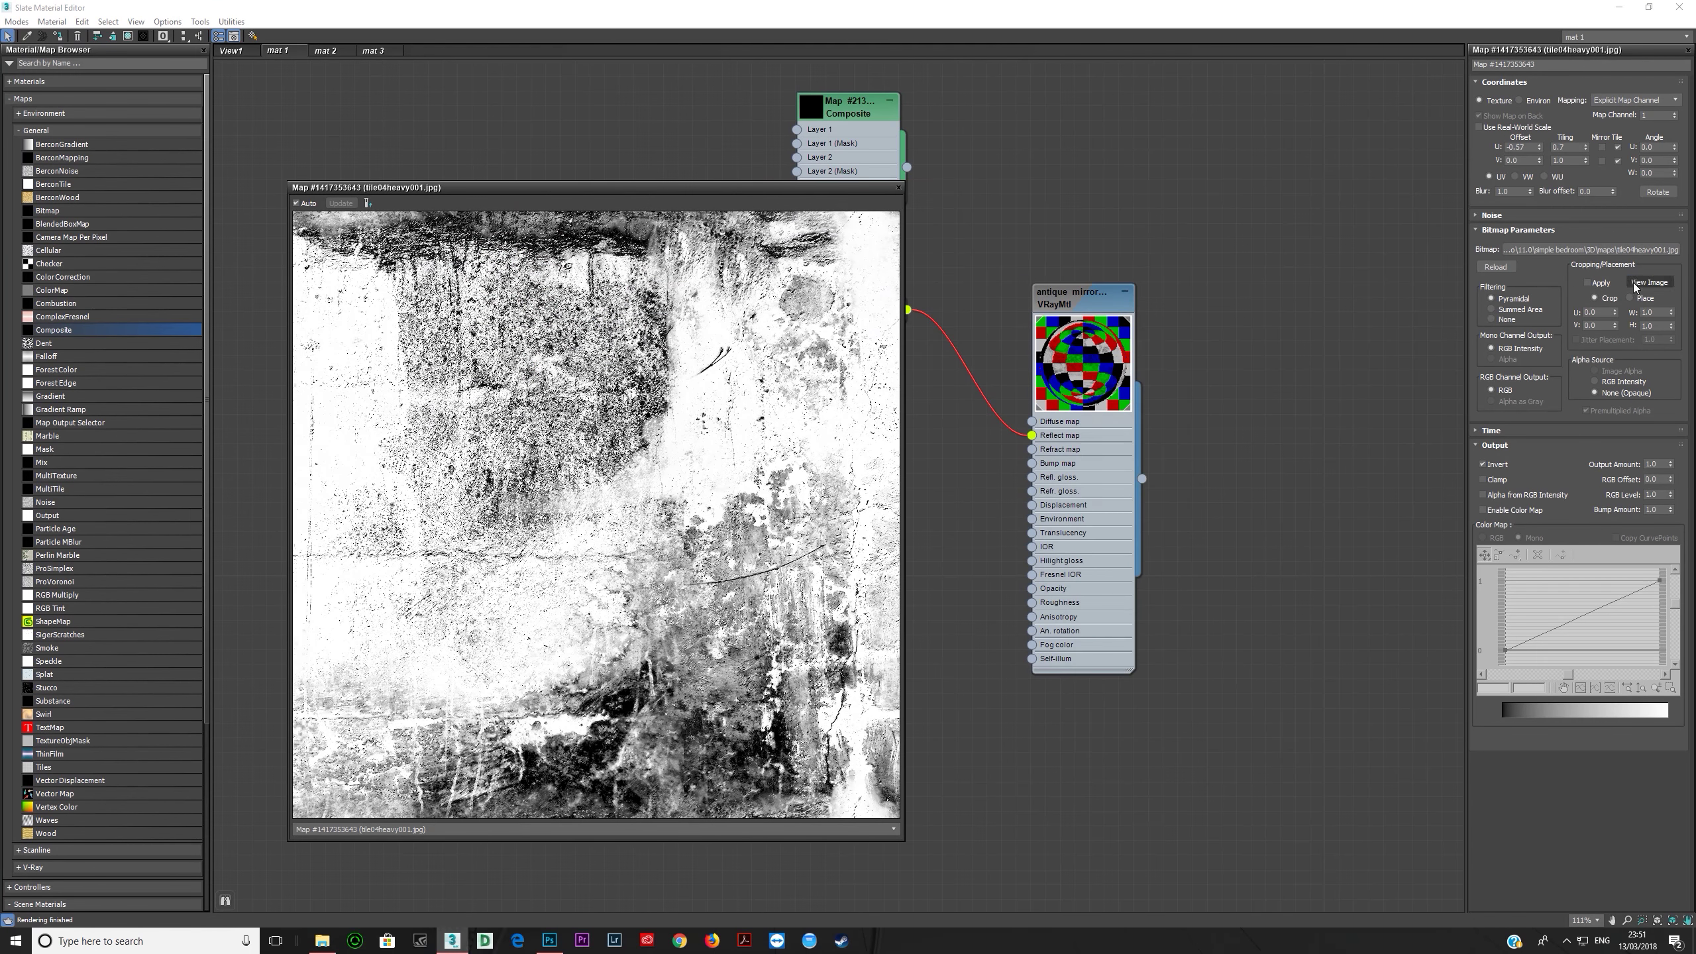
Step: Recheck the tile04heavy001.jpg source image and toggle the bitmap's Invert output option off and on
left_click(1632, 283)
left_click_drag(906, 186, 955, 164)
left_click(1262, 162)
left_click(1482, 464)
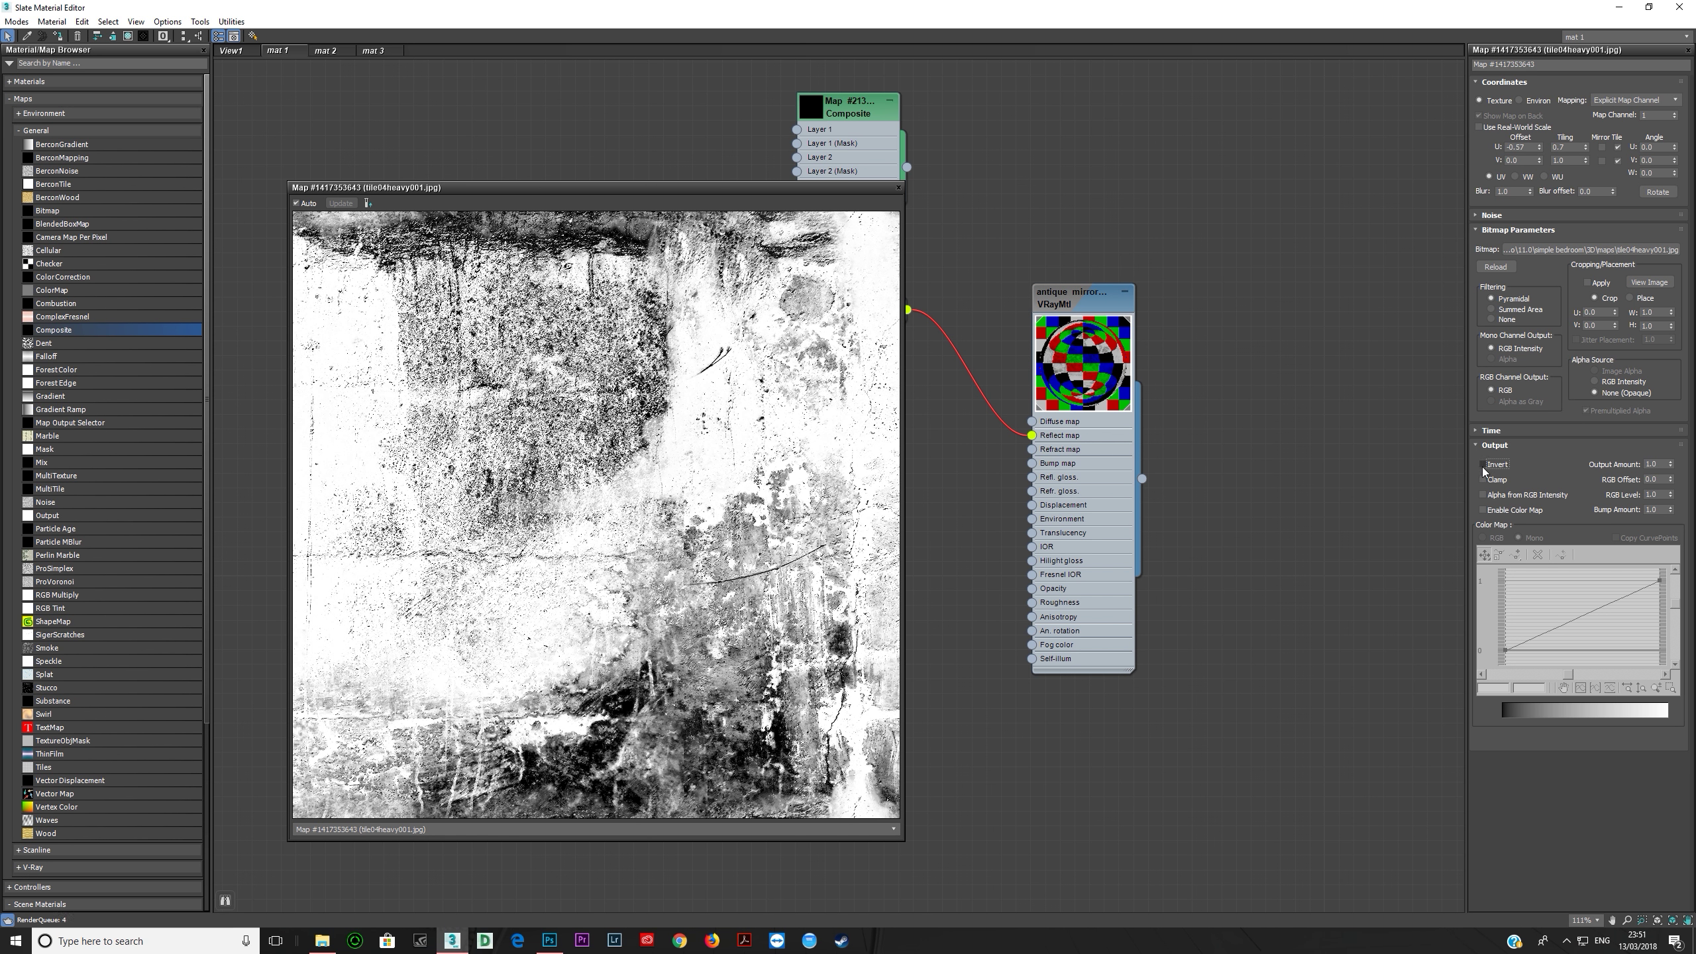
left_click(1482, 464)
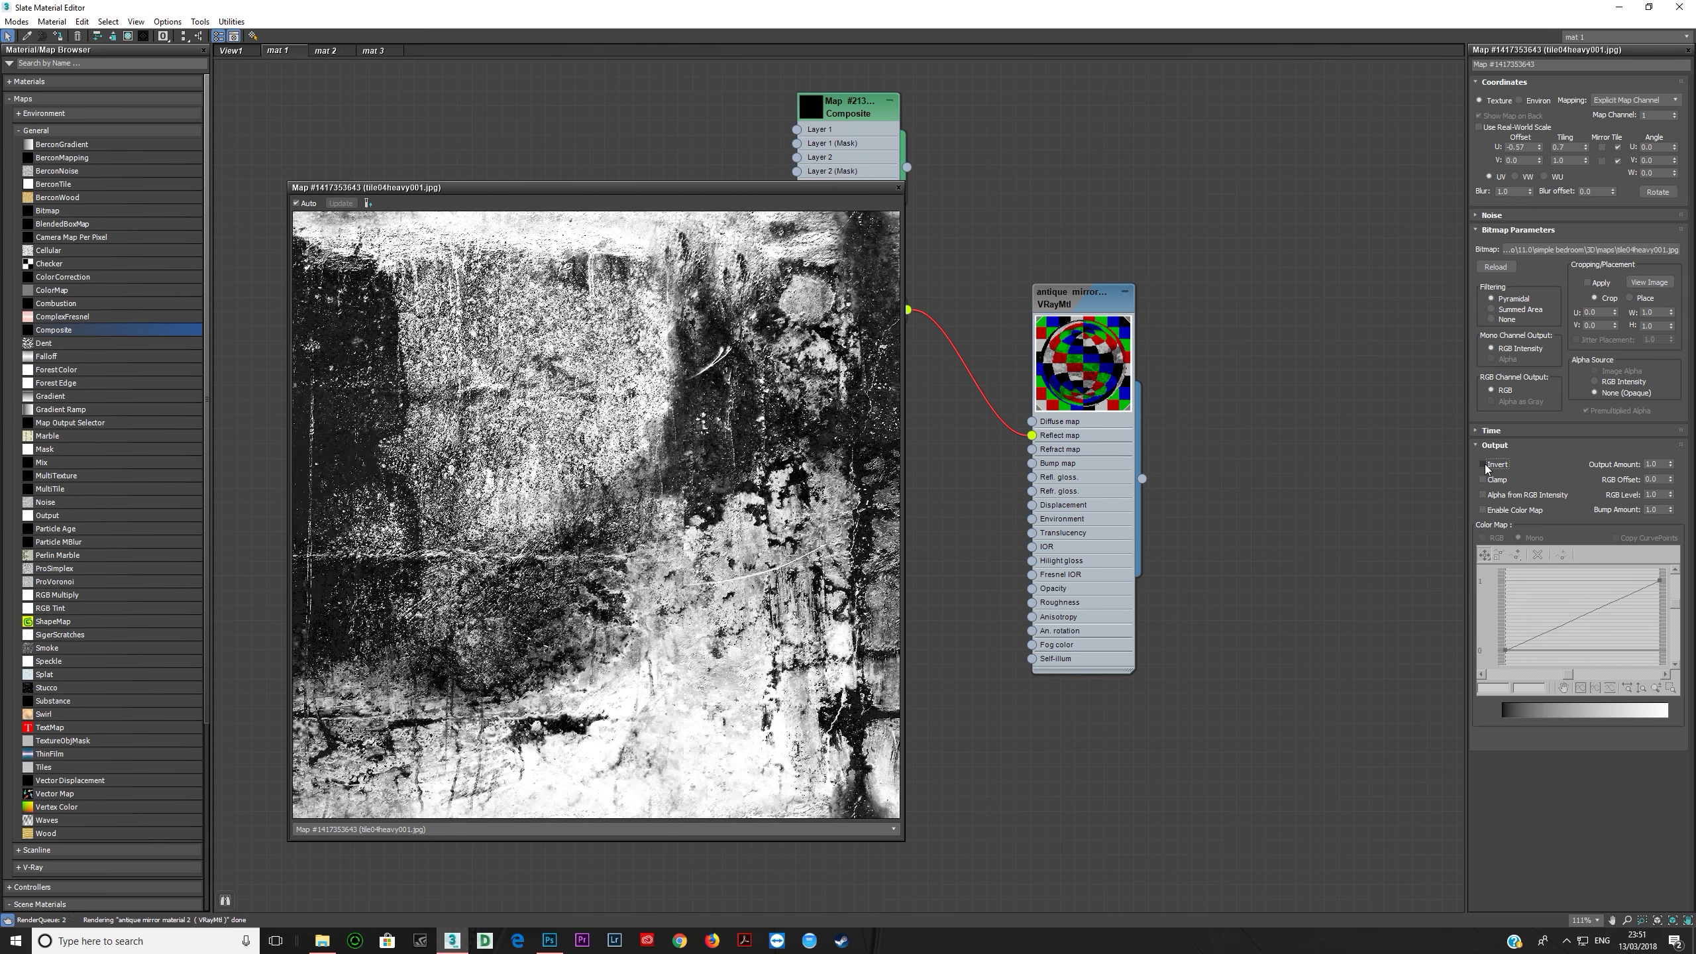
left_click(1481, 464)
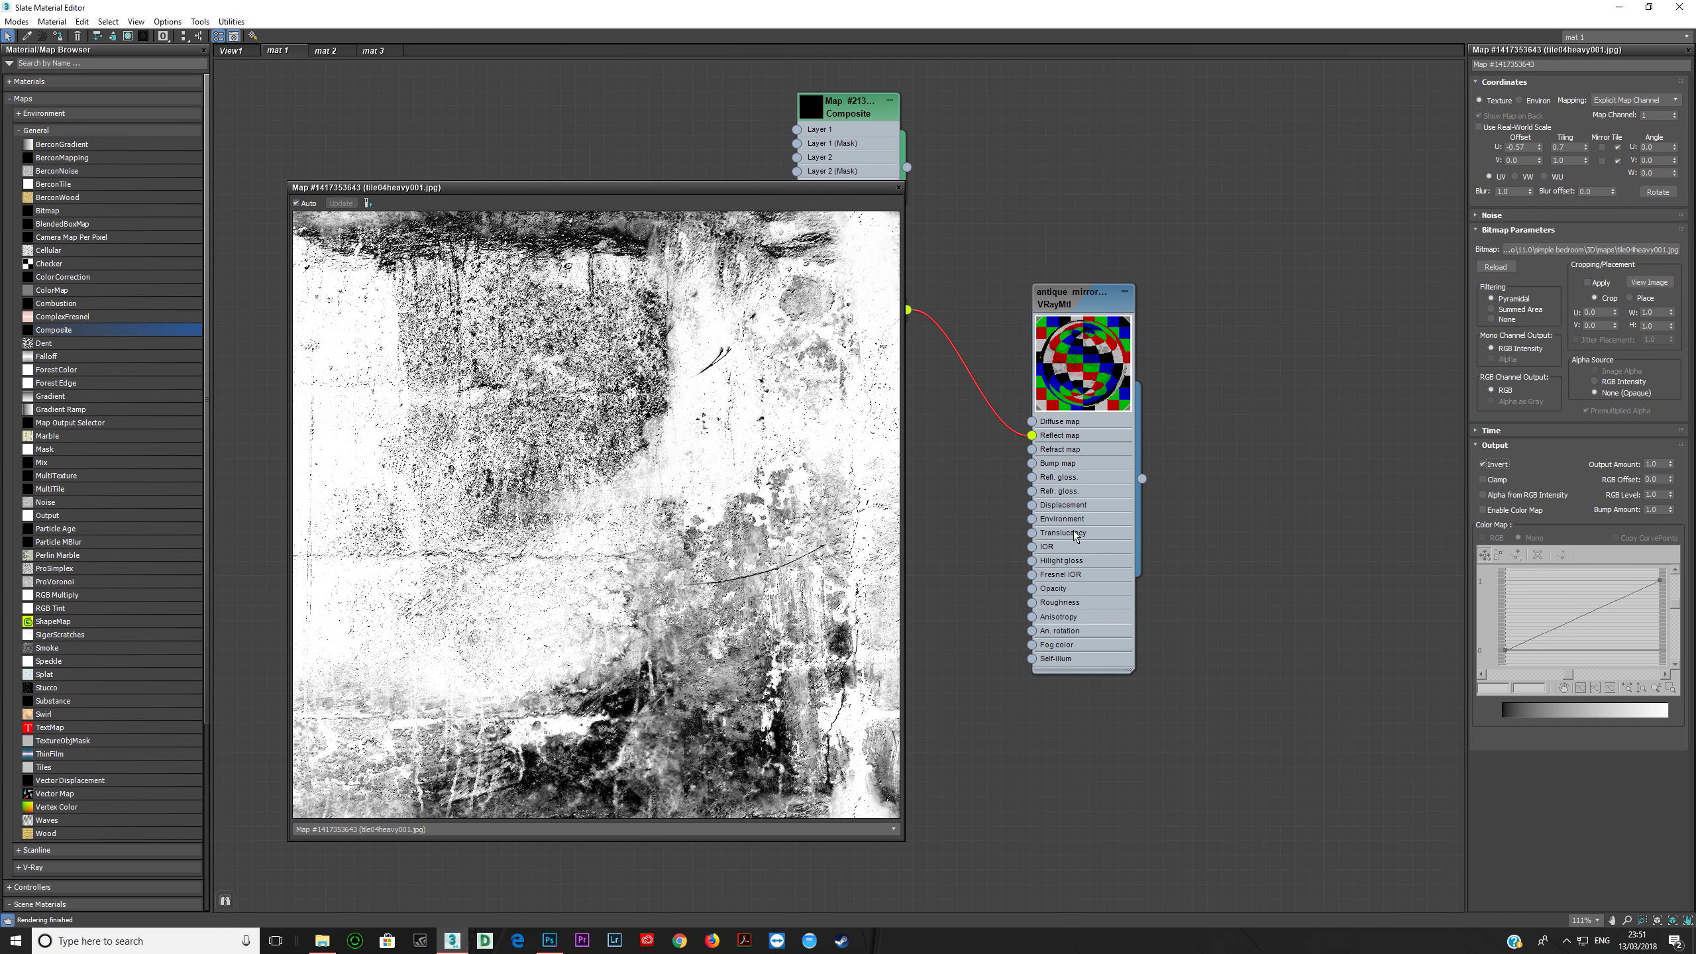
Step: Compare the tile04heavy001.jpg source image with the non-inverted map preview and close the source image
left_click(1649, 282)
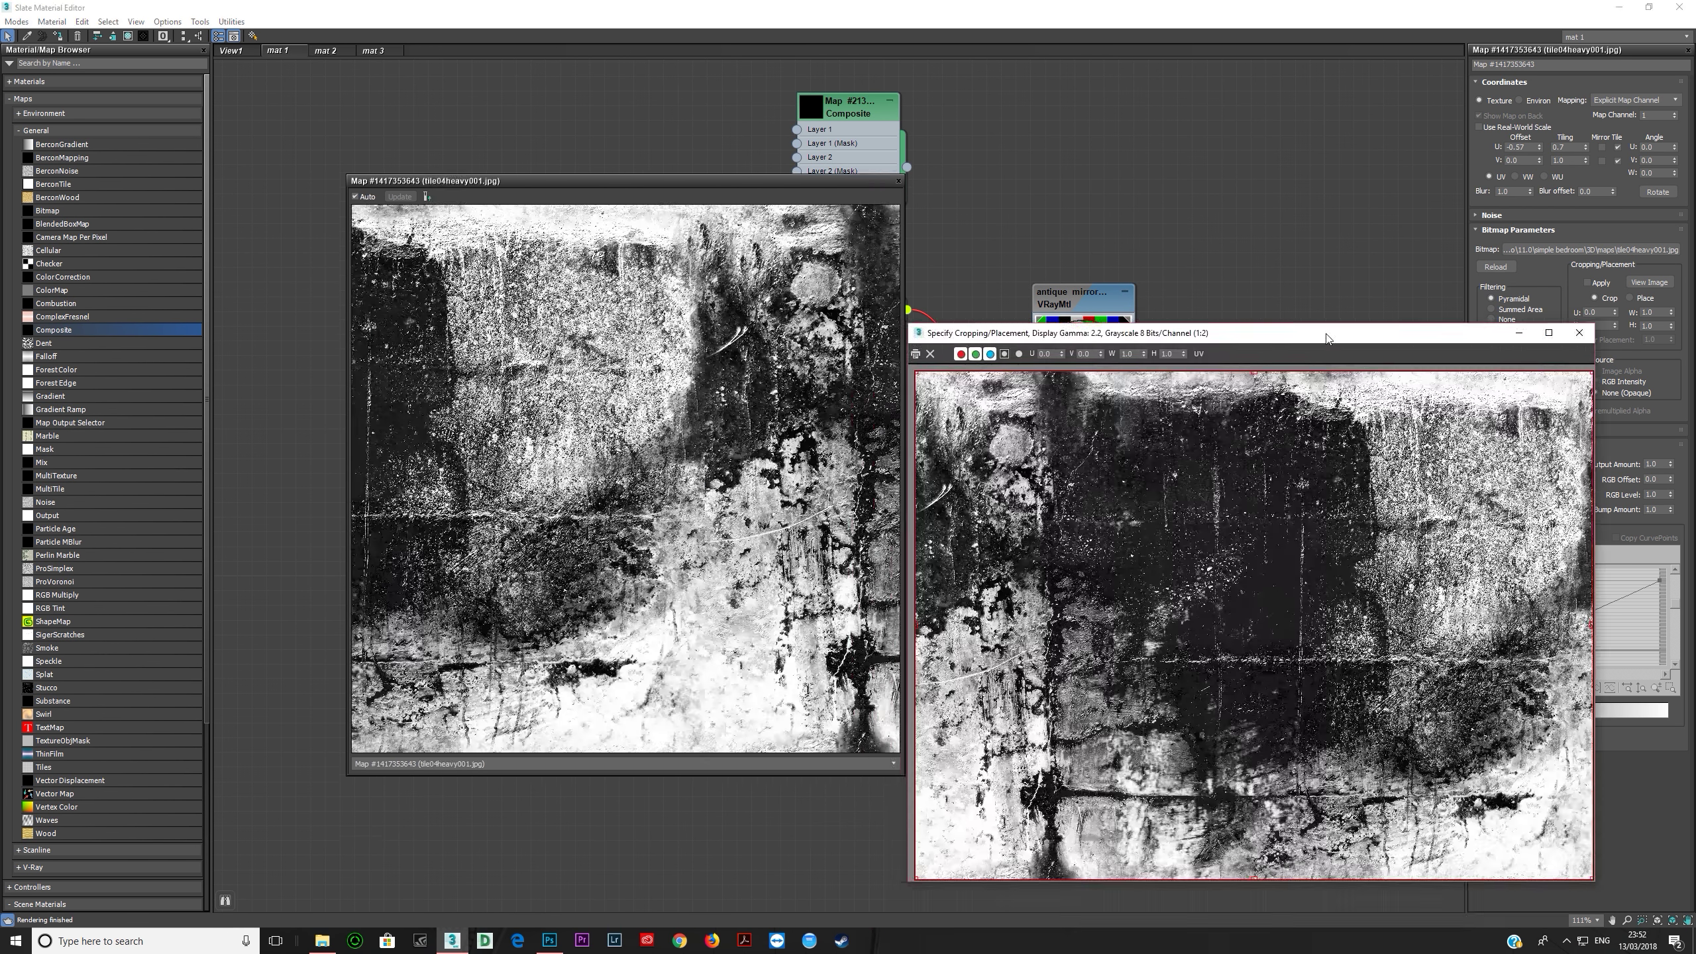
left_click_drag(1328, 339, 1057, 393)
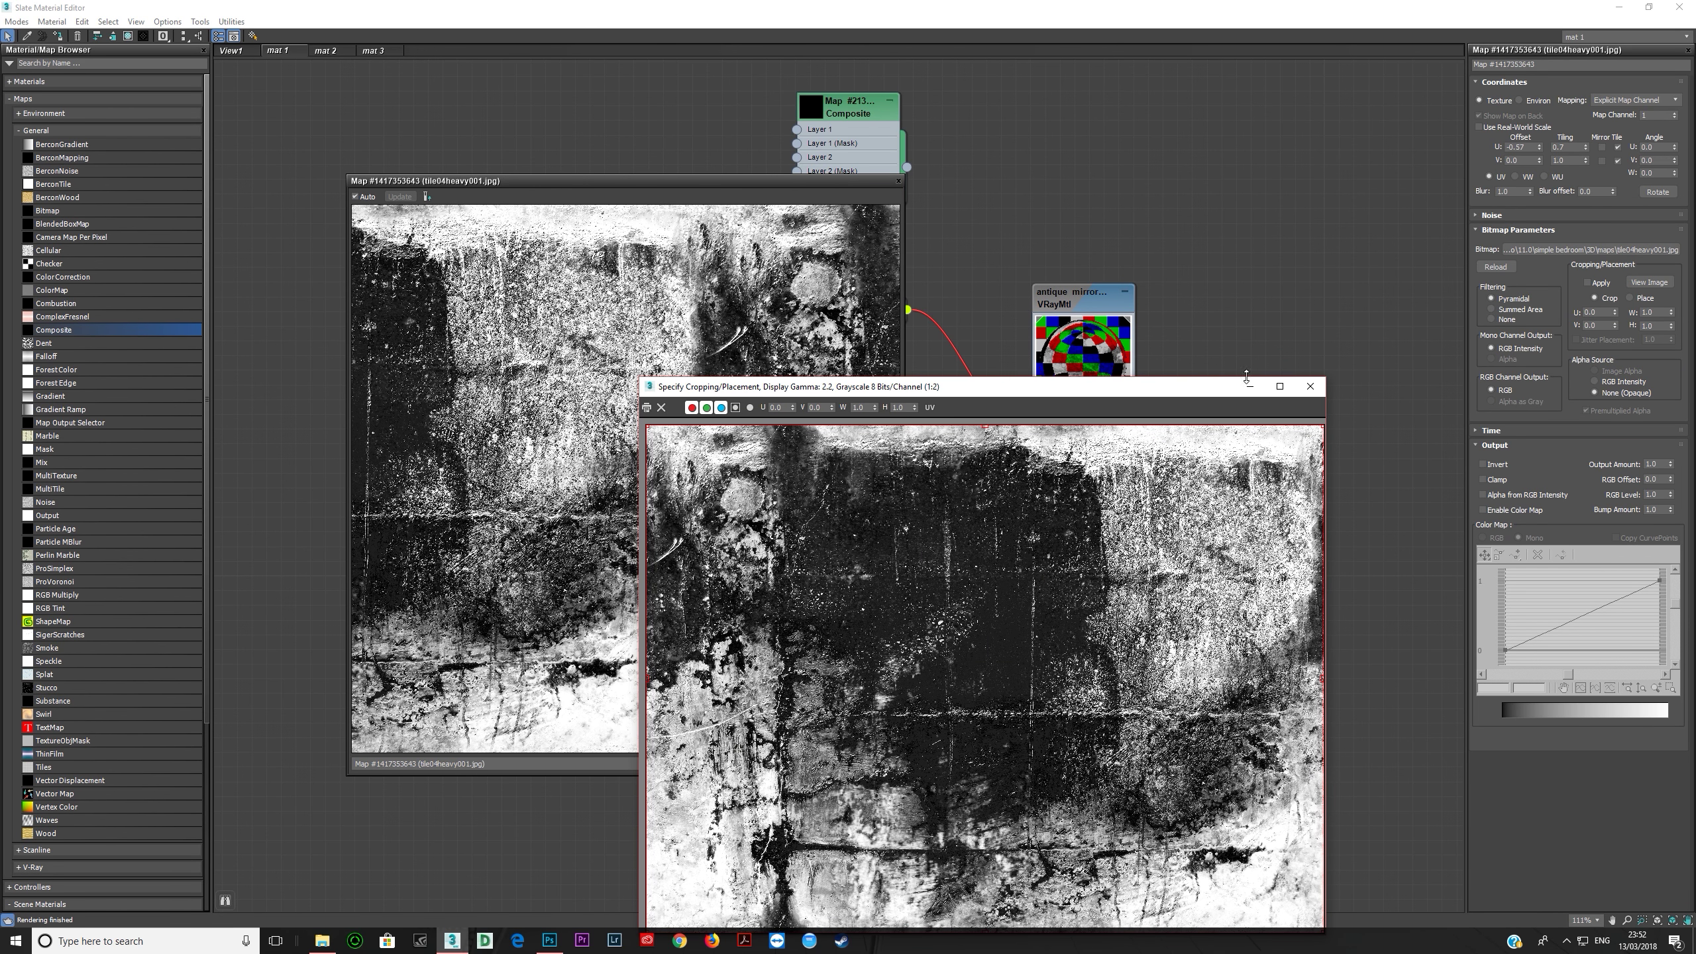
left_click_drag(1179, 392, 1695, 173)
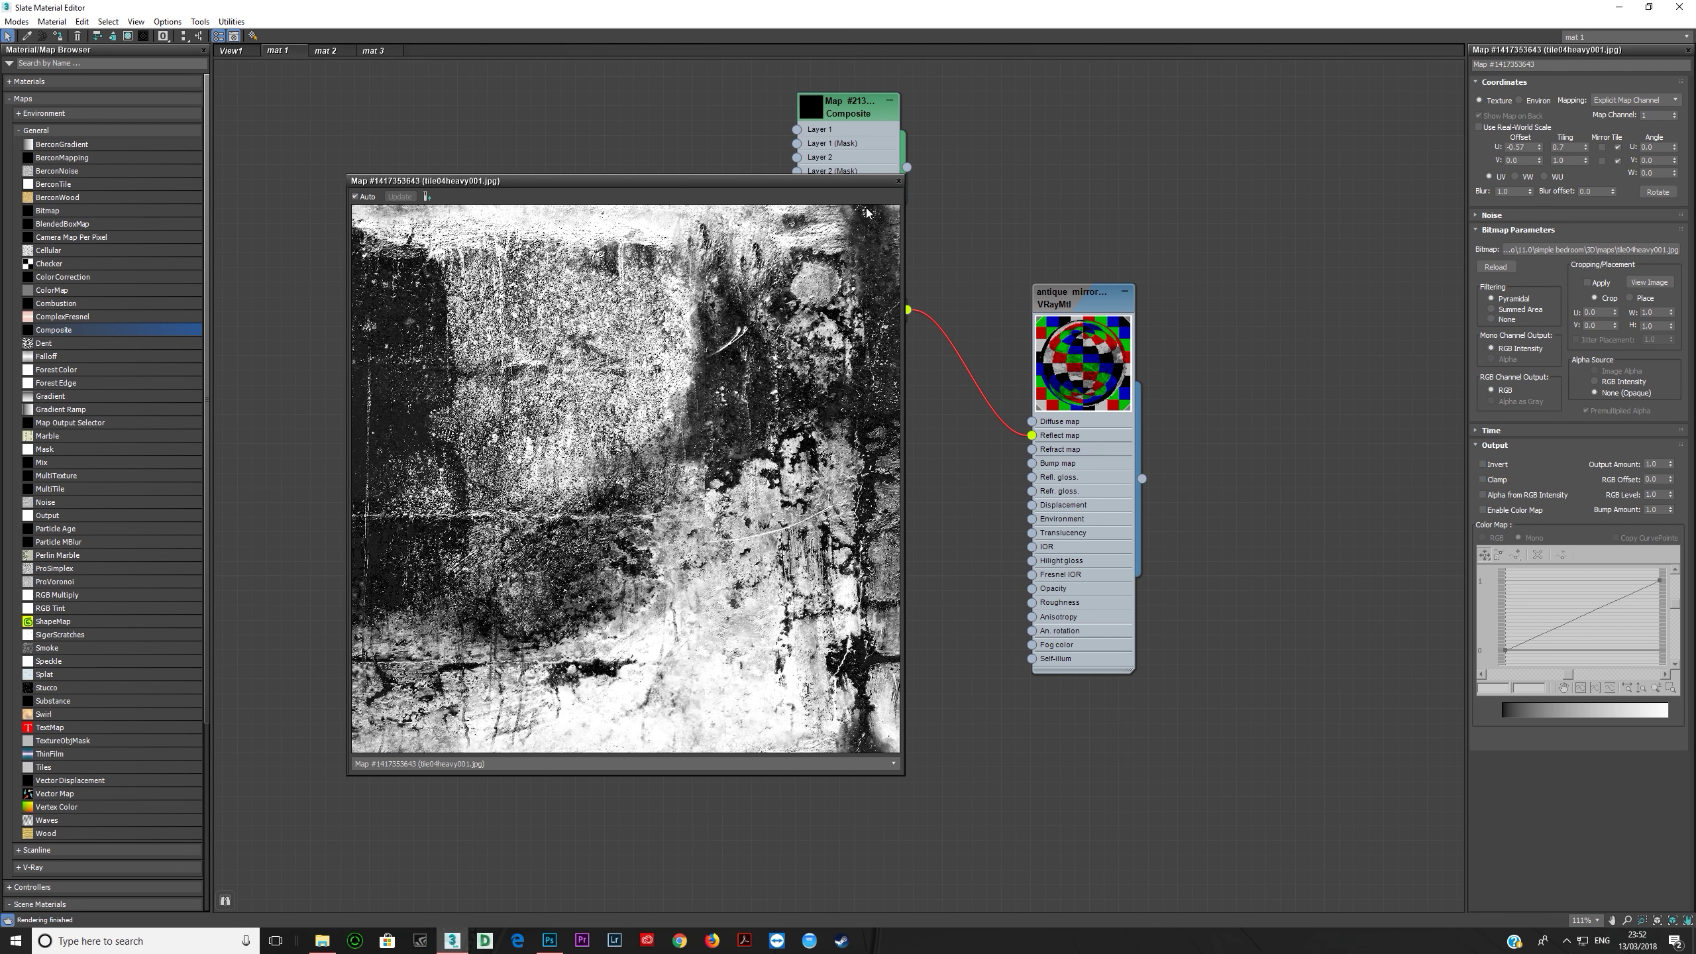
Step: Close the bitmap preview window and check the distressed mirrors in the Photoshop render
left_click(897, 182)
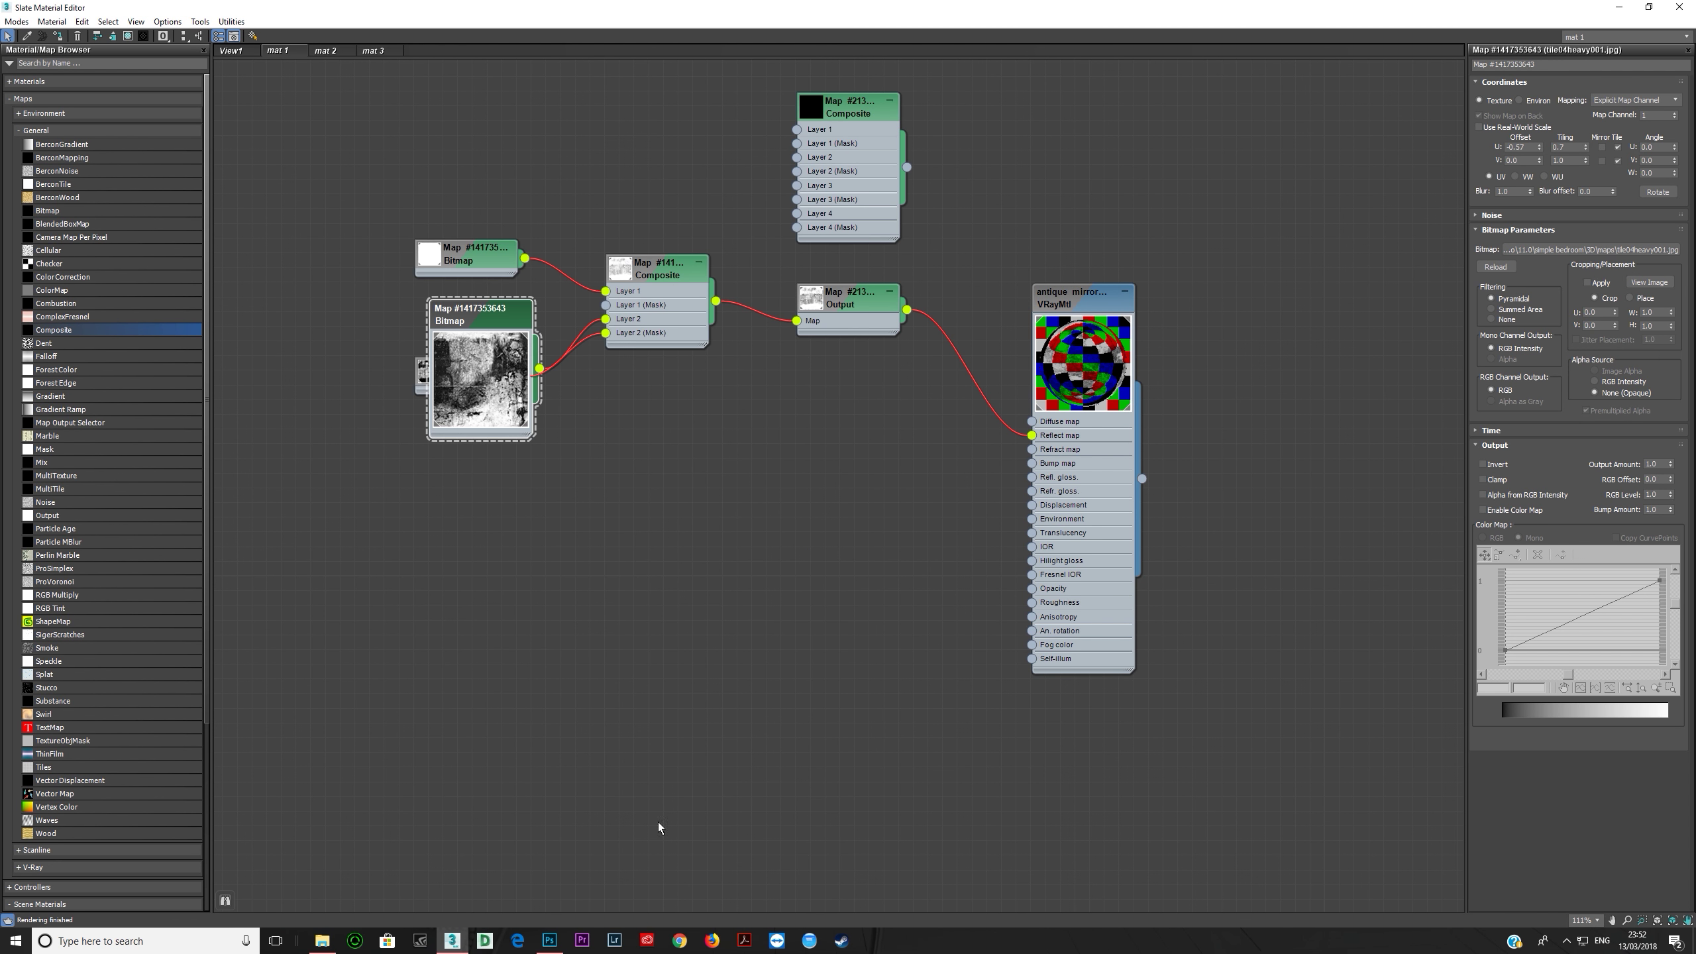
left_click(548, 941)
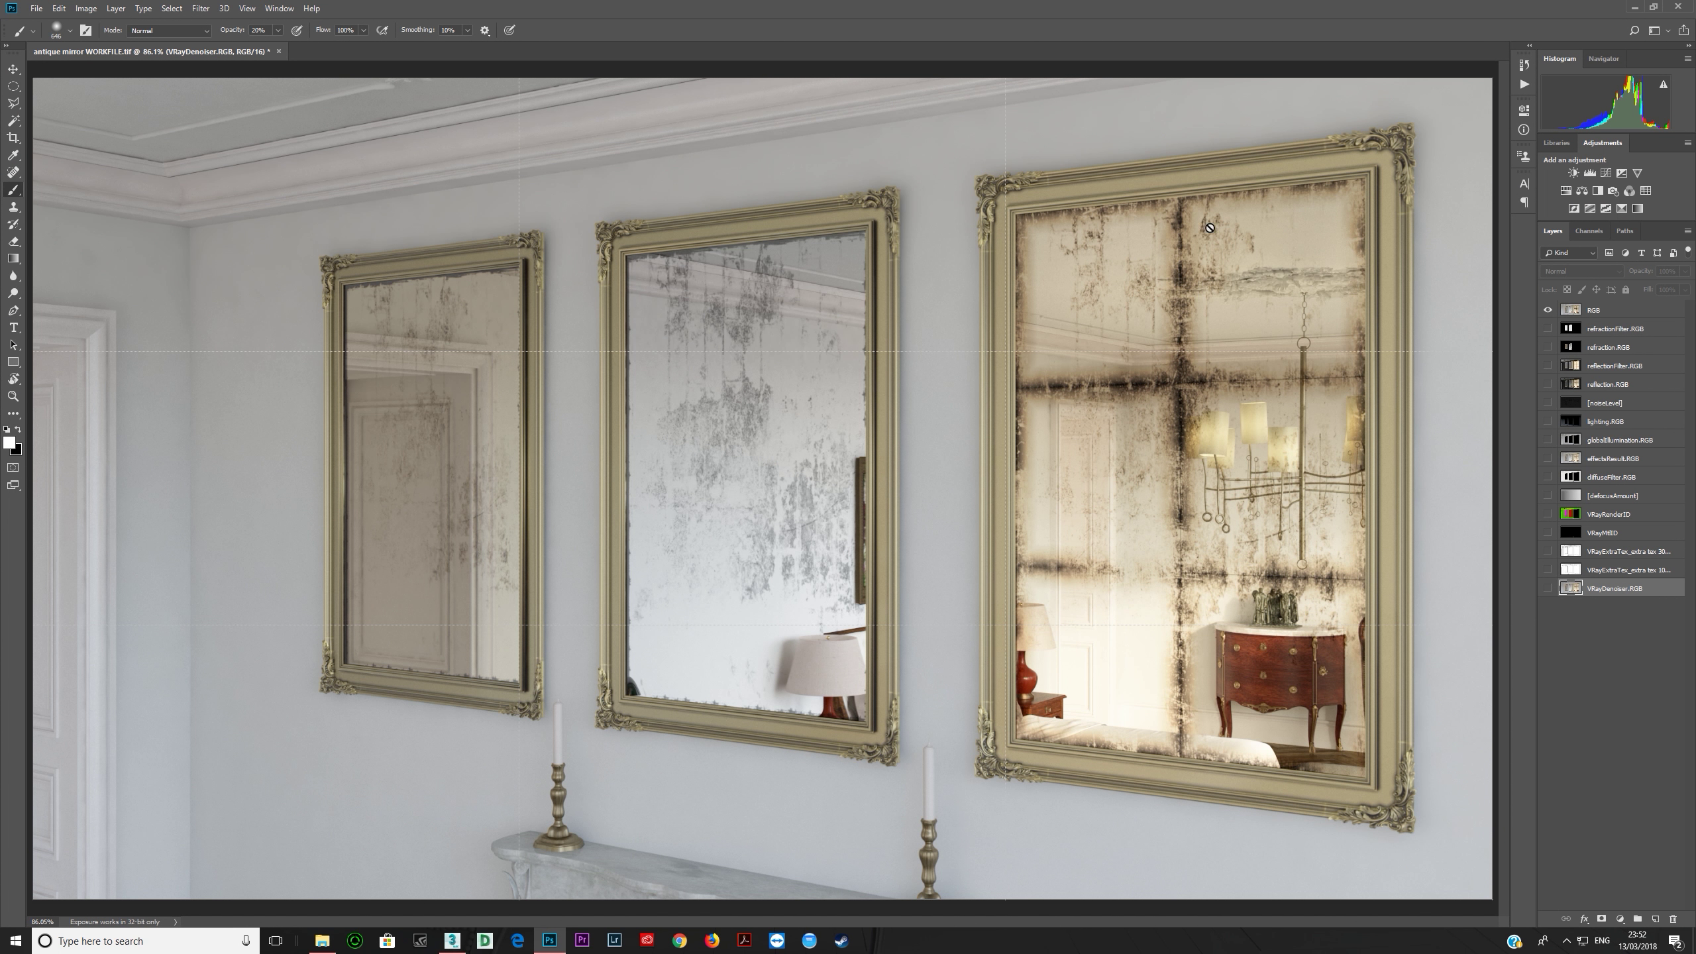
left_click(1634, 7)
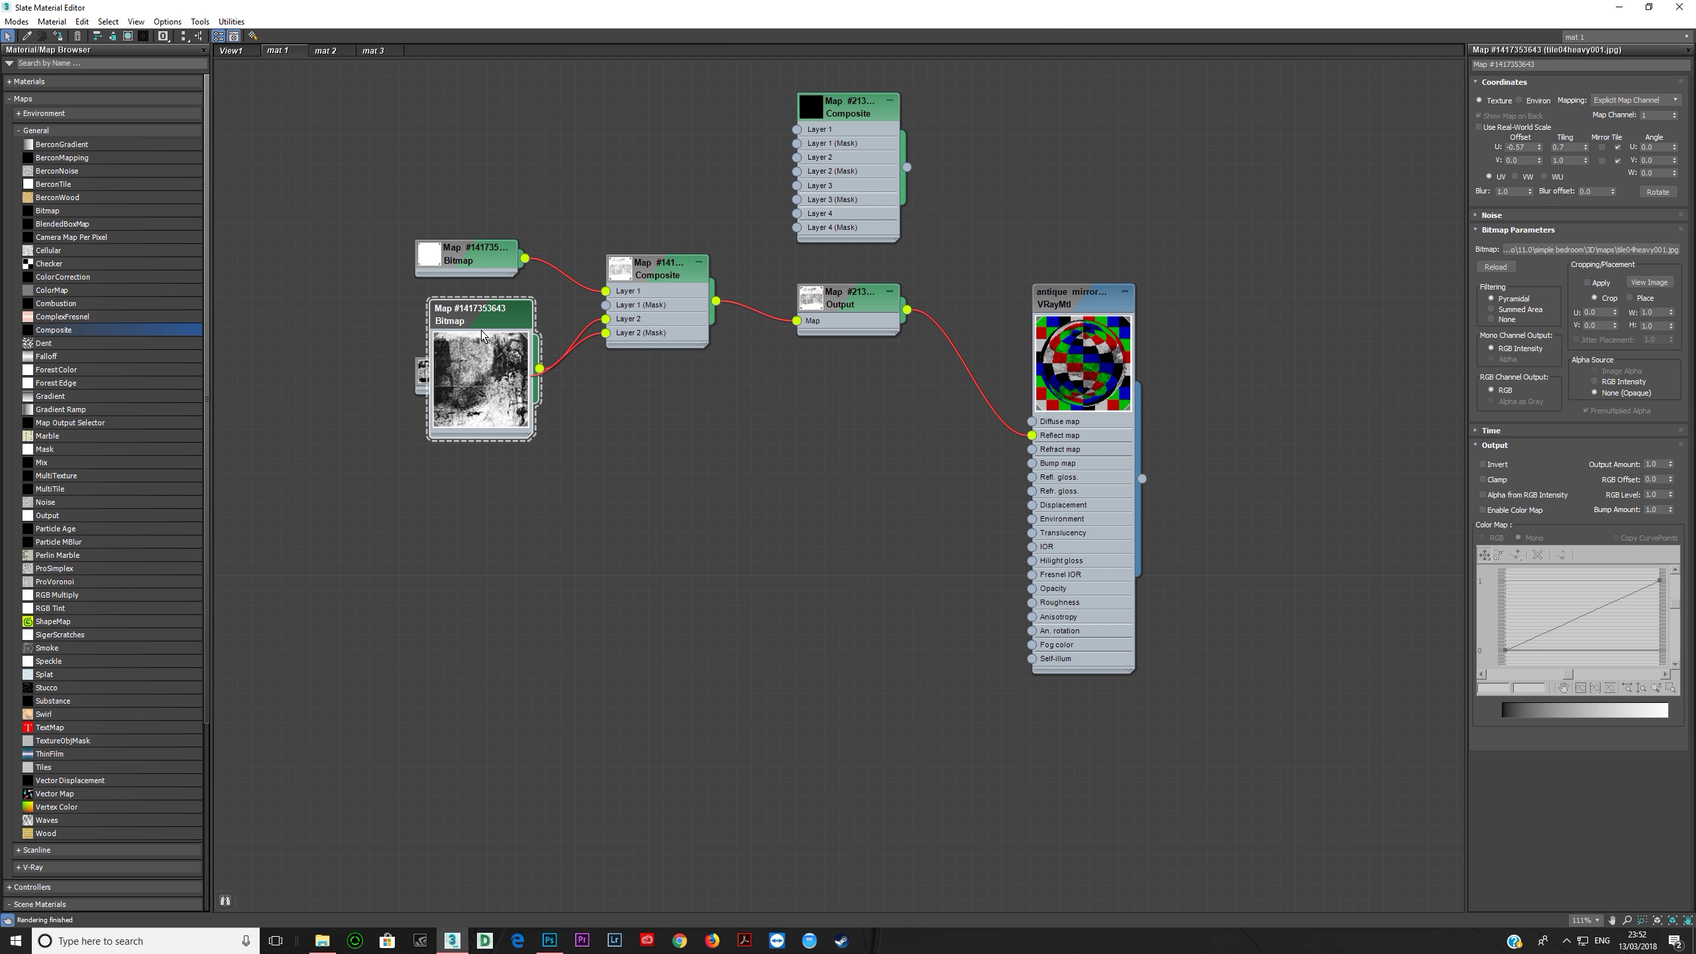
Step: Turn Invert on for the tile04heavy001.jpg bitmap and reposition its node with the preview collapsed
left_click_drag(482, 336, 452, 321)
left_click(1482, 464)
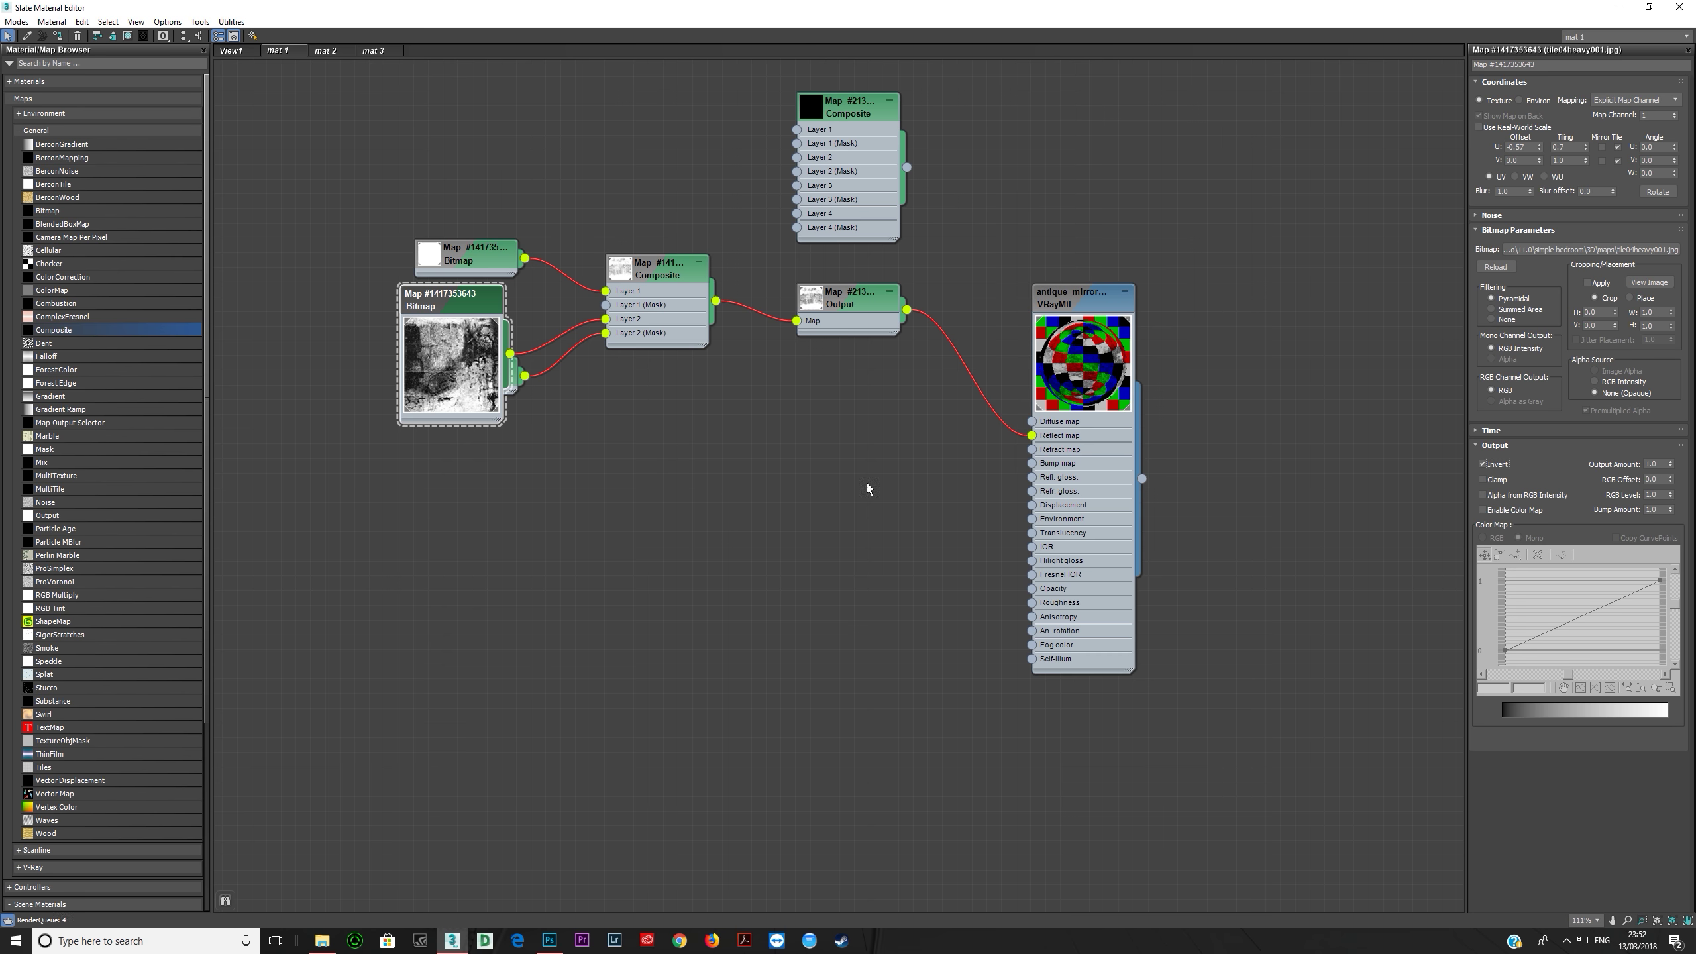
mouse_move(453, 309)
left_mouse_down()
mouse_move(422, 292)
mouse_move(475, 313)
left_mouse_up()
double_click(425, 350)
Step: Disconnect the lowest bitmap from the Composite's Layer 2 (Mask), reconnect it and check the Composite's layer settings
left_click_drag(610, 337, 590, 411)
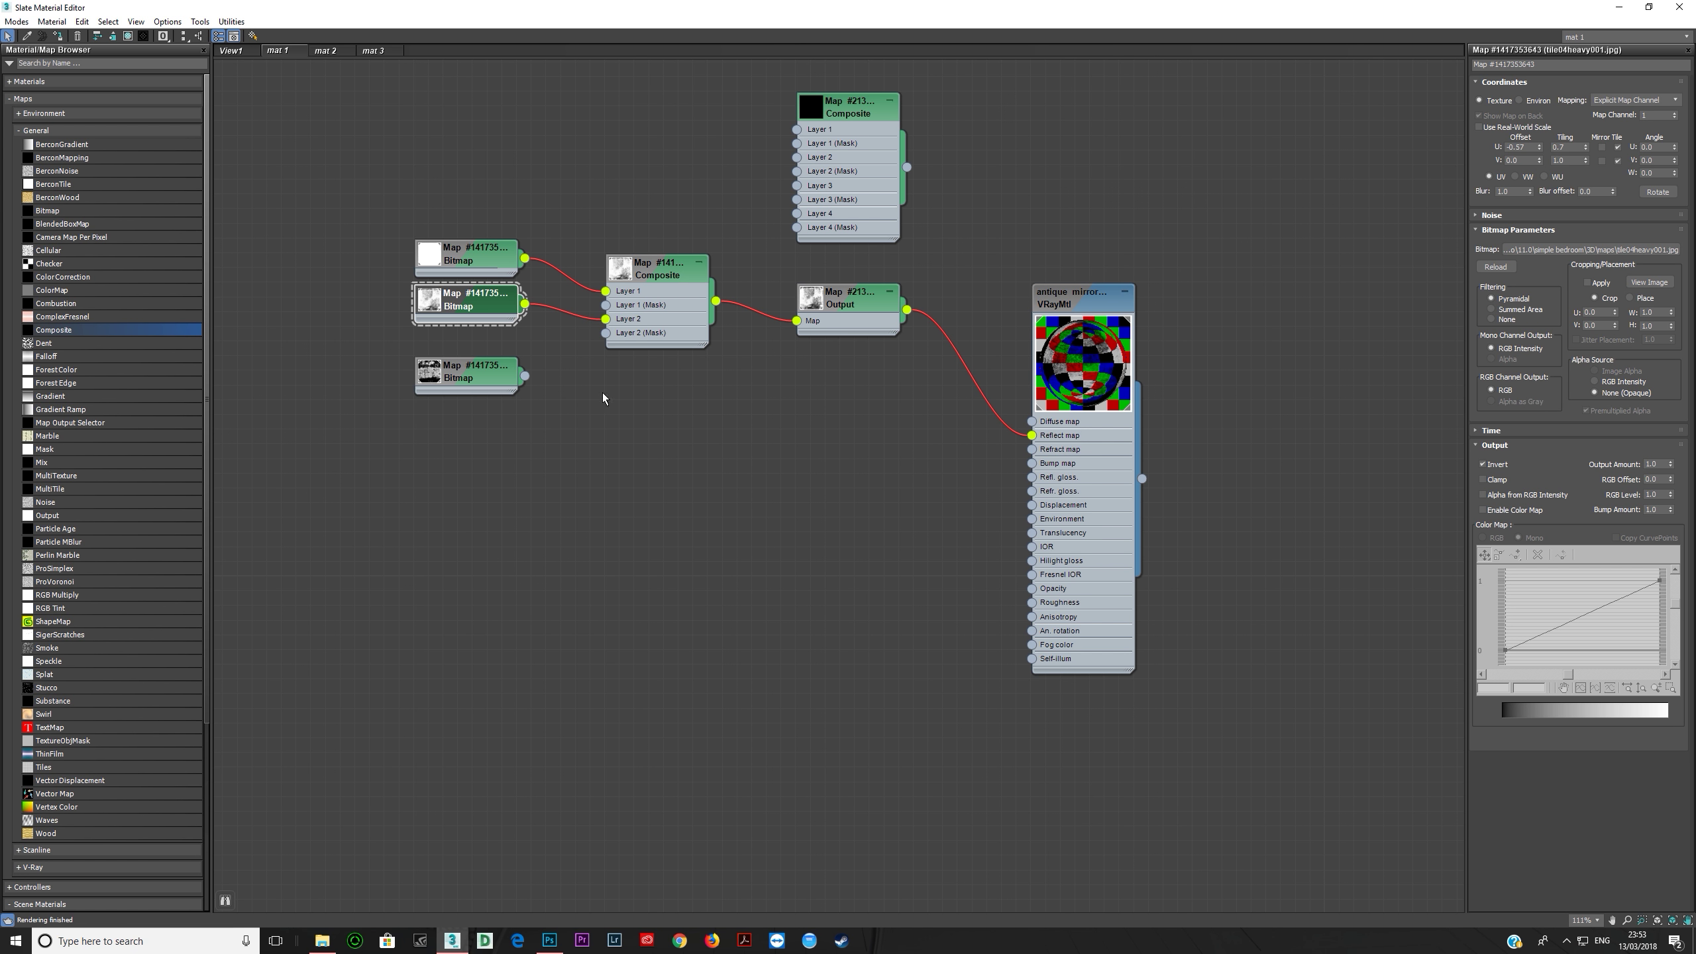
left_click_drag(527, 376, 606, 332)
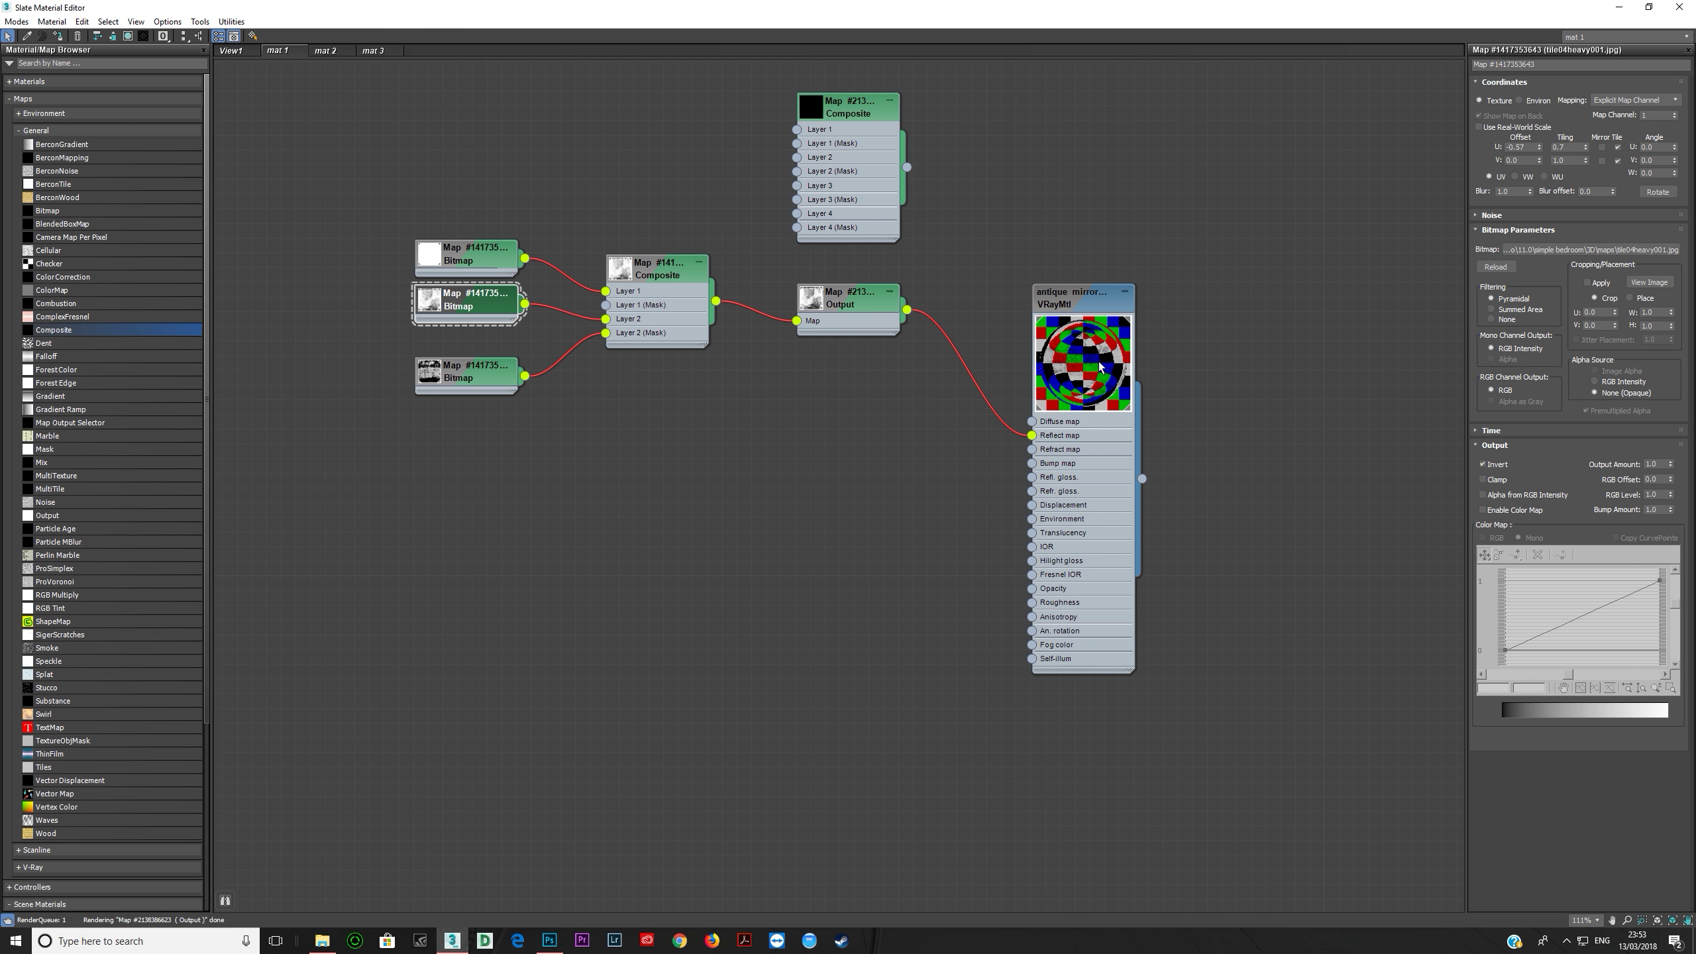
left_click(649, 318)
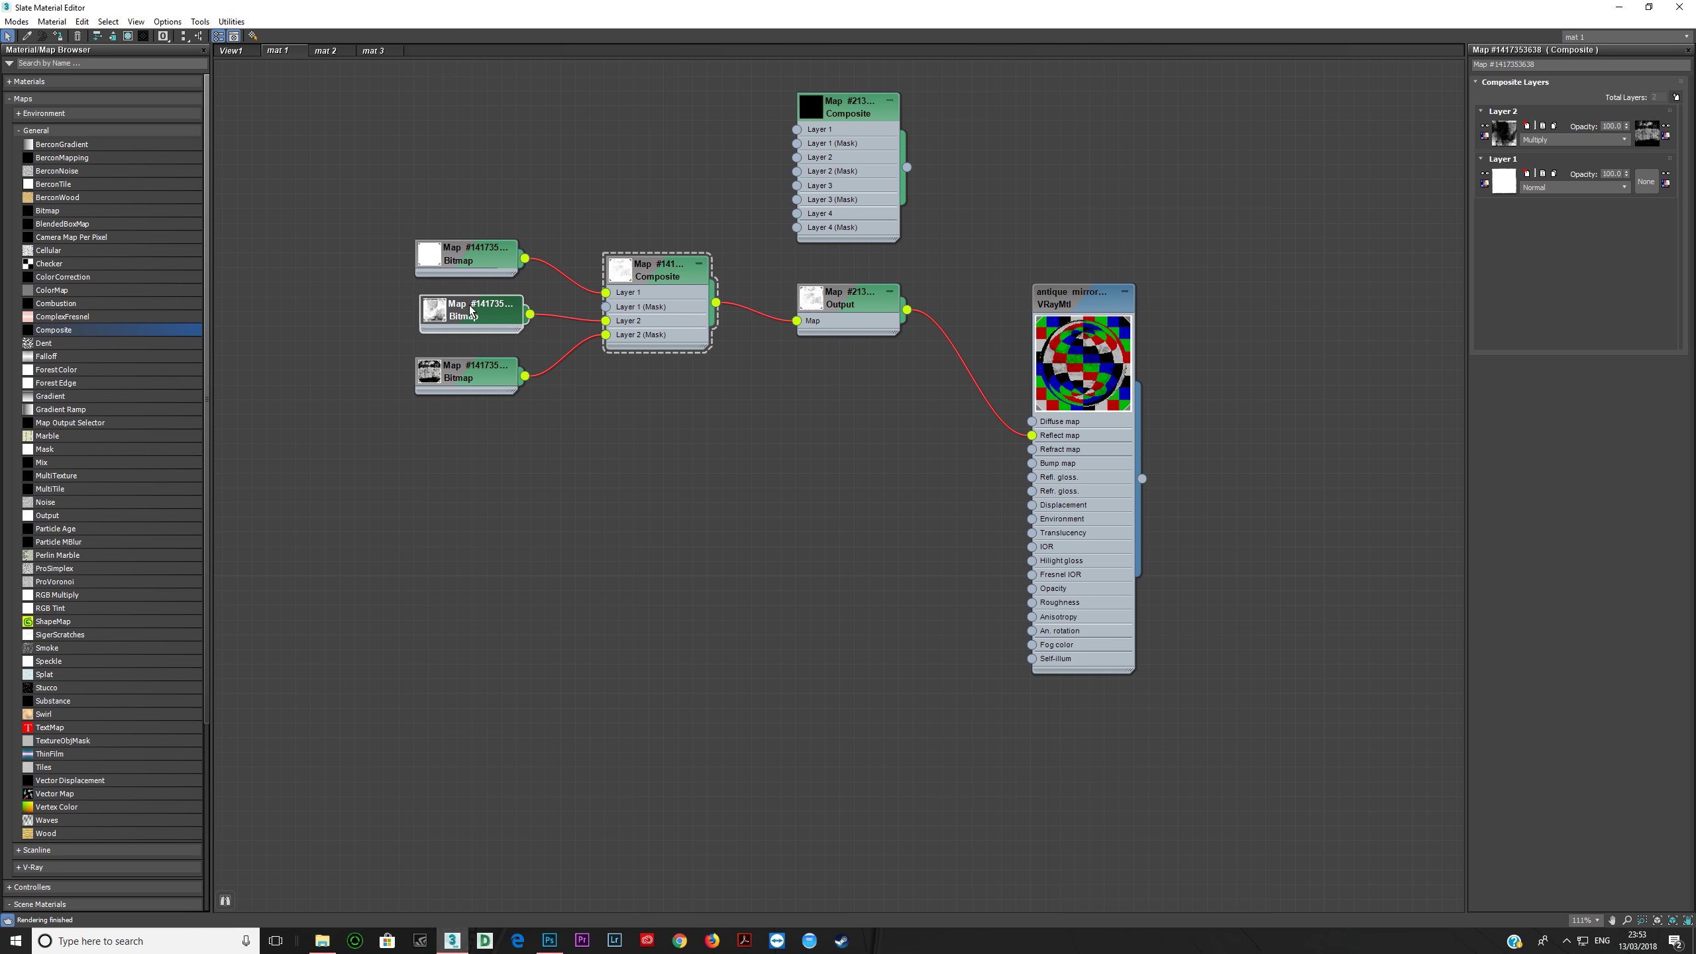
Step: Examine the tile02heavy001.jpg mask bitmap's node preview and source image, and collapse the preview
double_click(438, 374)
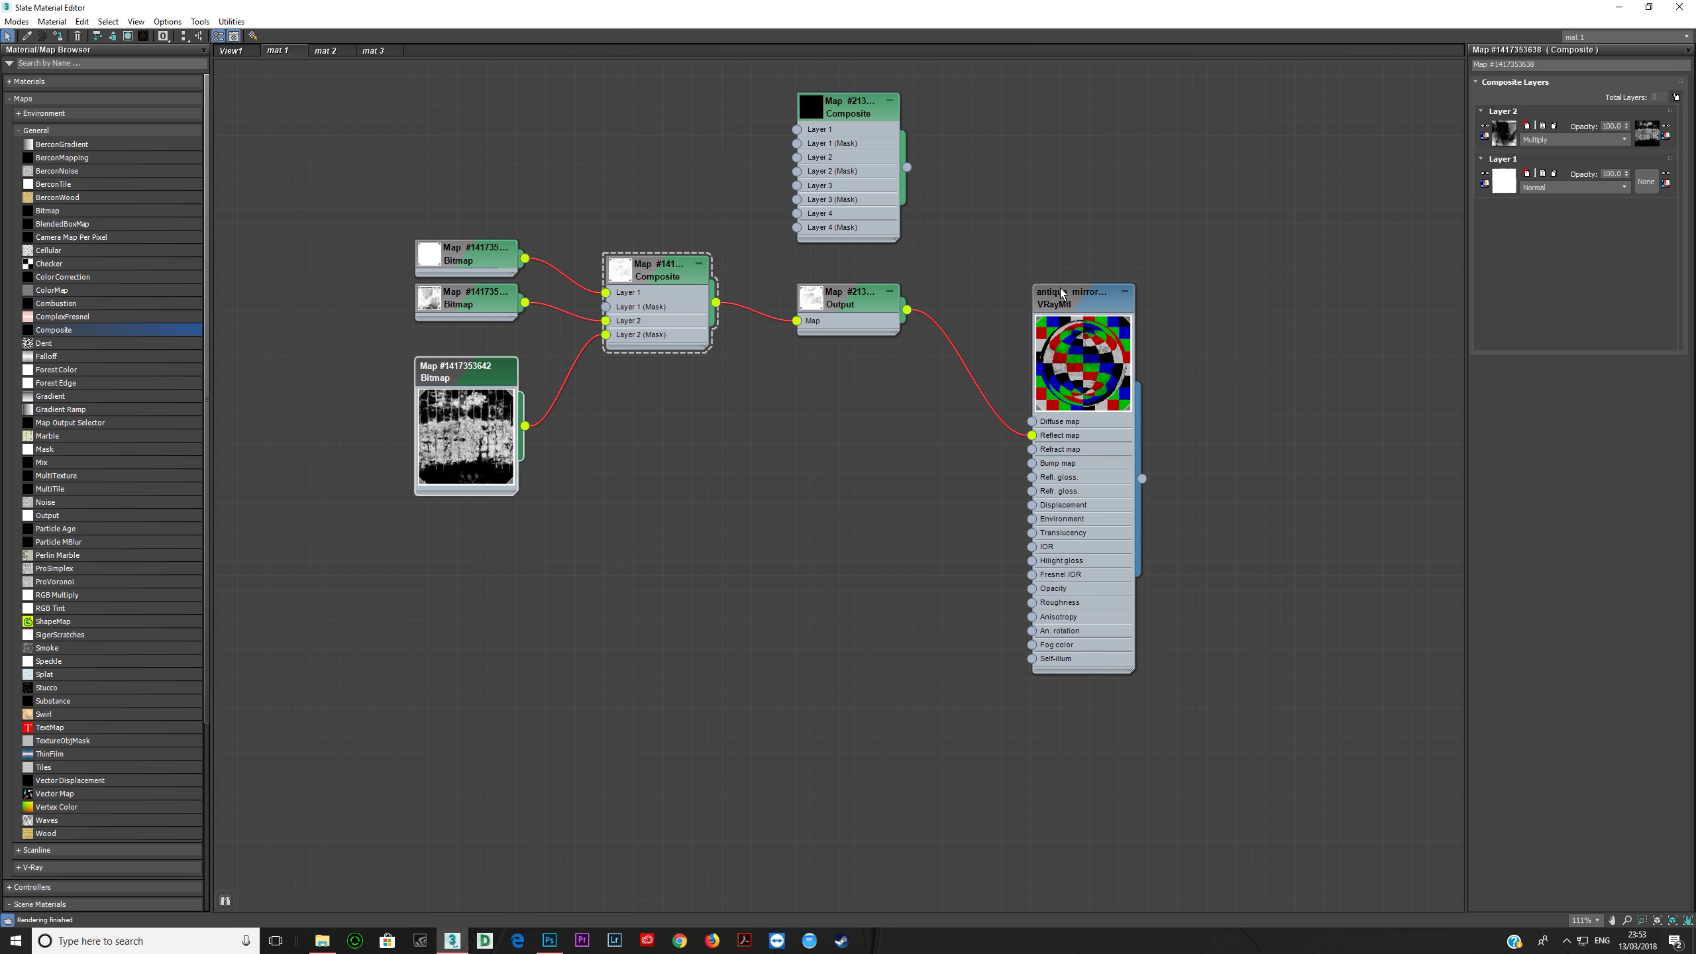
double_click(460, 372)
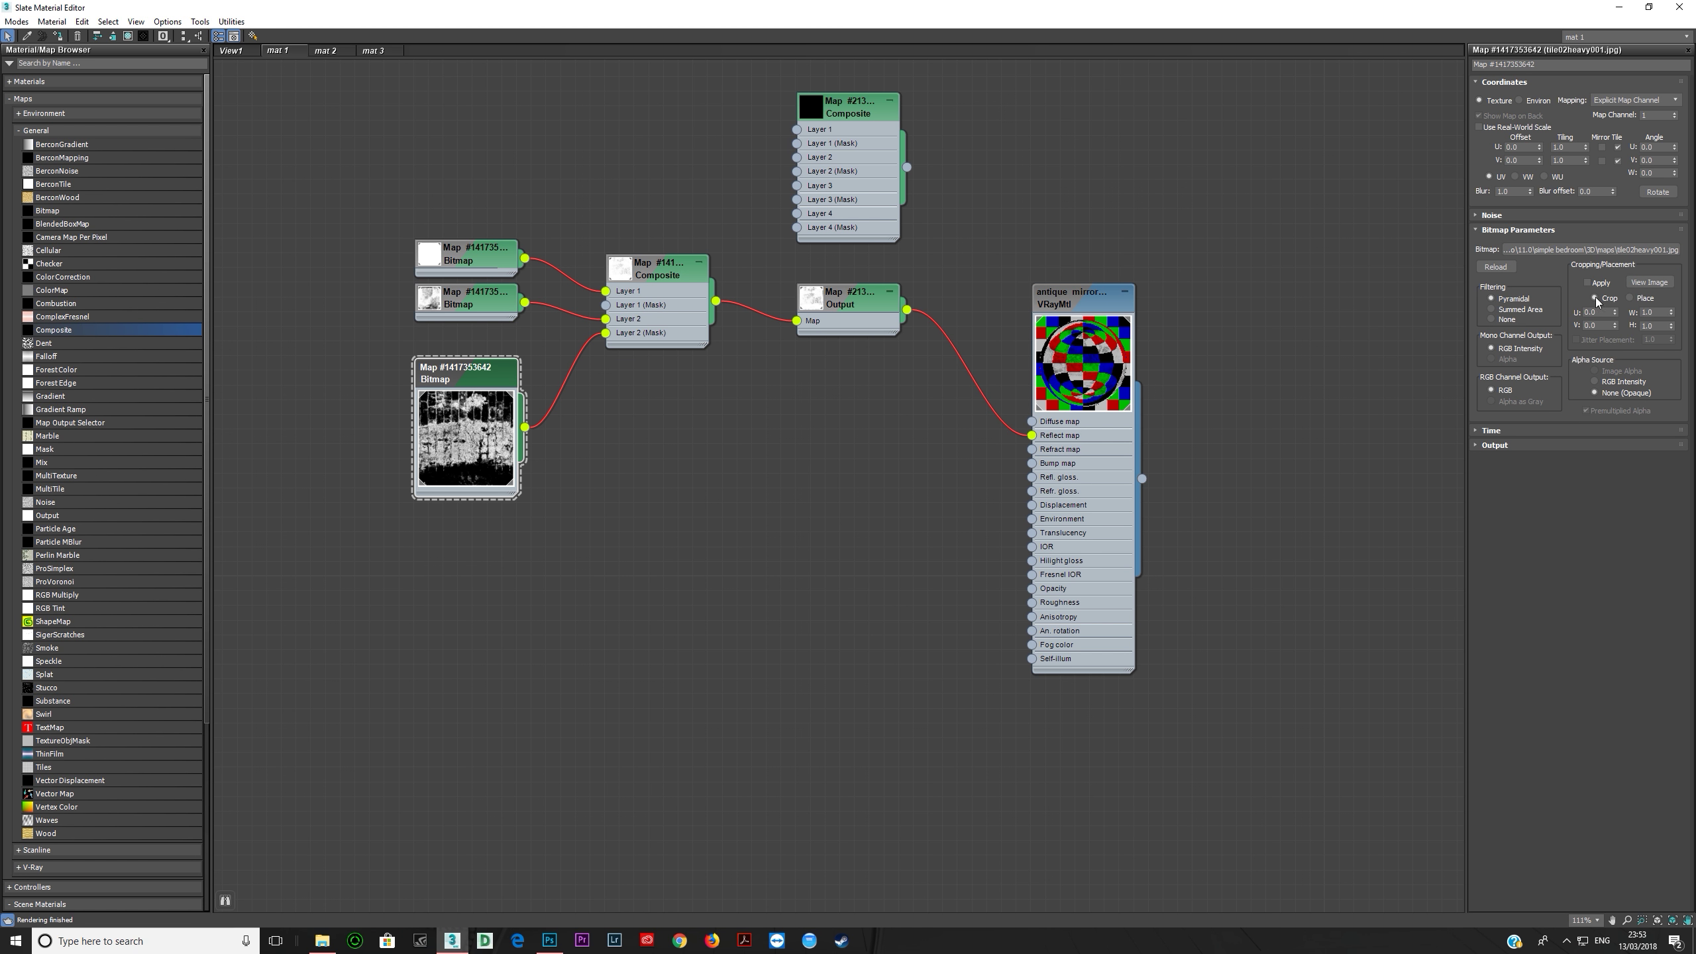
left_click(1648, 283)
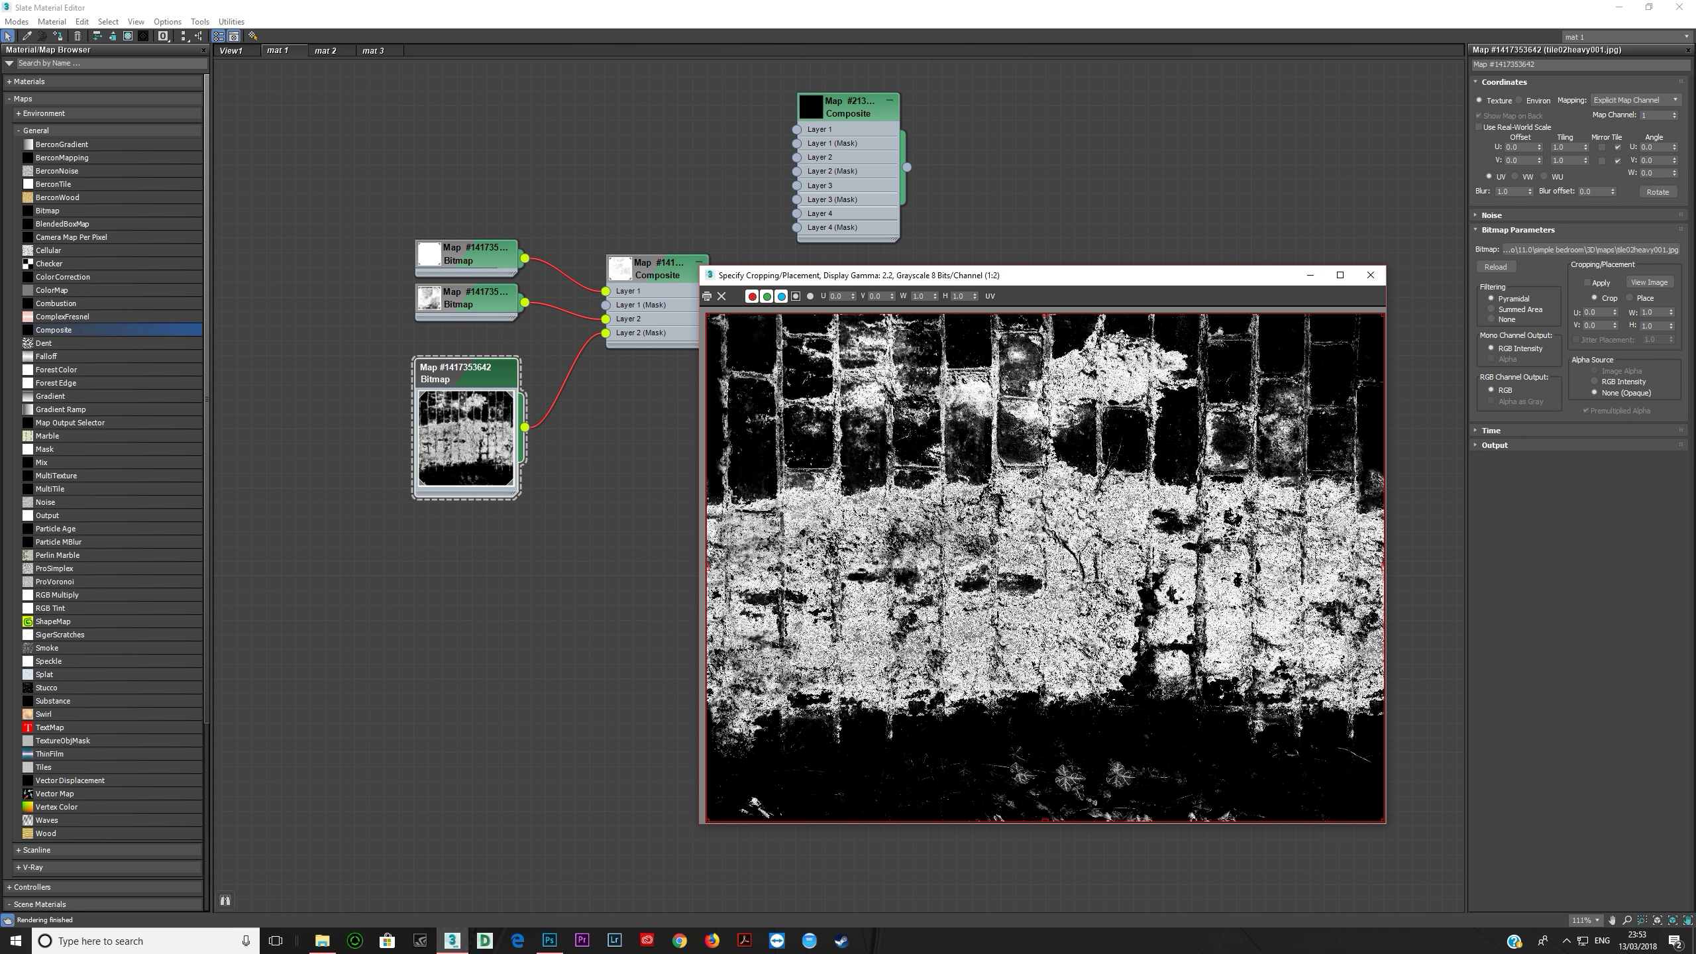
left_click(1370, 274)
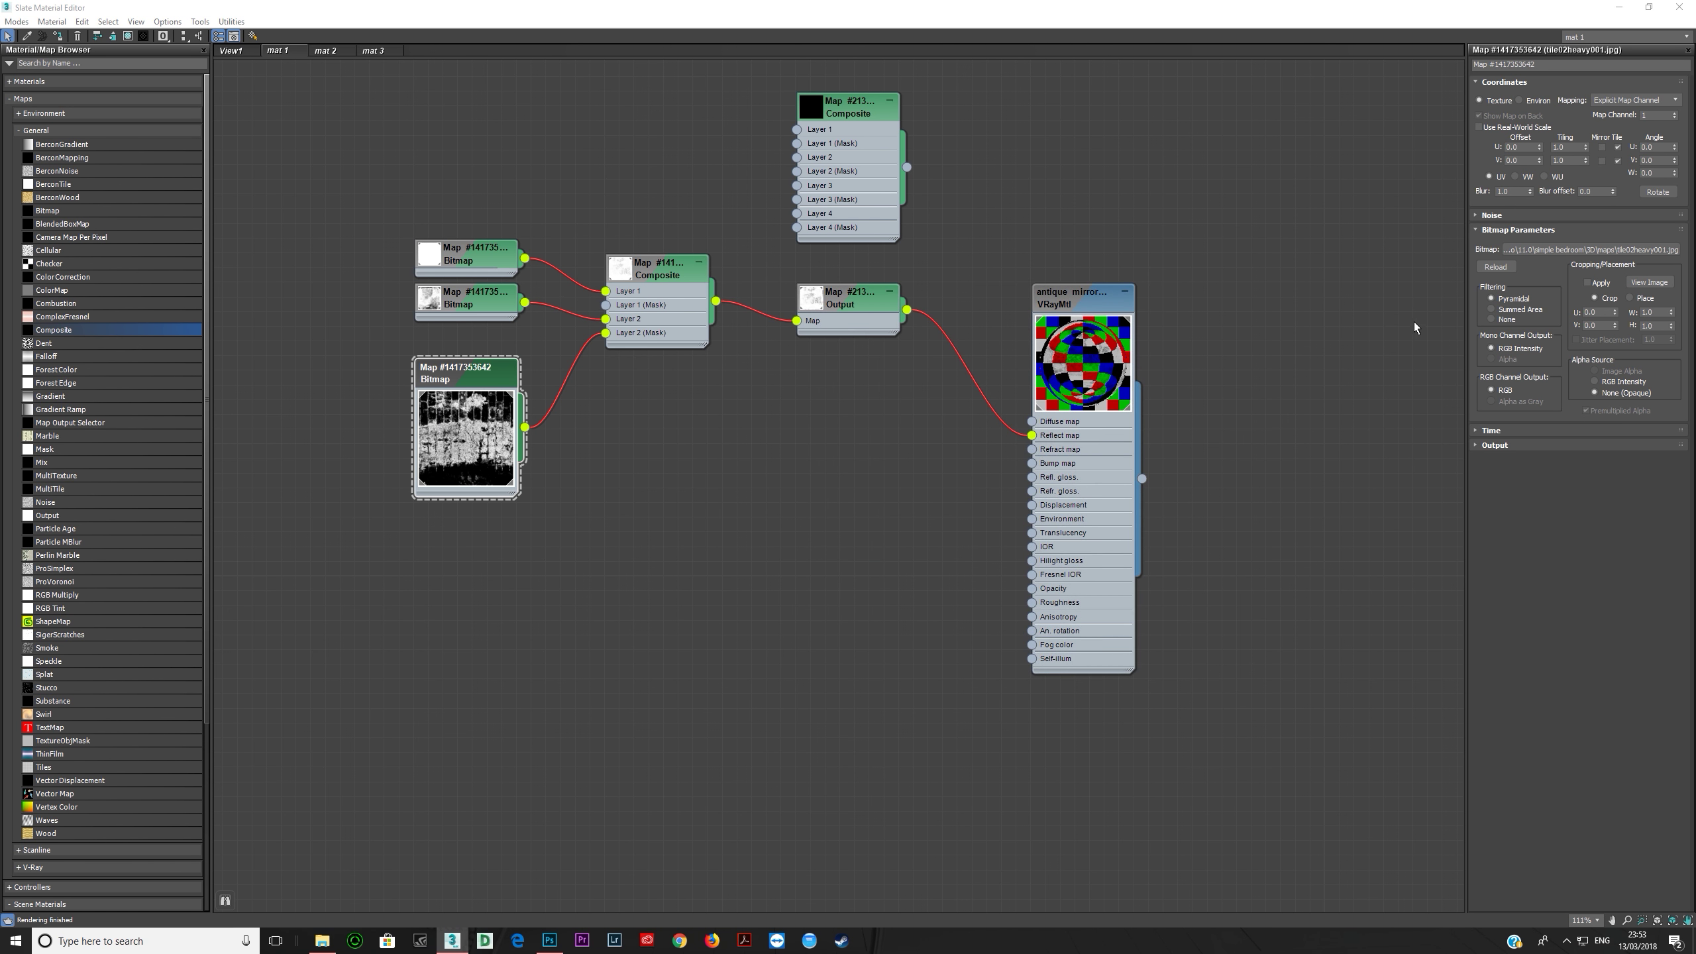
double_click(456, 428)
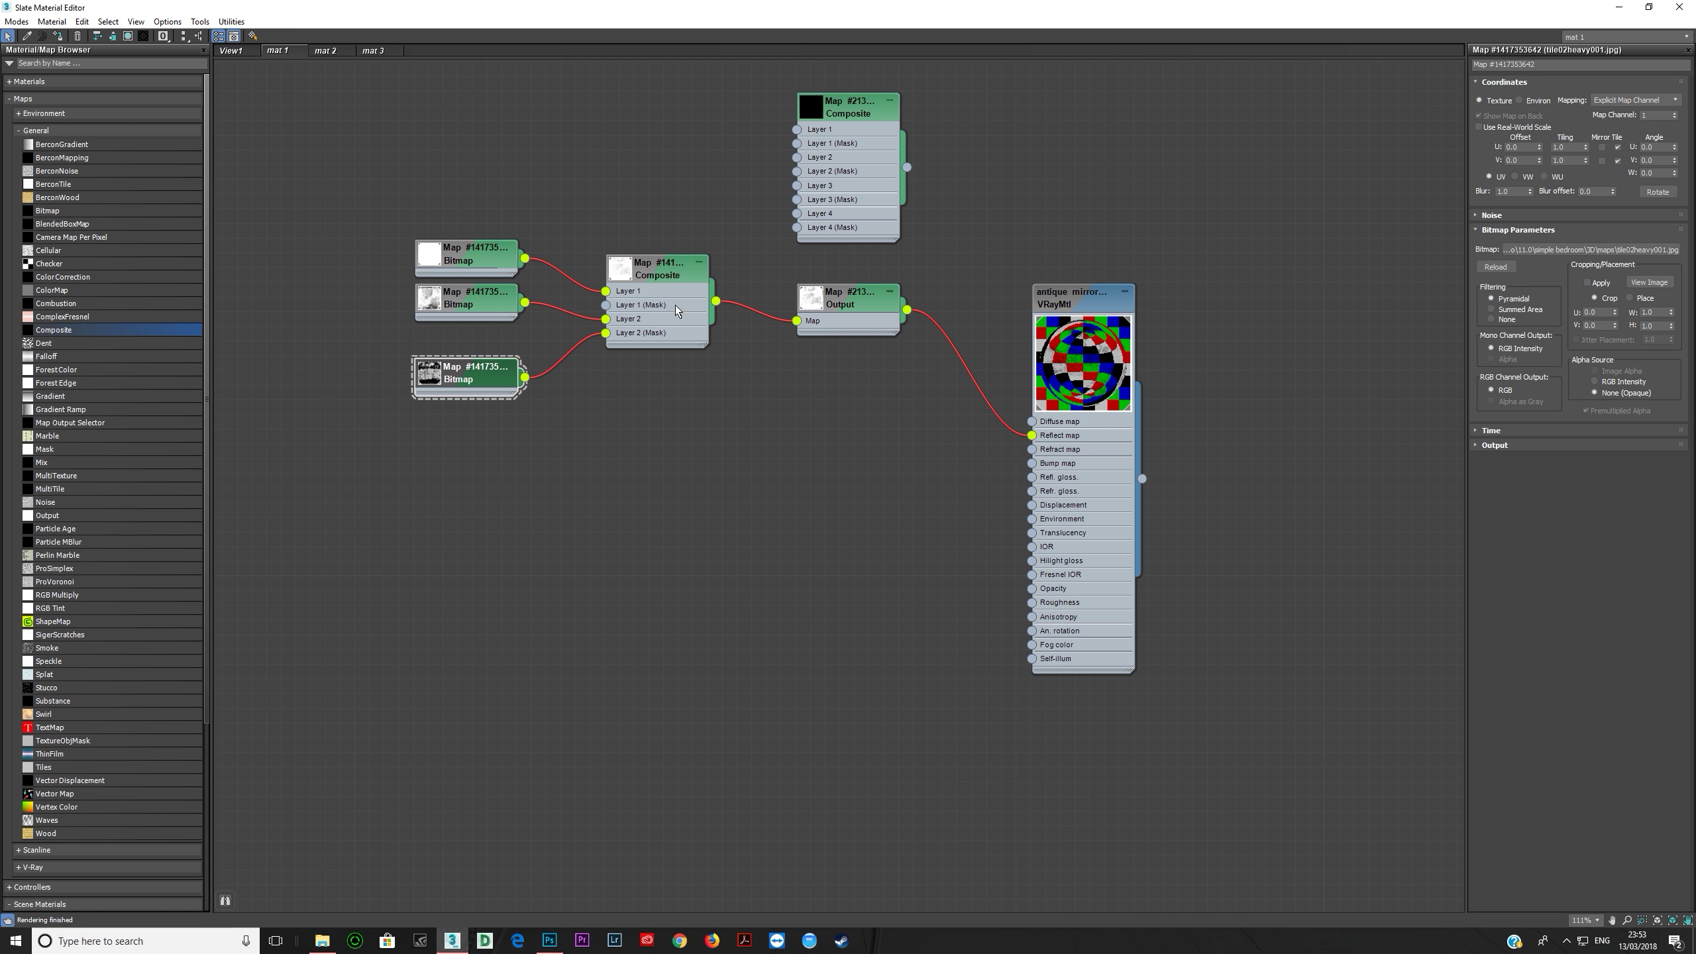
Step: Connect the existing Composite directly to the antique mirror material's Reflect map and open an enlarged material preview window
left_click_drag(717, 302, 1032, 434)
right_click(1069, 365)
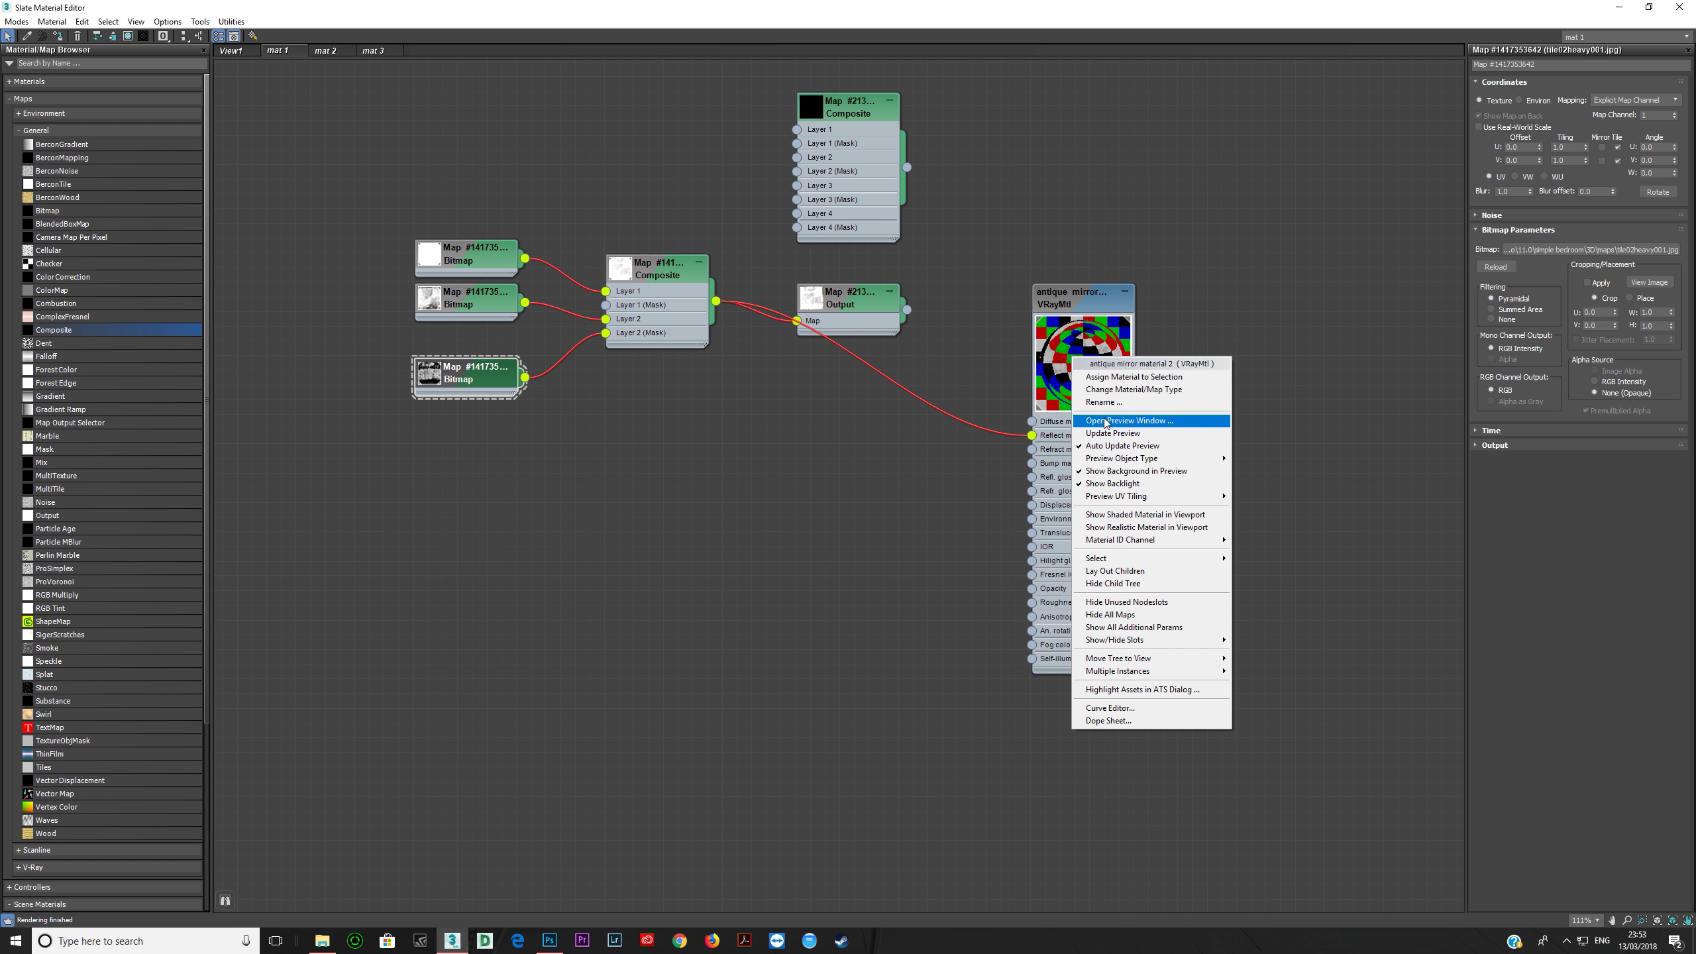
left_click(1068, 420)
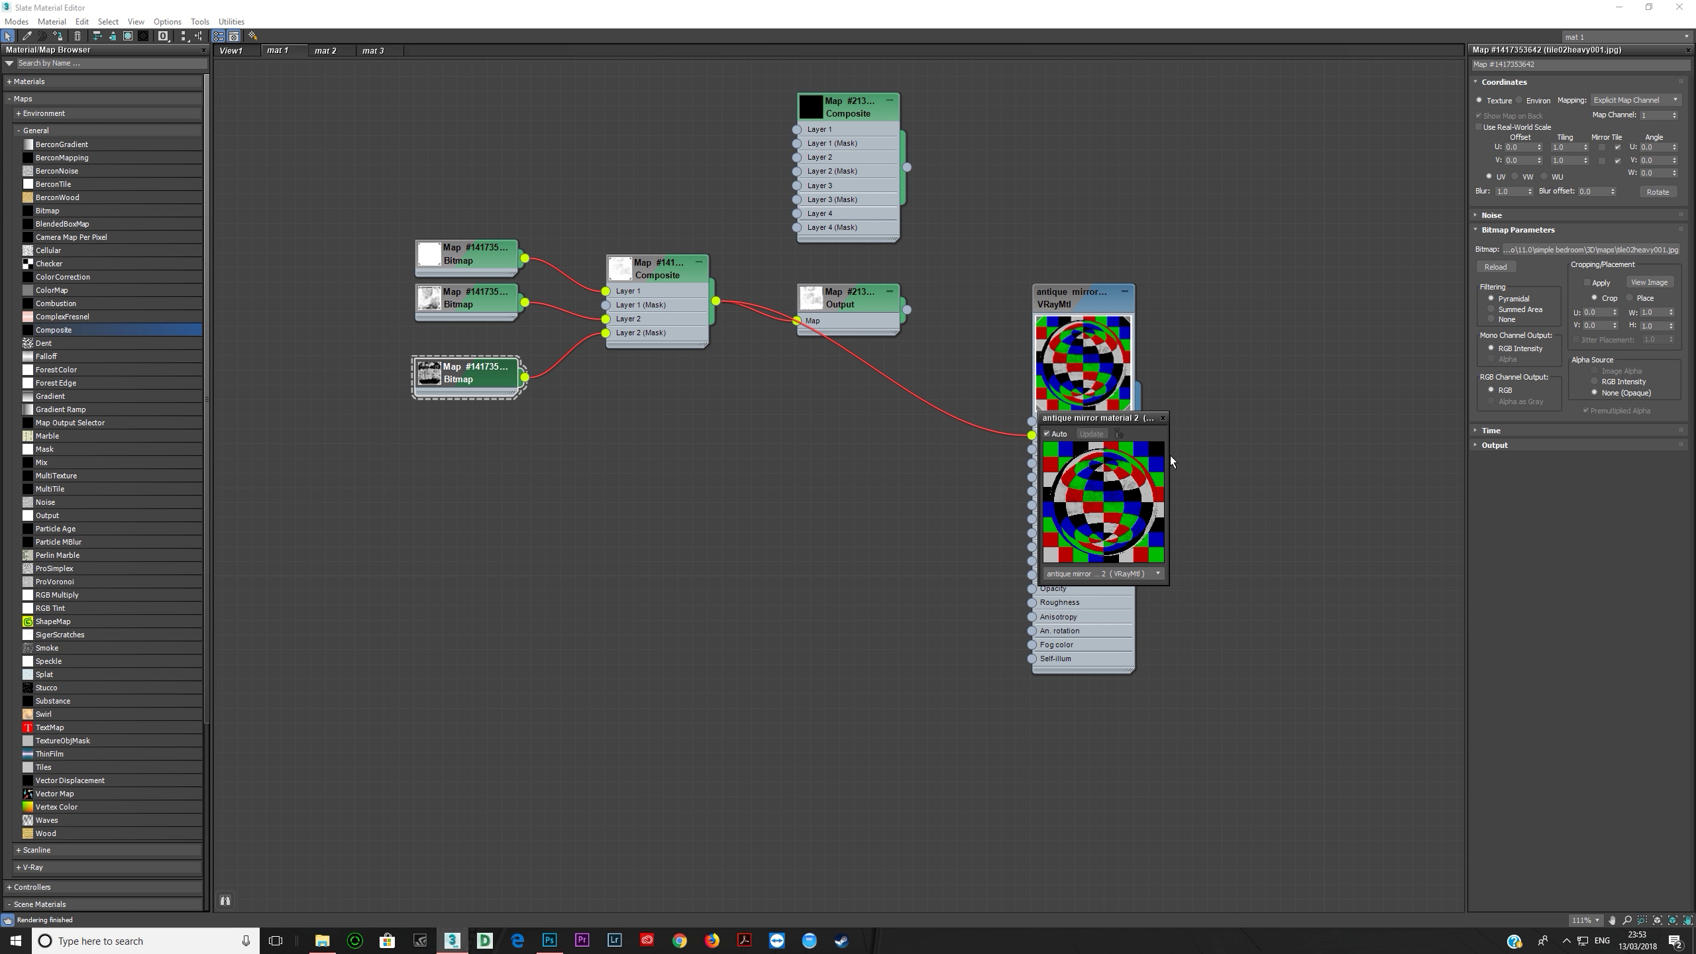
left_click_drag(1169, 456, 1481, 458)
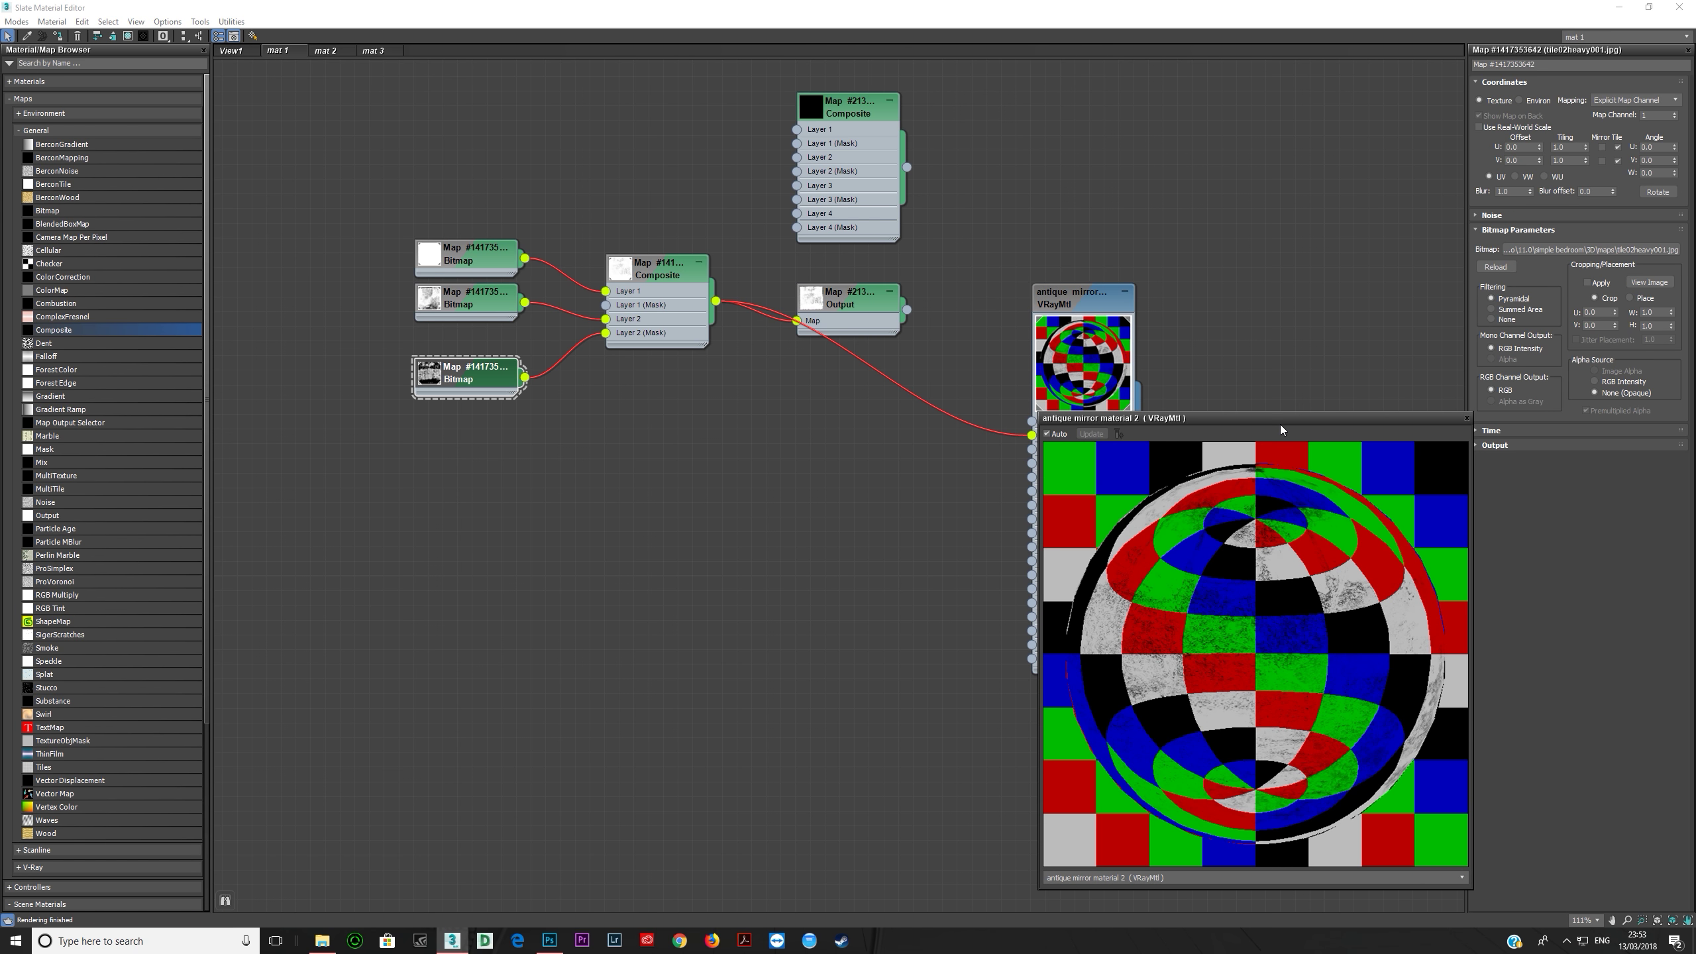
left_click_drag(1279, 424, 1366, 310)
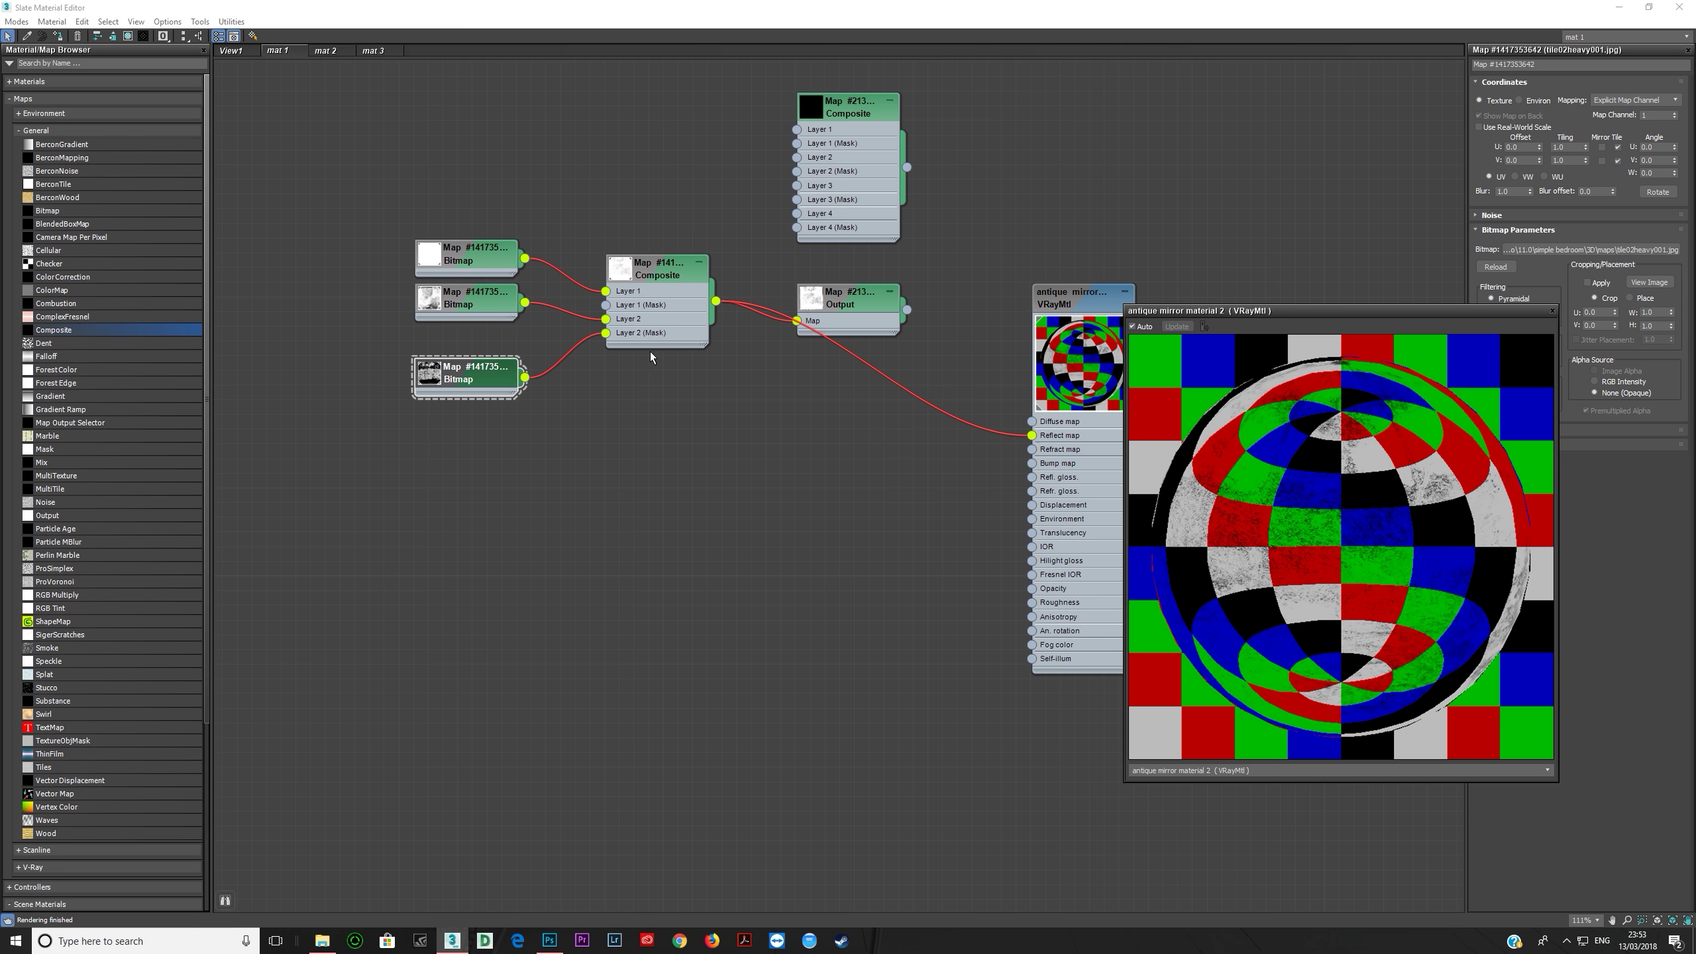
Step: Insert a new Output map between the Composite and the Reflect map, and open the original Output map's parameters
left_click_drag(48, 519, 860, 380)
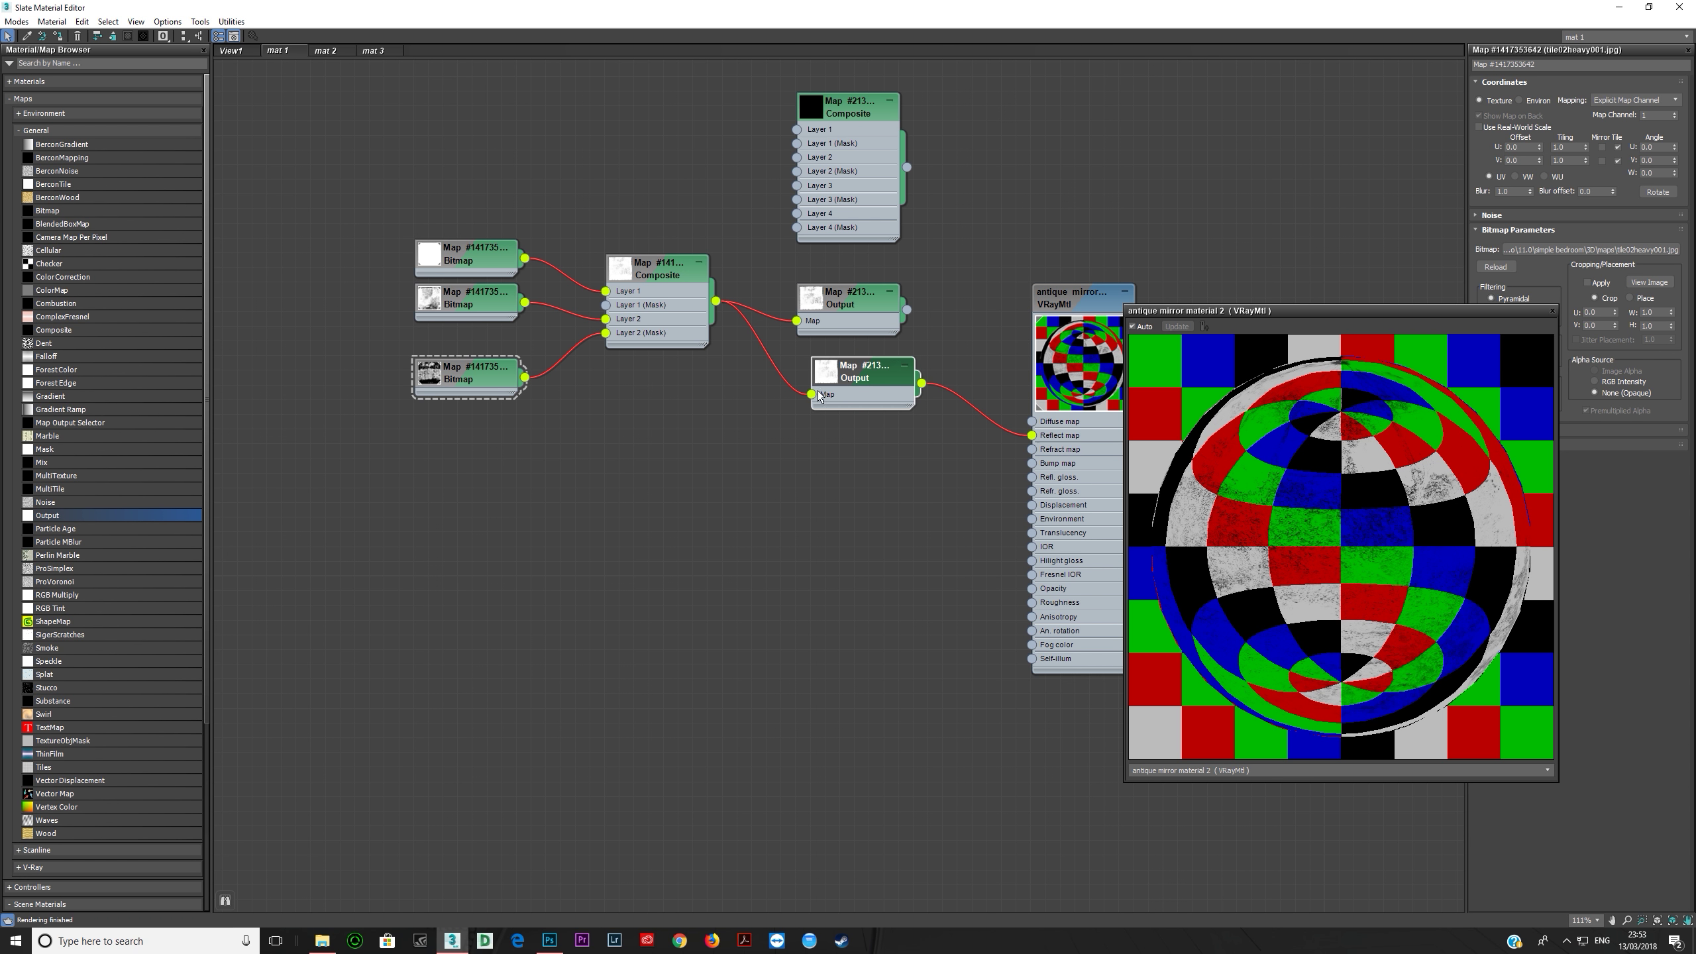
double_click(852, 311)
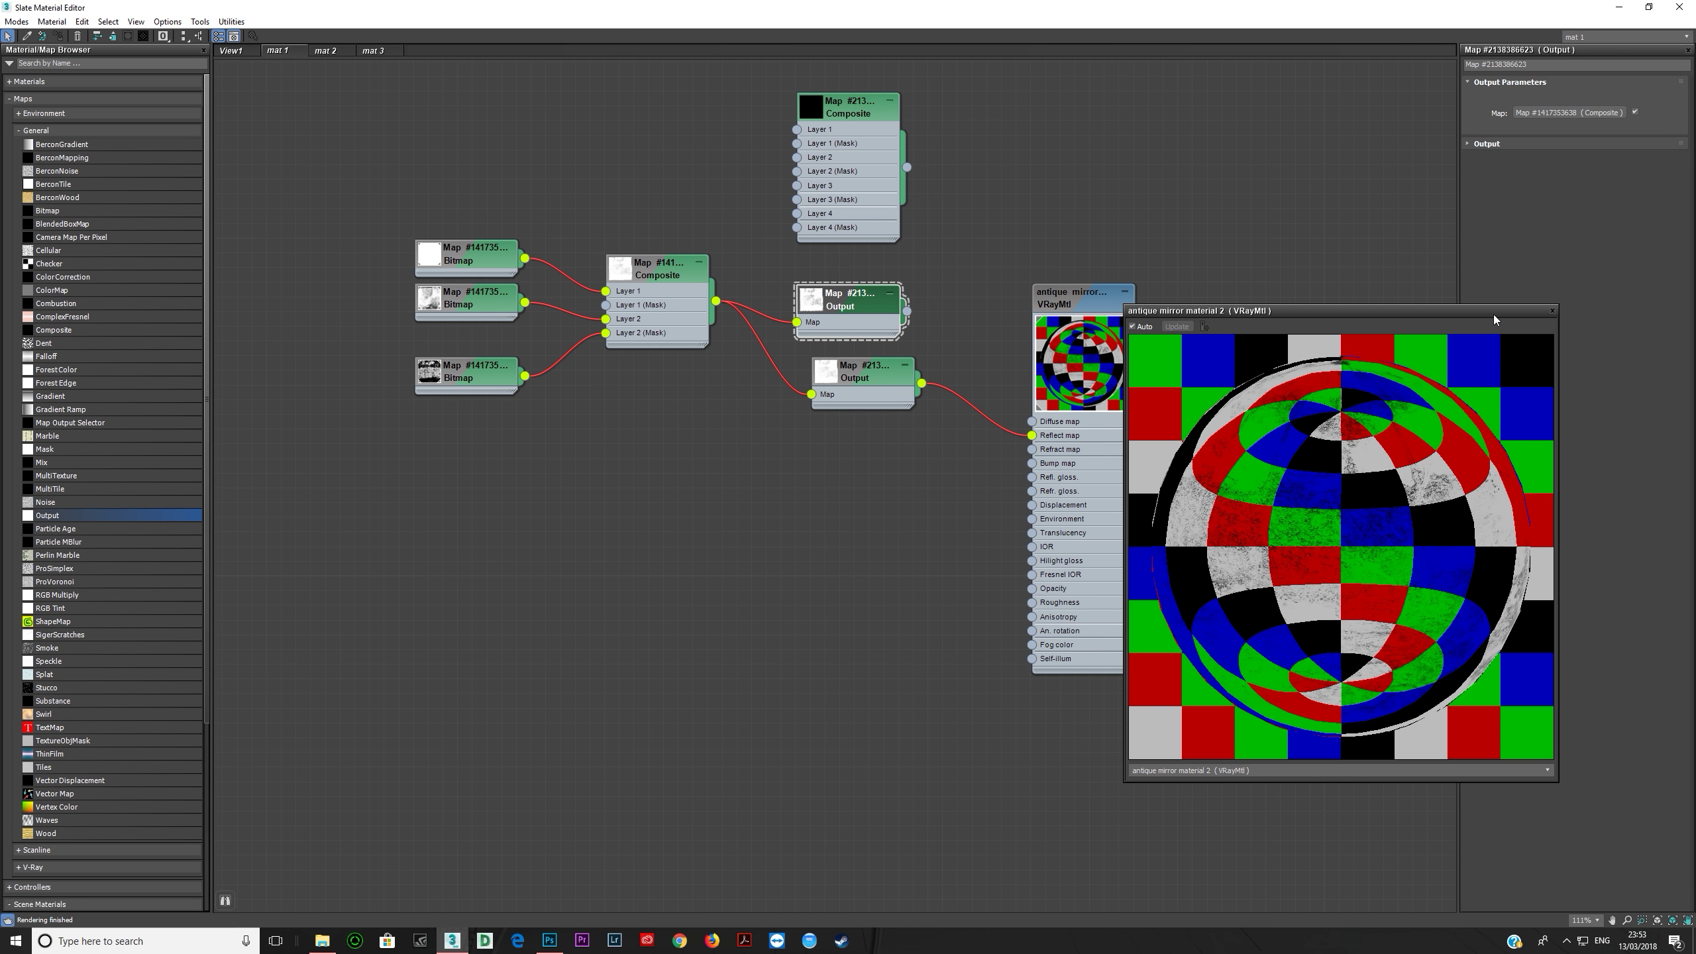
Step: Close the enlarged material preview, then show the Output map's color settings with the full color curve in view
left_click(1552, 311)
left_click(1486, 146)
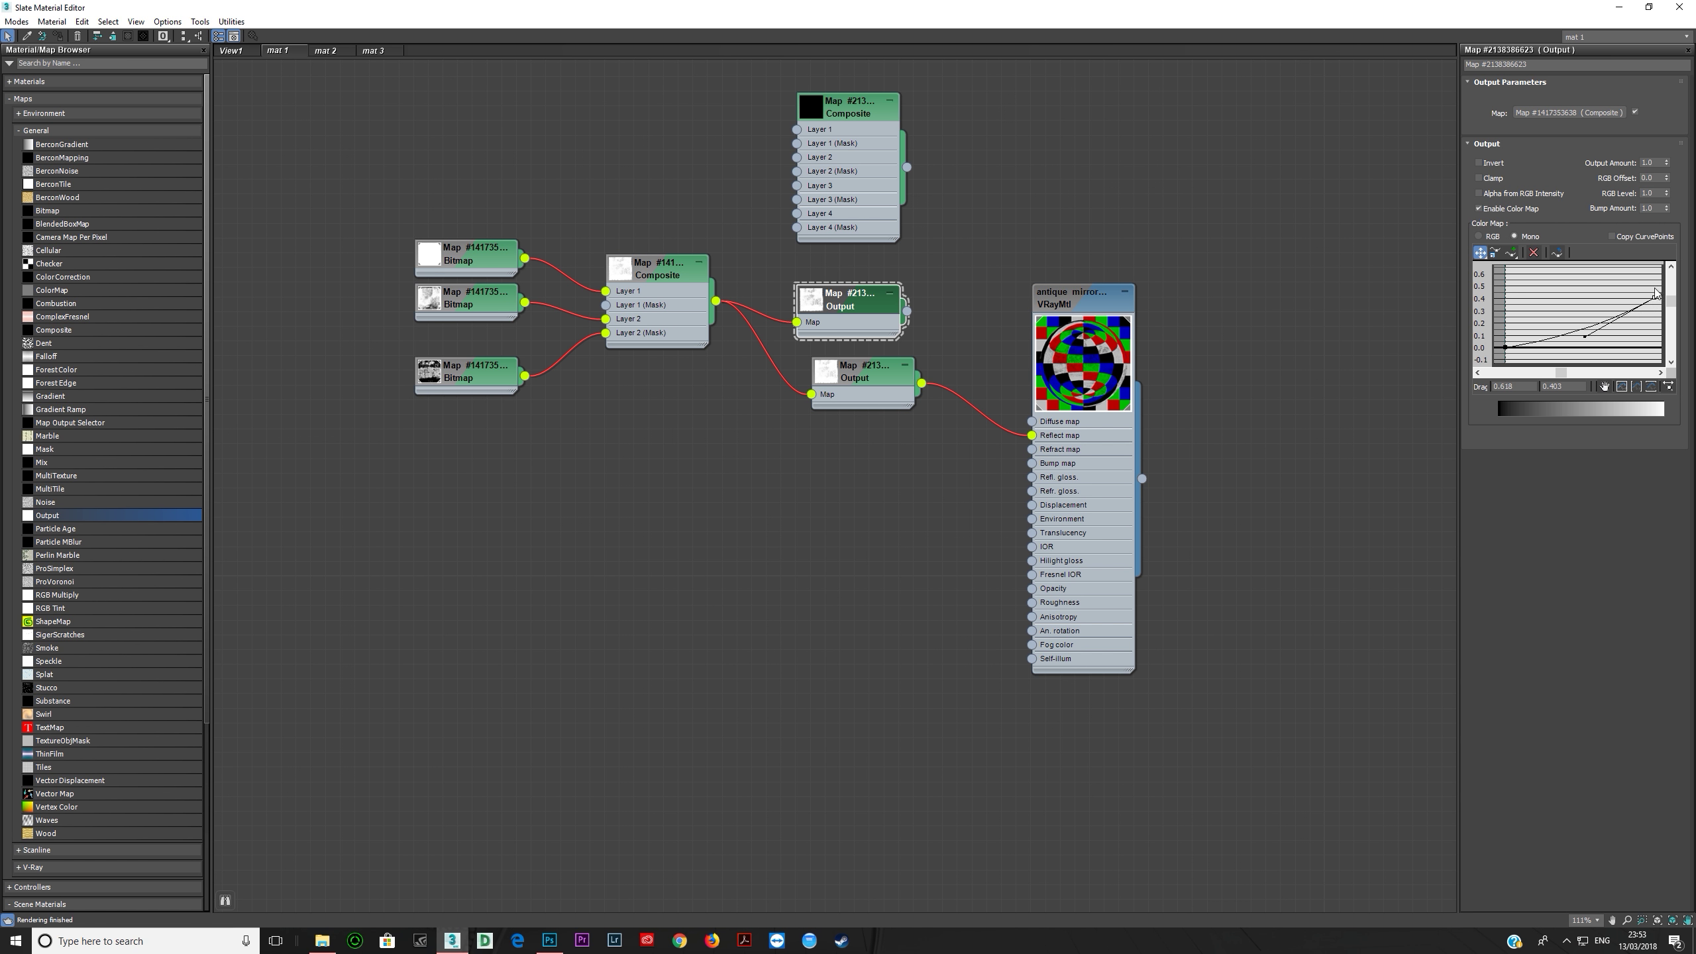
scroll(1589, 326, "down", 3)
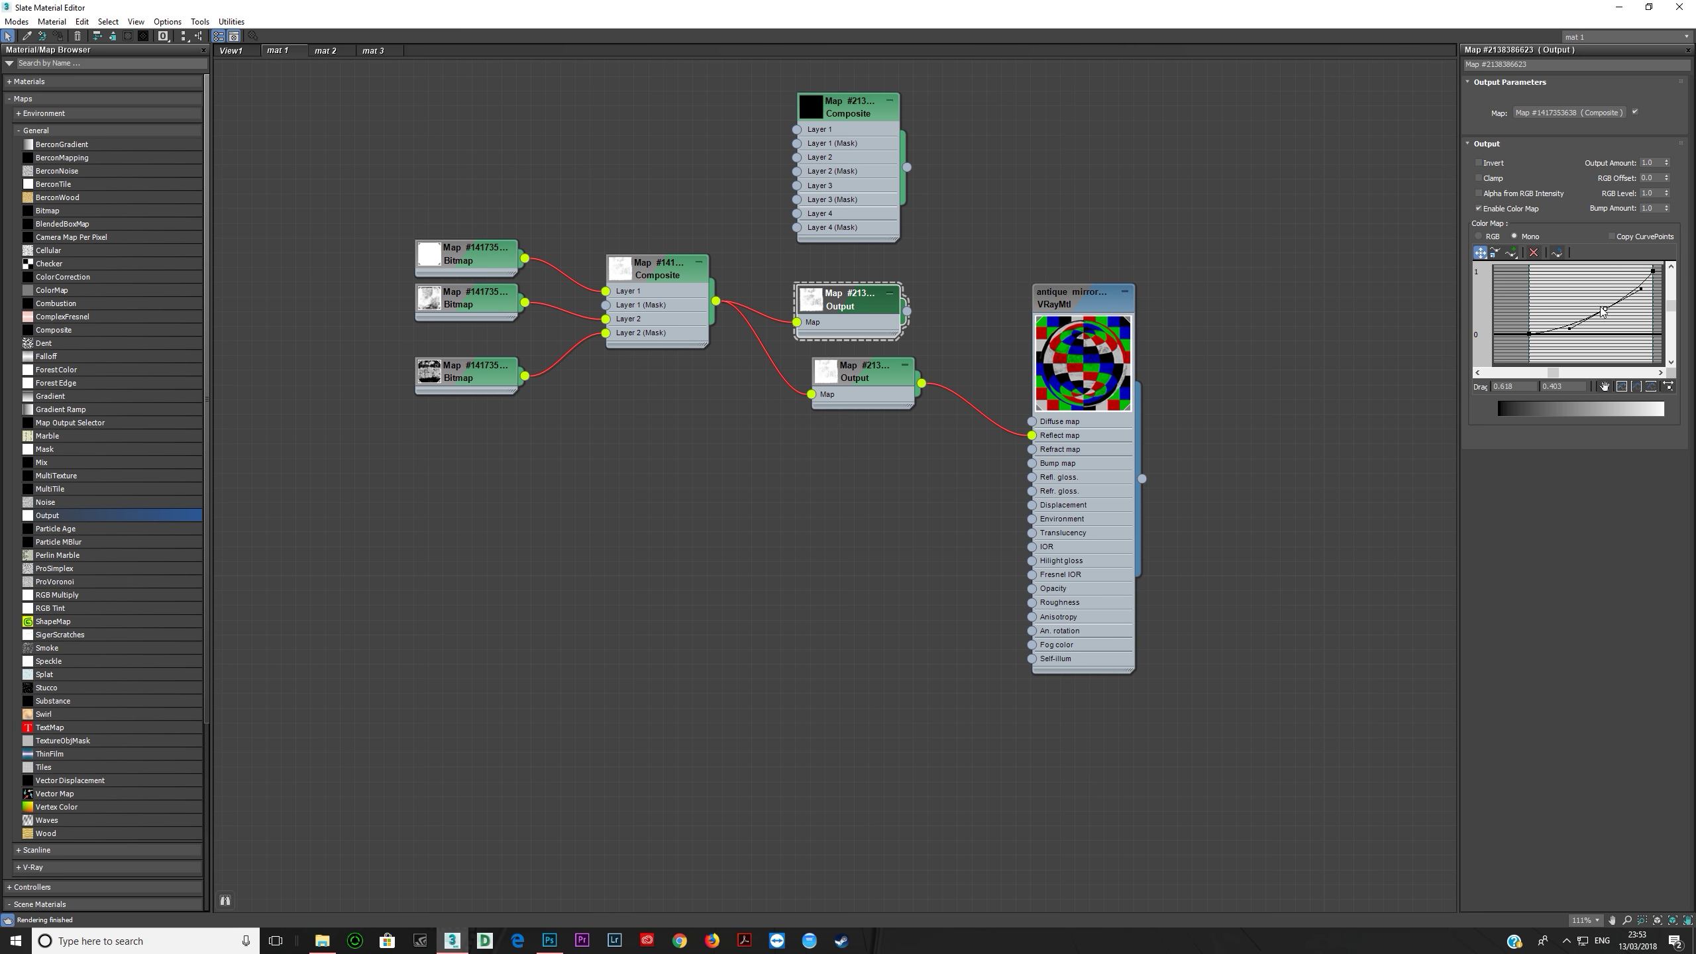
Step: Remove the middle point from the Output map's color curve and toggle Enable Color Map off and back on
left_click(1534, 253)
left_click(1512, 254)
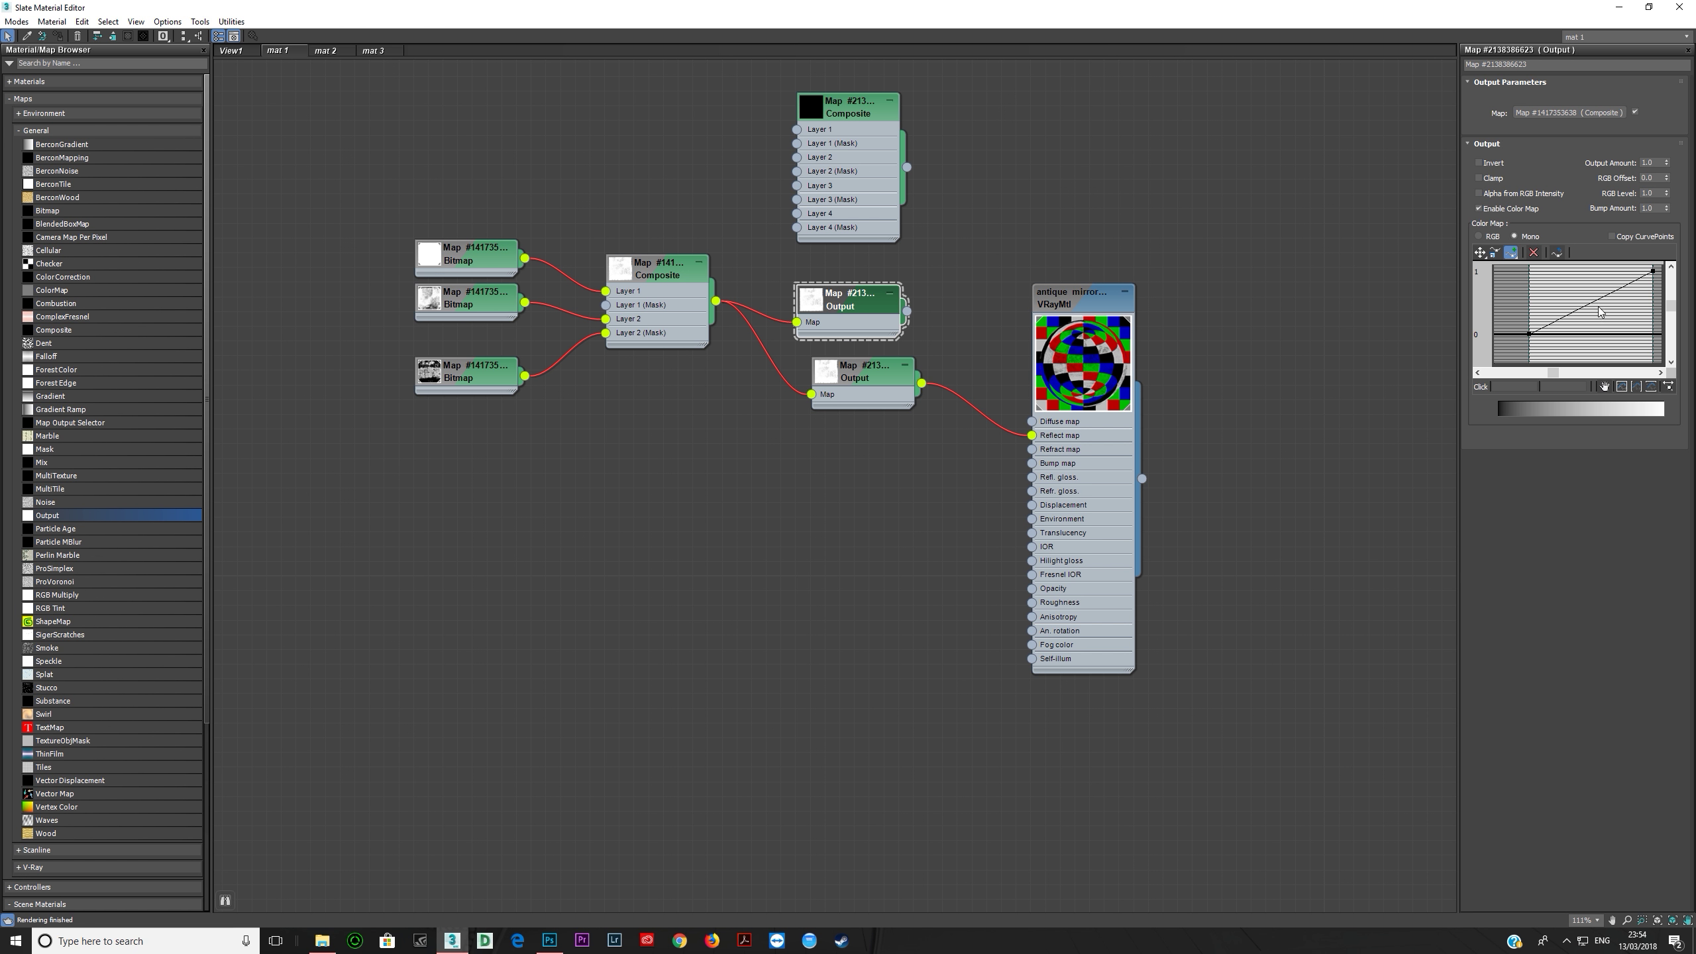
left_click(1482, 209)
left_click(1478, 209)
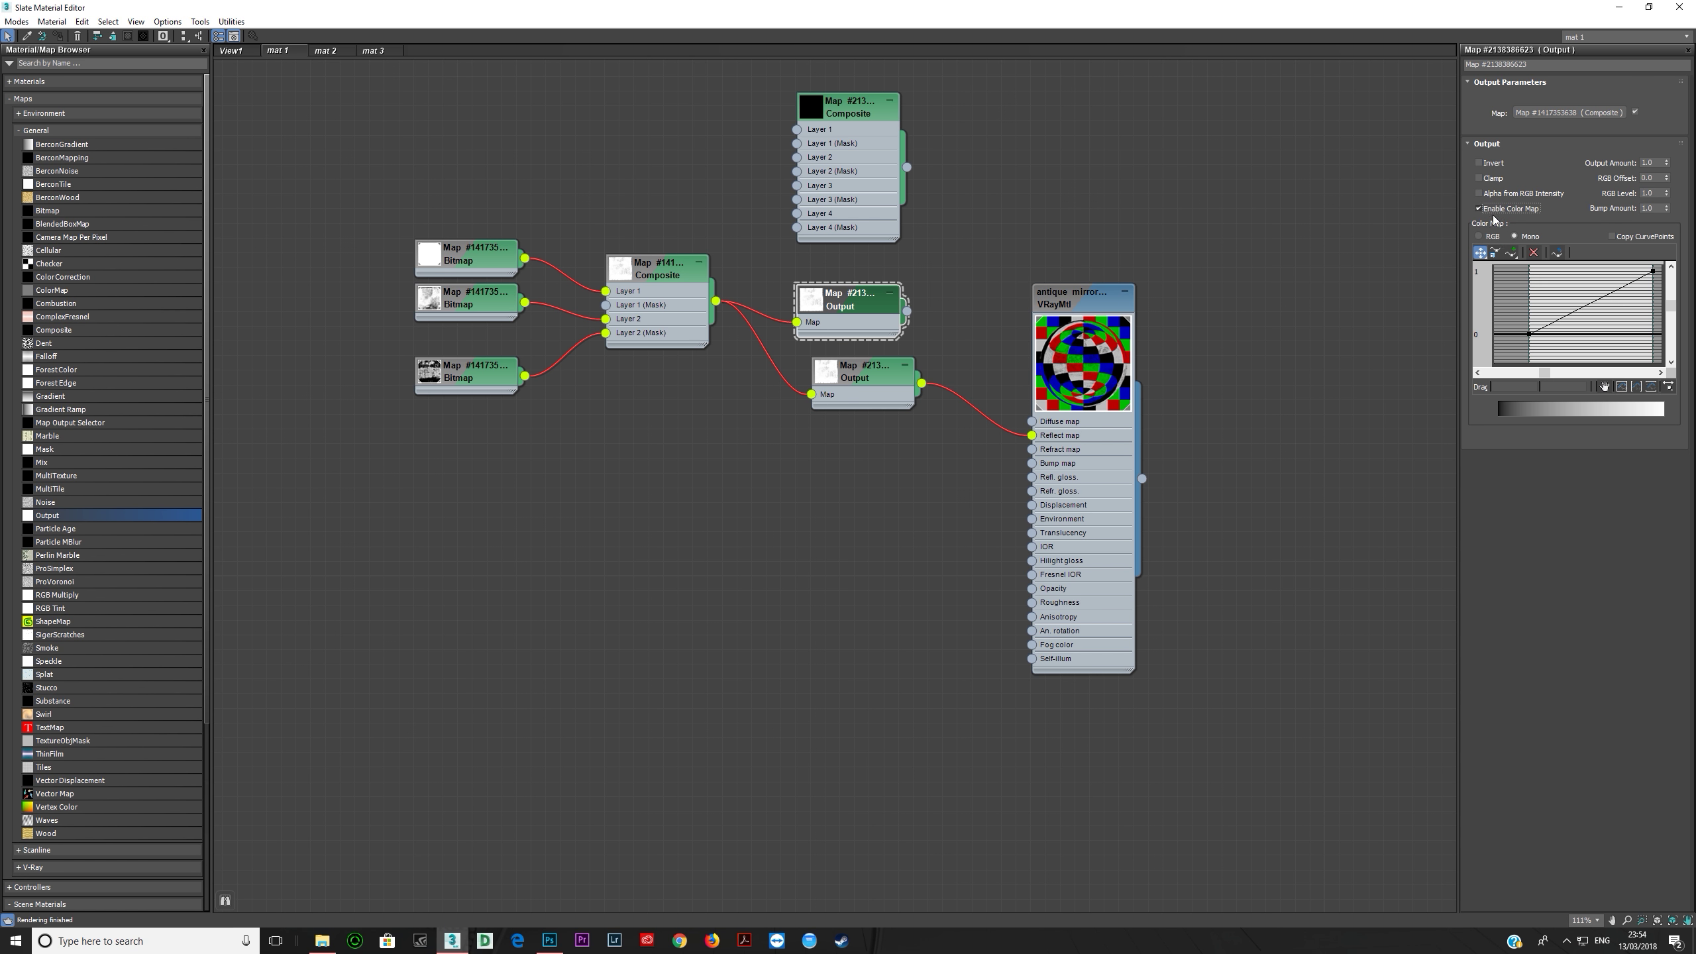
Step: Add a middle point at about 0.54, 0.54 on the Output's color curve and make it Bezier-Smooth
left_click(1512, 253)
left_click(1595, 301)
right_click(1595, 300)
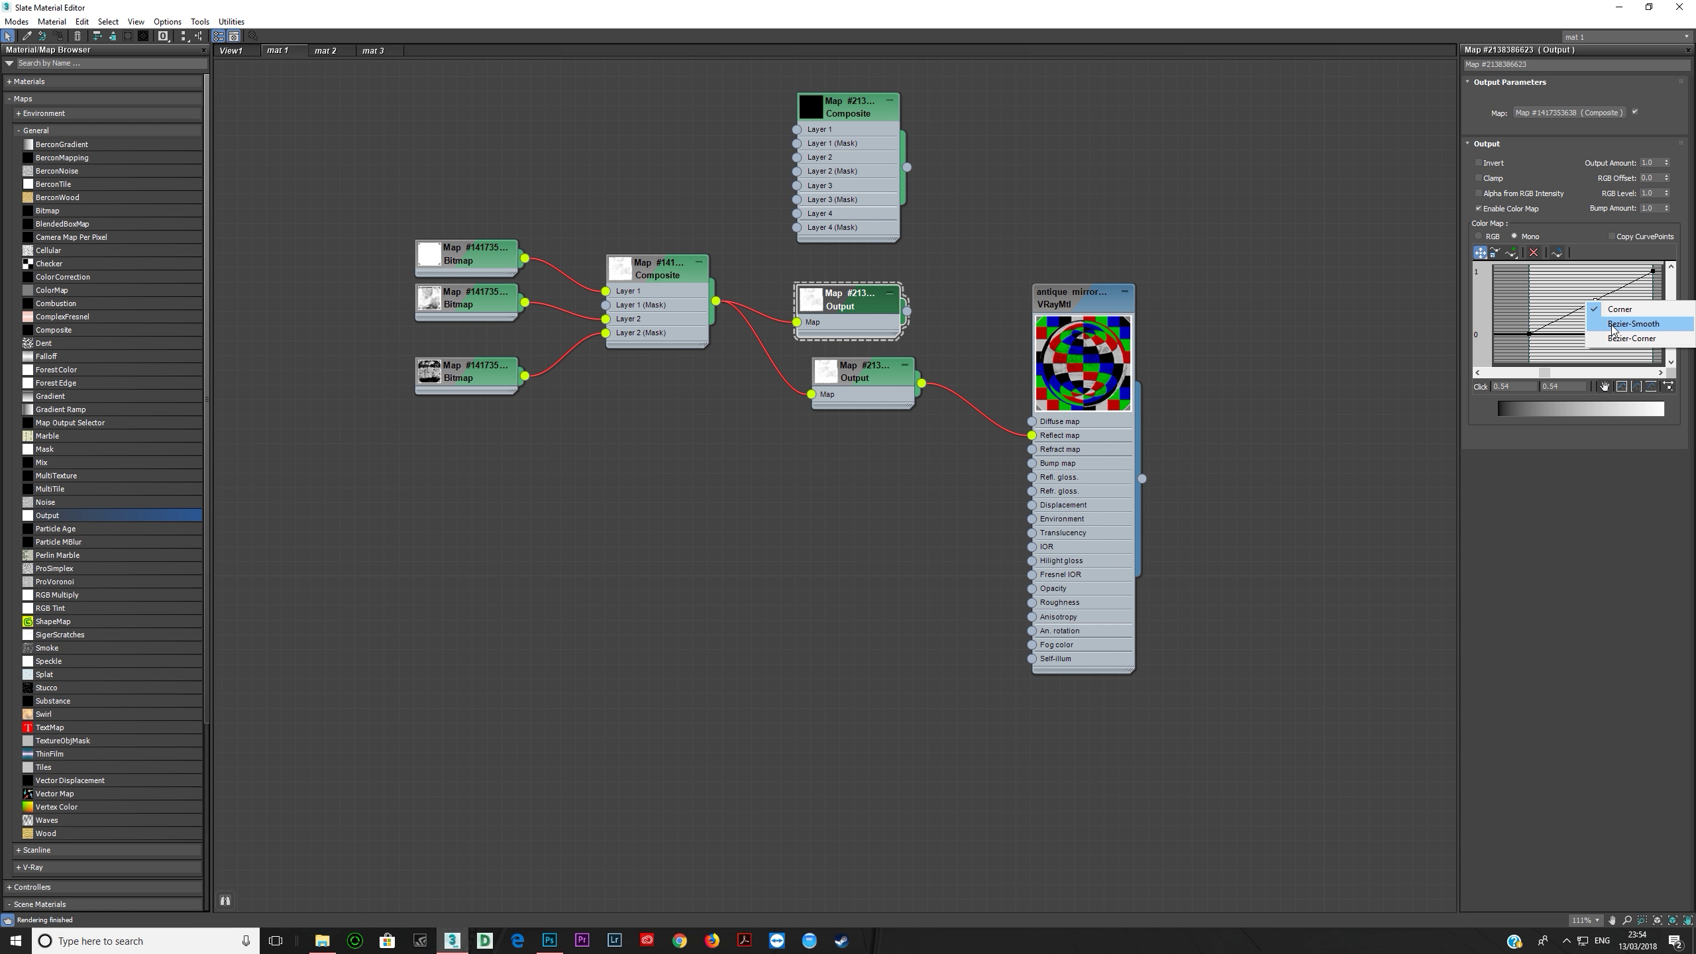
left_click(1612, 325)
left_click_drag(1610, 302, 1629, 286)
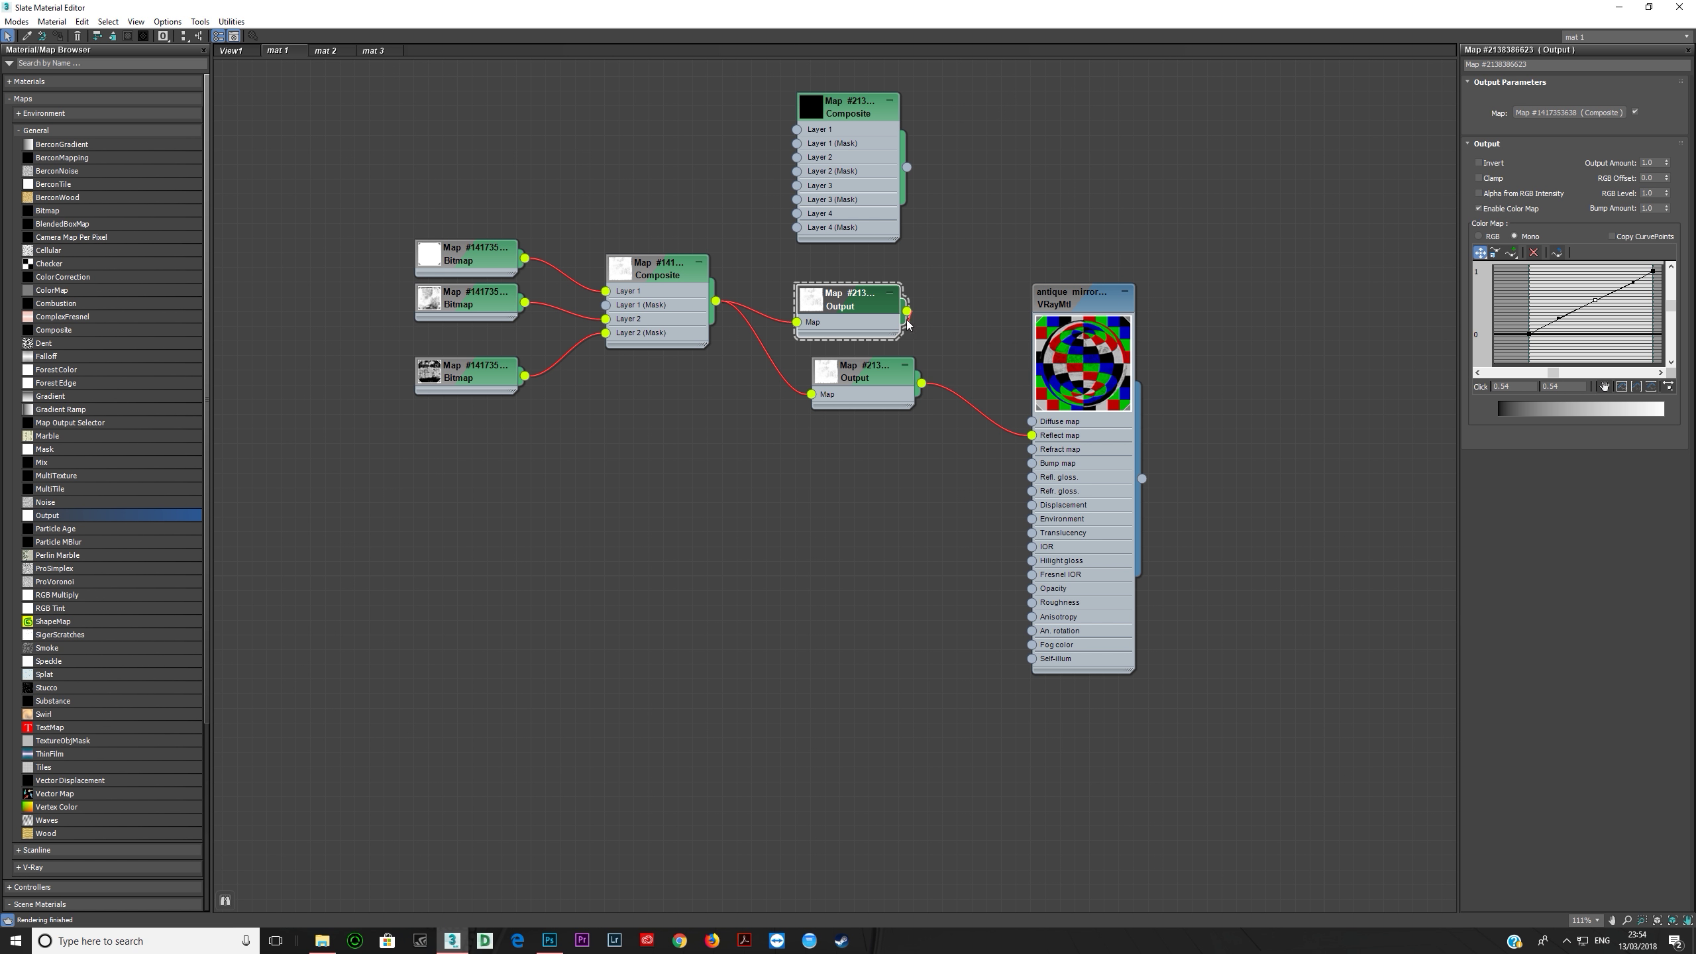
Step: Connect the original Output map to the material's Reflect map and delete the duplicate Output map
left_click_drag(906, 312, 1032, 434)
left_click(869, 379)
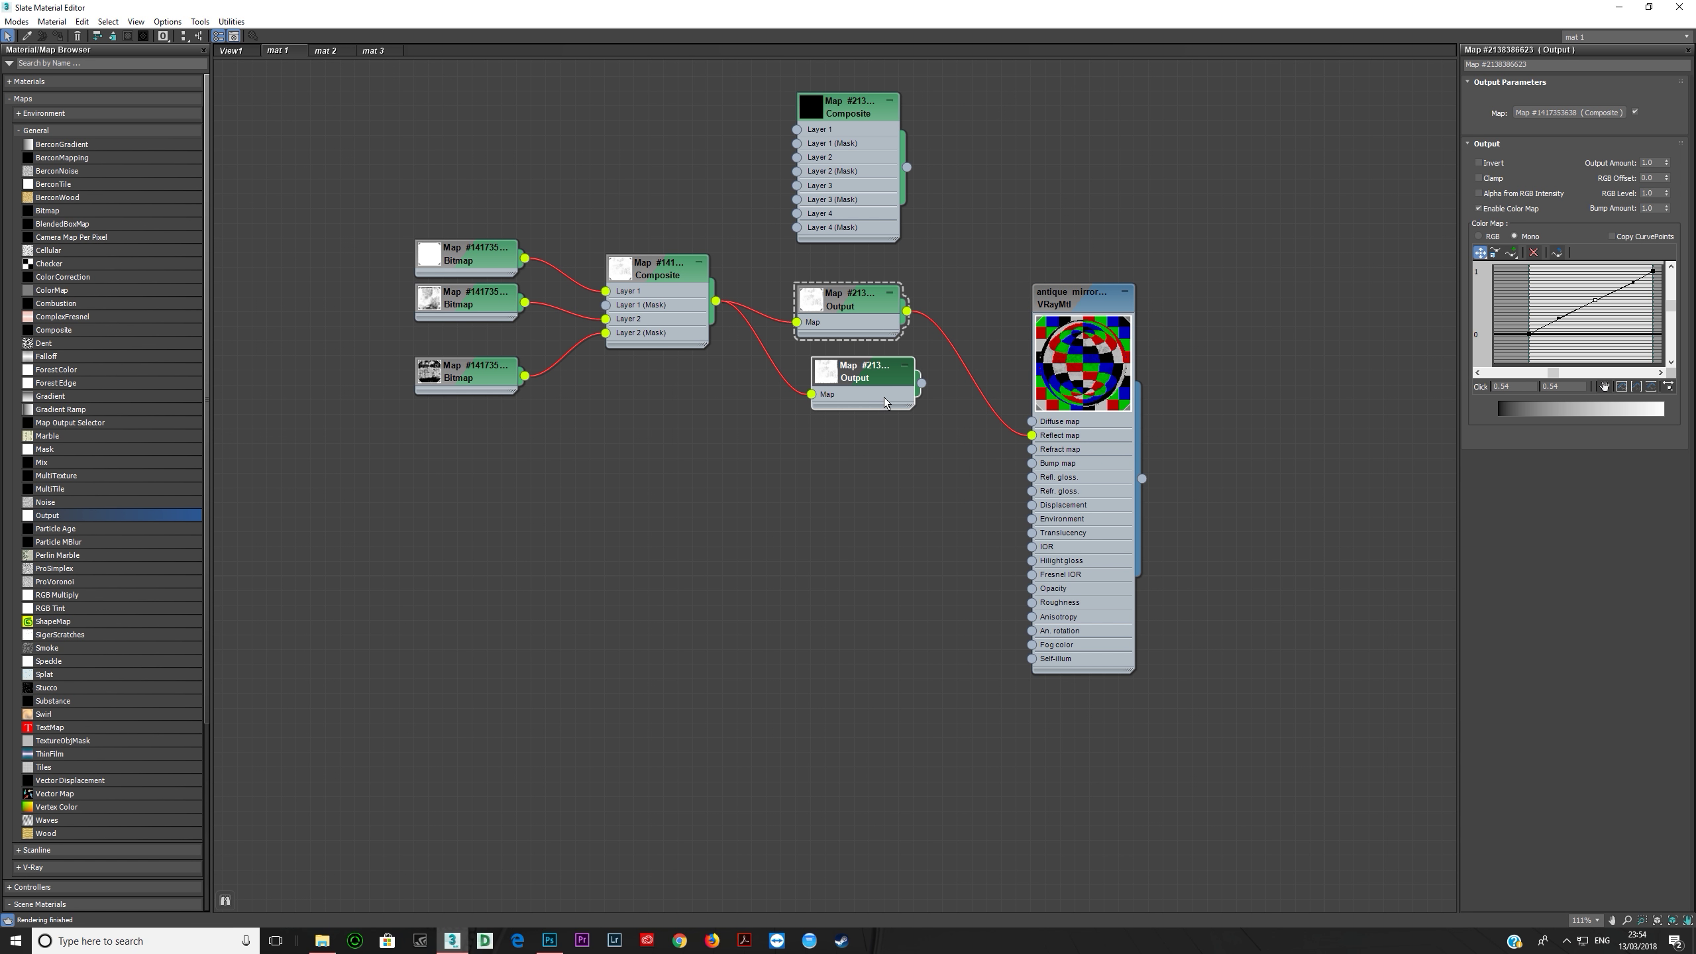
key("Delete")
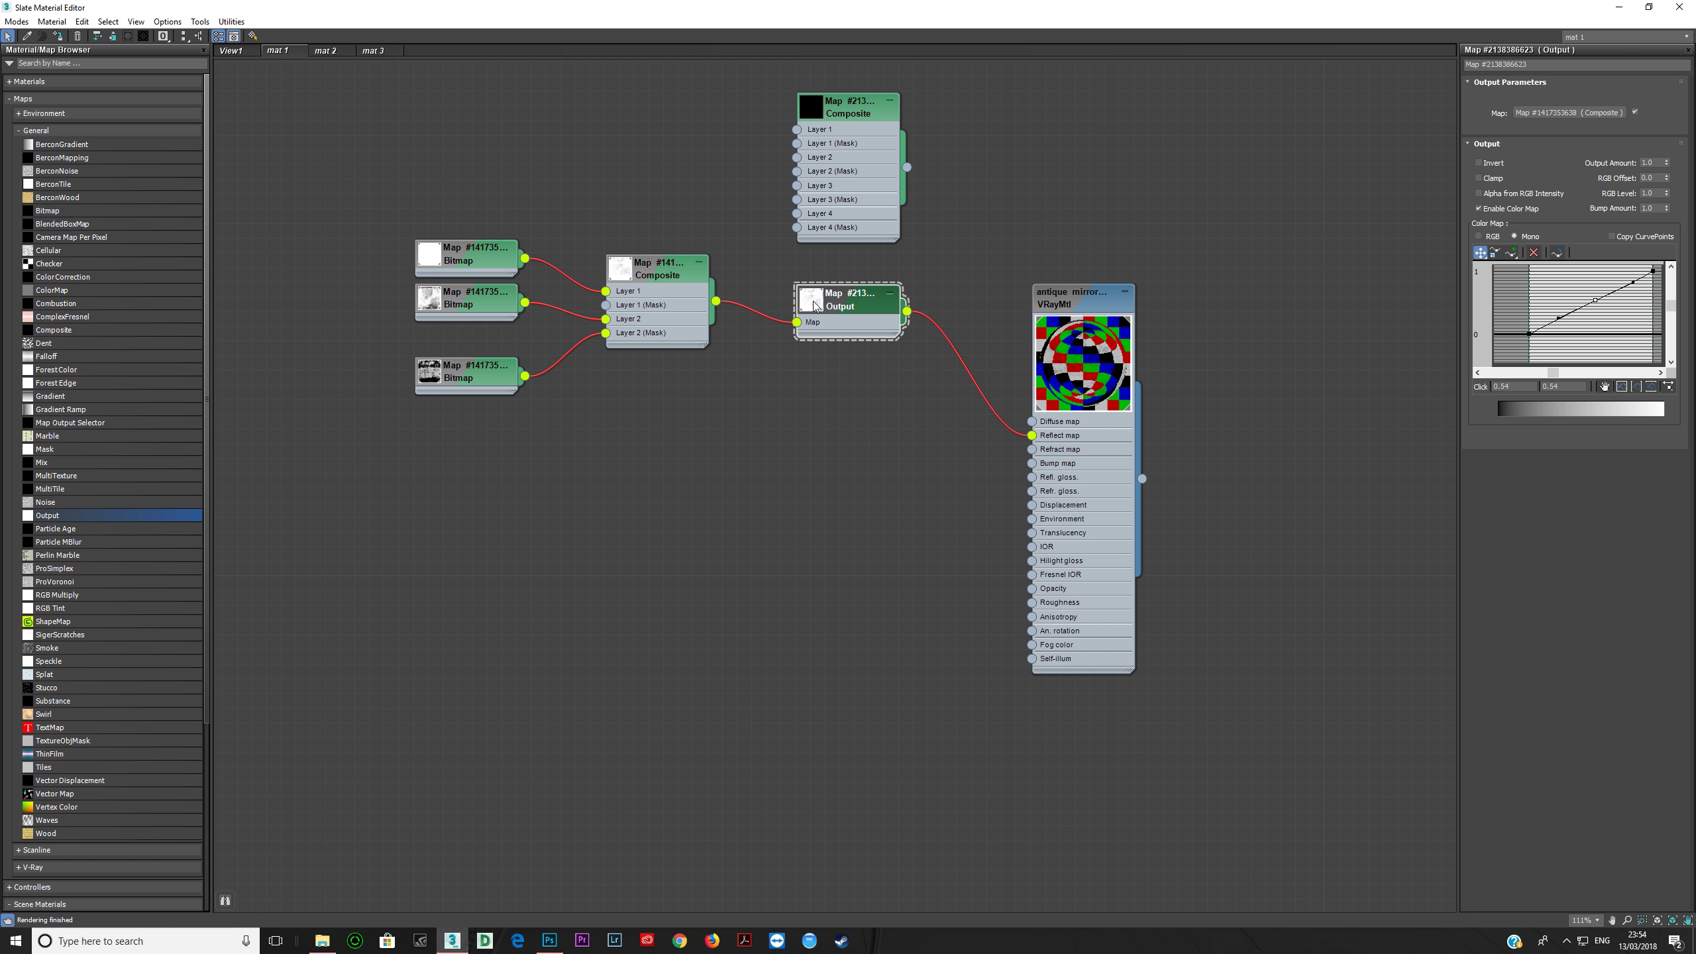
Step: Expand the Output node's preview and lower the curve's middle point to about 0.625, 0.33
double_click(853, 308)
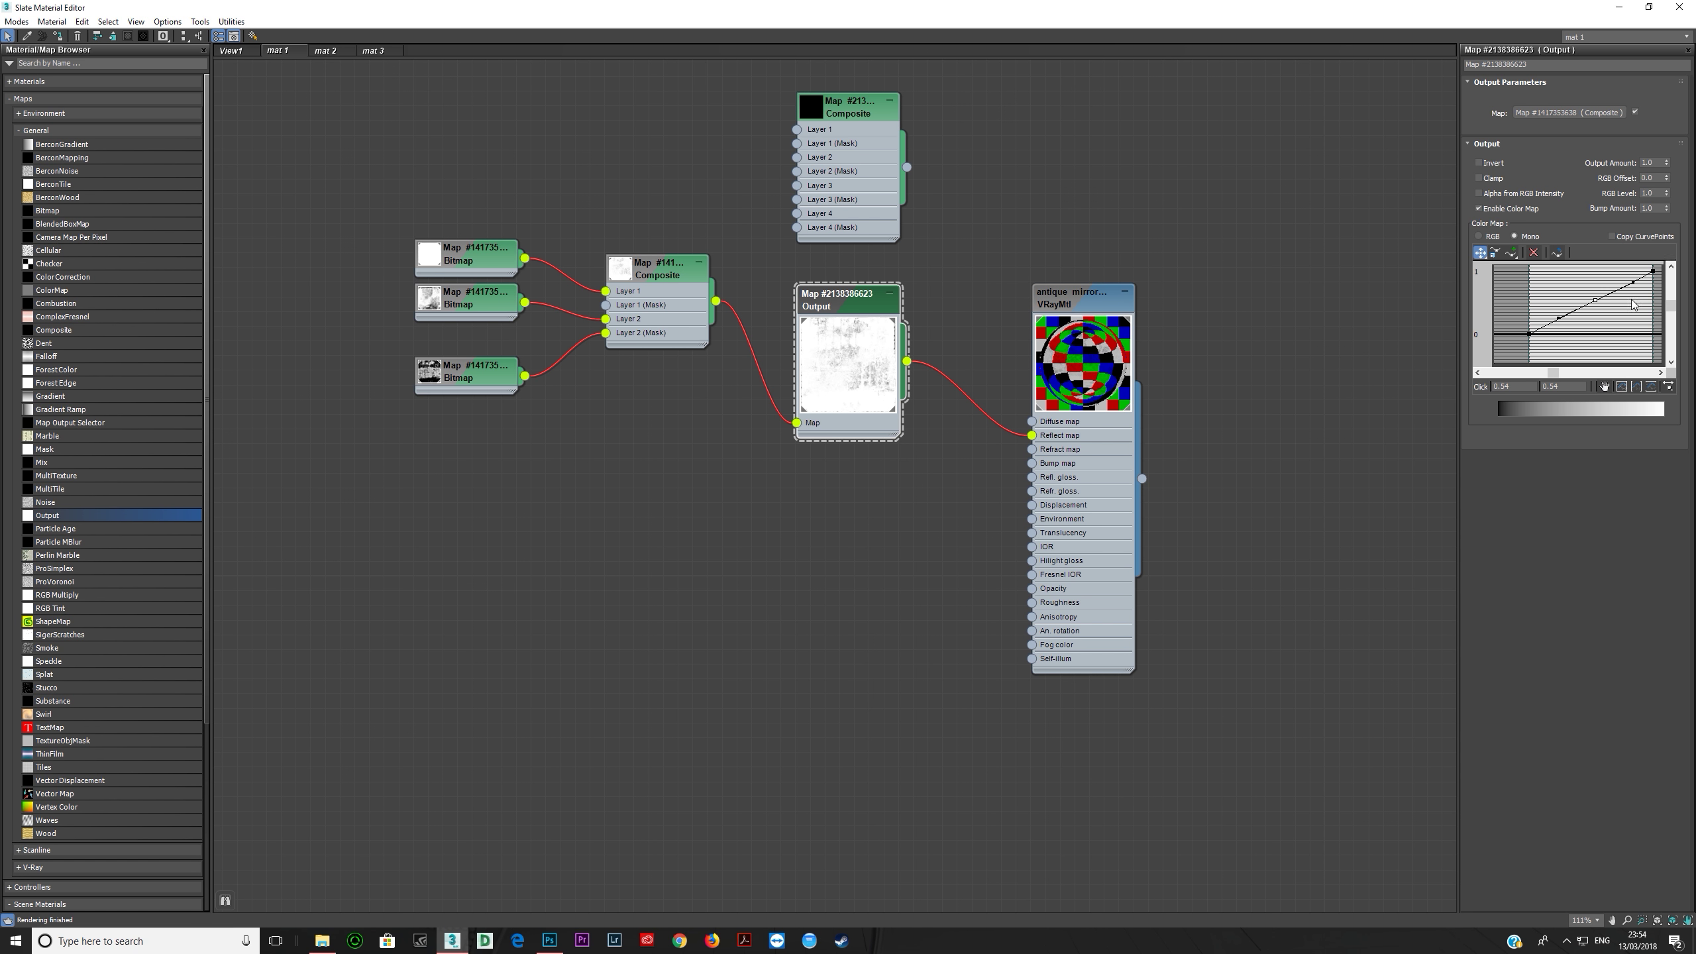
left_click_drag(1594, 300, 1606, 314)
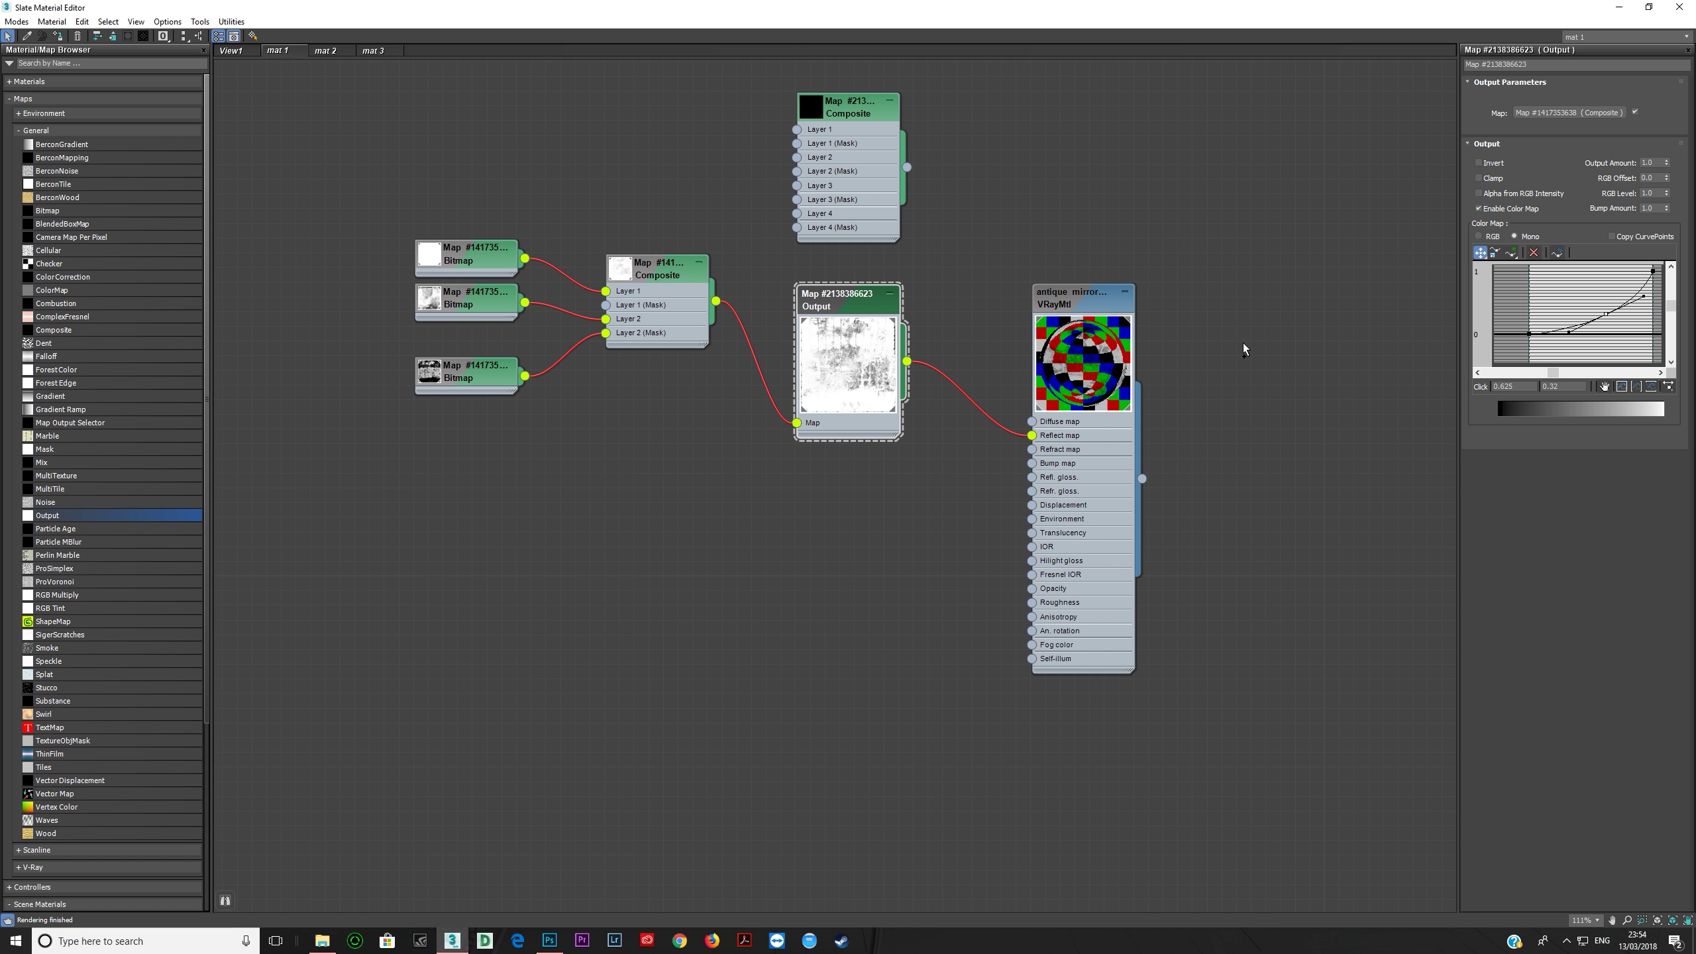
Step: Undo the color curve edits, keep the duplicate Output map removed and collapse the remaining Output's preview
key("ctrl+z")
key("ctrl+z")
key("ctrl+z")
key("ctrl+z")
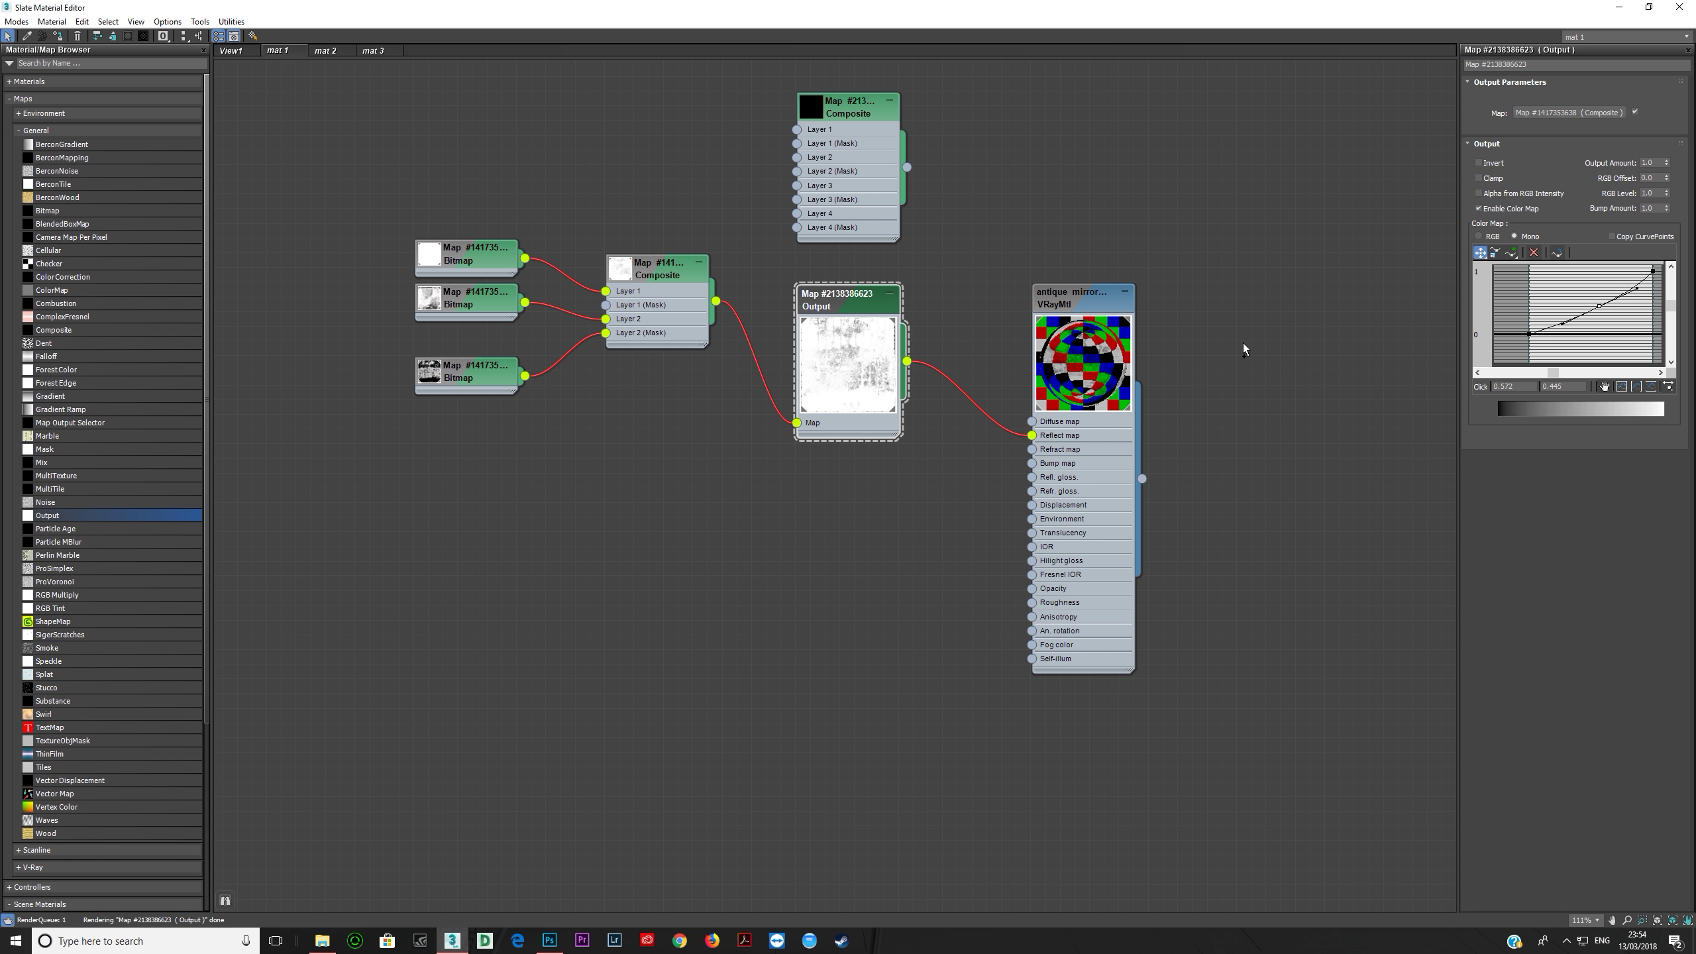
key("ctrl+z")
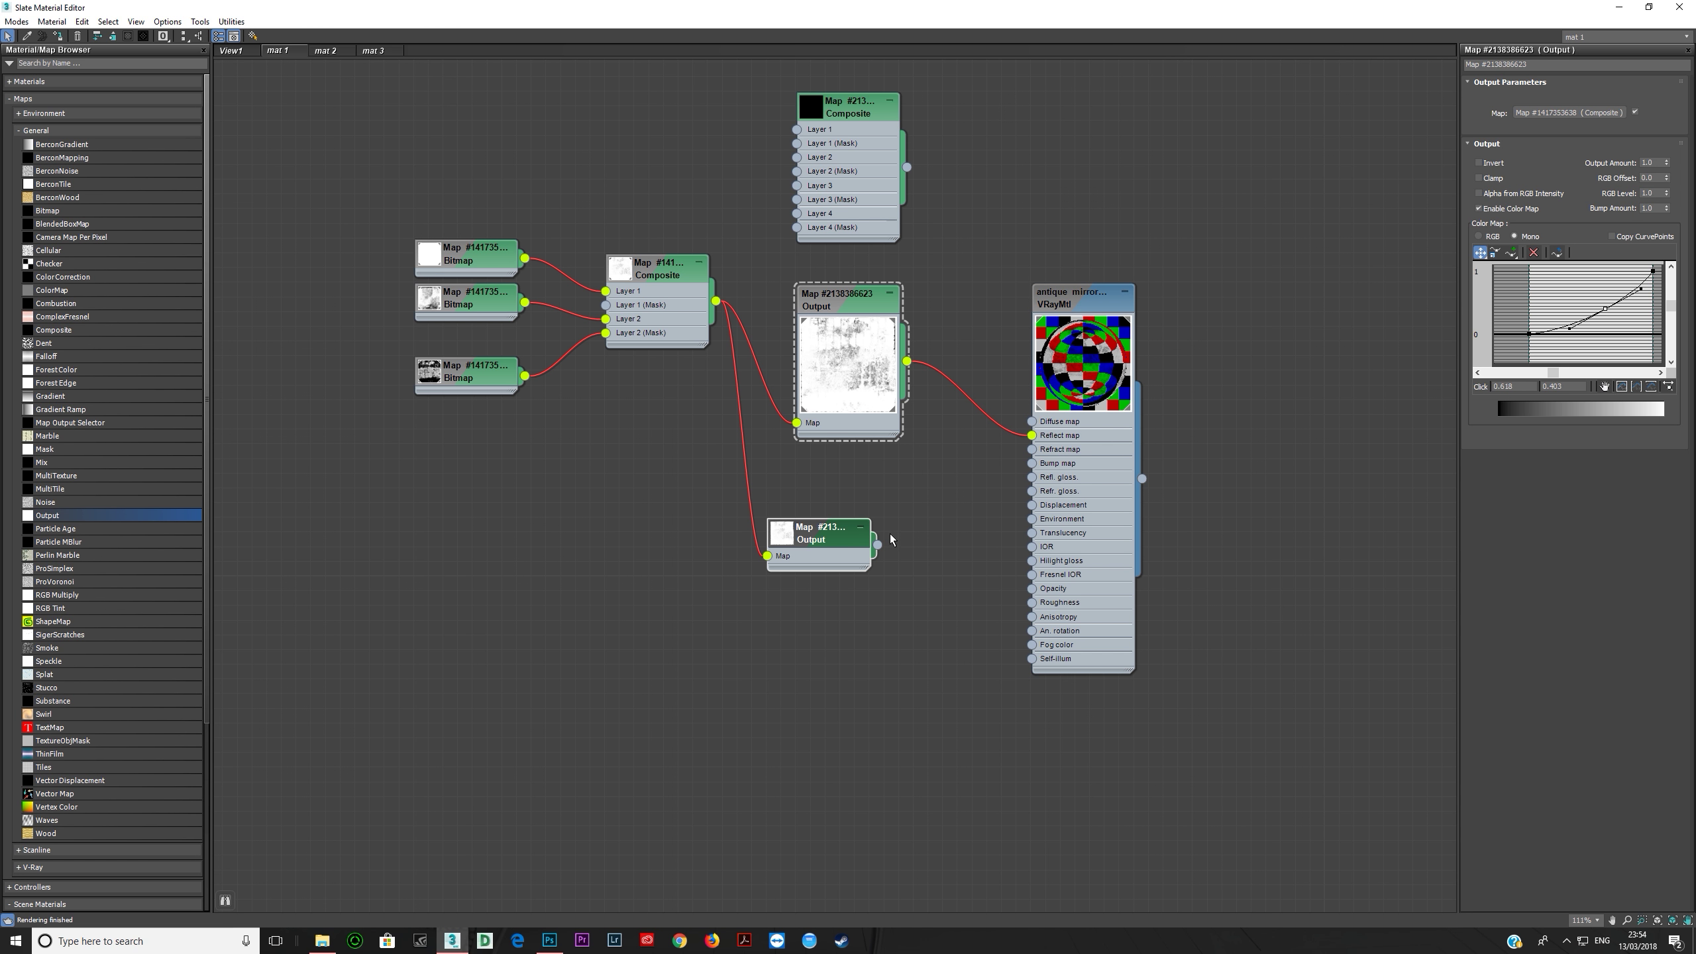
key("ctrl+z")
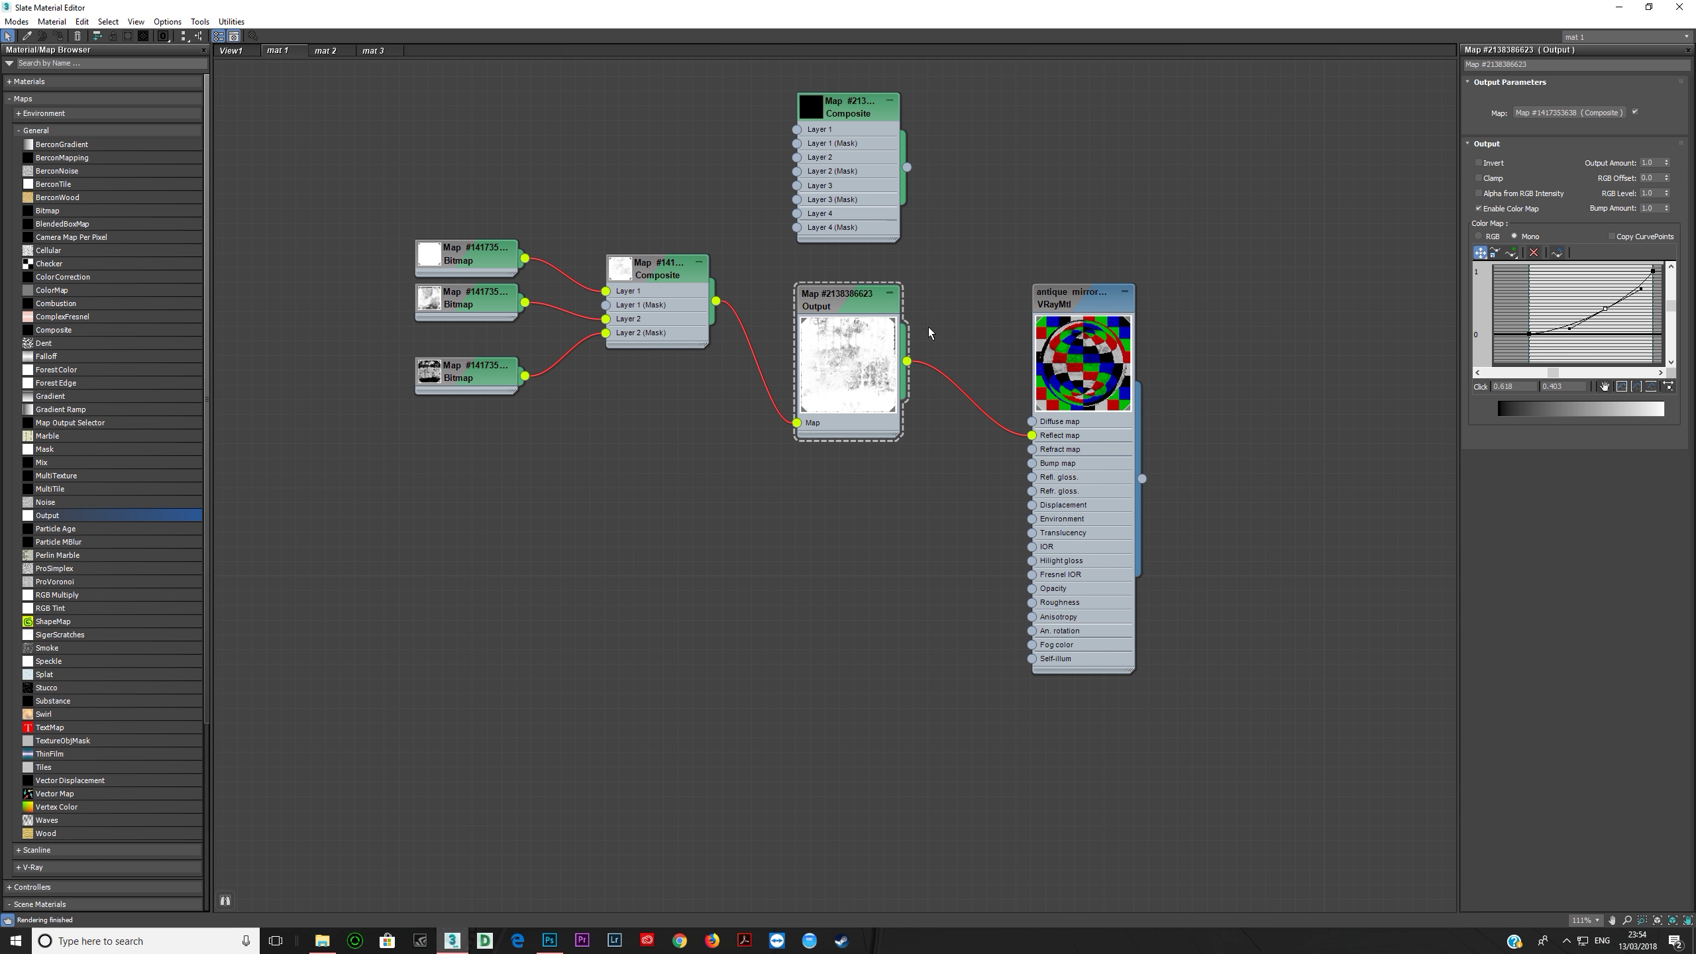
double_click(872, 361)
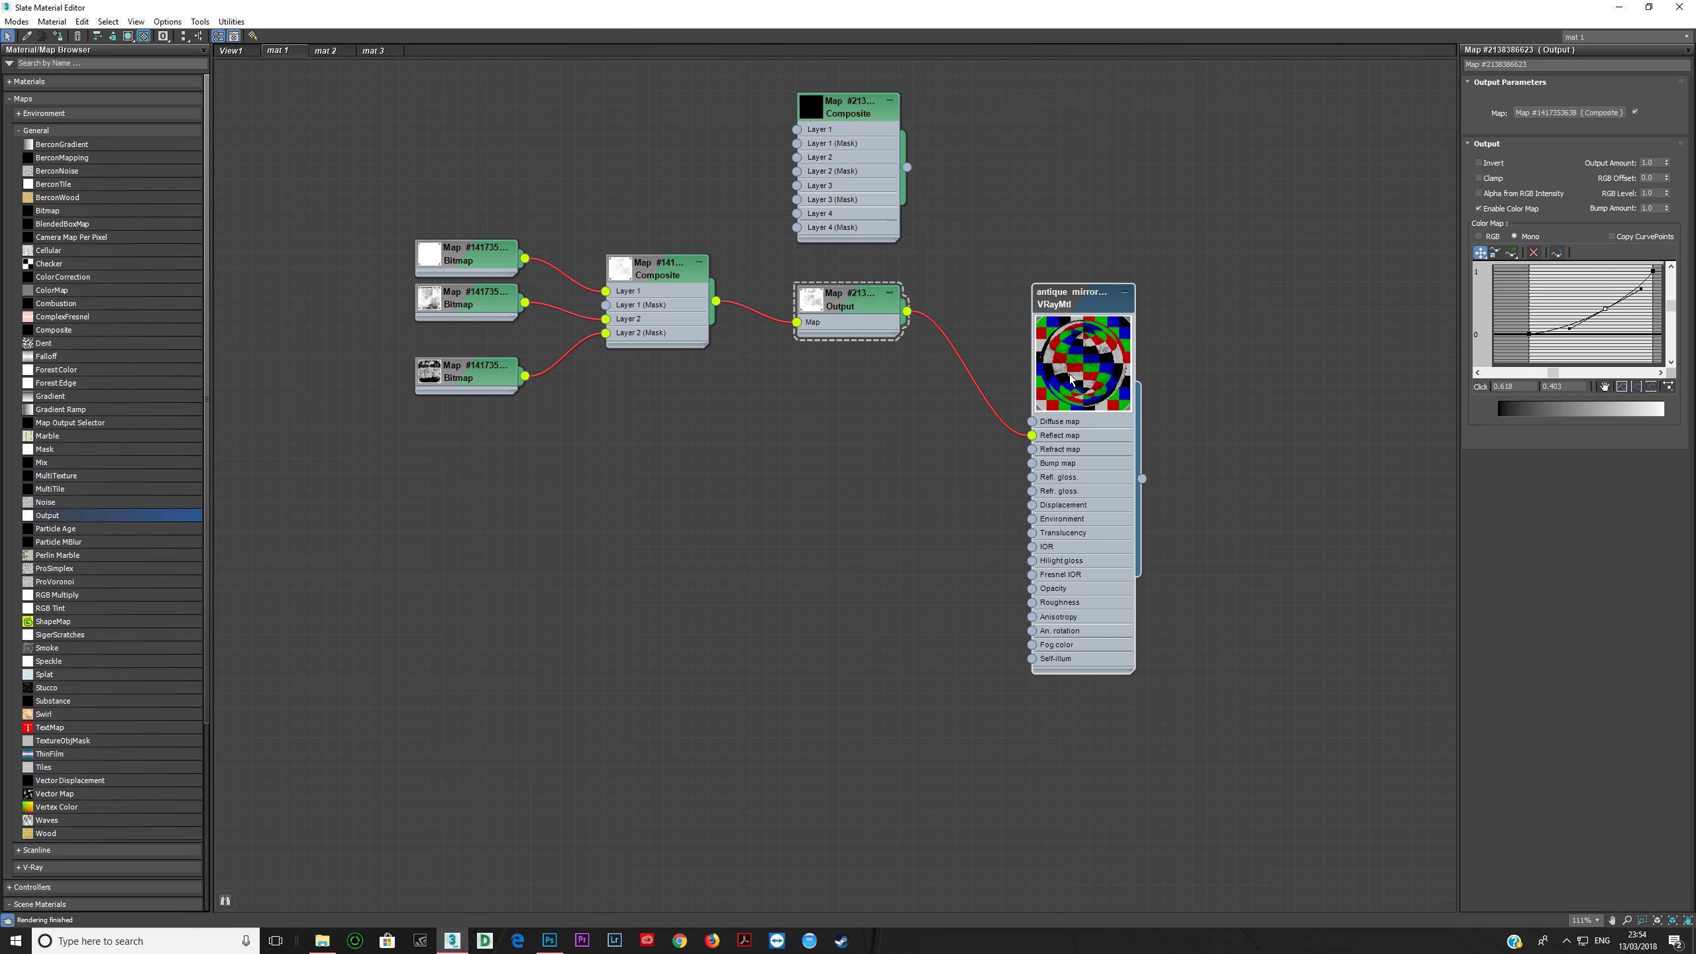
Step: Insert a Color Correction between the tile02heavy001.jpg bitmap and the Composite, with Advanced lightness and an RGB gamma/contrast of 1.91
left_click(427, 305)
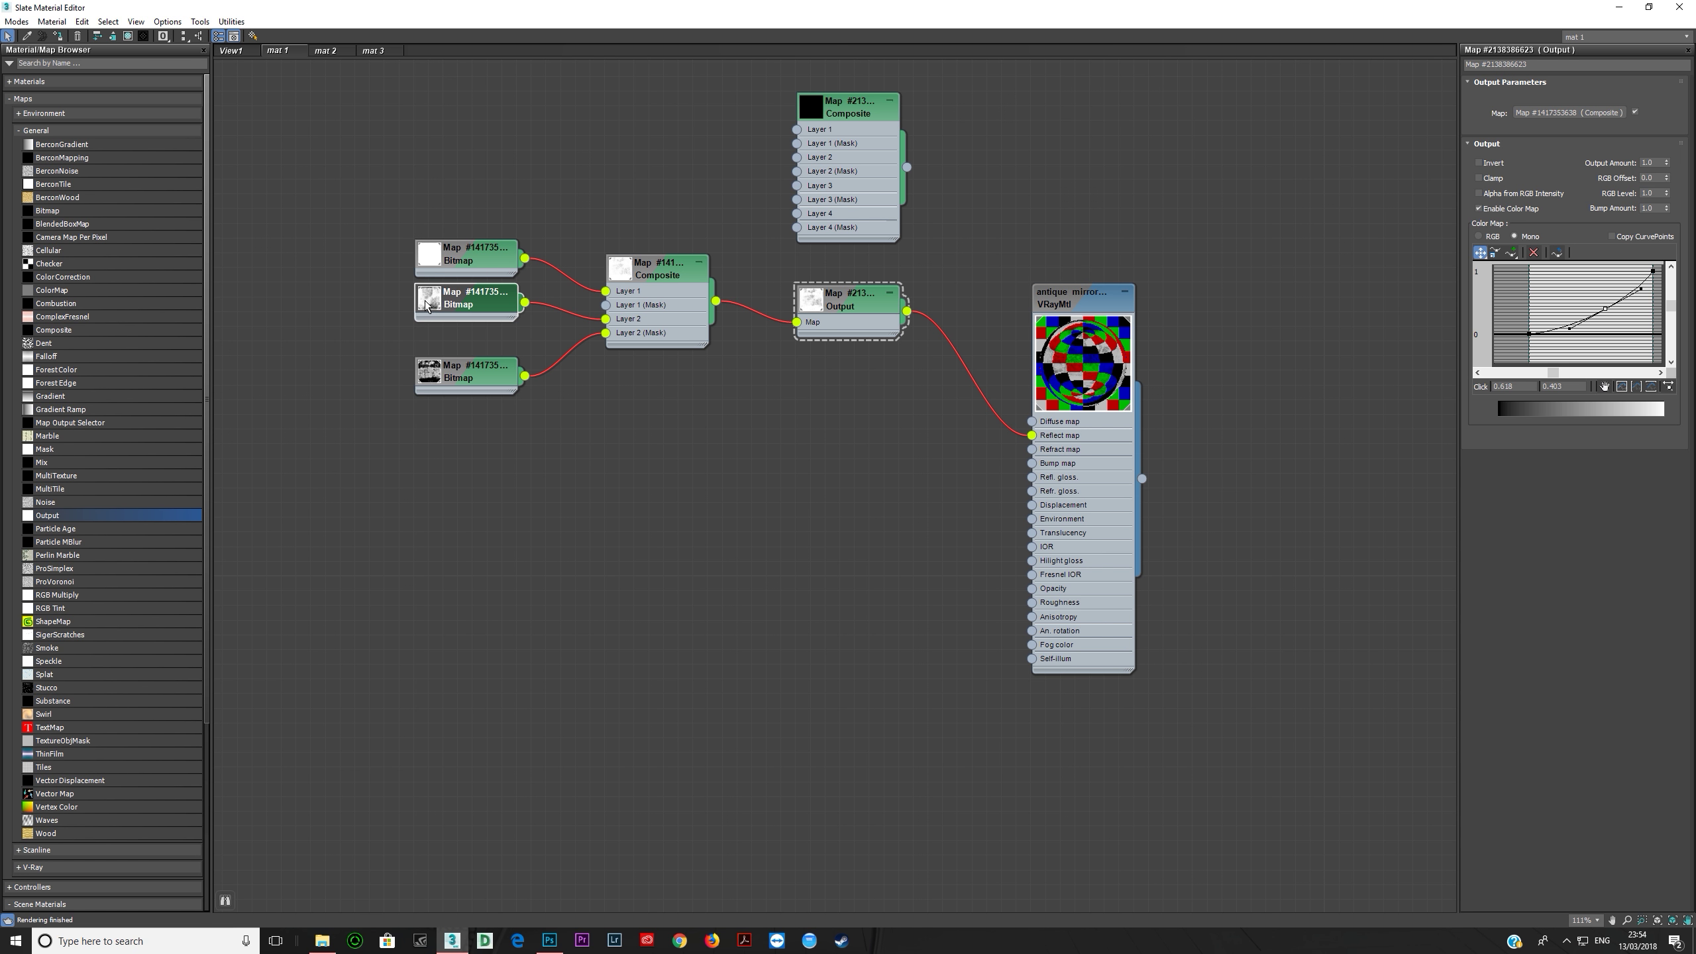
double_click(427, 305)
double_click(473, 347)
left_click_drag(62, 277, 567, 372)
double_click(566, 373)
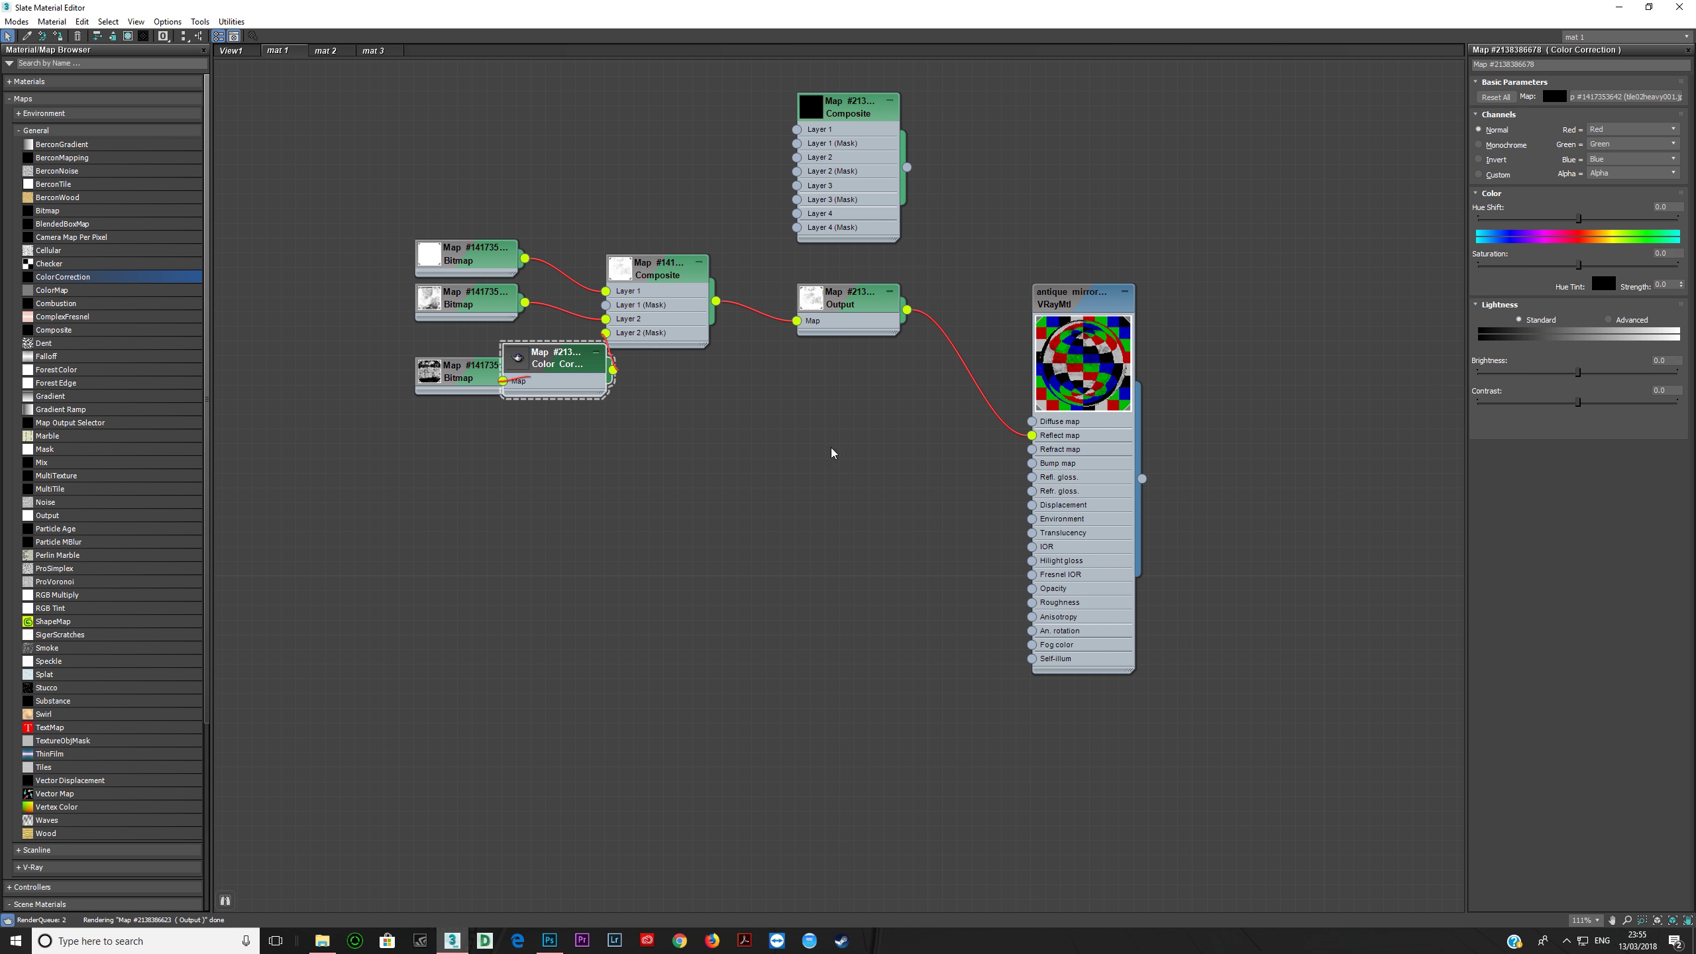
left_click(1607, 320)
left_click_drag(1588, 371, 1589, 414)
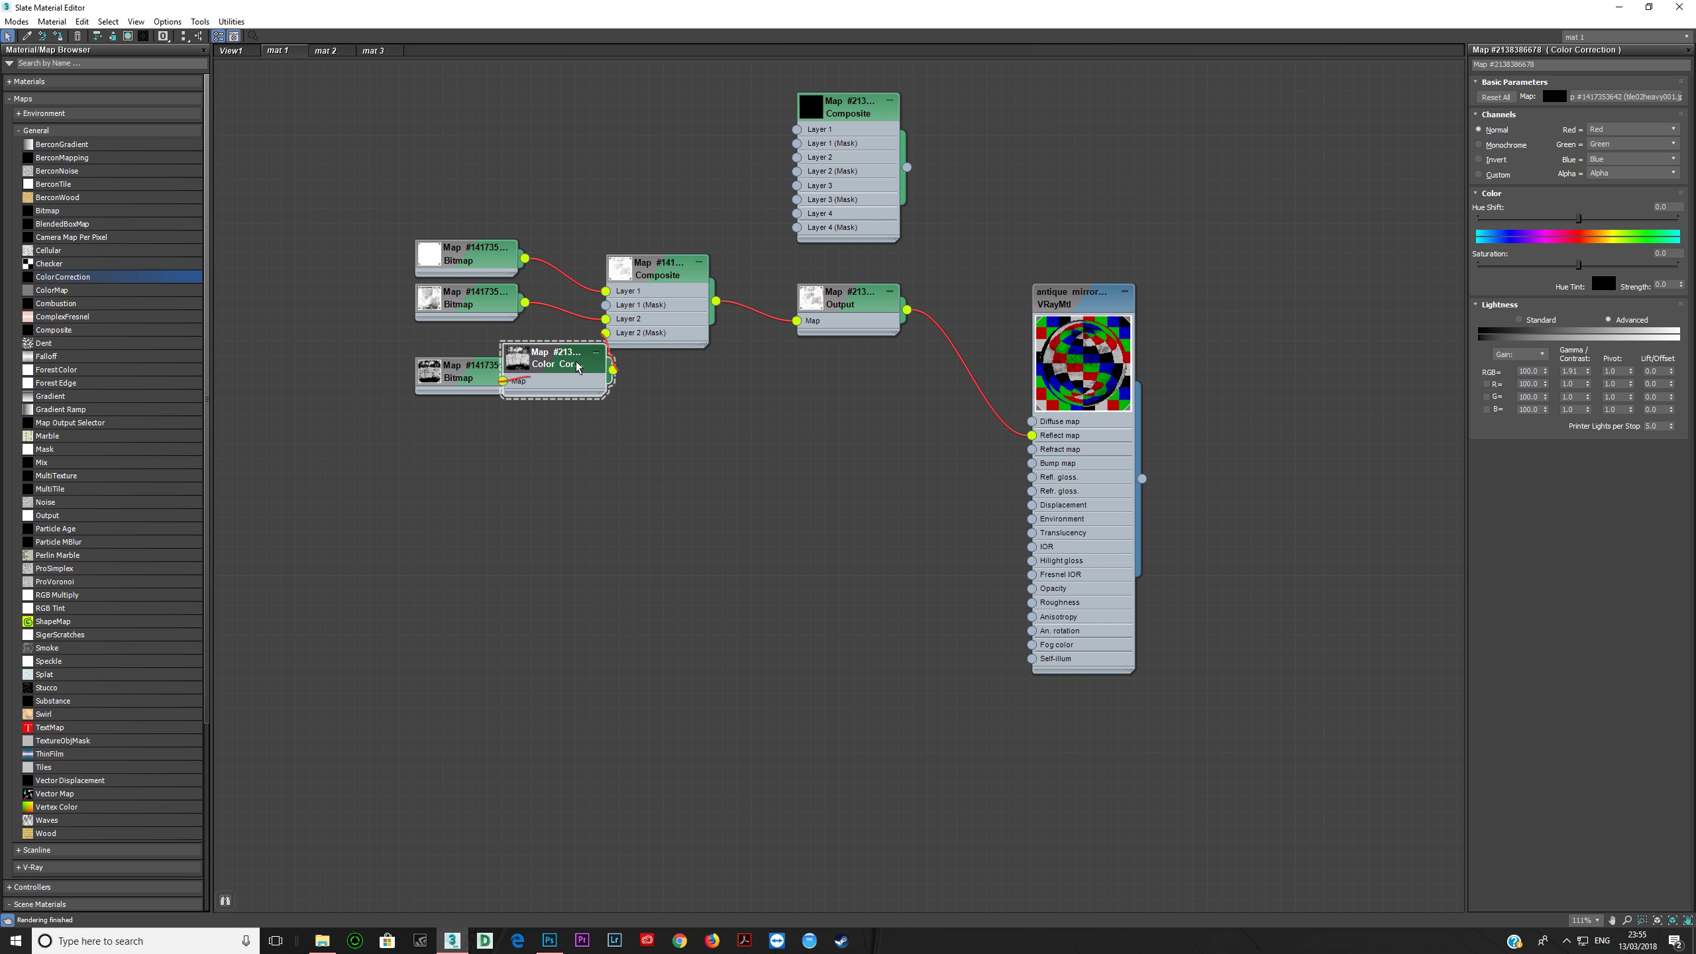
Step: Route the tile04heavy001.jpg bitmap through the Color Correction into the Reflect map and reconnect the lowest bitmap to Layer 2 (Mask)
left_click_drag(518, 360, 725, 403)
left_click_drag(524, 302, 708, 425)
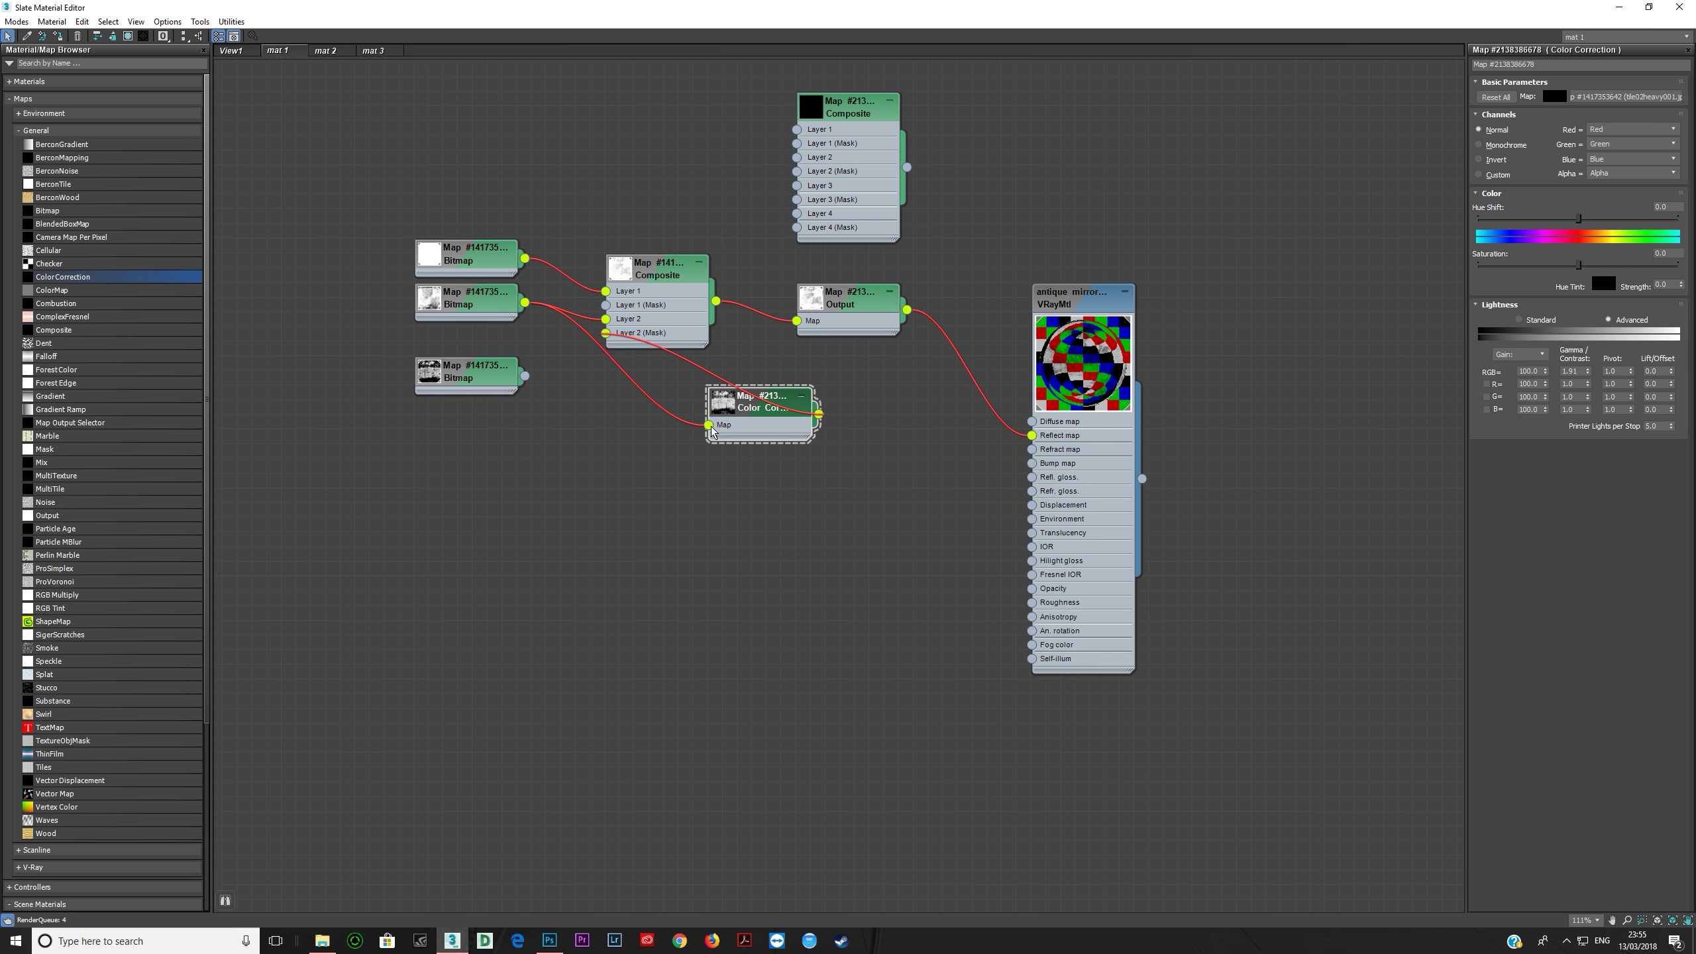
left_click_drag(818, 413, 1032, 434)
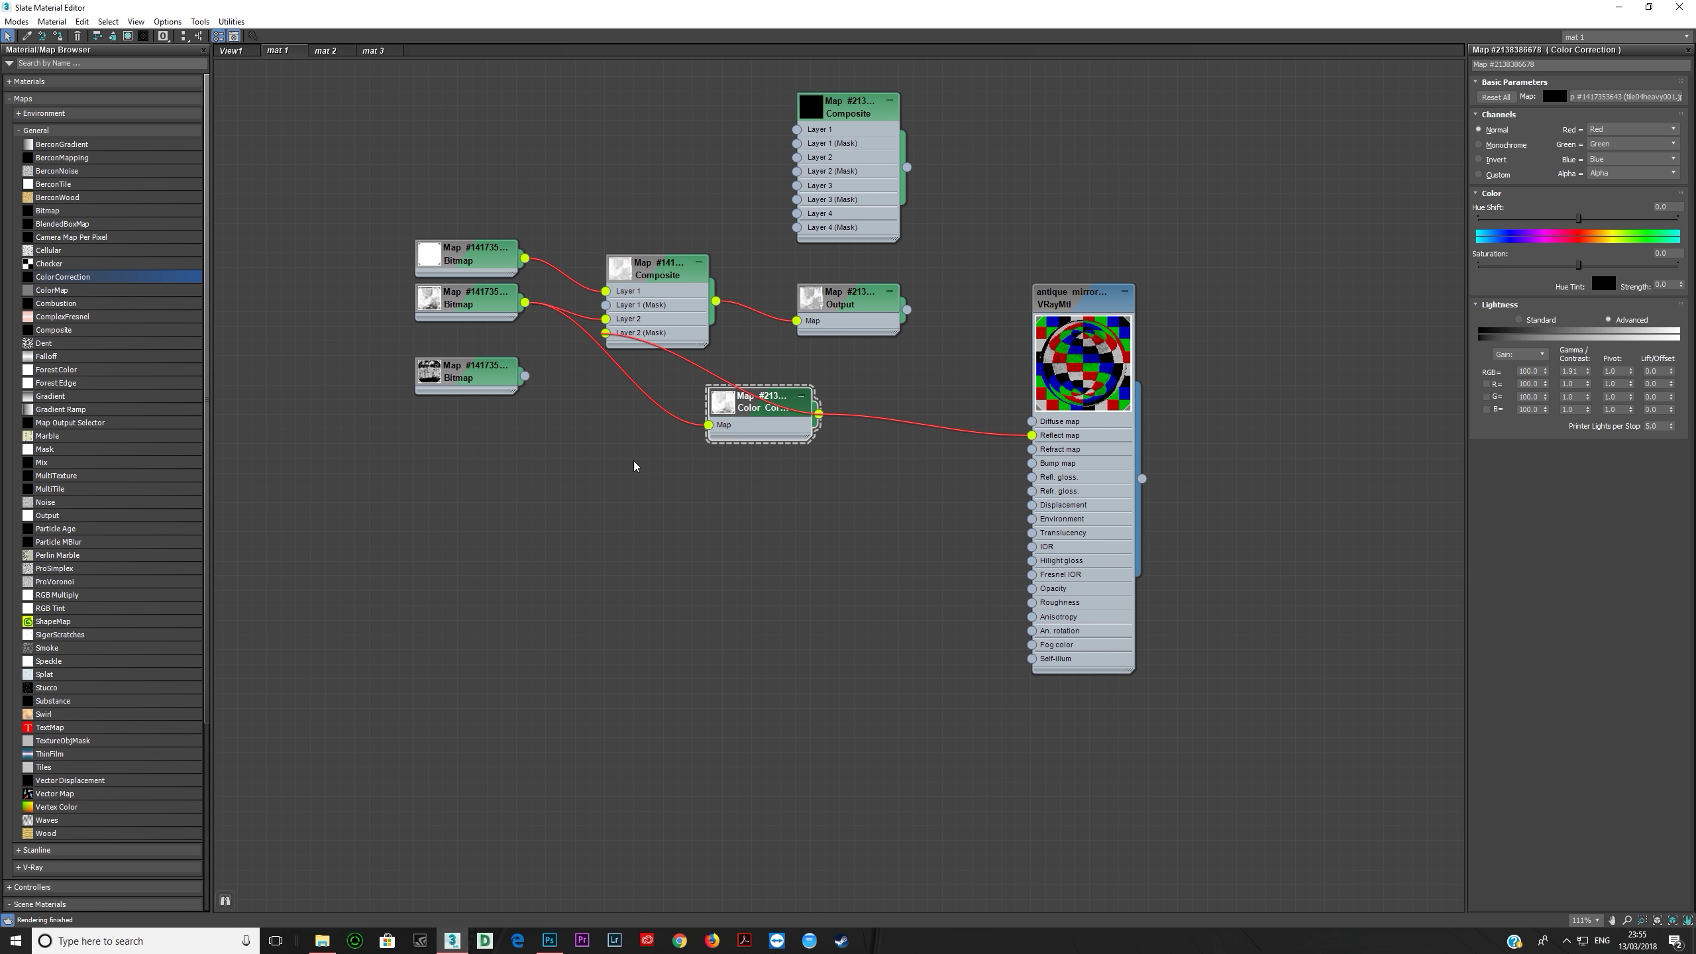
left_click_drag(525, 376, 606, 334)
Step: Expand the Color Correction's preview and vary its RGB gamma/contrast down to about 0.53
double_click(759, 409)
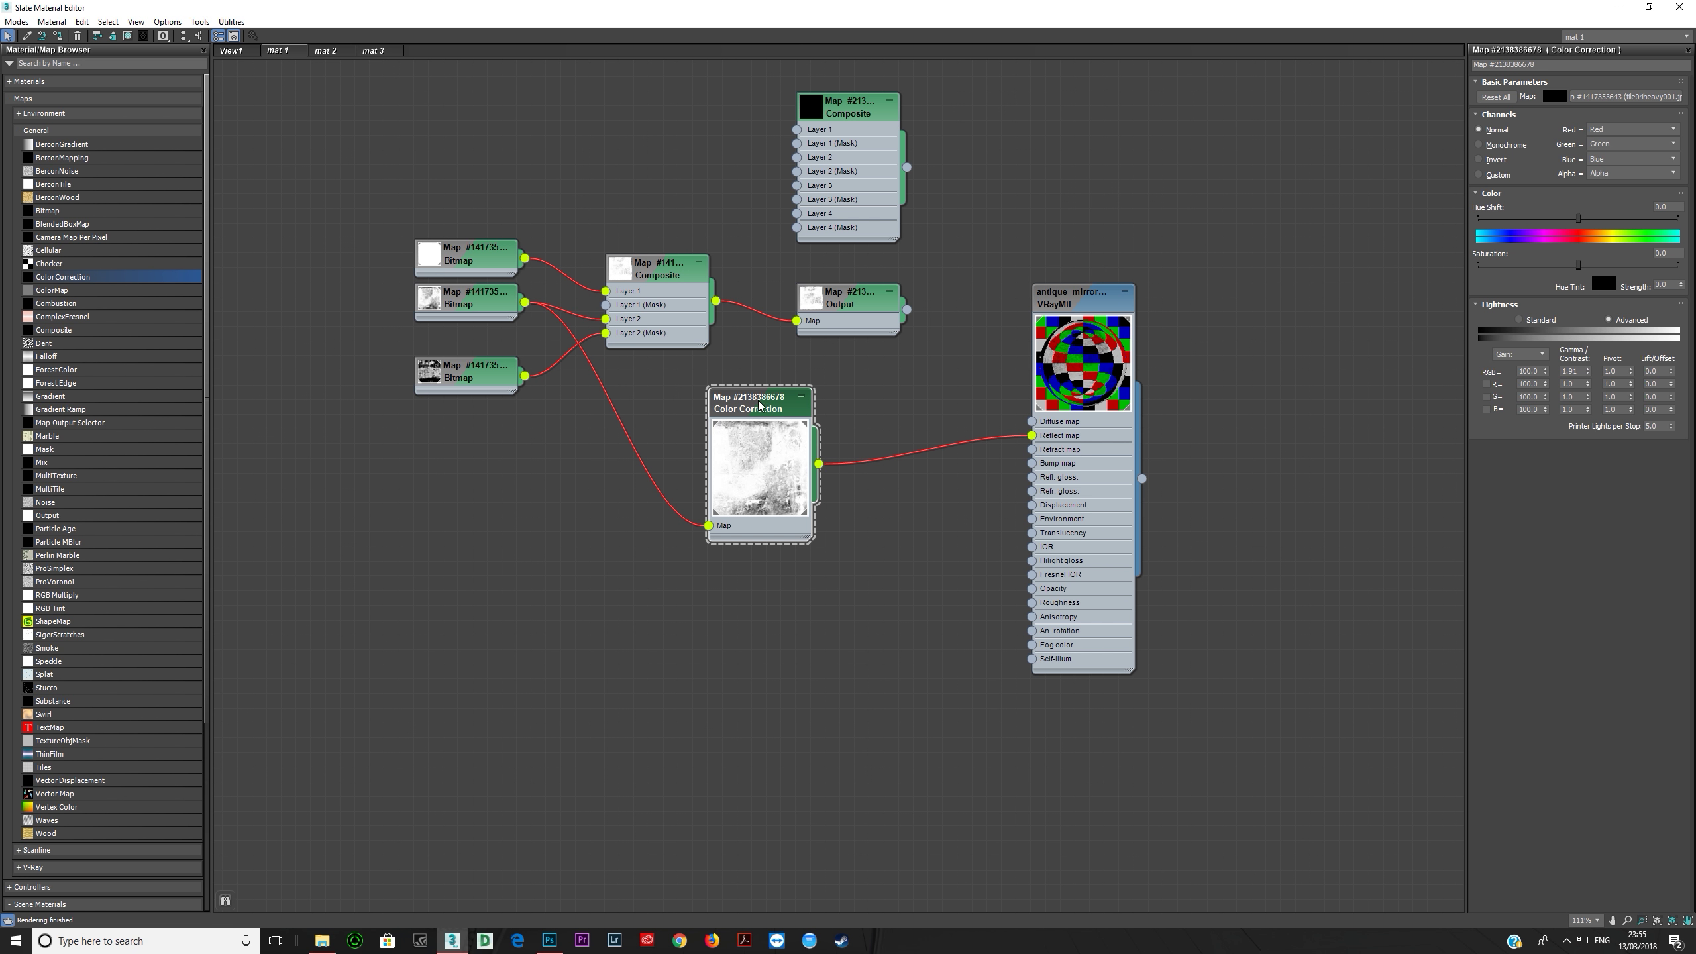
mouse_move(1589, 376)
left_mouse_down()
mouse_move(1595, 410)
mouse_move(1589, 347)
left_mouse_up()
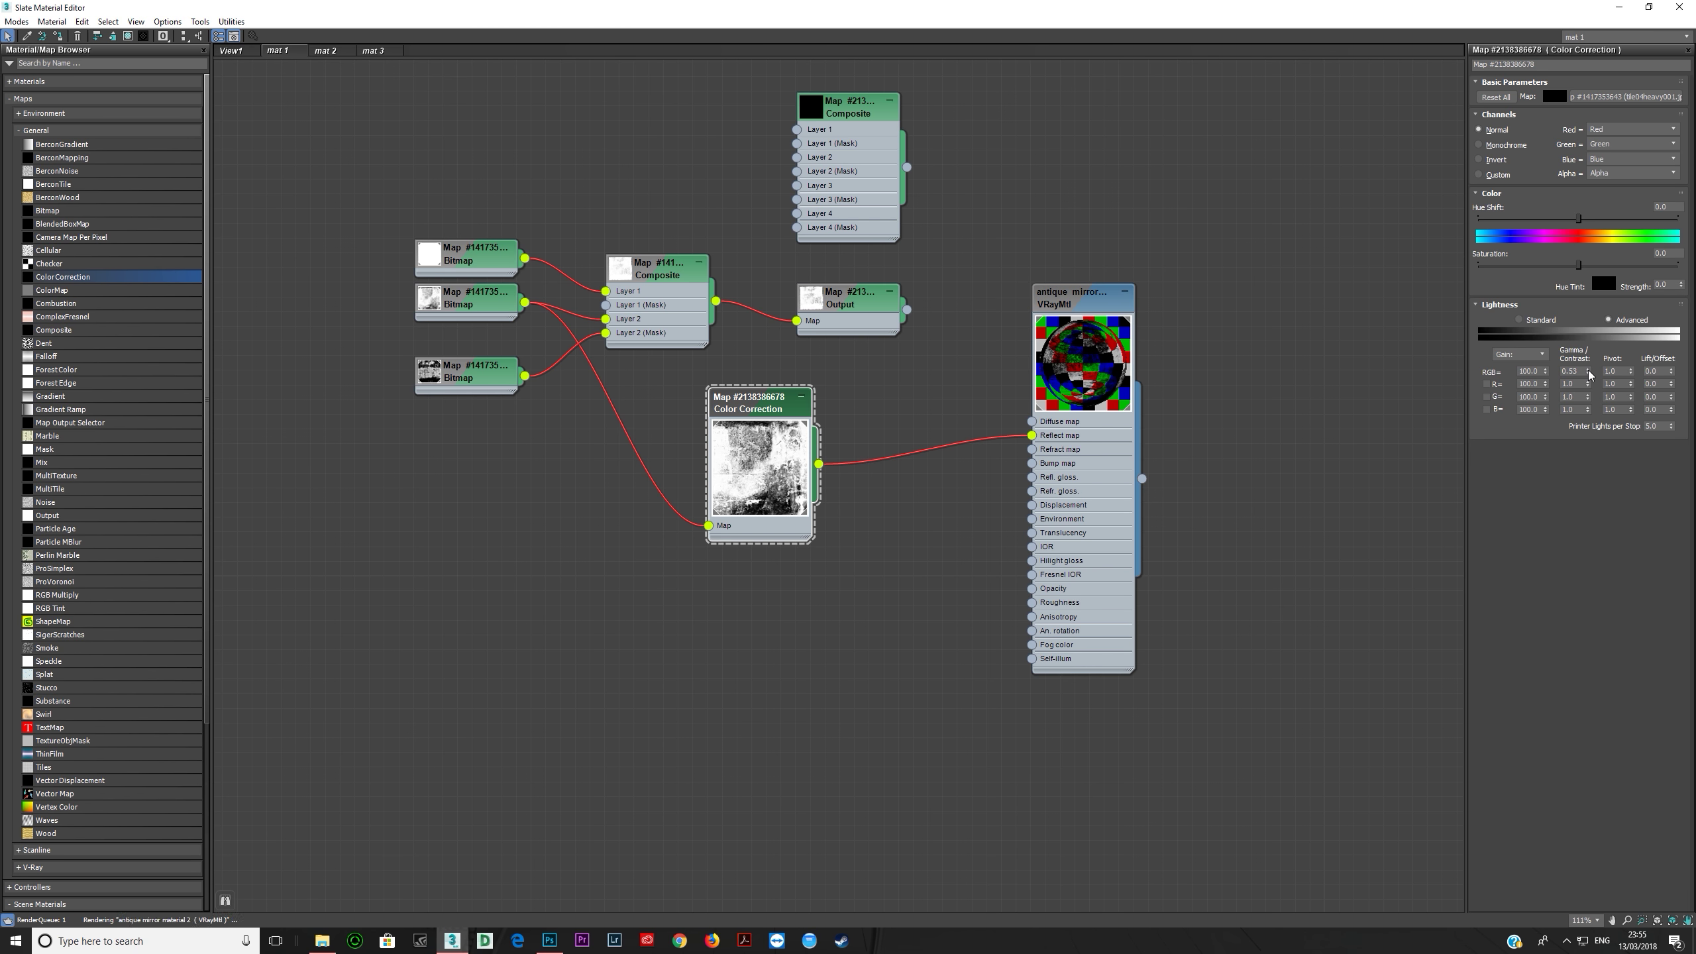
Step: Reconnect the Output map to the material's Reflect map and delete the Color Correction map
double_click(895, 314)
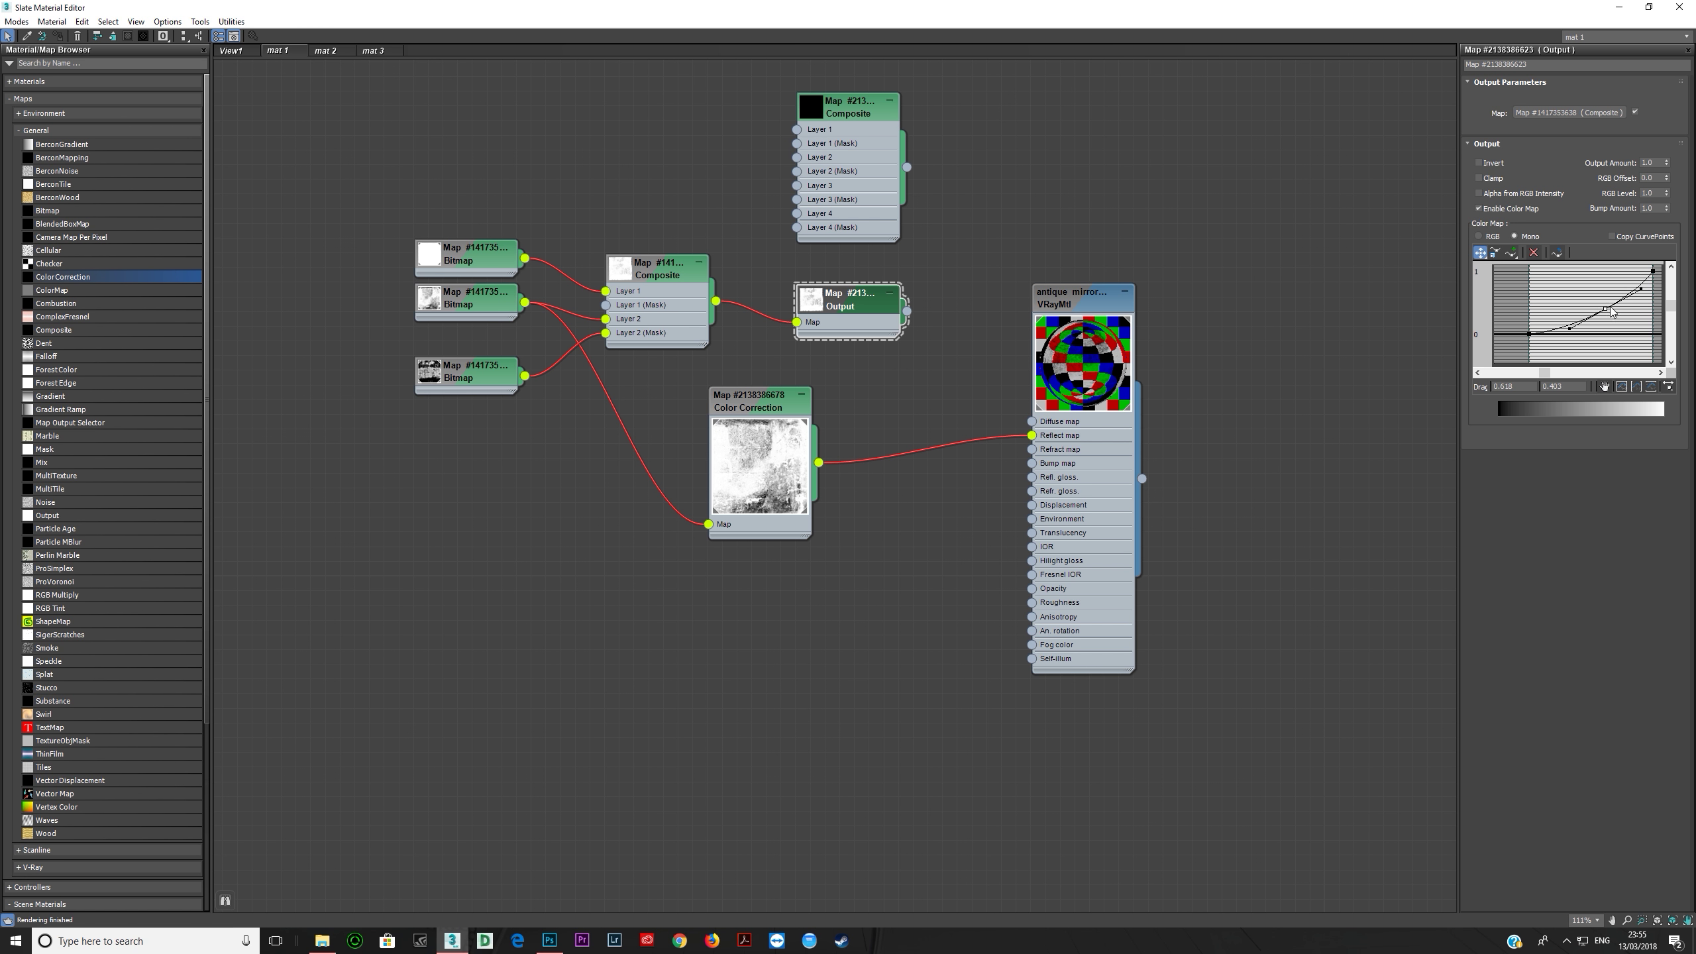
left_click_drag(907, 311, 1031, 434)
left_click(744, 407)
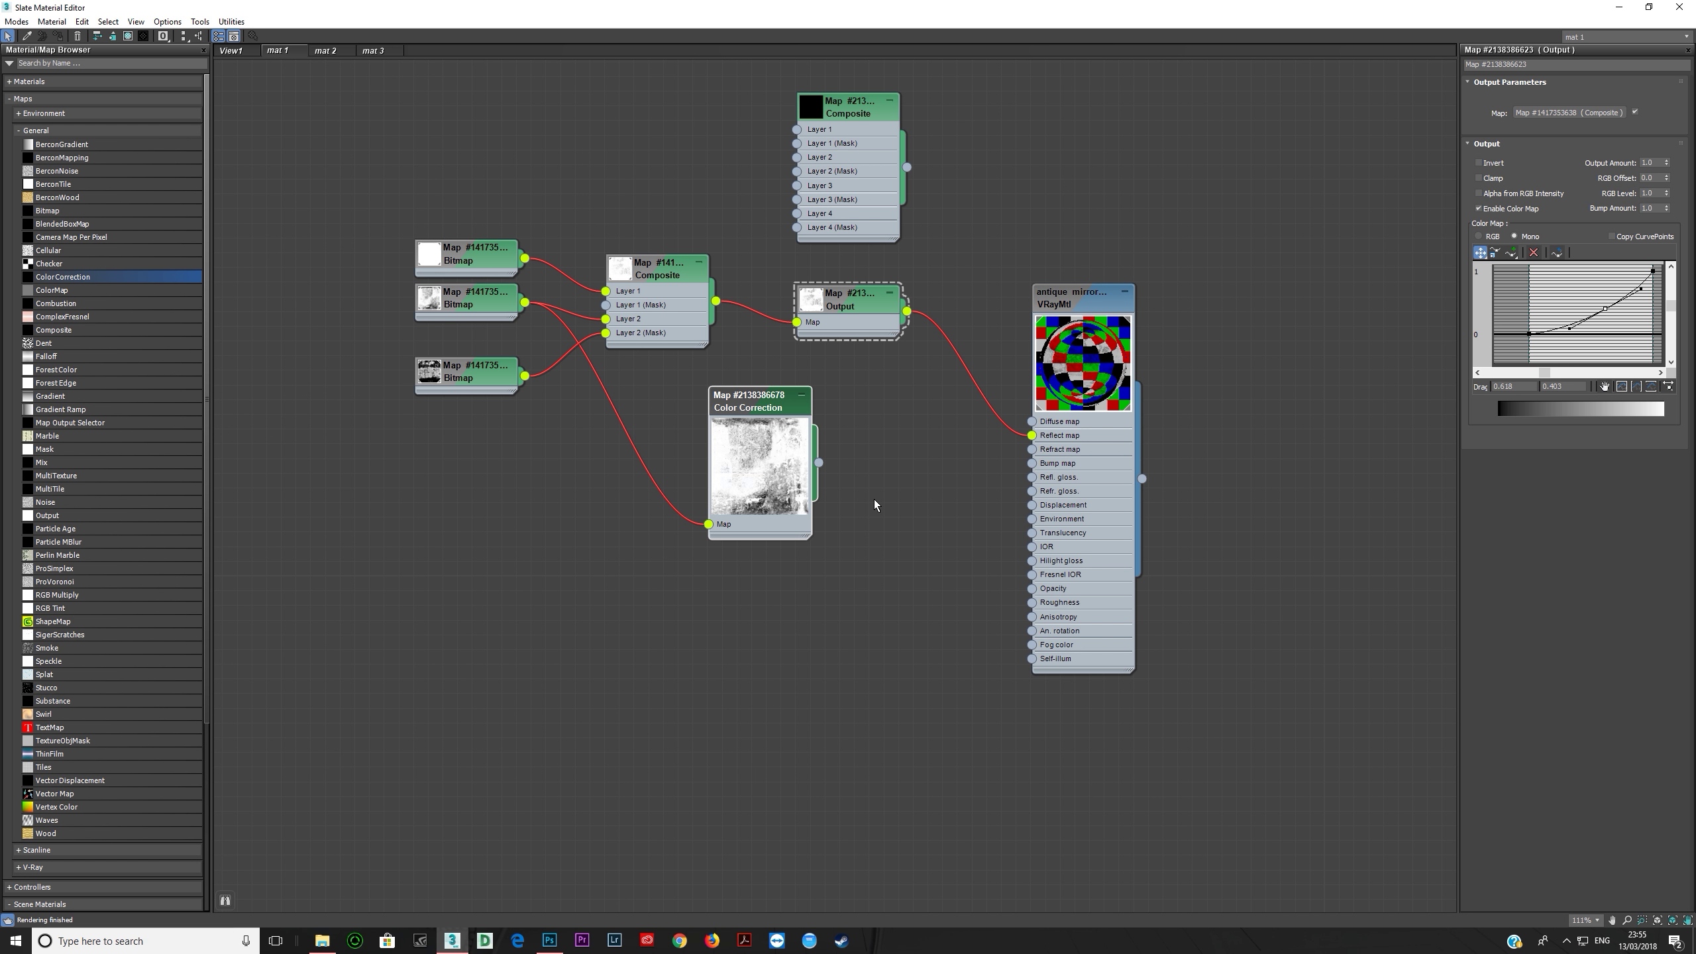
key("Delete")
Step: Tidy the mat 1 graph by moving the lowest bitmap and the antique mirror material upward
left_click_drag(490, 379, 490, 349)
left_click_drag(1137, 408, 1137, 334)
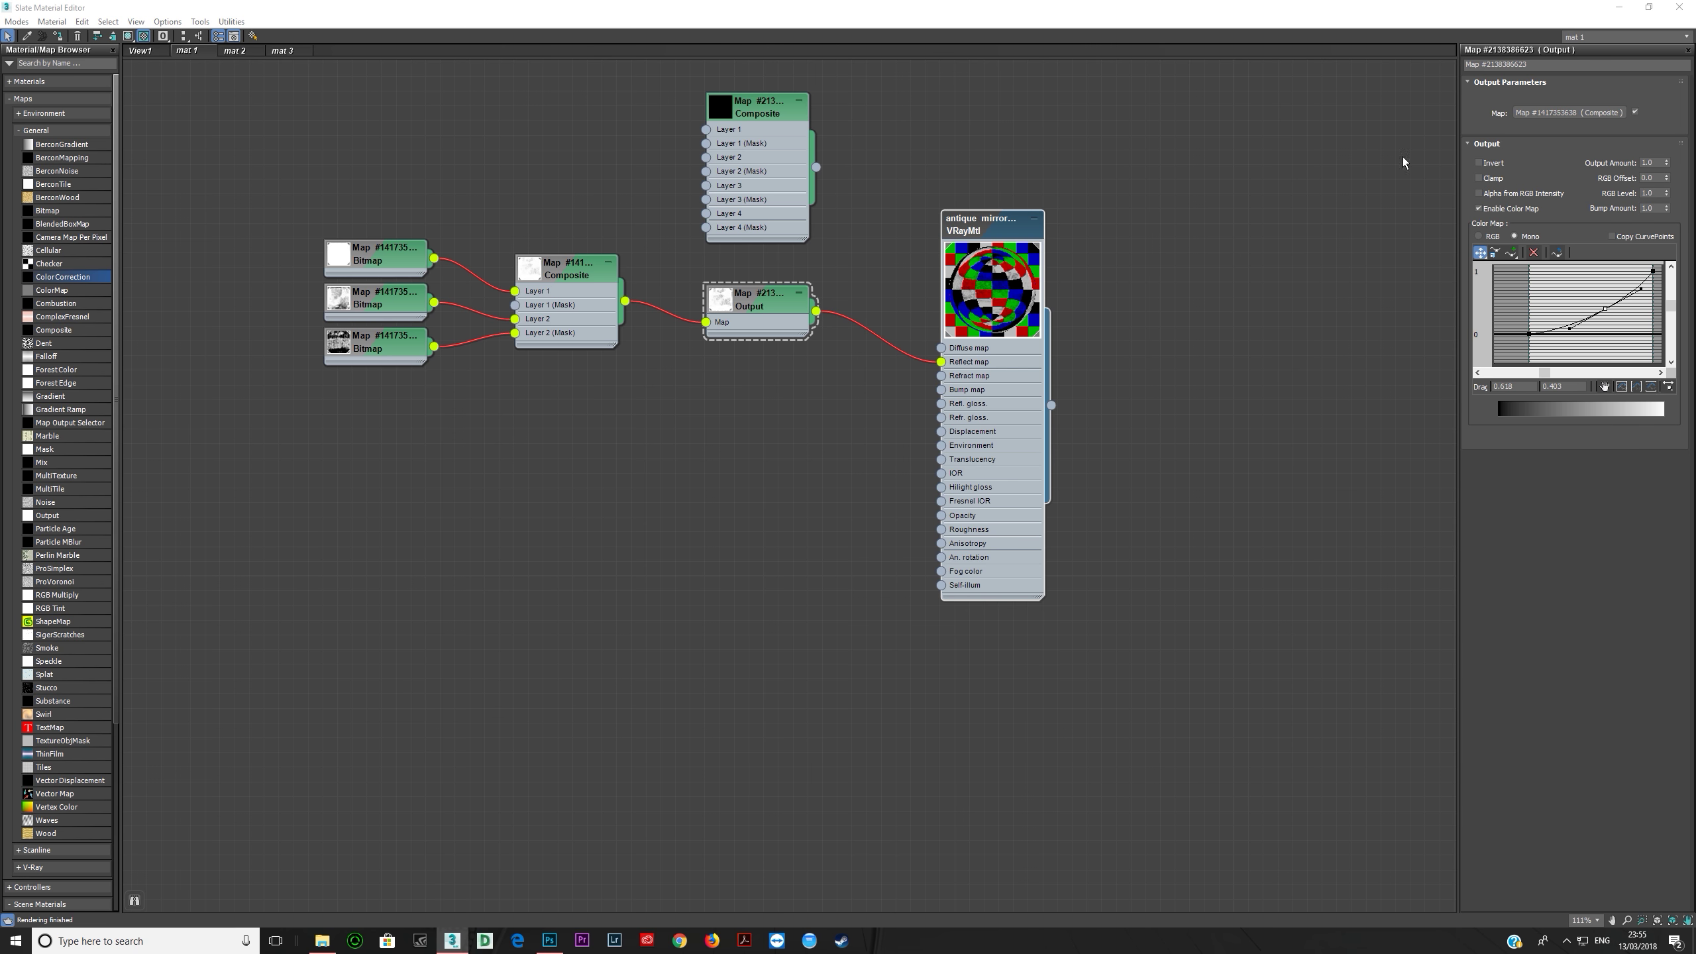
Step: Minimize the Slate Material Editor and switch to Photoshop to view the rendered antique mirrors
left_click(1678, 6)
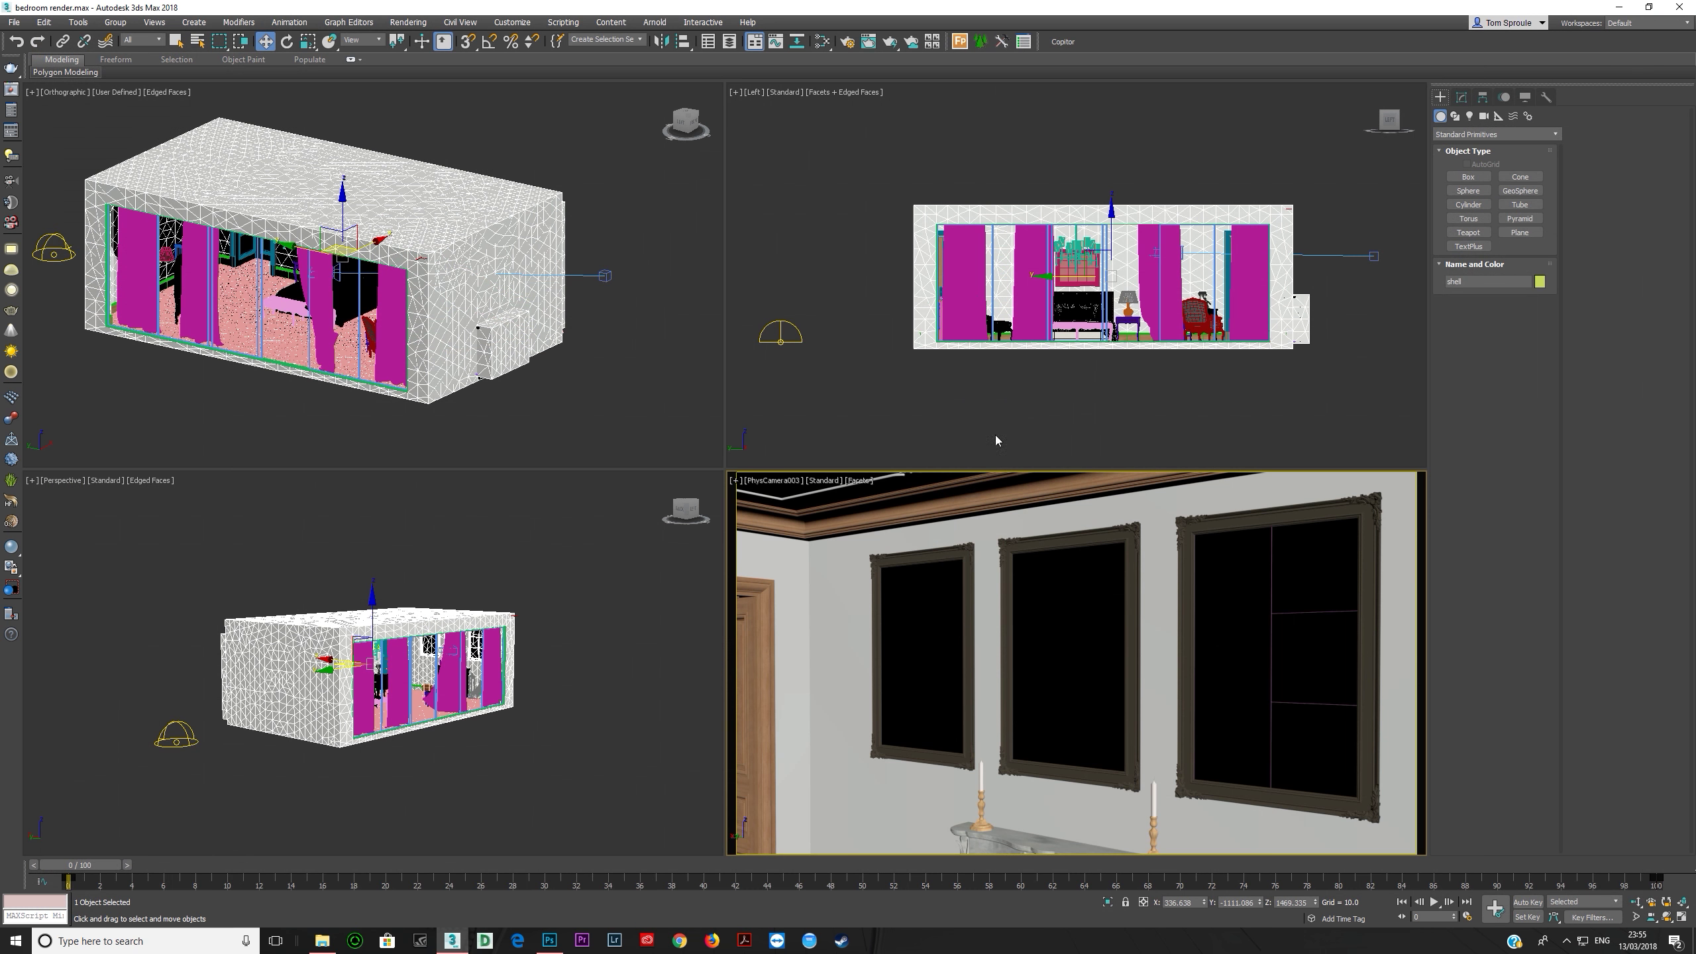
left_click(549, 940)
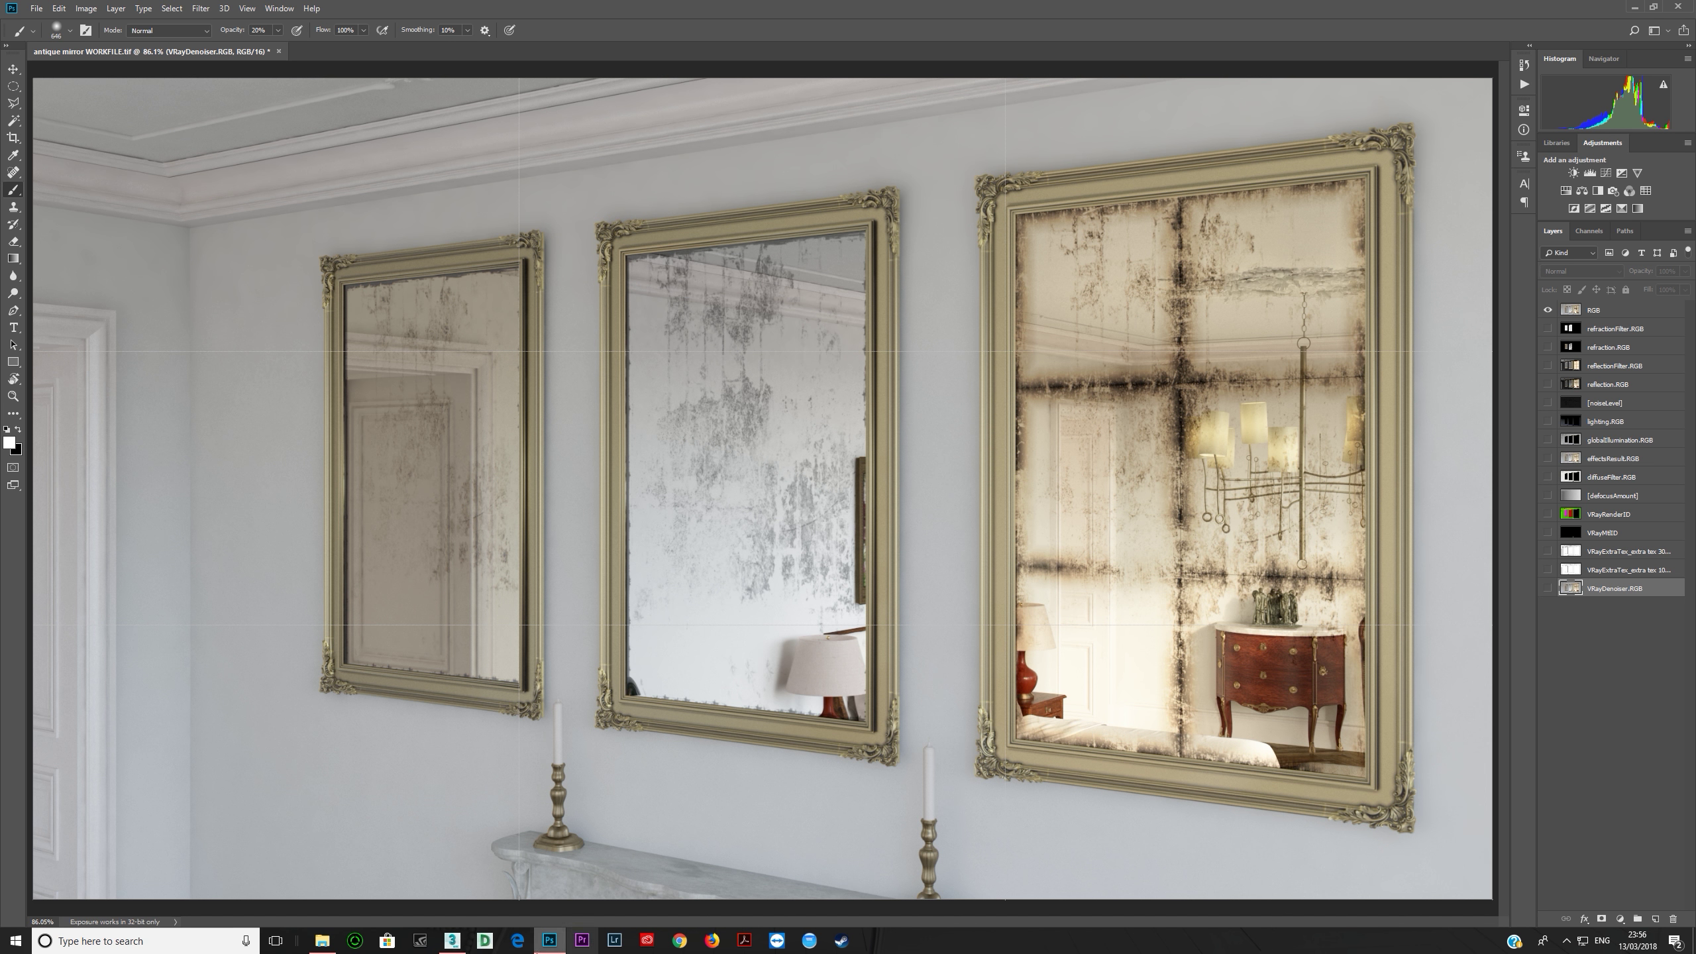
Step: Return to 3ds Max, open the mat 2 view in the Slate Material Editor and enlarge the VRayMtl node's preview
left_click(452, 940)
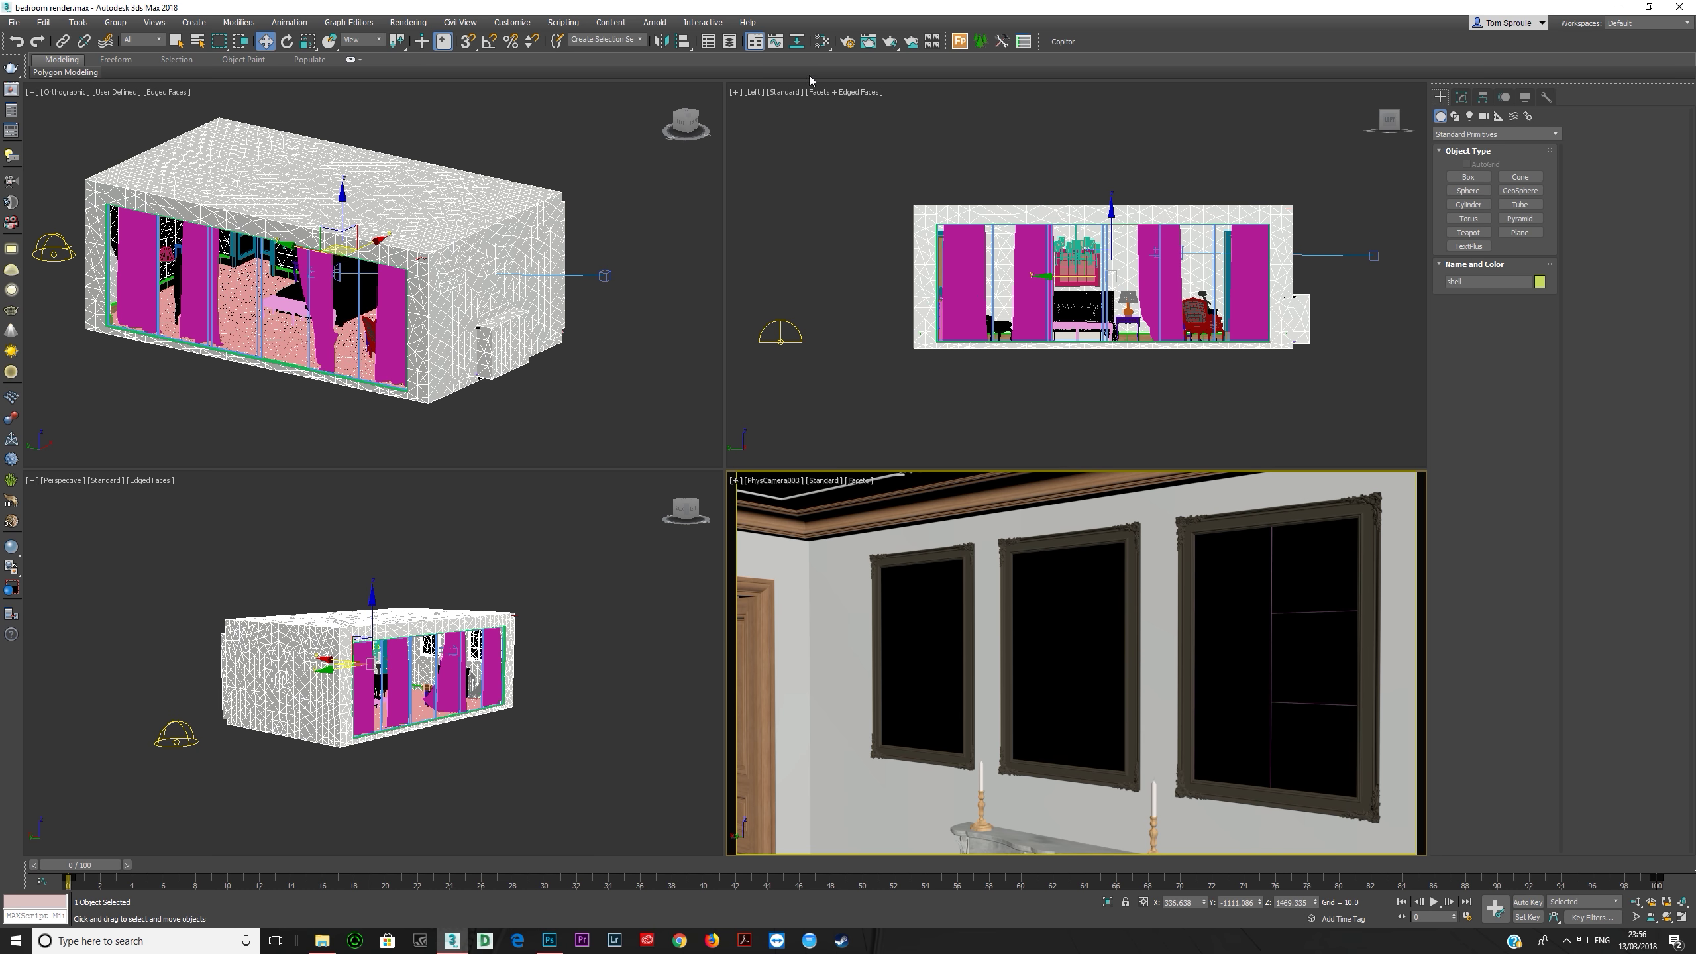
left_click(822, 44)
left_click(234, 50)
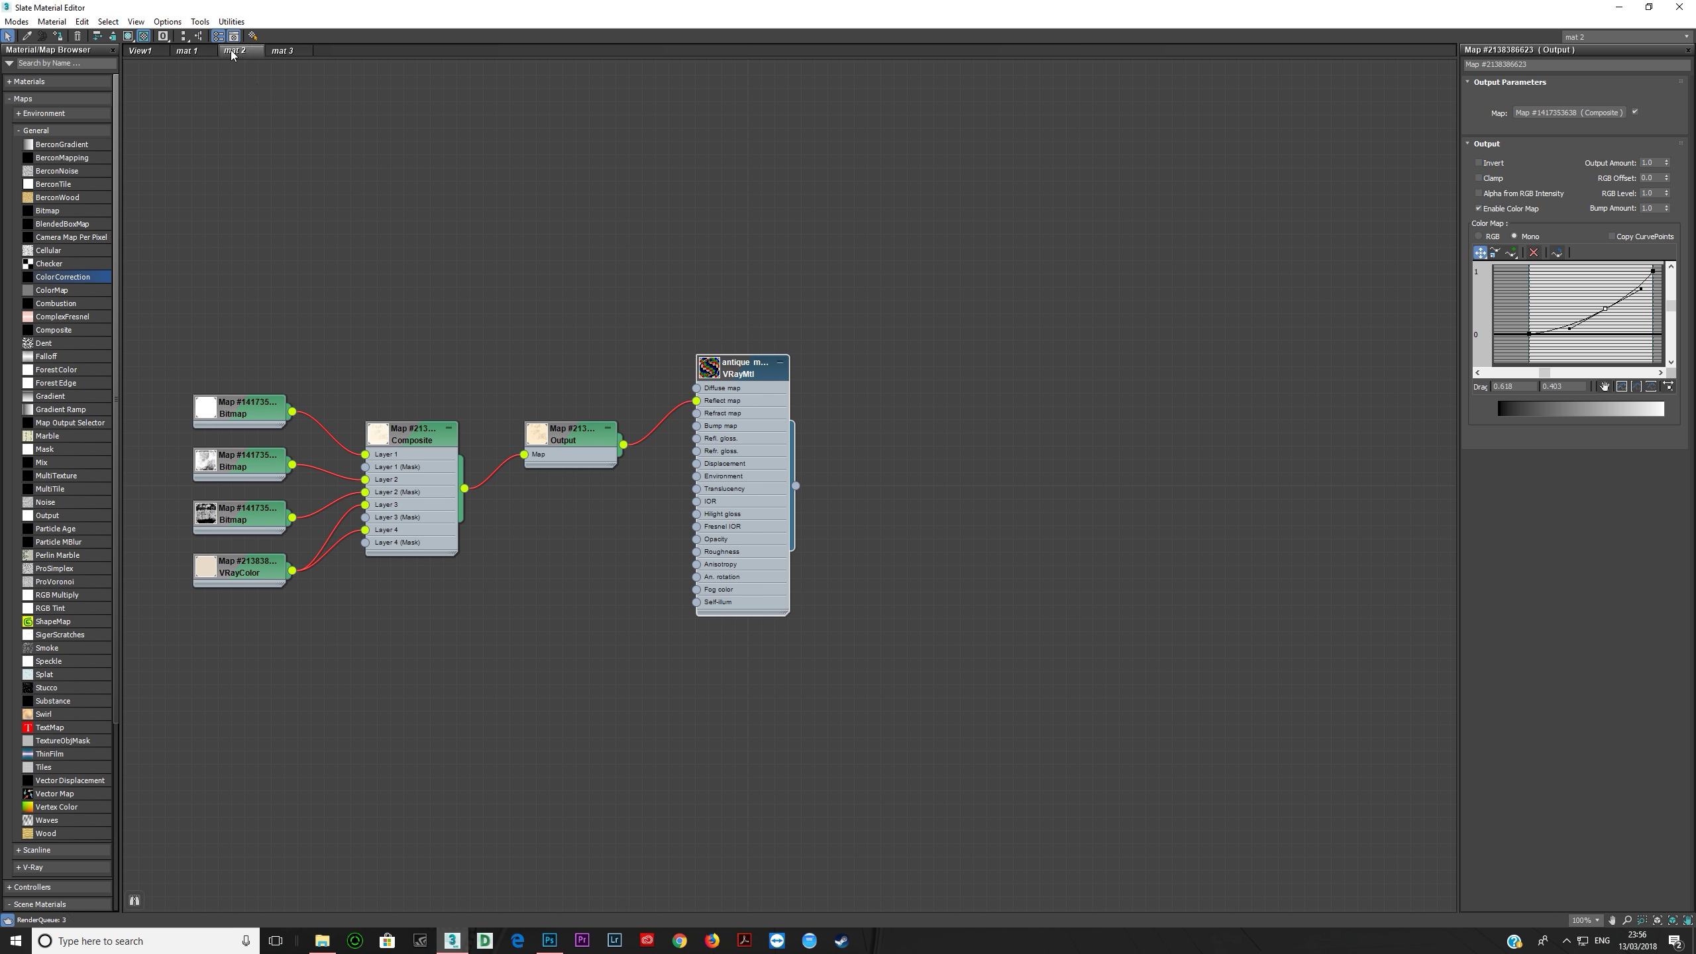
middle_click_drag(414, 304, 755, 346)
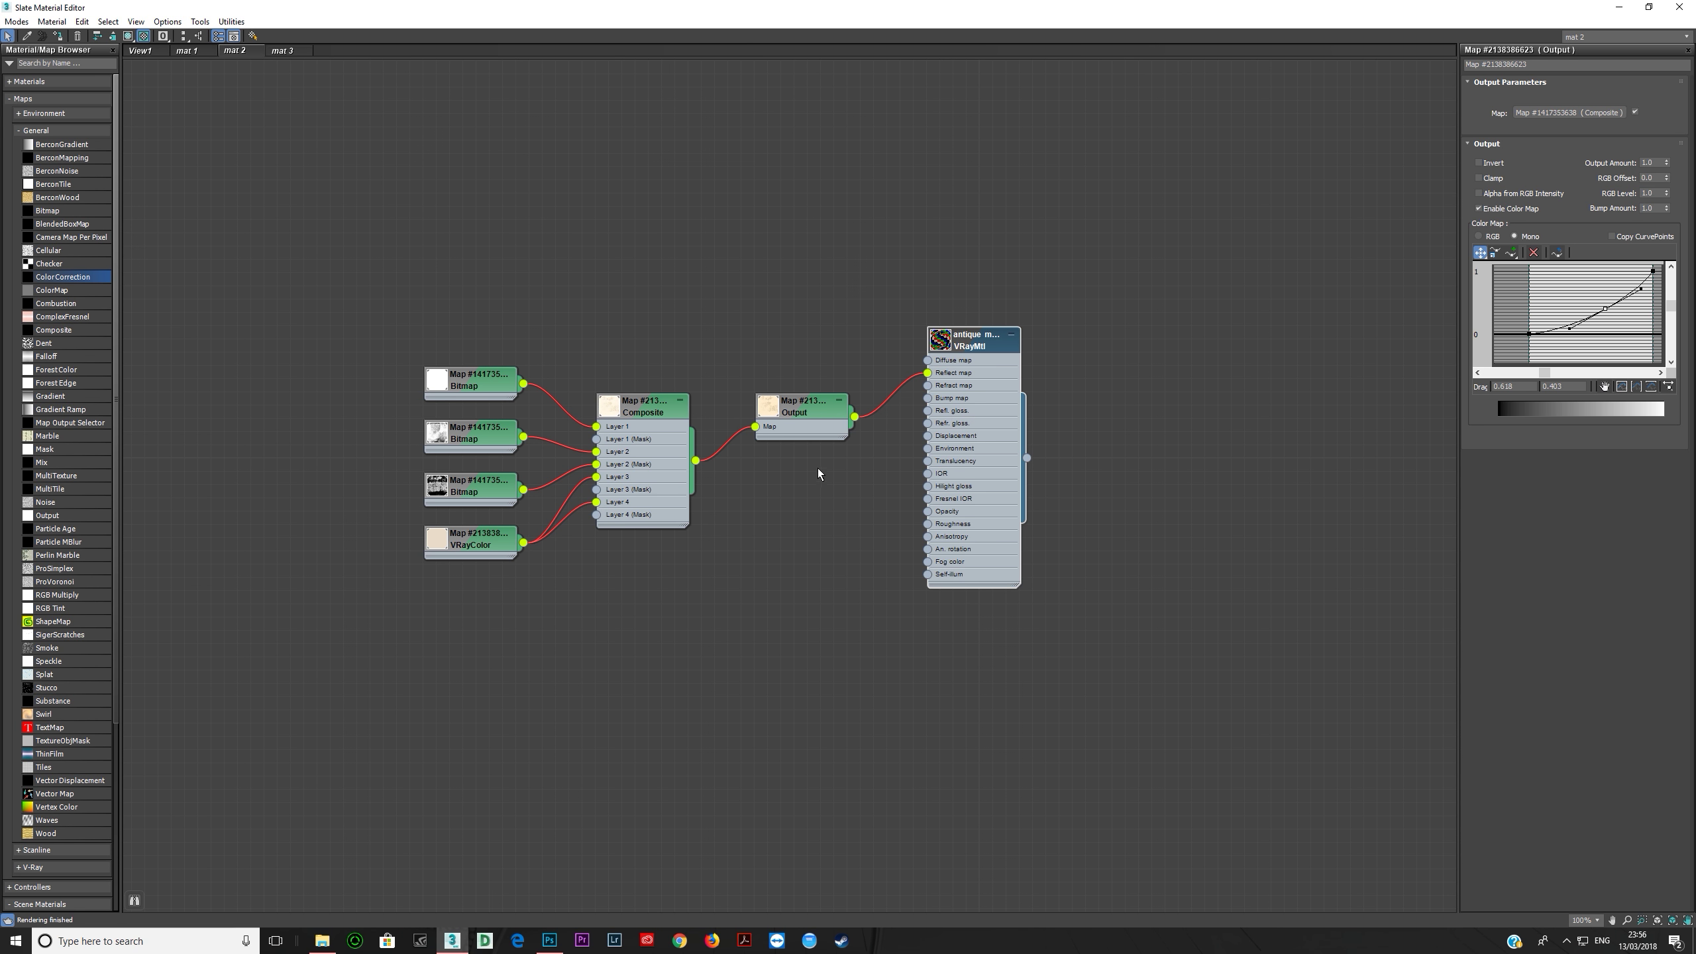
left_click_drag(980, 431, 980, 469)
double_click(953, 408)
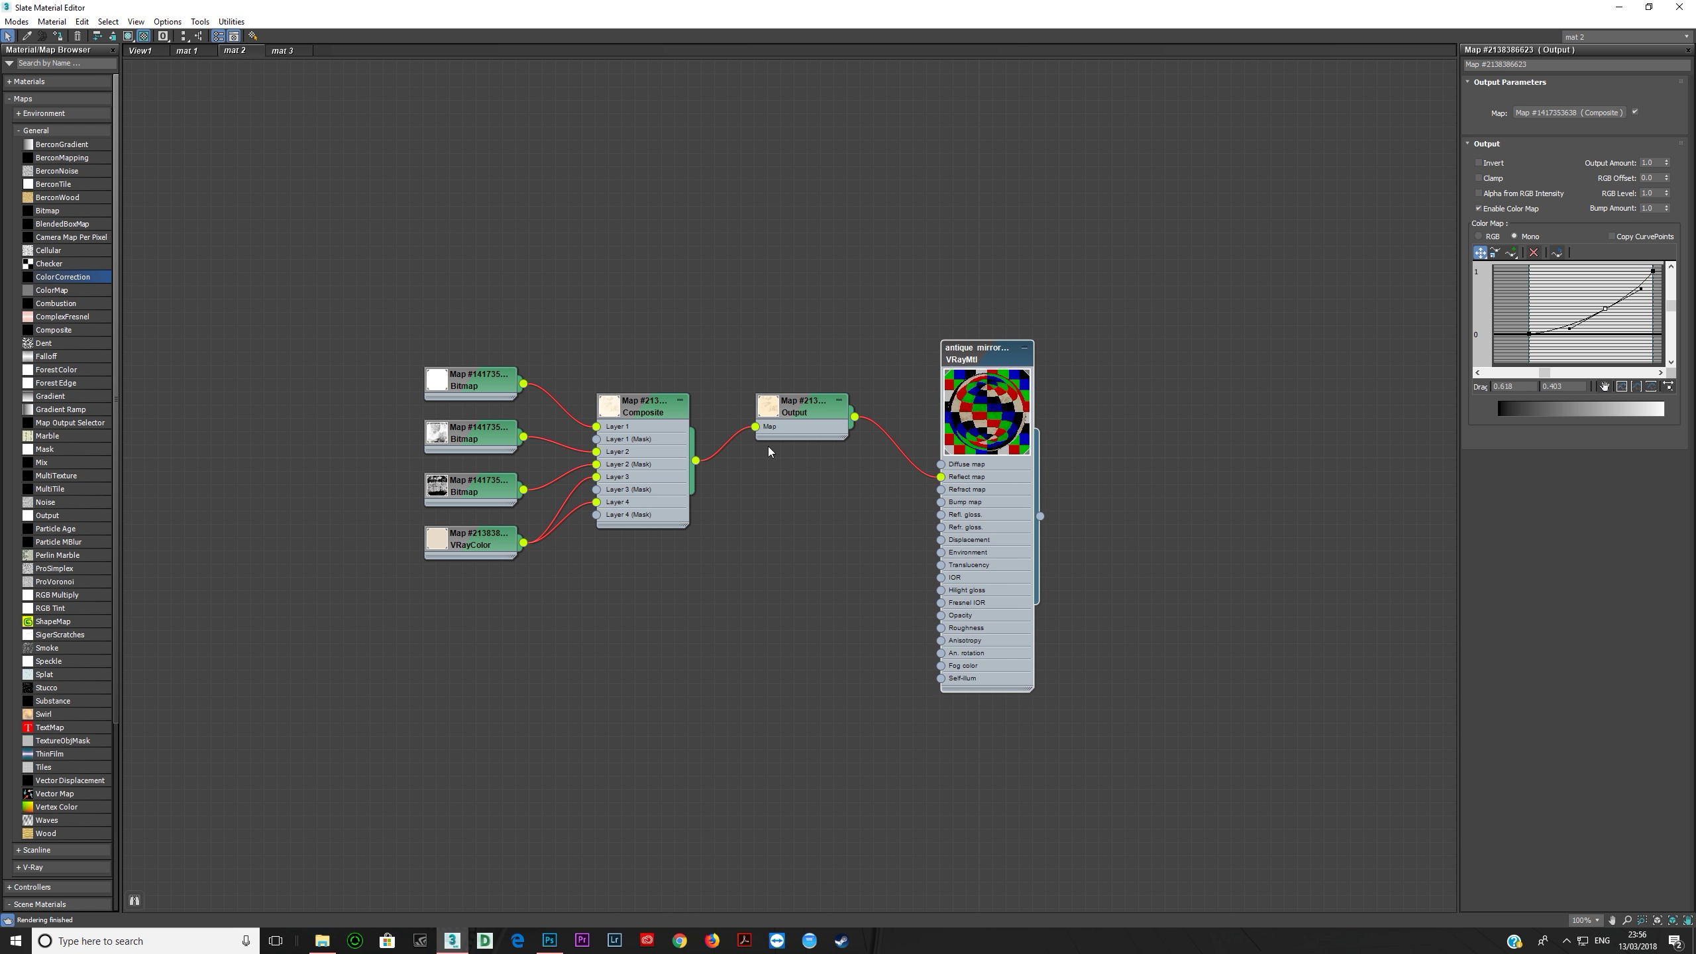
Step: Examine the Layer 1 bitmap's source image and the parameters of the tile04heavy001.jpg and tile02heavy001.jpg bitmaps
double_click(485, 389)
left_click(1649, 282)
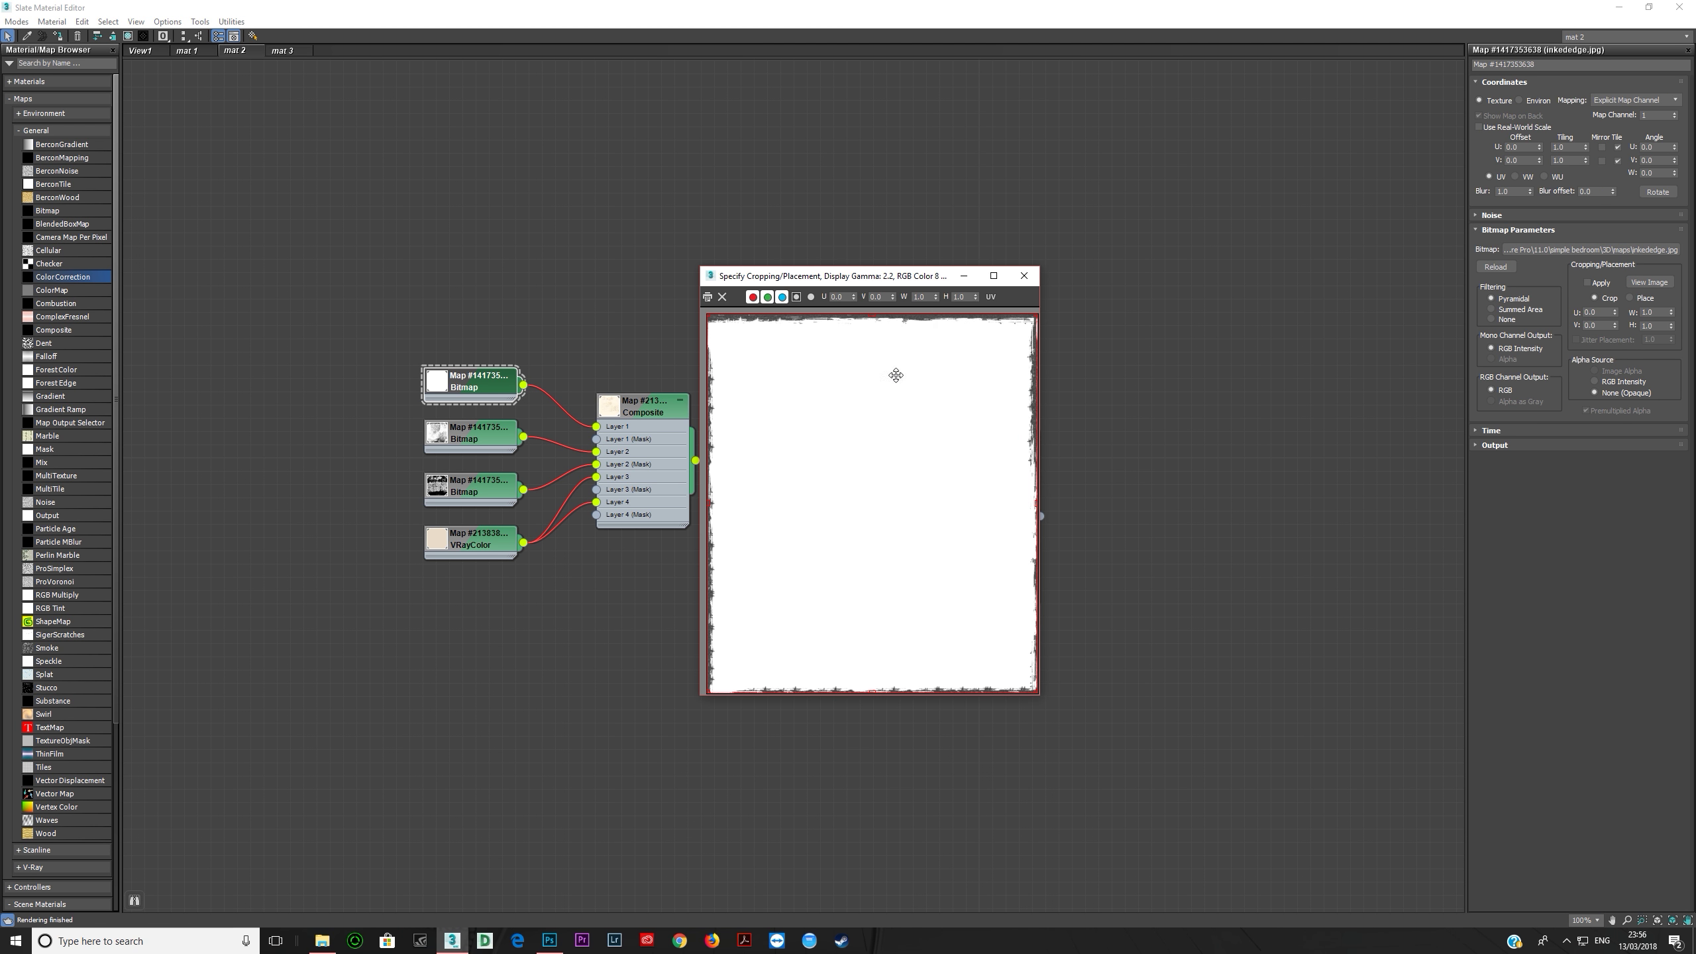
left_click(1023, 275)
double_click(437, 439)
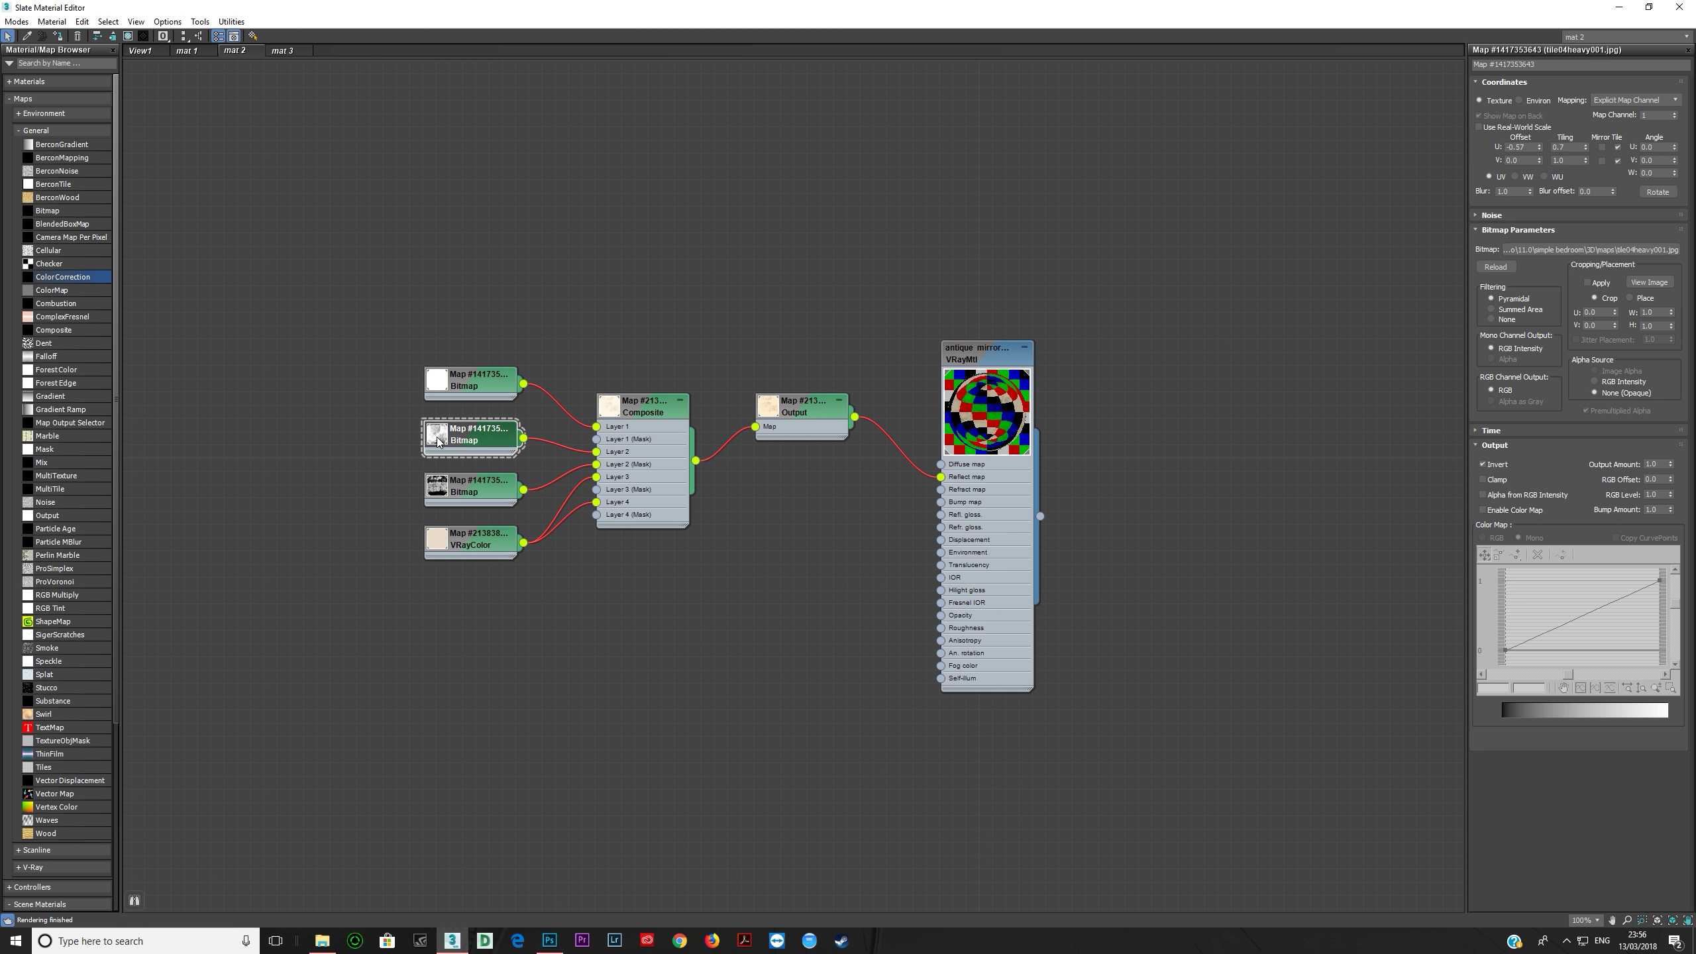
double_click(465, 497)
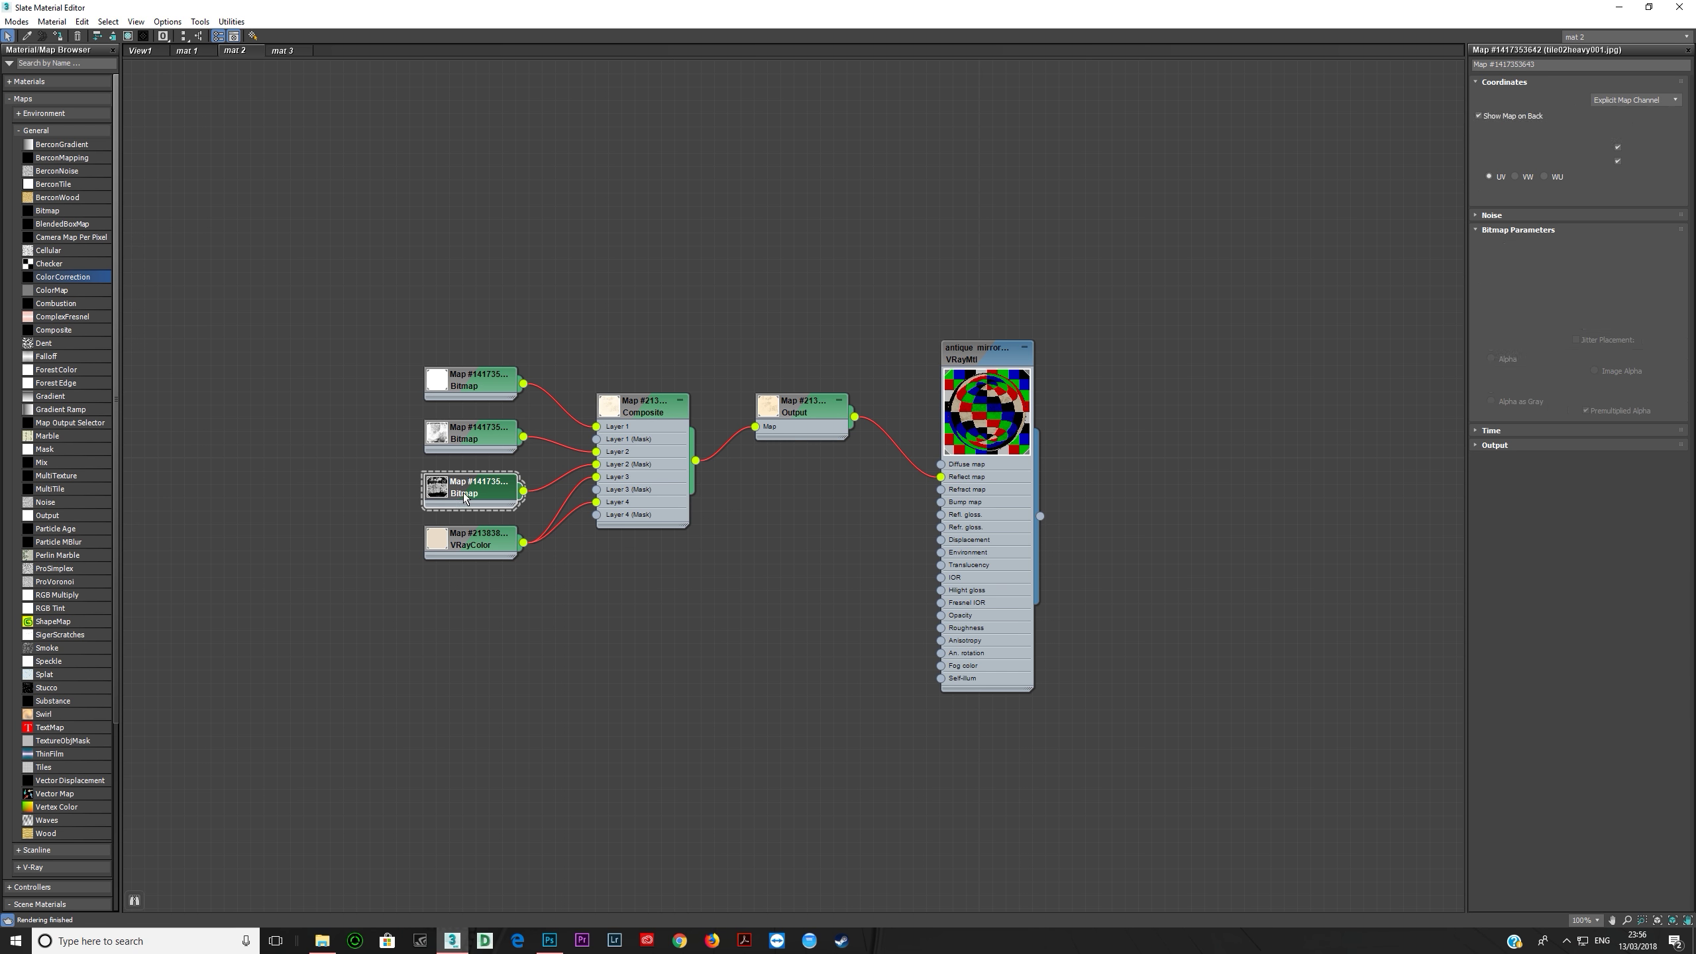
double_click(465, 498)
double_click(465, 502)
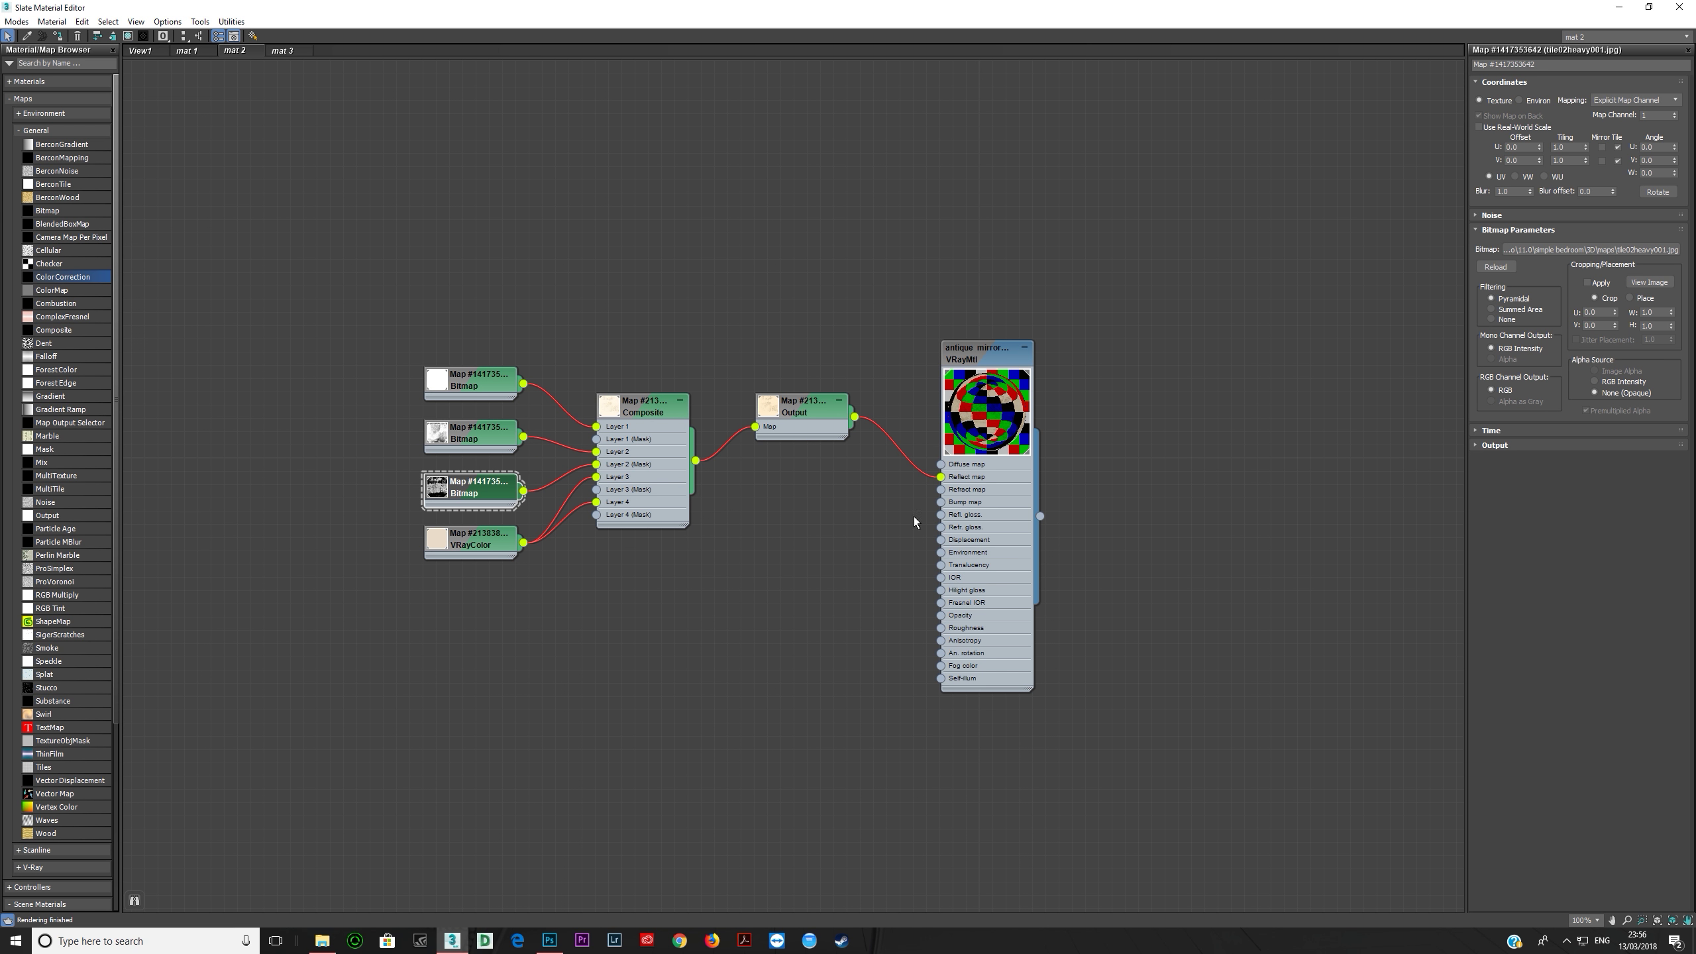
Step: Switch back to Photoshop to compare the mat 2 setup with the rendered mirrors
left_click(460, 945)
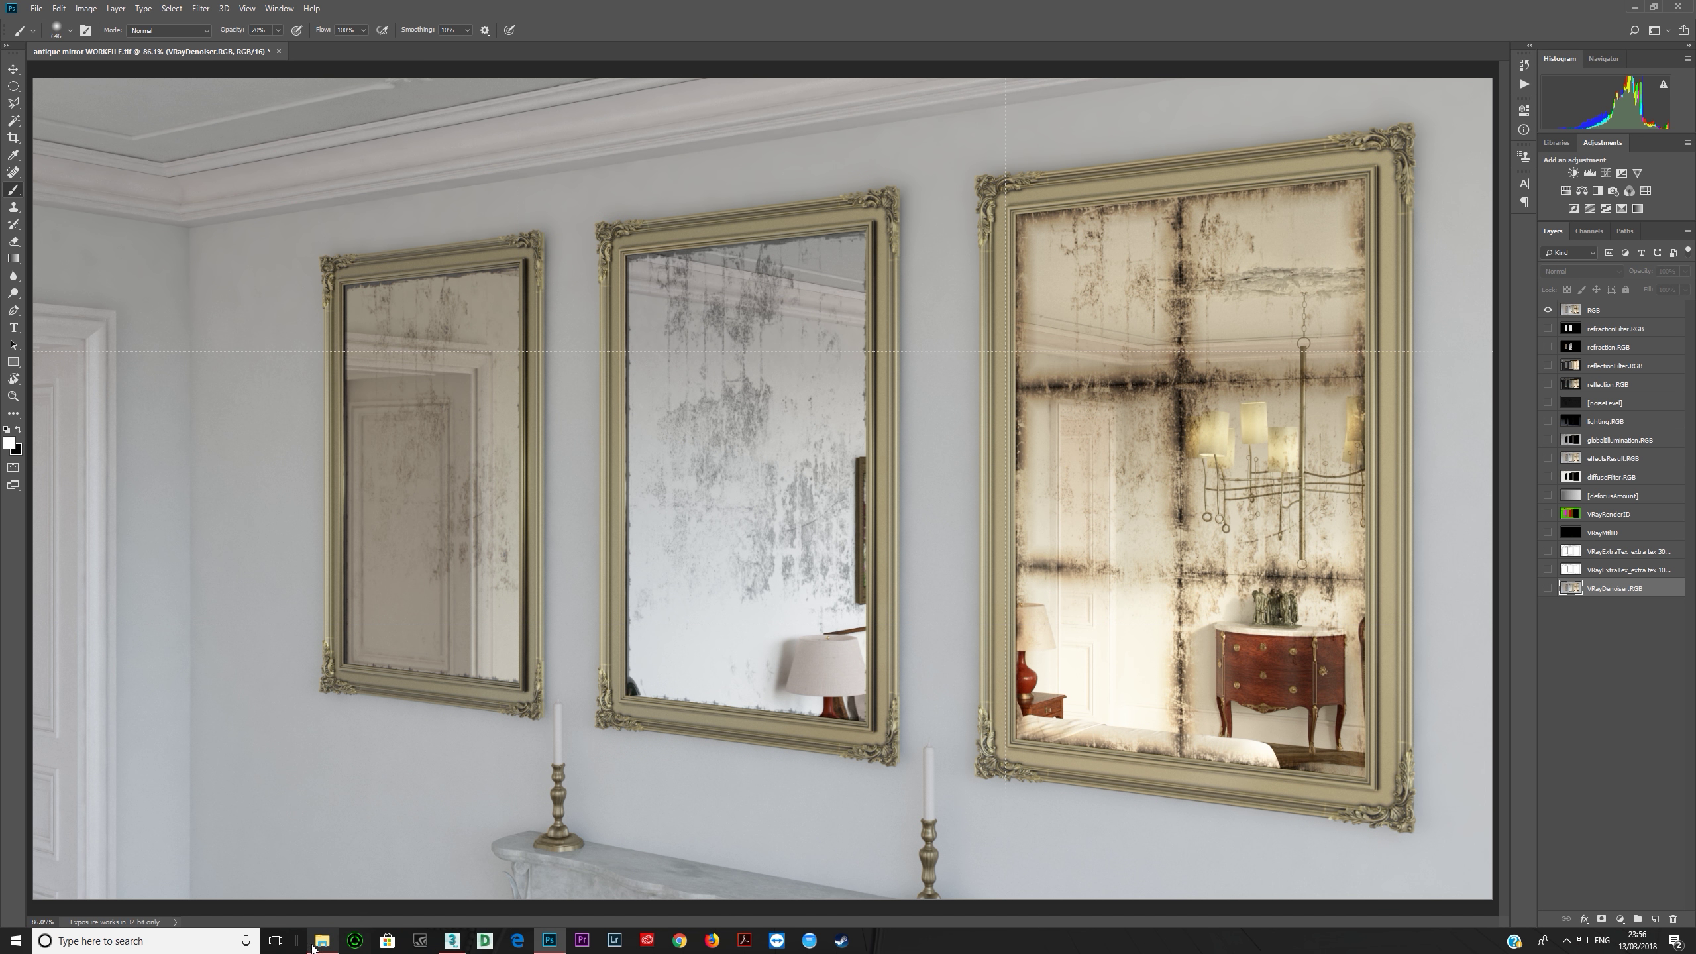
Step: Open the antique mirror reference photos in Photos, compare the real aged mirrors across the folder, and close the viewer
mouse_move(320, 949)
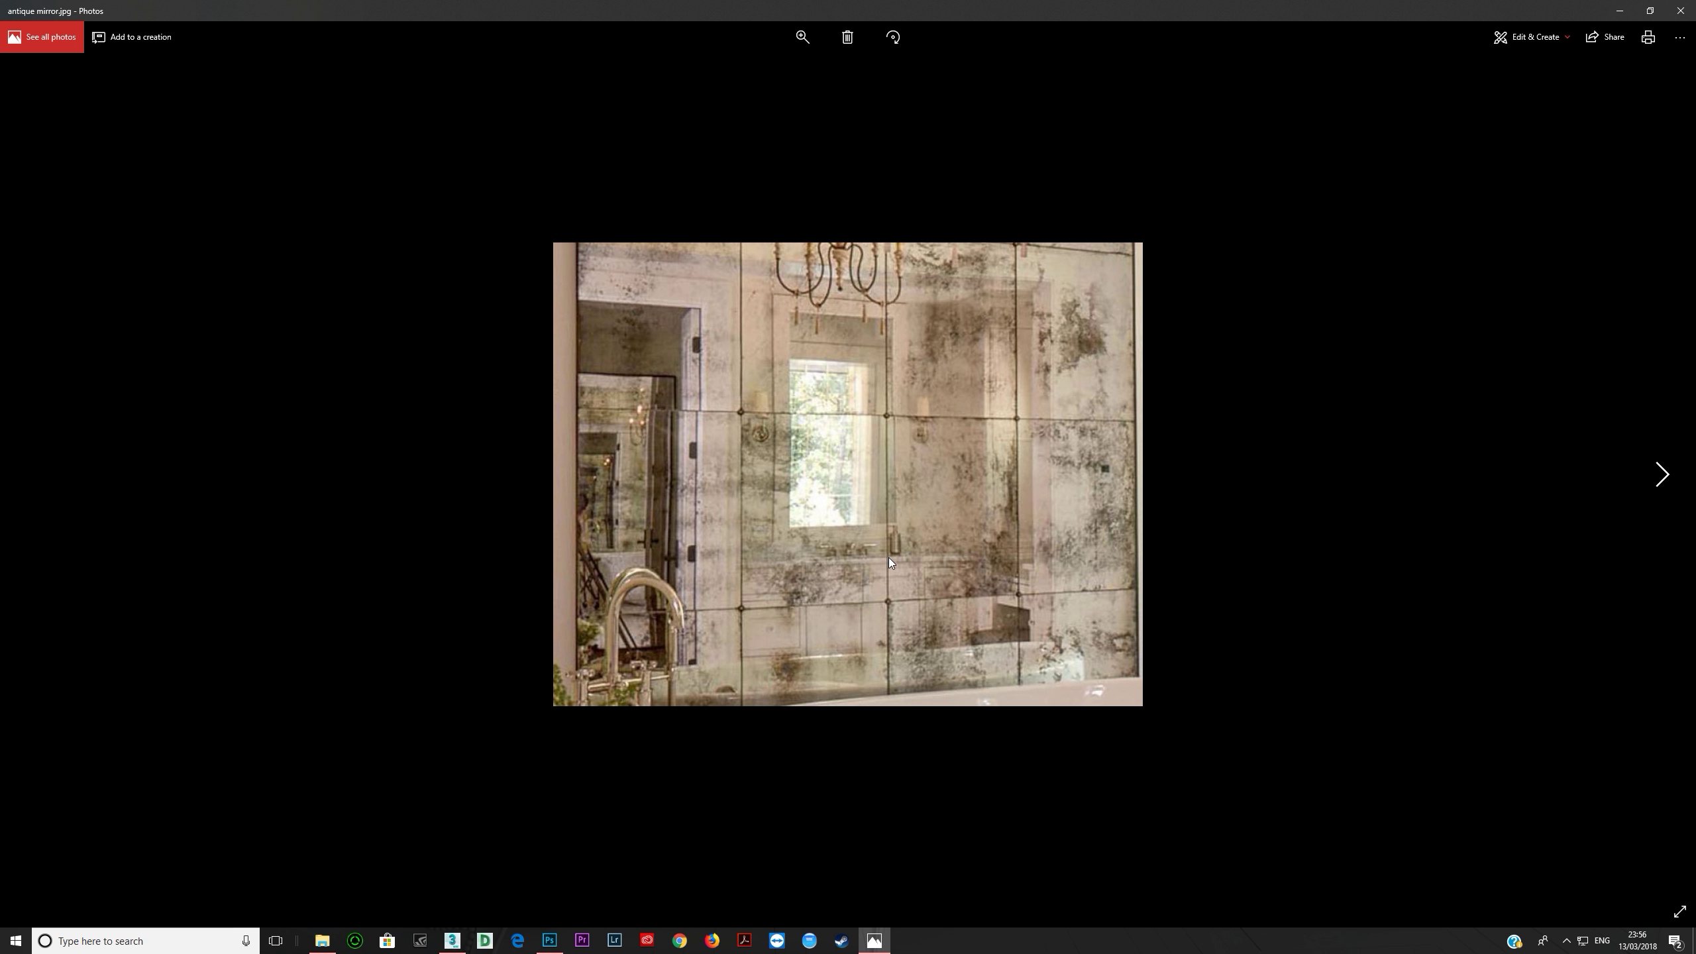
key("Right")
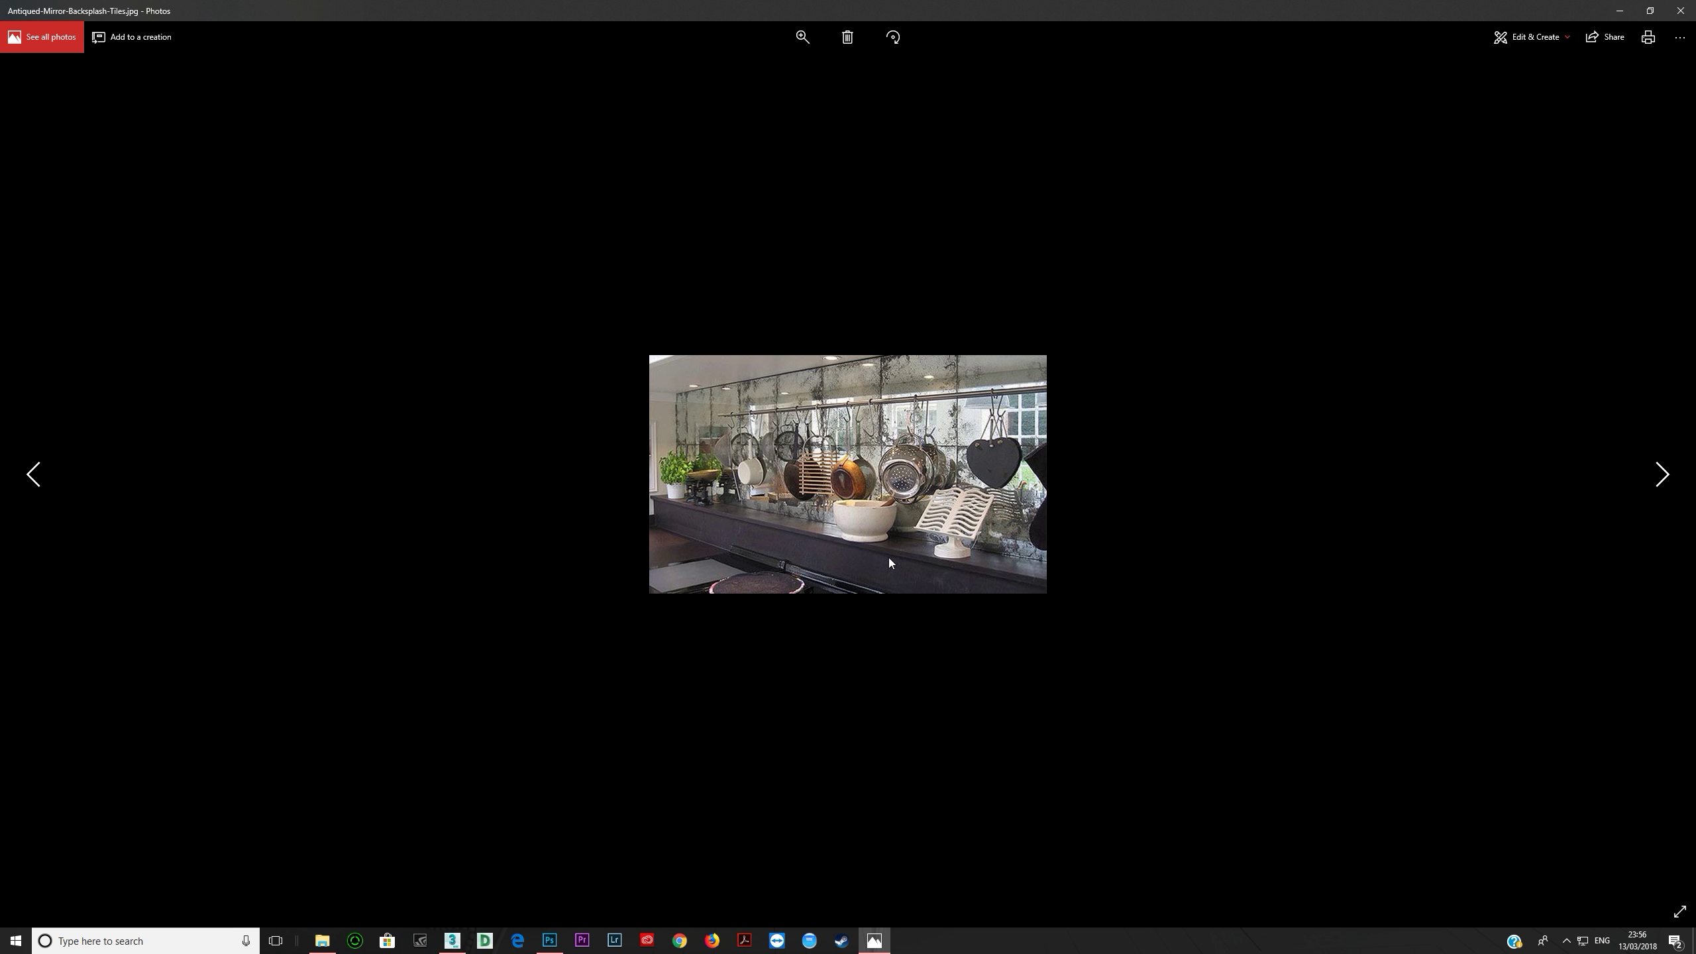
key("Right")
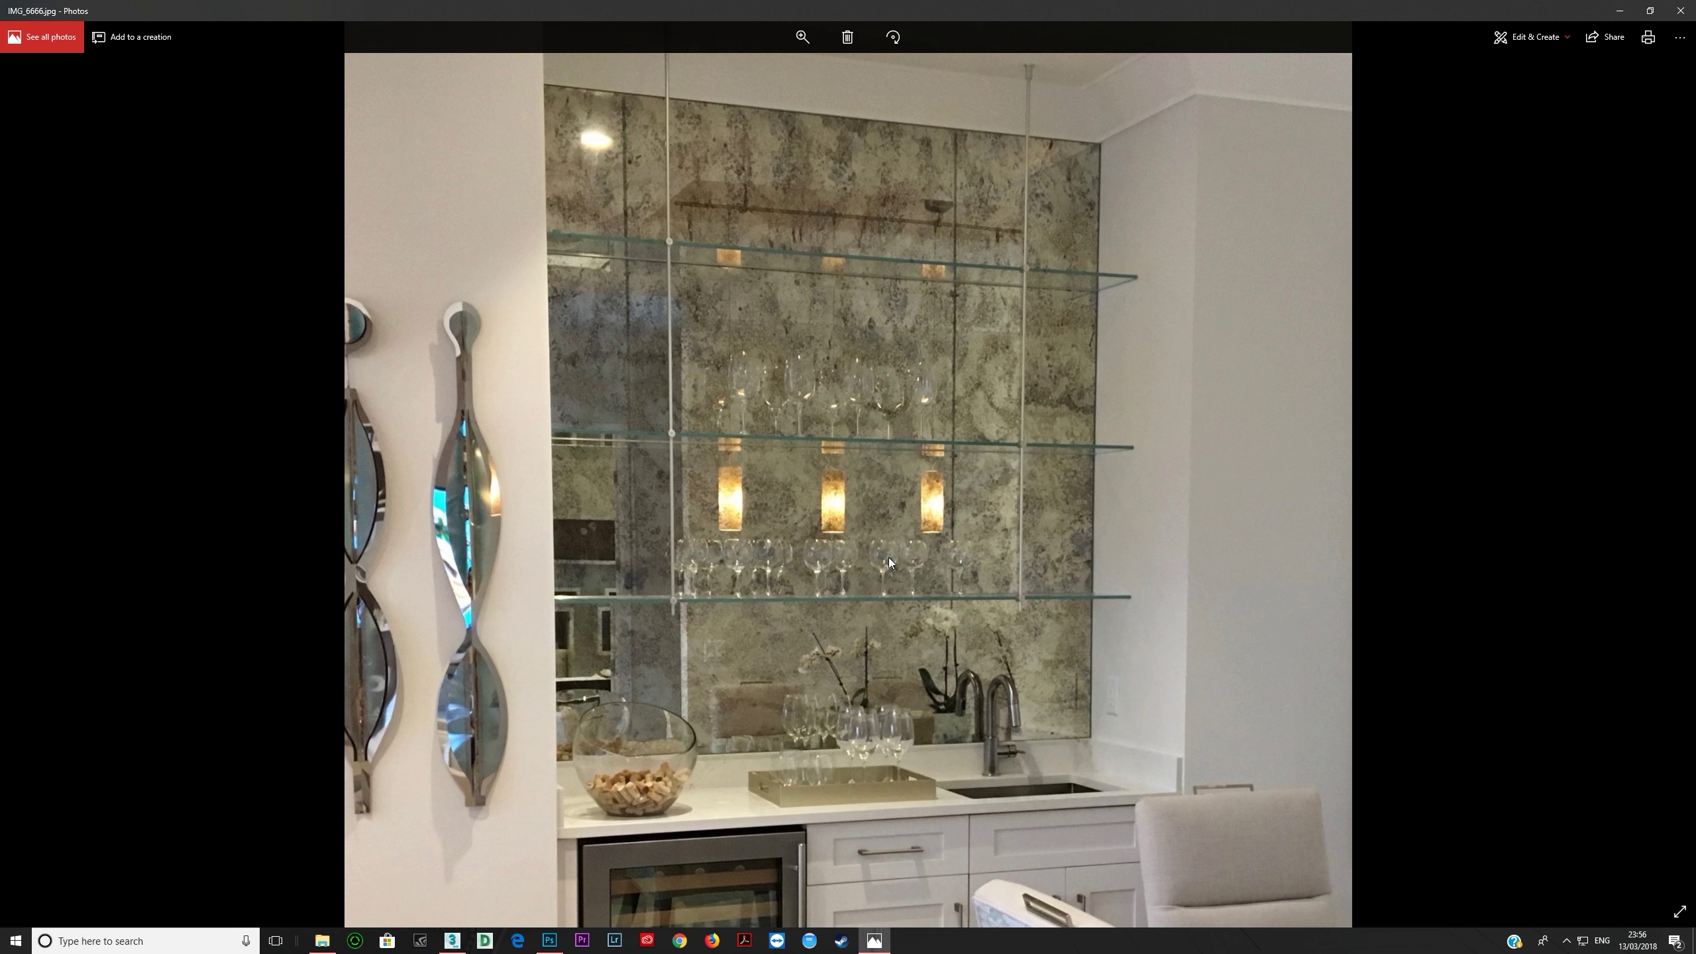
key("Right")
key("Right")
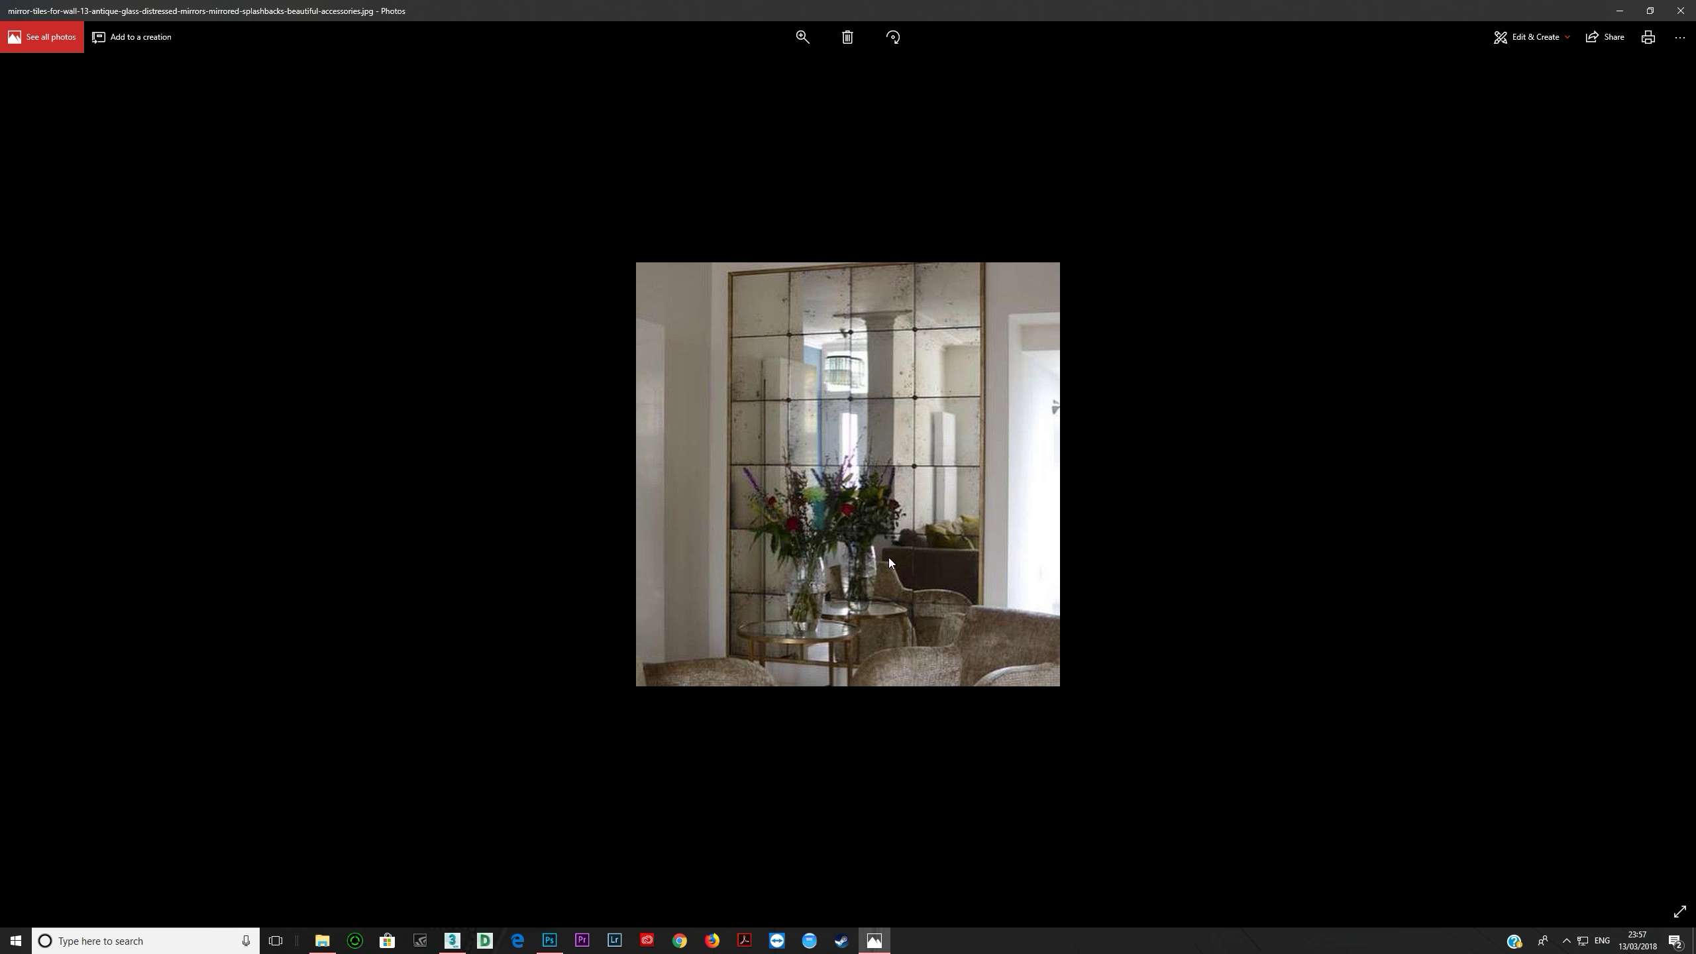
key("Left")
key("Left")
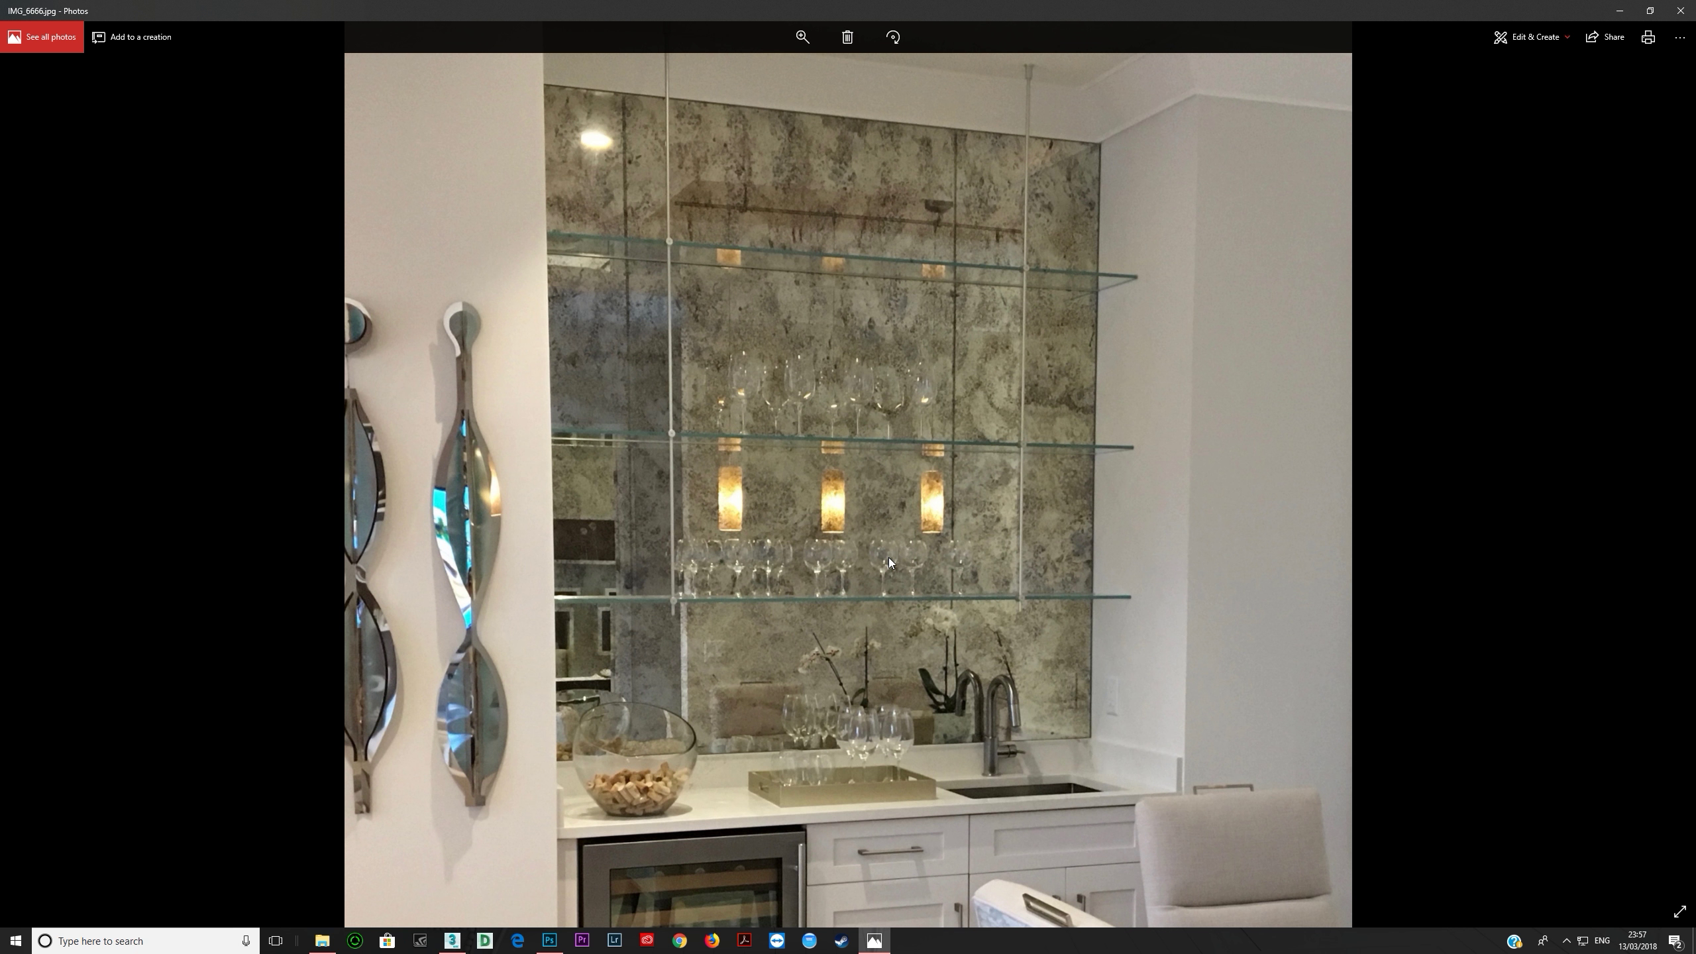
key("Left")
key("Left")
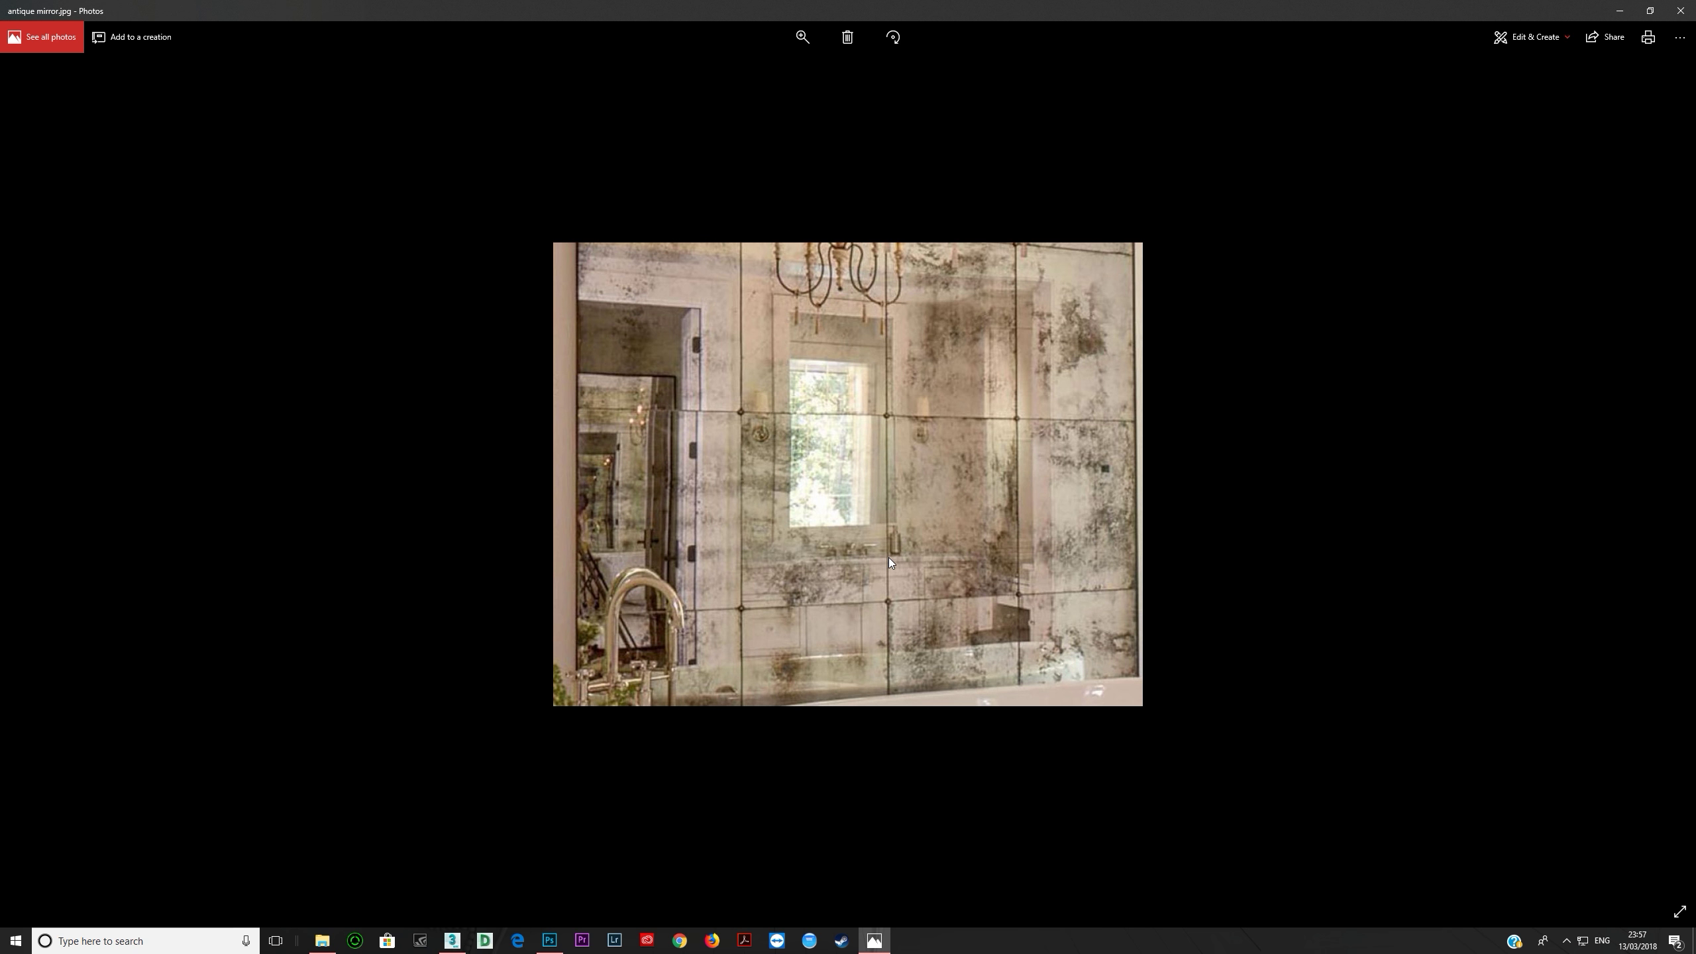
key("Left")
key("Left")
key("Left")
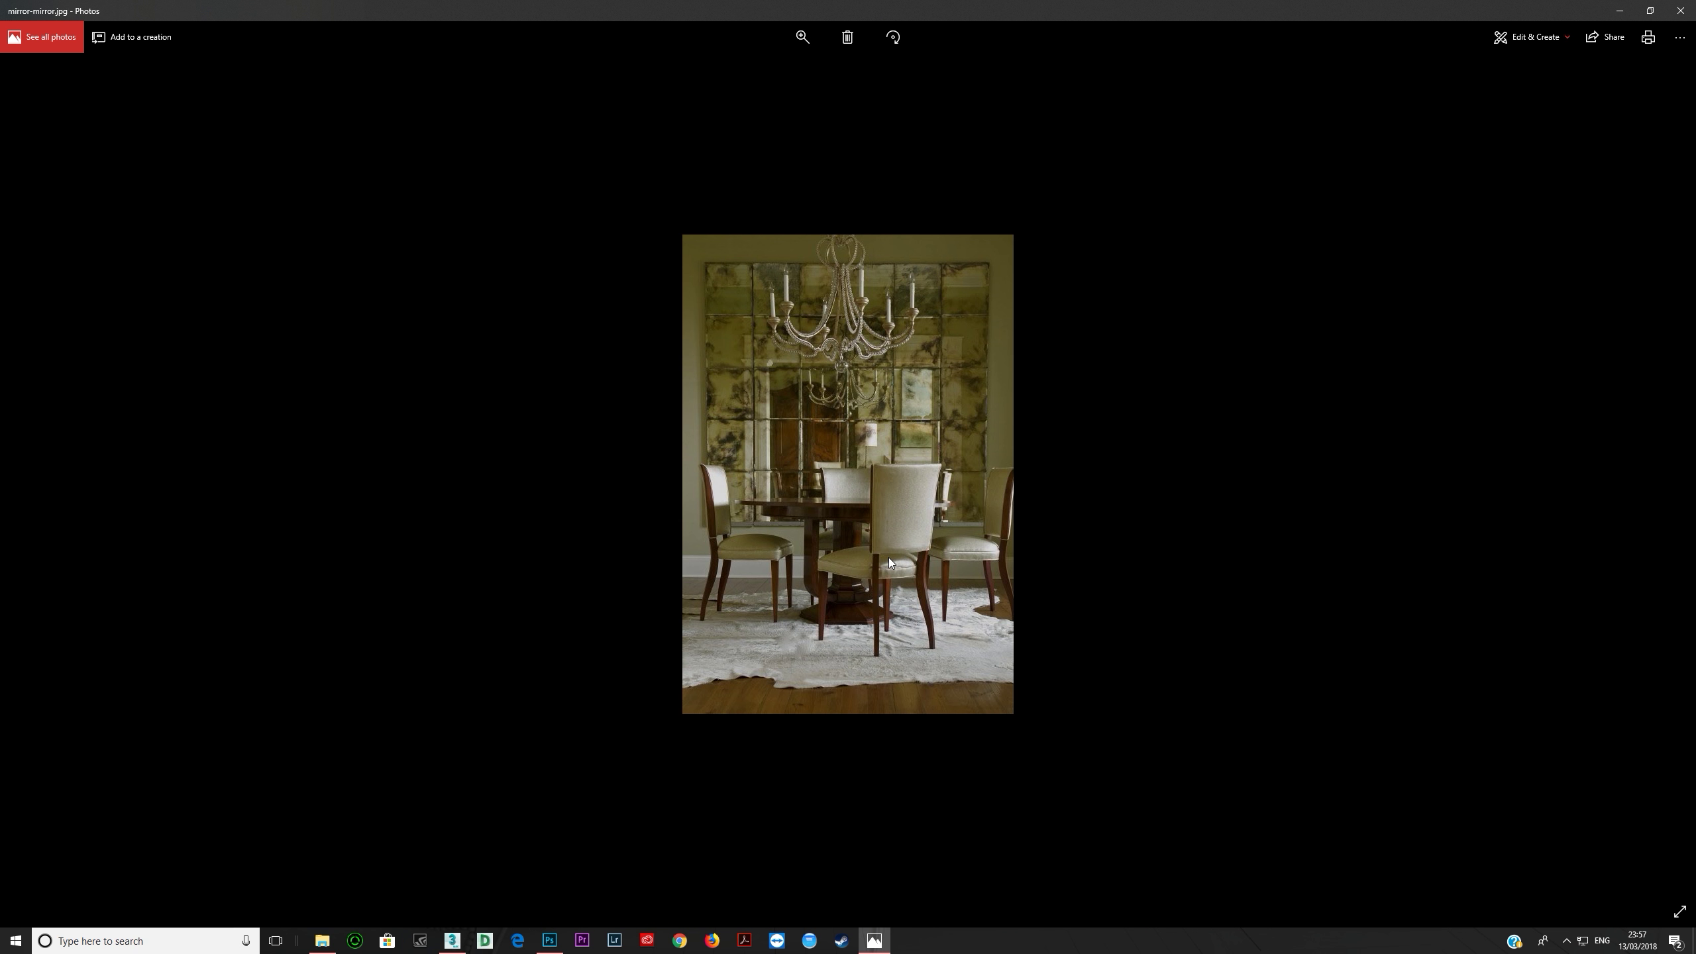
key("Right")
key("Left")
key("Right")
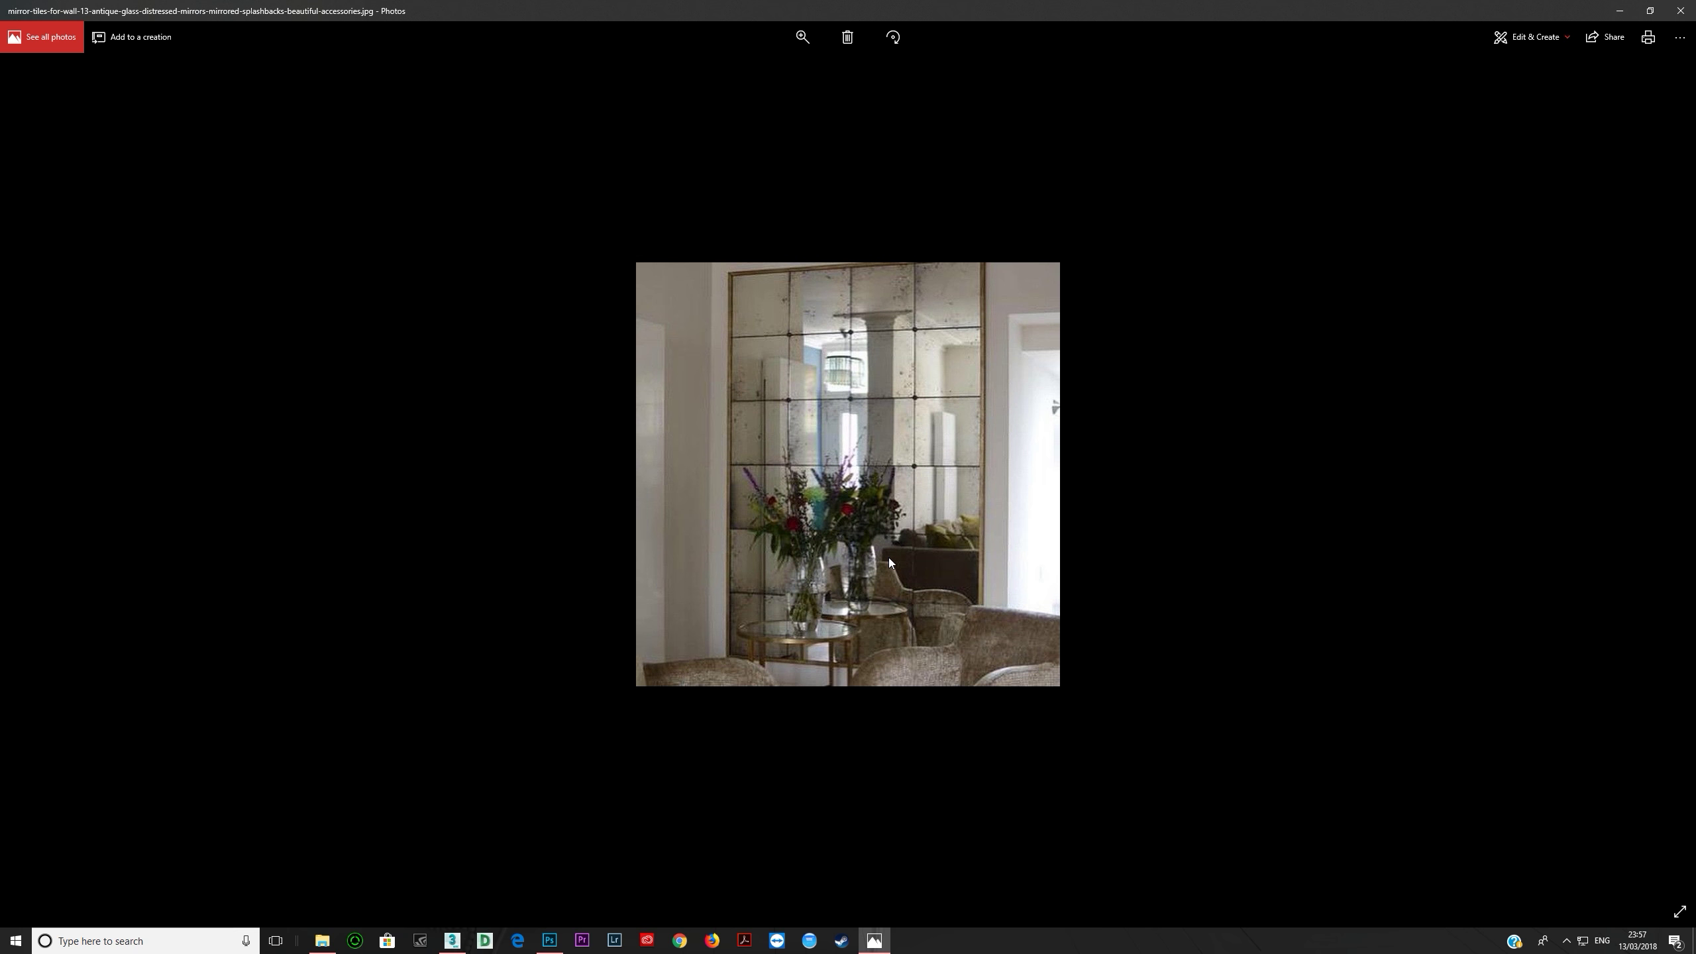
left_click(1680, 10)
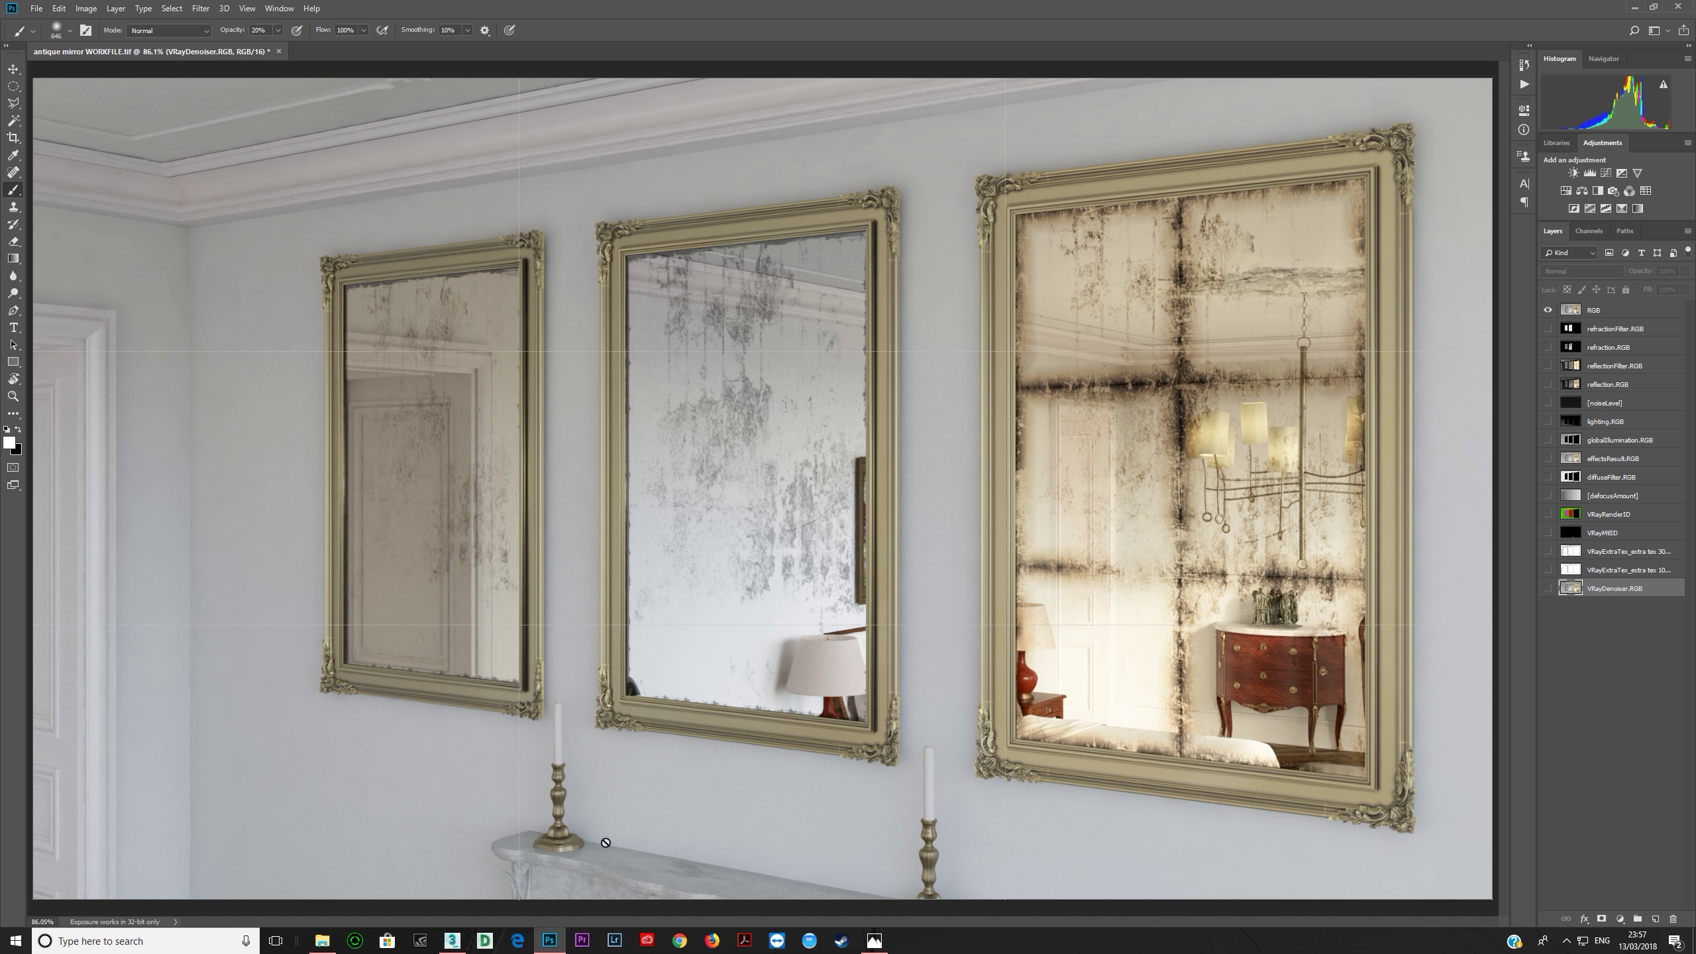
Step: Return to 3ds Max and disconnect the Output map from the Reflect map slot of the mat 2 VRayMtl
left_click(455, 940)
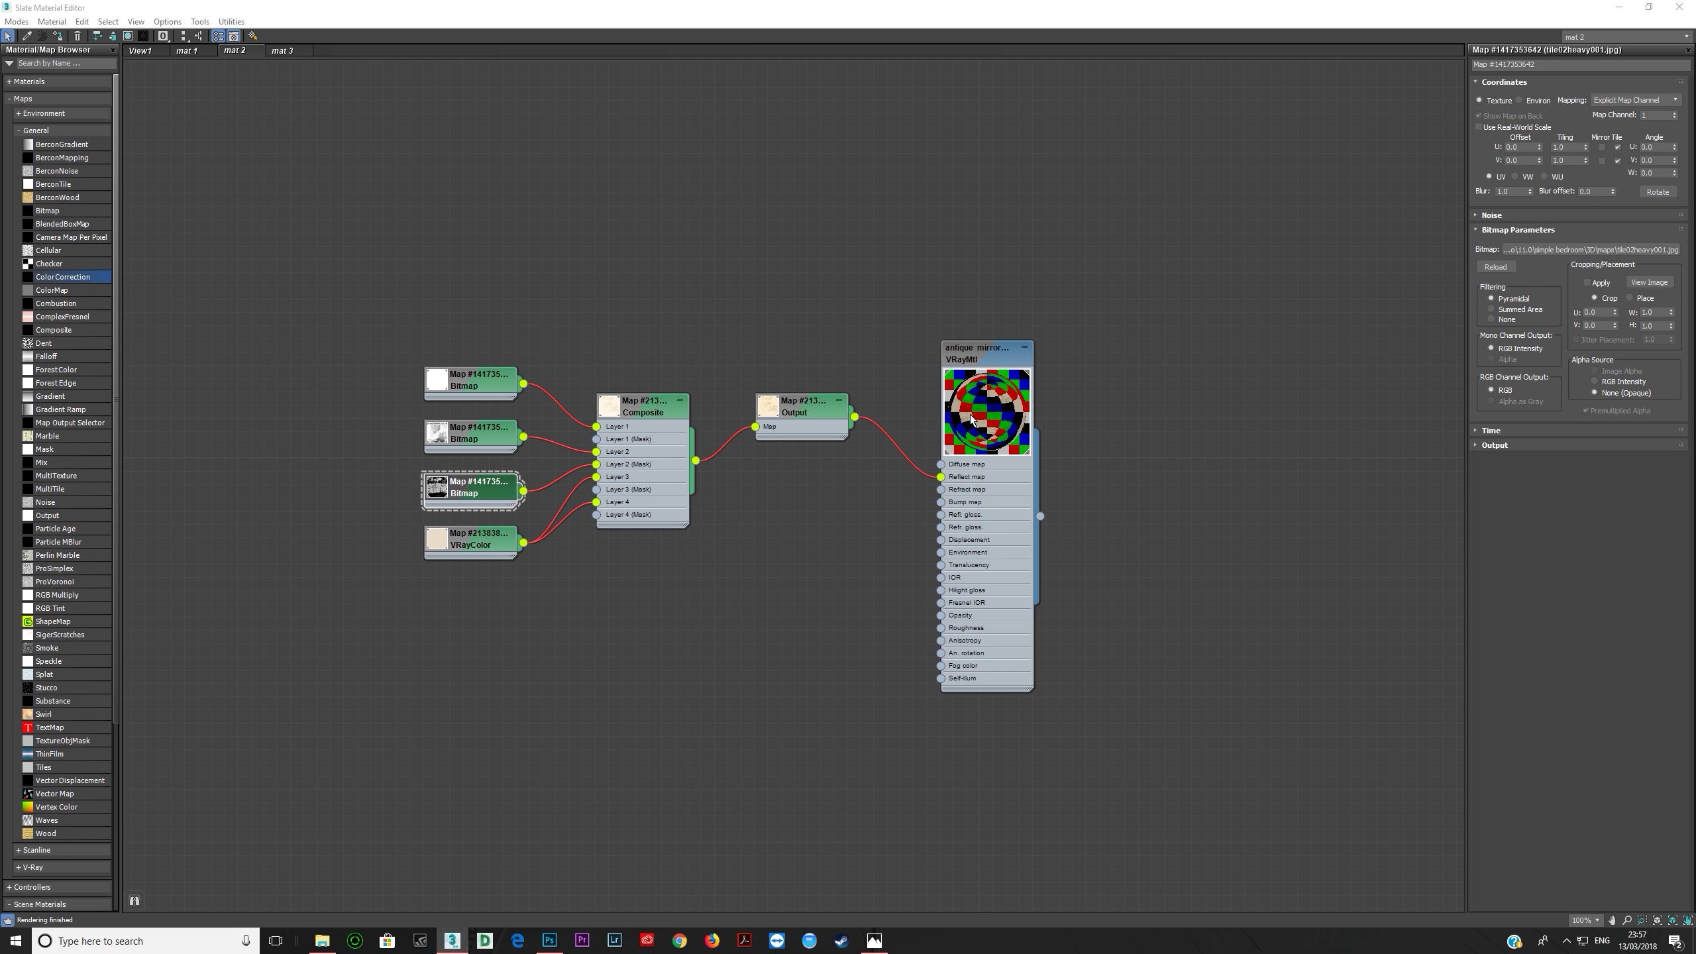
left_click(479, 552)
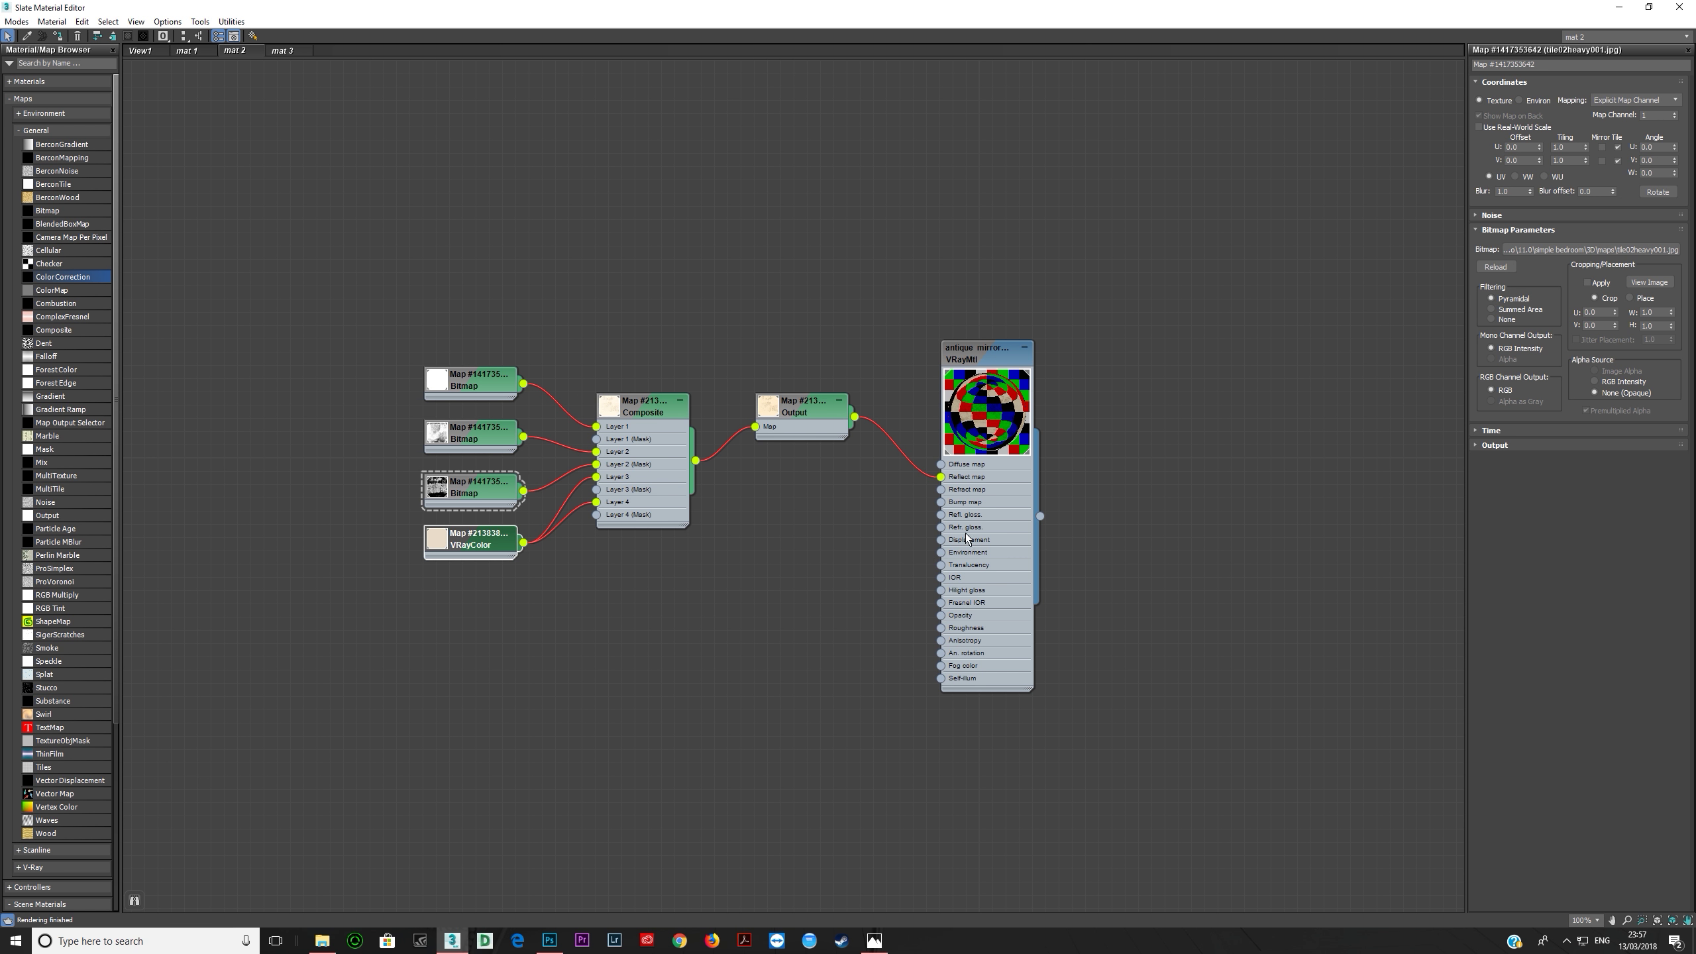
double_click(967, 536)
left_click(895, 444)
key("Delete")
Step: Copy the VRayColor map's color and paste it into the Reflect color of the antique mirror VRayMtl
left_click(496, 549)
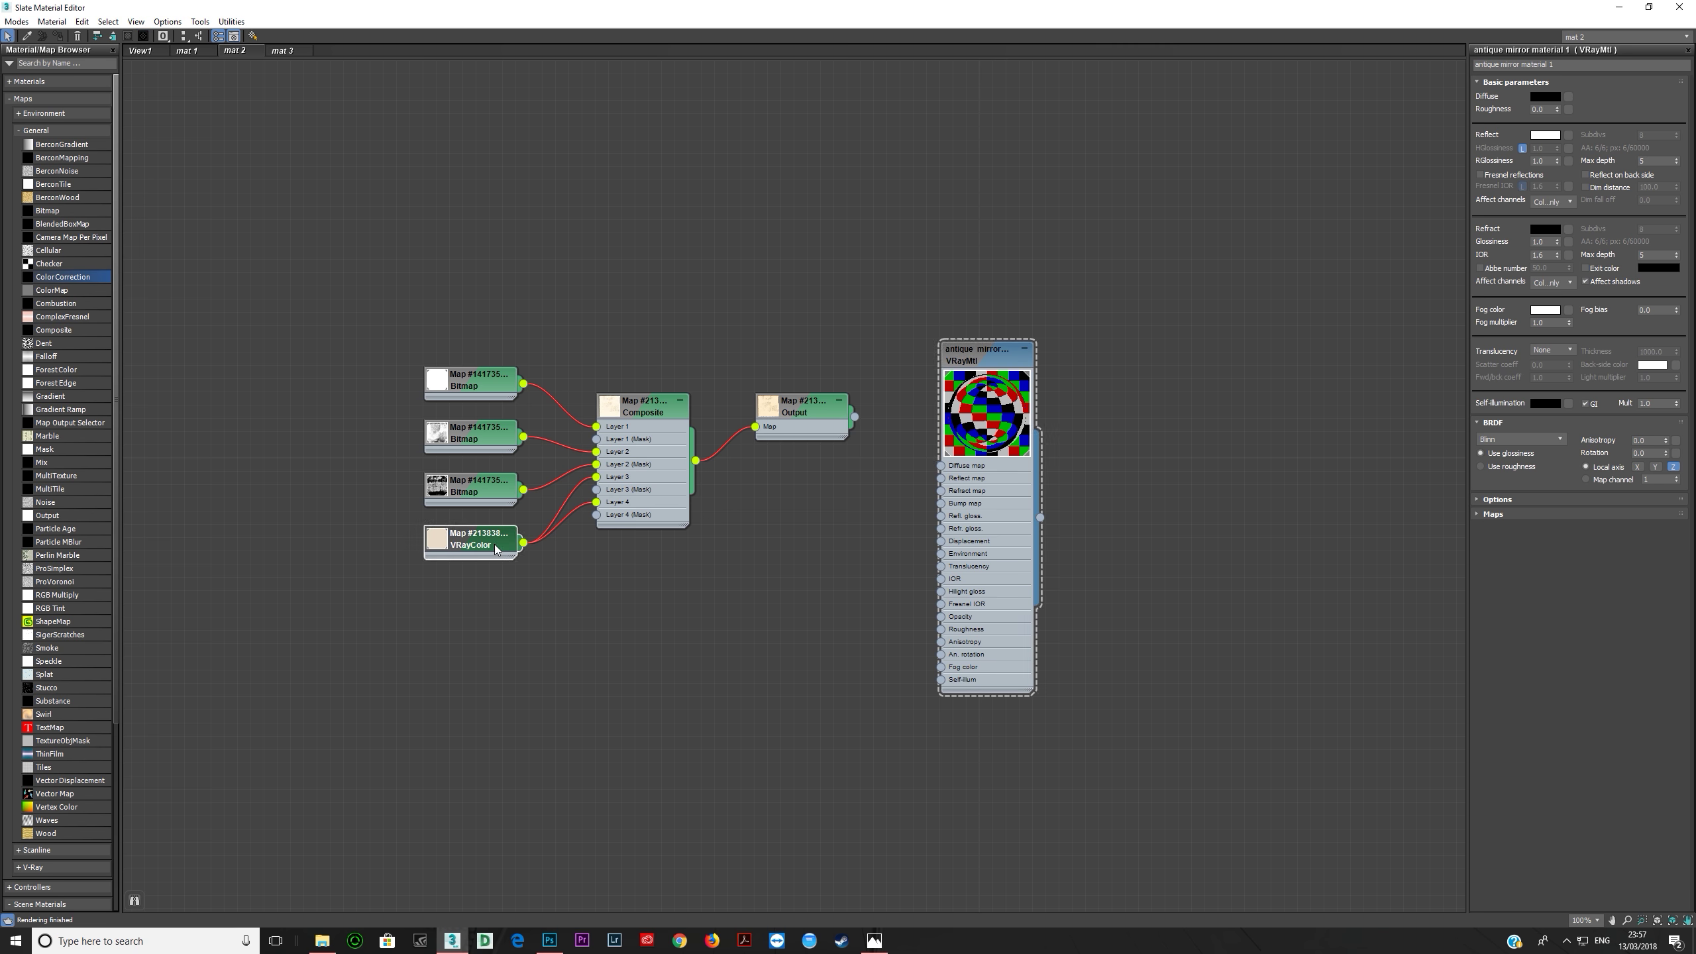
double_click(495, 549)
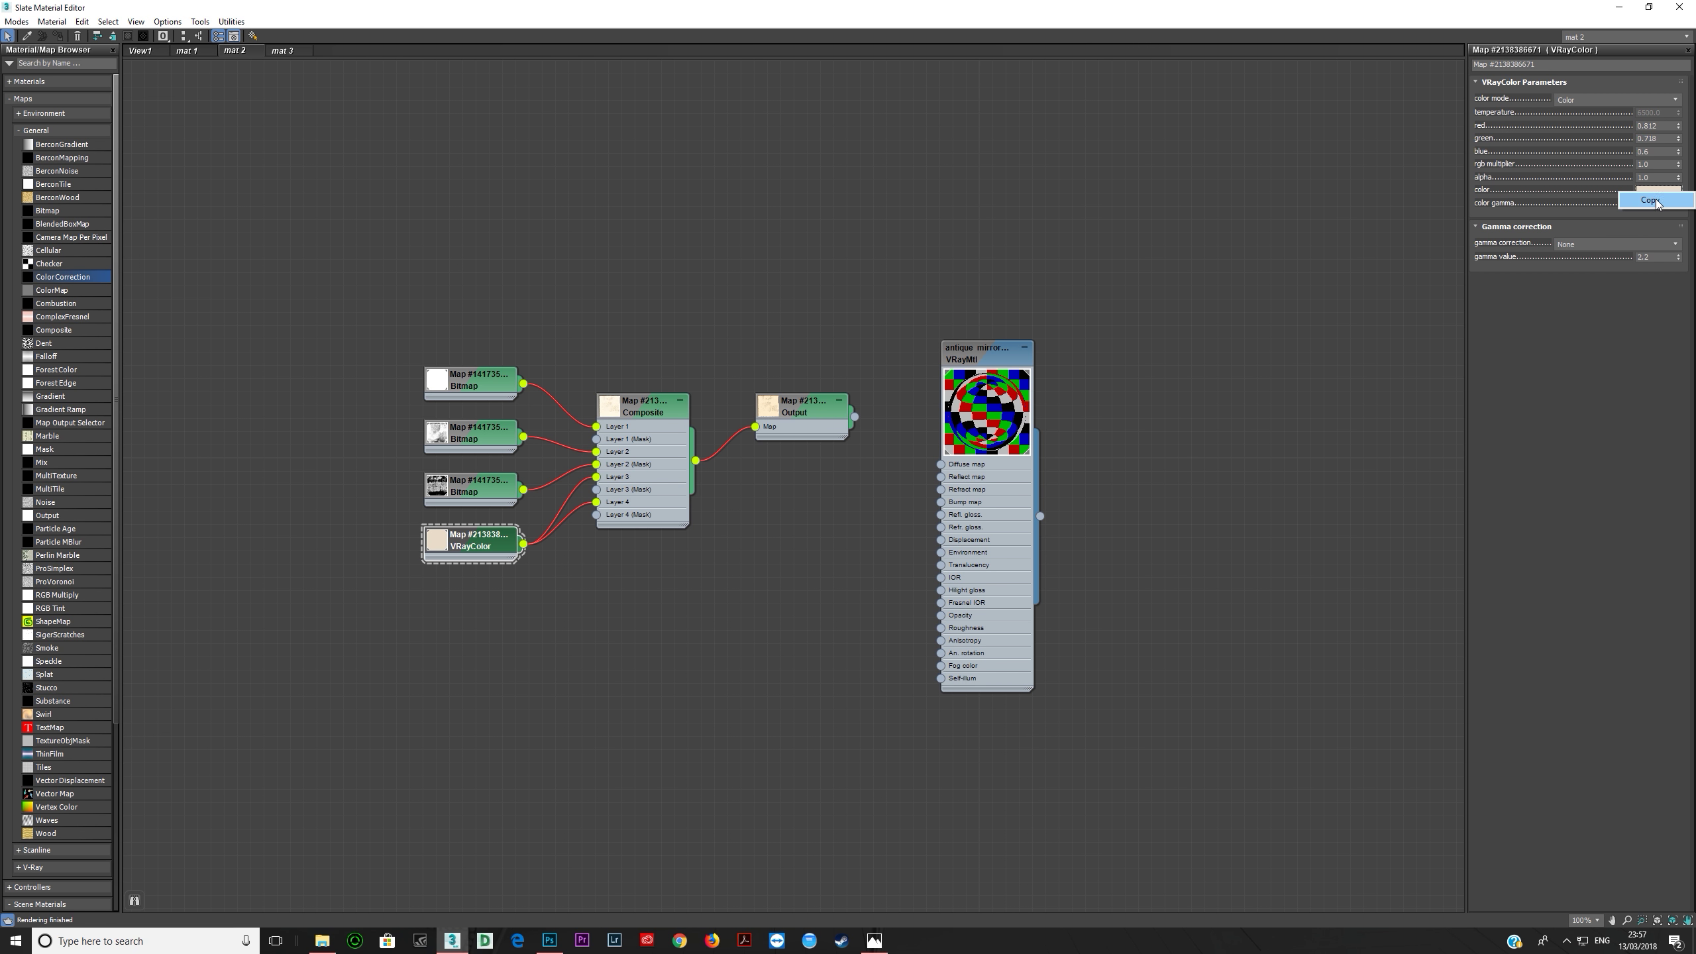
double_click(1011, 496)
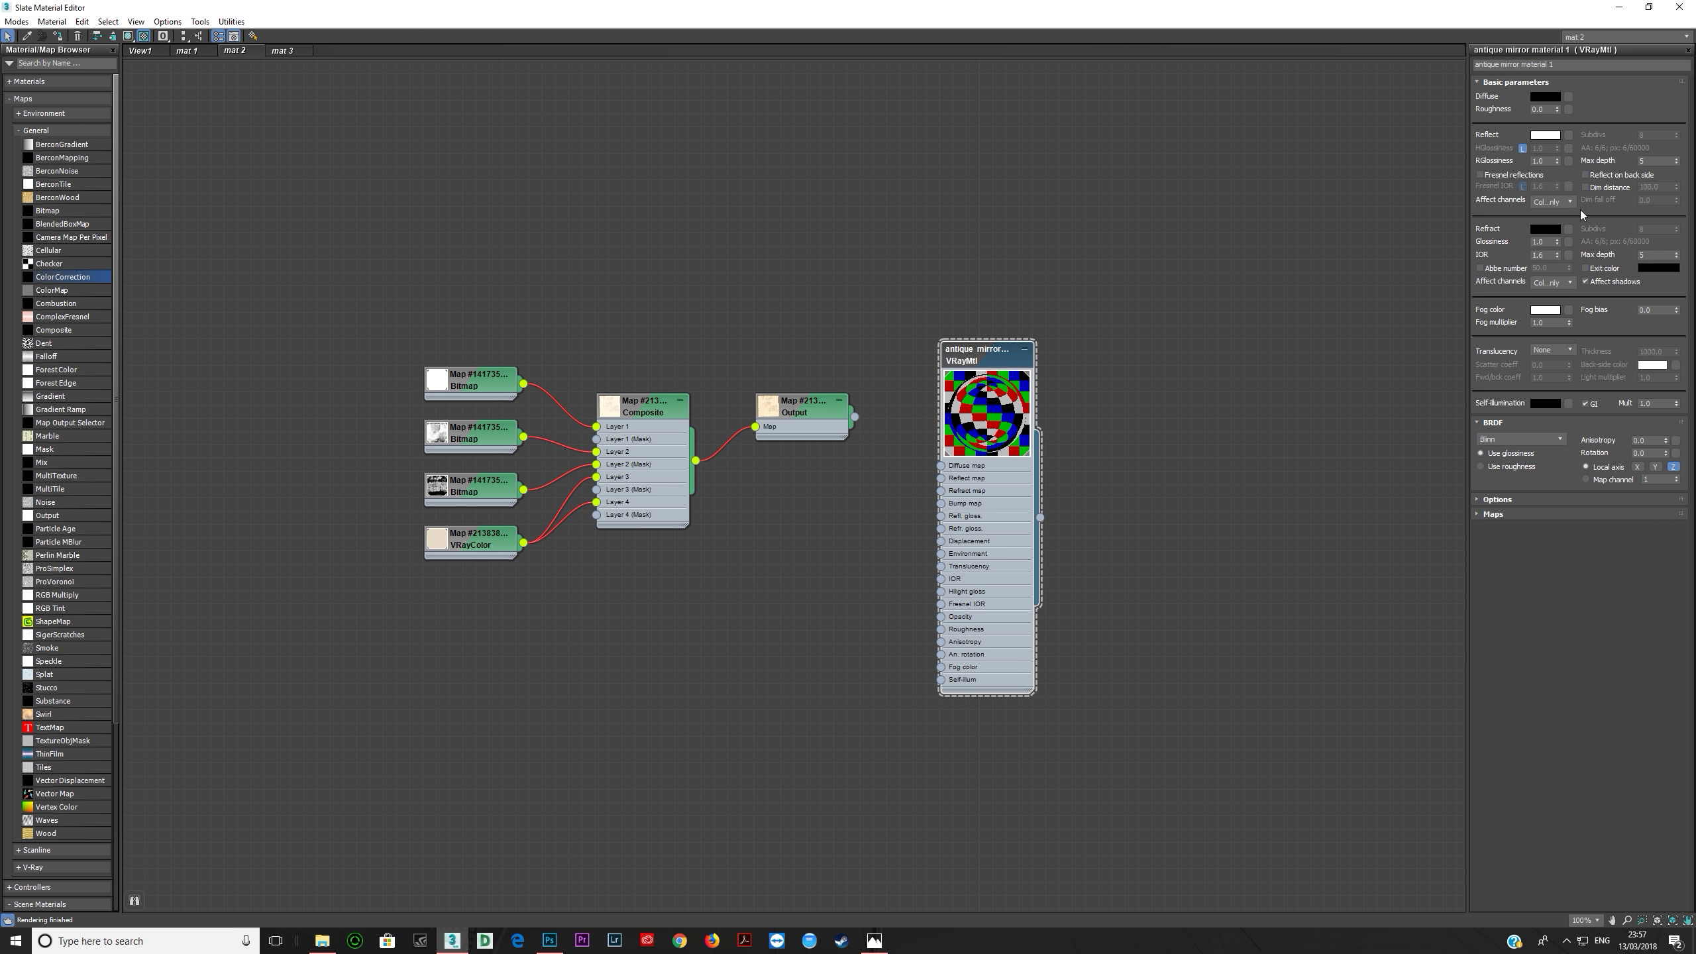
right_click(1535, 135)
left_click(1570, 156)
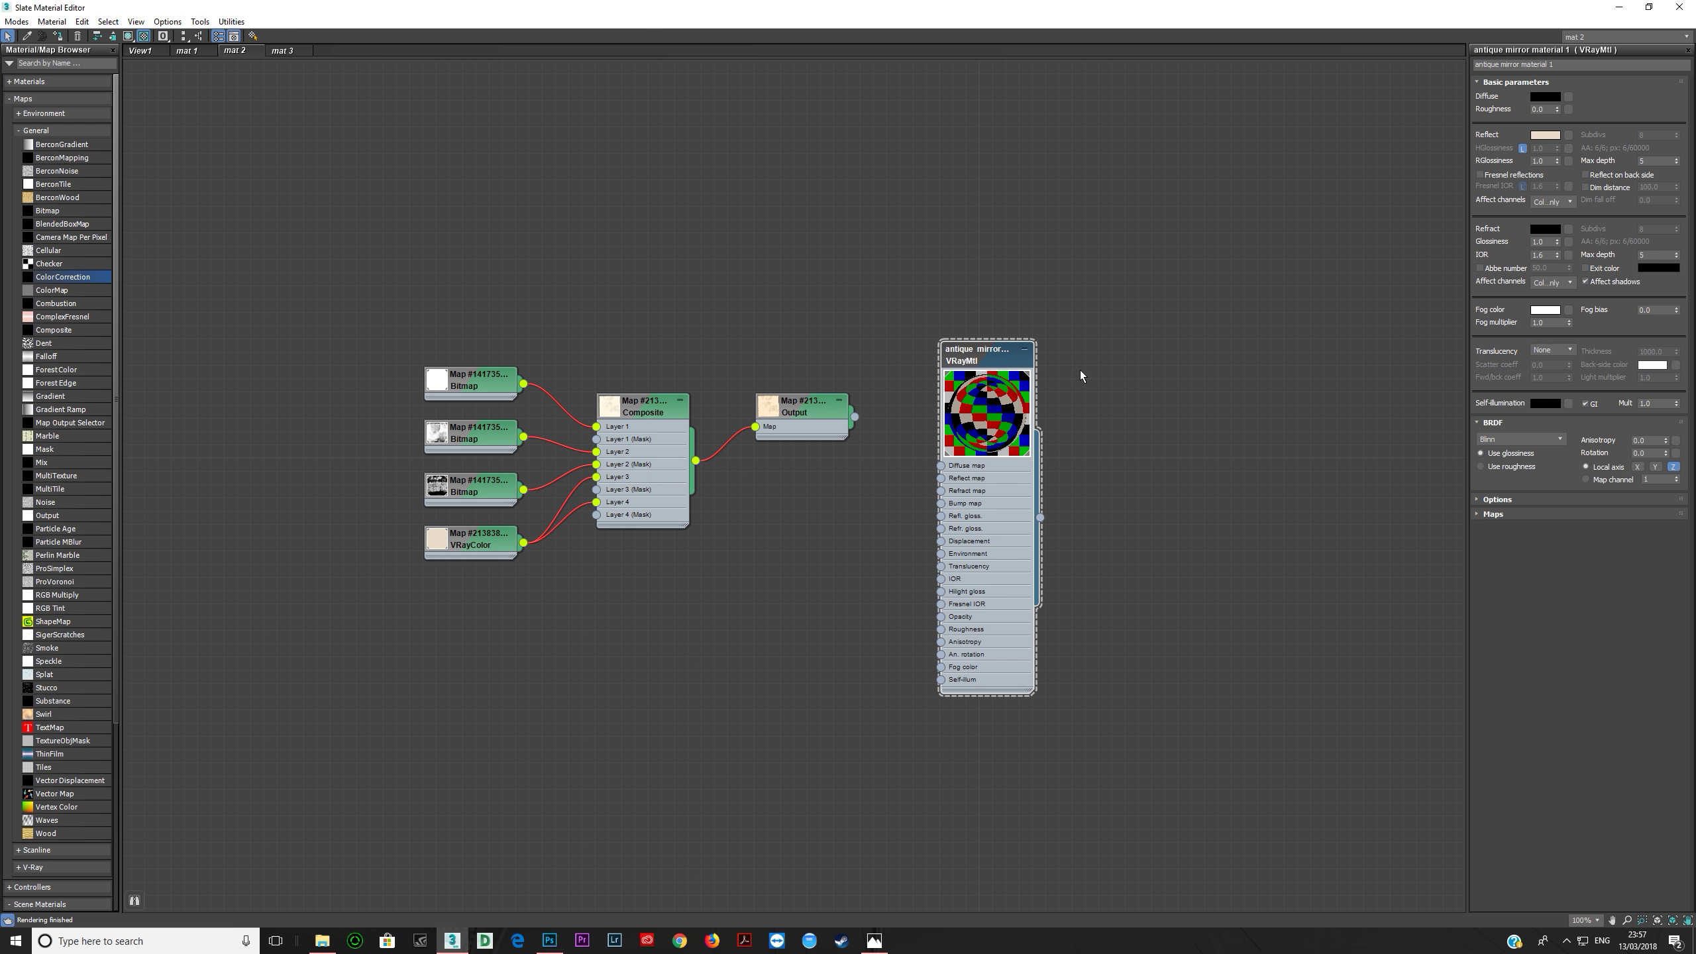
Step: Open an enlarged preview window of the antique mirror material to examine the tinted reflection, and close it
right_click(995, 417)
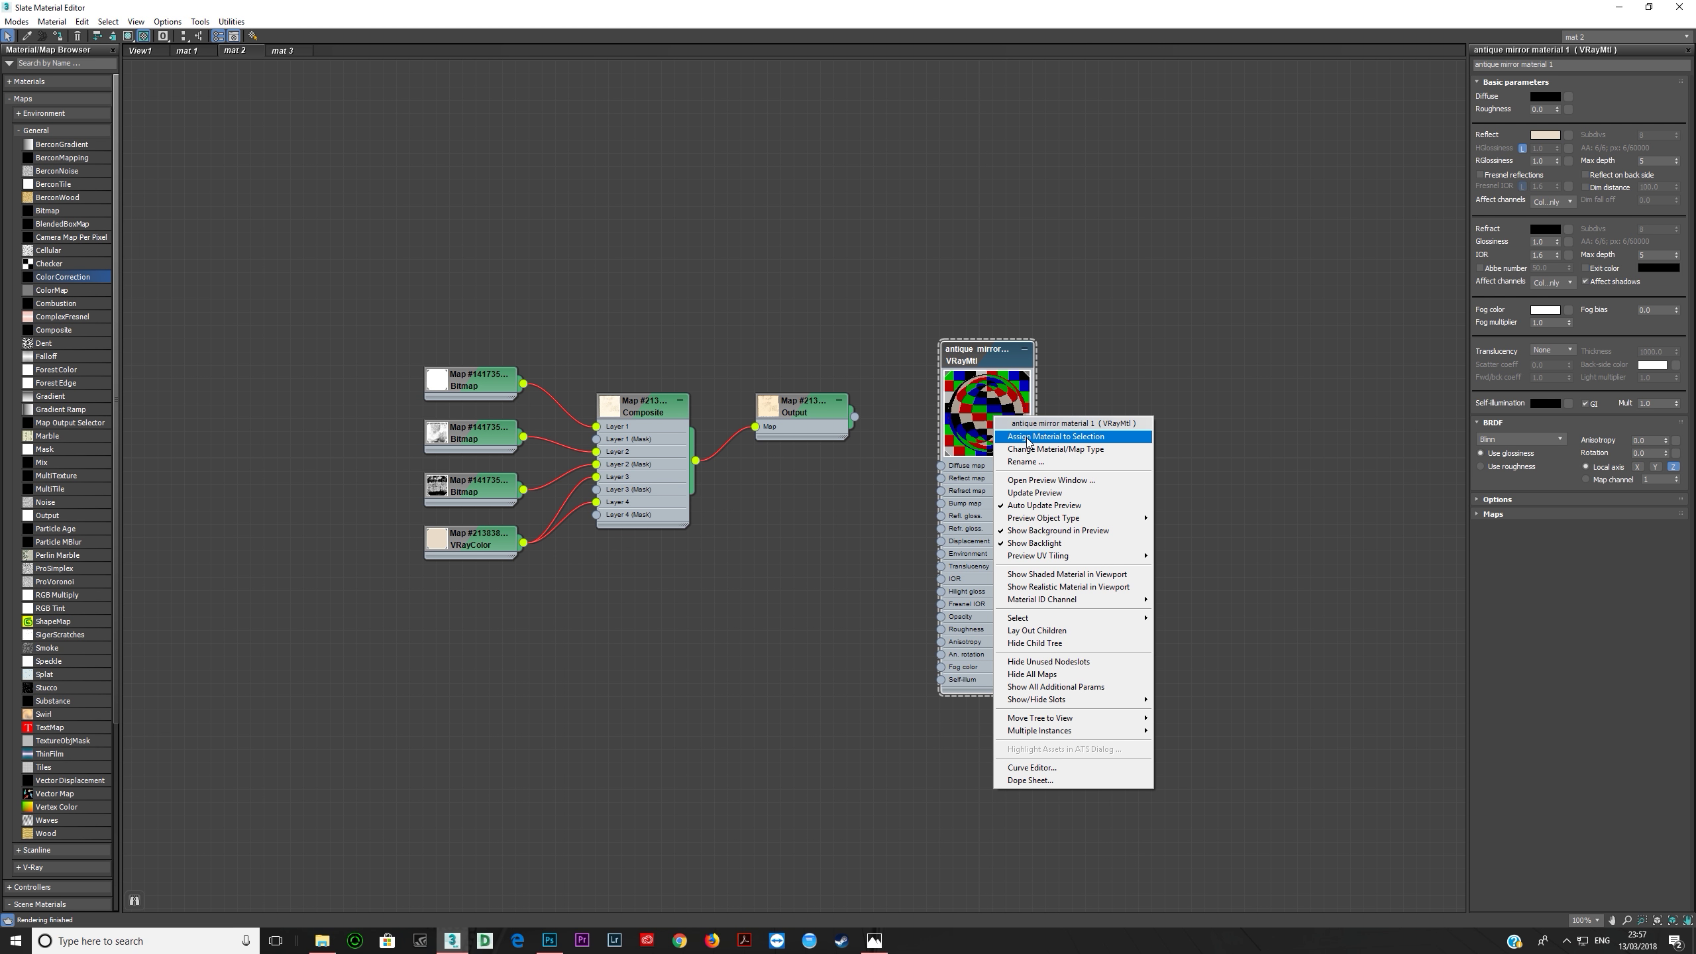
left_click(1051, 480)
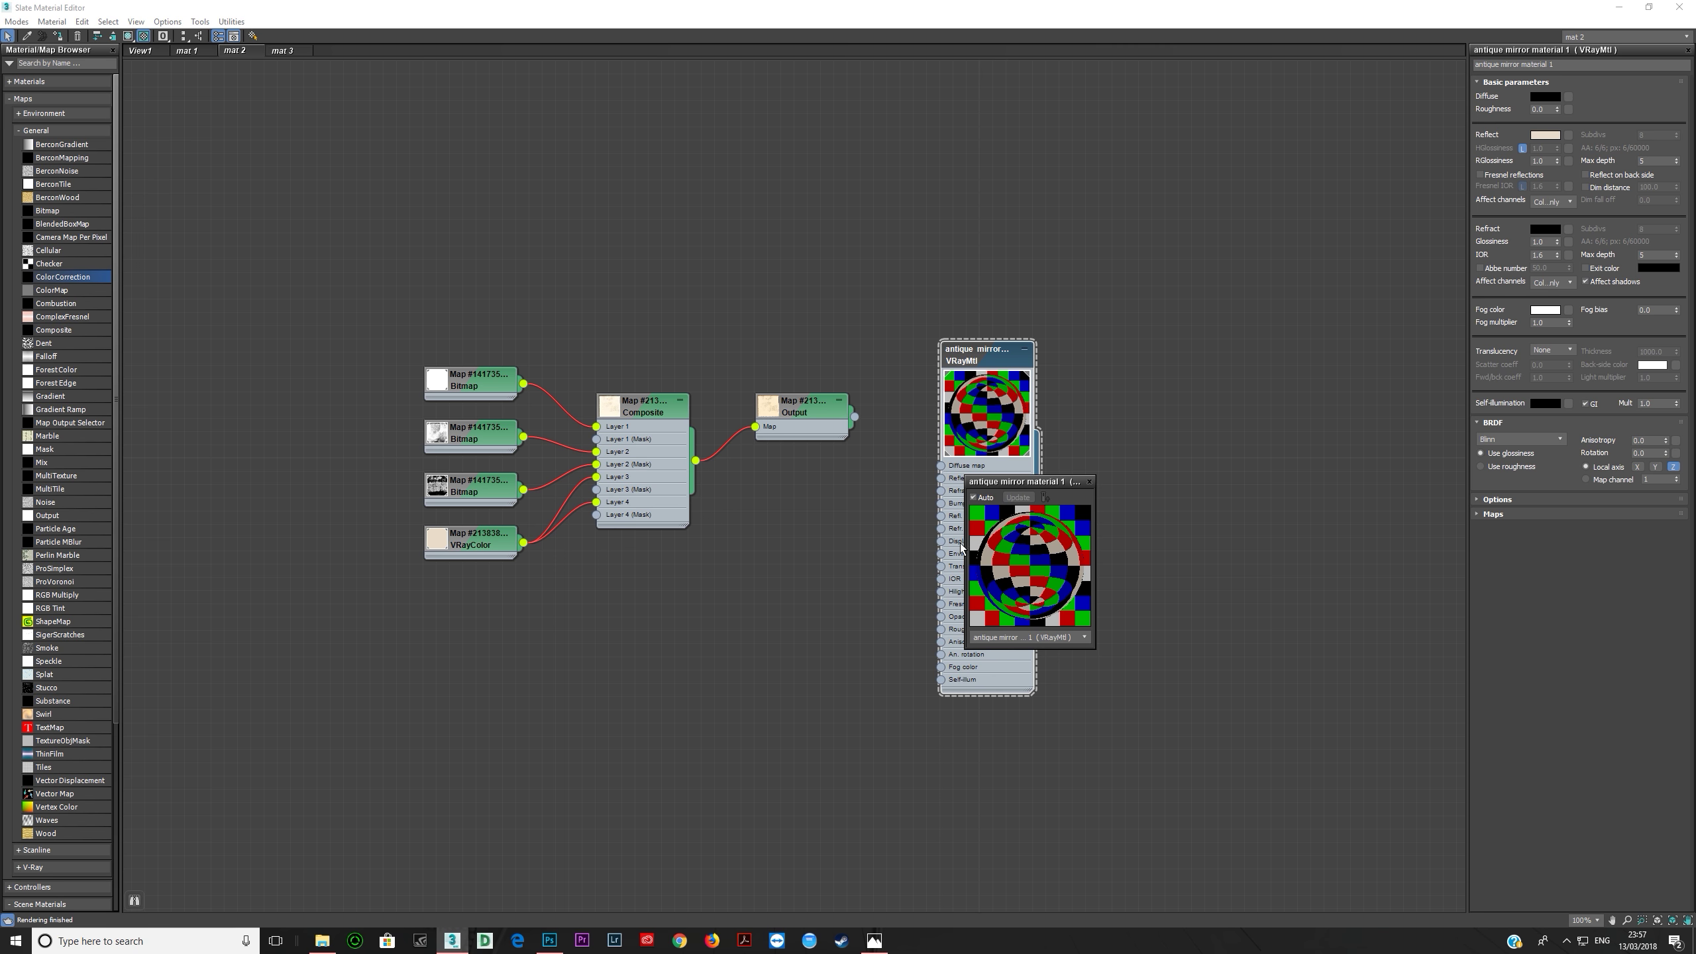
left_click_drag(962, 542, 506, 608)
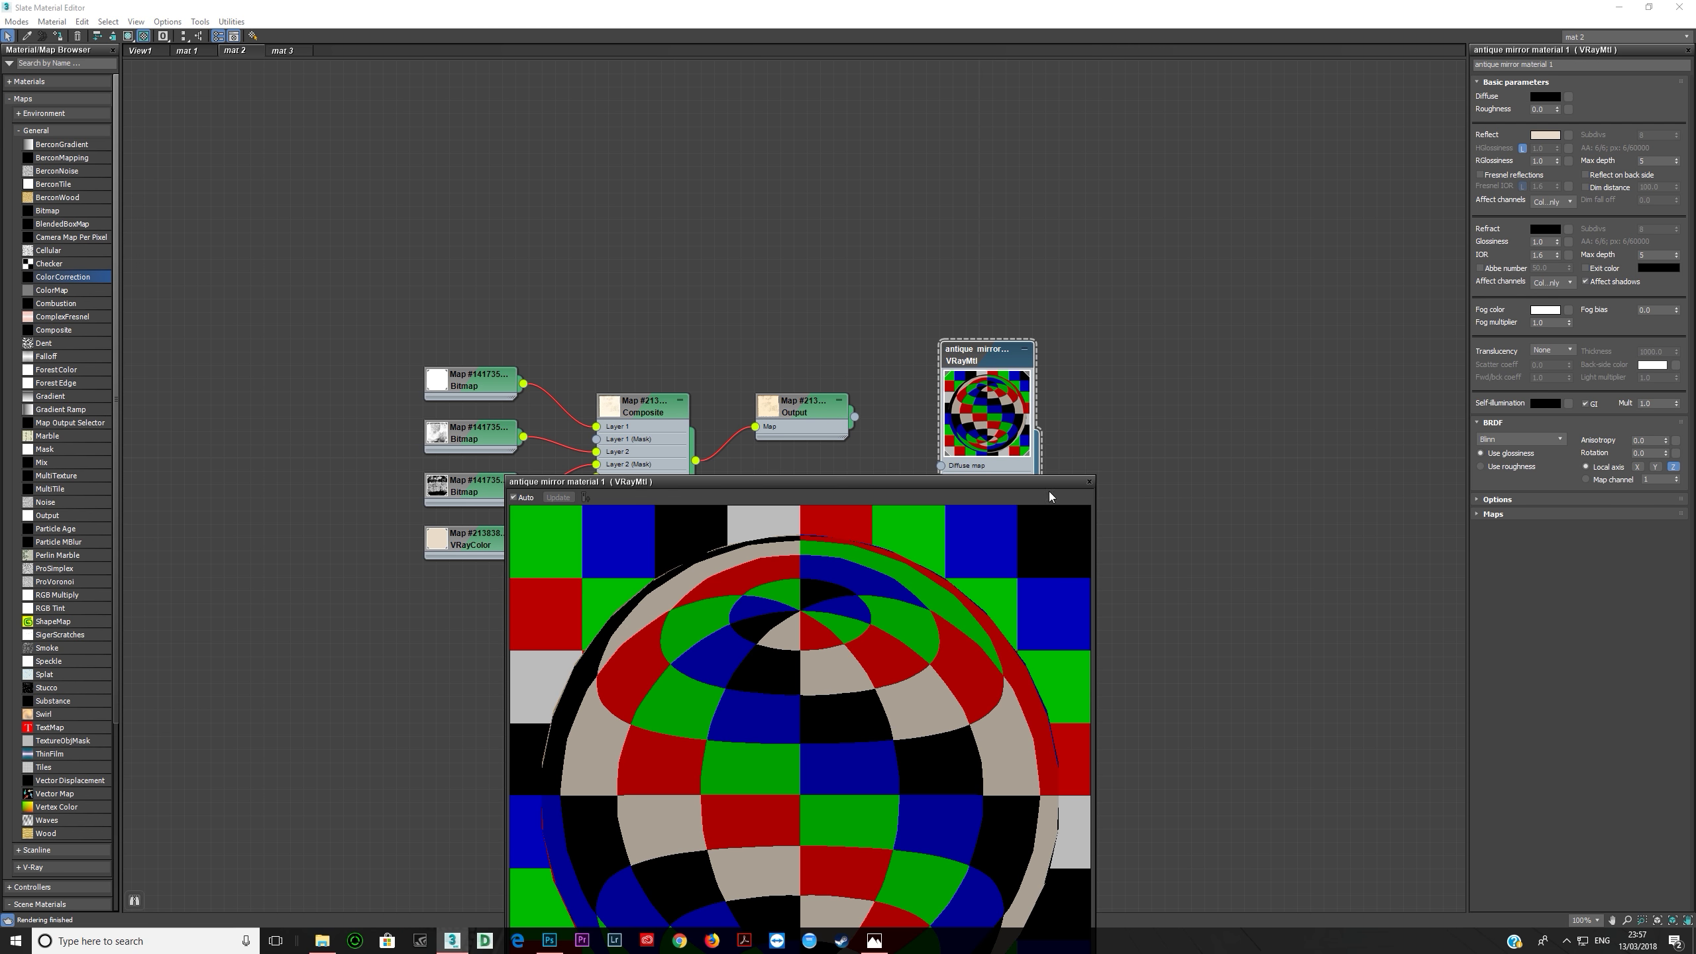
left_click(1089, 481)
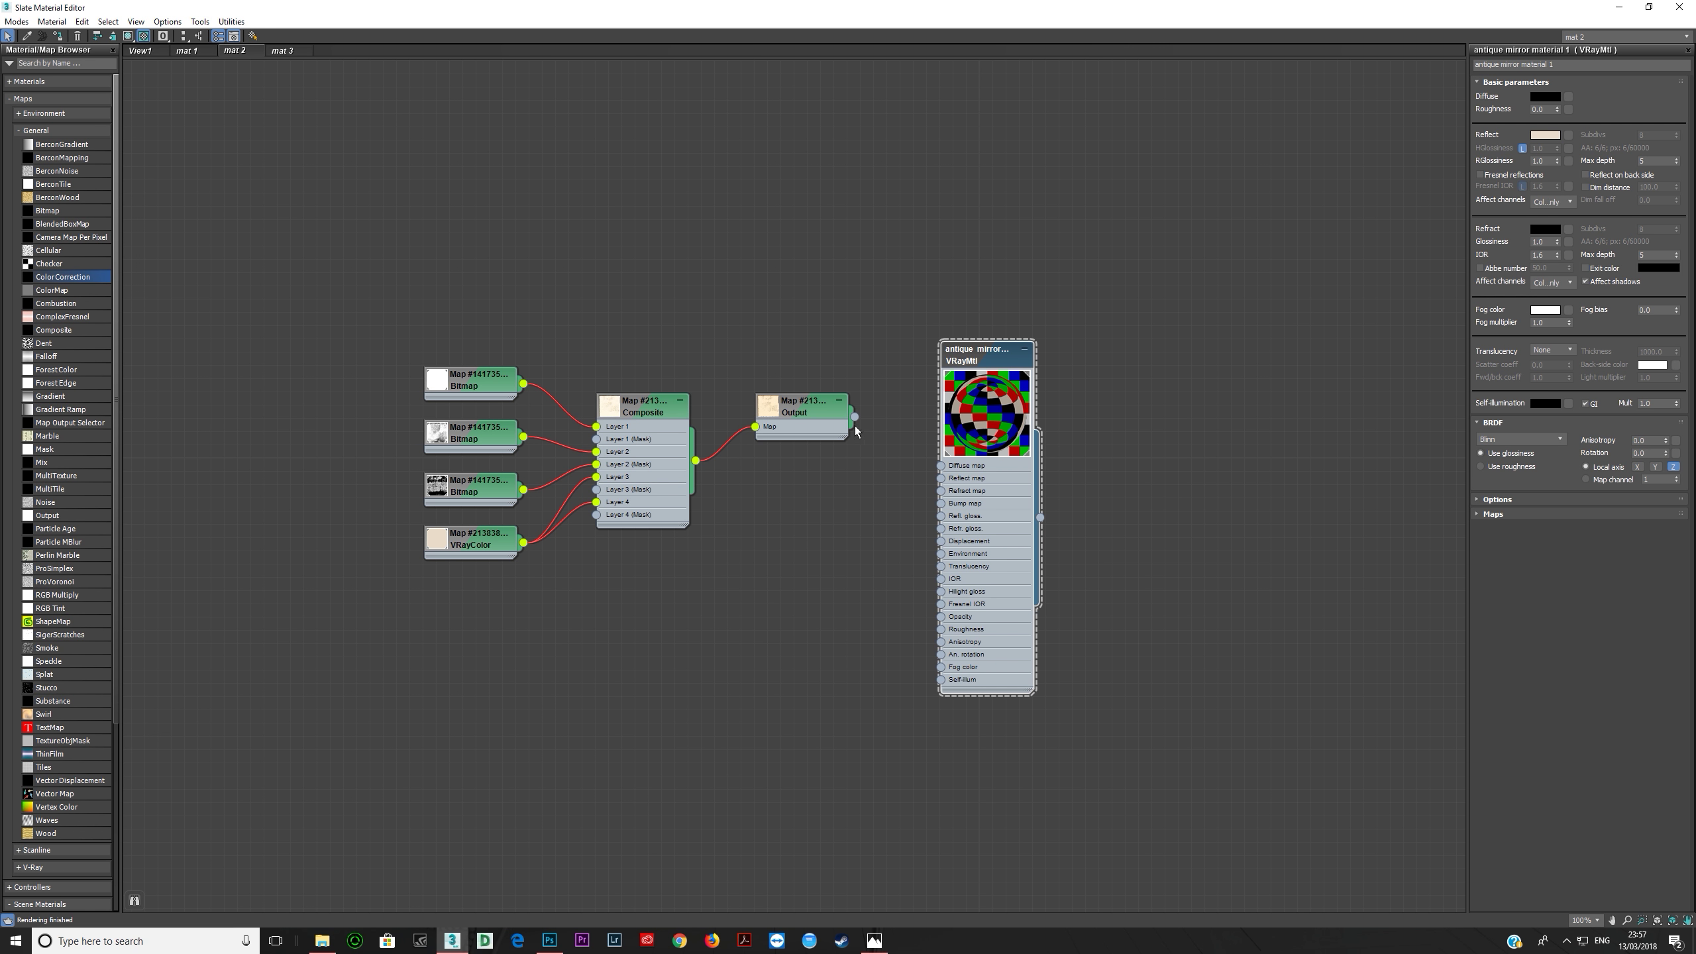
Step: Enlarge the Output node's thumbnail and connect the Output map to the VRayMtl's Reflect map slot
left_click_drag(845, 430, 846, 457)
double_click(774, 431)
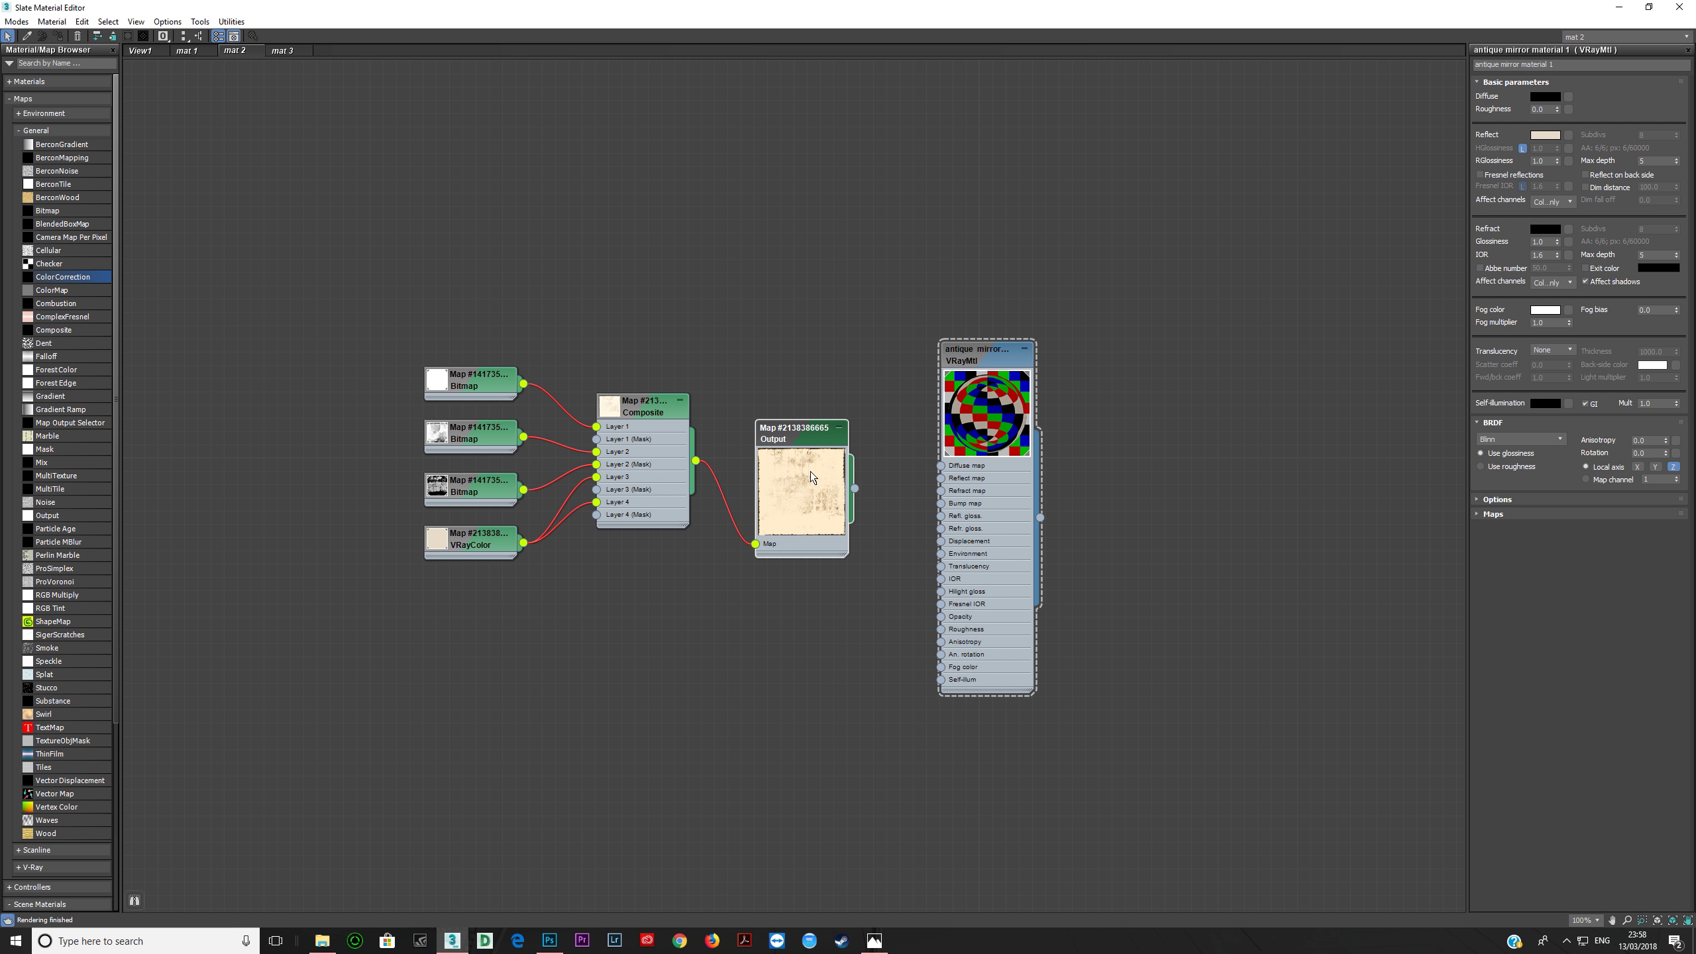
left_click_drag(855, 488, 941, 478)
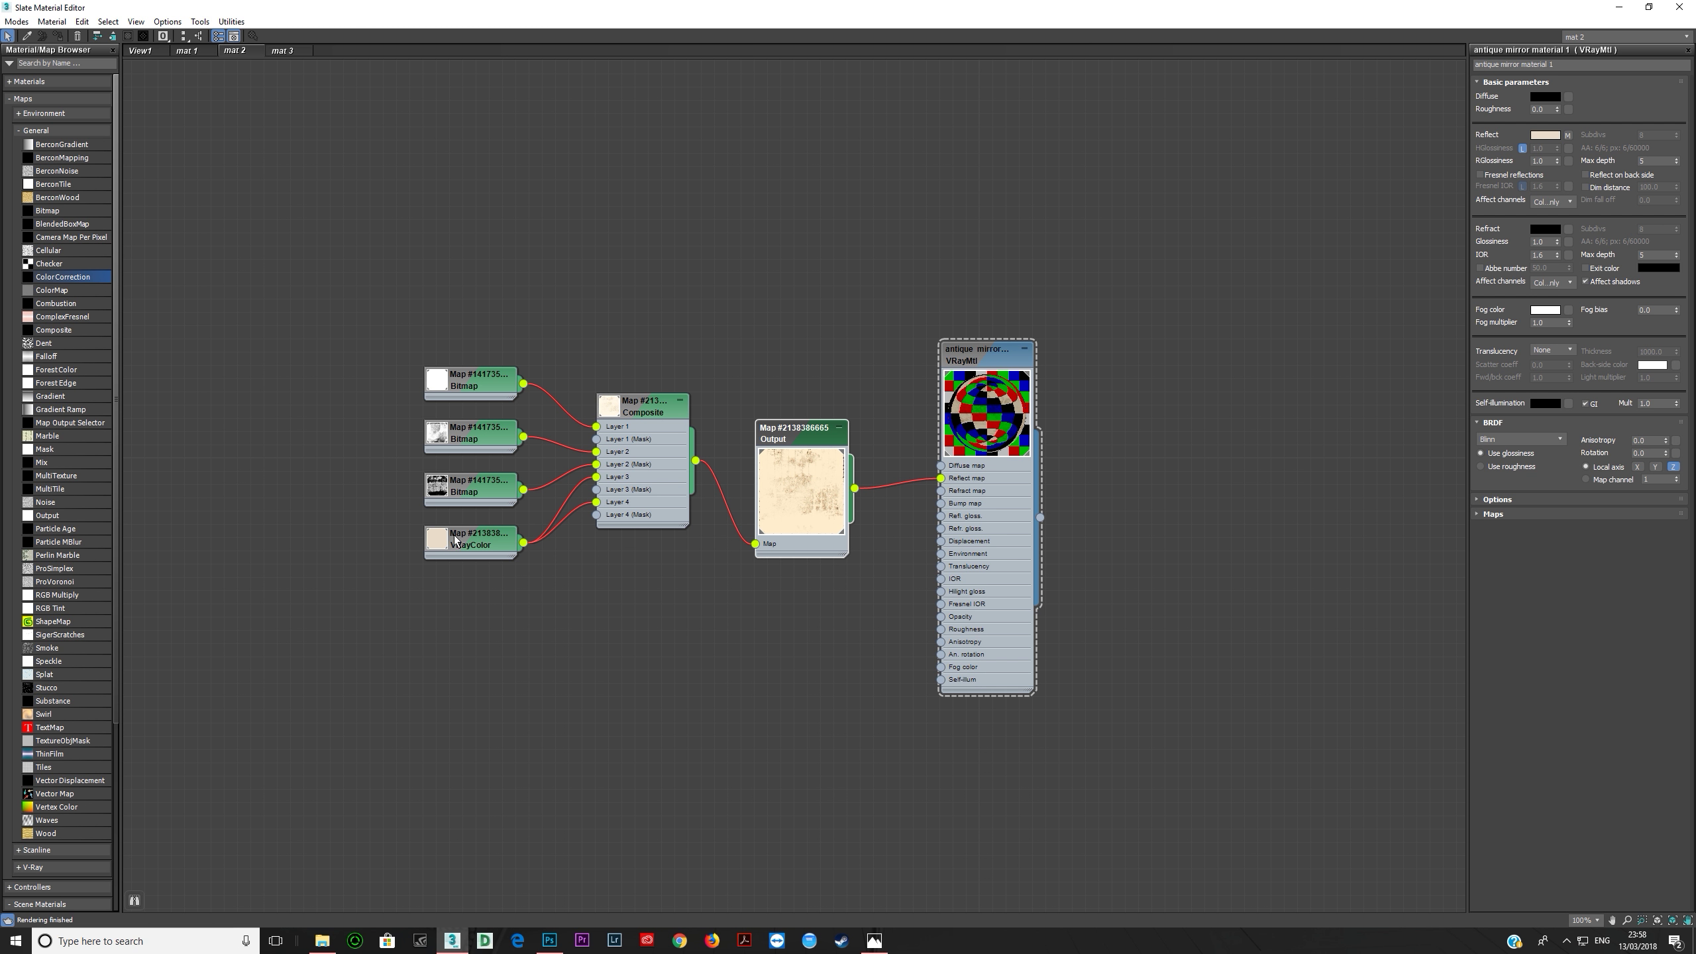
Step: Open the VRayColor map's parameters and inspect its color in the Color Selector
double_click(473, 545)
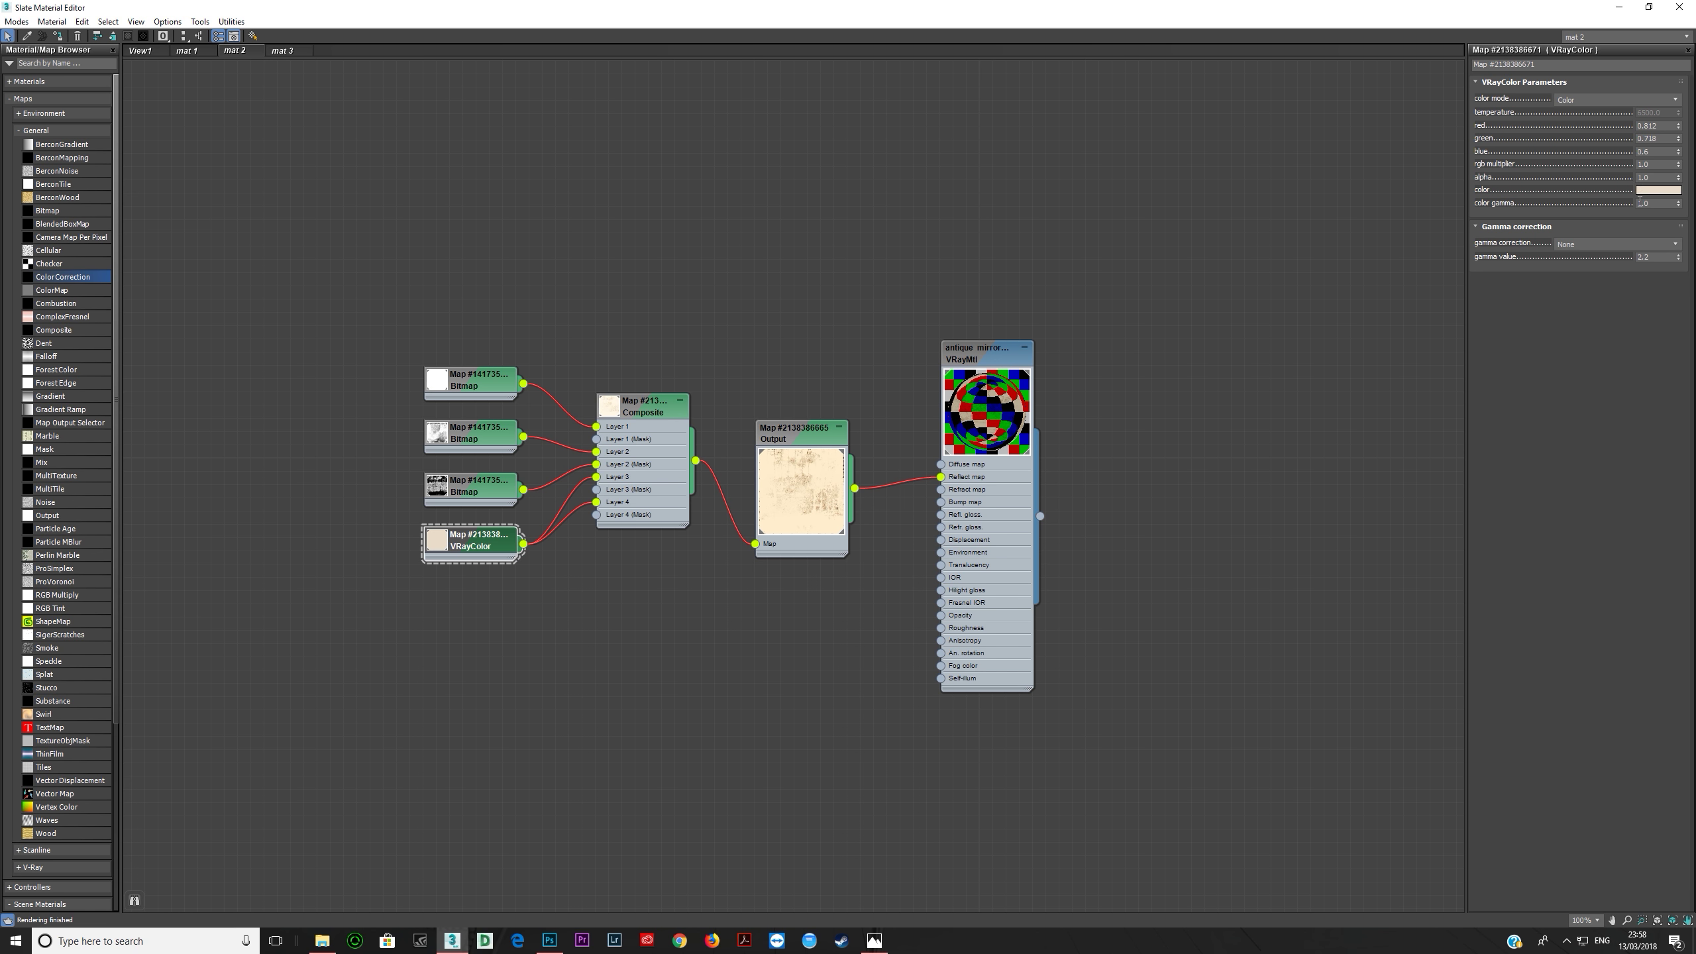
left_click(1657, 191)
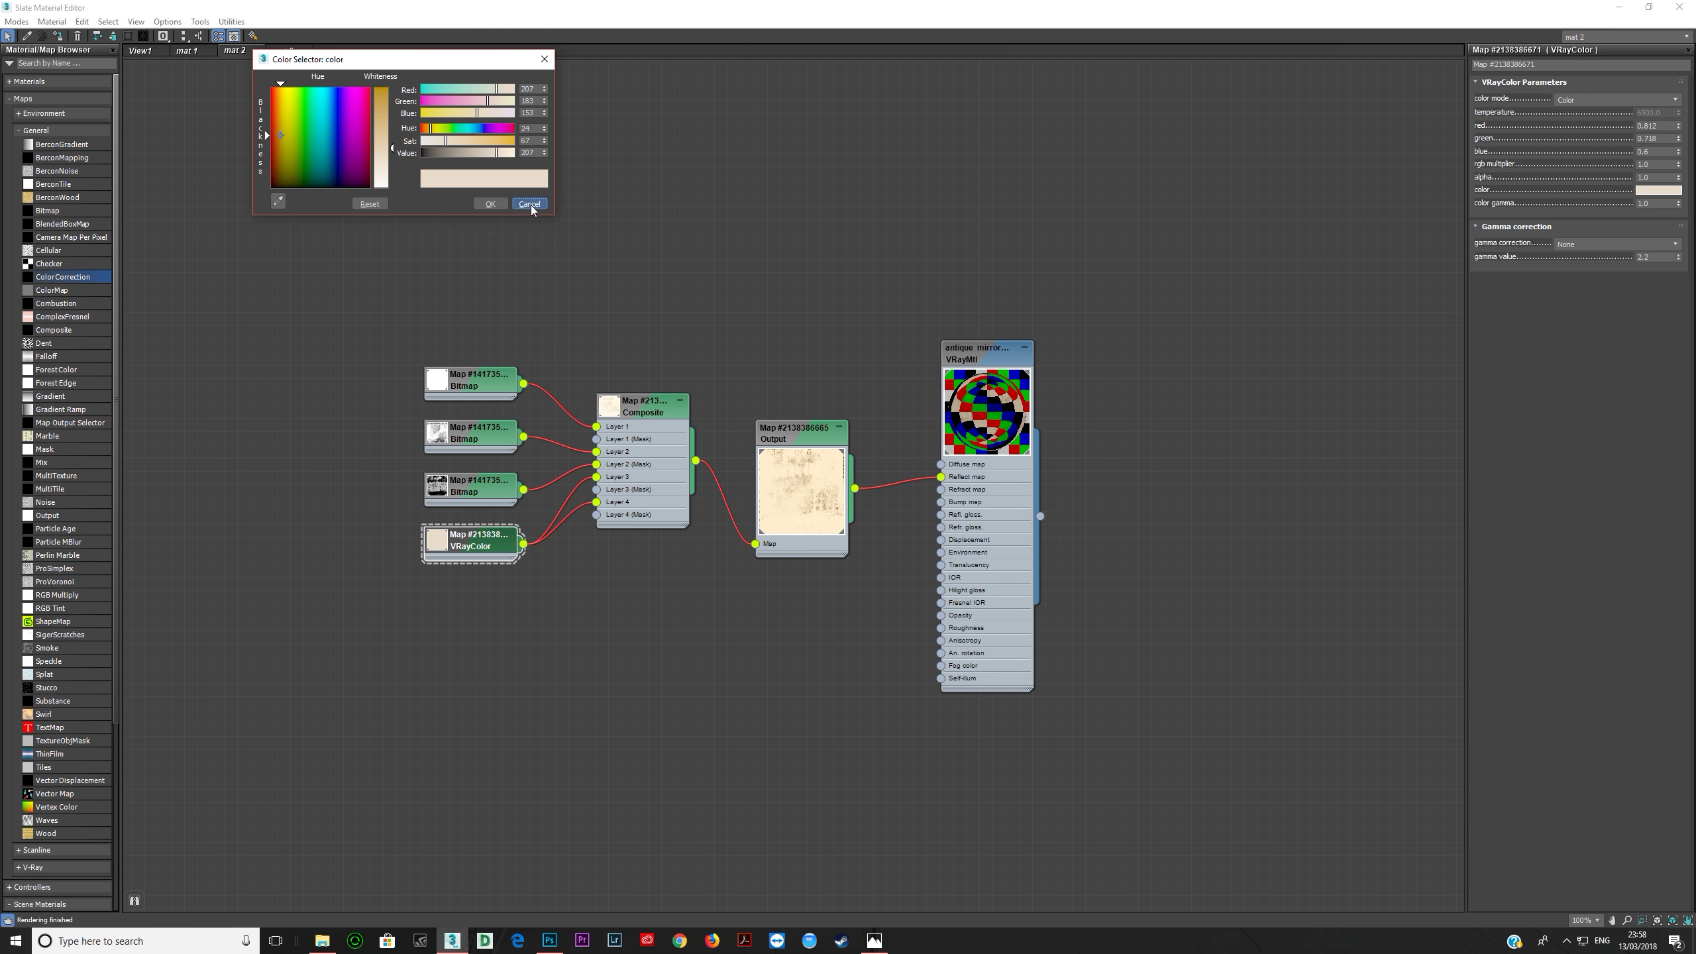
left_click(501, 207)
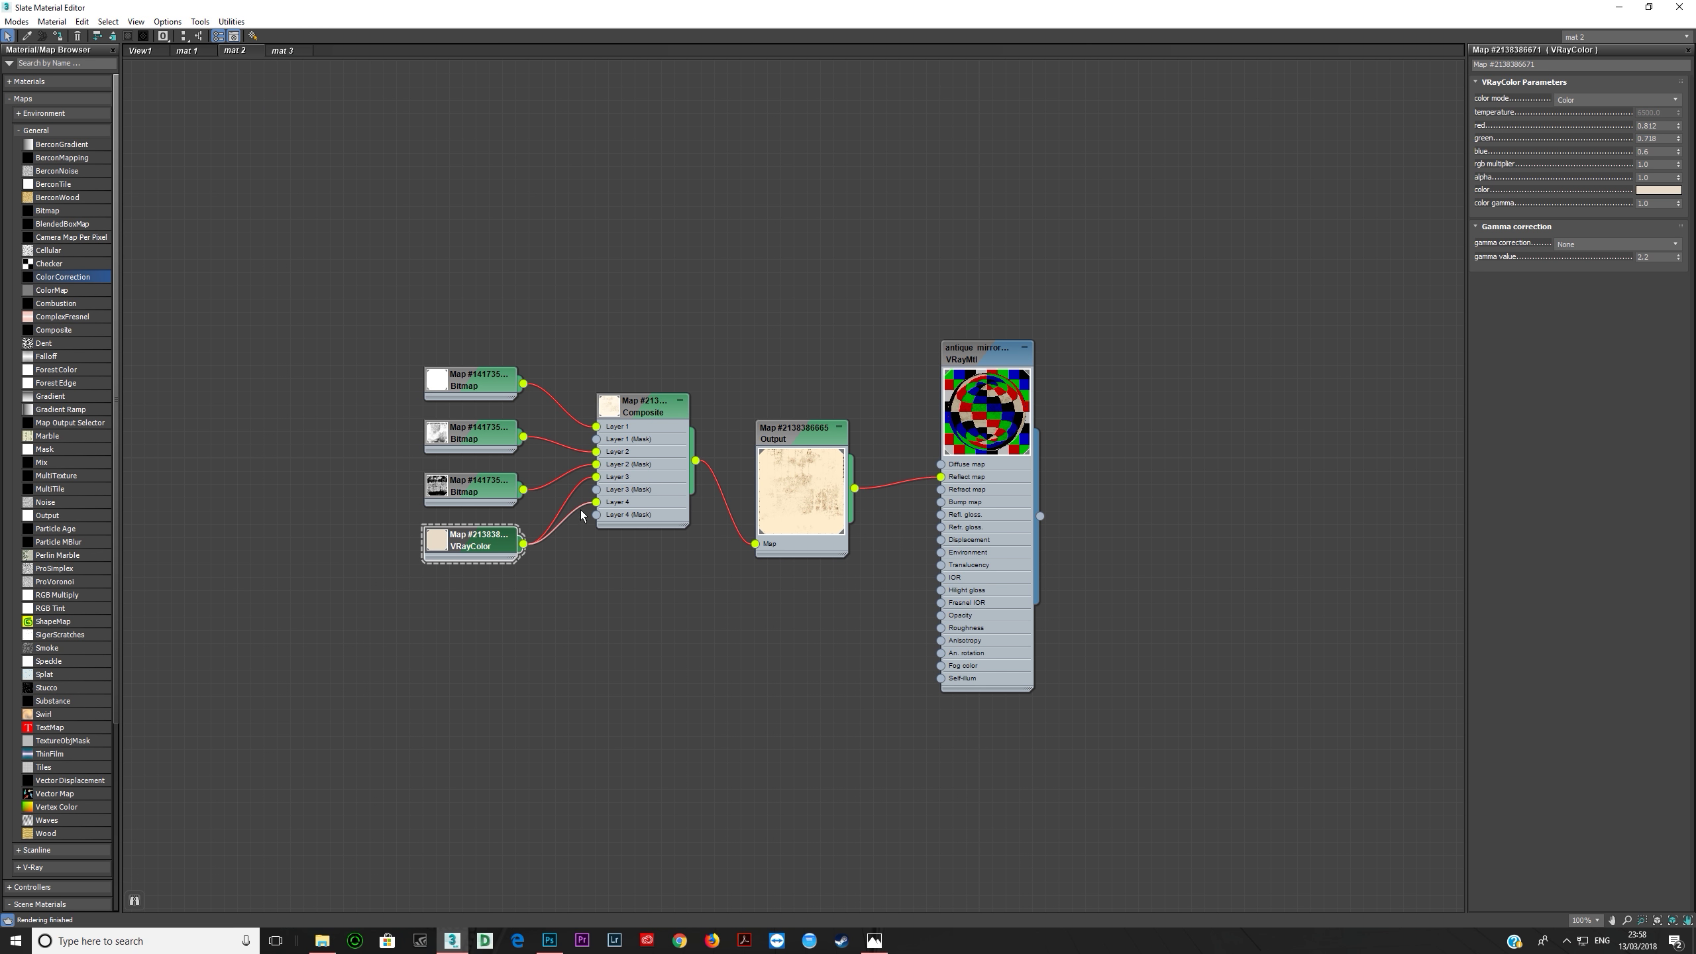
Step: Open the antique mirror material's preview window, enlarge it, and place it beside the node network
right_click(989, 414)
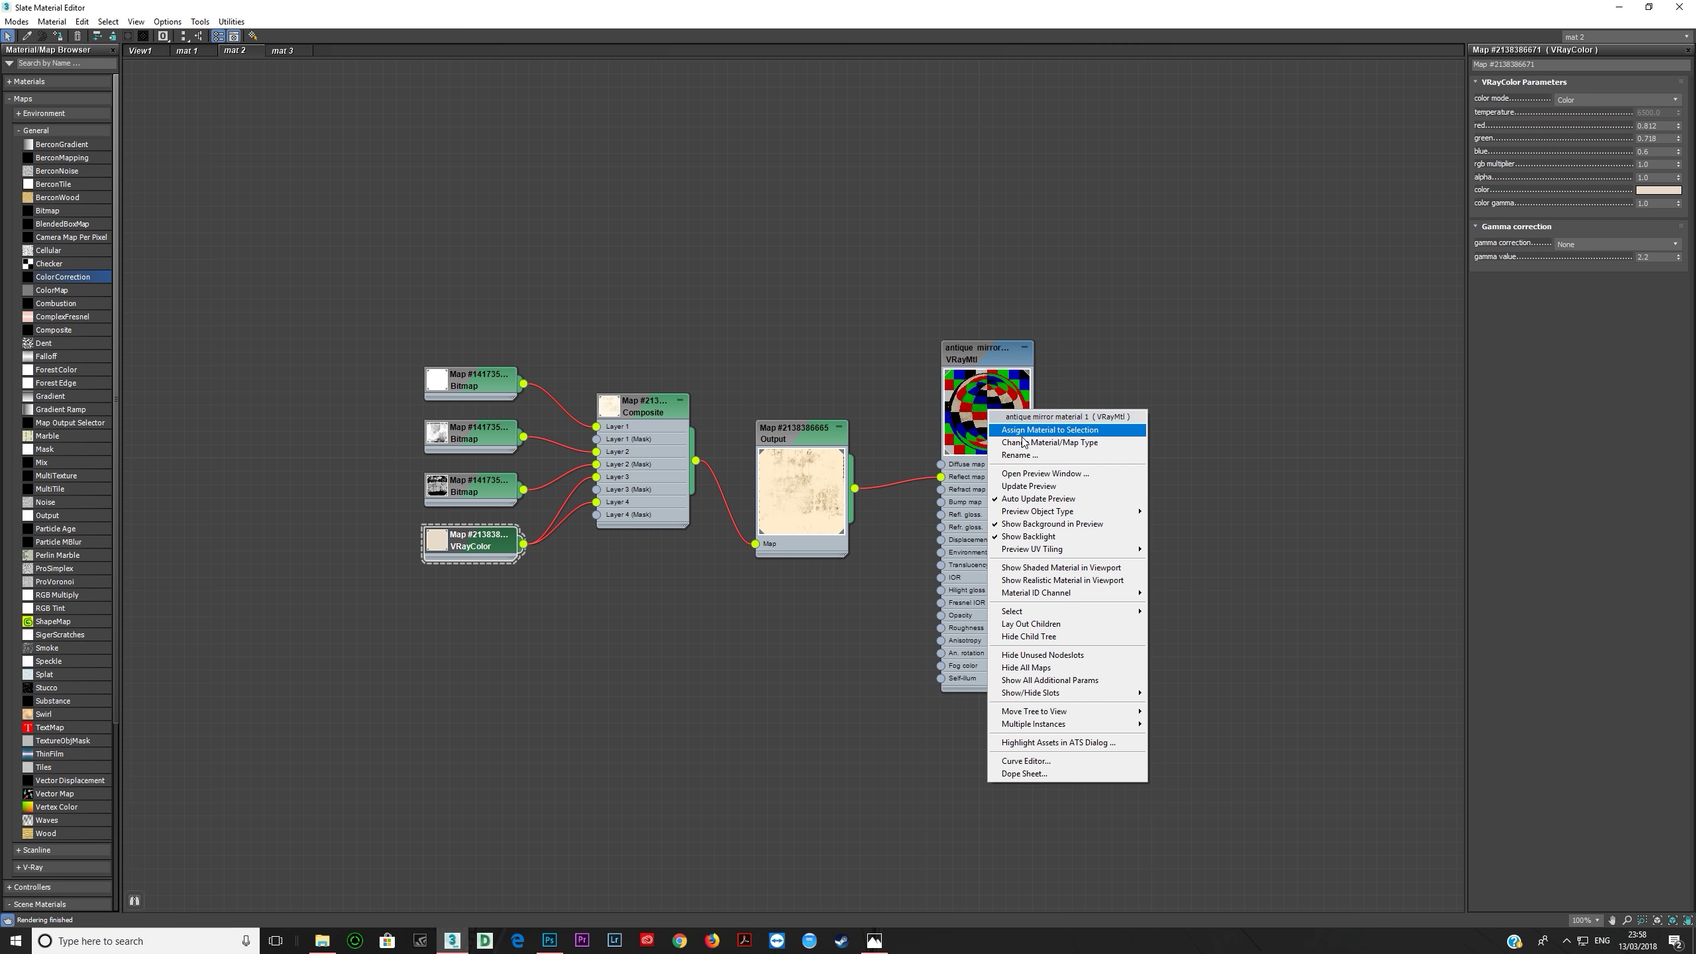
left_click(1045, 473)
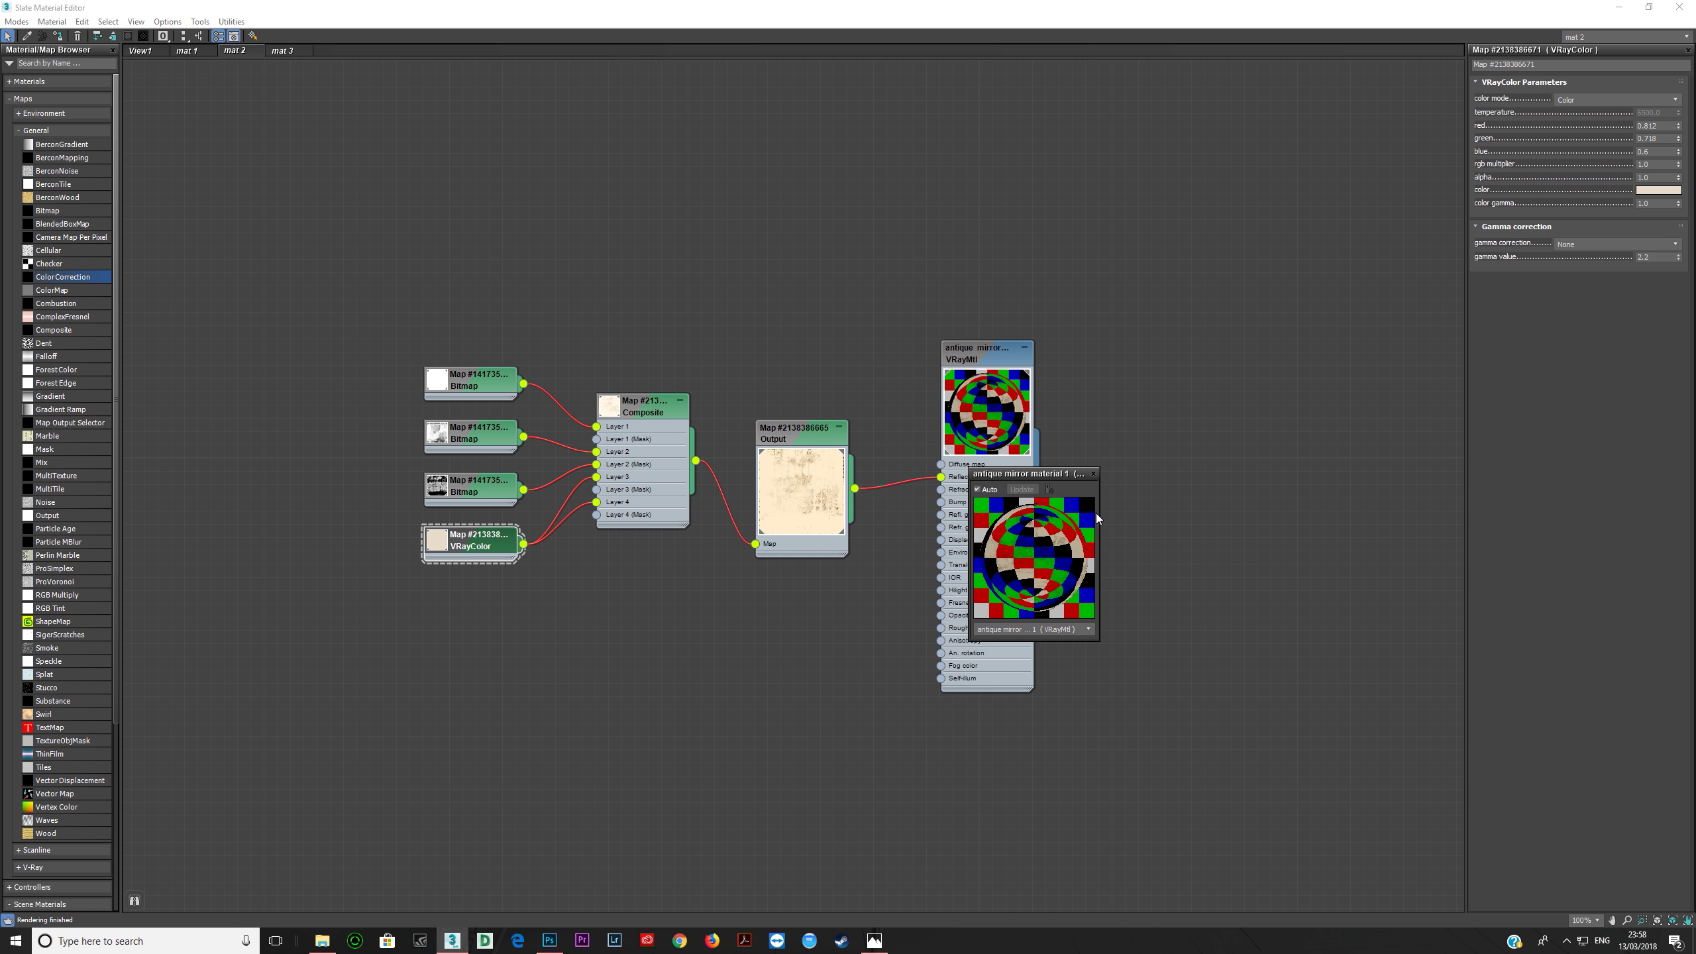
left_click_drag(1099, 510, 1452, 535)
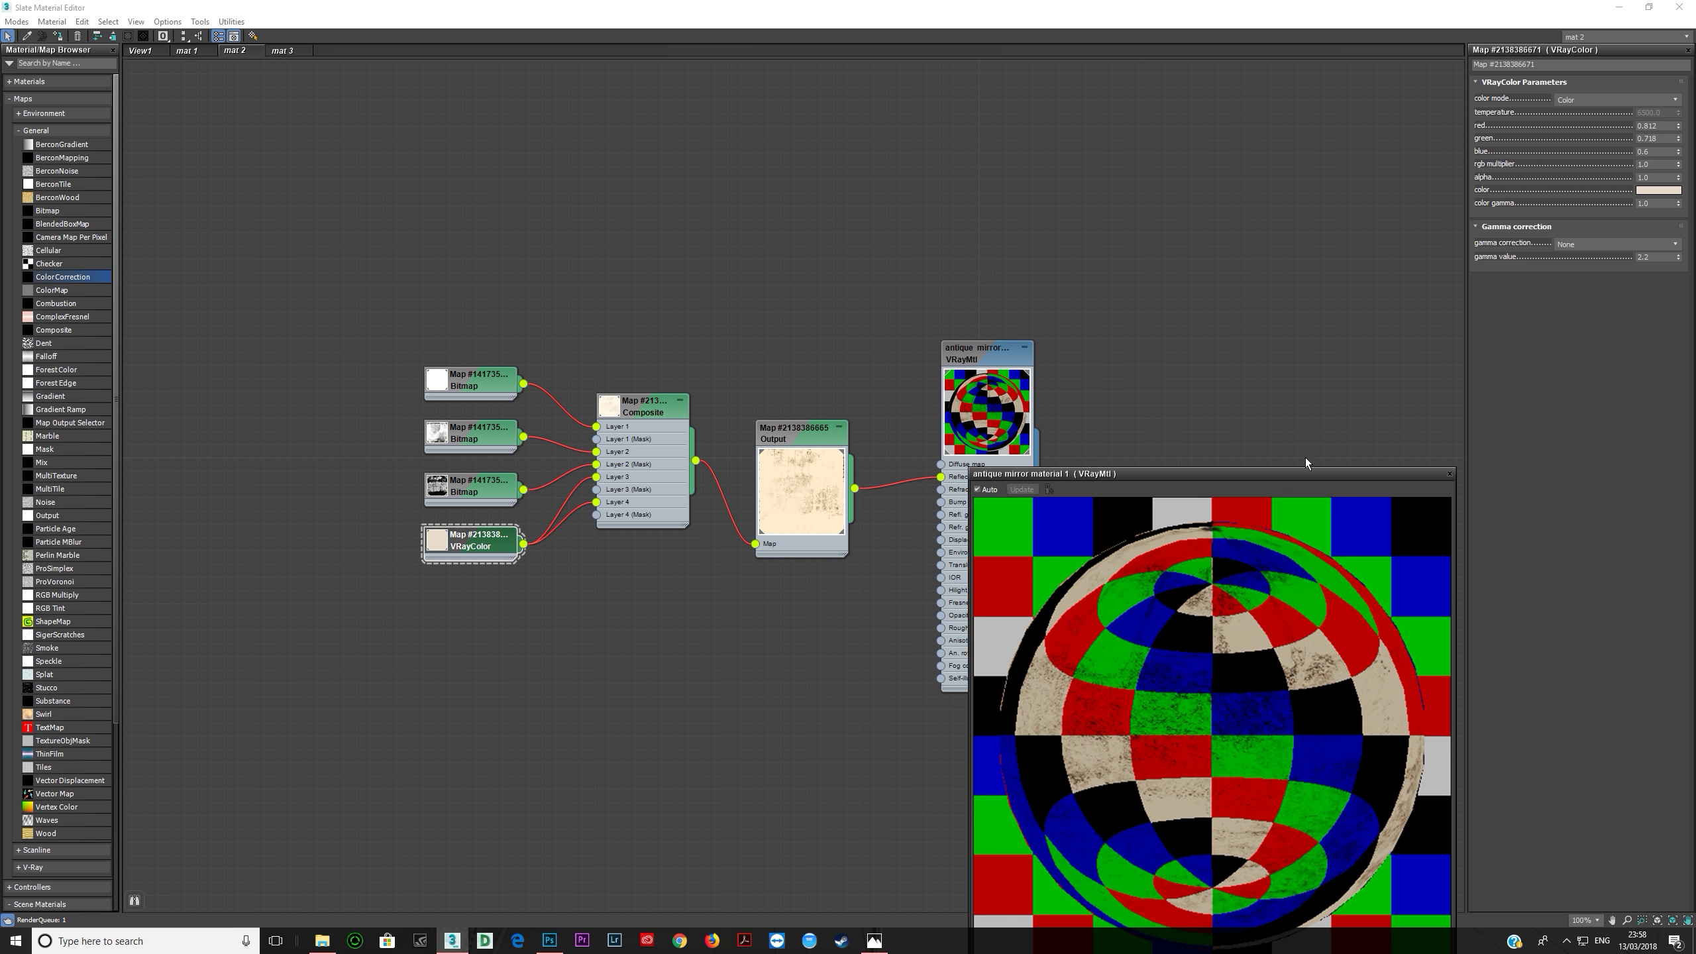
left_click_drag(1289, 469, 1228, 213)
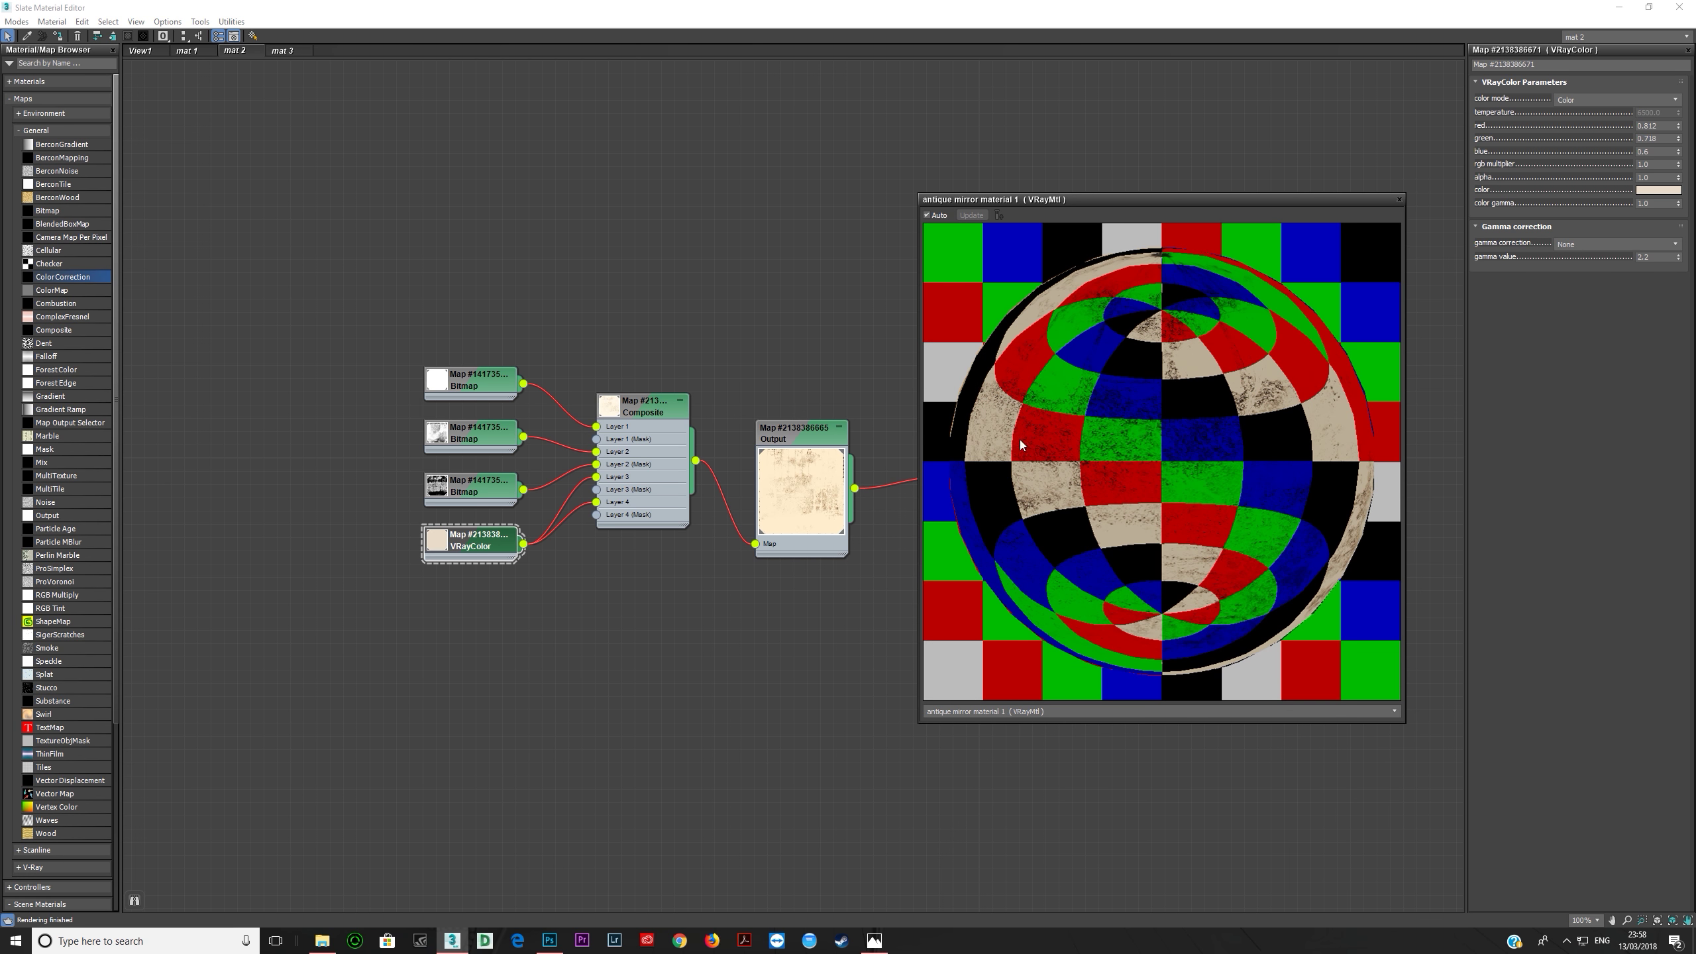
Step: Disconnect the VRayColor map from Layer 4 of the Composite map and show the Composite layer settings
left_click(627, 499)
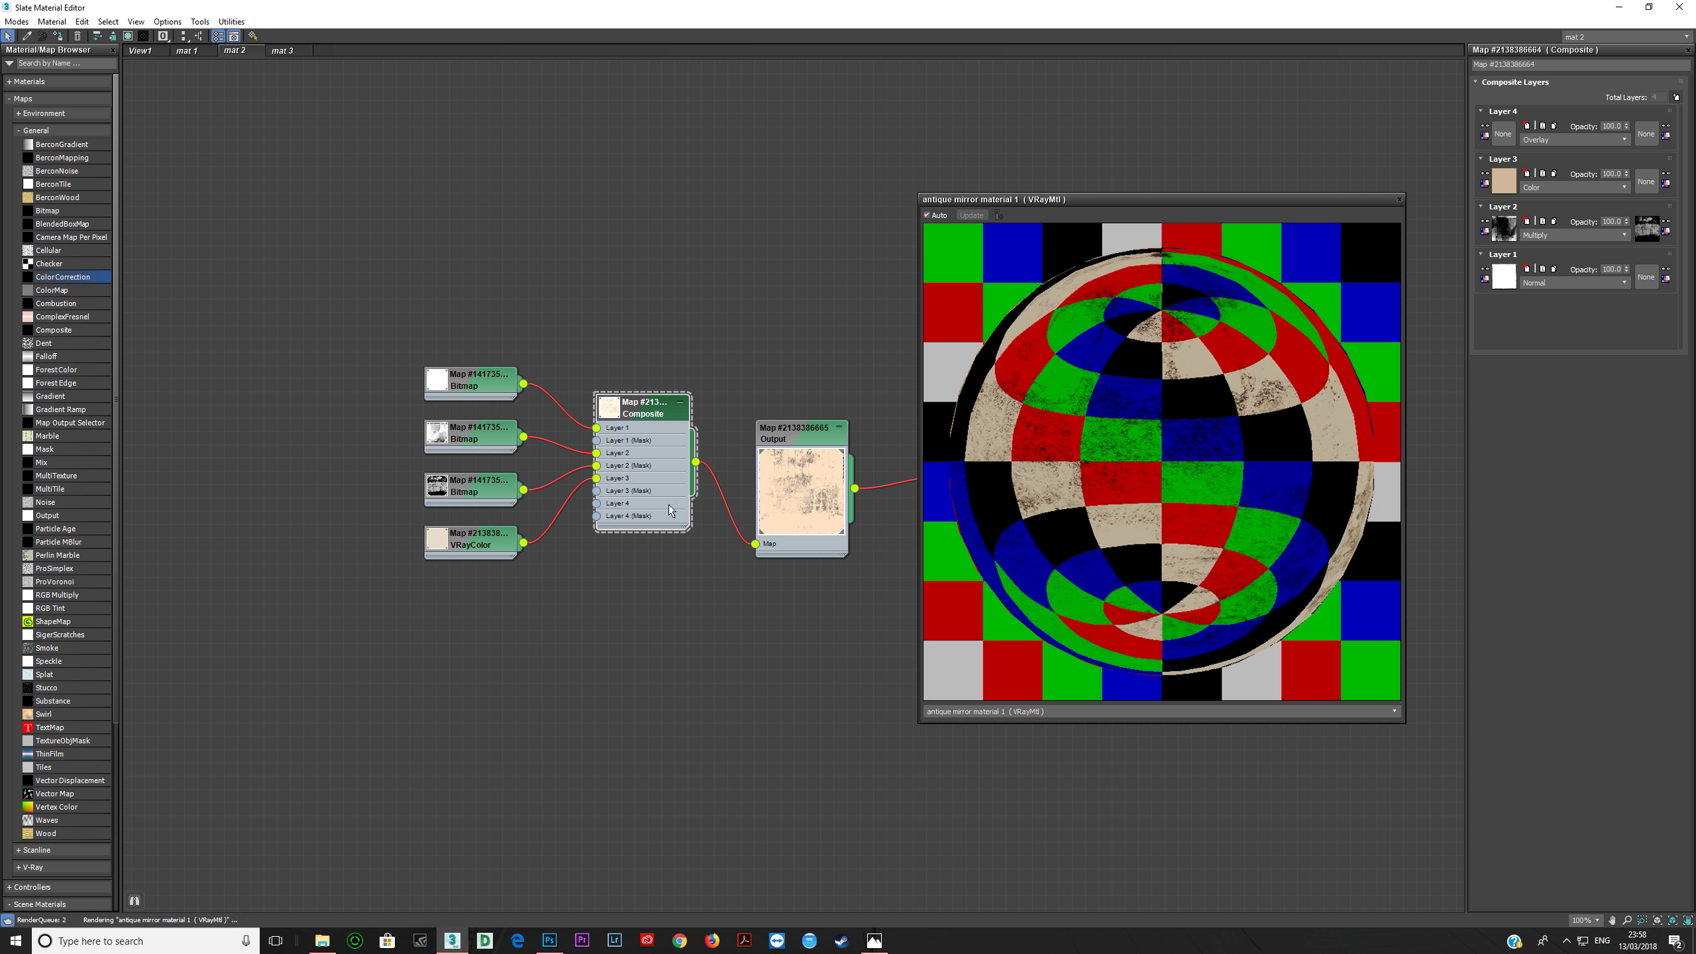
left_click(513, 542)
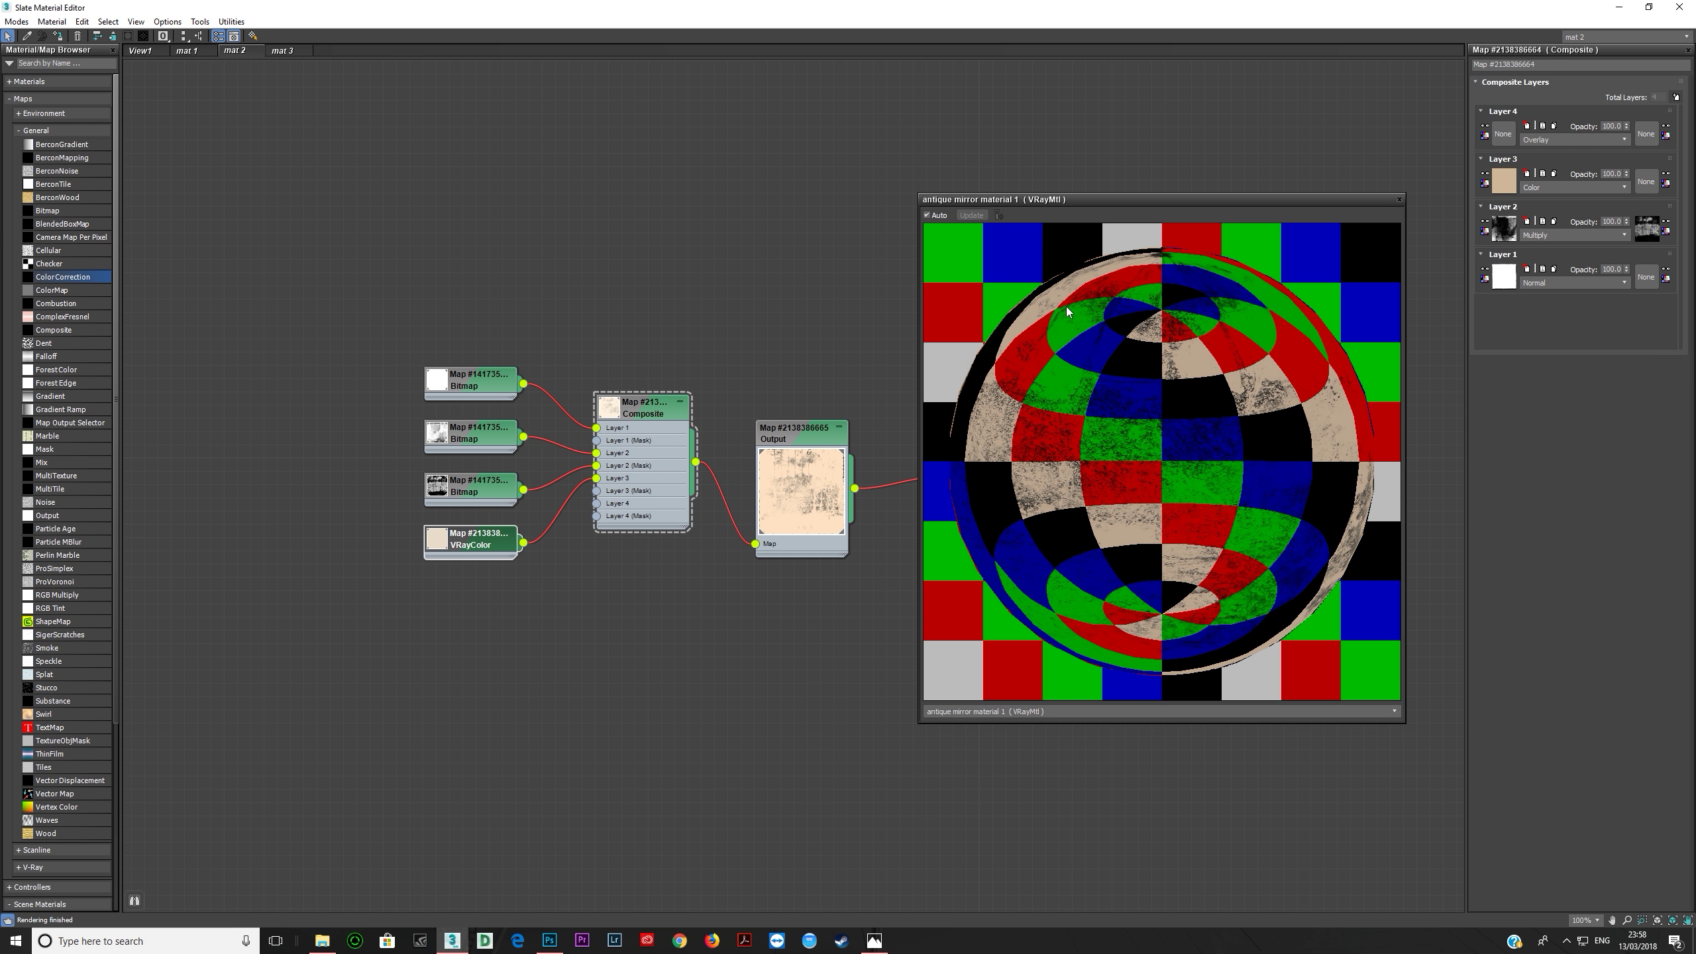
Step: Try the Normal, Addition, Darken and Multiply blend modes on Layer 3 of the Composite map and restore Color
left_click(1539, 187)
left_click(1543, 201)
left_click(1549, 188)
left_click(1547, 218)
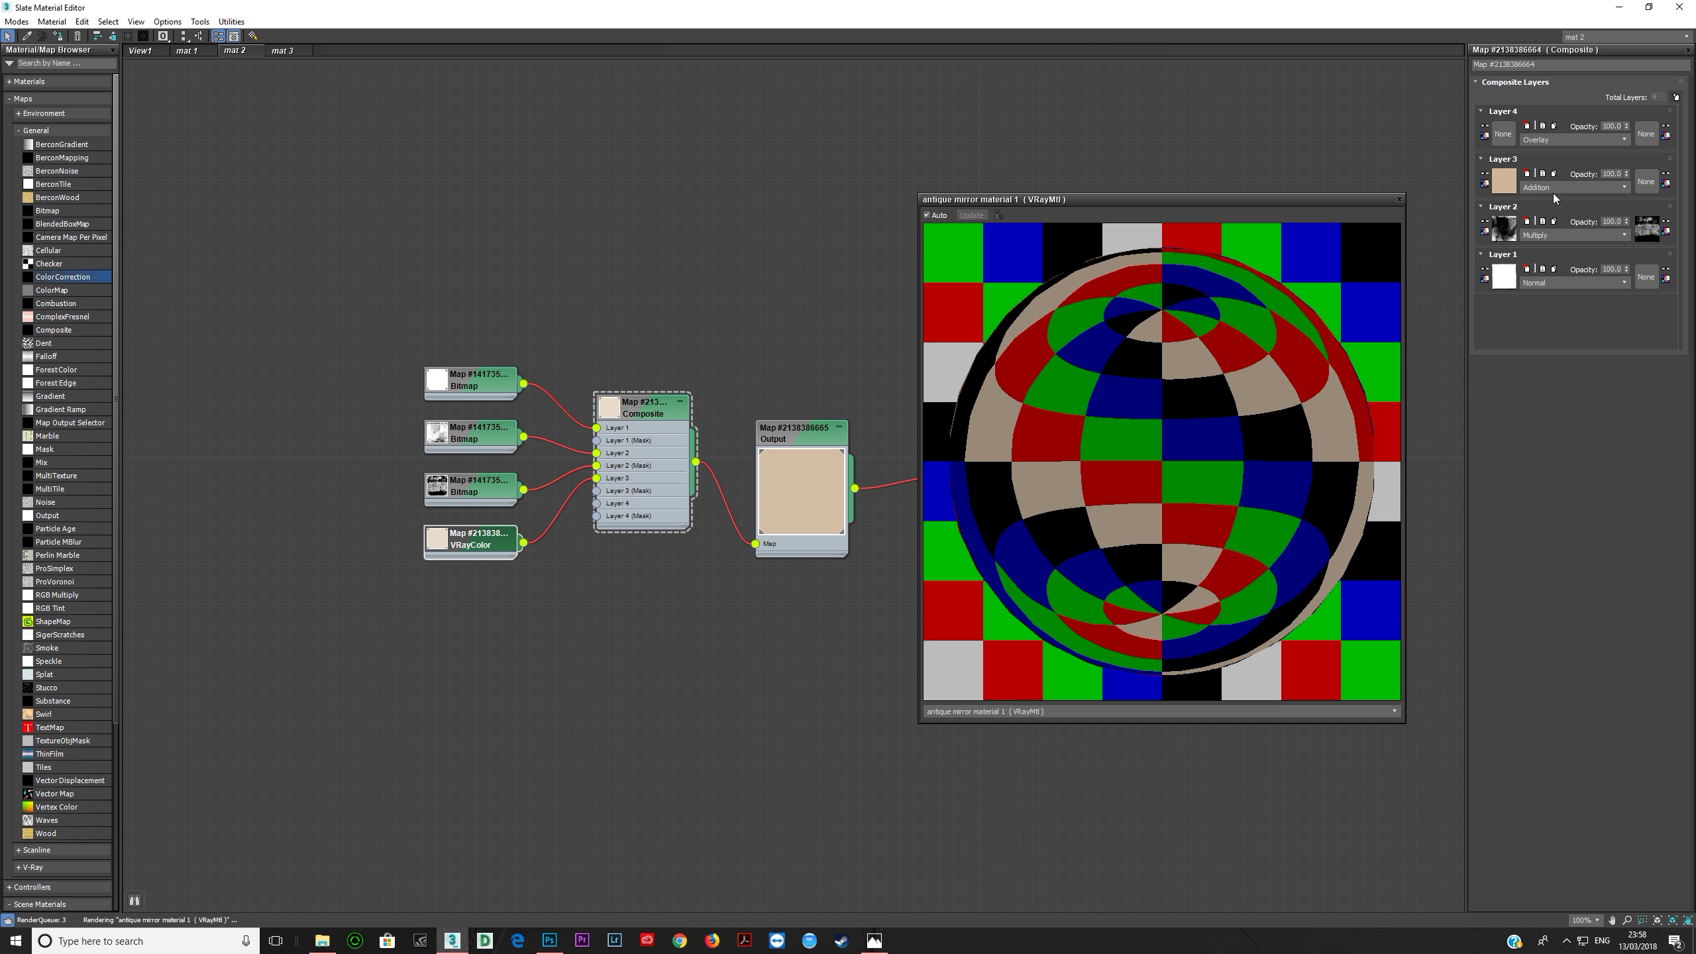
left_click(1553, 188)
left_click(1543, 234)
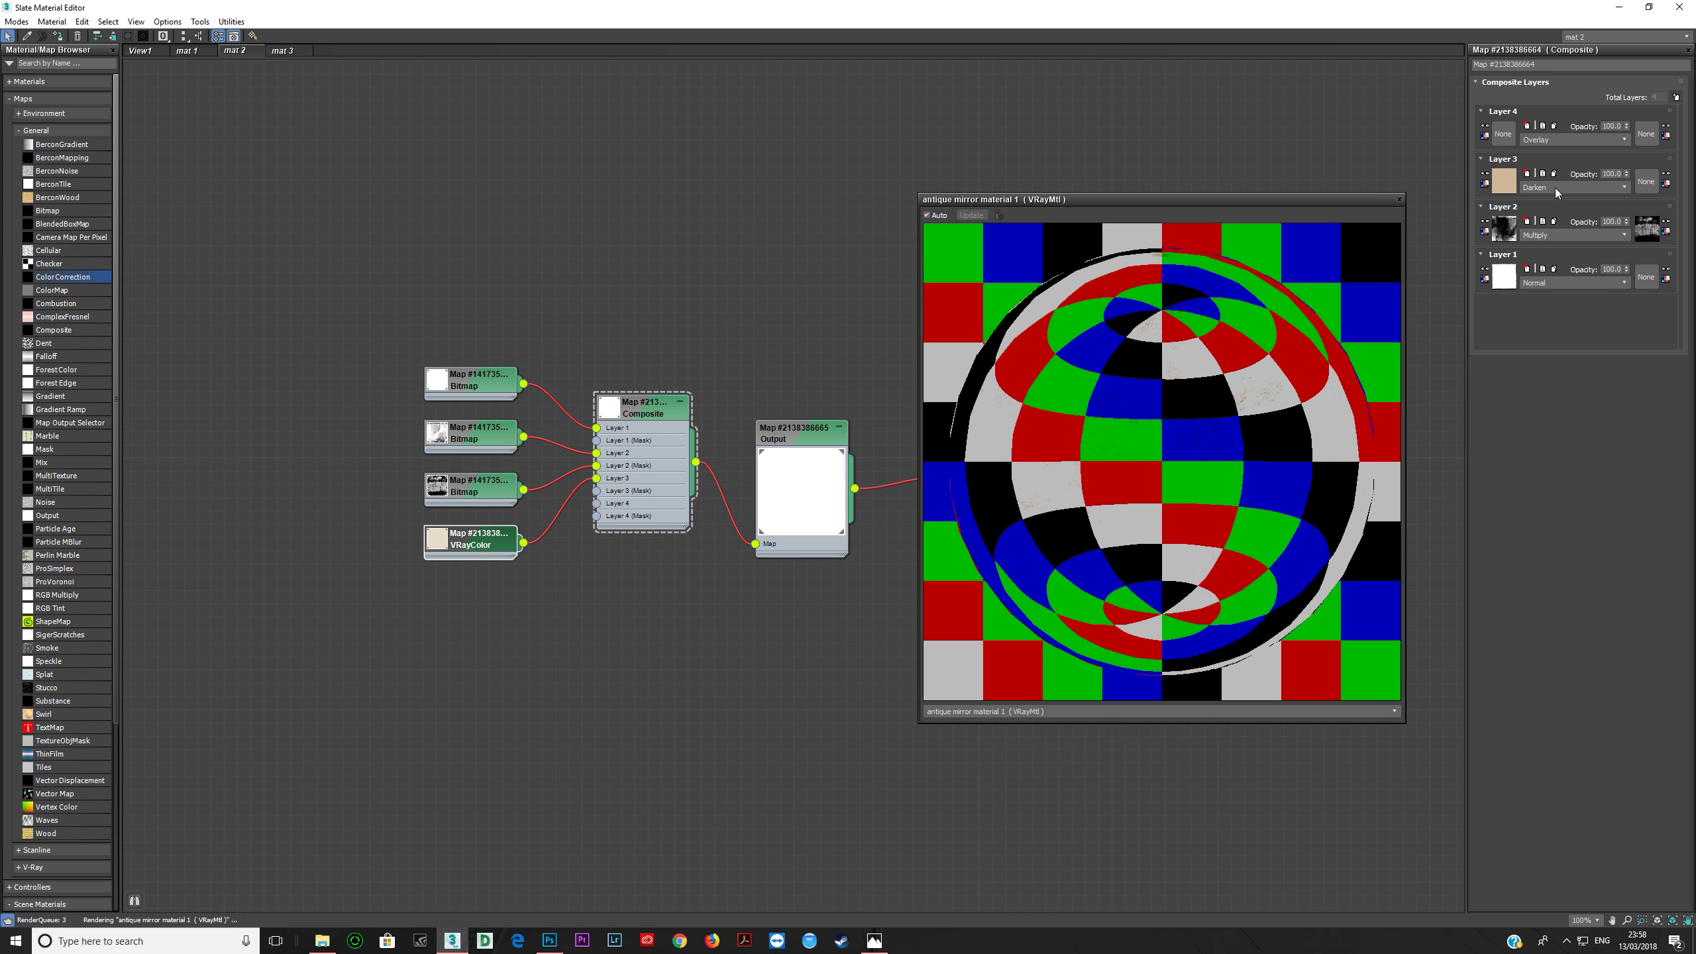
left_click(1556, 188)
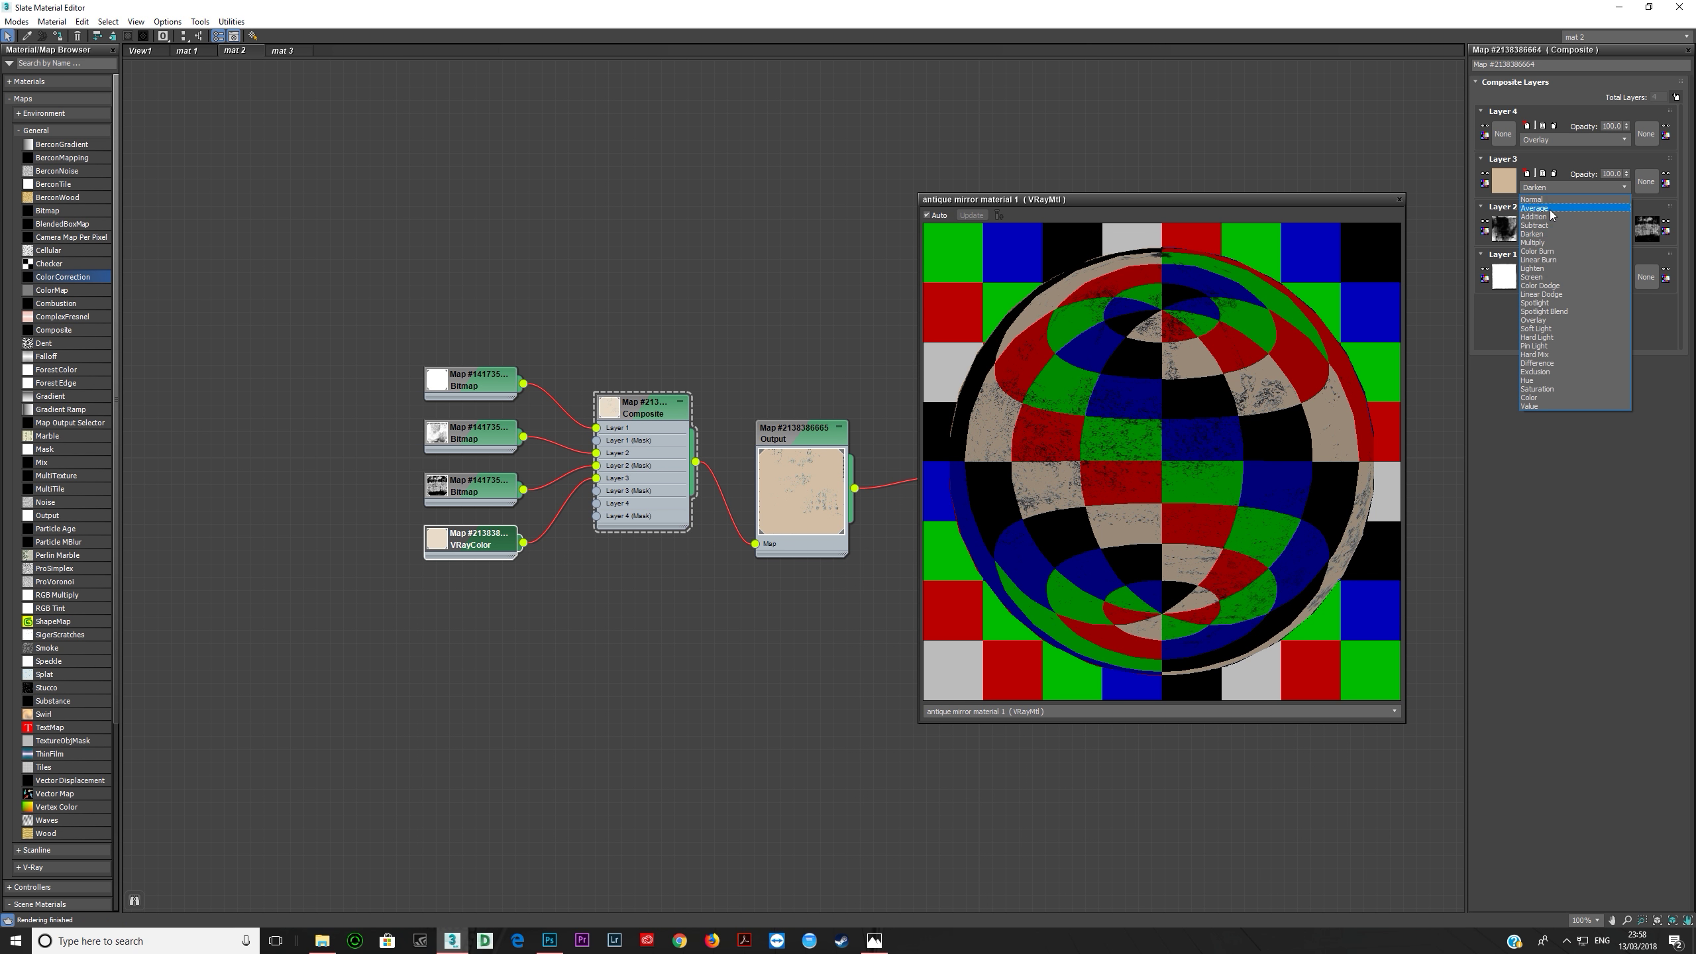
left_click(1545, 243)
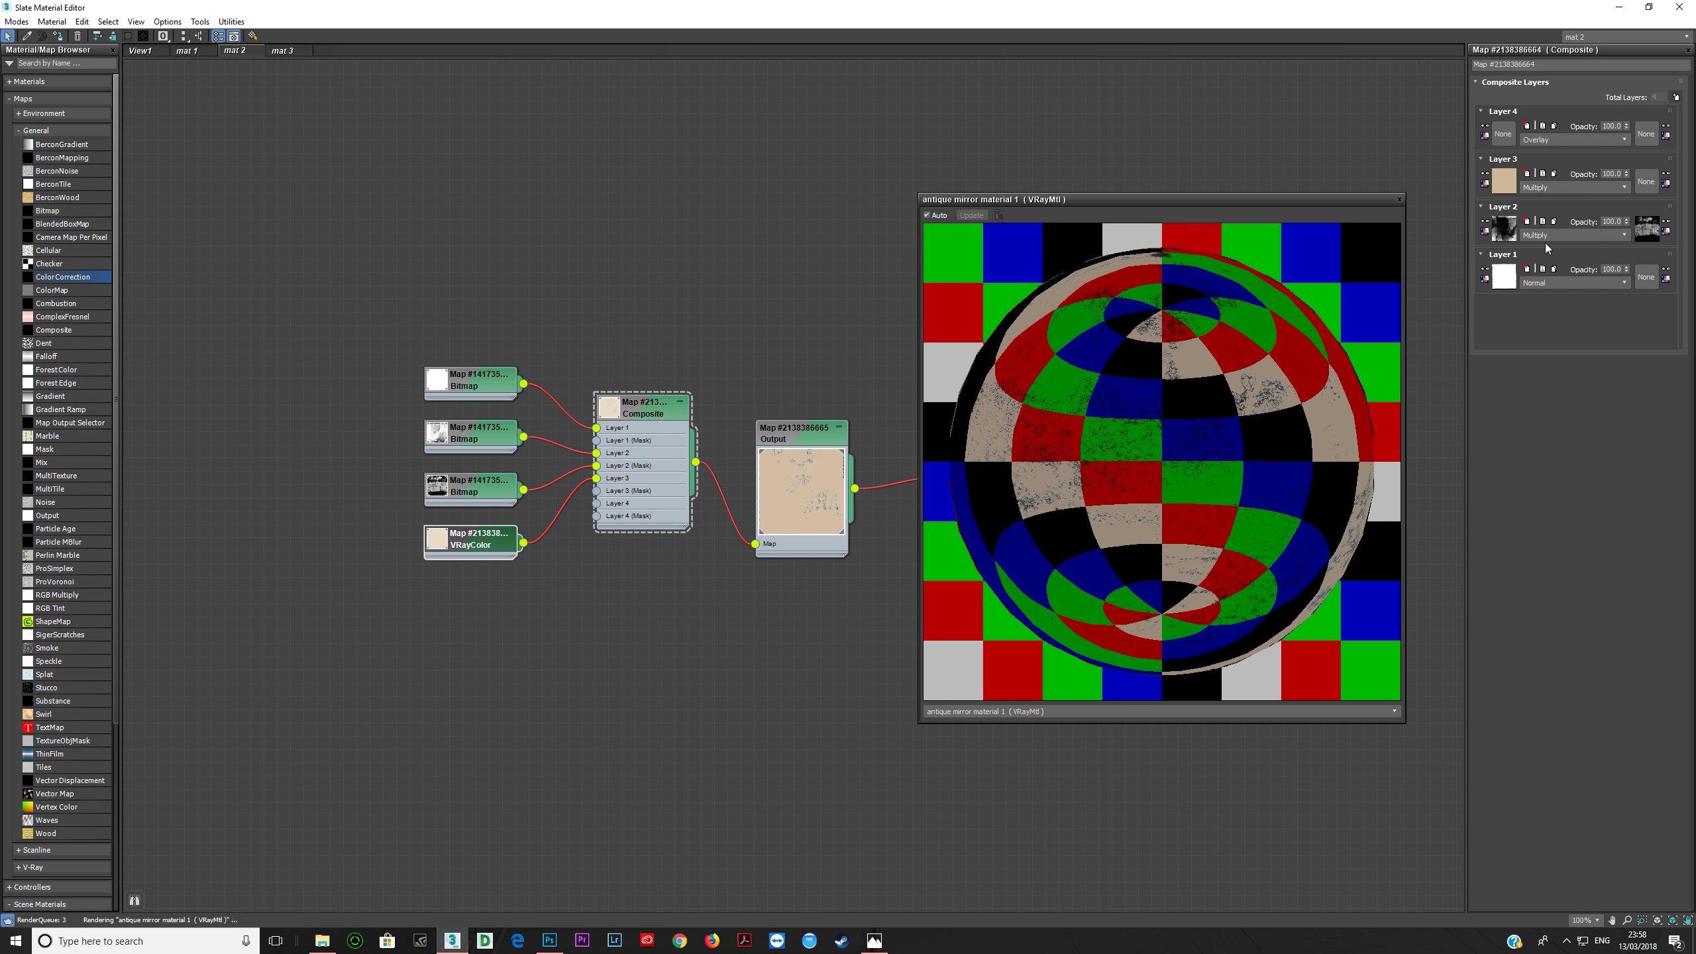
left_click(1547, 188)
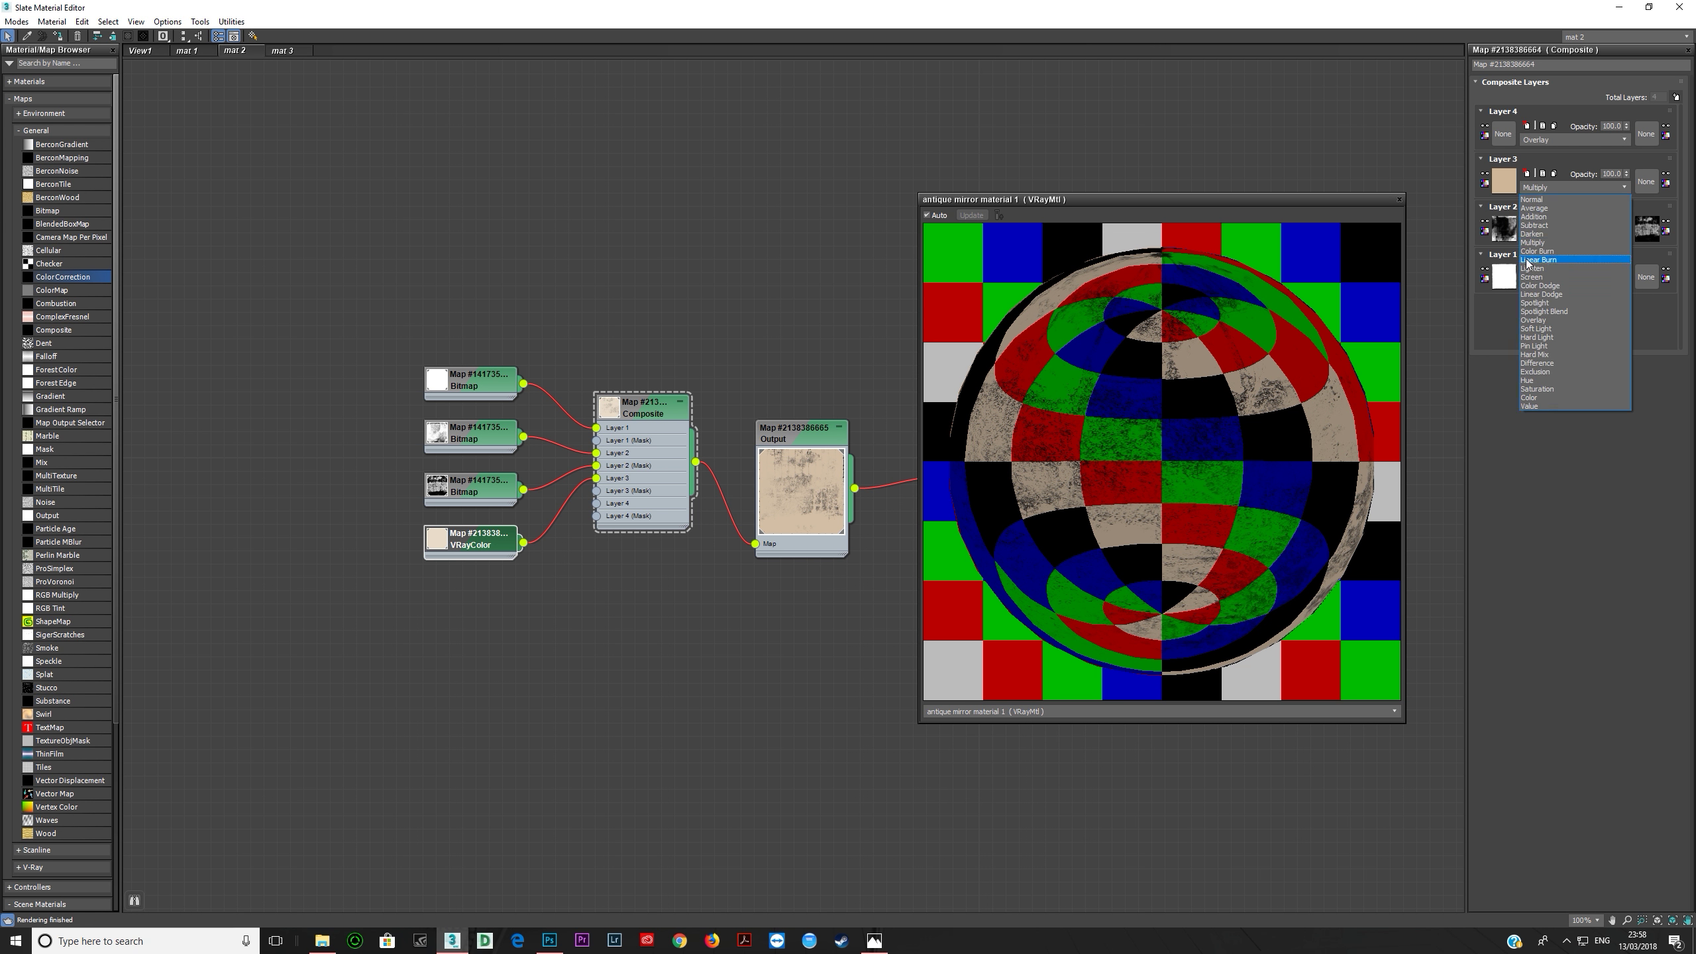
left_click(1537, 397)
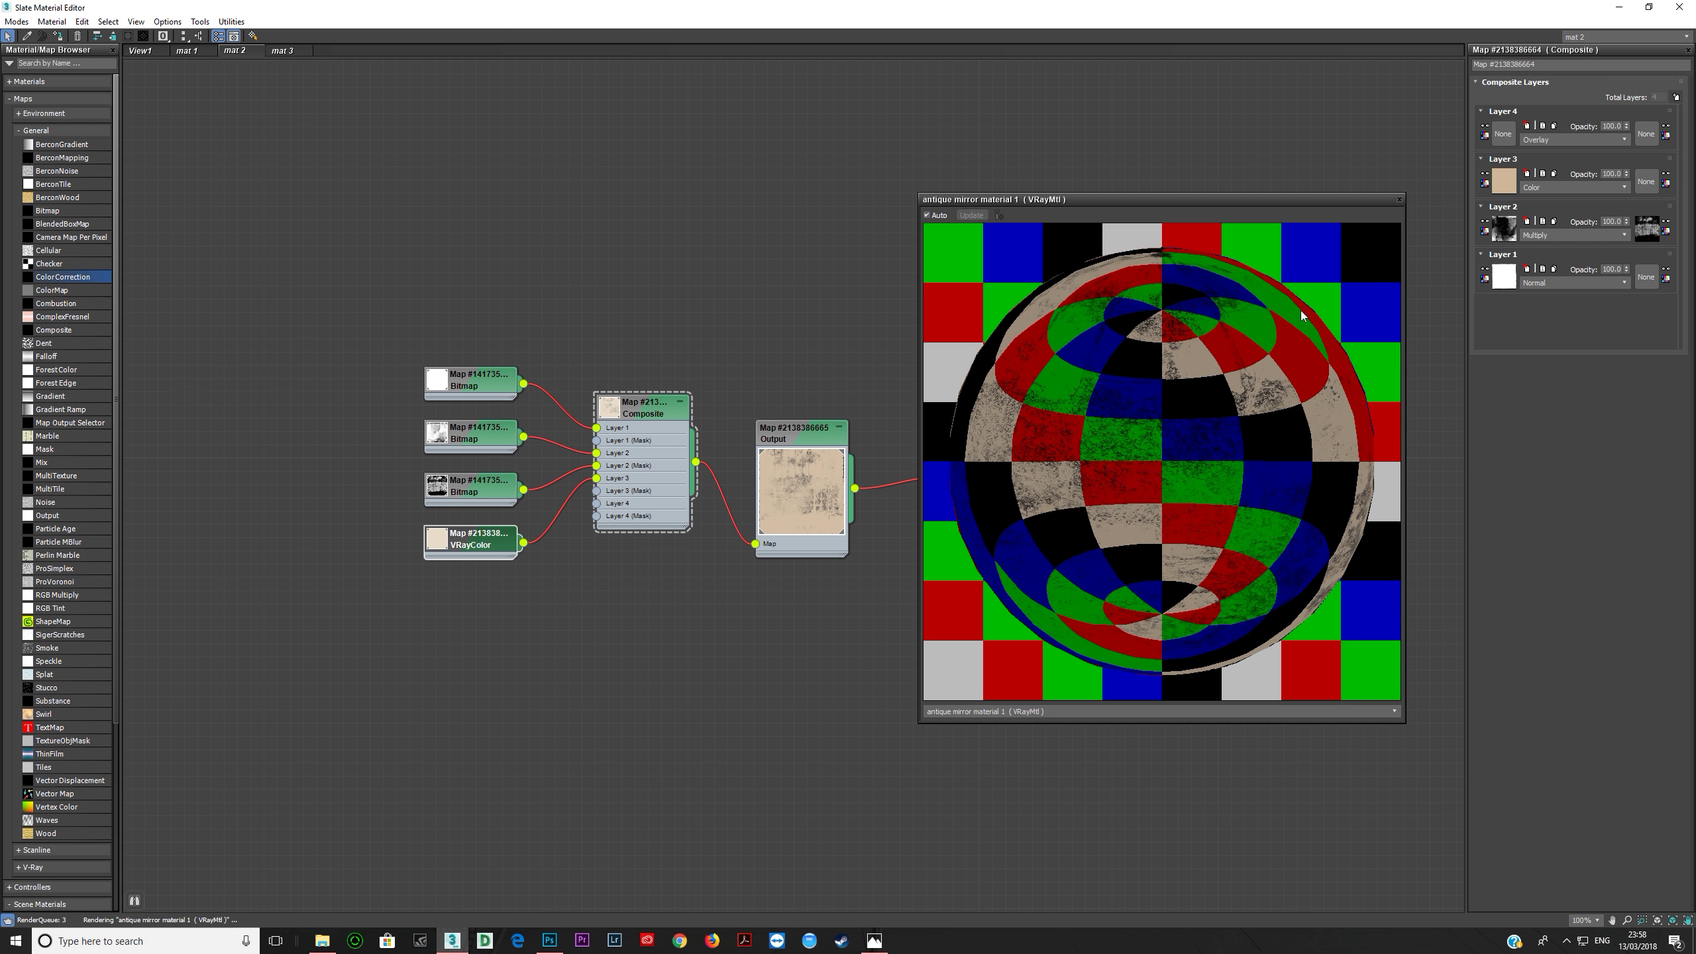
Step: Toggle Layer 3's visibility, connect the VRayColor map to Layer 4 of the Composite map, and check Layer 4's blend modes
left_click(1483, 177)
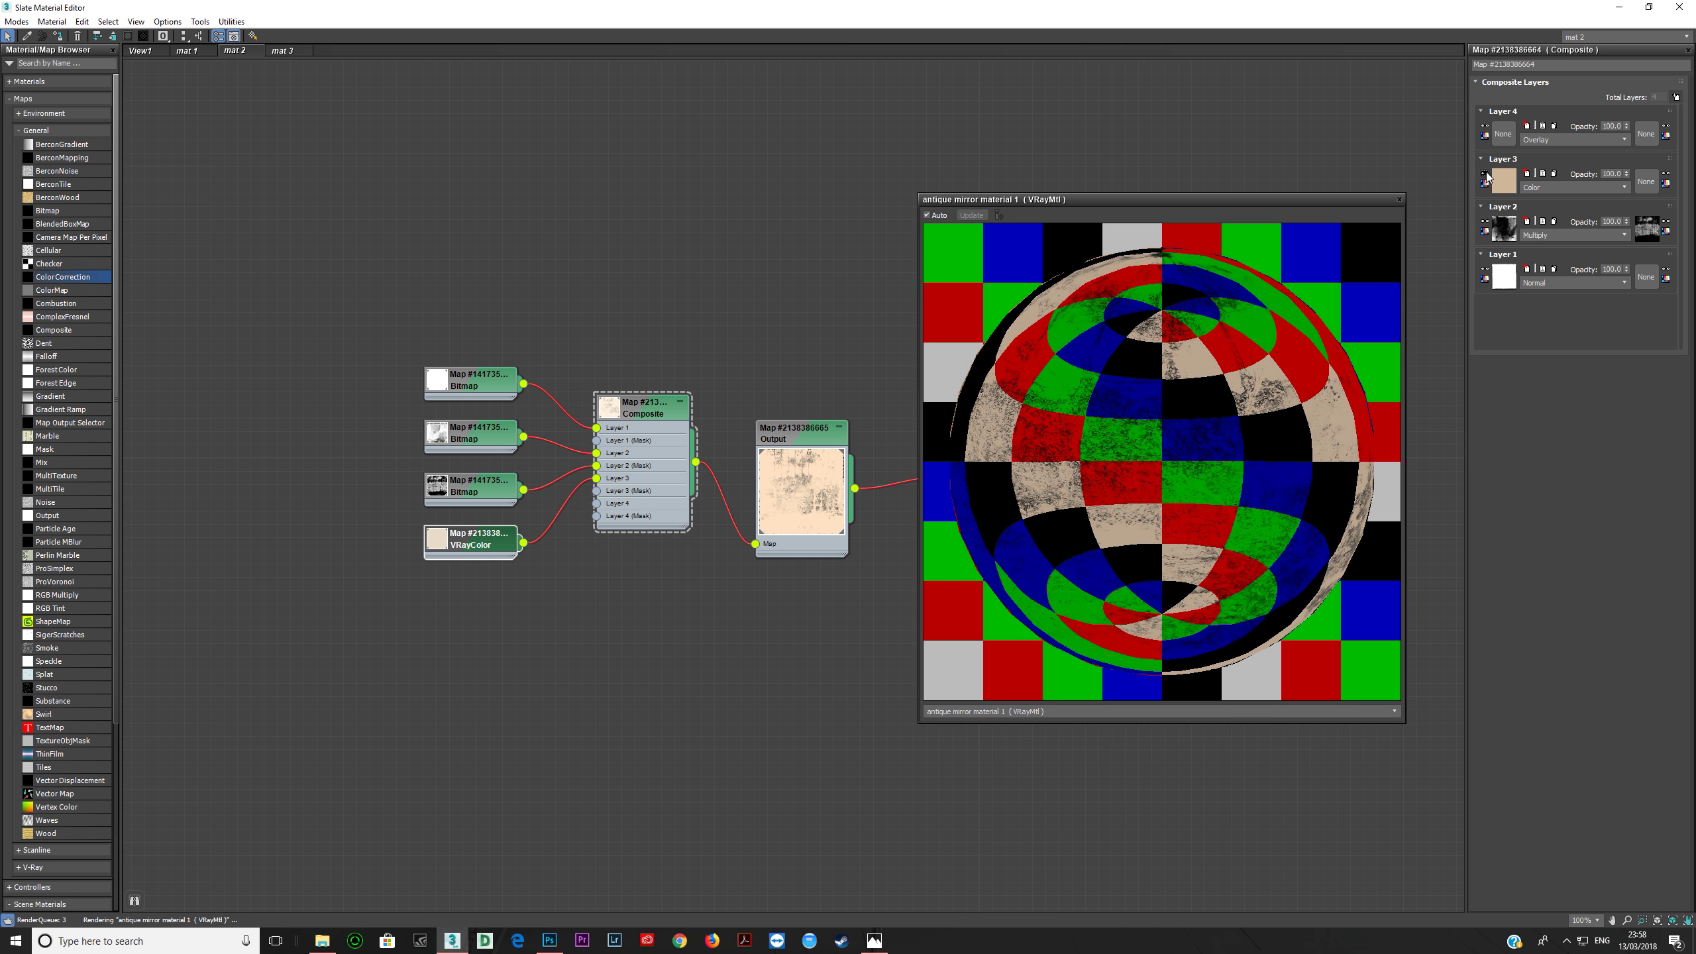
left_click(1485, 176)
left_click_drag(570, 533, 596, 505)
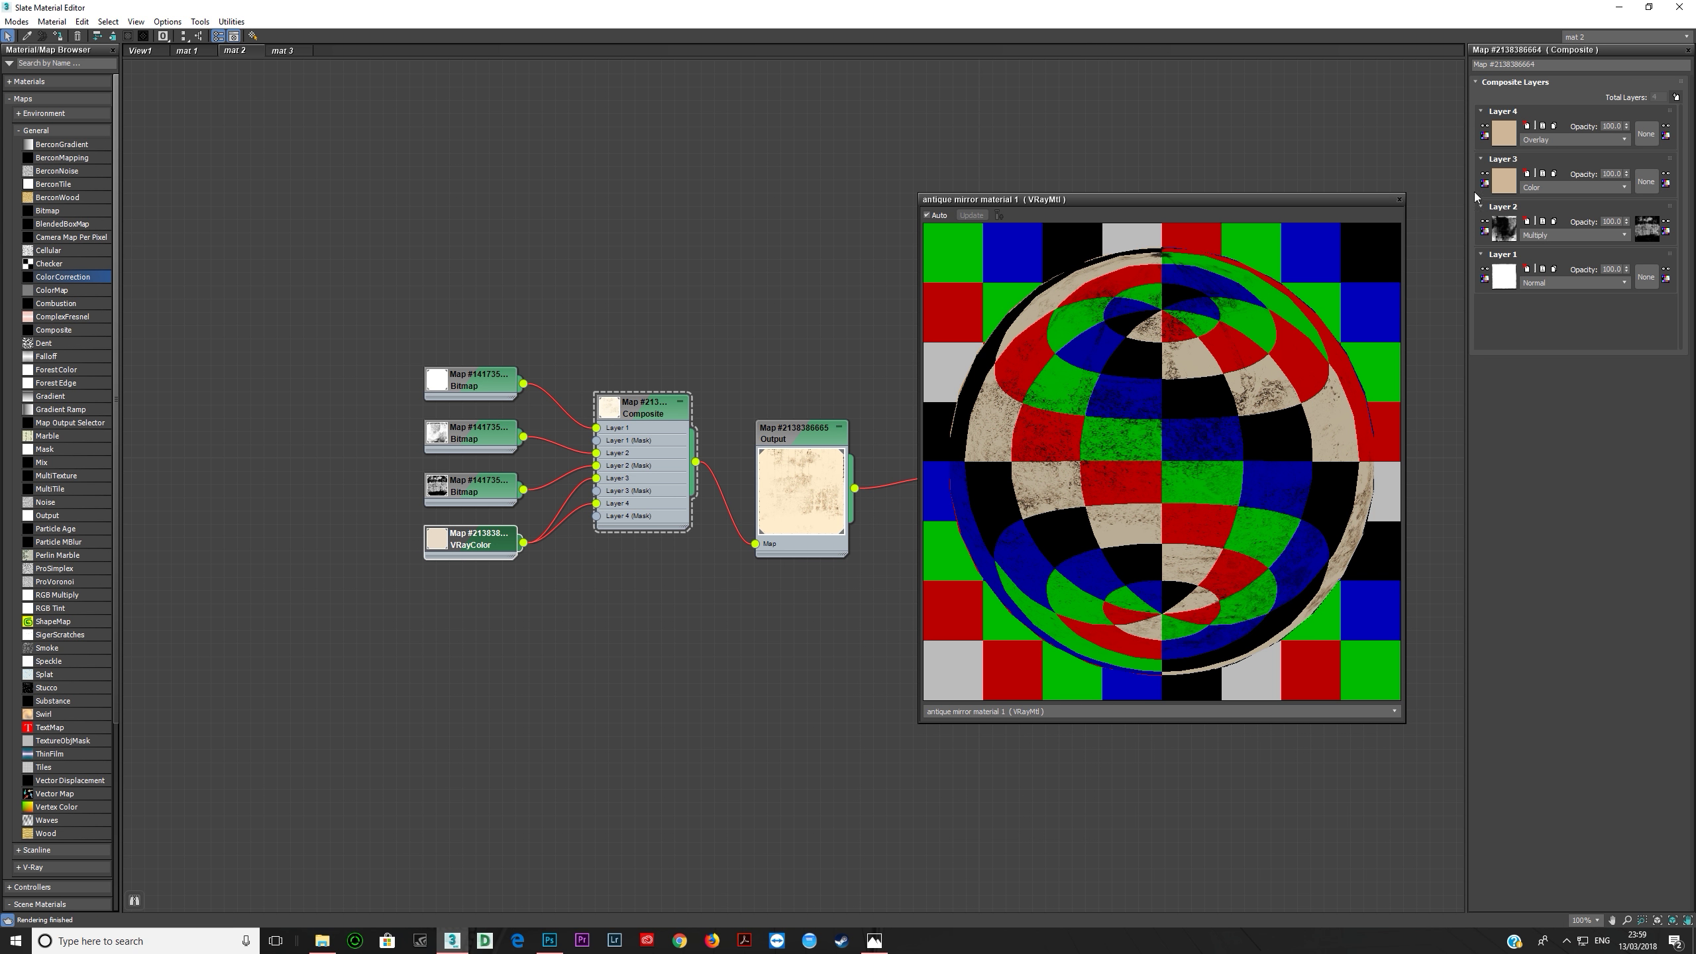
left_click(1537, 140)
left_click(1506, 155)
Step: Open the Output map's preview window, enlarge it, and place it beside the Composite node
right_click(794, 482)
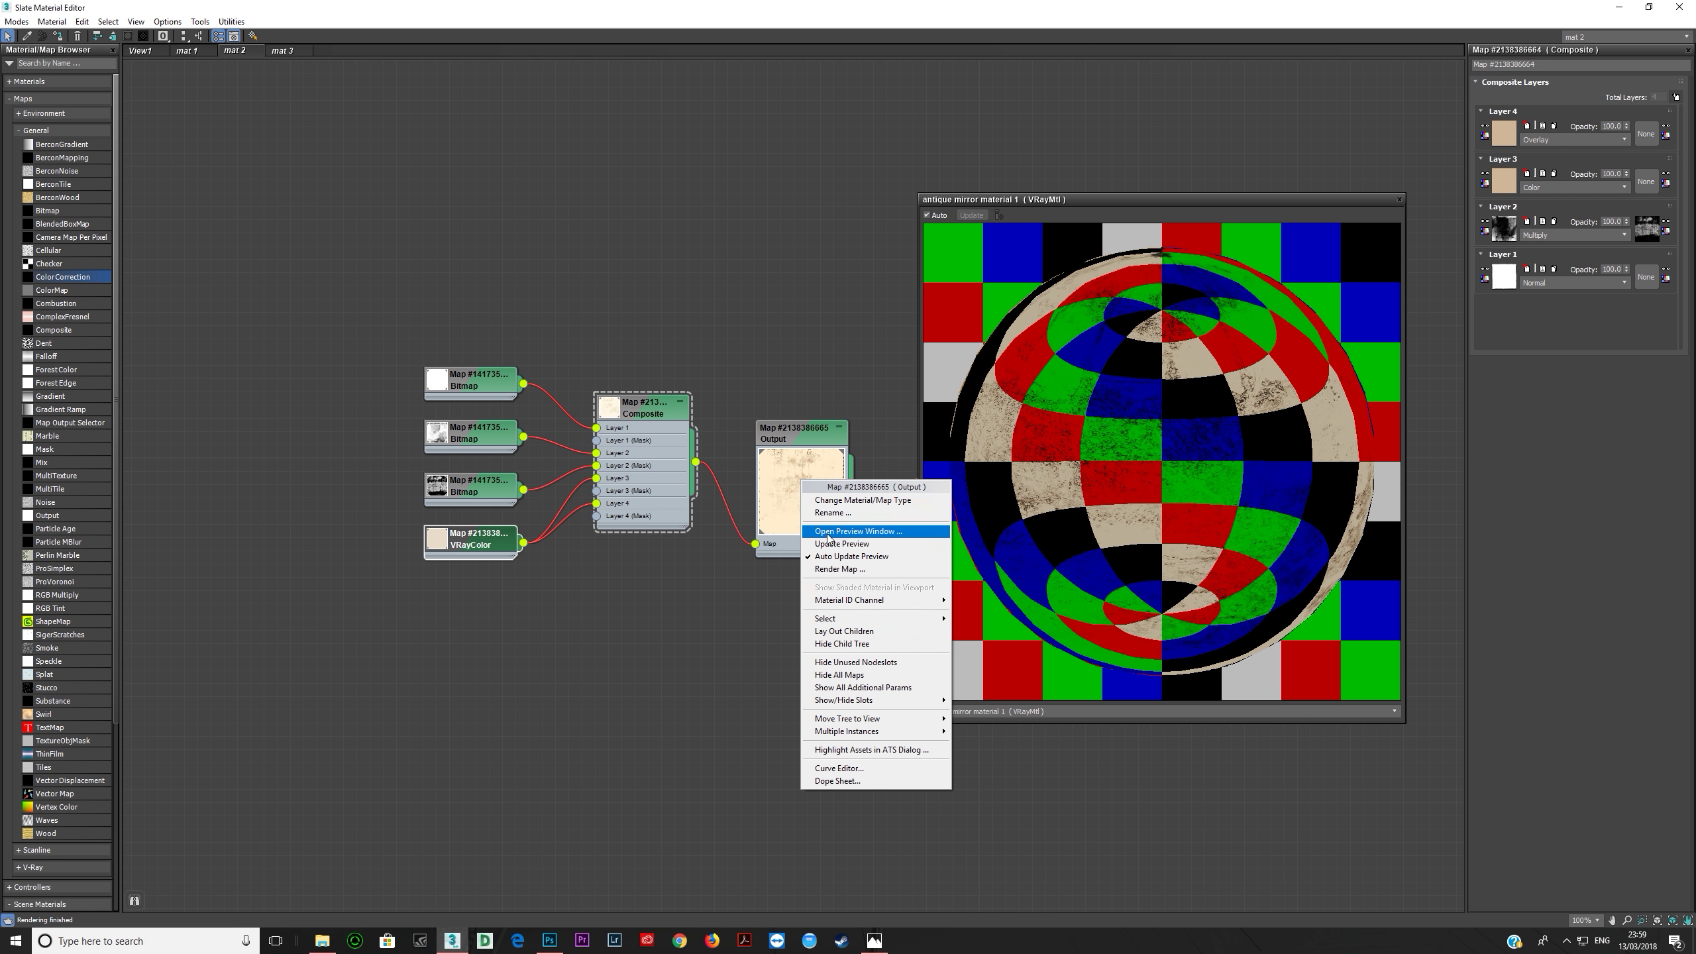
left_click(861, 495)
left_click_drag(893, 601, 1323, 602)
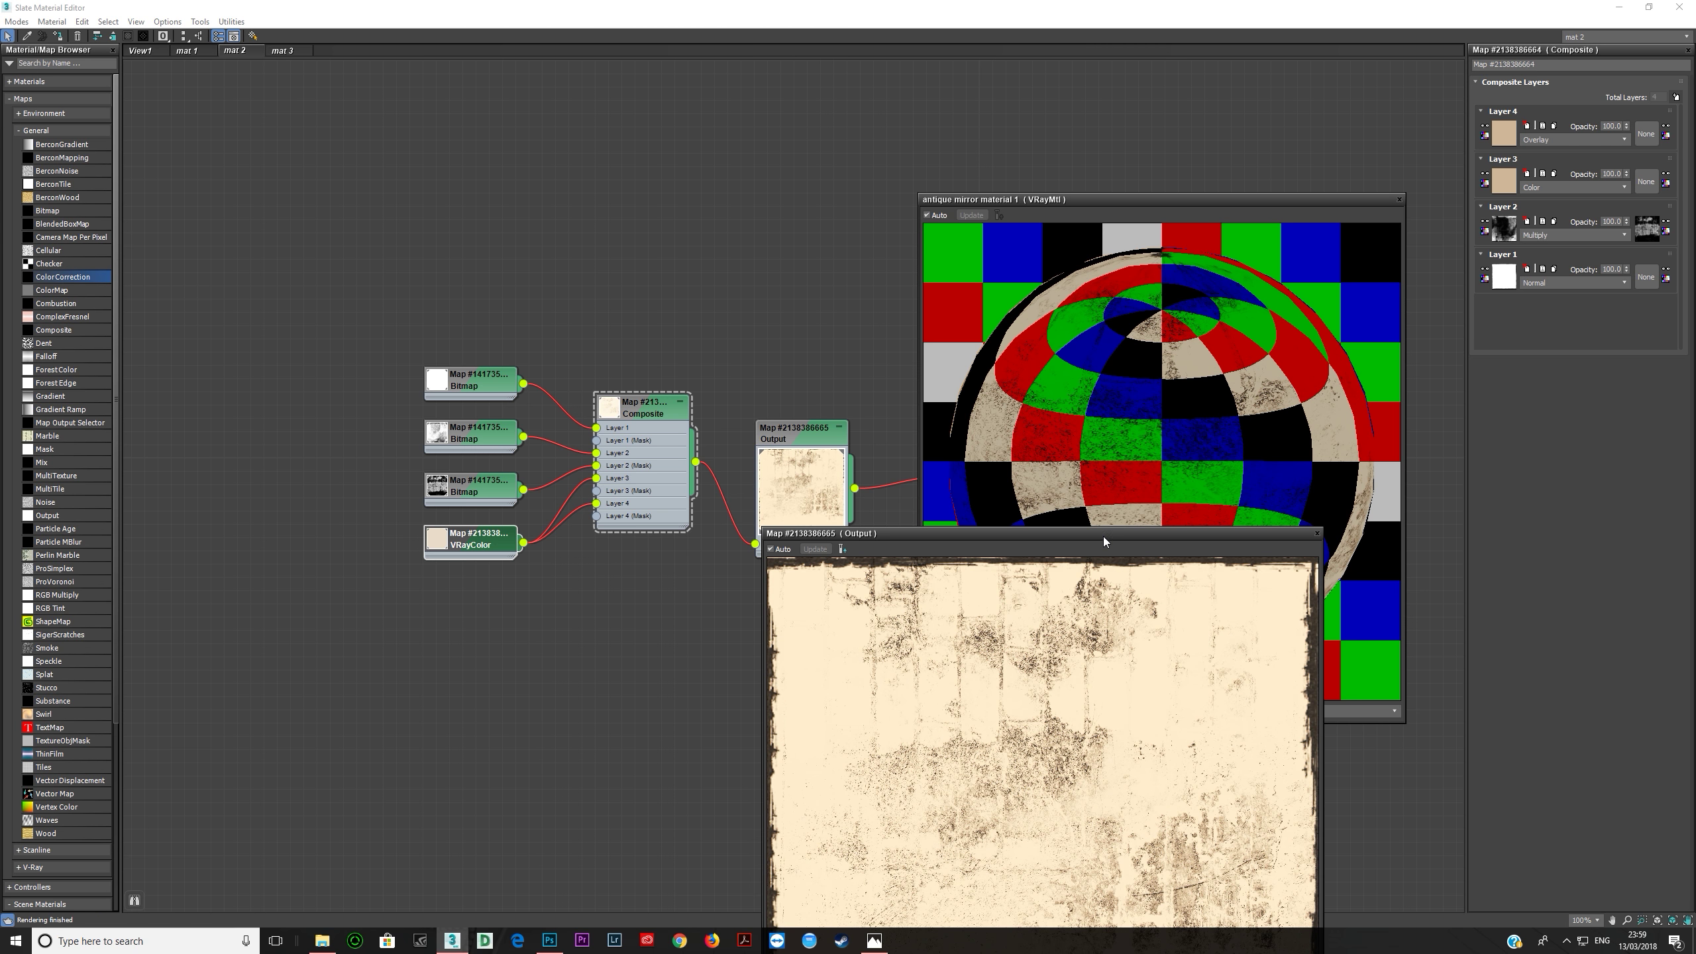
left_click_drag(1103, 536, 1071, 269)
Step: Disconnect and reconnect the VRayColor map at Composite Layer 4 to compare the Output preview, ending with it disconnected
left_click_drag(596, 503, 596, 515)
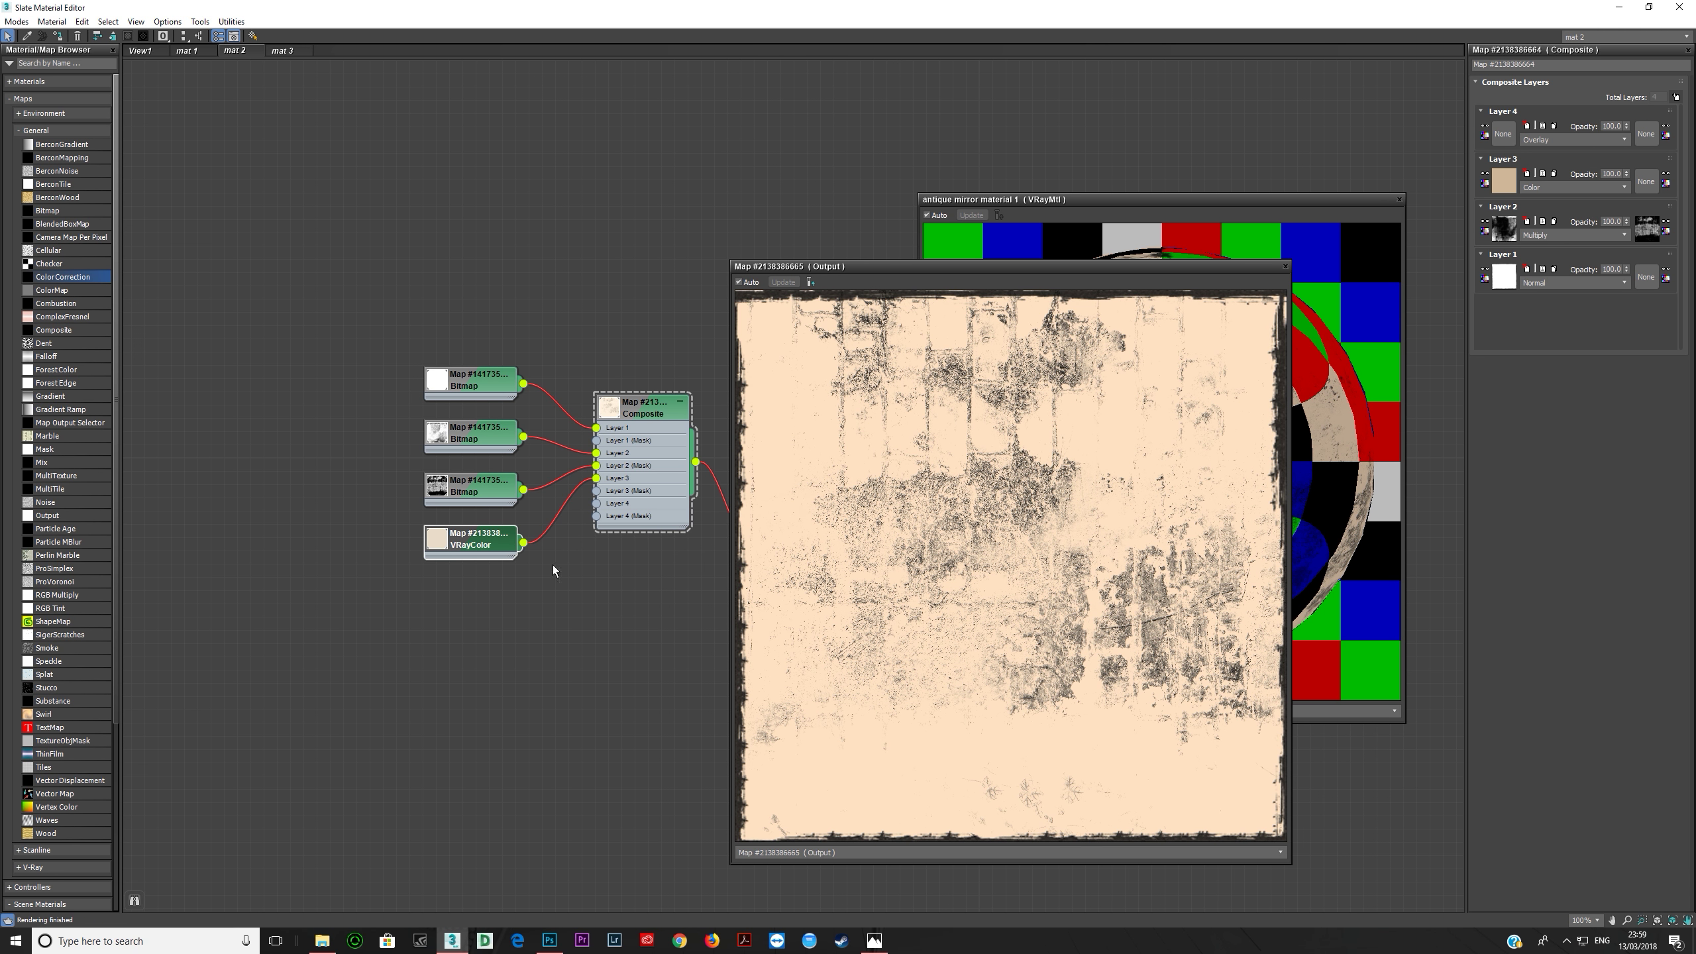
left_click_drag(522, 542, 596, 503)
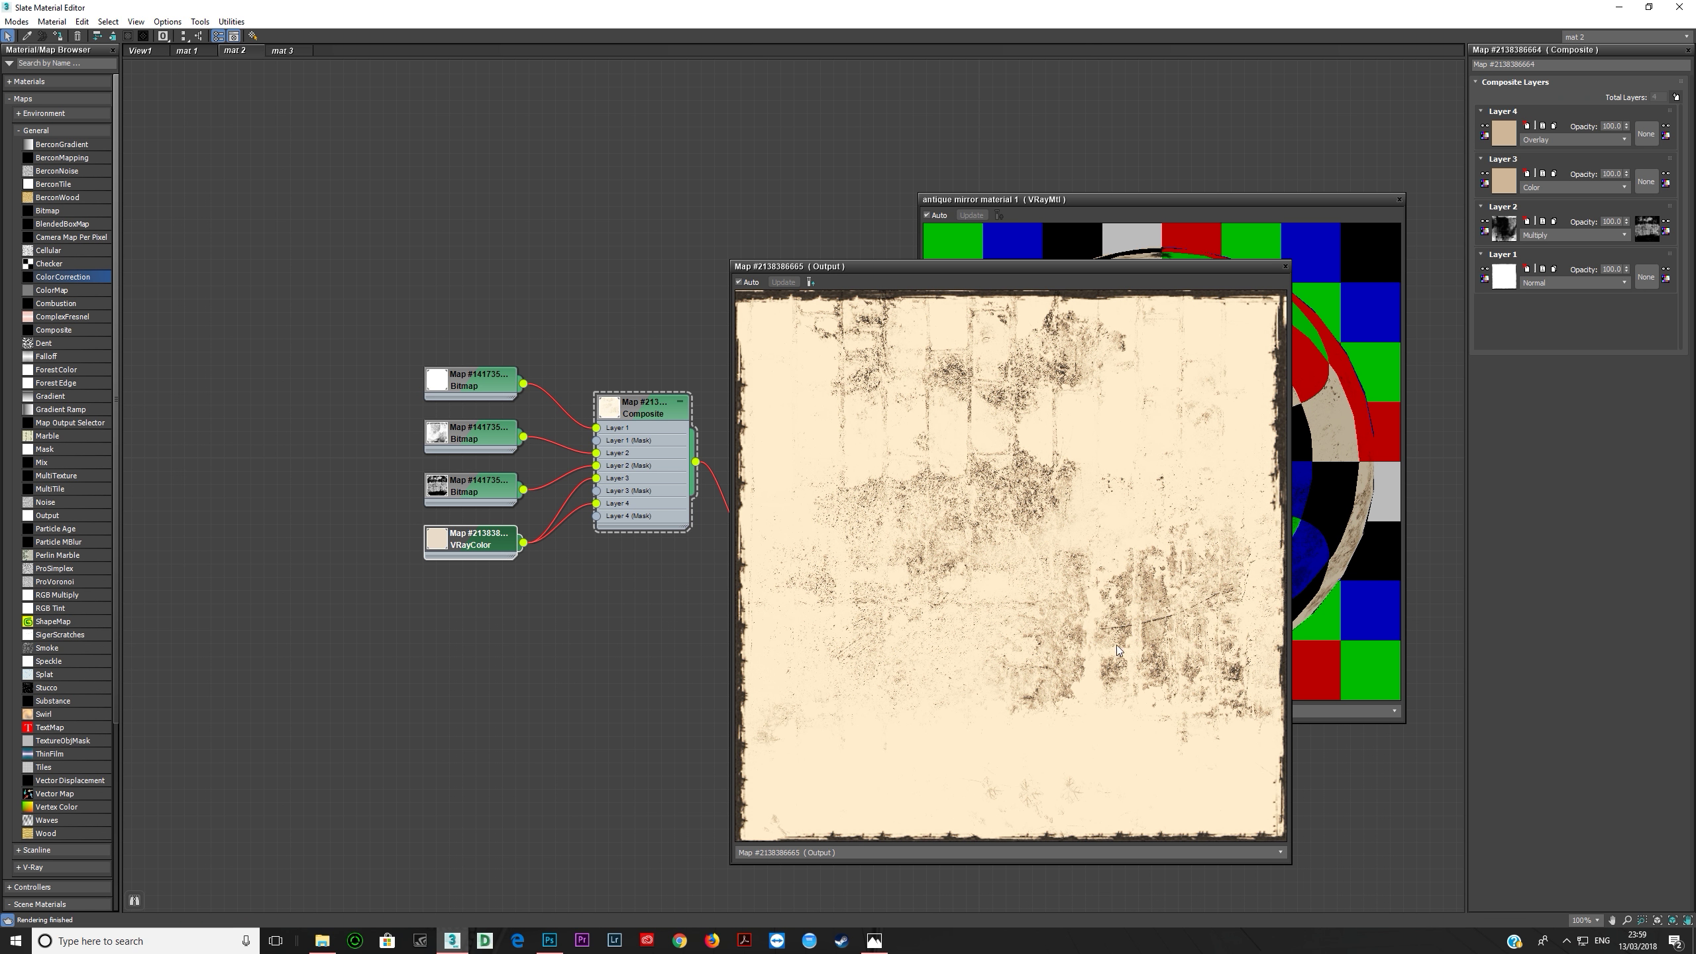
left_click_drag(596, 502, 572, 566)
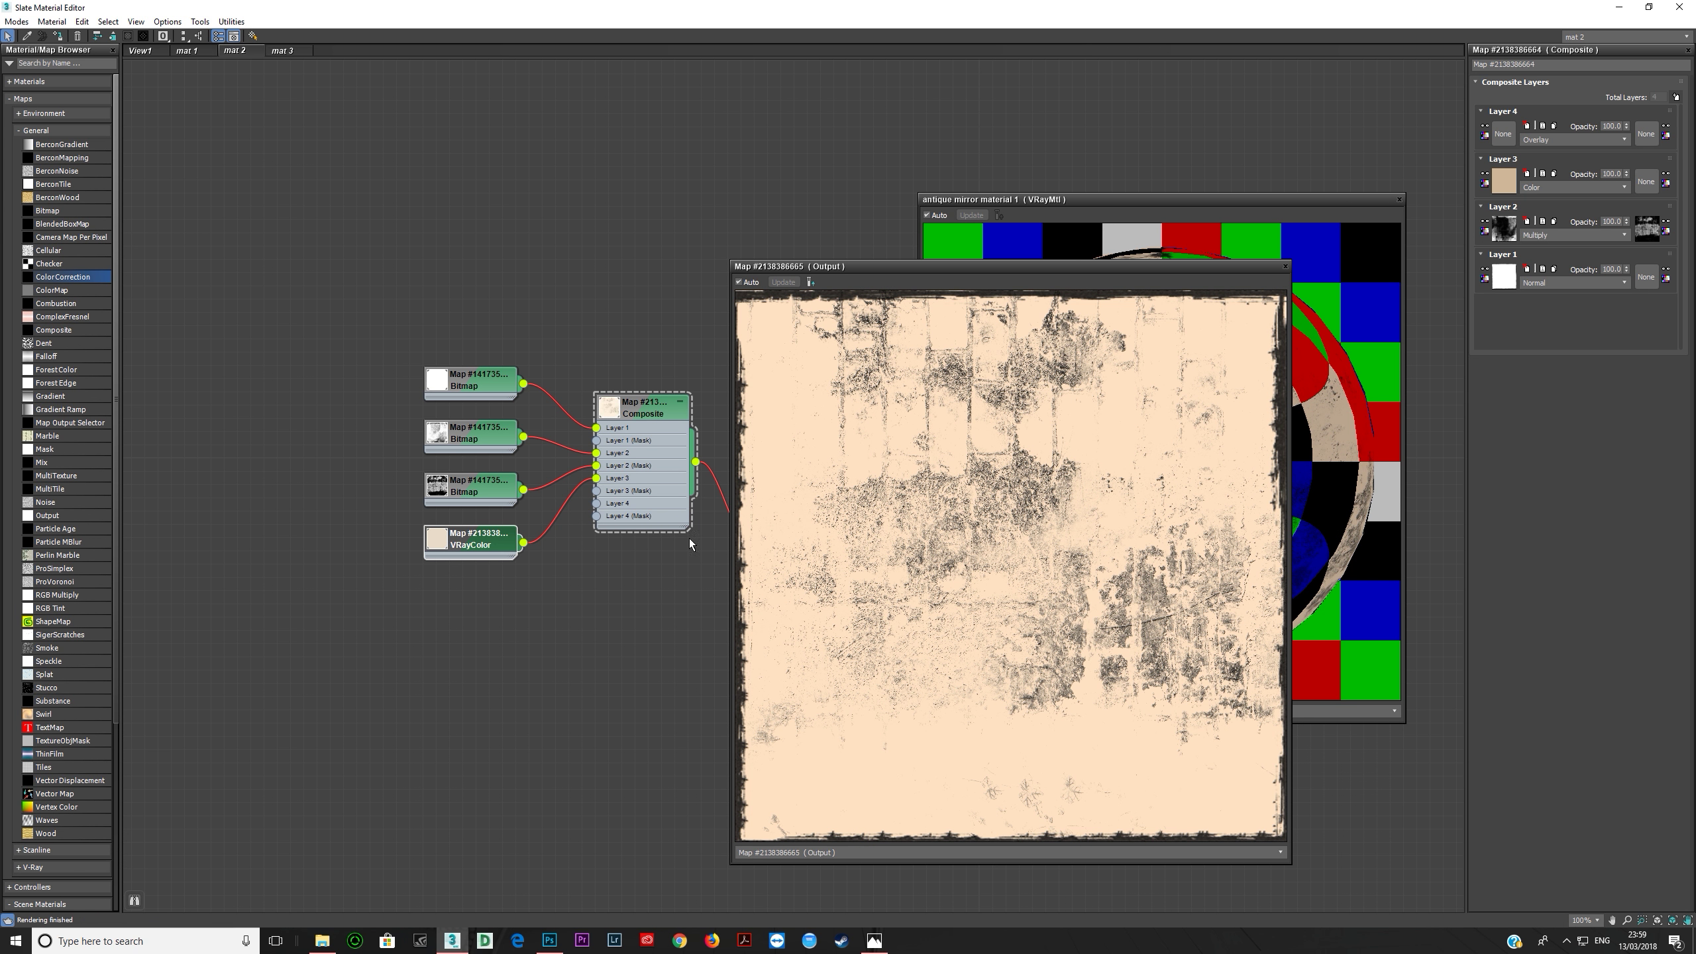
Step: Disconnect the VRayColor map from Composite Layer 3, reconnect it to Layers 3 and 4, and close the Output preview
left_click_drag(526, 540, 569, 536)
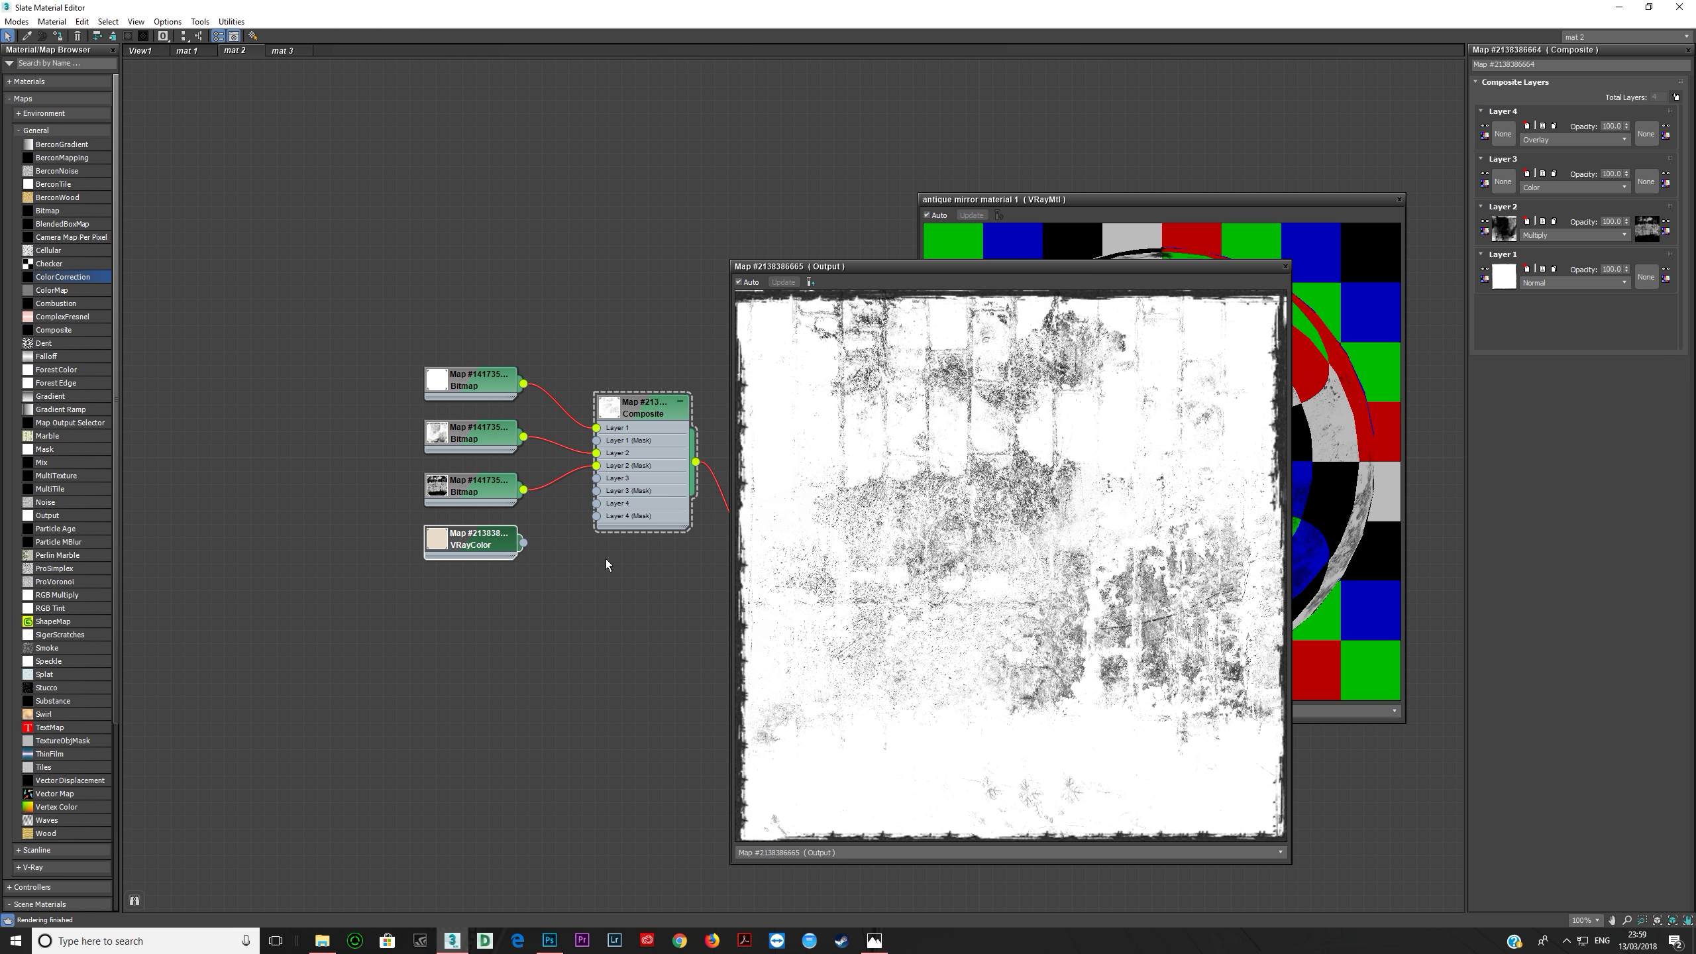
left_click_drag(523, 542, 597, 490)
left_click_drag(596, 492, 596, 477)
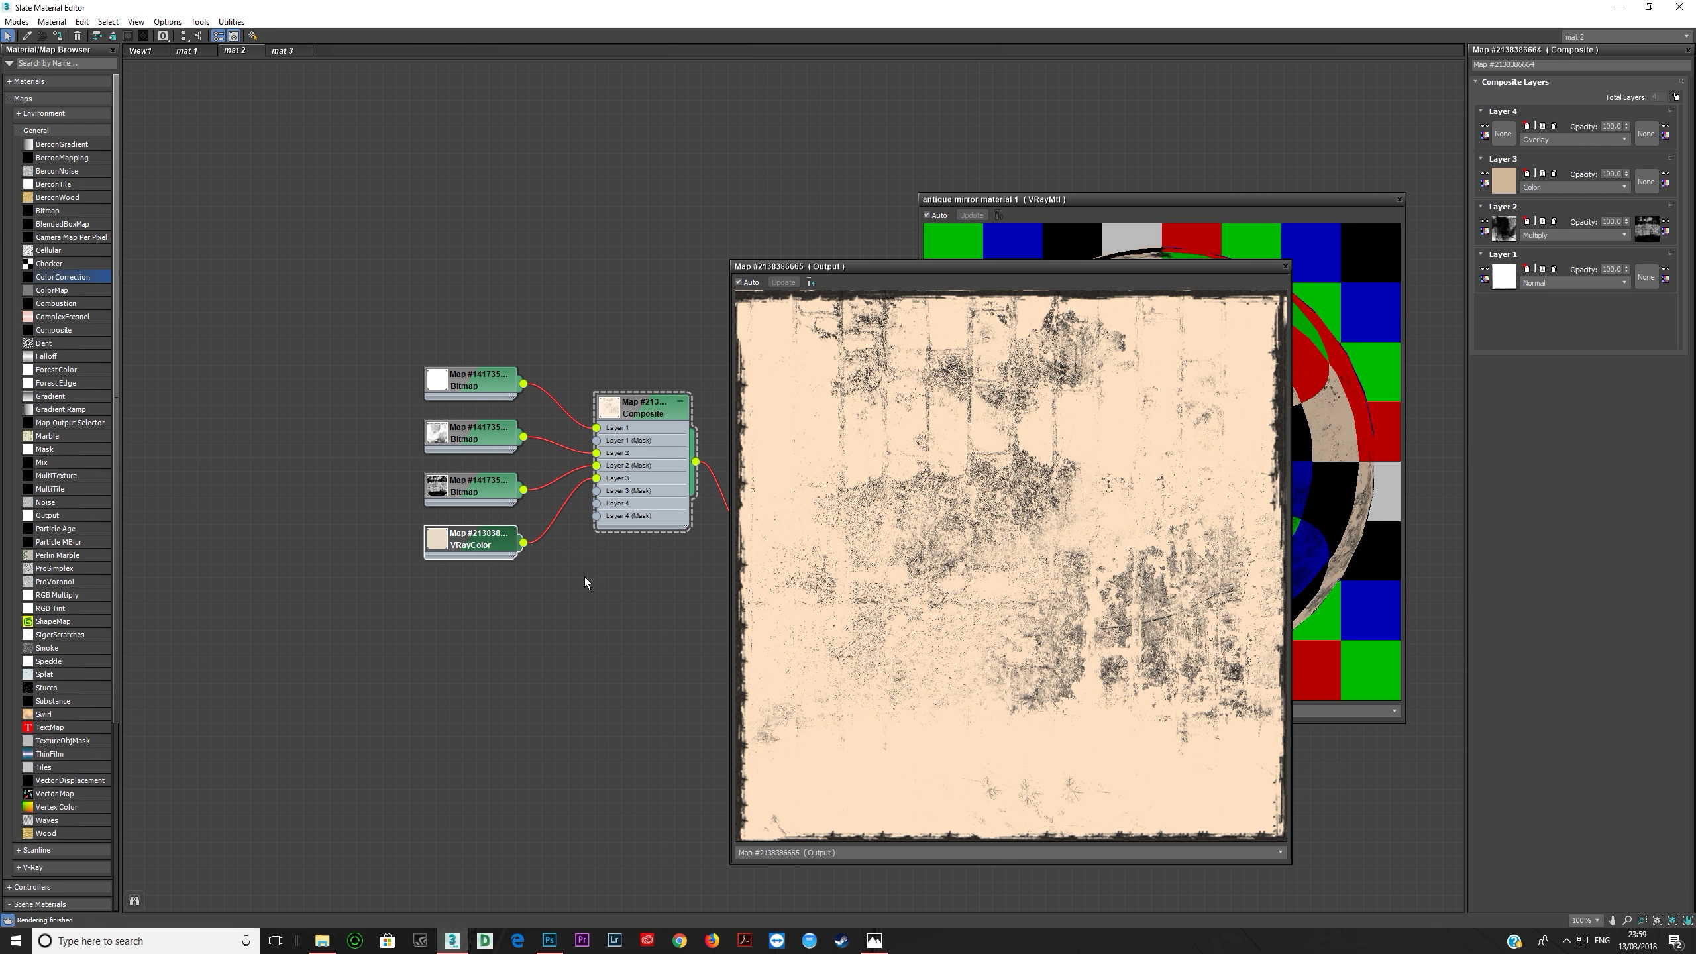
left_click_drag(523, 544, 596, 503)
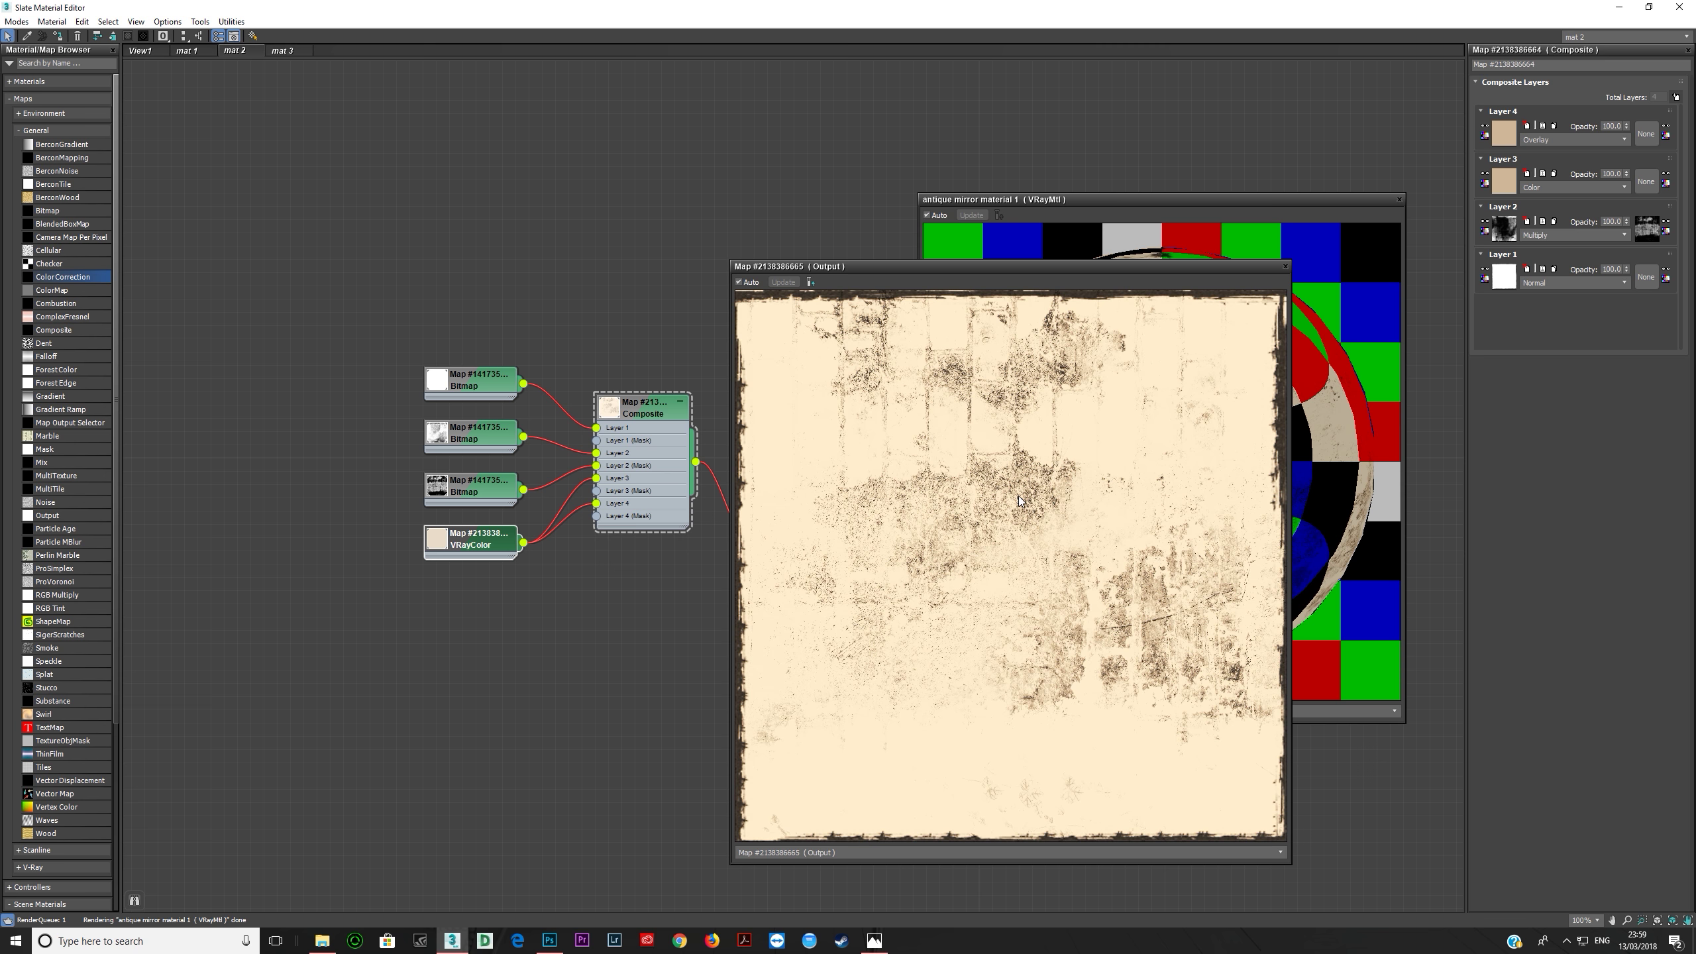
left_click(1285, 266)
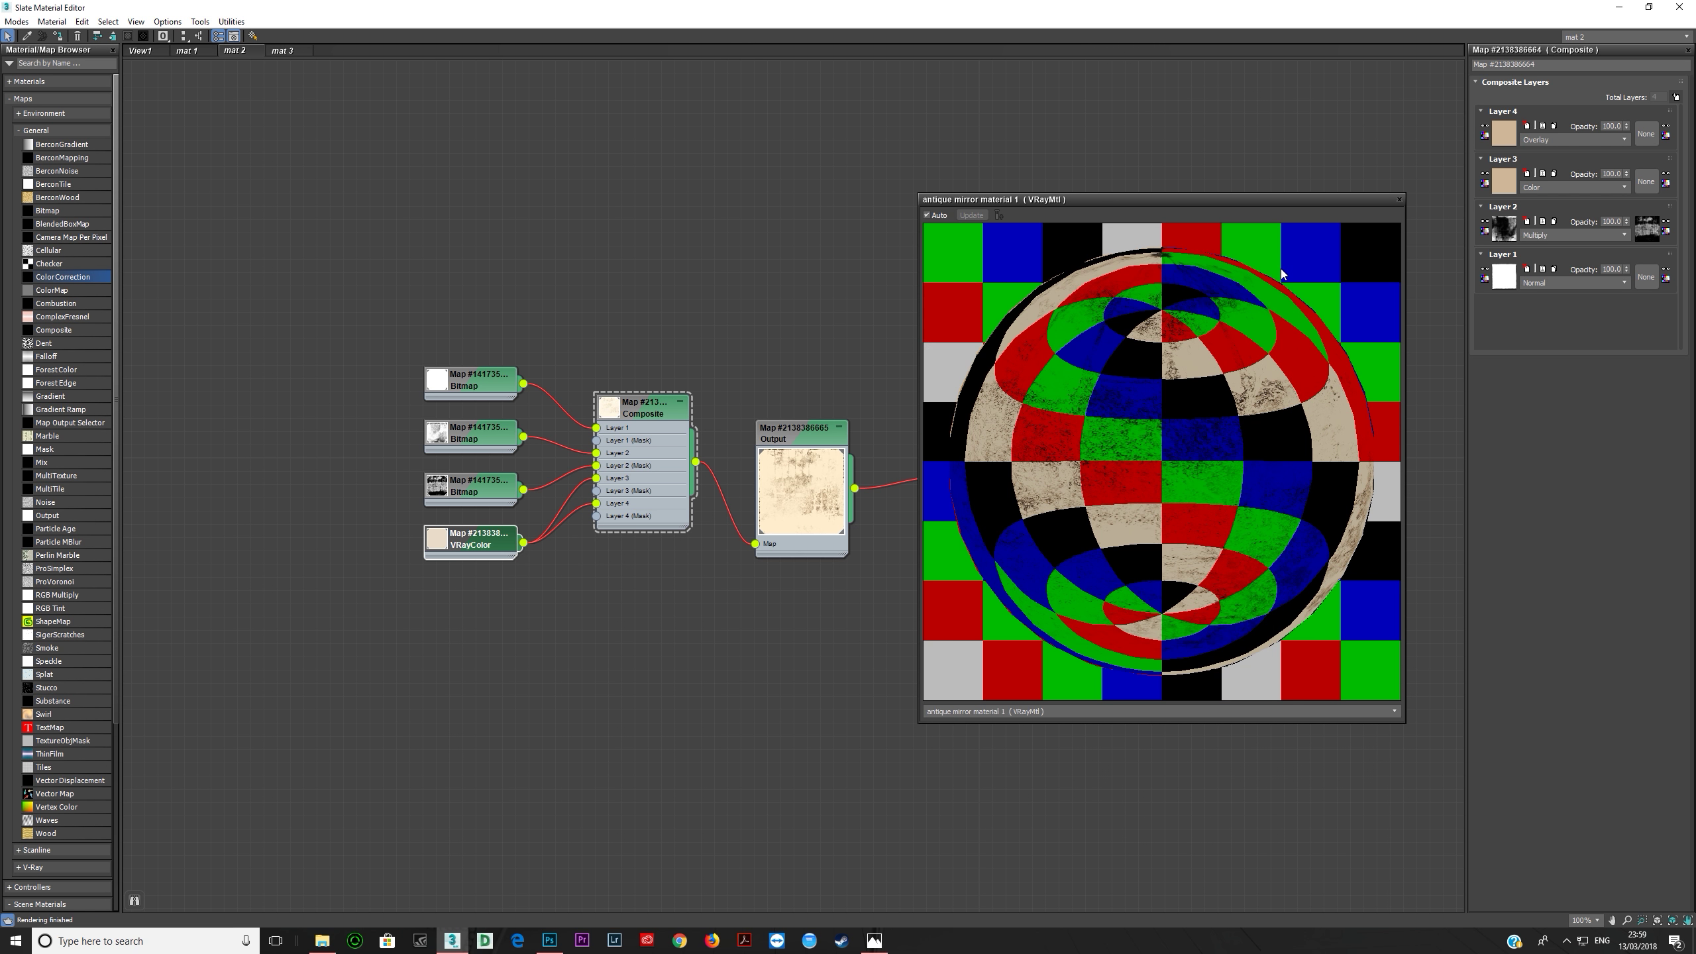
Step: Reduce the Output node's thumbnail, open the Layer 2 bitmap's parameters, and view its source image
double_click(789, 492)
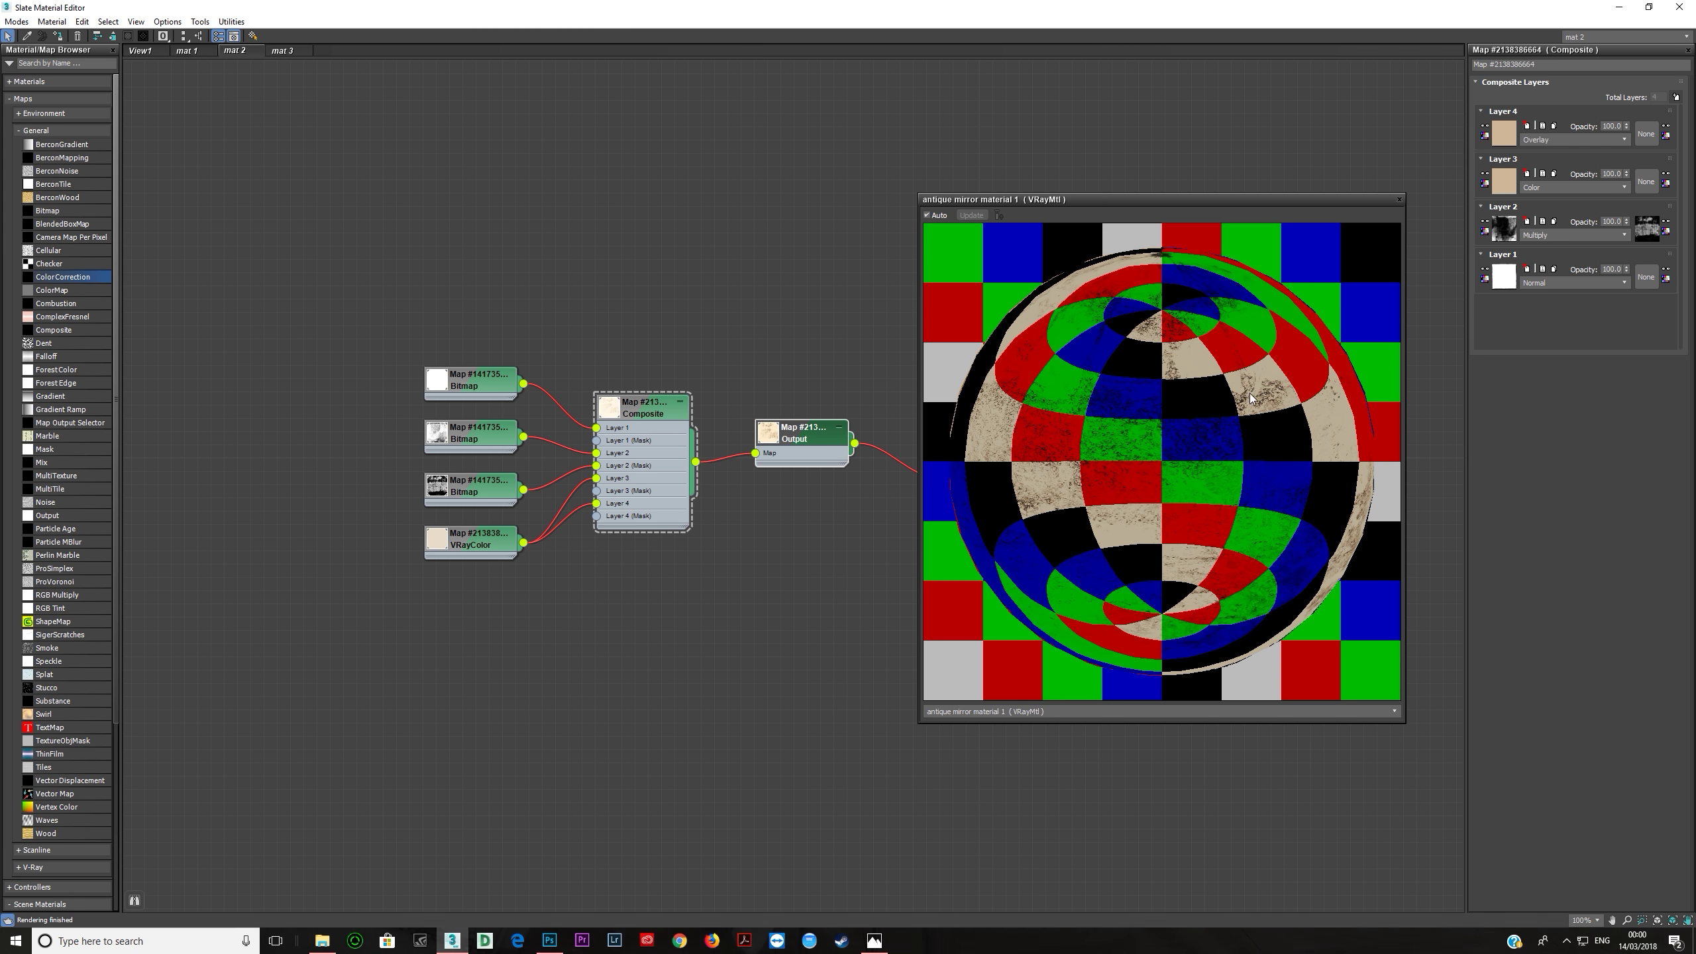
double_click(456, 438)
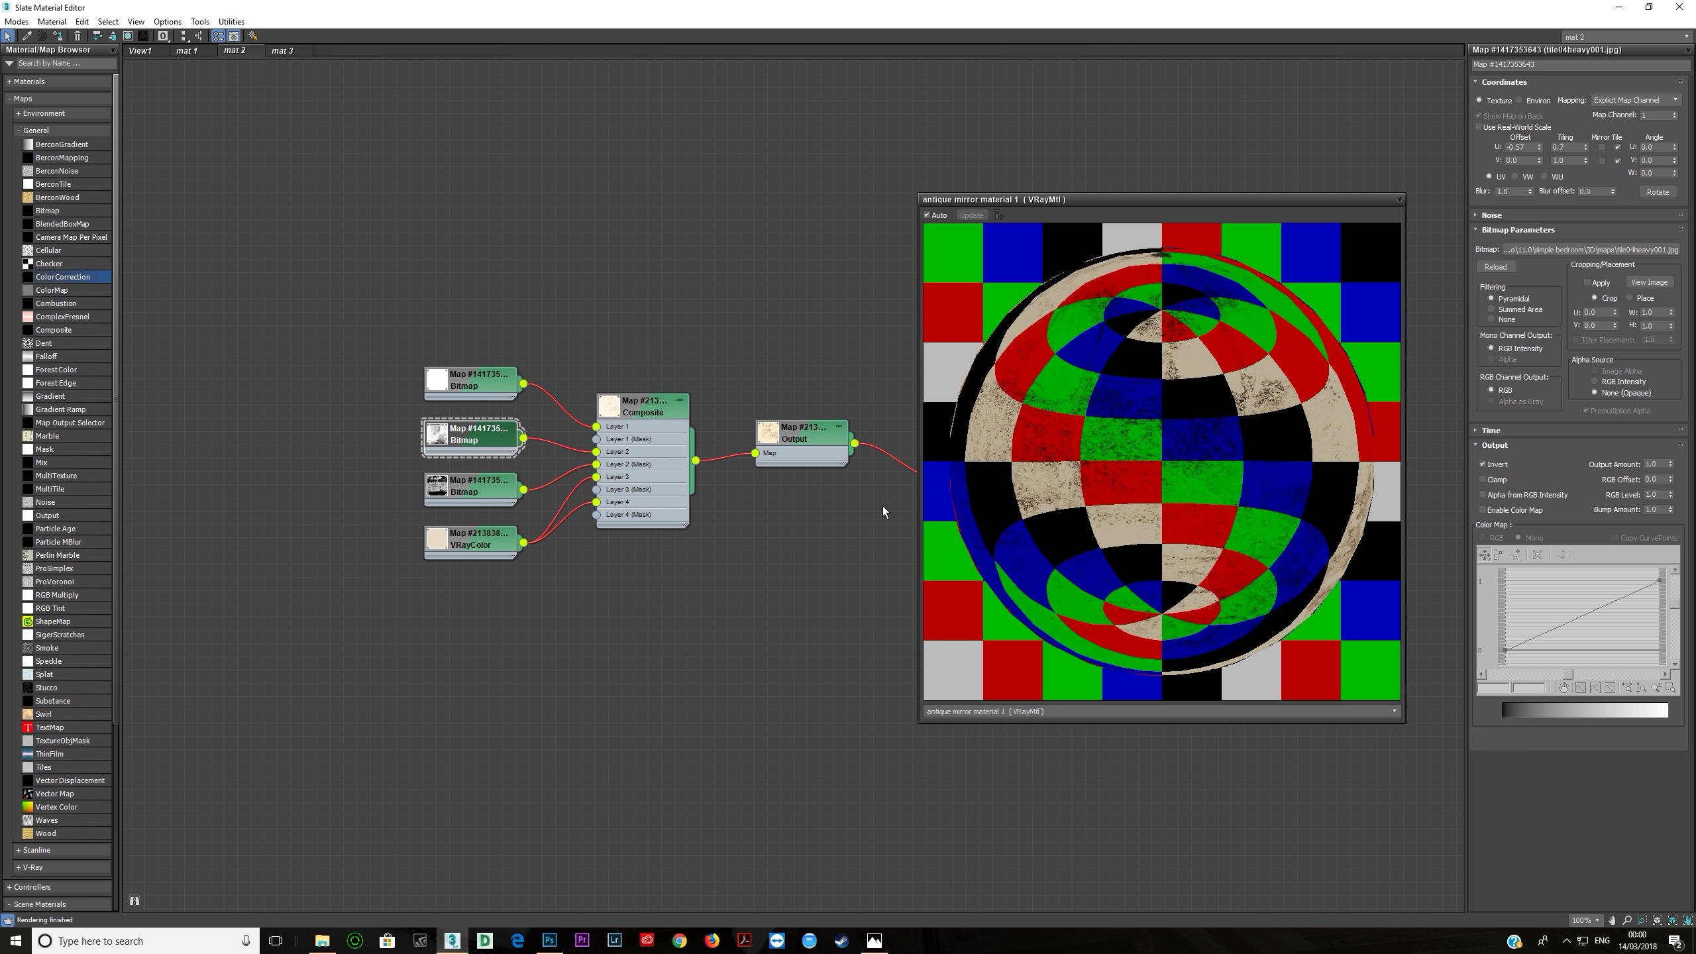
left_click(1637, 282)
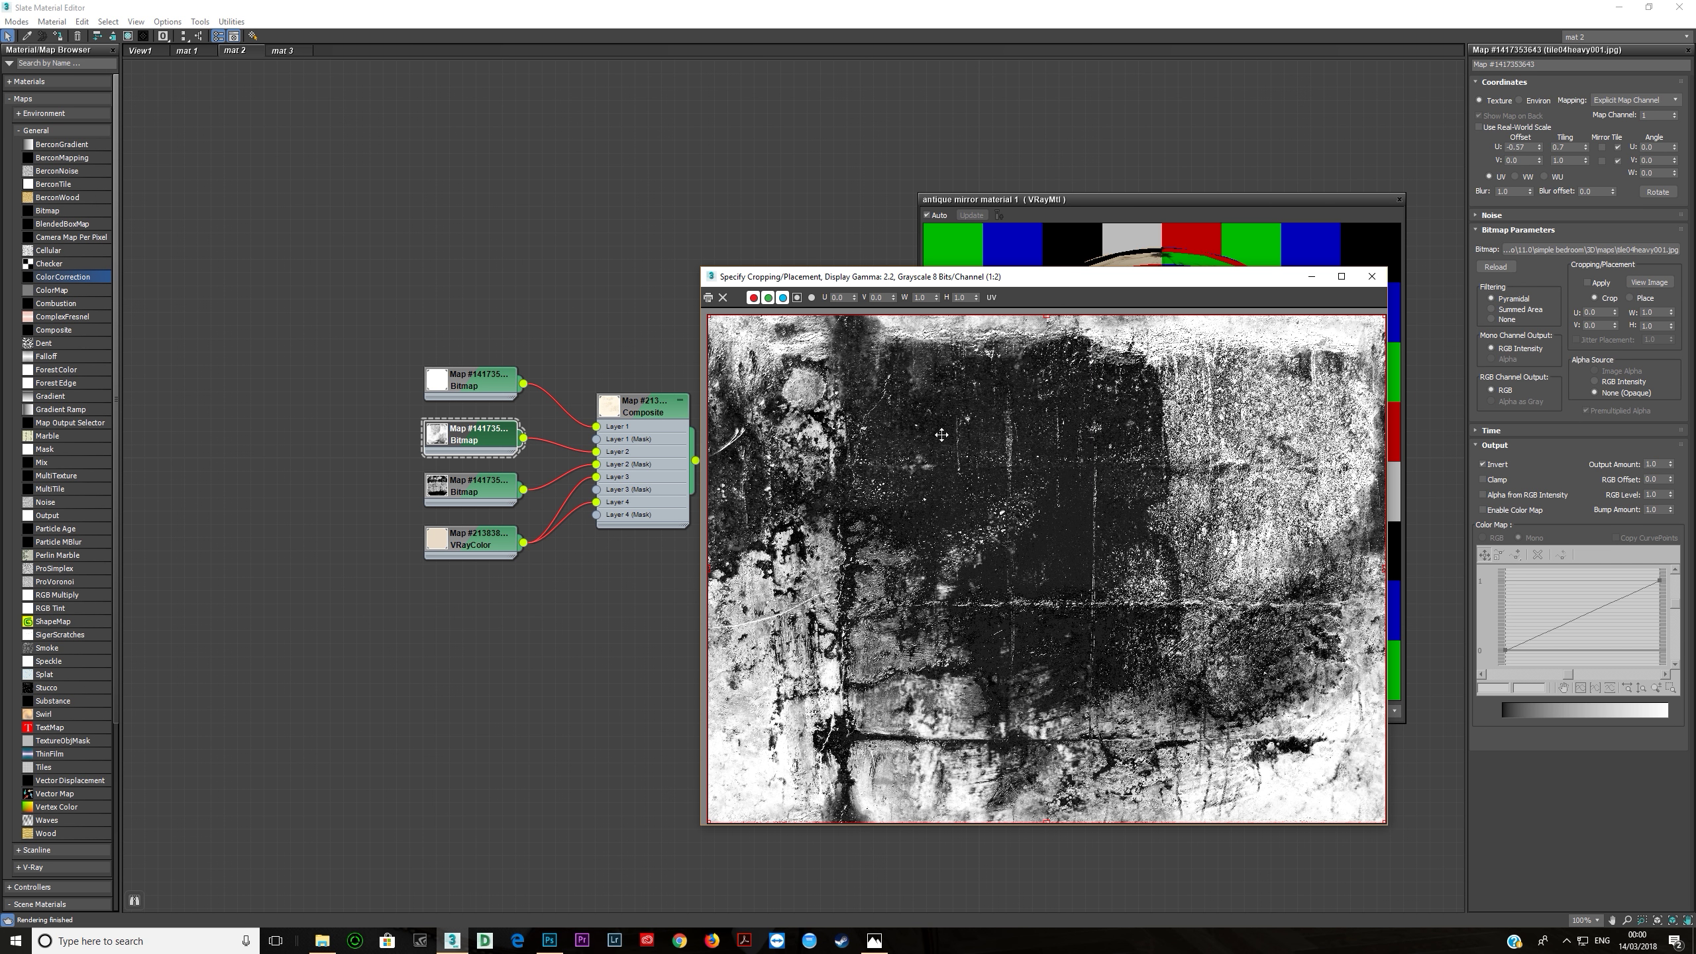
left_click(1371, 276)
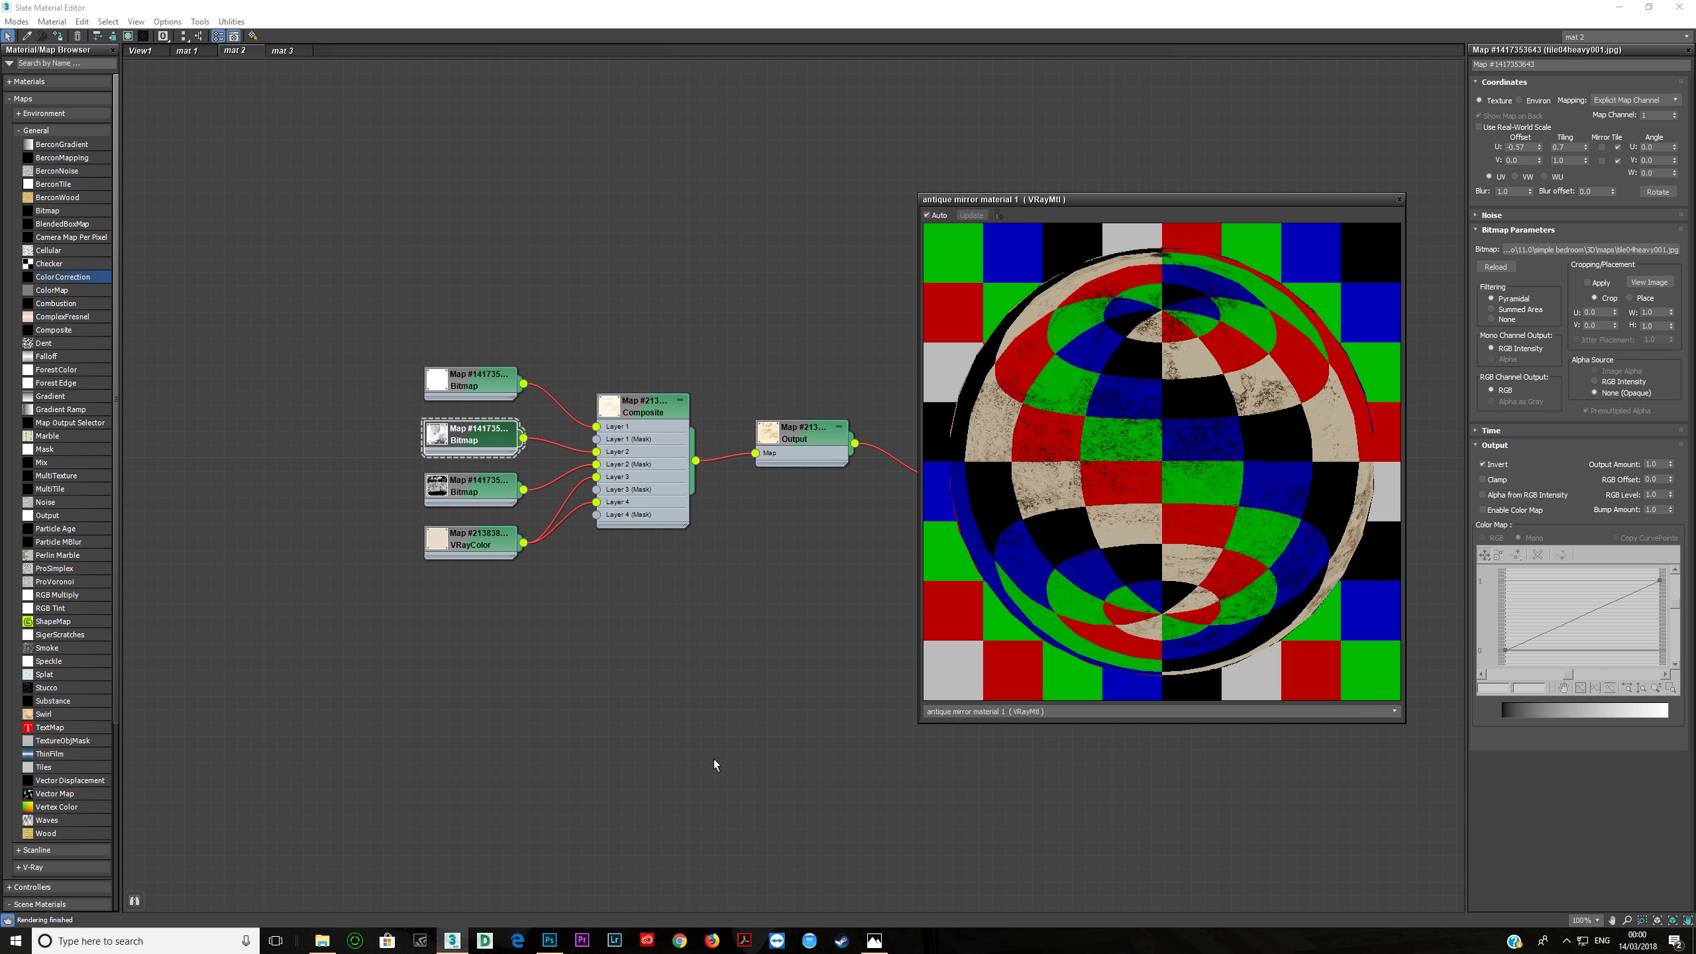
Step: Switch to the mirror render in Photoshop, bring up the reference image in Photos, and place its reduced window over the render
left_click(548, 940)
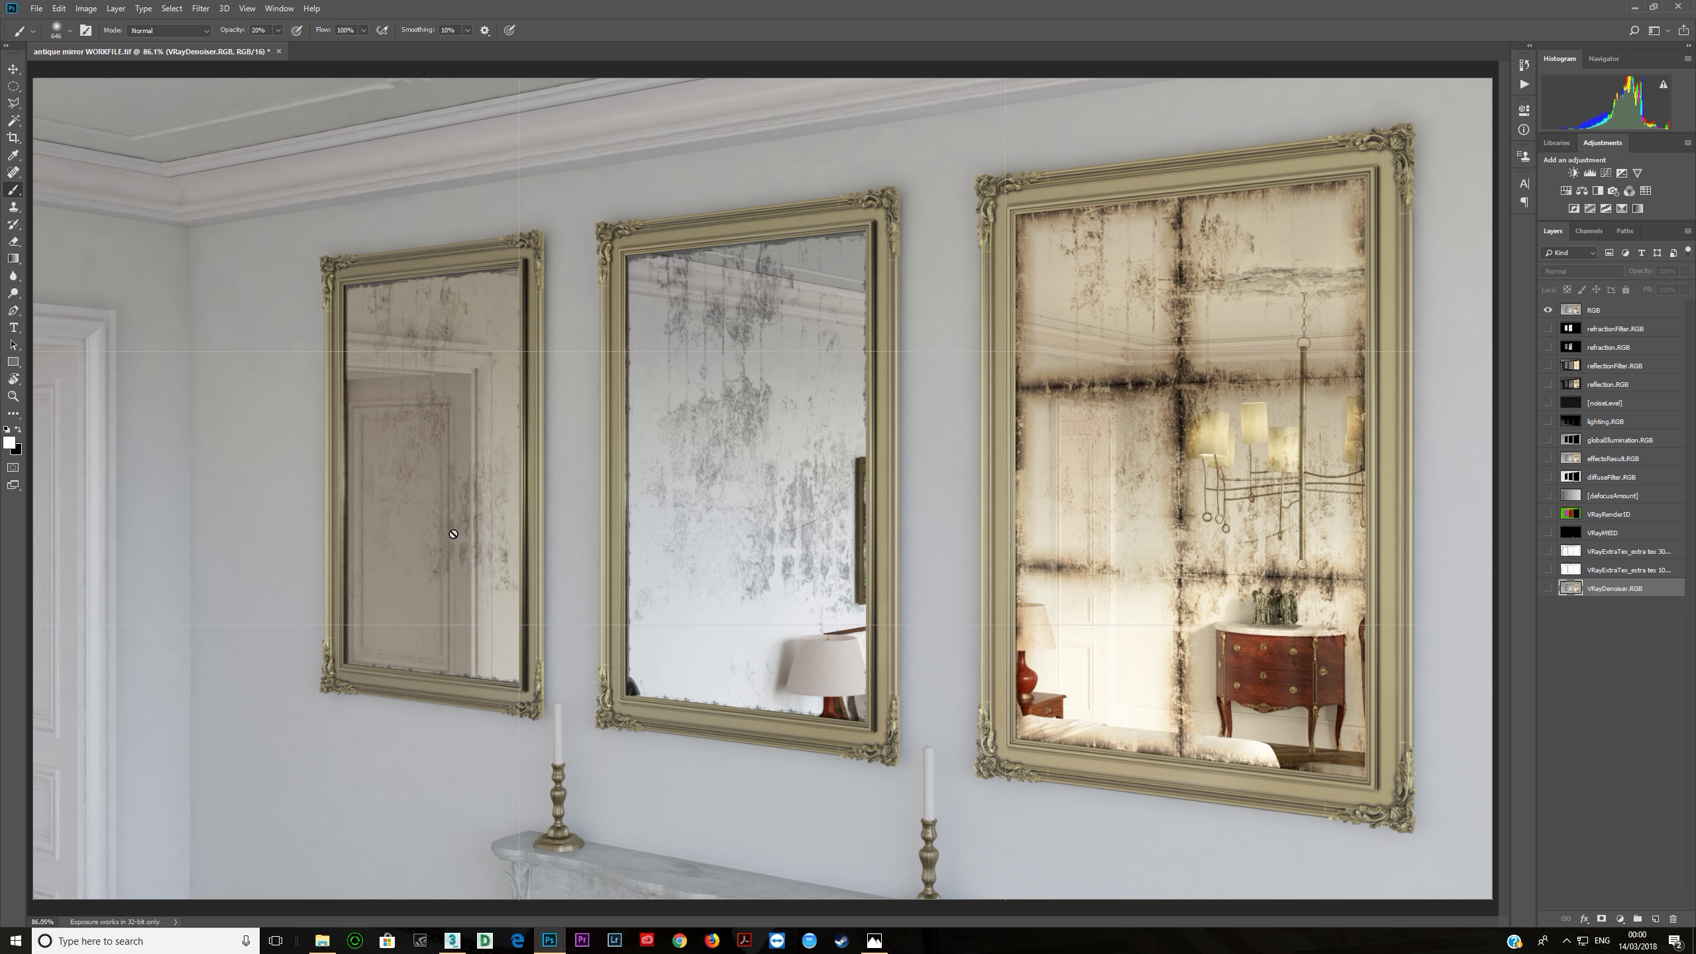
left_click(863, 945)
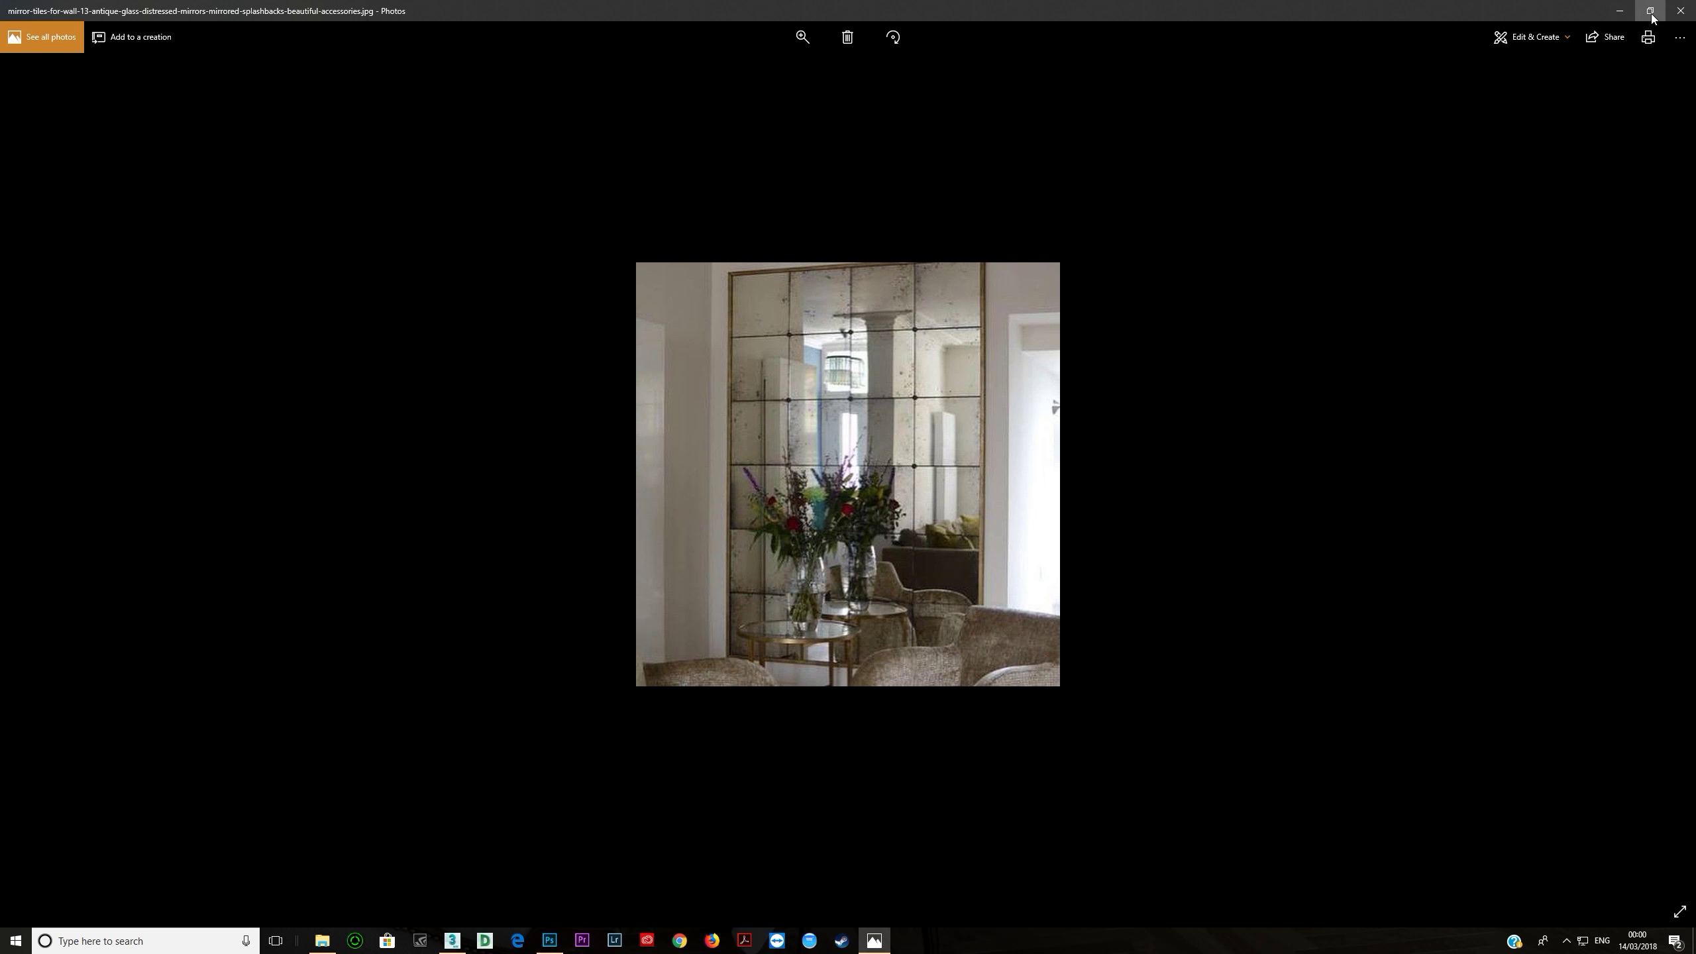
left_click(1650, 10)
left_click_drag(772, 114, 1117, 157)
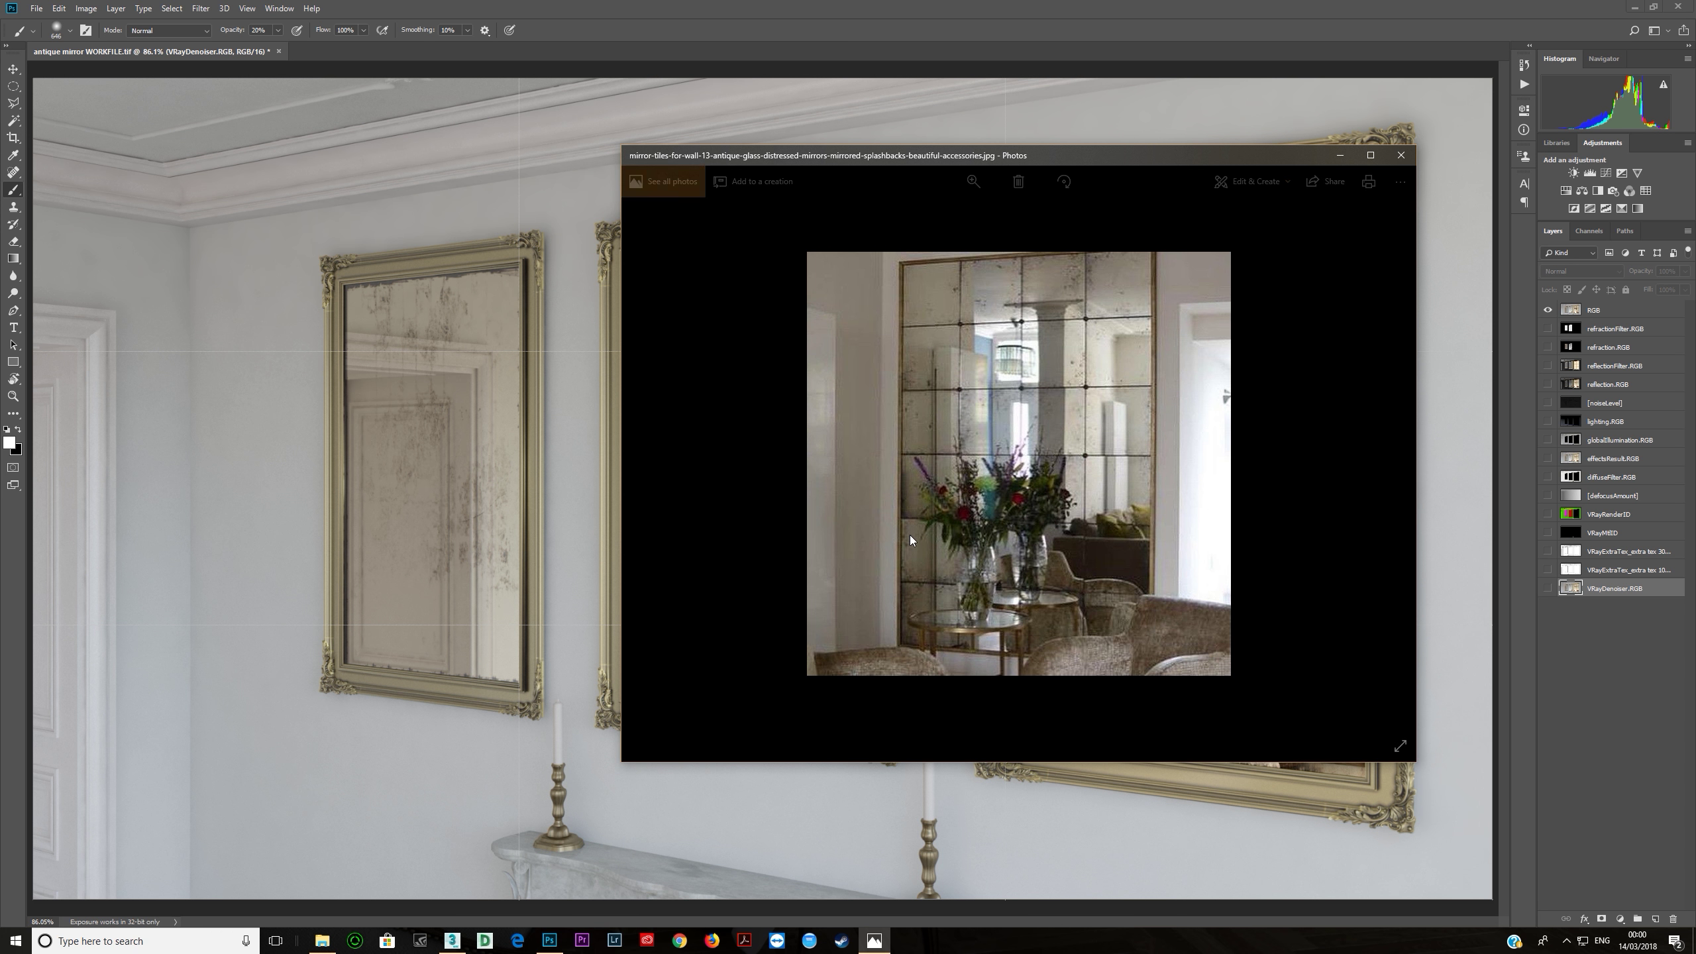
Step: Browse the antique mirror reference photos and return to the render in Photoshop
key("Right")
key("Right")
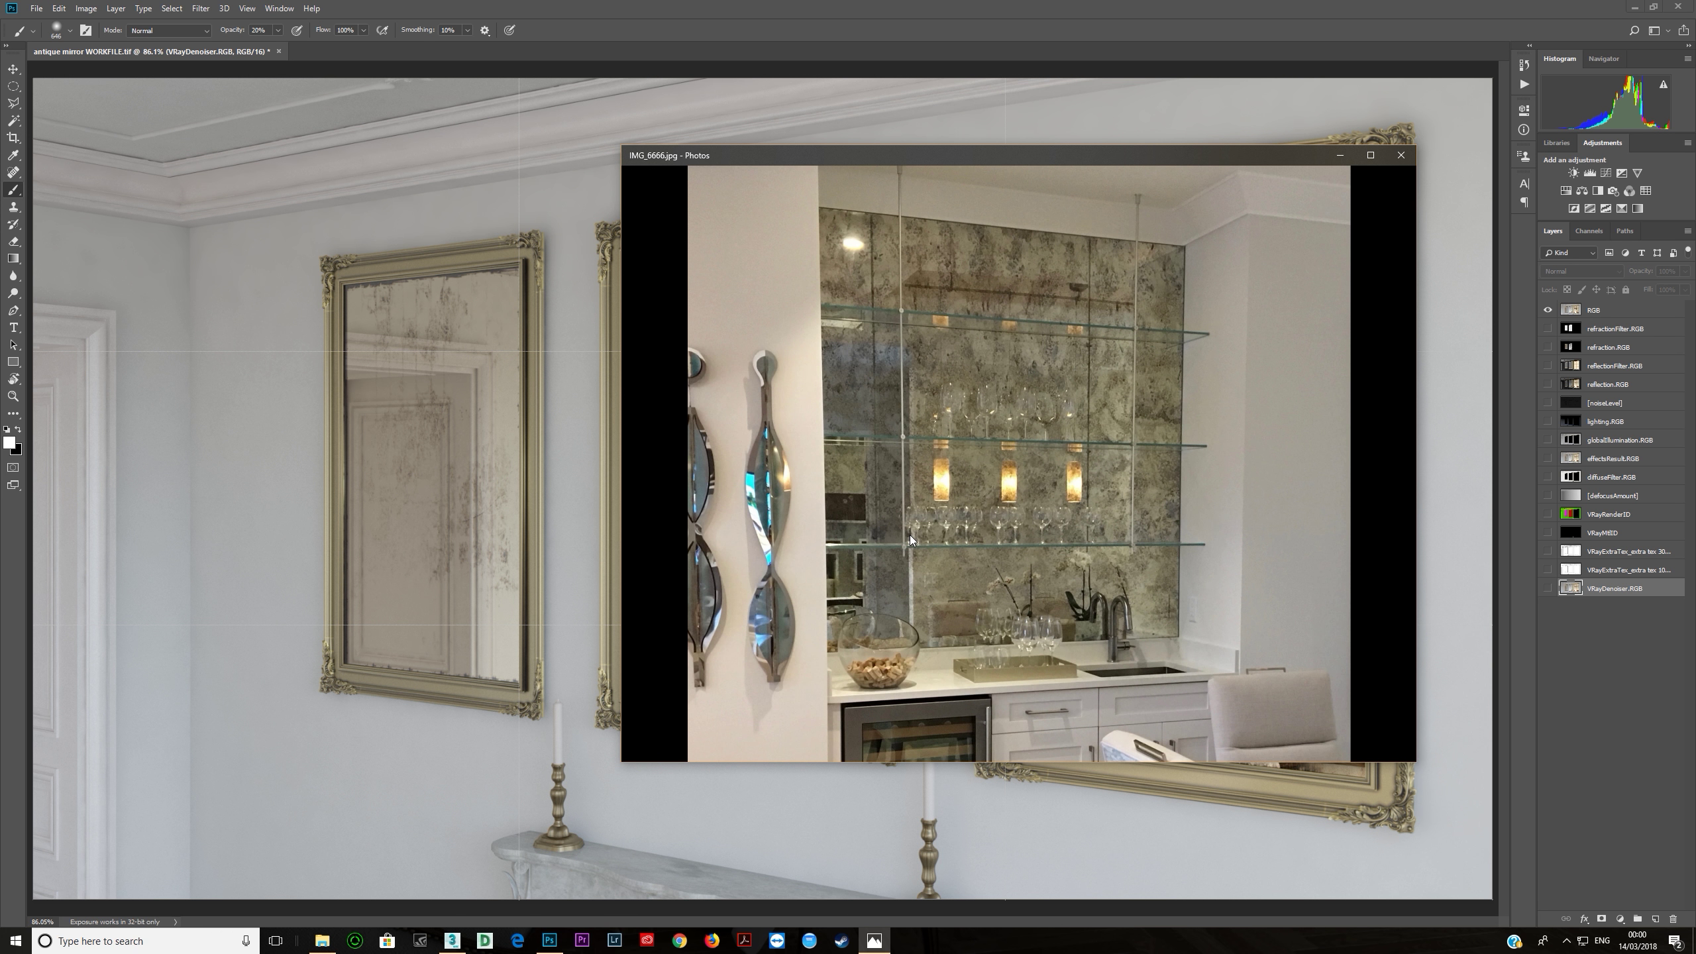
key("Right")
key("Left")
key("Right")
key("Right")
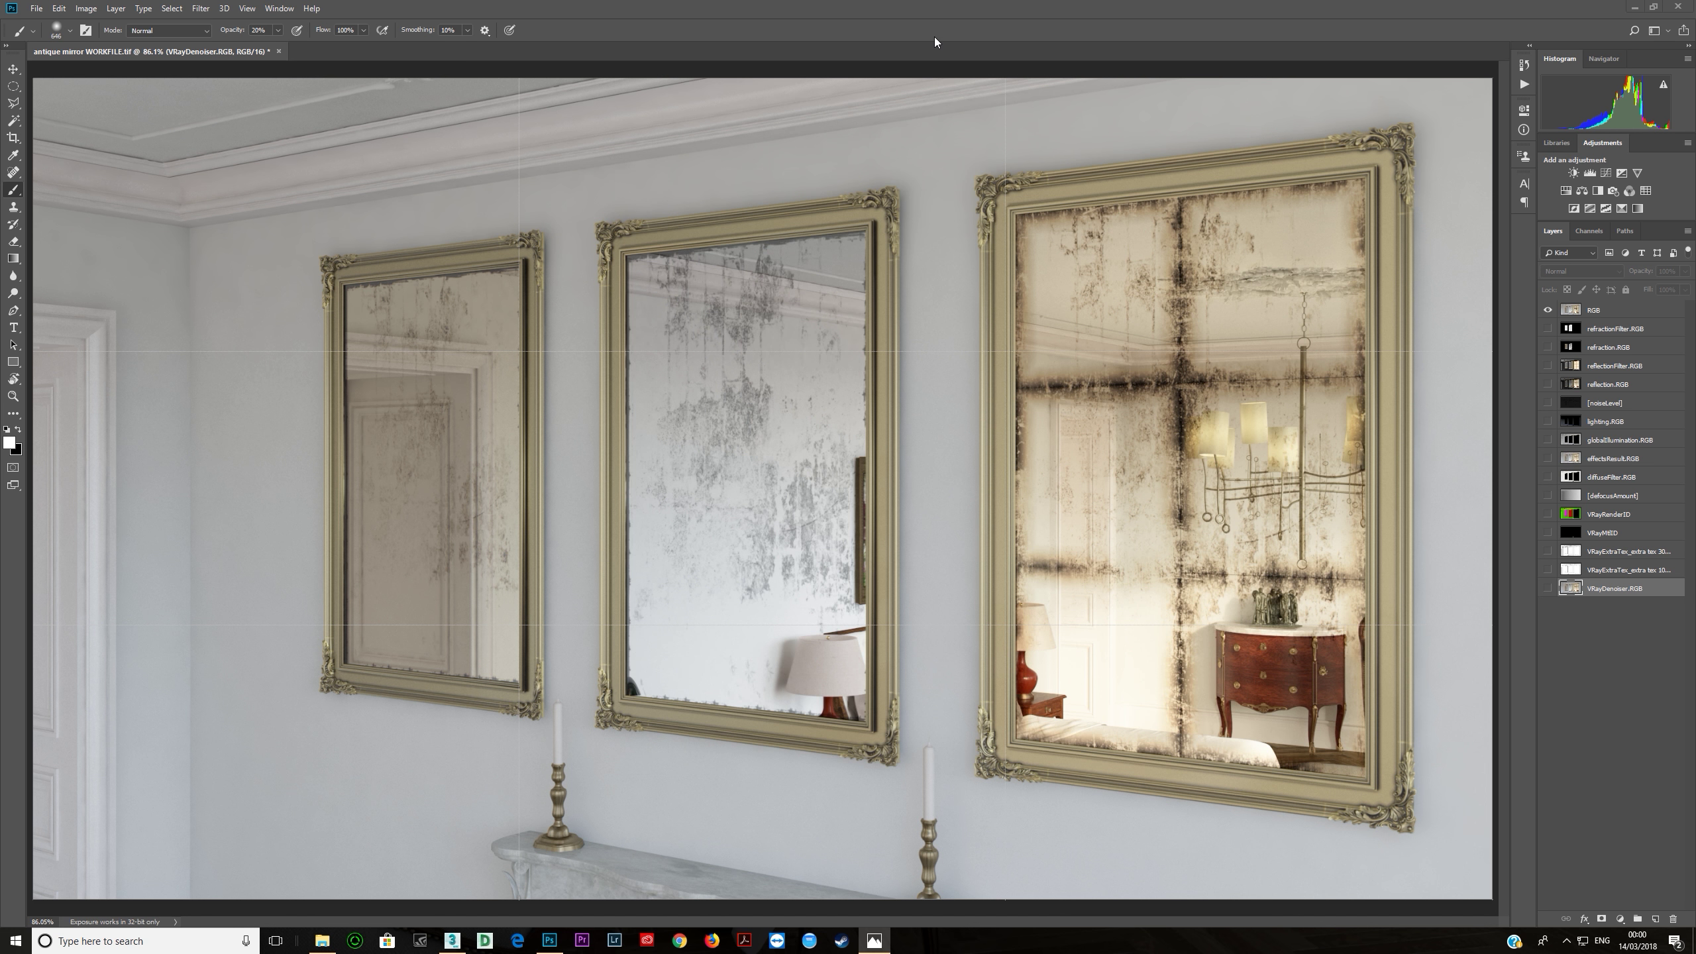
left_click(930, 81)
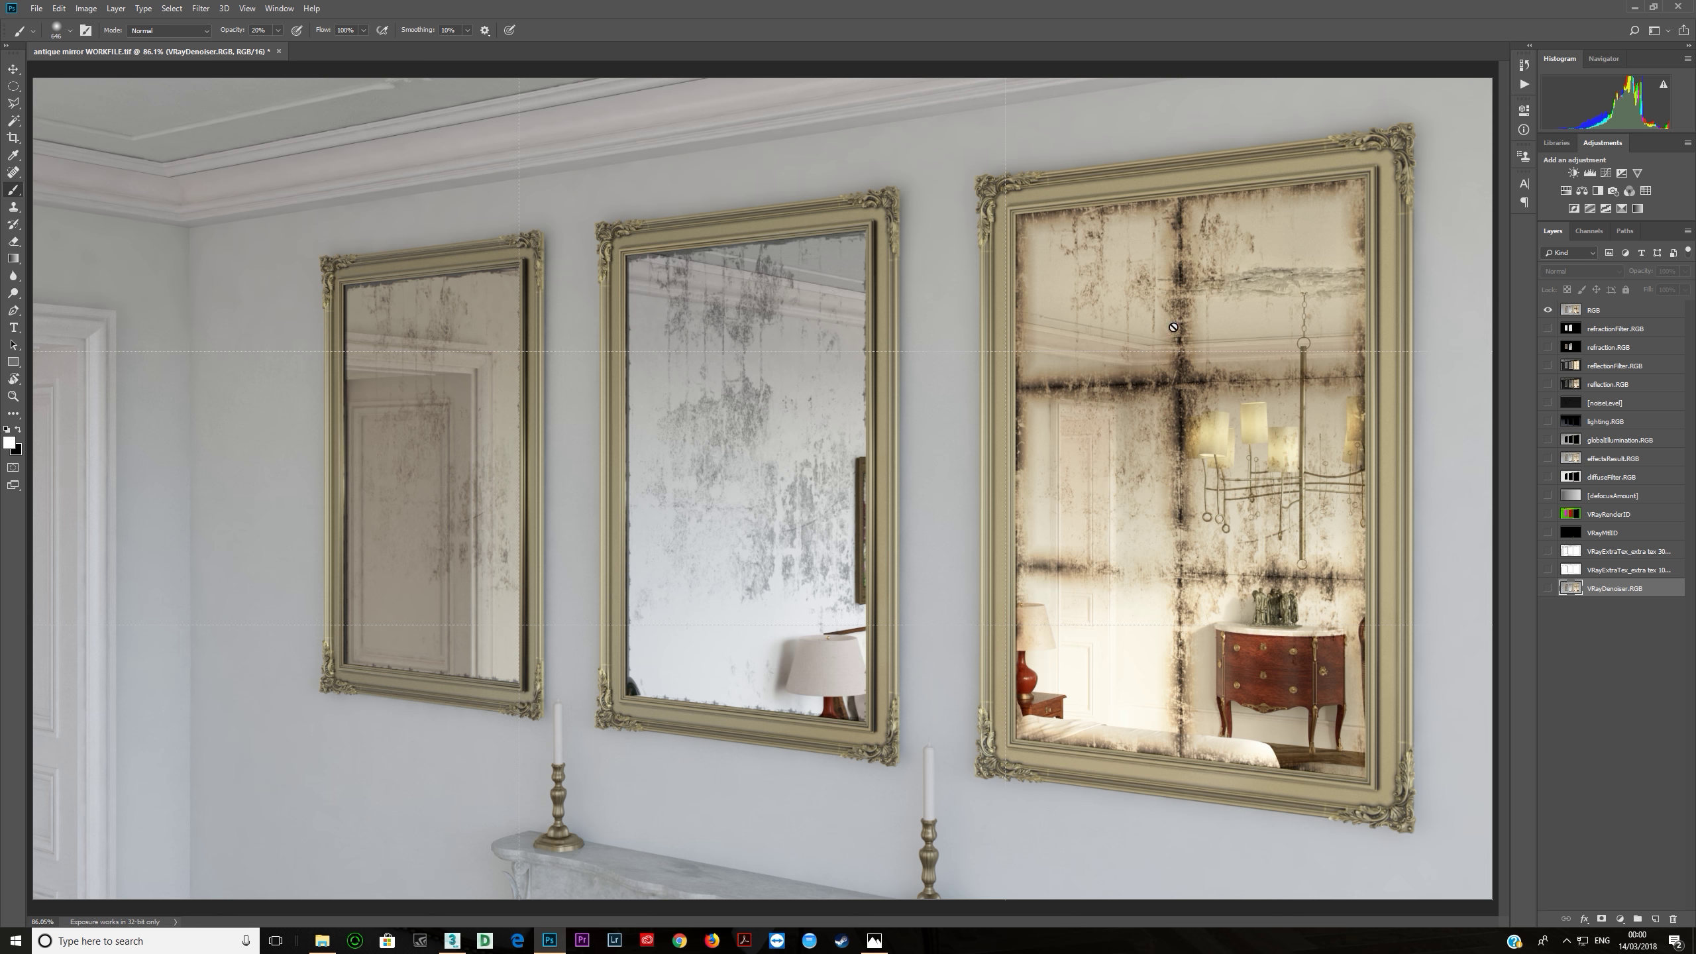
Step: Place the Photos window beside the large panelled mirror in the render and browse the reference photos for comparison
left_click(874, 940)
left_click_drag(734, 150, 307, 174)
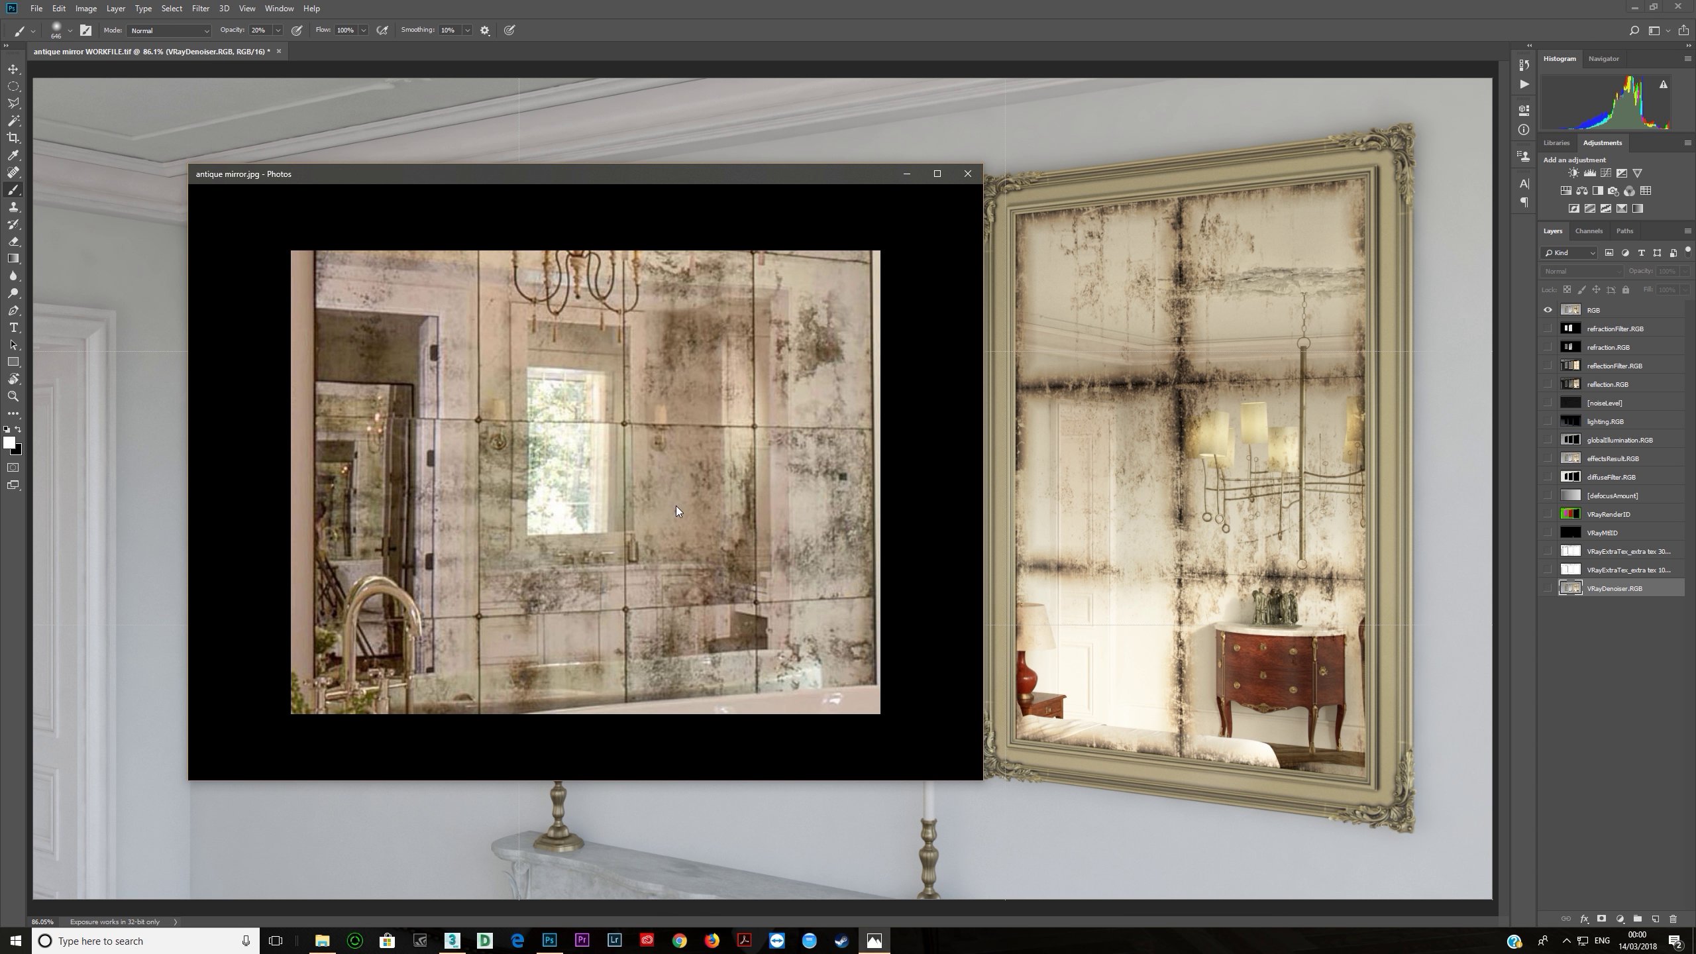
key("Right")
key("Right")
key("Right")
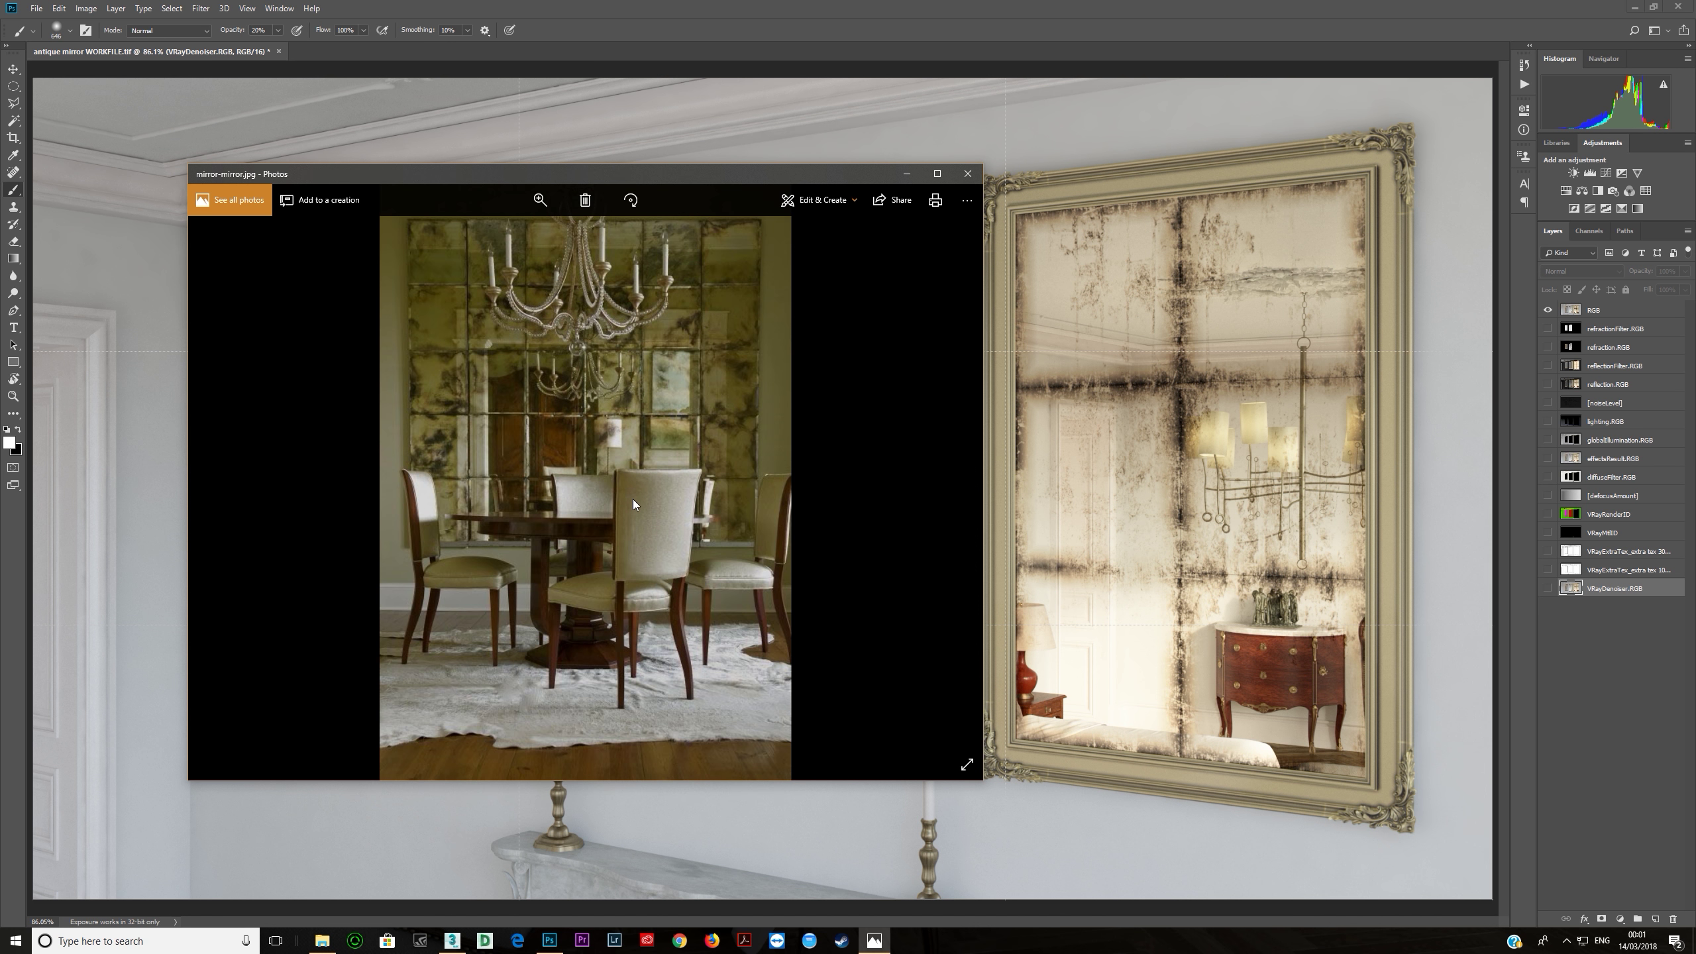
key("Right")
key("Left")
key("Left")
key("Right")
key("Left")
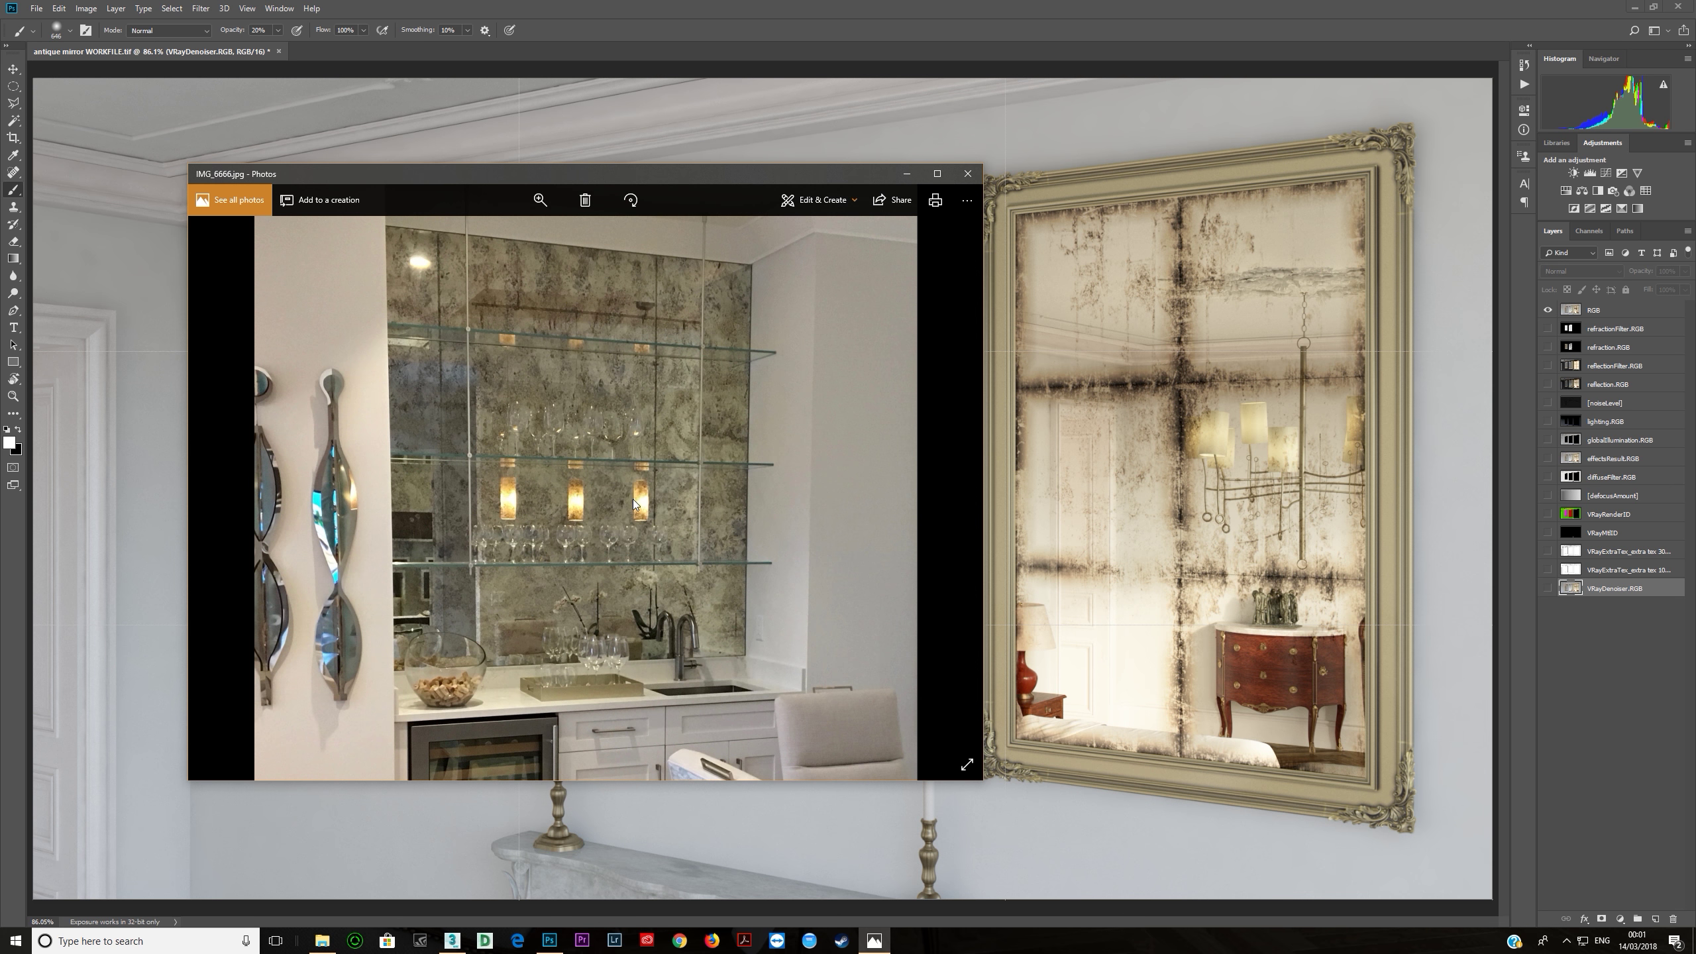
key("Right")
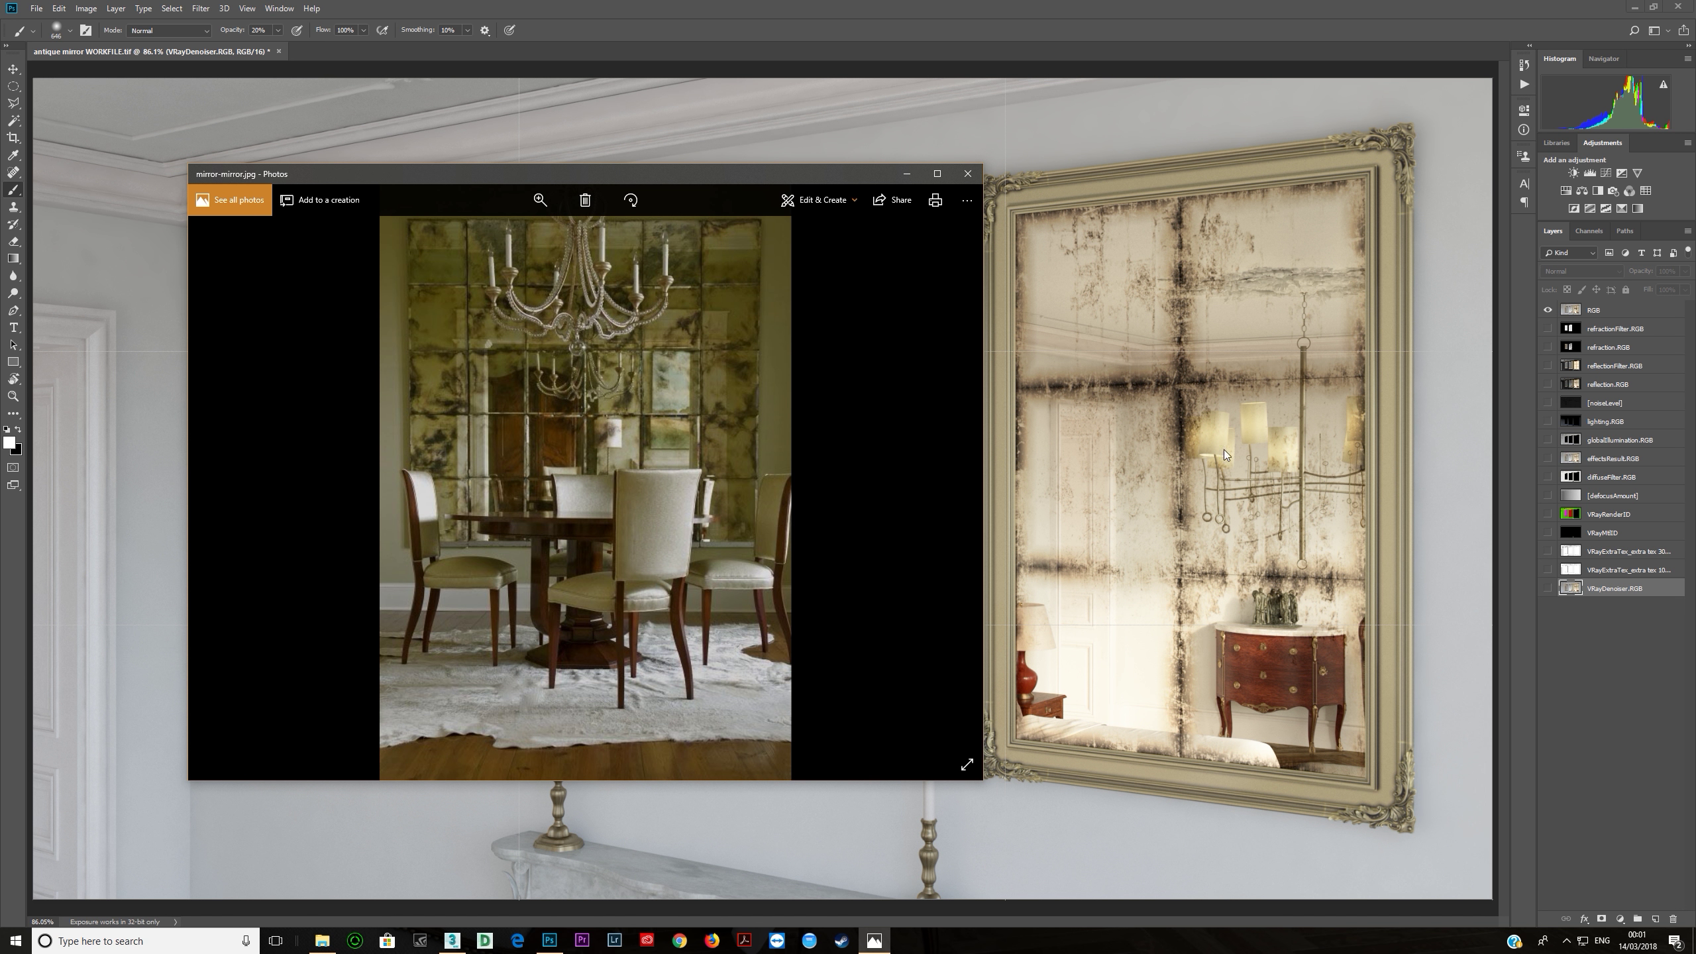
left_click_drag(927, 174, 873, 166)
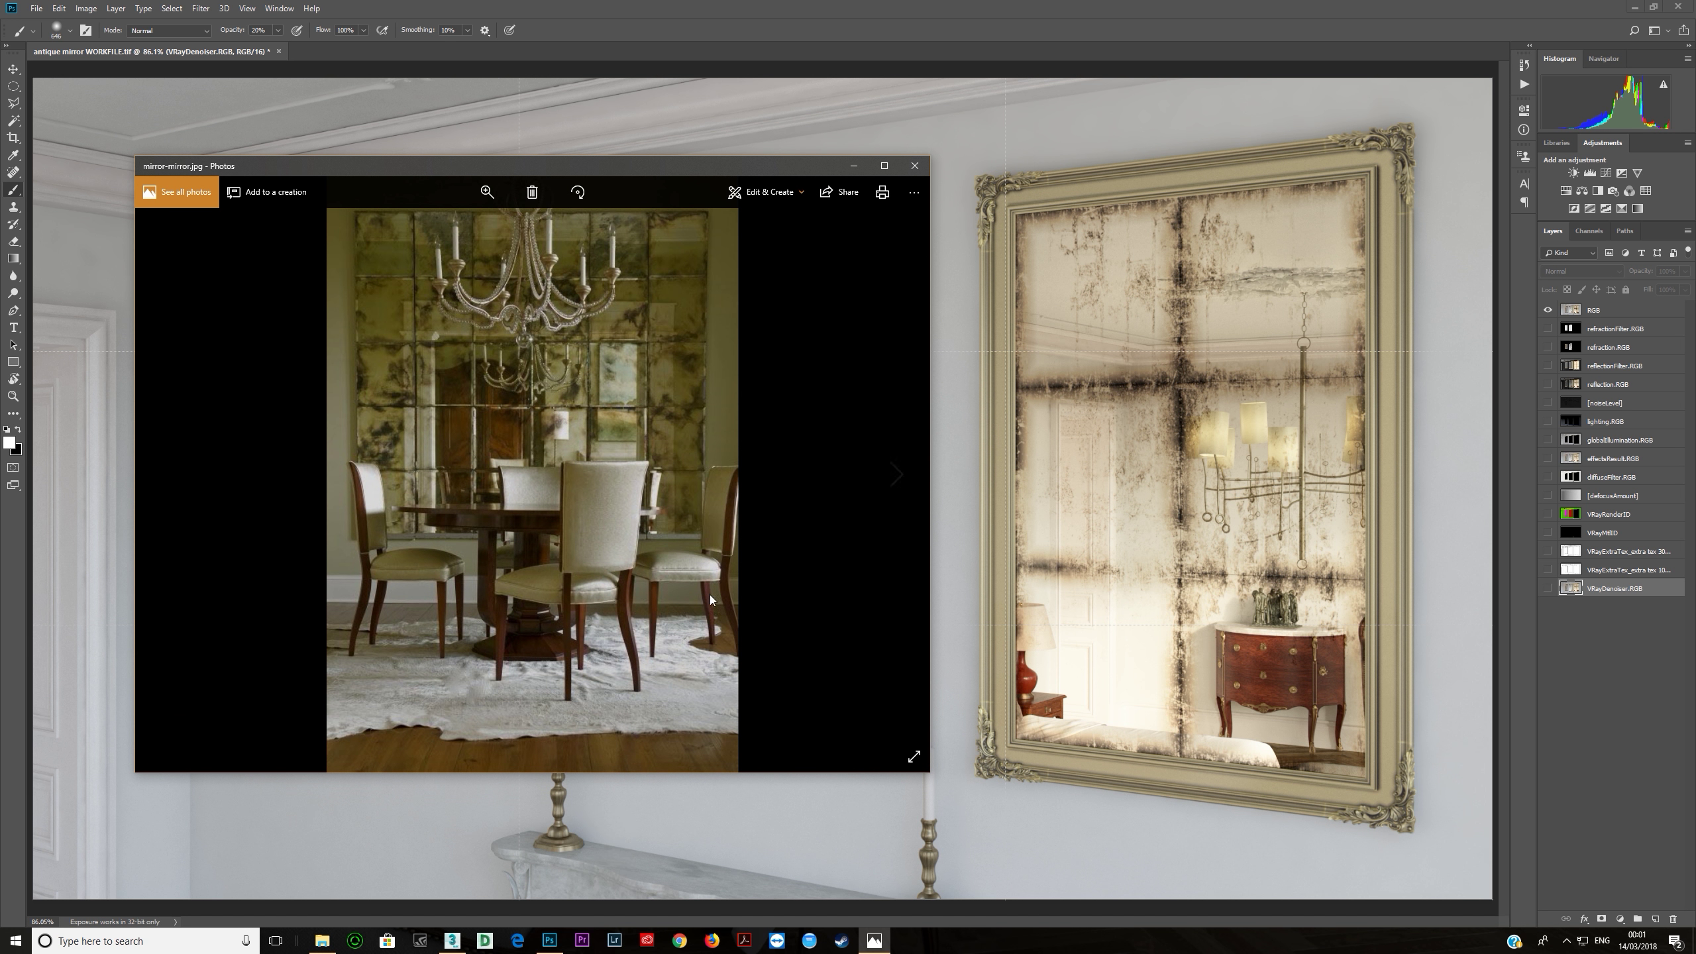
Step: Switch back to the Slate Material Editor, close the antique mirror material's preview, and display the mat 3 node network
left_click(452, 940)
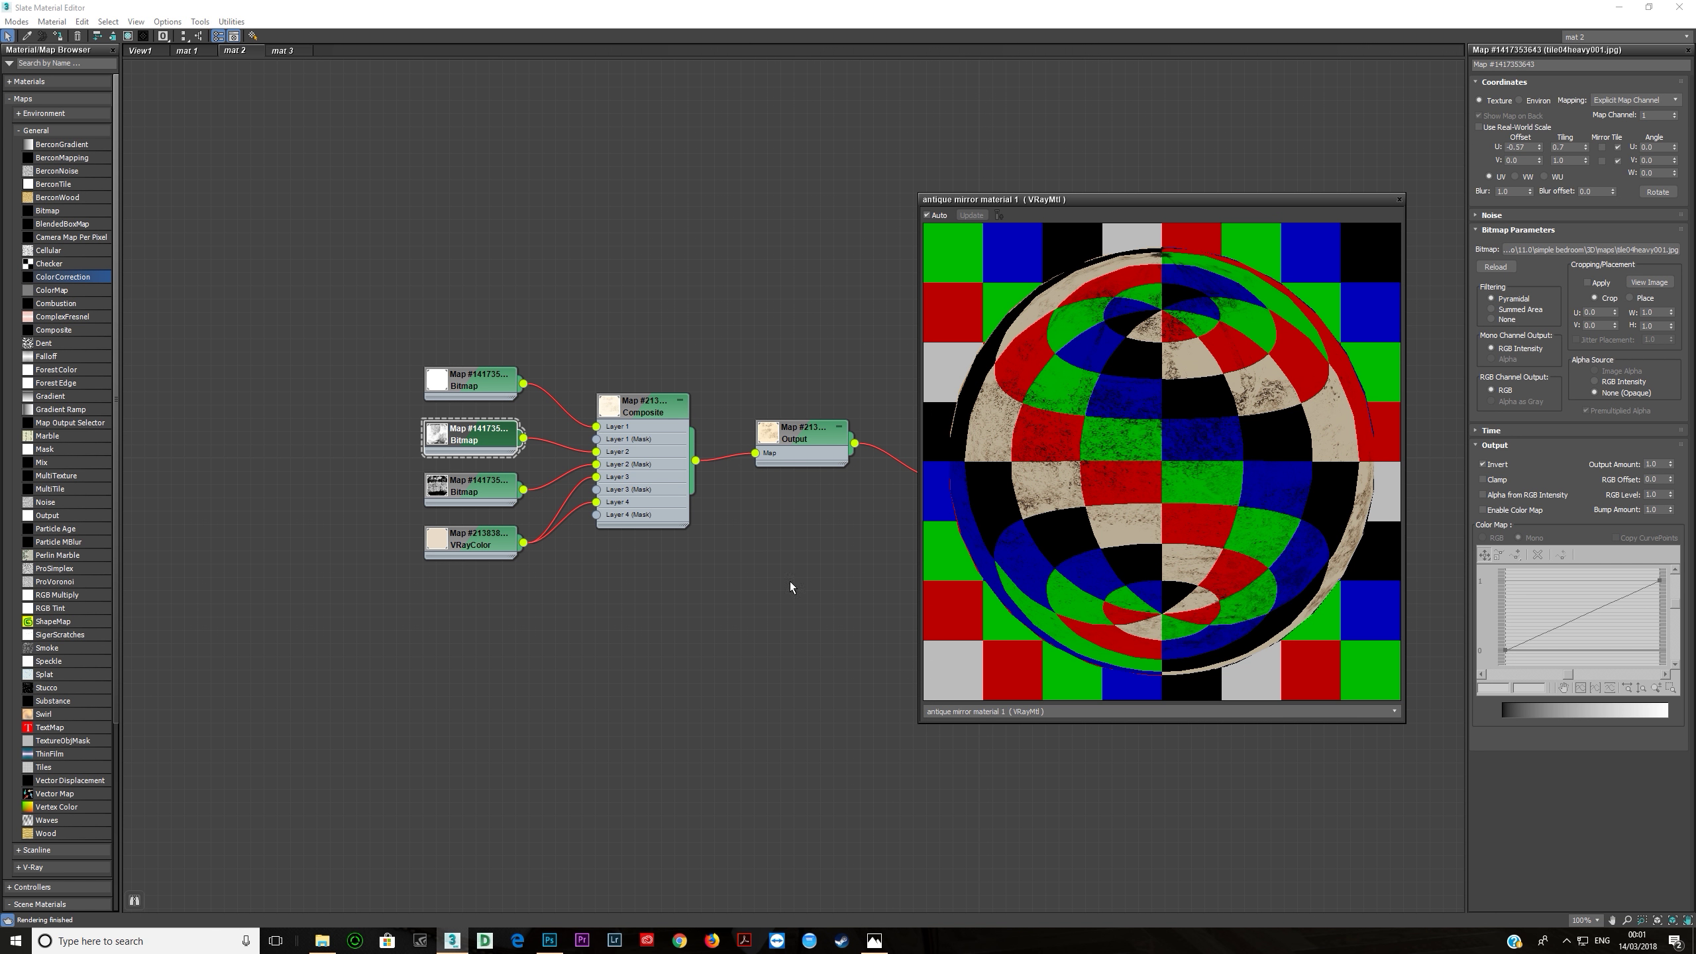
left_click(1398, 199)
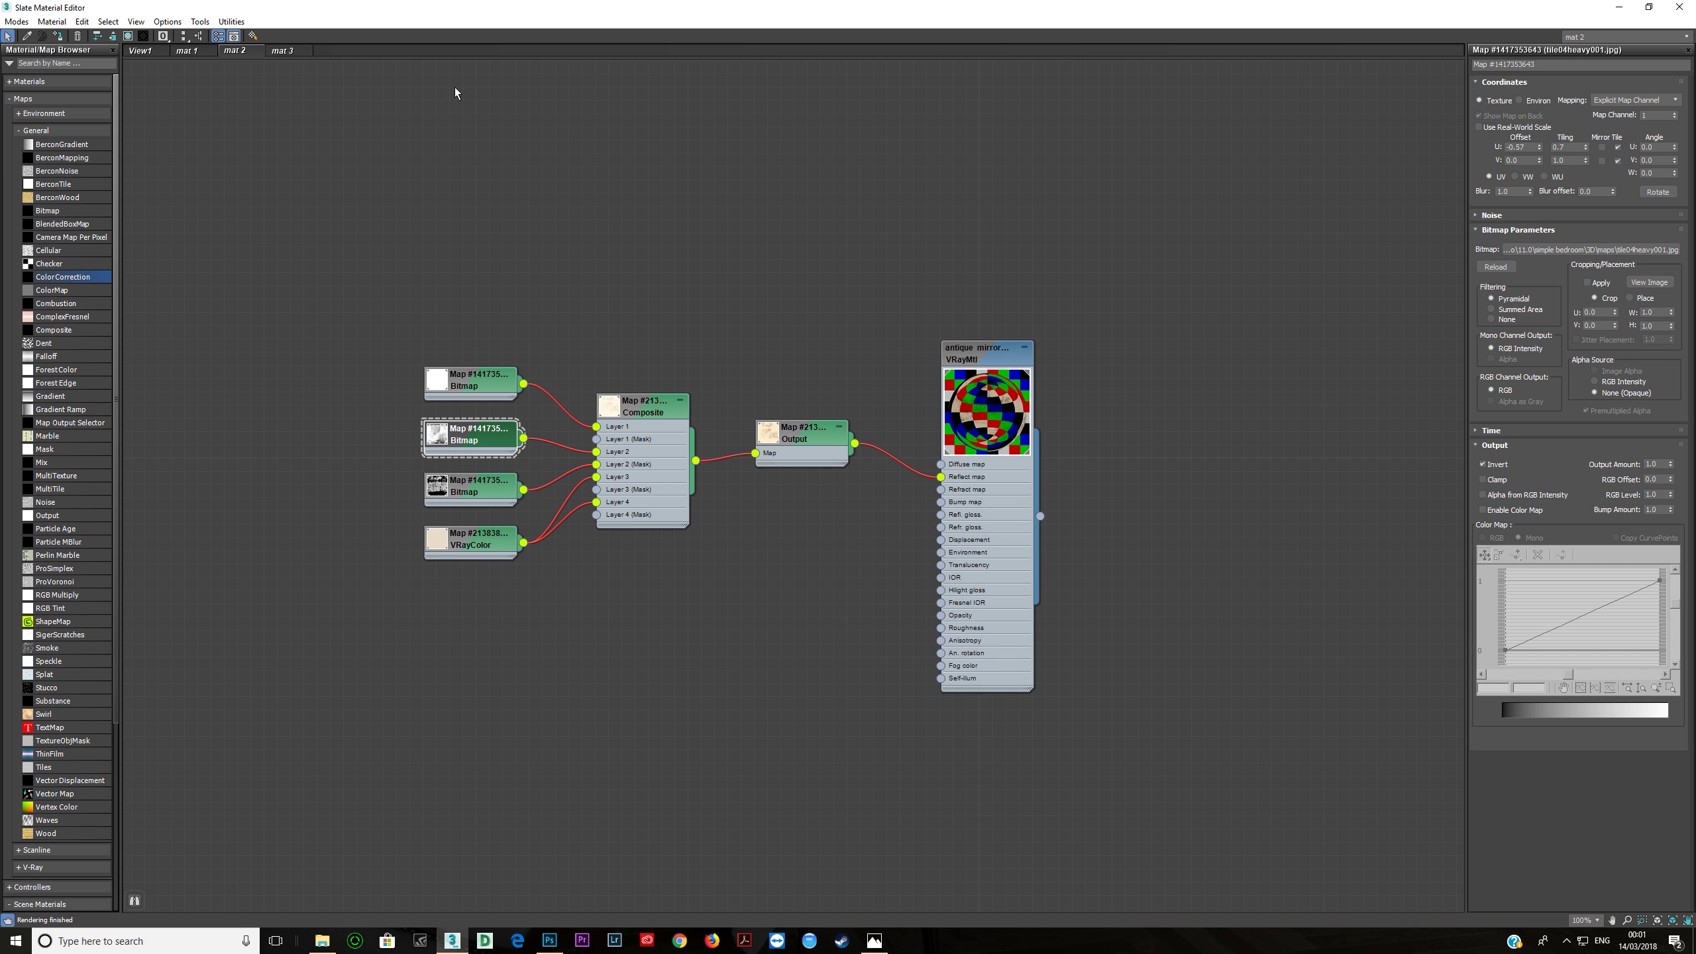
left_click(282, 50)
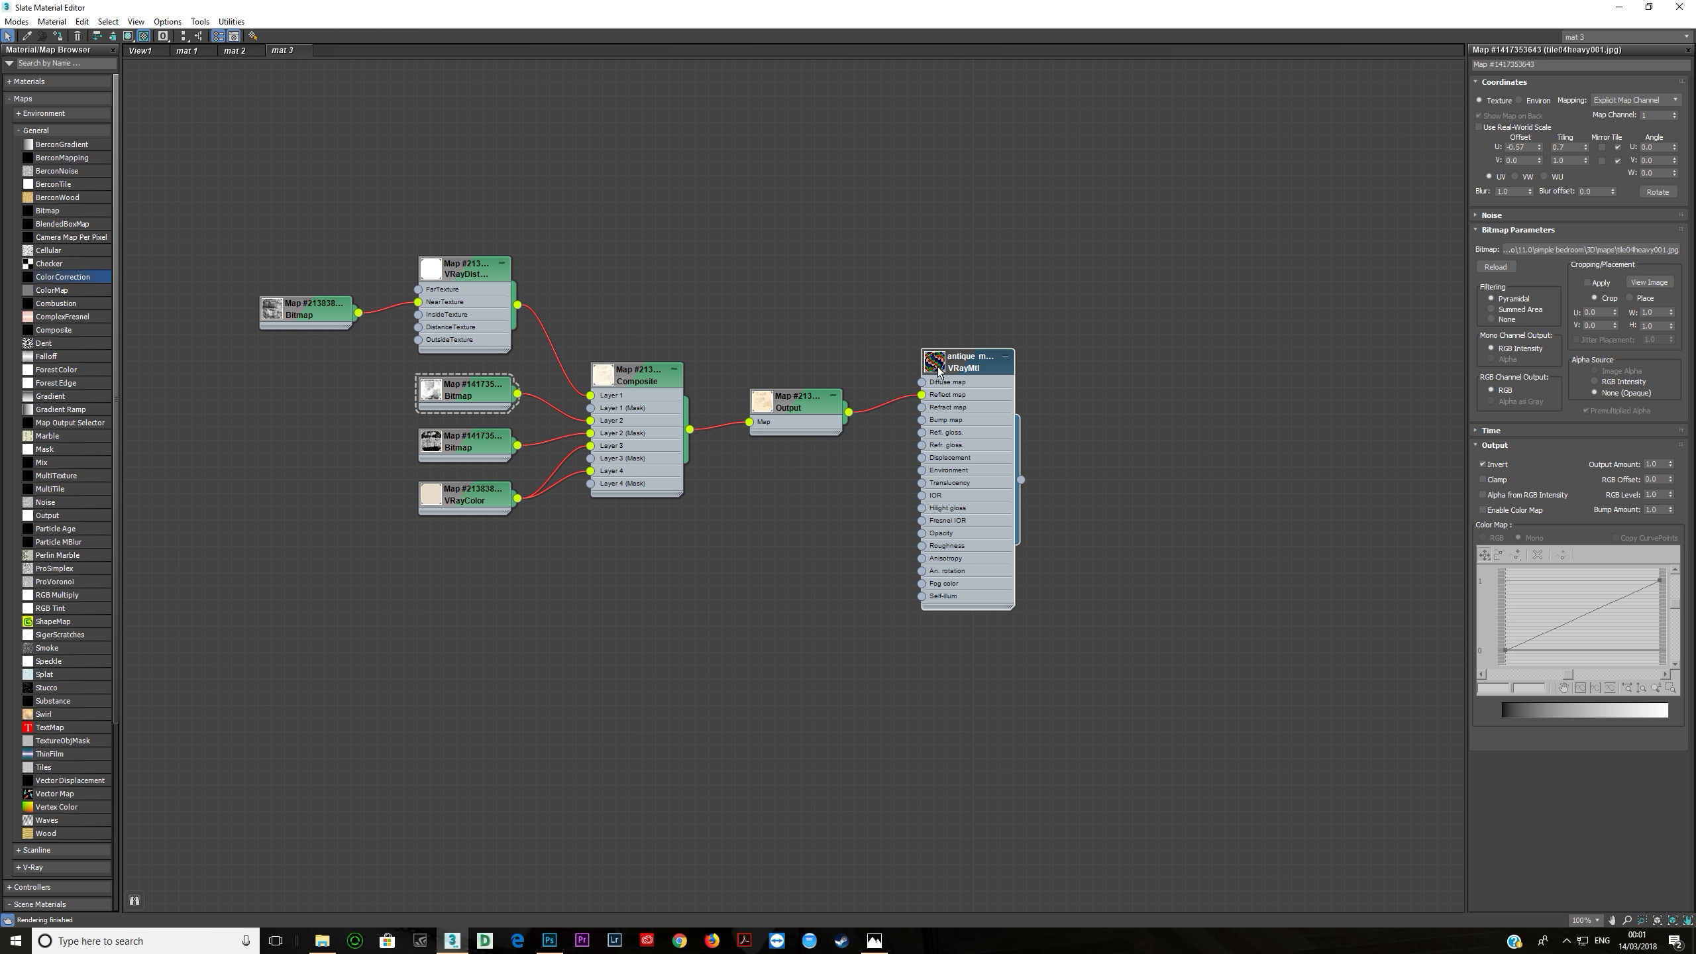
Step: Enlarge the mat 3 VRayMtl node's preview, move the node up, and compare the mat 2 and mat 3 node networks
left_click(938, 370)
left_click_drag(966, 556, 966, 476)
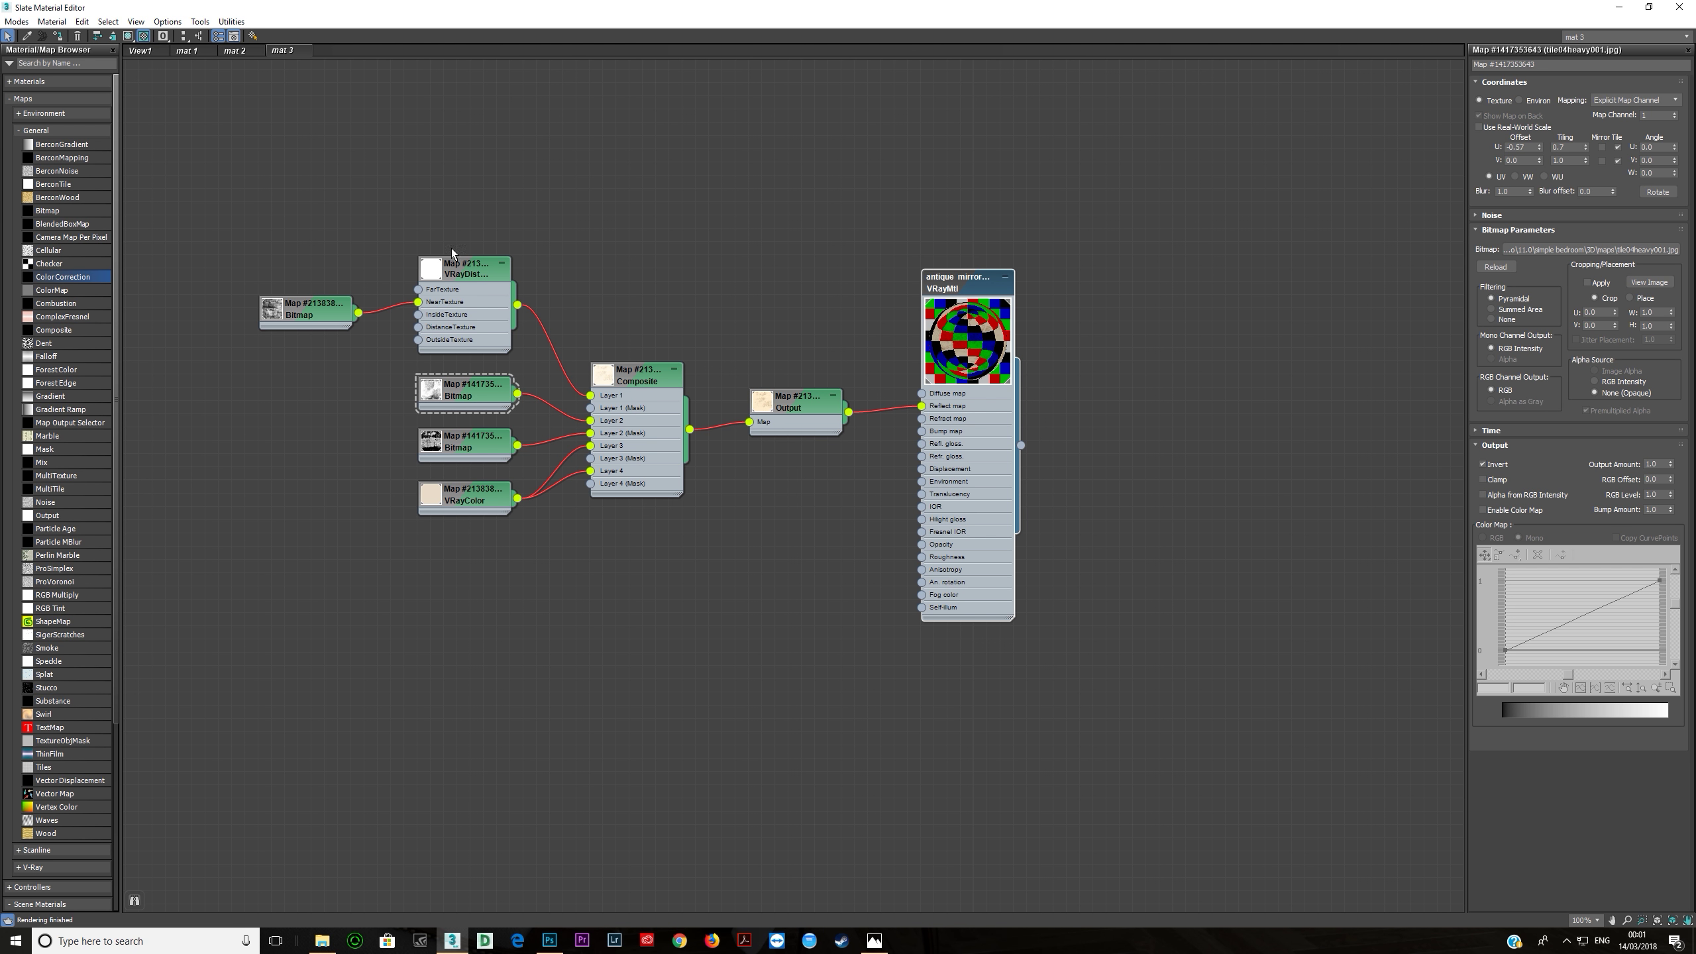
left_click(235, 53)
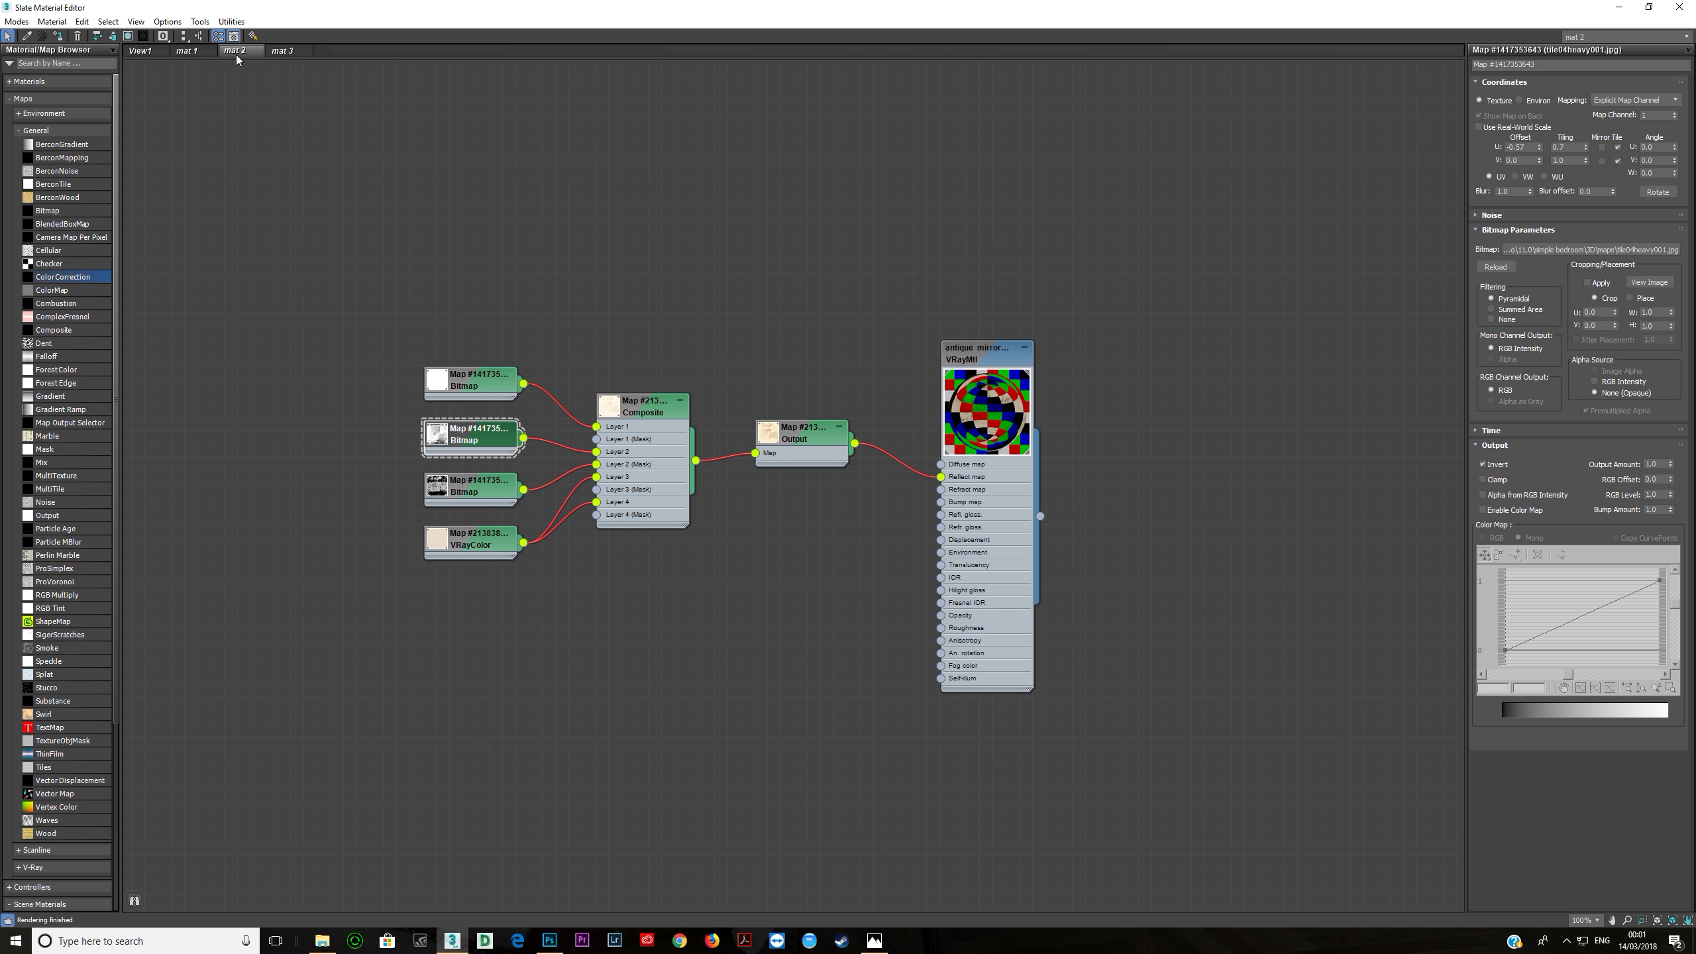
left_click(281, 51)
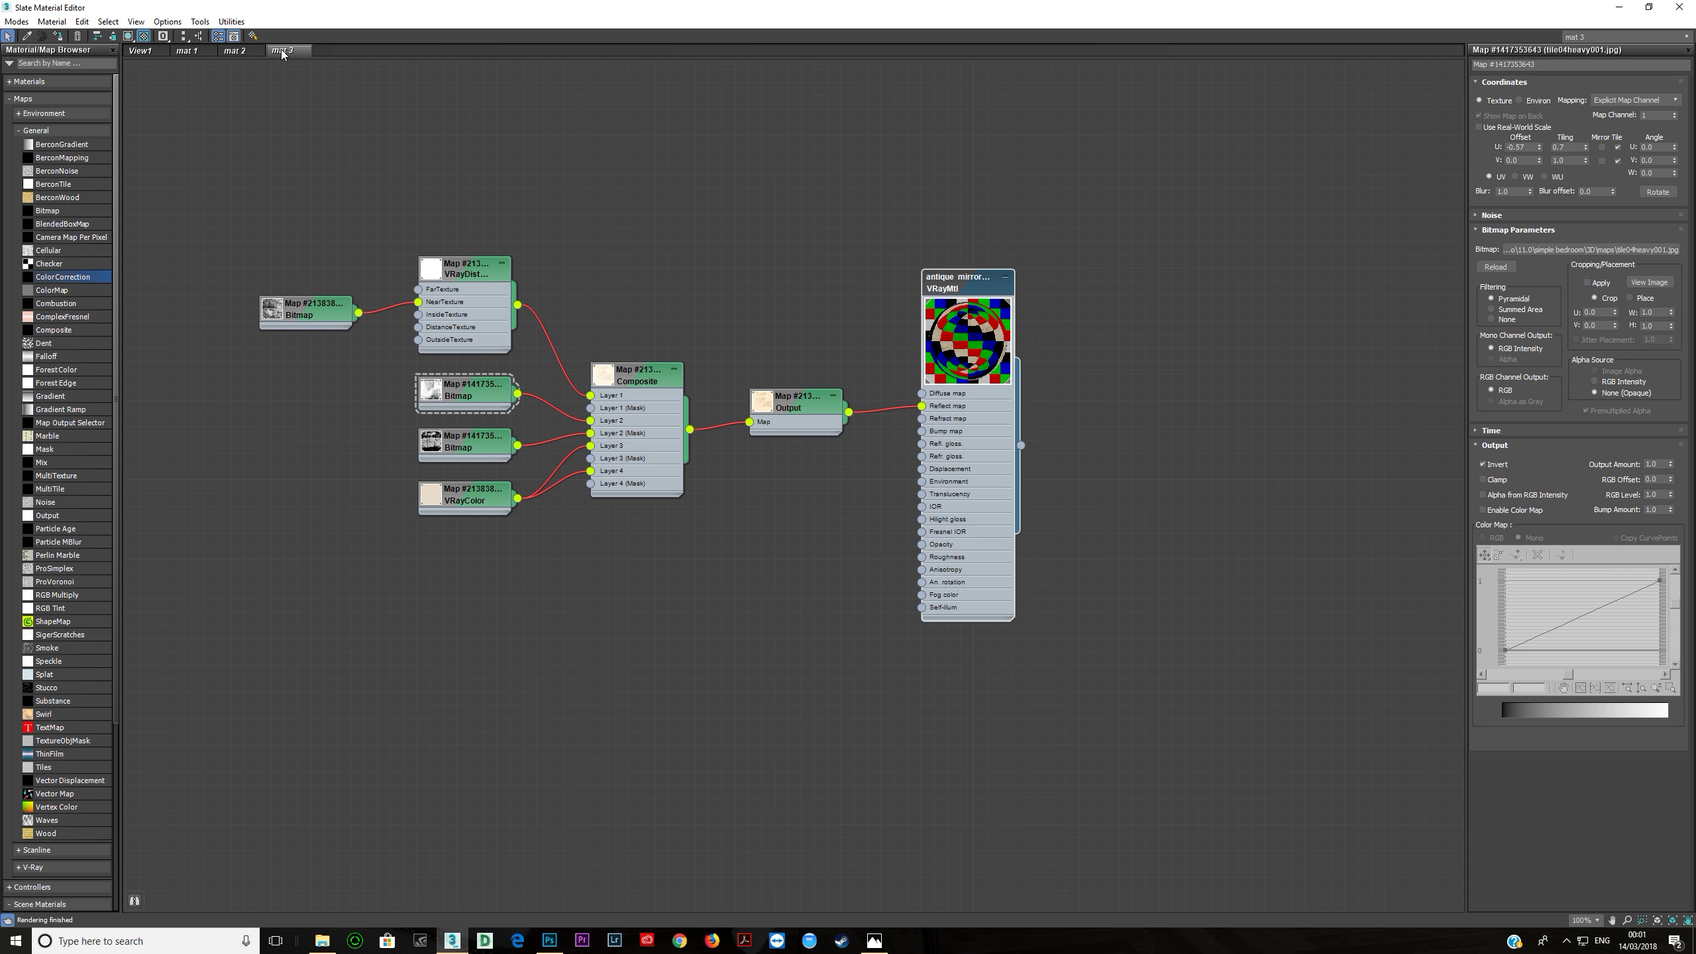
left_click(234, 51)
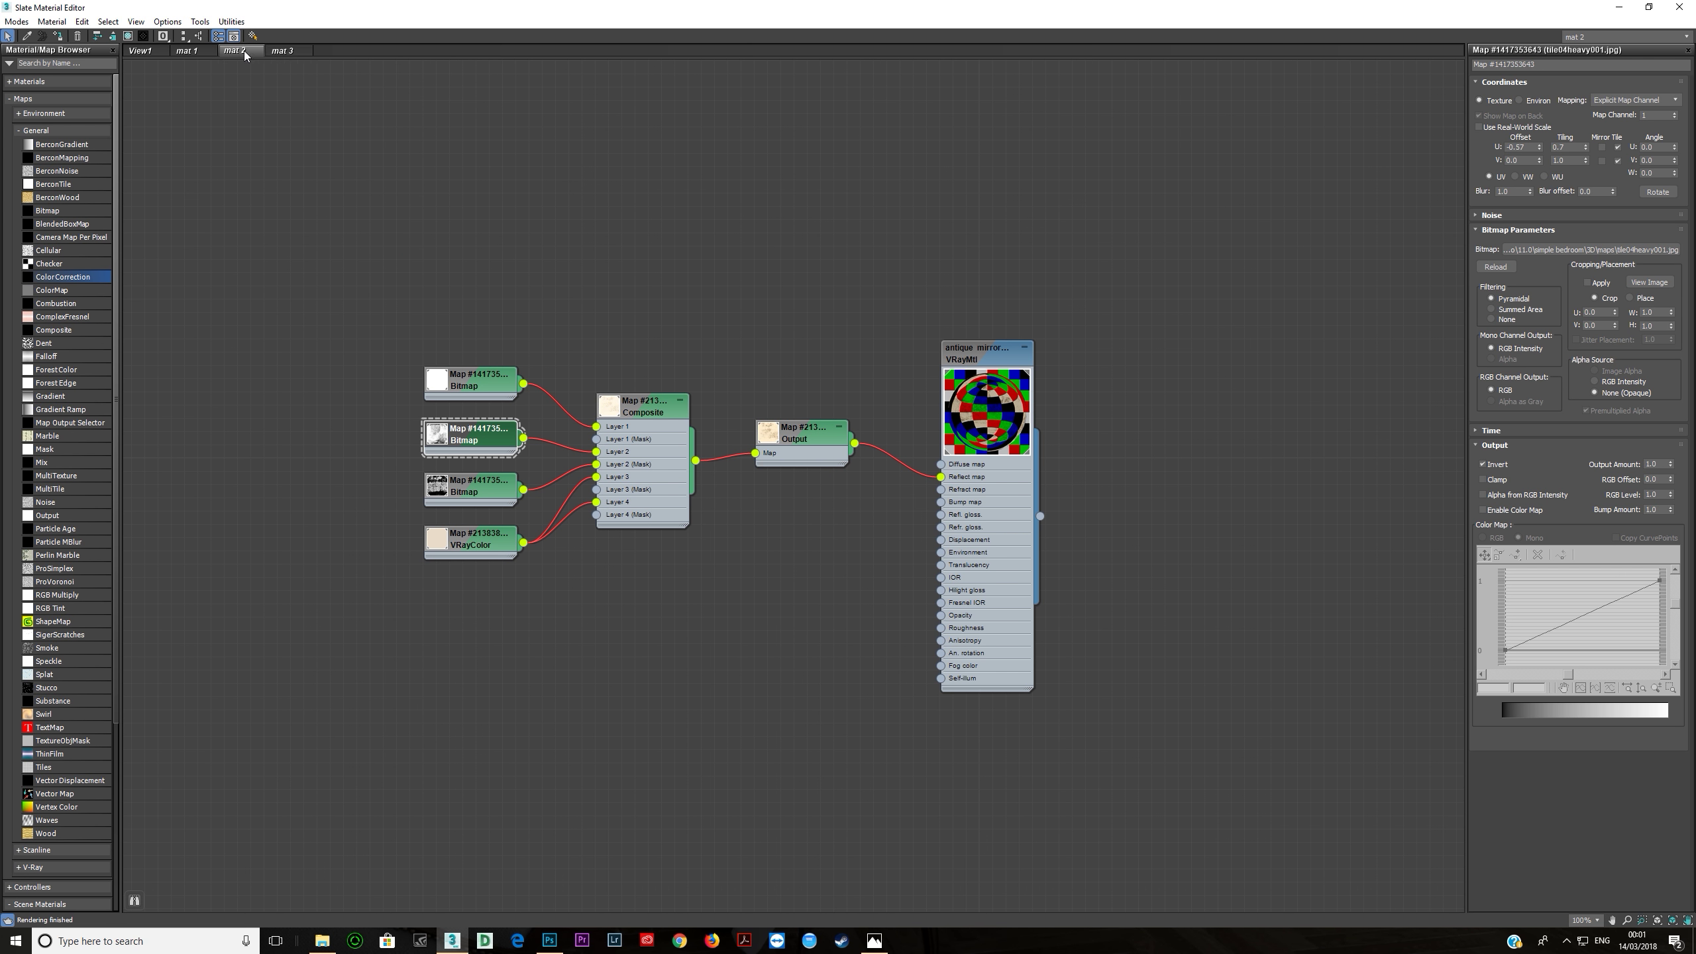
left_click(283, 51)
left_click(232, 52)
left_click(280, 51)
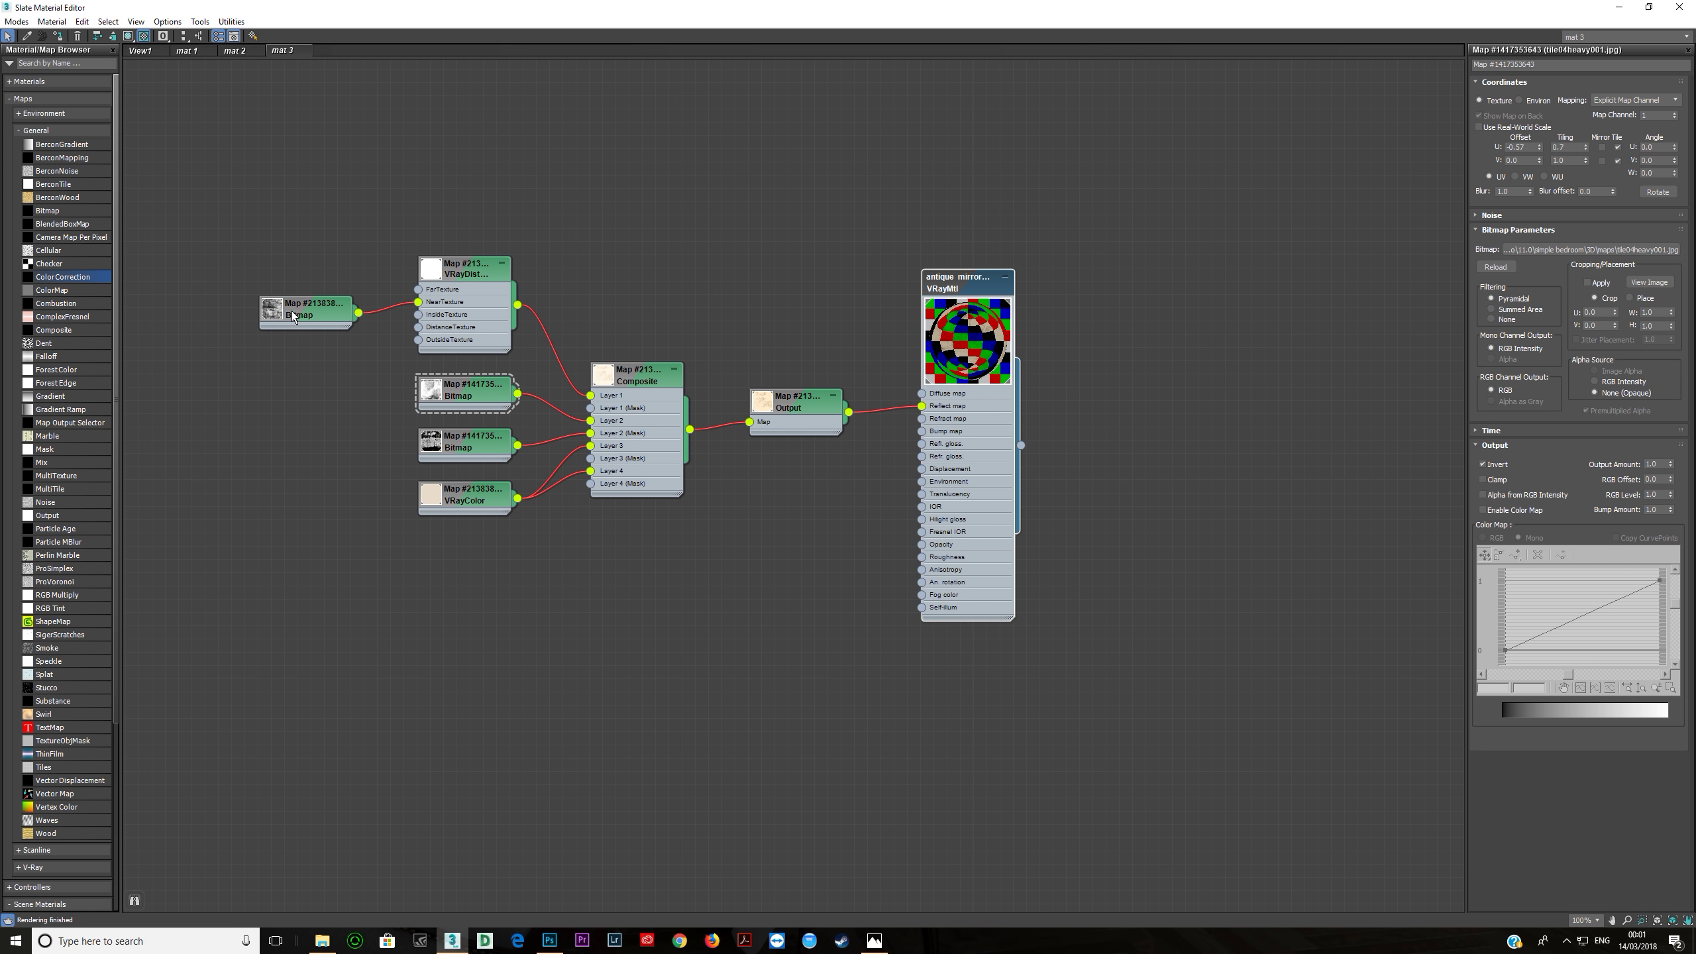
left_click(234, 51)
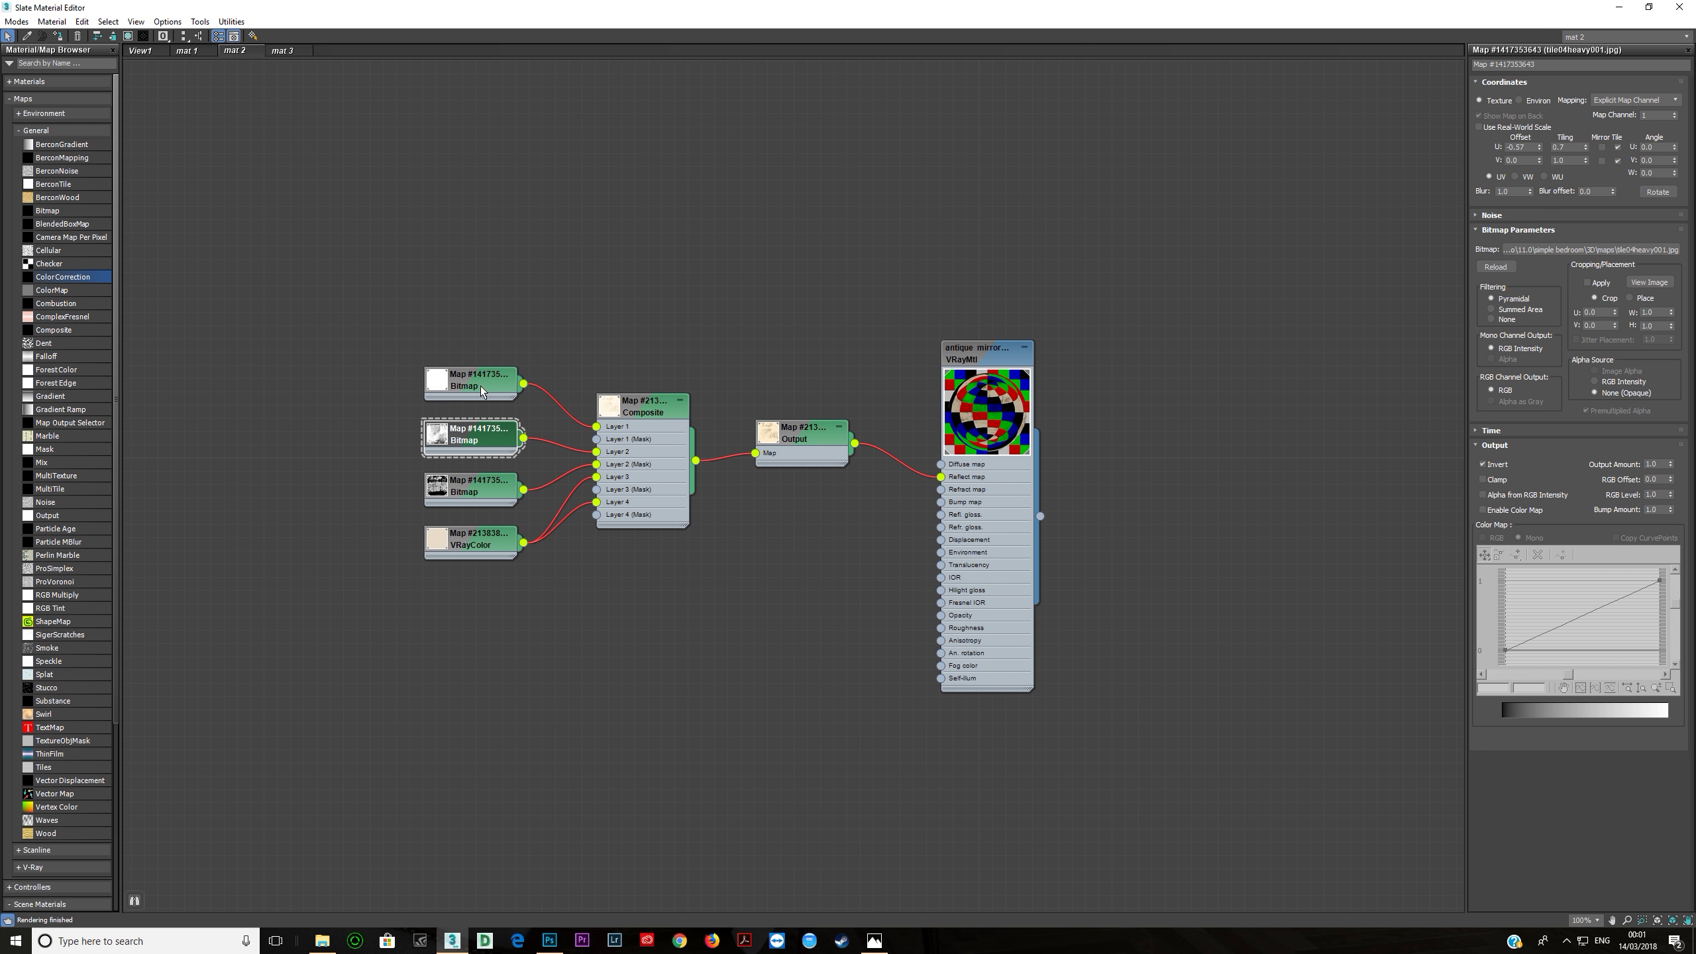
Step: View the inkededge.jpg bitmap of the mat 2 network, then examine the edges of the mirror render in Photoshop and return to 3ds Max
left_click(1649, 282)
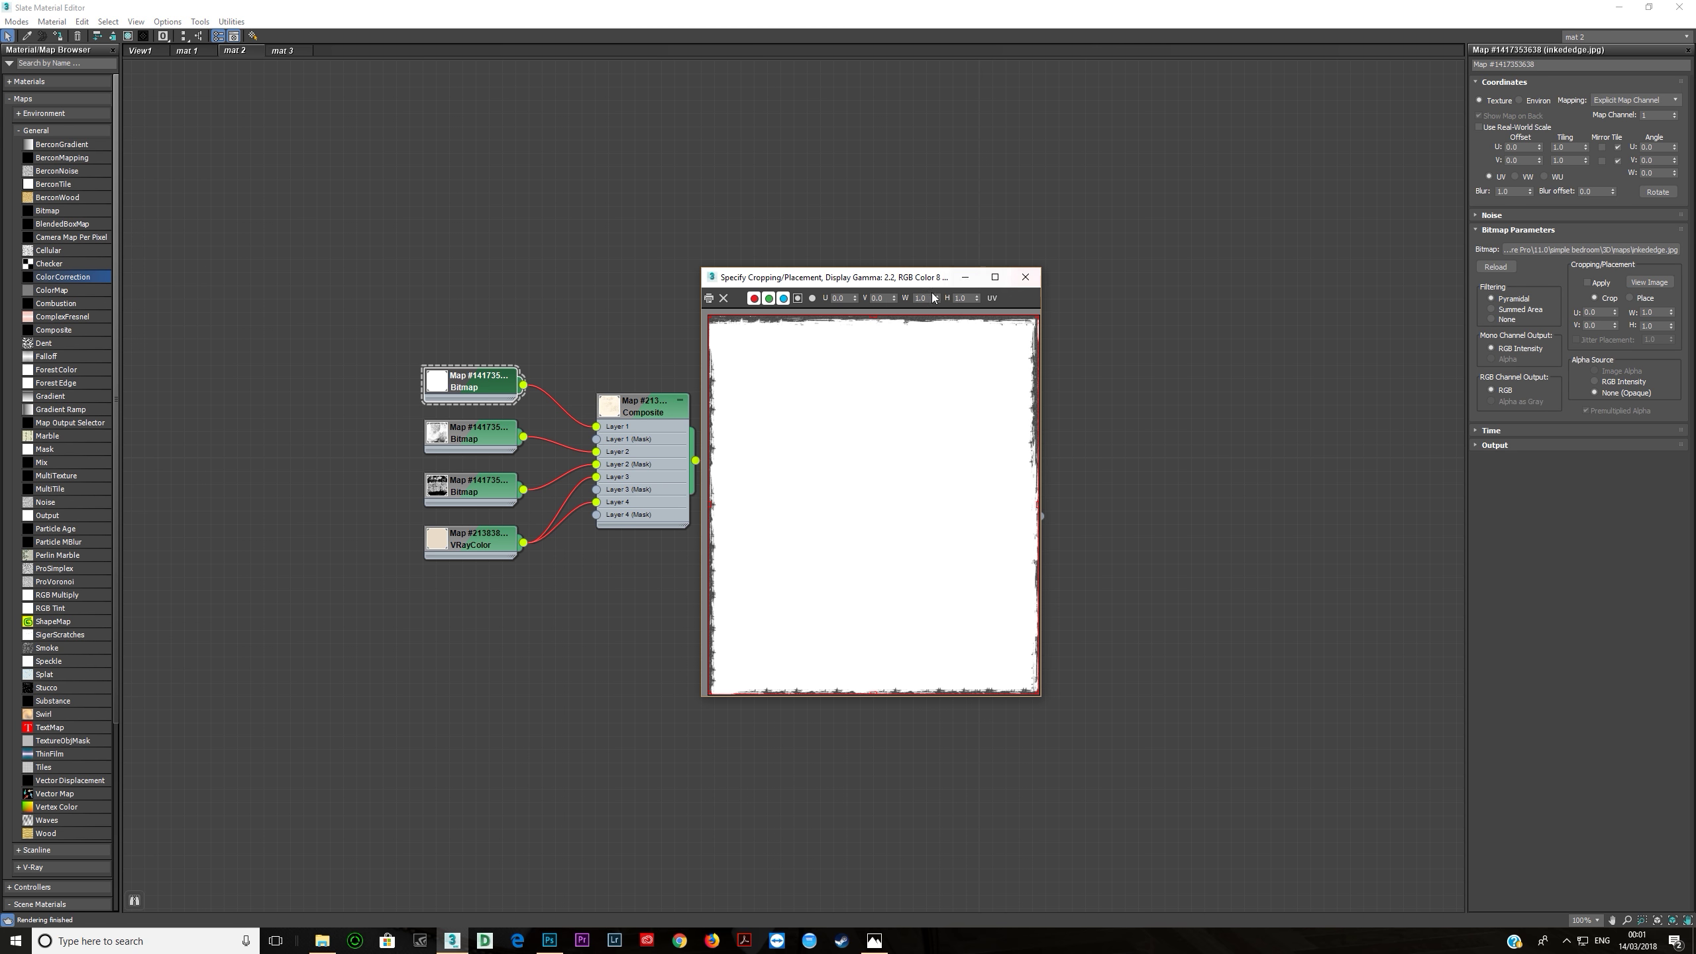
left_click(1026, 276)
left_click(548, 940)
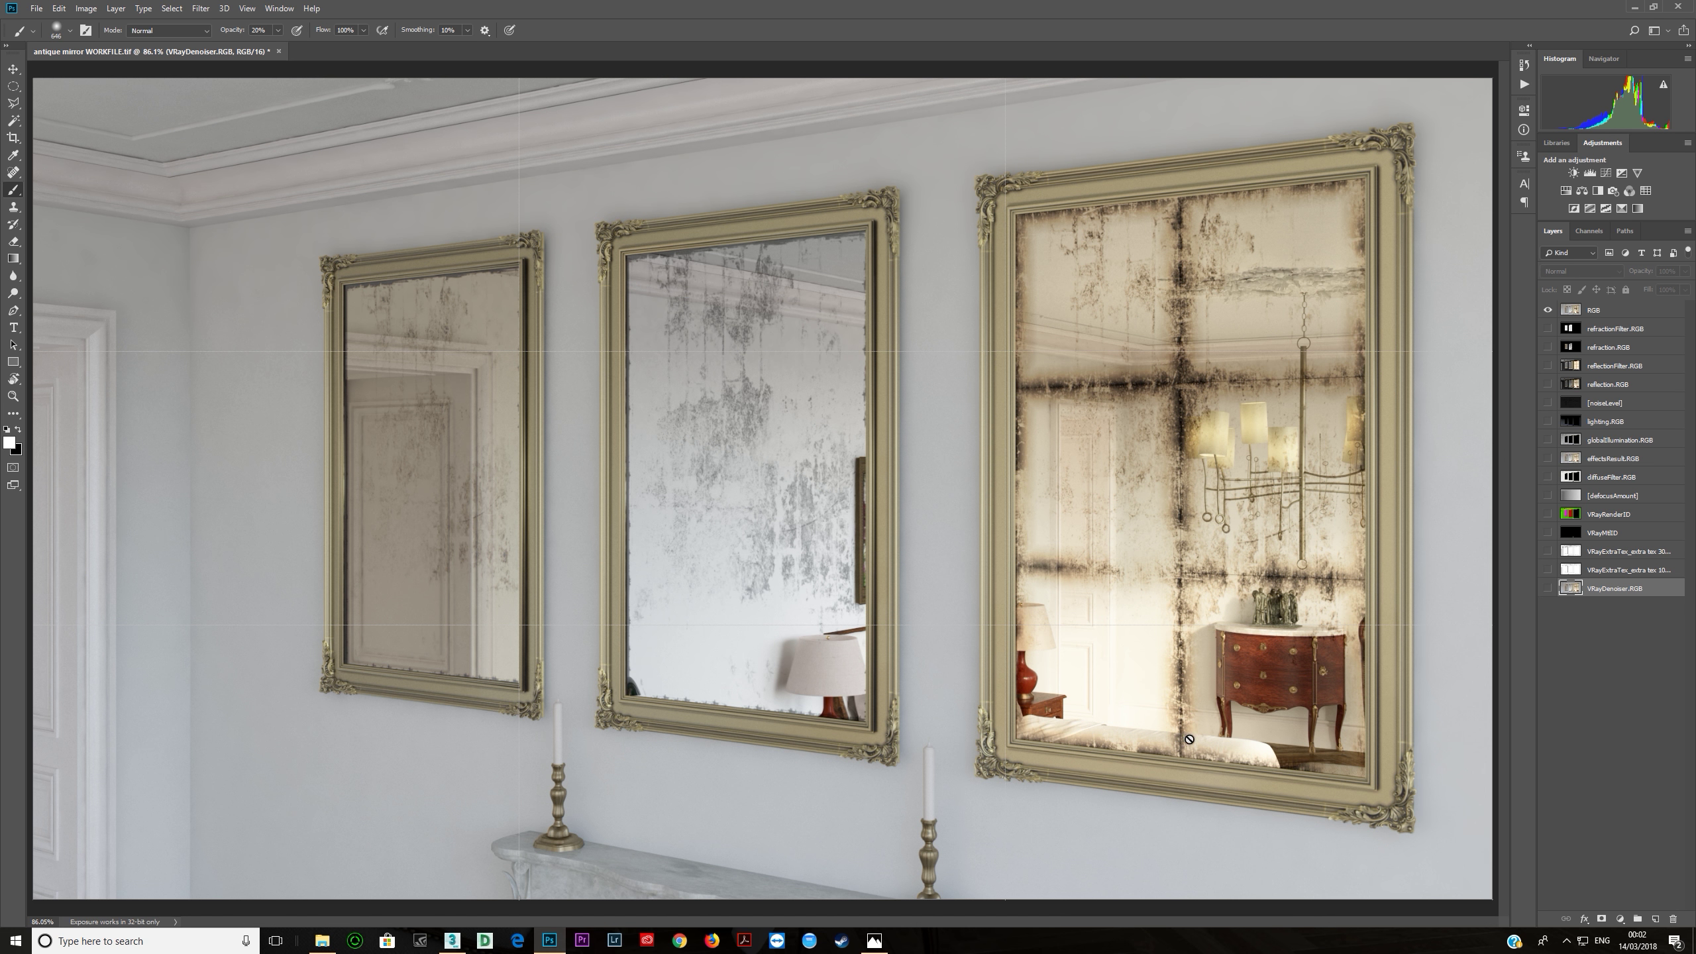
left_click(452, 940)
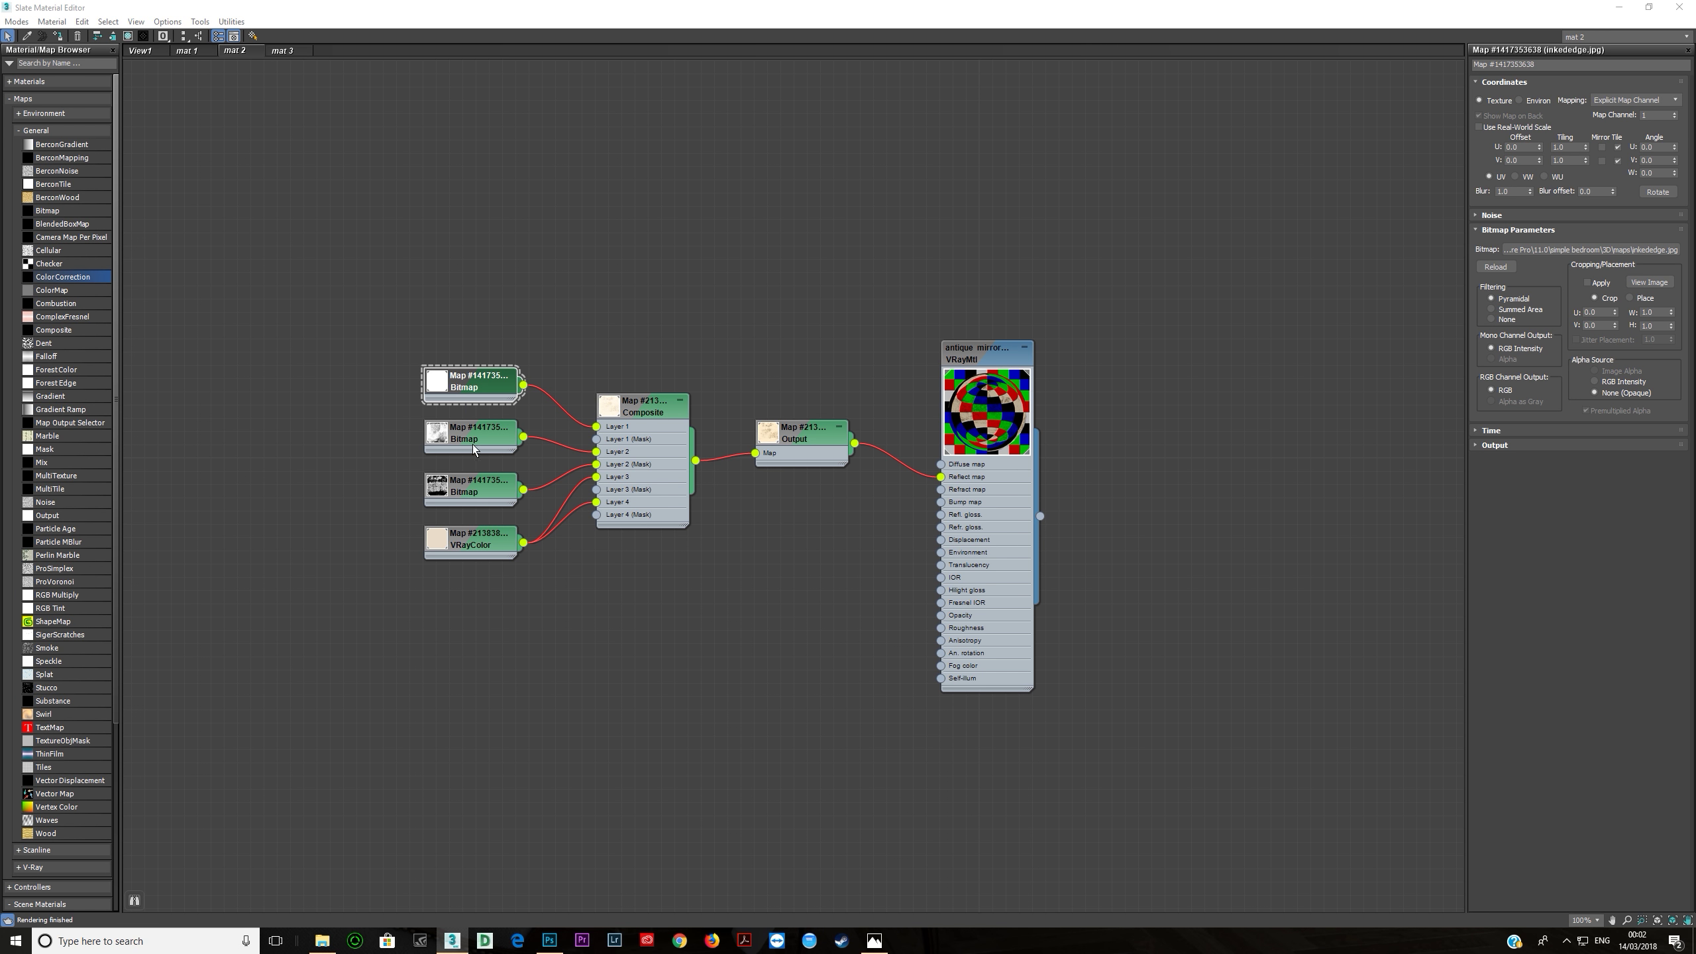
Step: Display the mat 3 network, nudge the dirt bitmap node up, and show the parameters of the VRayDistanceTex node
left_click(282, 50)
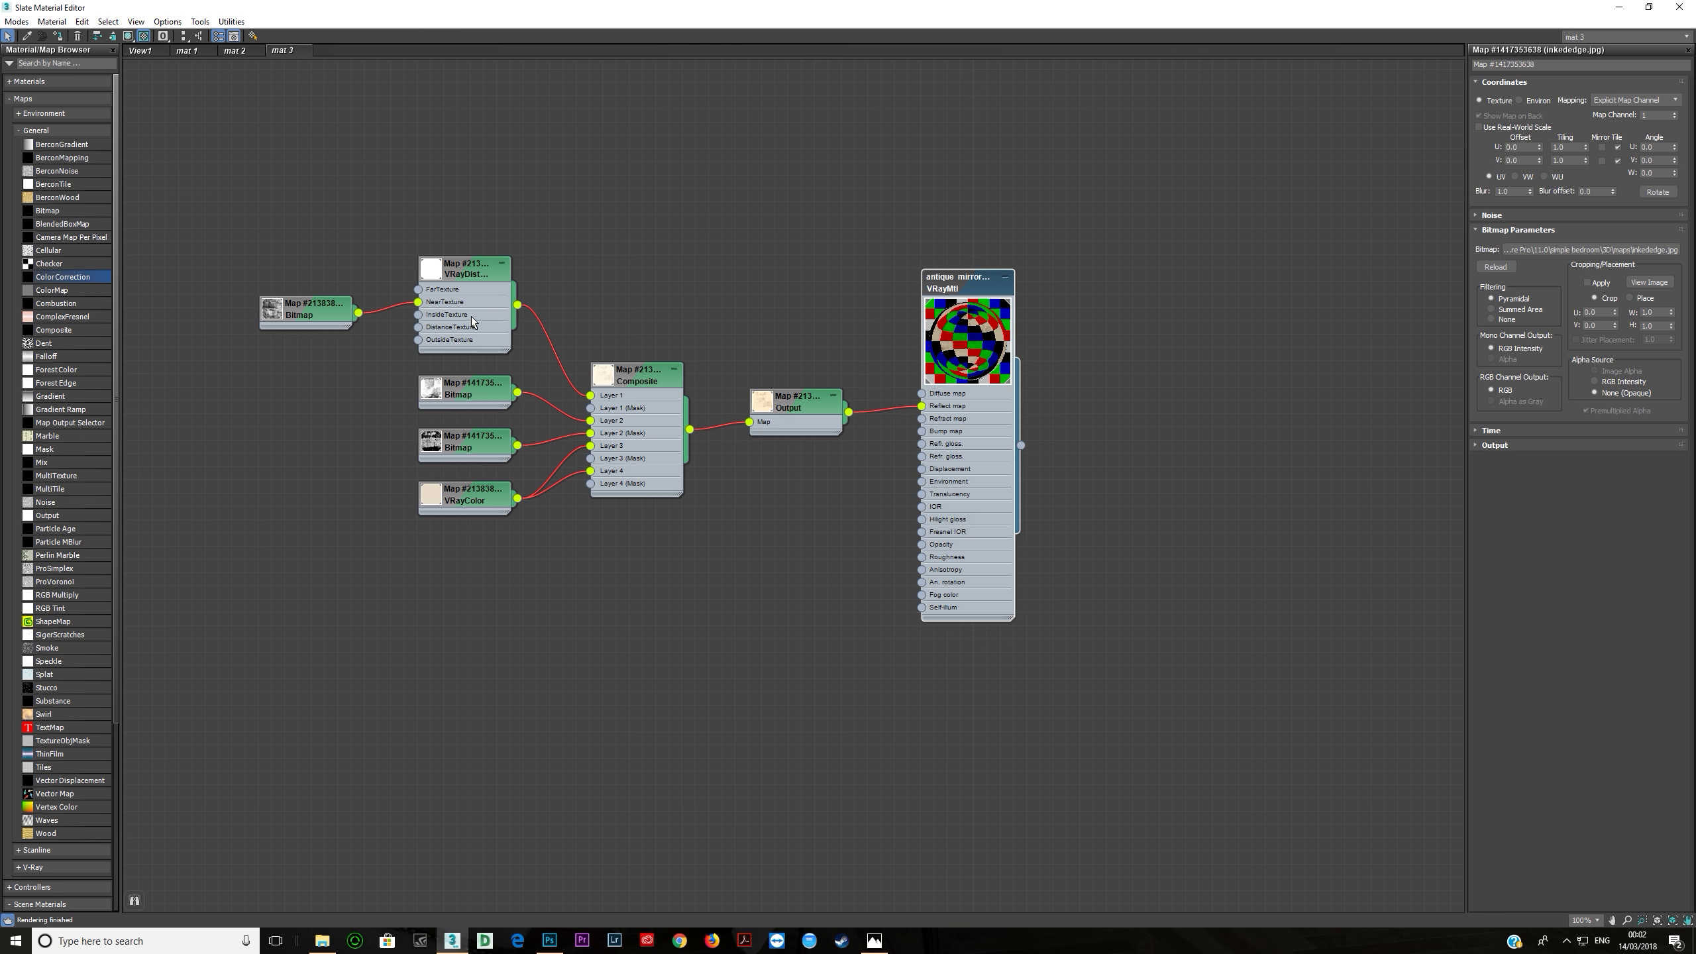
left_click(316, 315)
left_click_drag(317, 315, 316, 301)
left_click(485, 315)
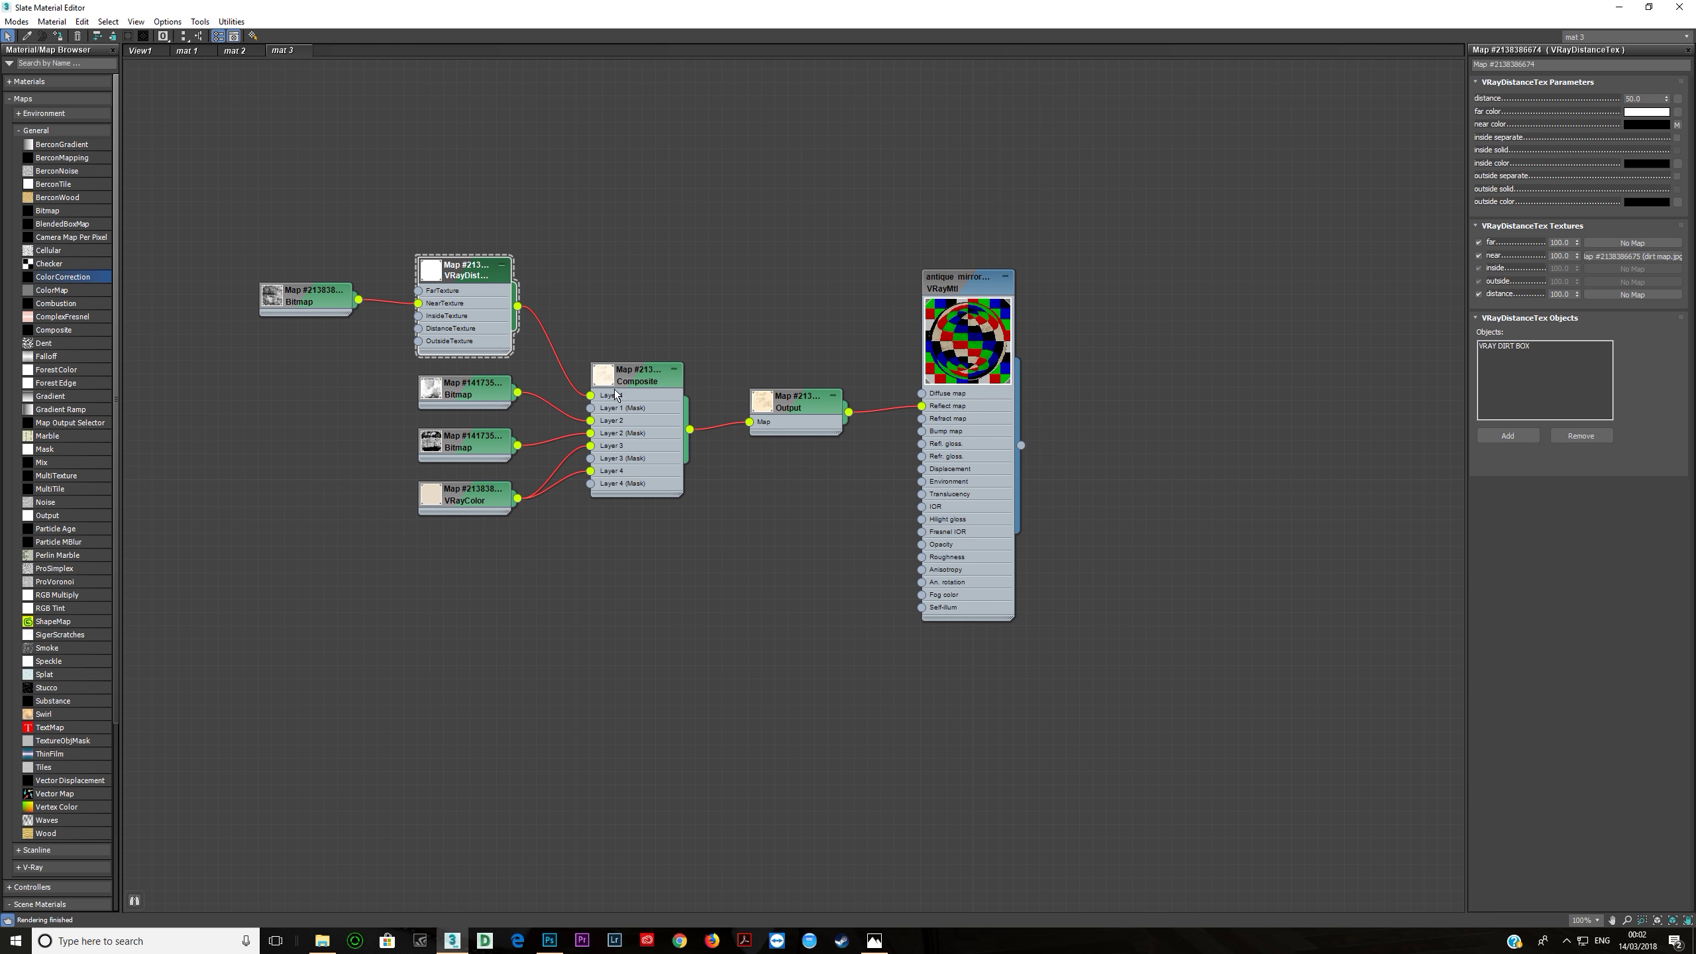
left_click(638, 438)
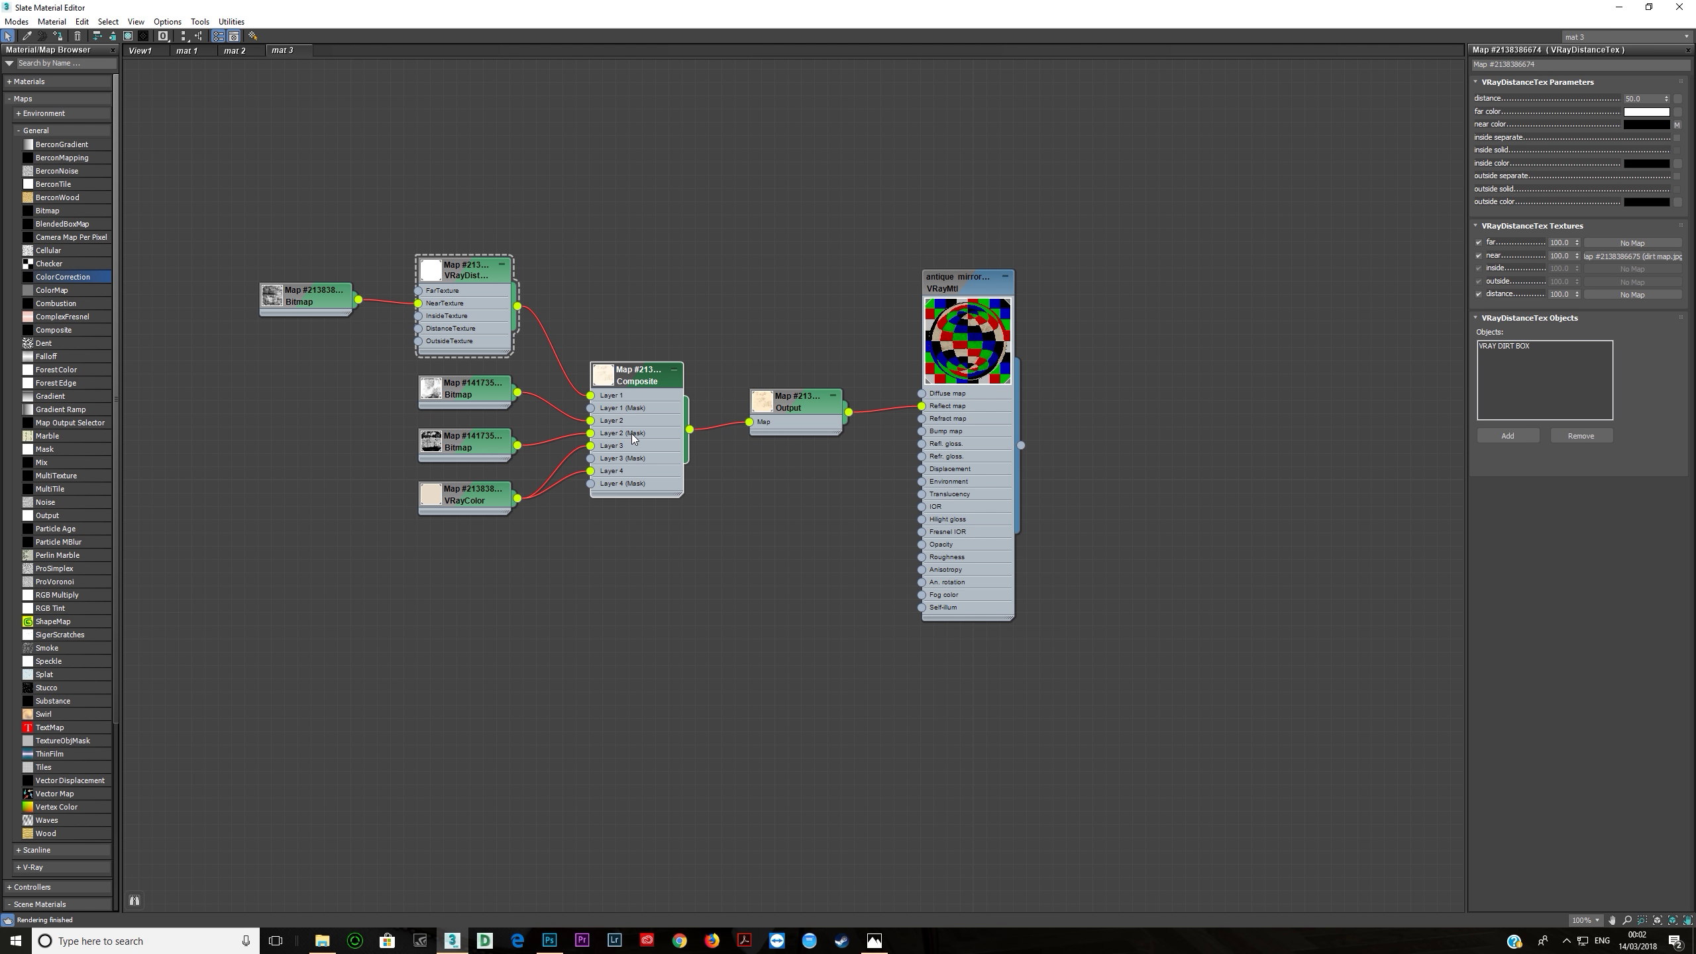
Step: View the tile04heavy001.jpg bitmap image, then examine the mirror render in Photoshop and return to the Slate Material Editor
left_click(286, 305)
left_click(470, 392)
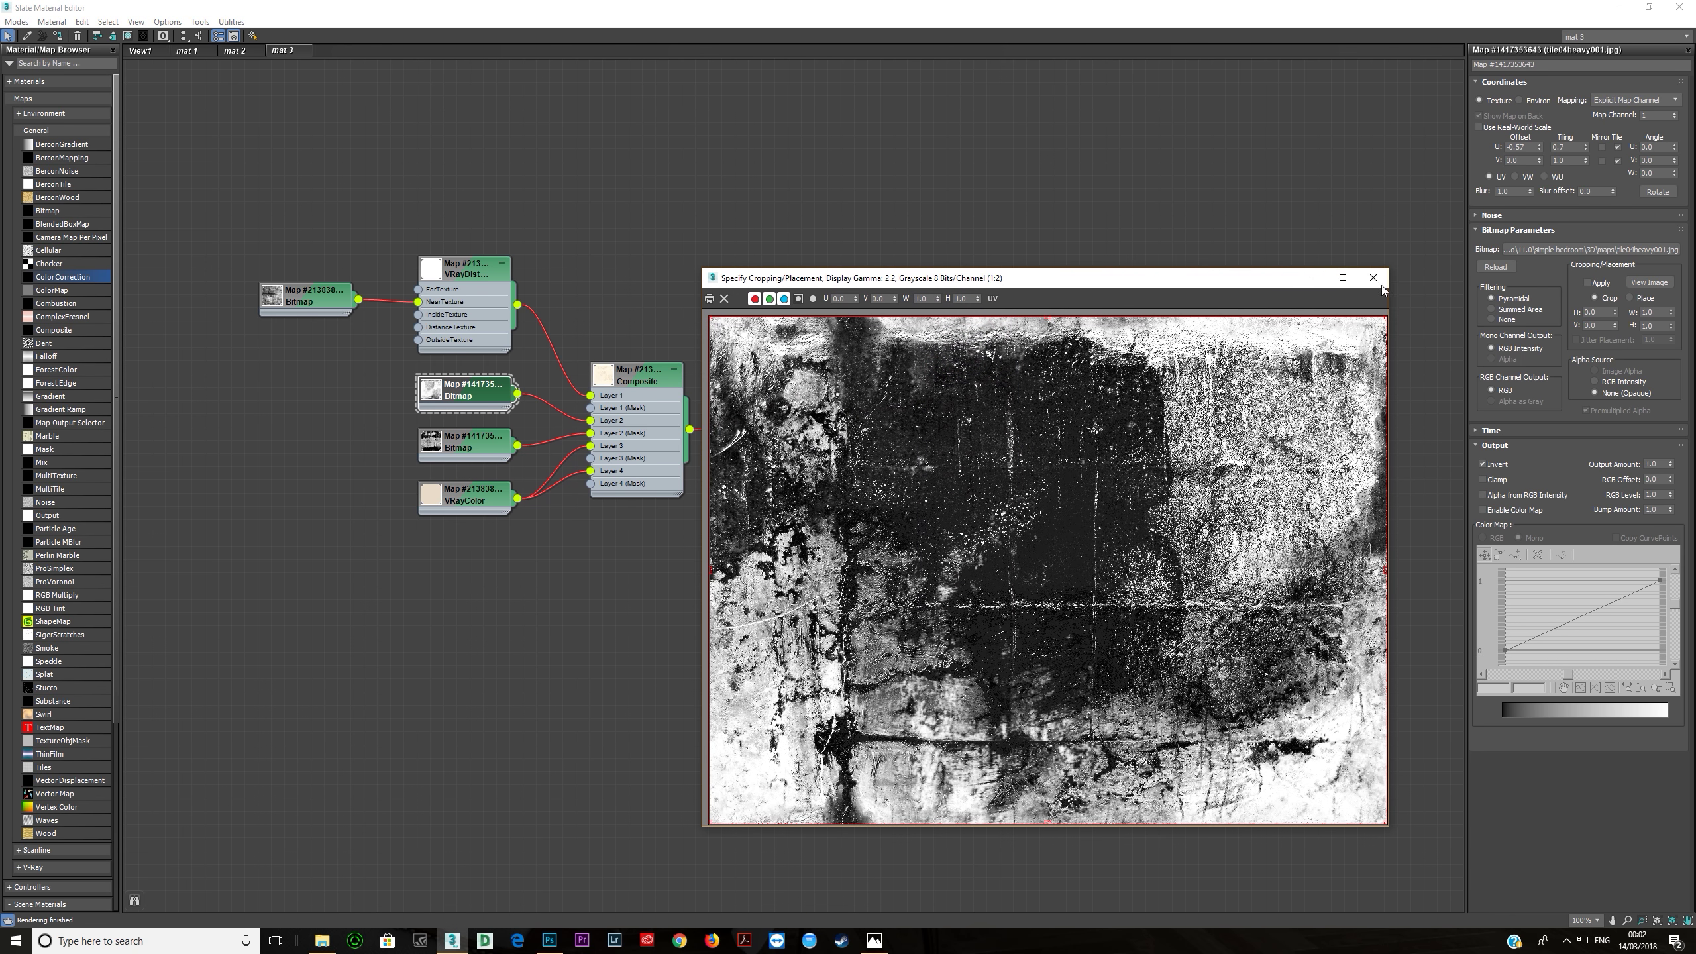
left_click(1382, 275)
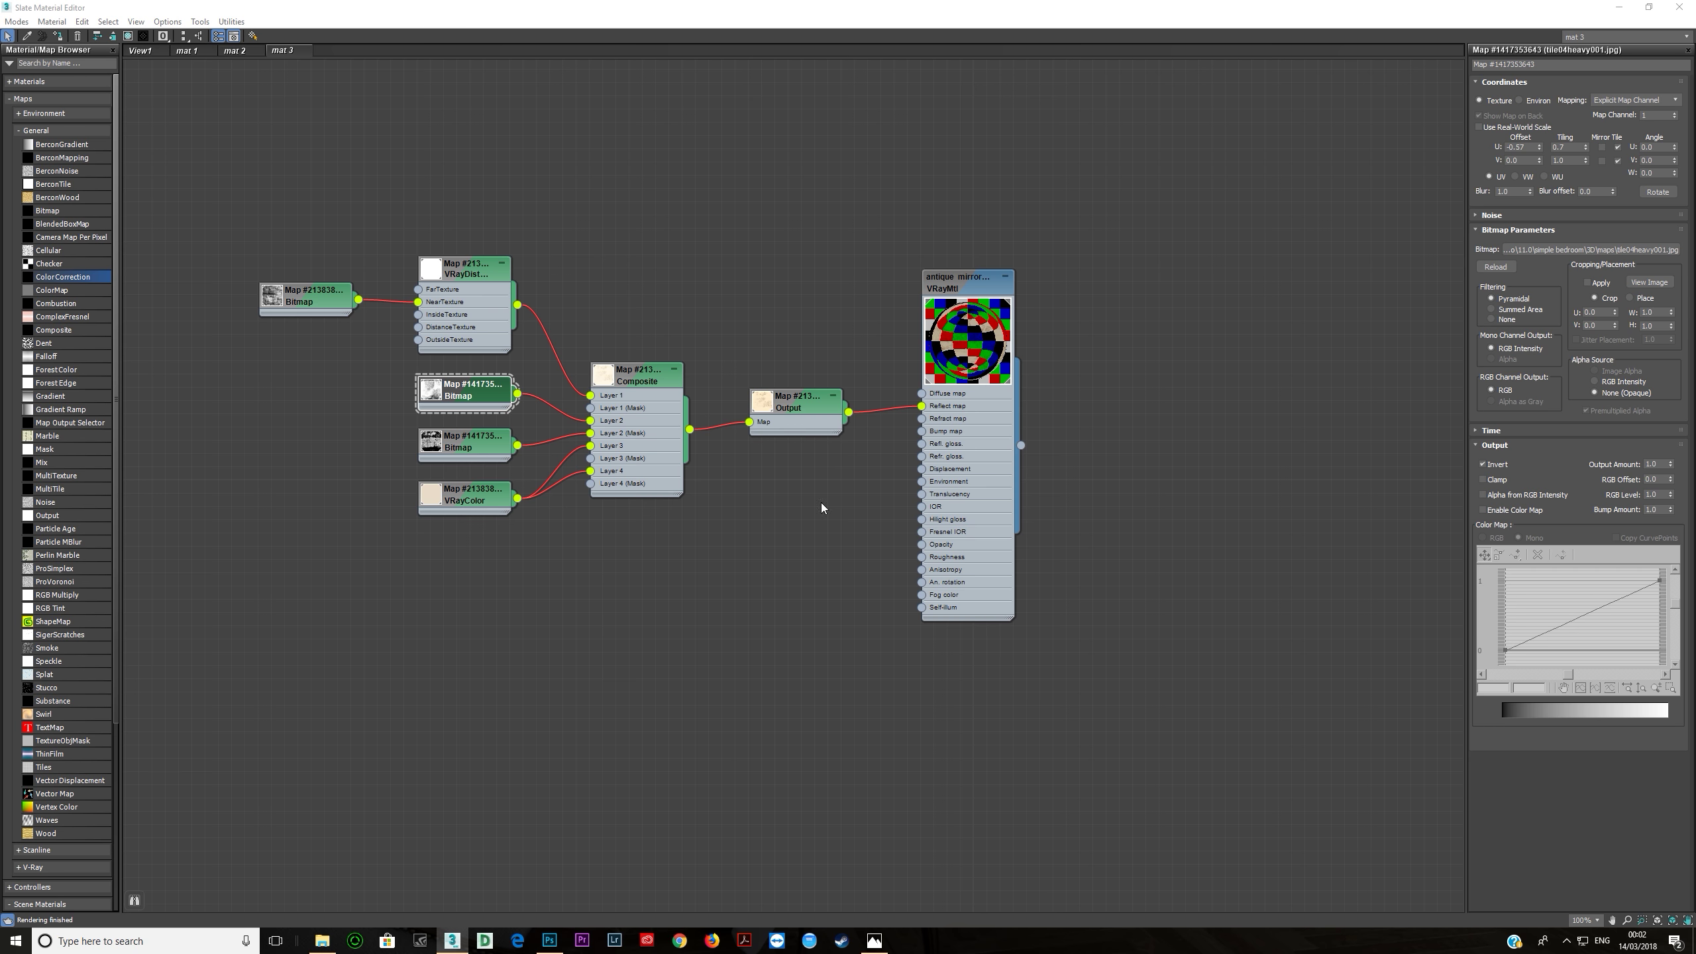
left_click(549, 941)
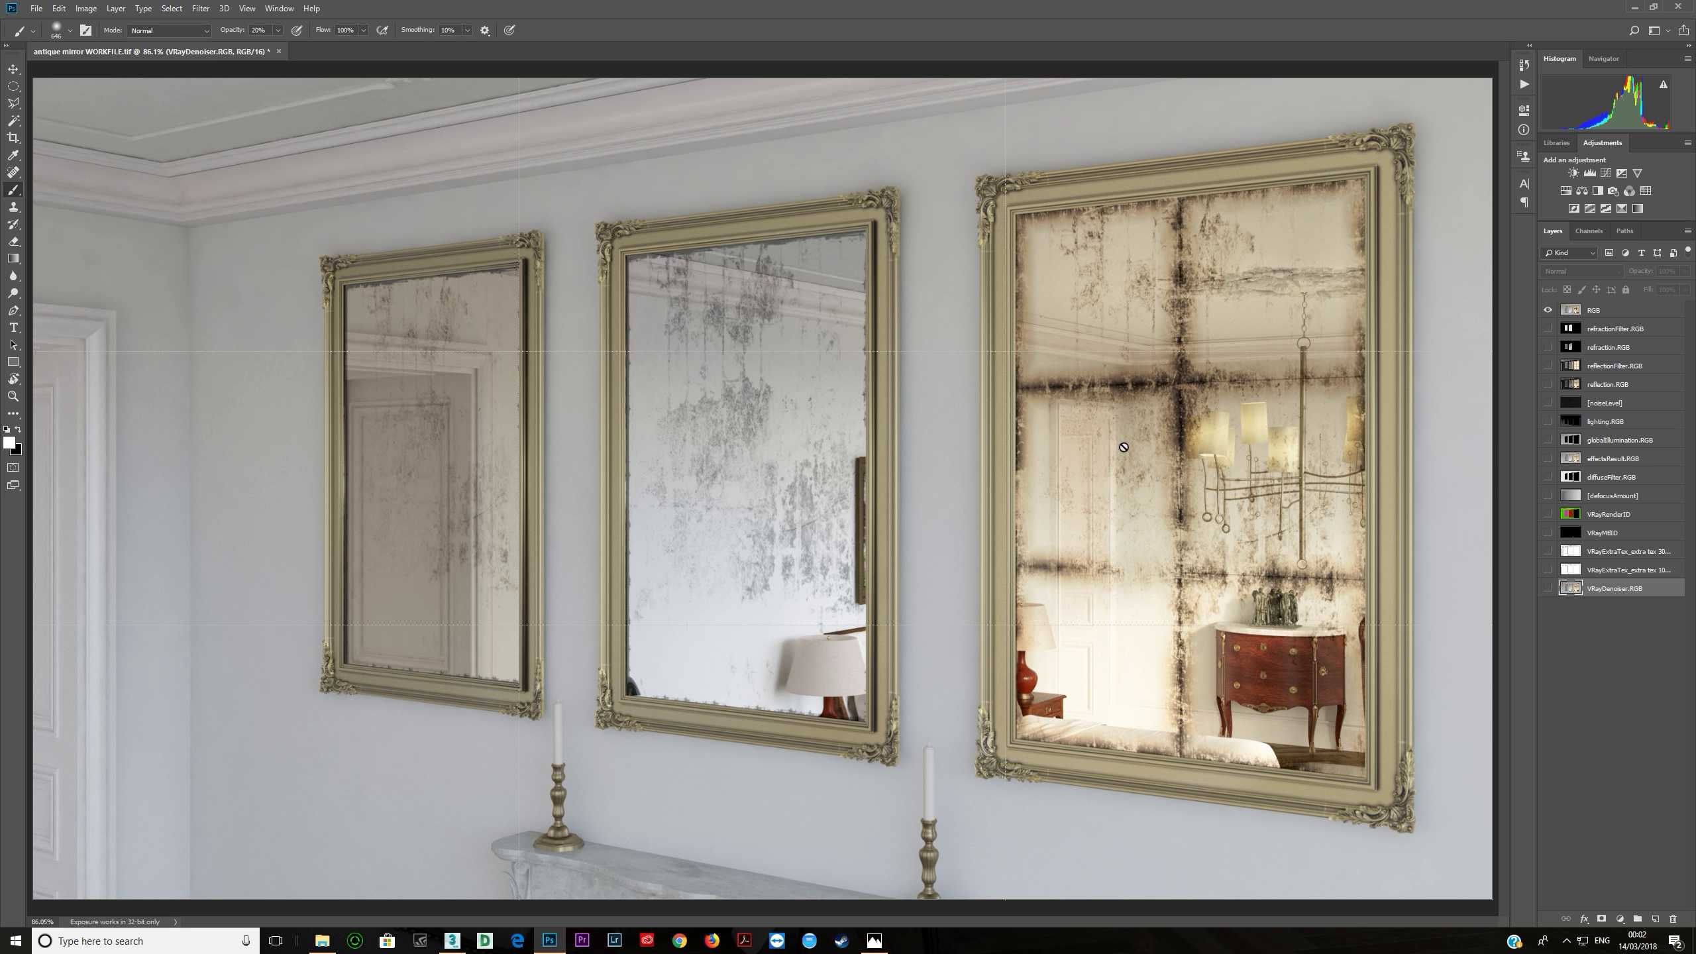
left_click(451, 941)
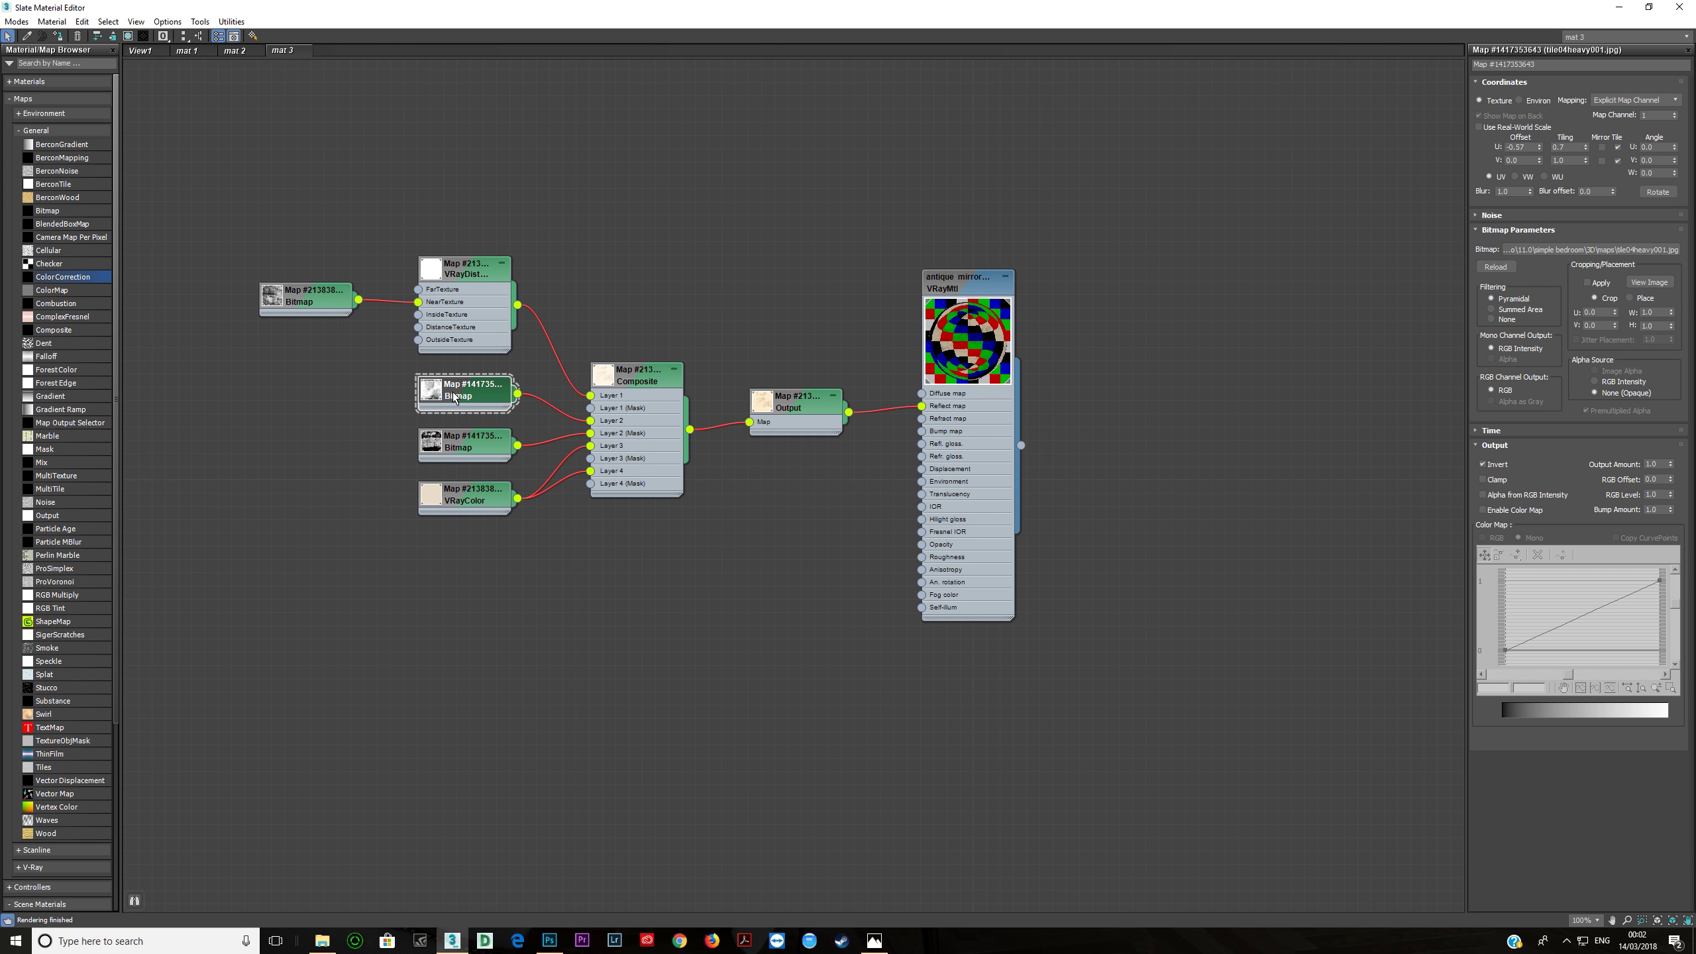
Step: Review the tile02heavy001.jpg bitmap and VRayColor parameters in mat 3, checking them against the mirror render in Photoshop
left_click(468, 443)
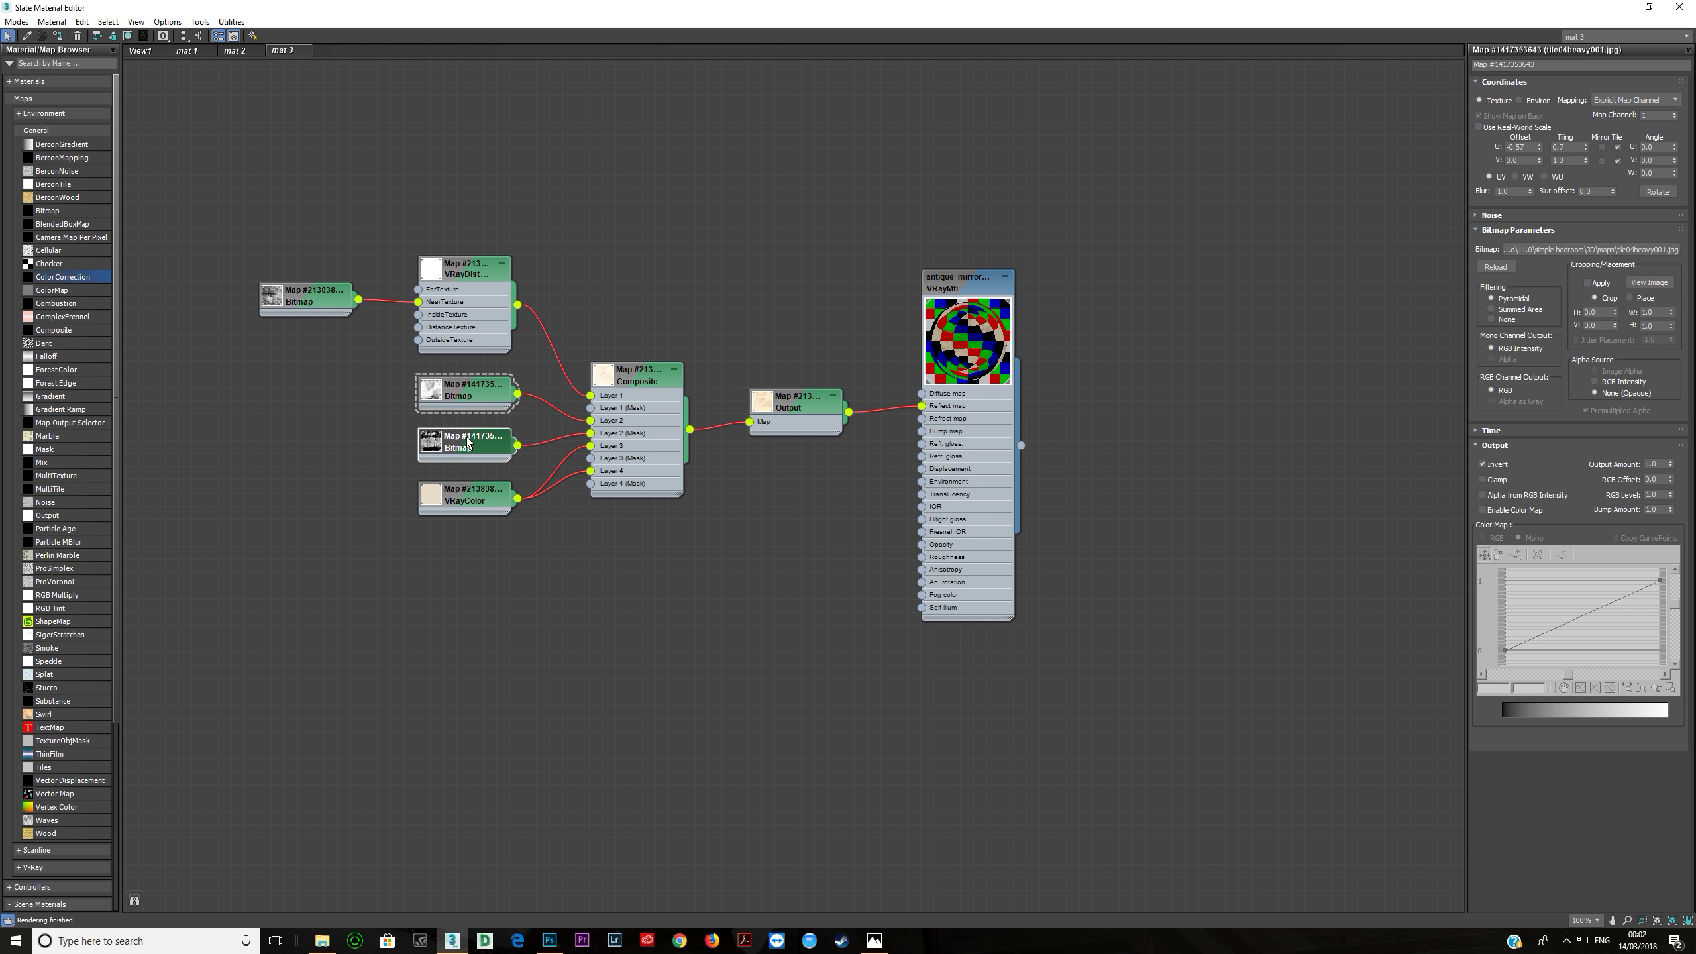
left_click(469, 442)
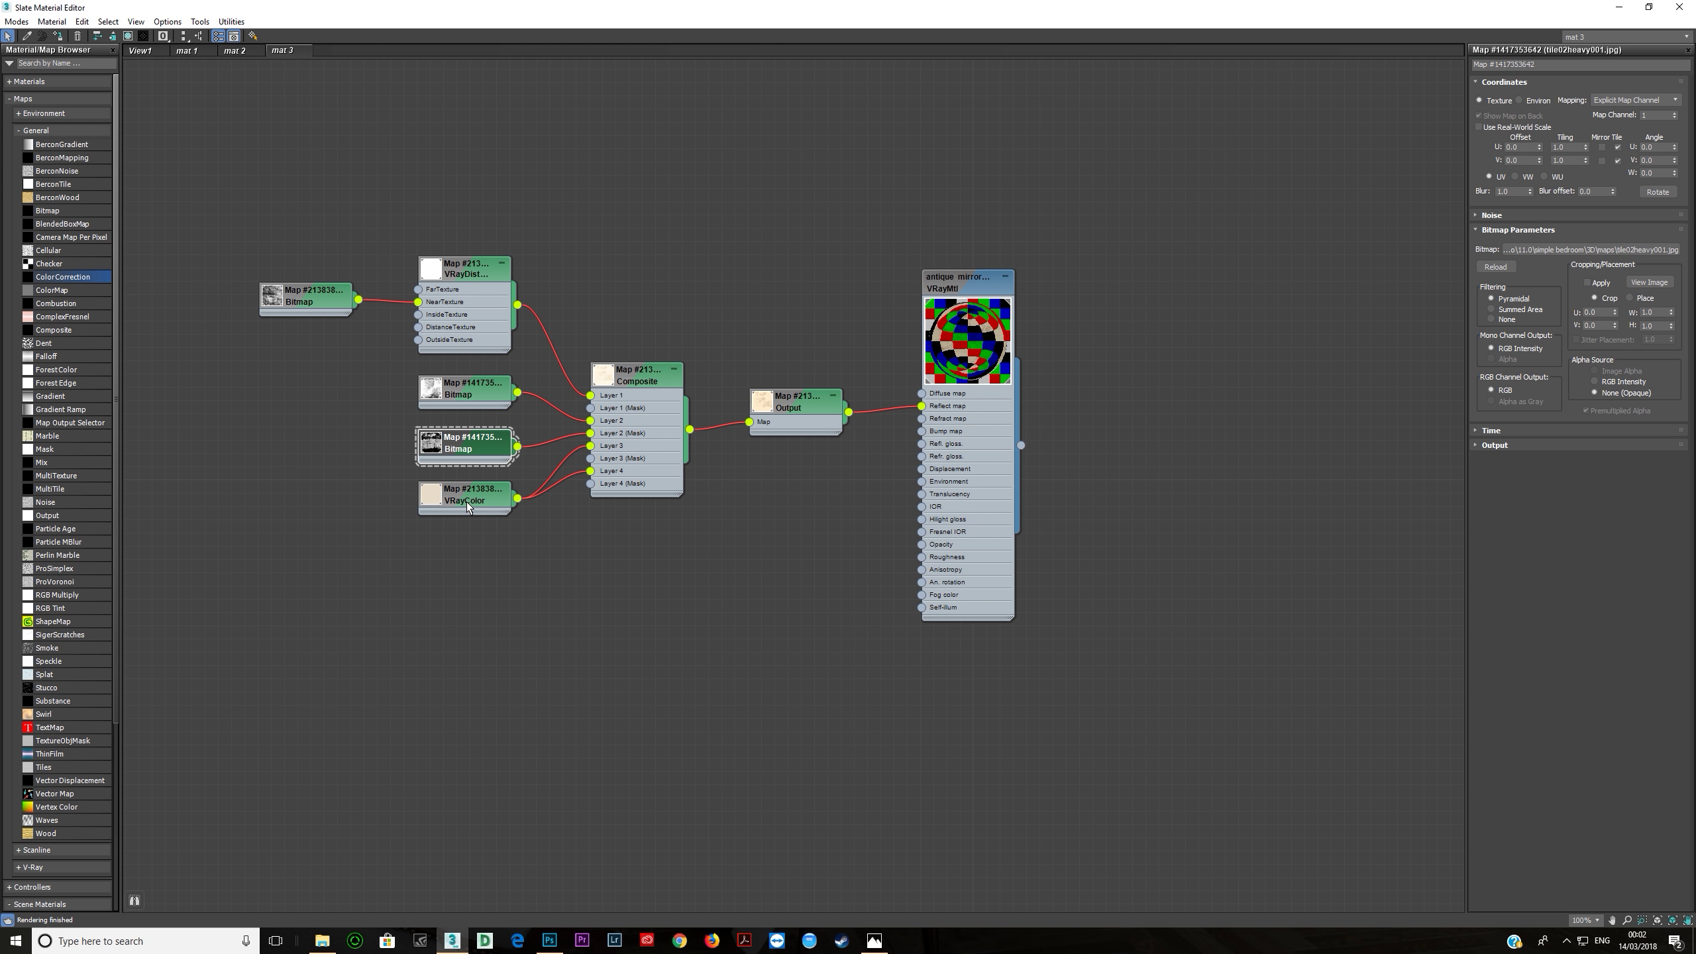
left_click(468, 504)
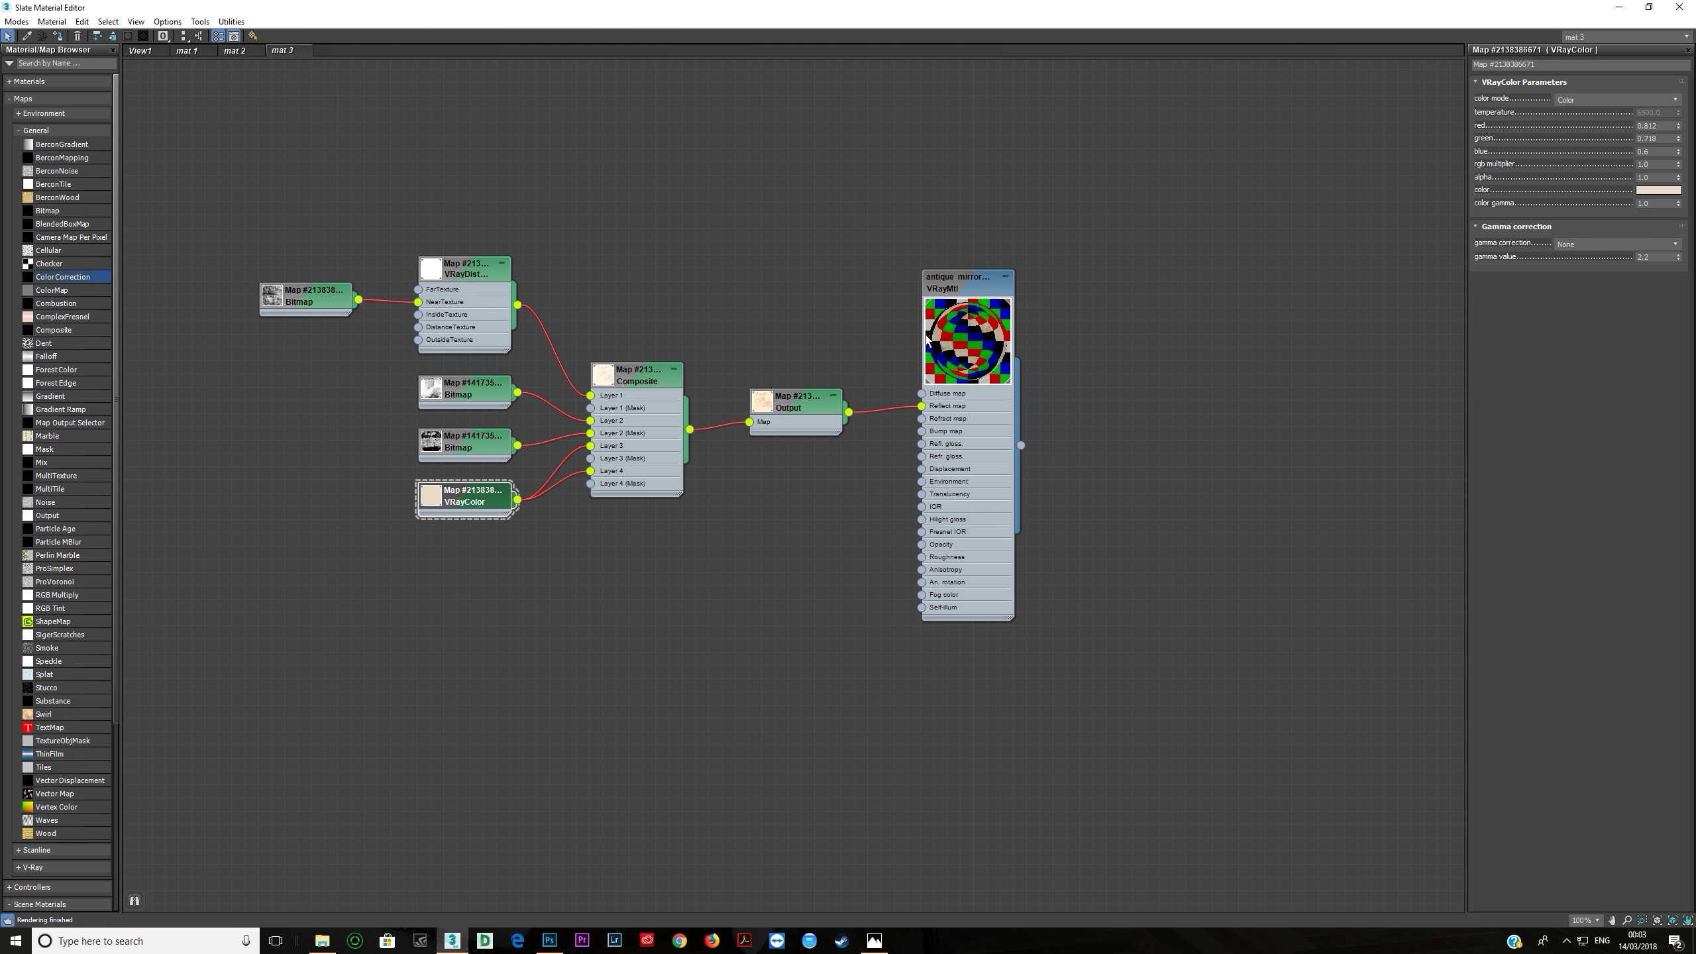
key("alt+Tab")
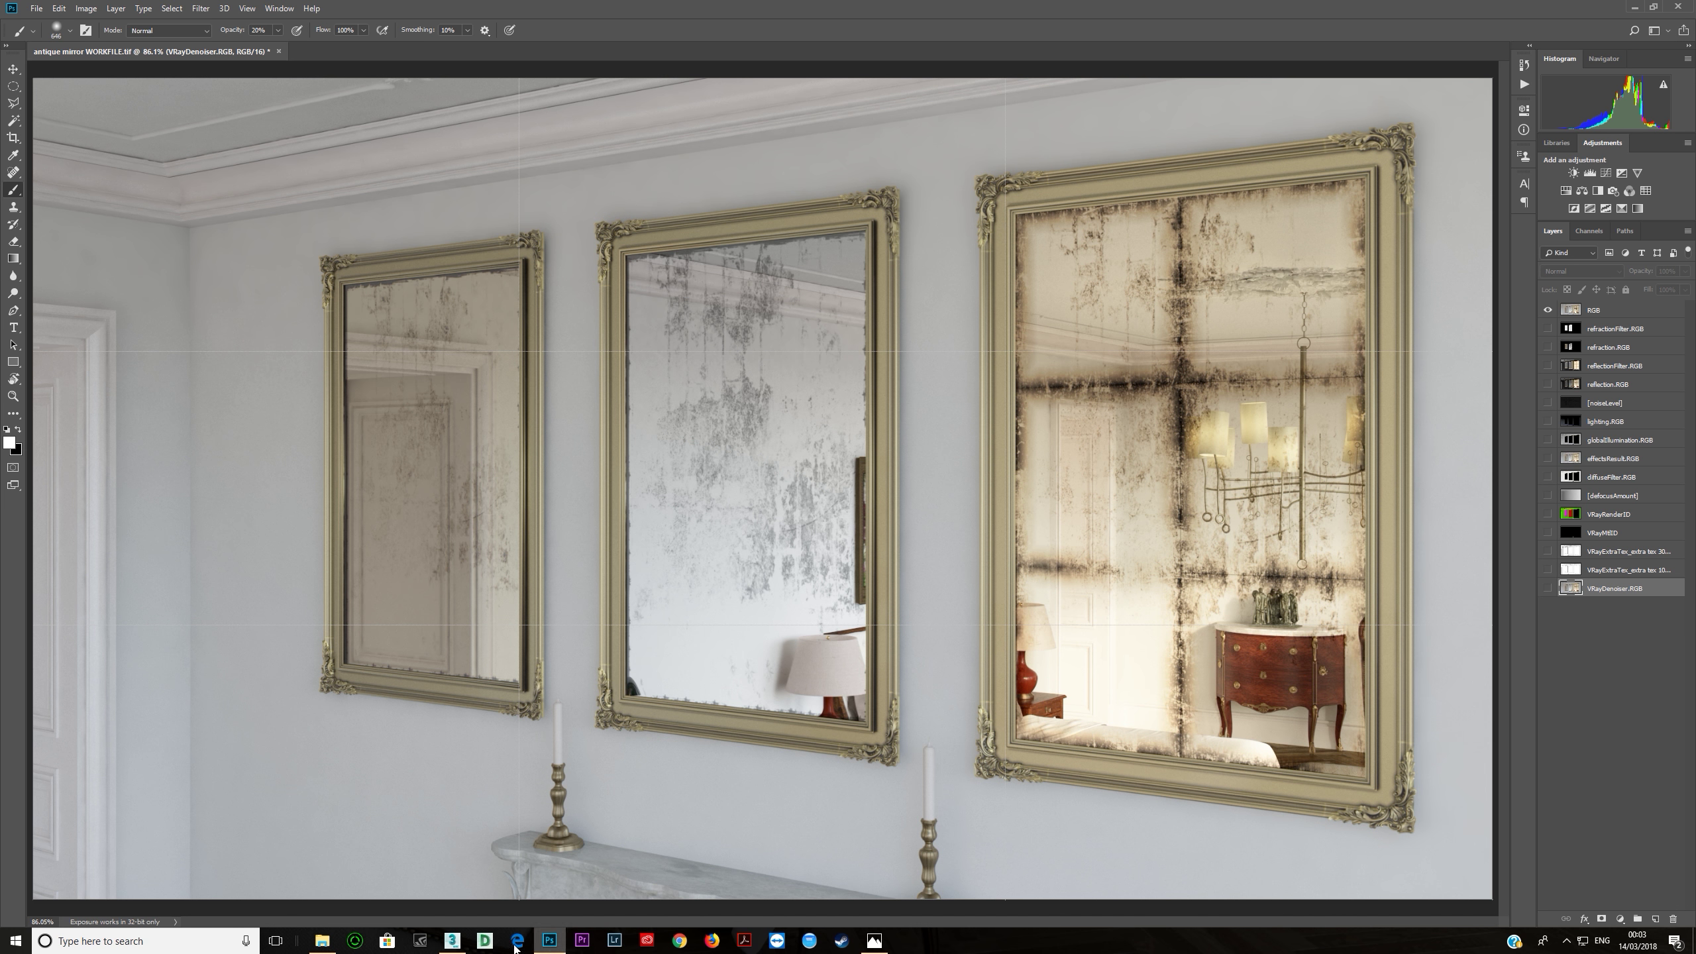
left_click(452, 941)
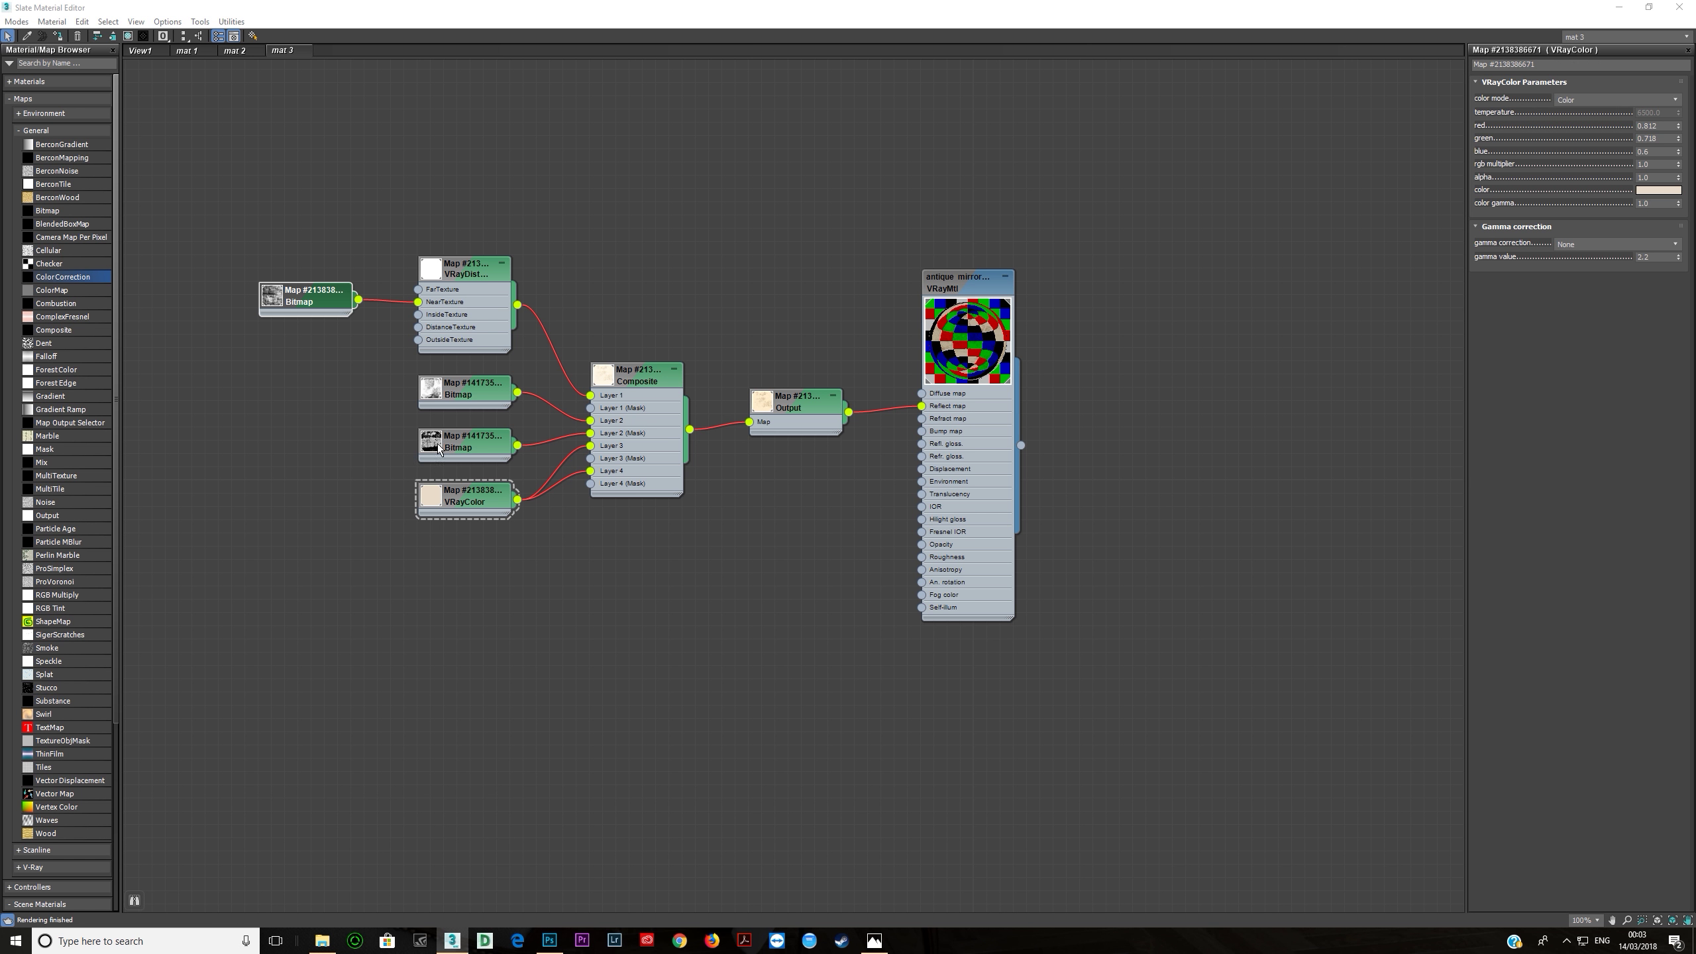
Step: View the image of the dirt map.jpg bitmap that feeds the VRayDistanceTex near texture, then close the preview
double_click(303, 304)
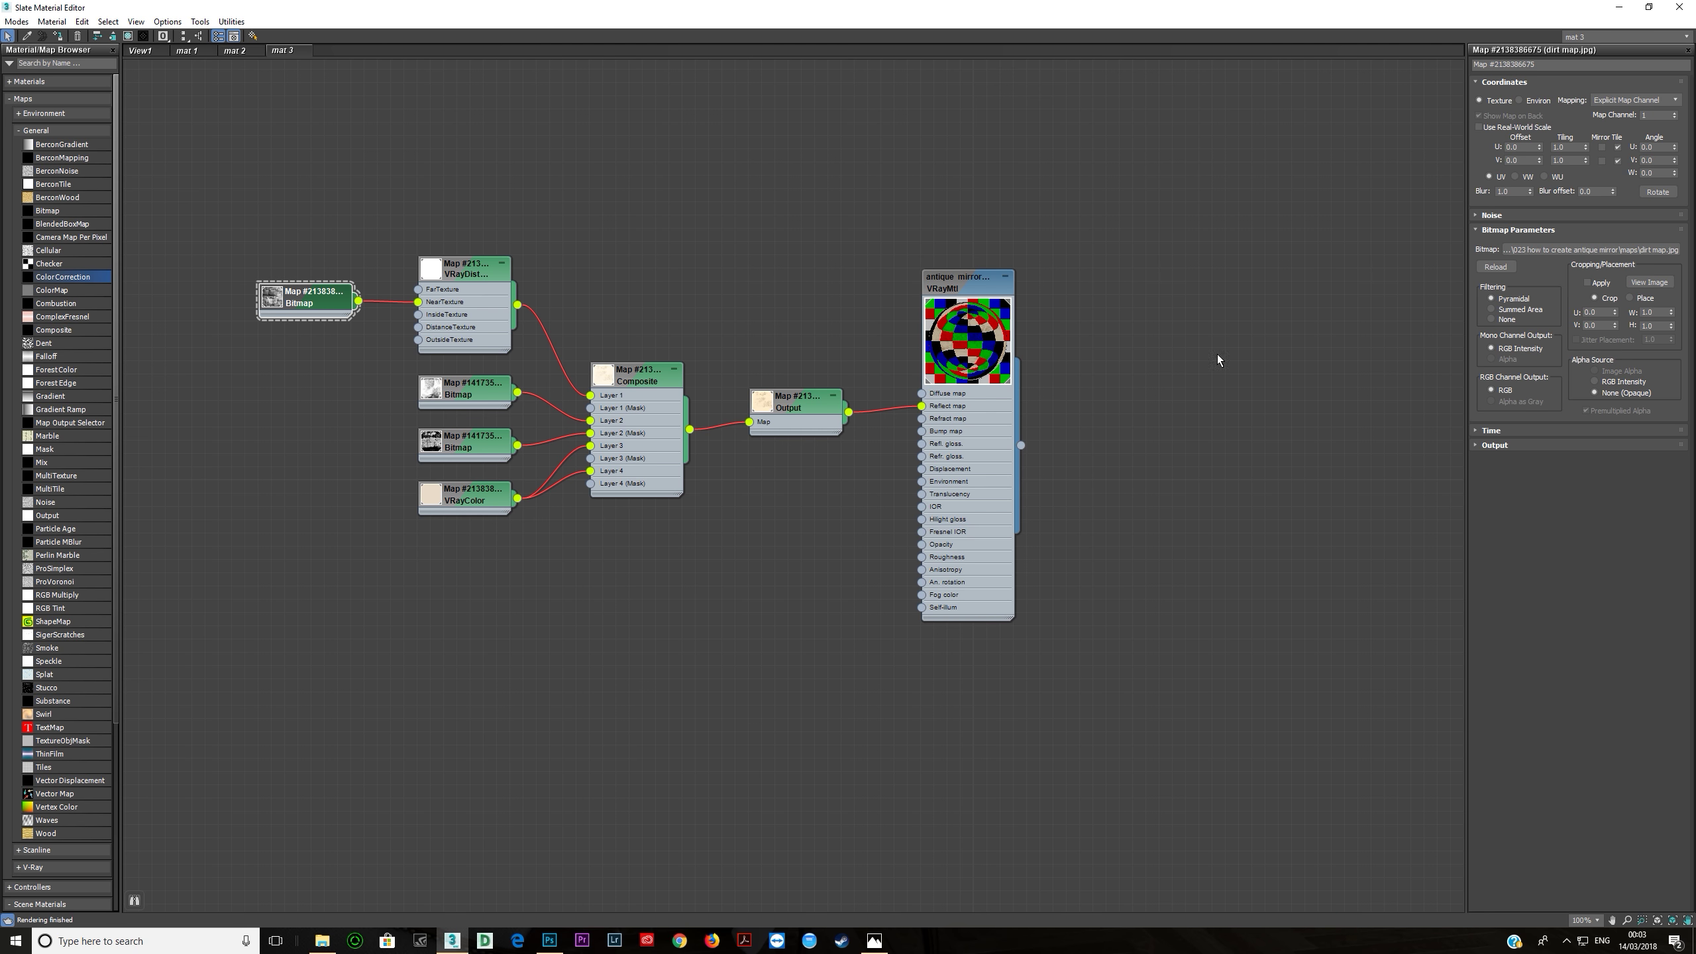
left_click(1648, 282)
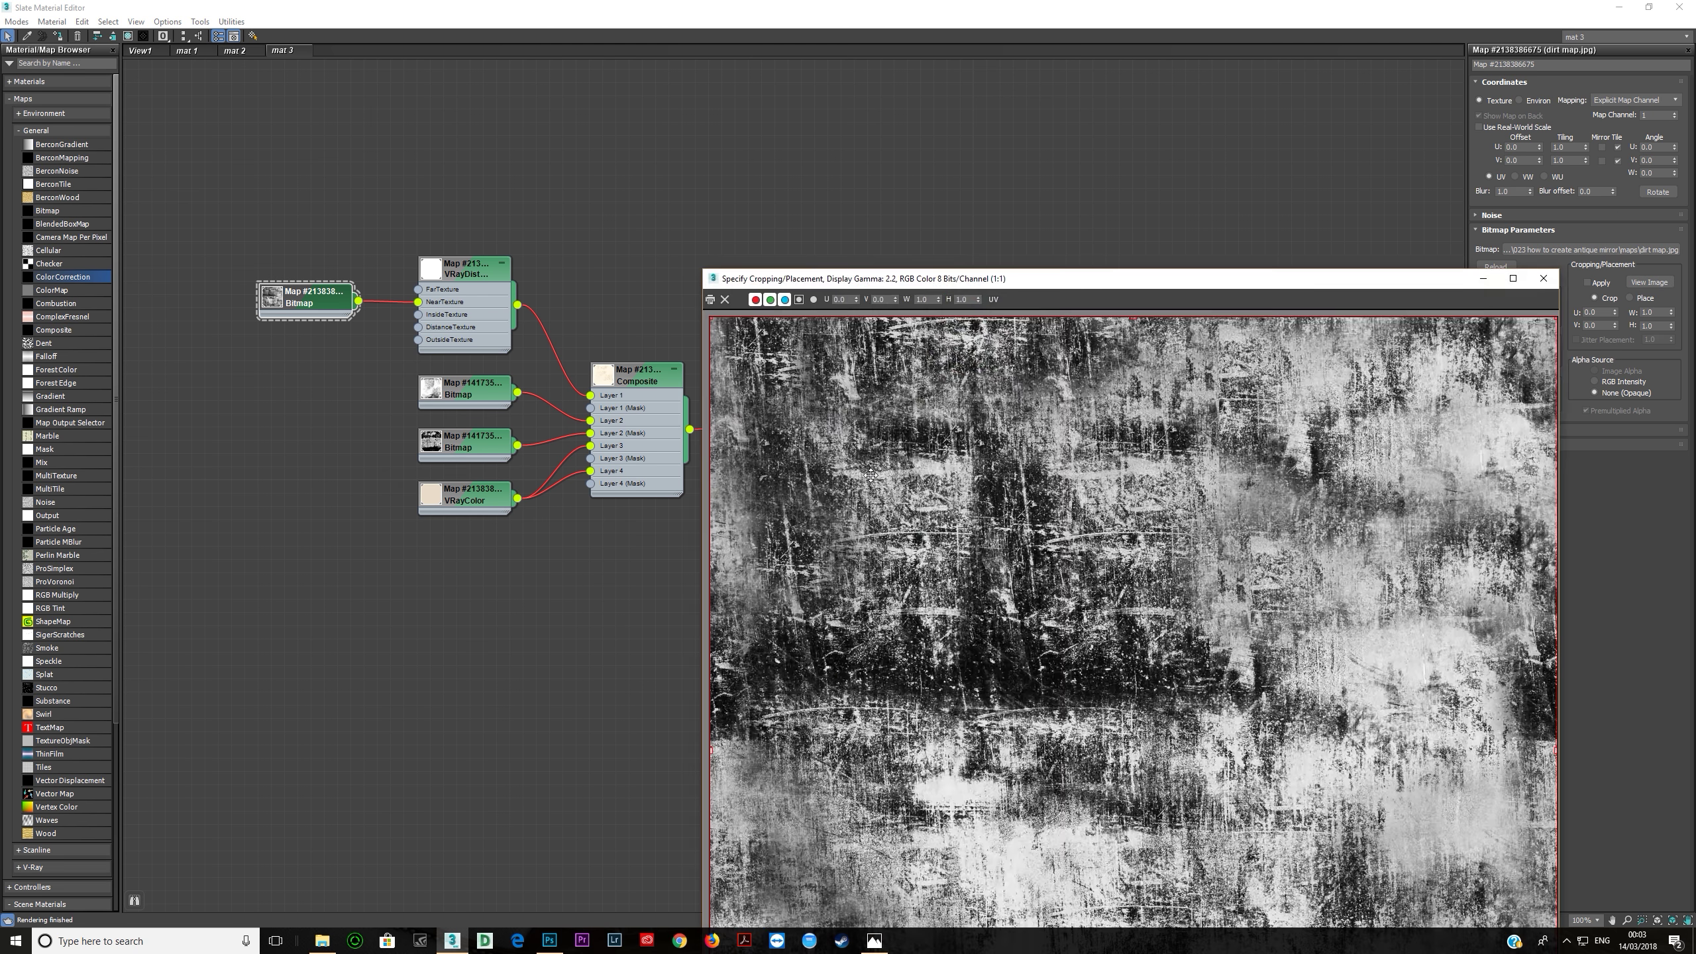
left_click_drag(1002, 286, 768, 144)
left_click(1154, 133)
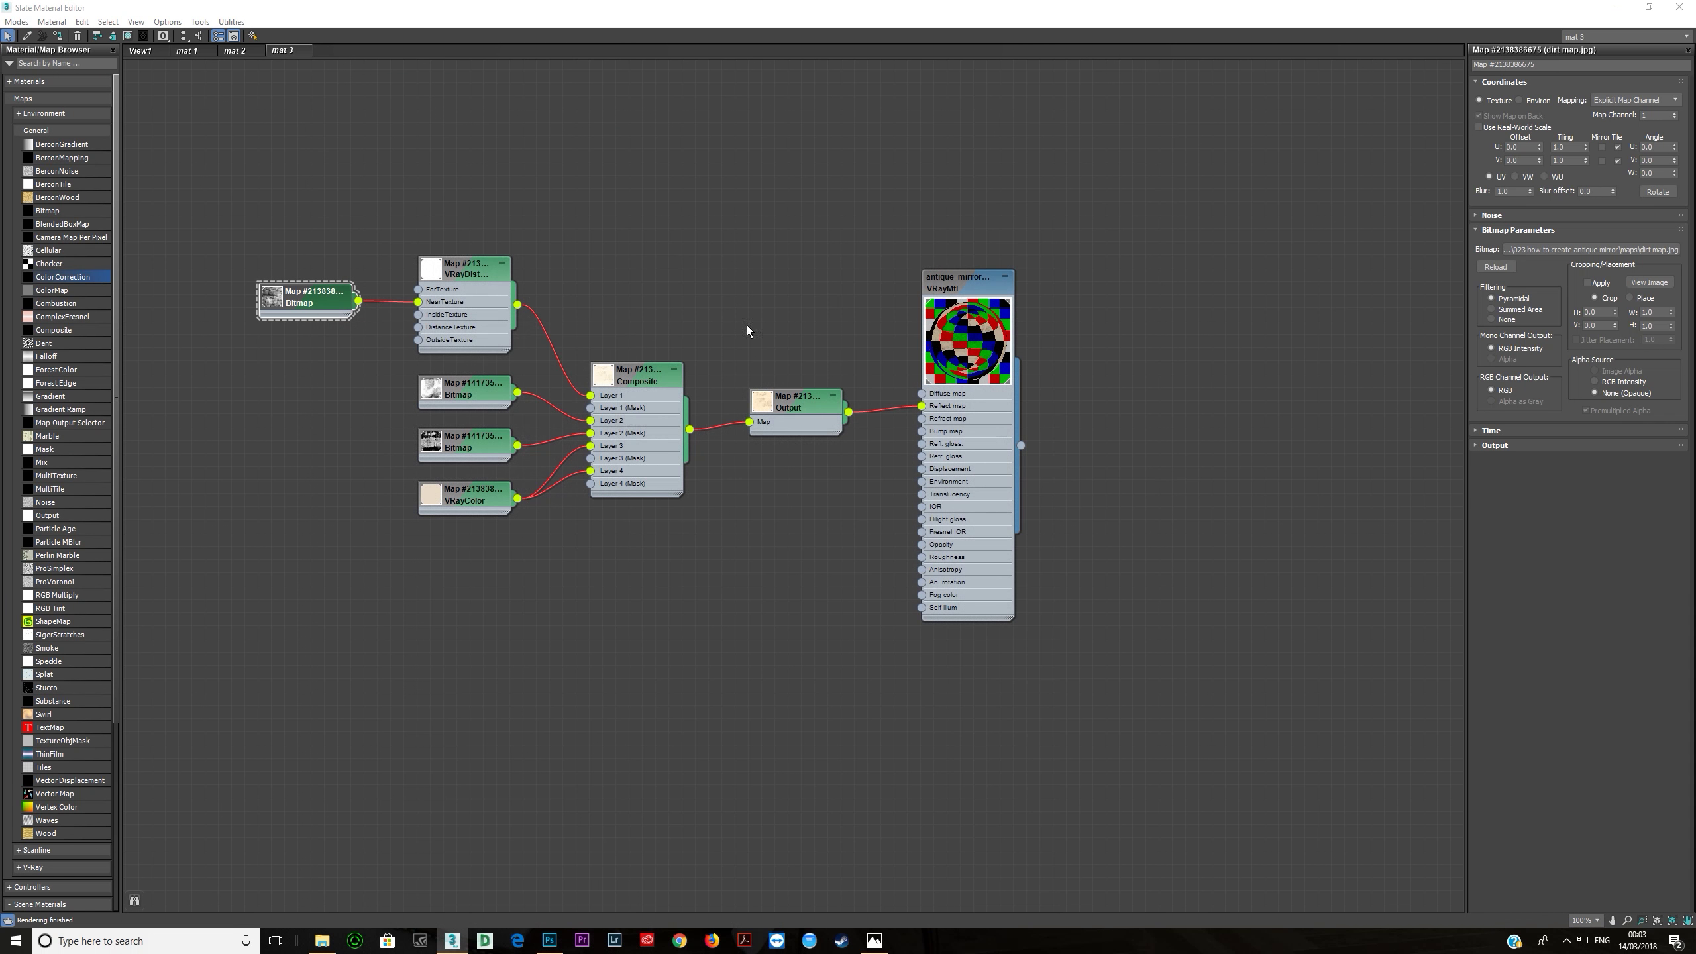
Step: Review the existing VRayDistanceTex settings, then add a new VRayDistanceTex map above the Composite node and display its parameters
left_click(459, 316)
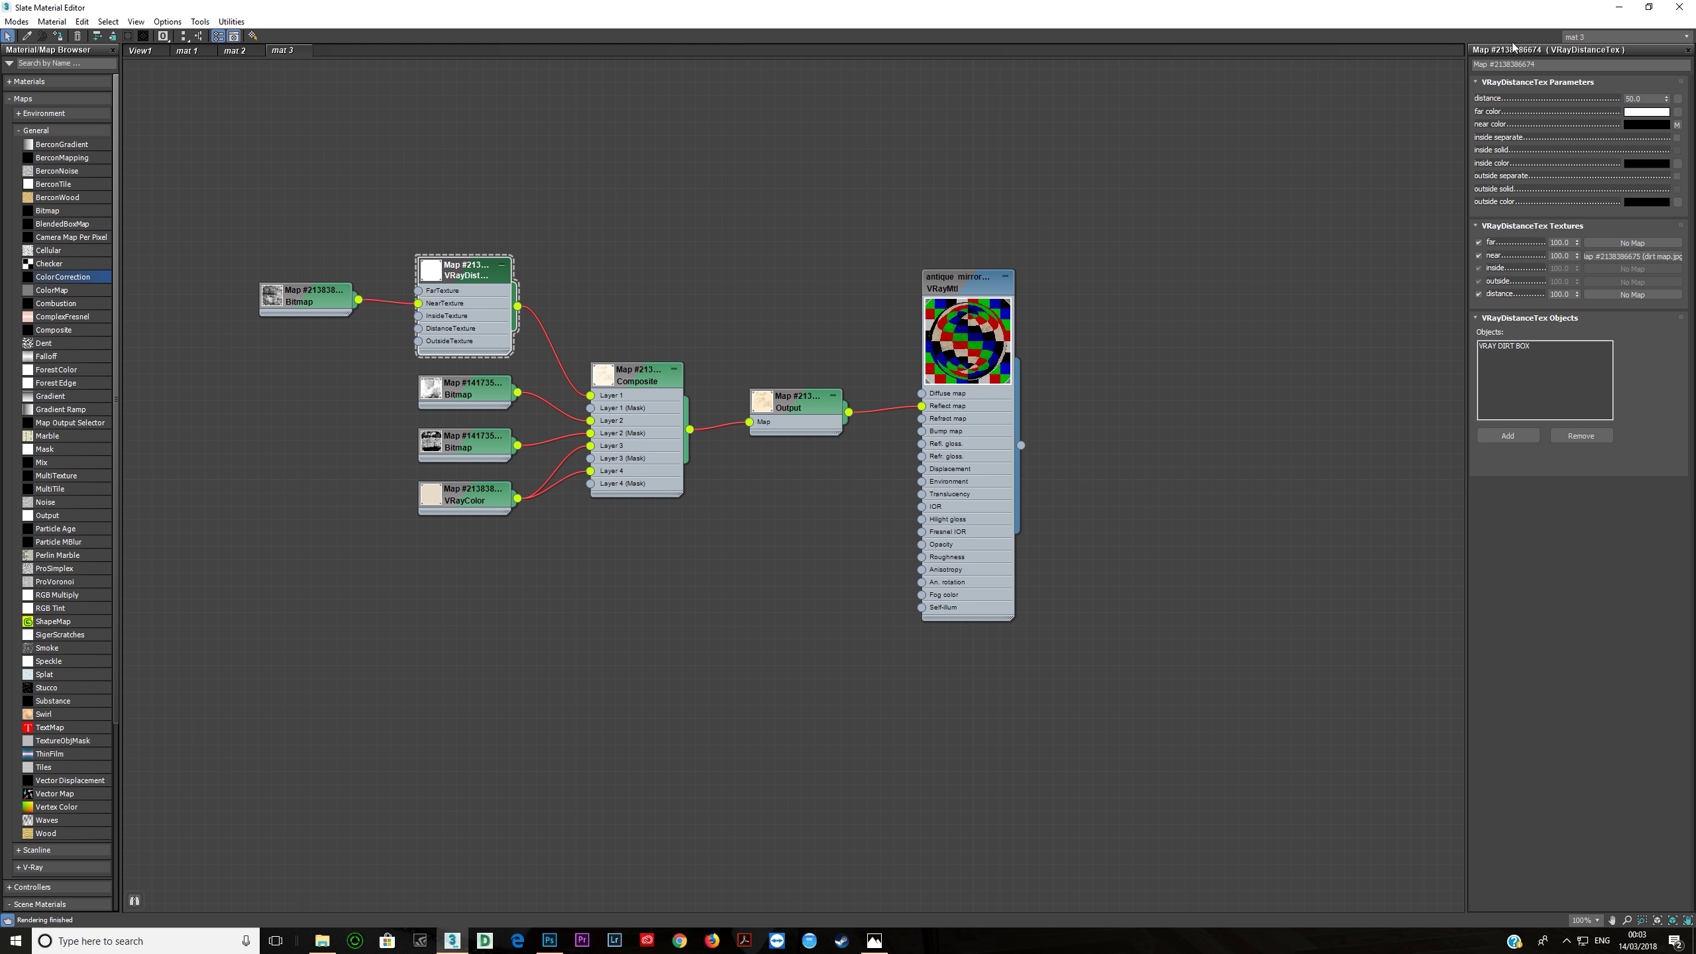
left_click(1625, 97)
left_click(34, 130)
left_click(29, 165)
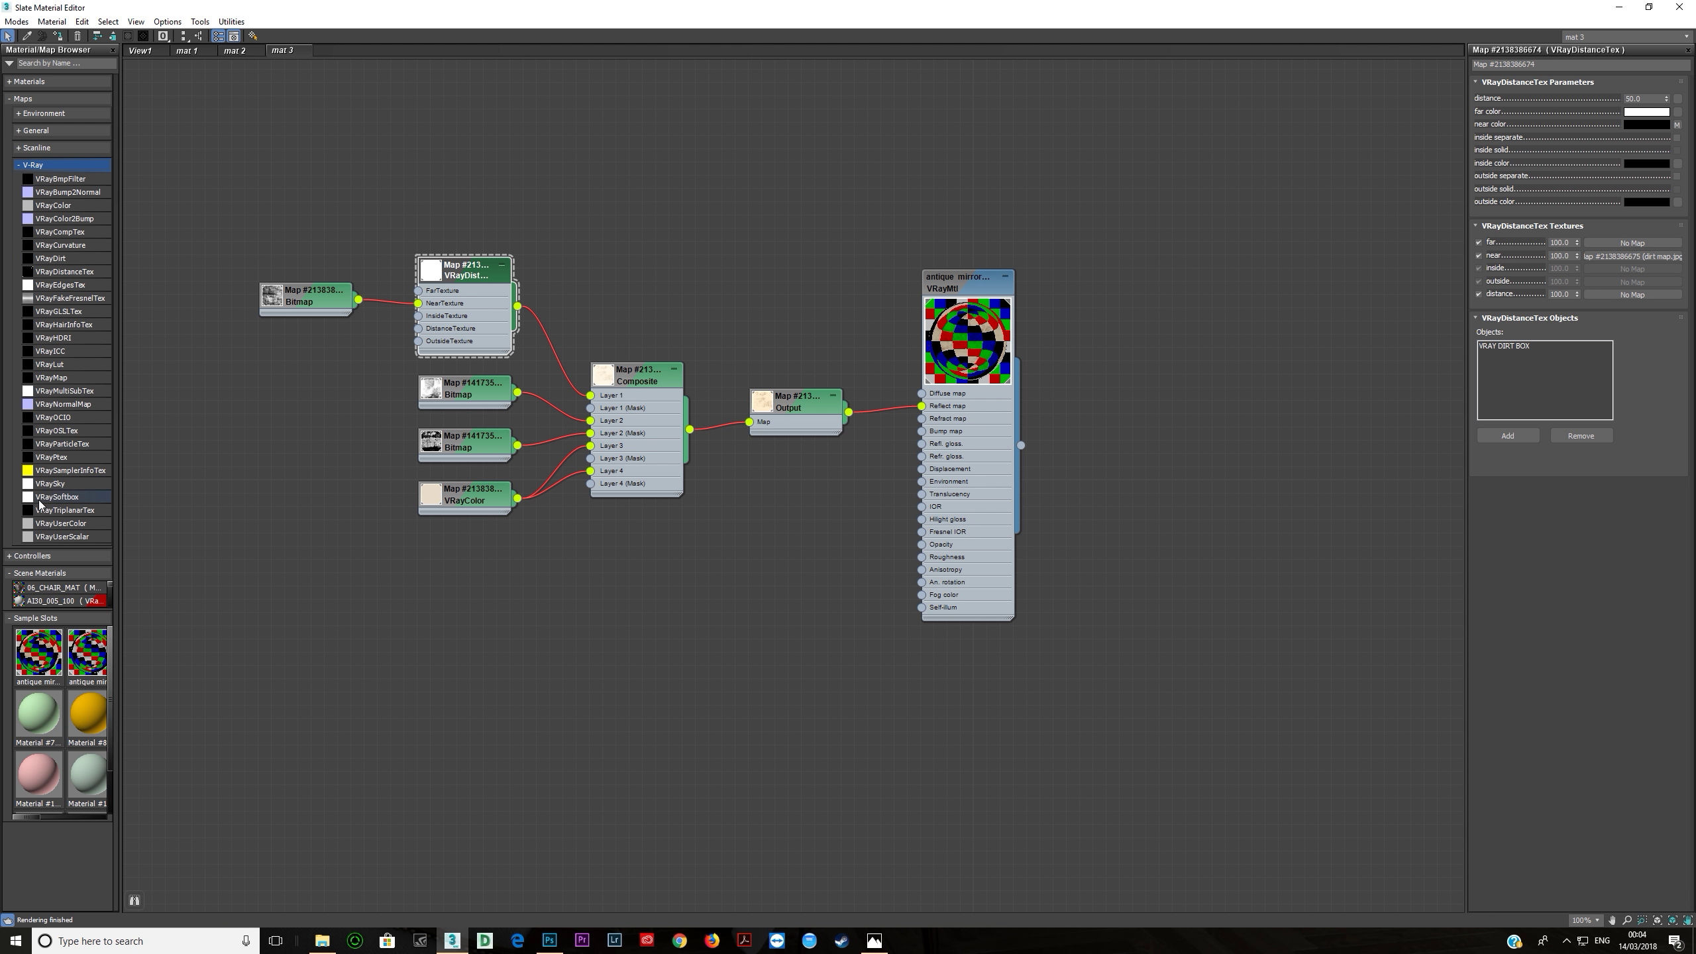
left_click_drag(63, 272, 640, 258)
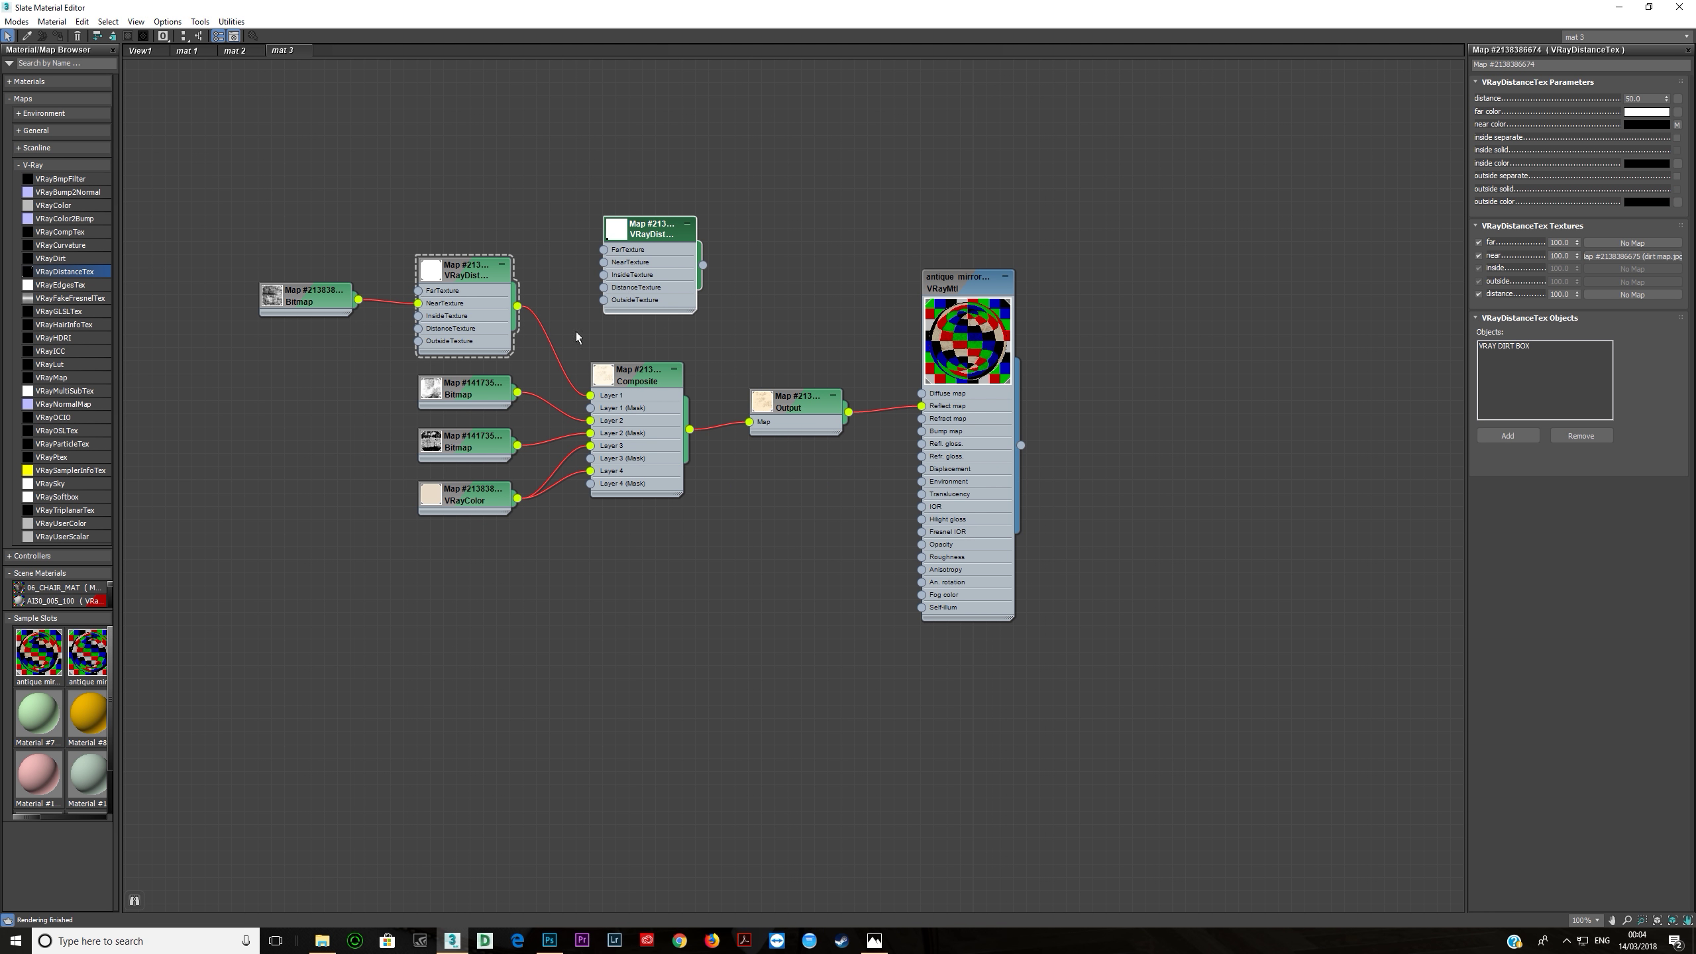
left_click(661, 268)
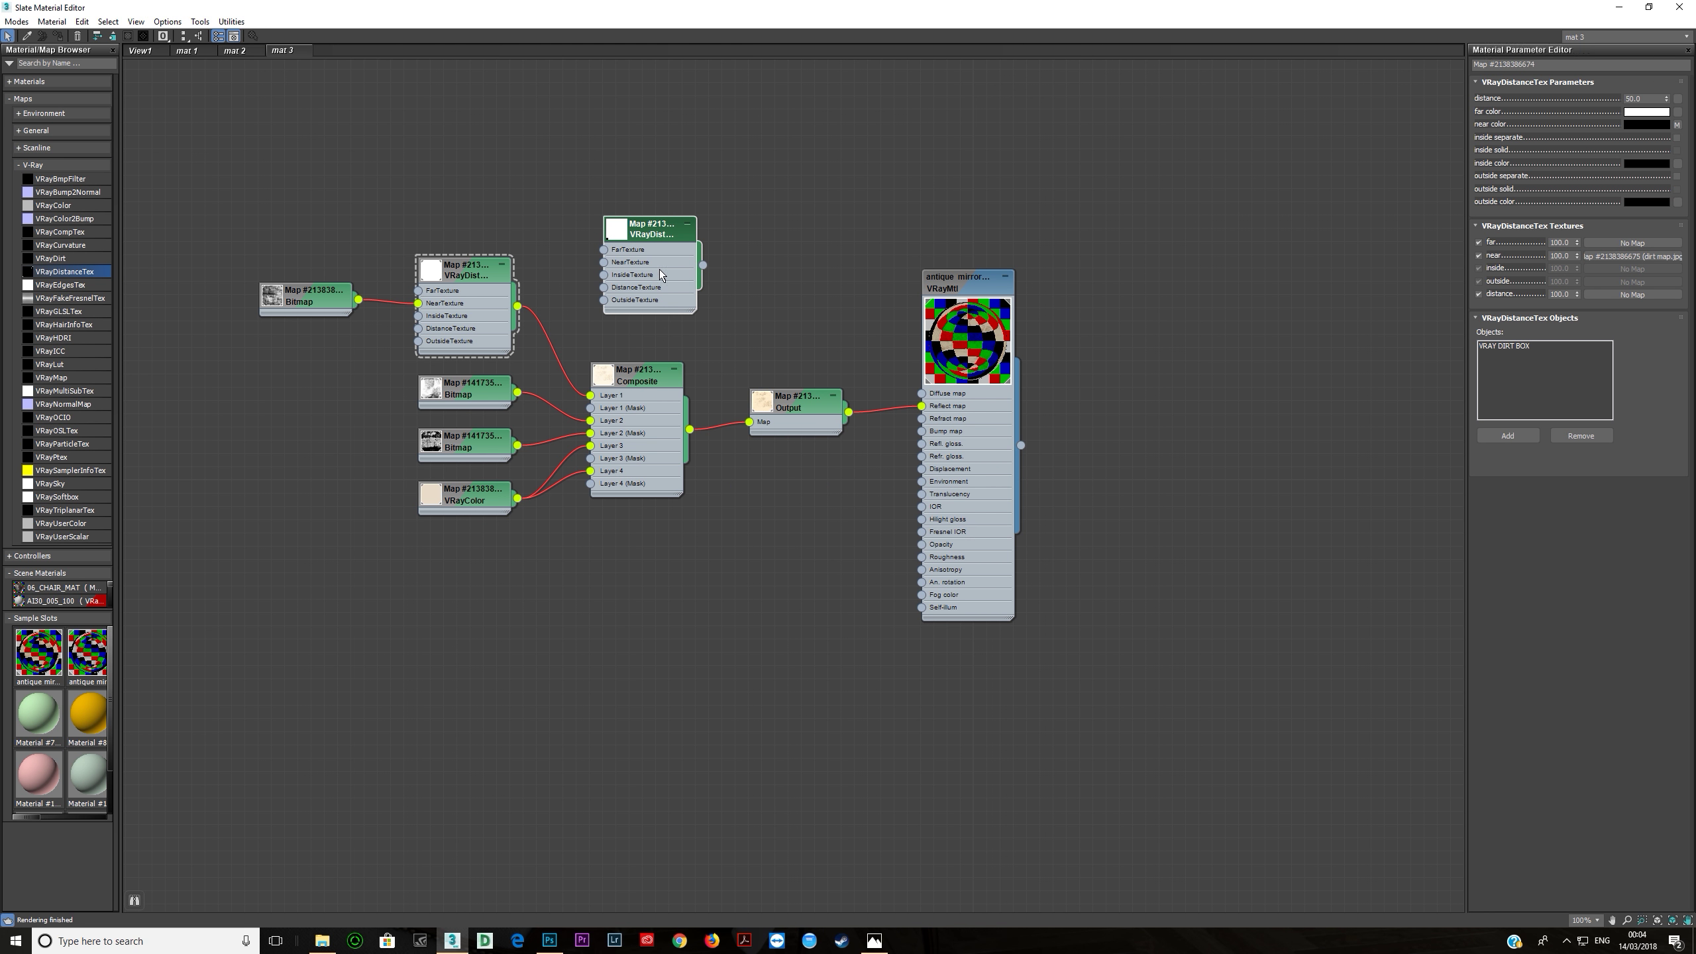
left_click(1645, 99)
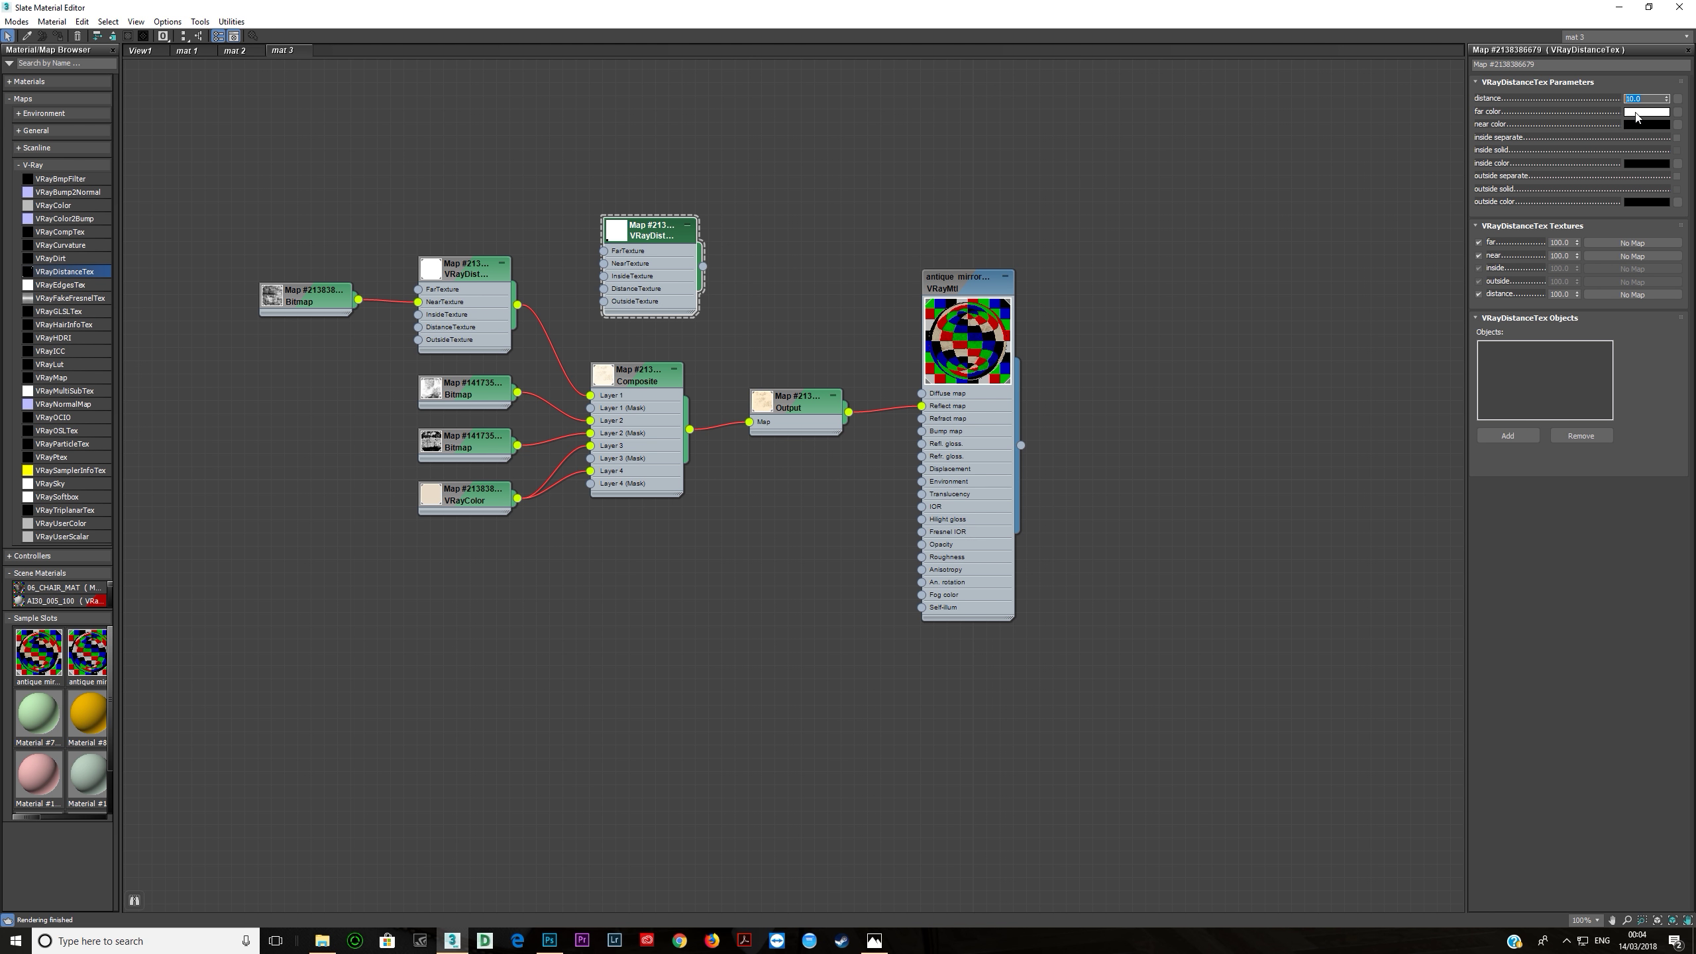
Step: Close the material editor, open the Units Setup dialog, and review the system unit scale
left_click(1679, 7)
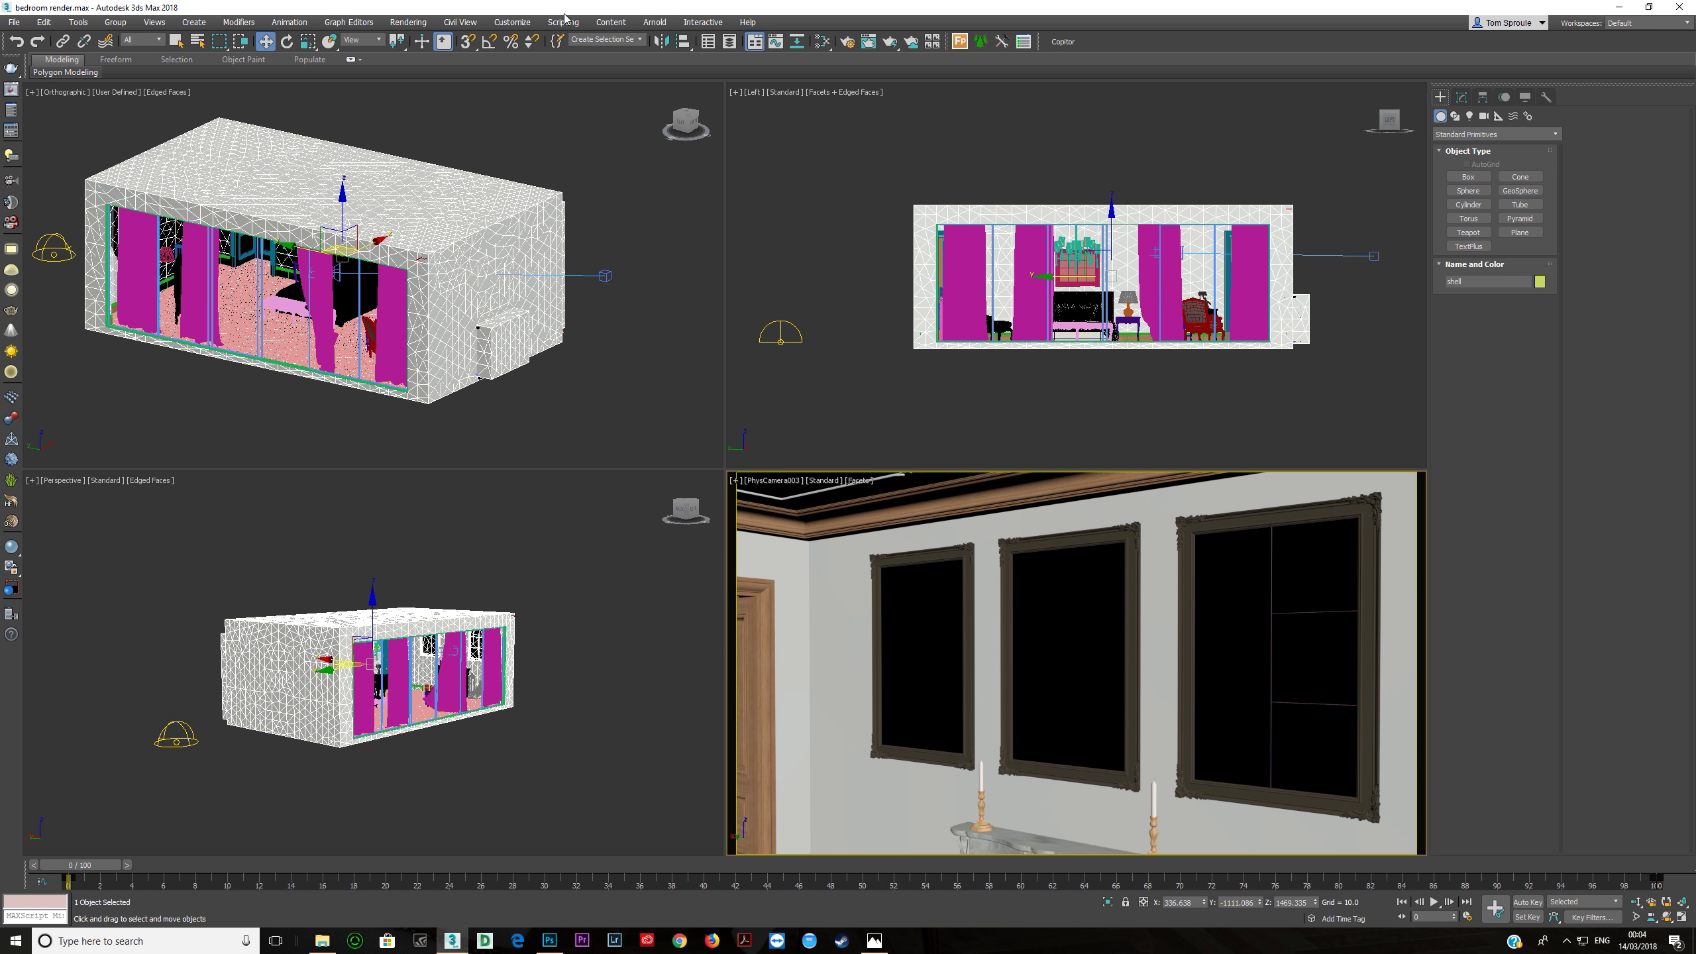
left_click(512, 22)
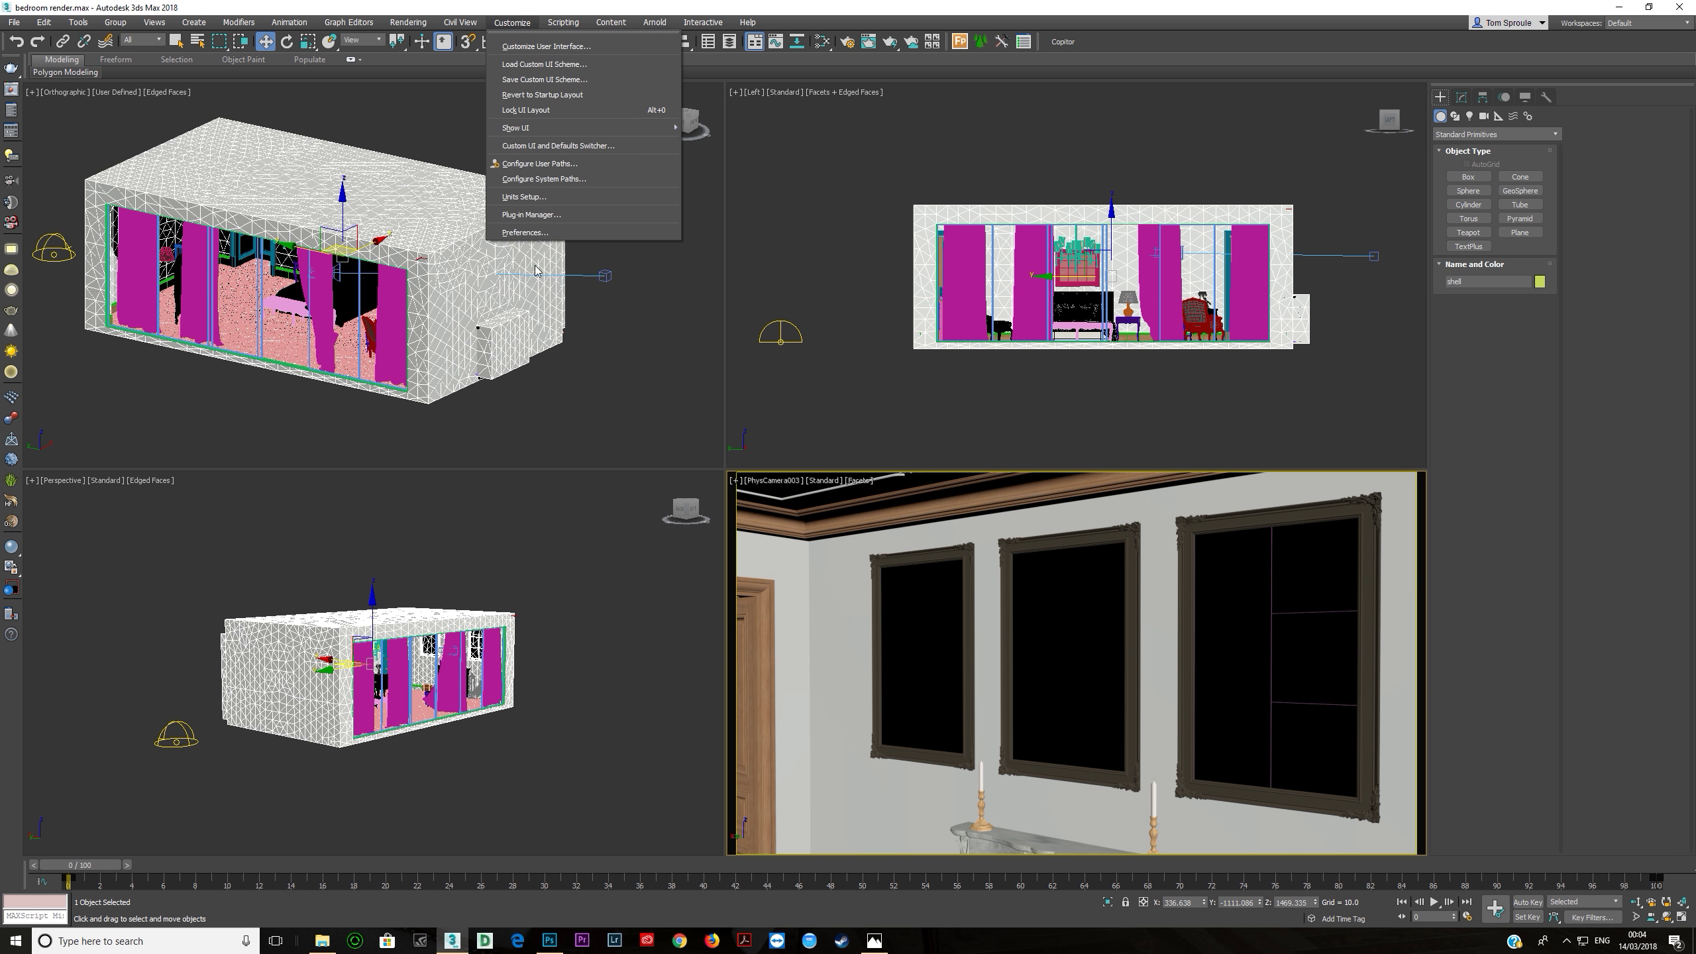
left_click(524, 232)
left_click(1043, 253)
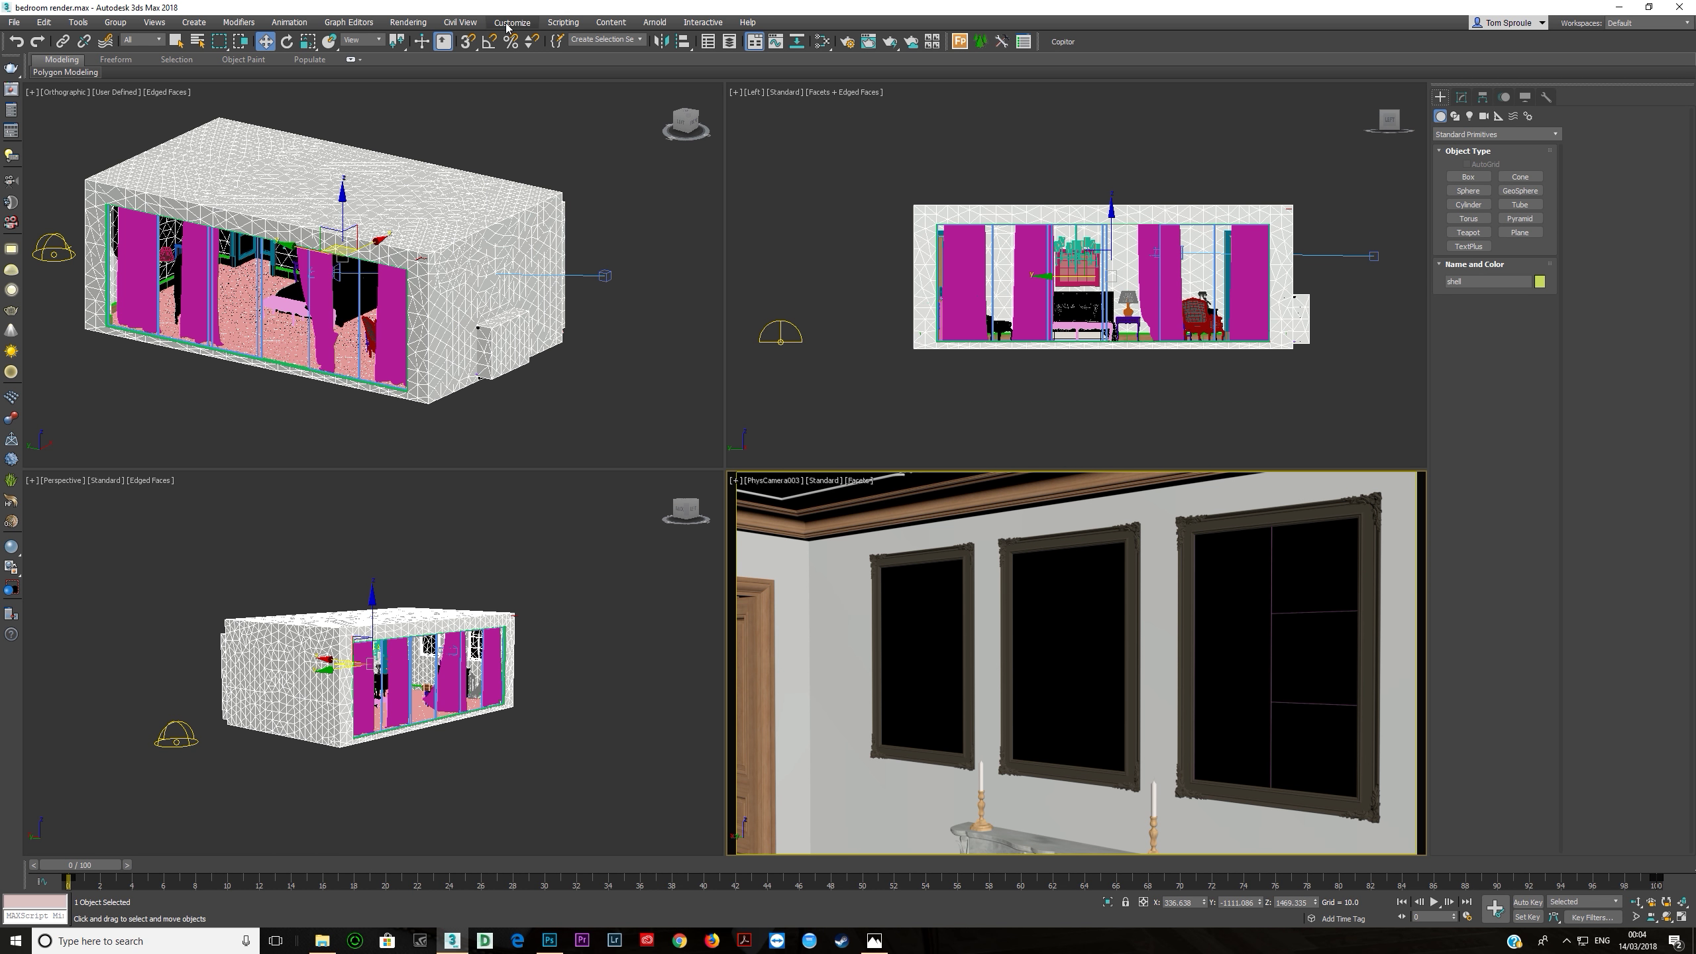
left_click(512, 22)
left_click(544, 202)
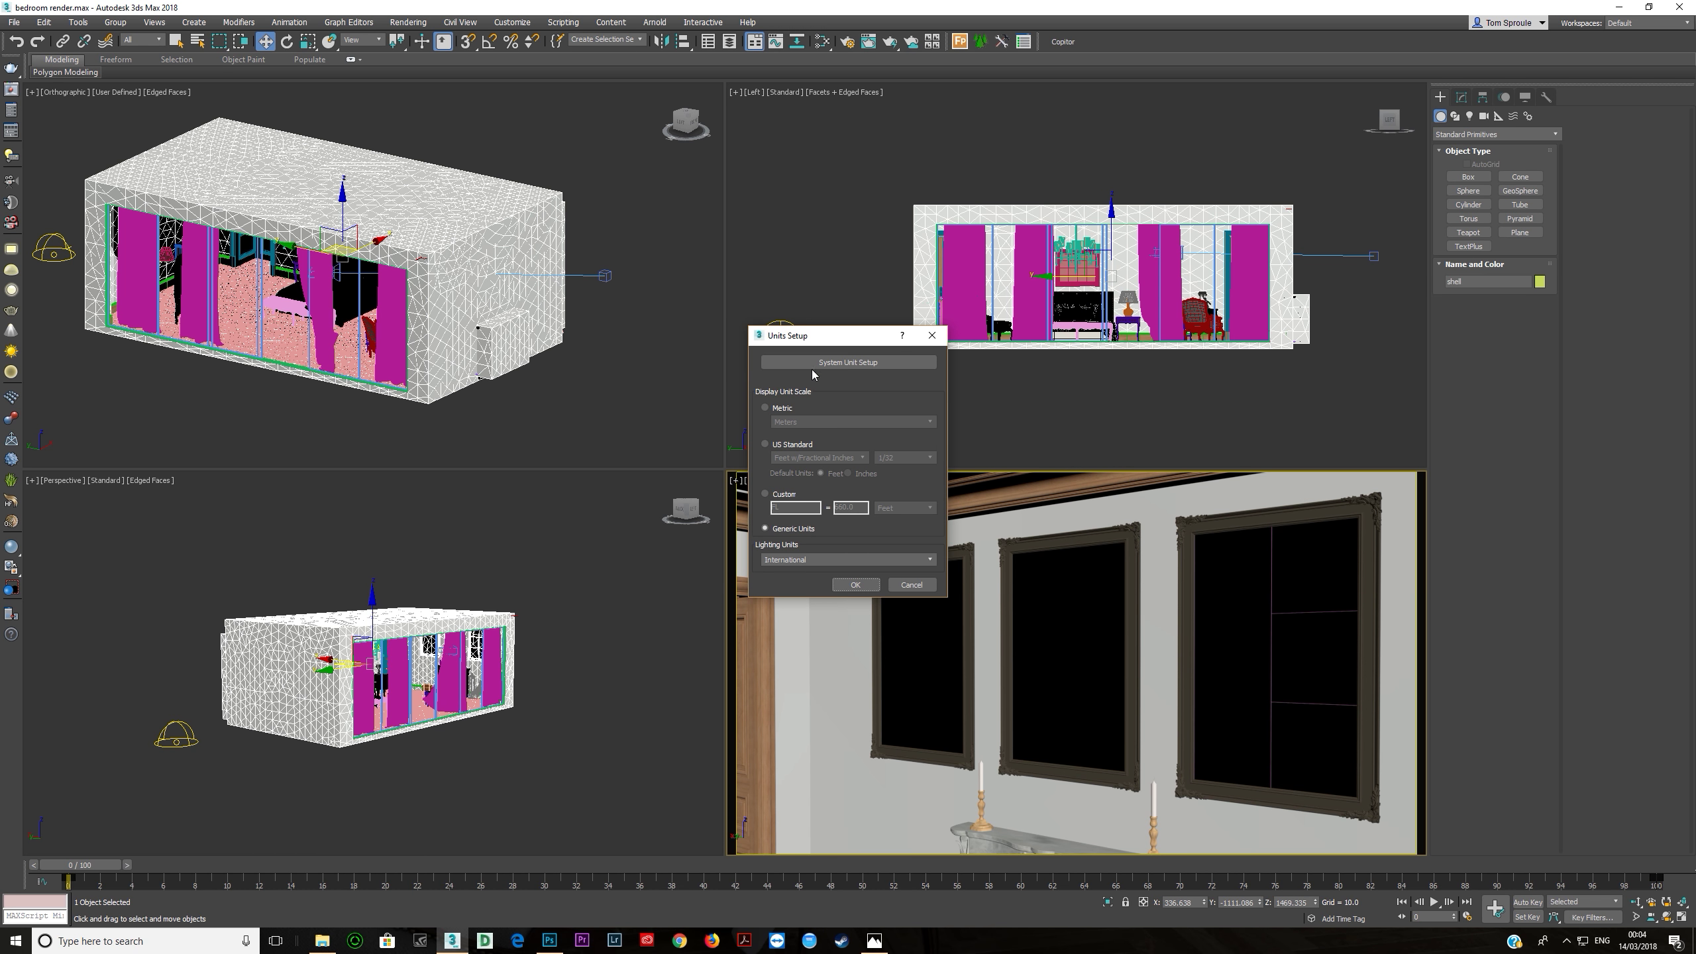
left_click(812, 368)
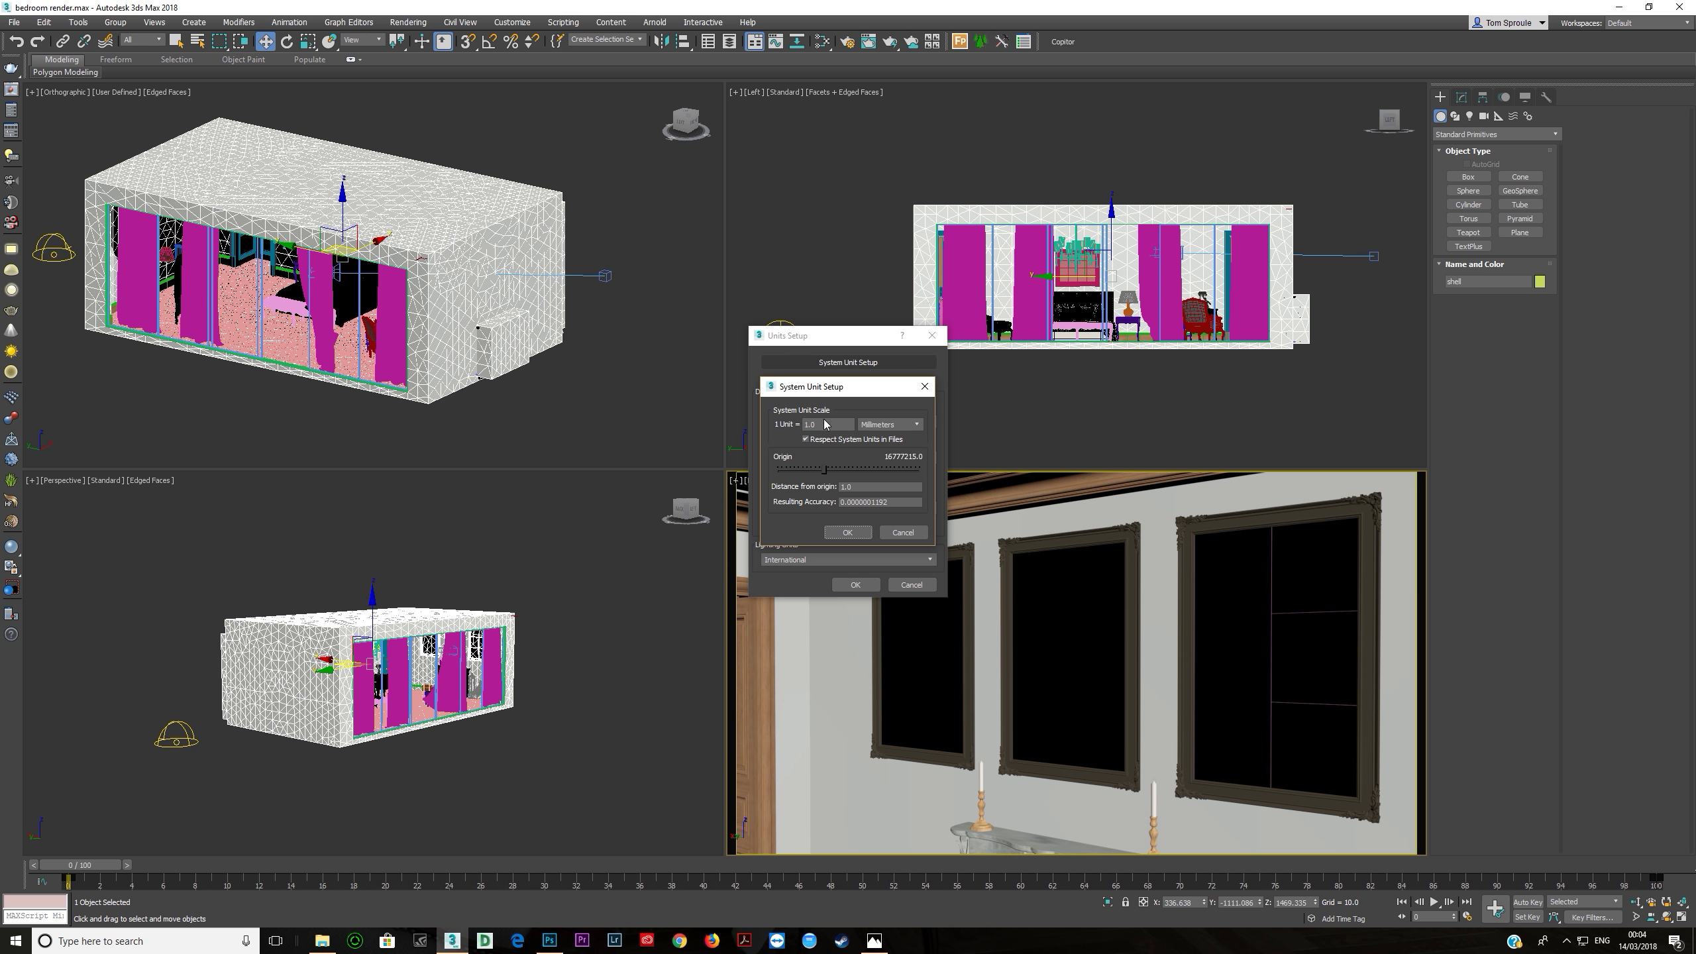
double_click(821, 425)
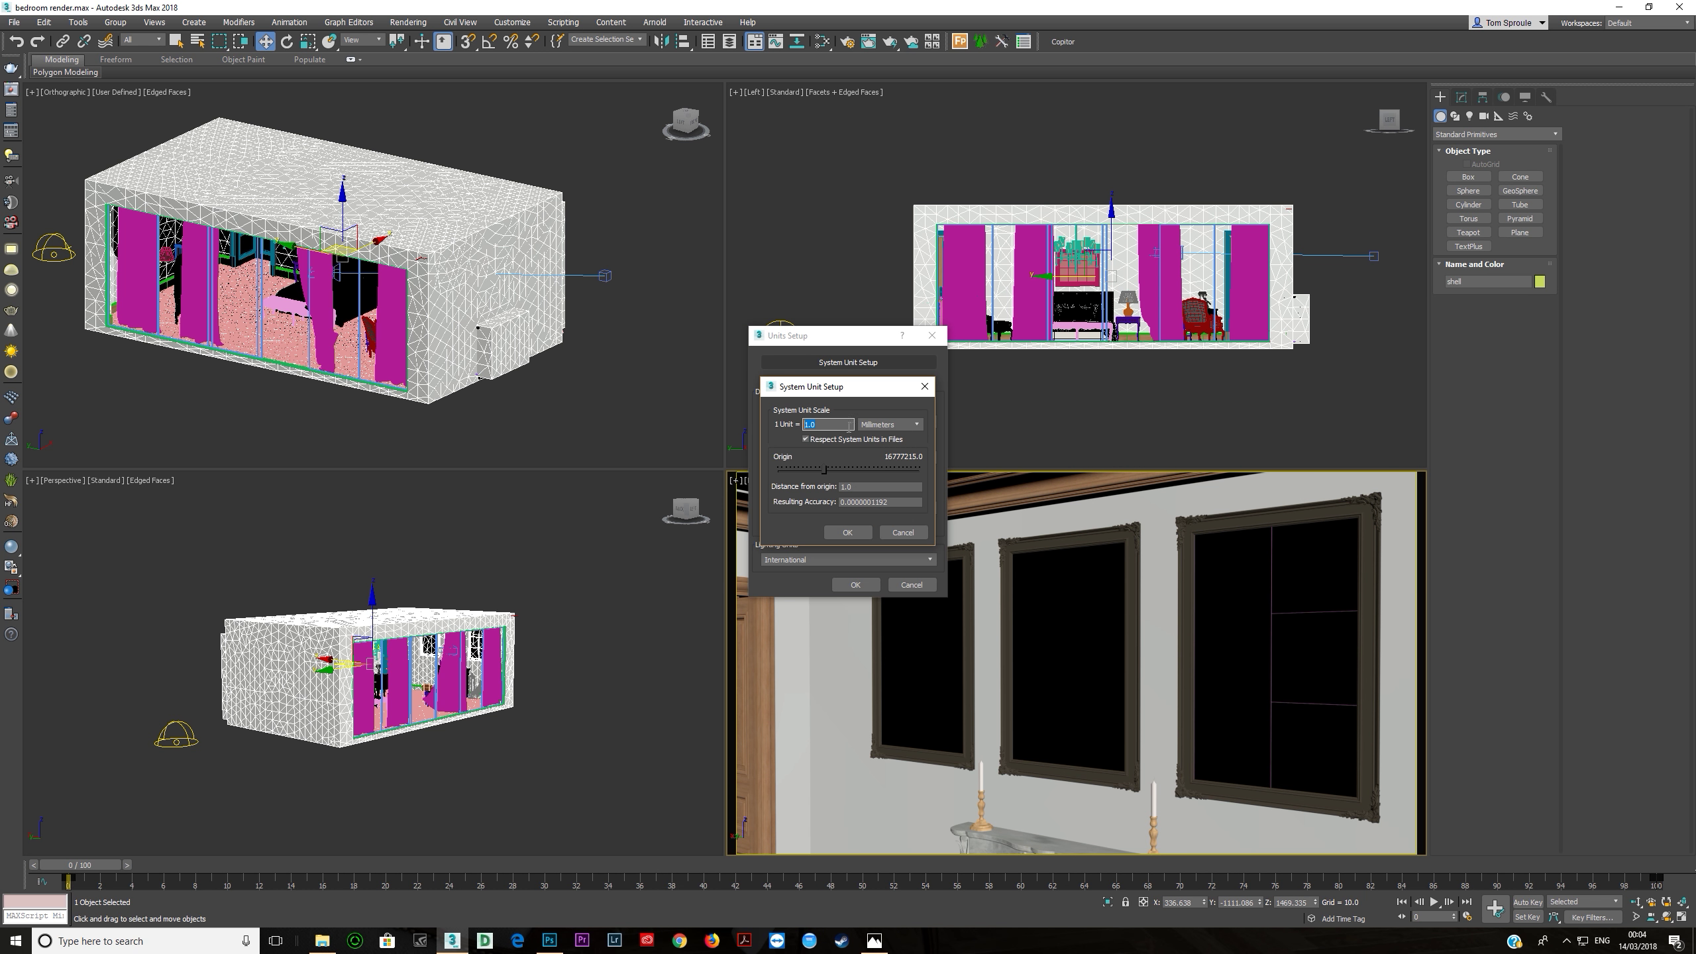
left_click(847, 532)
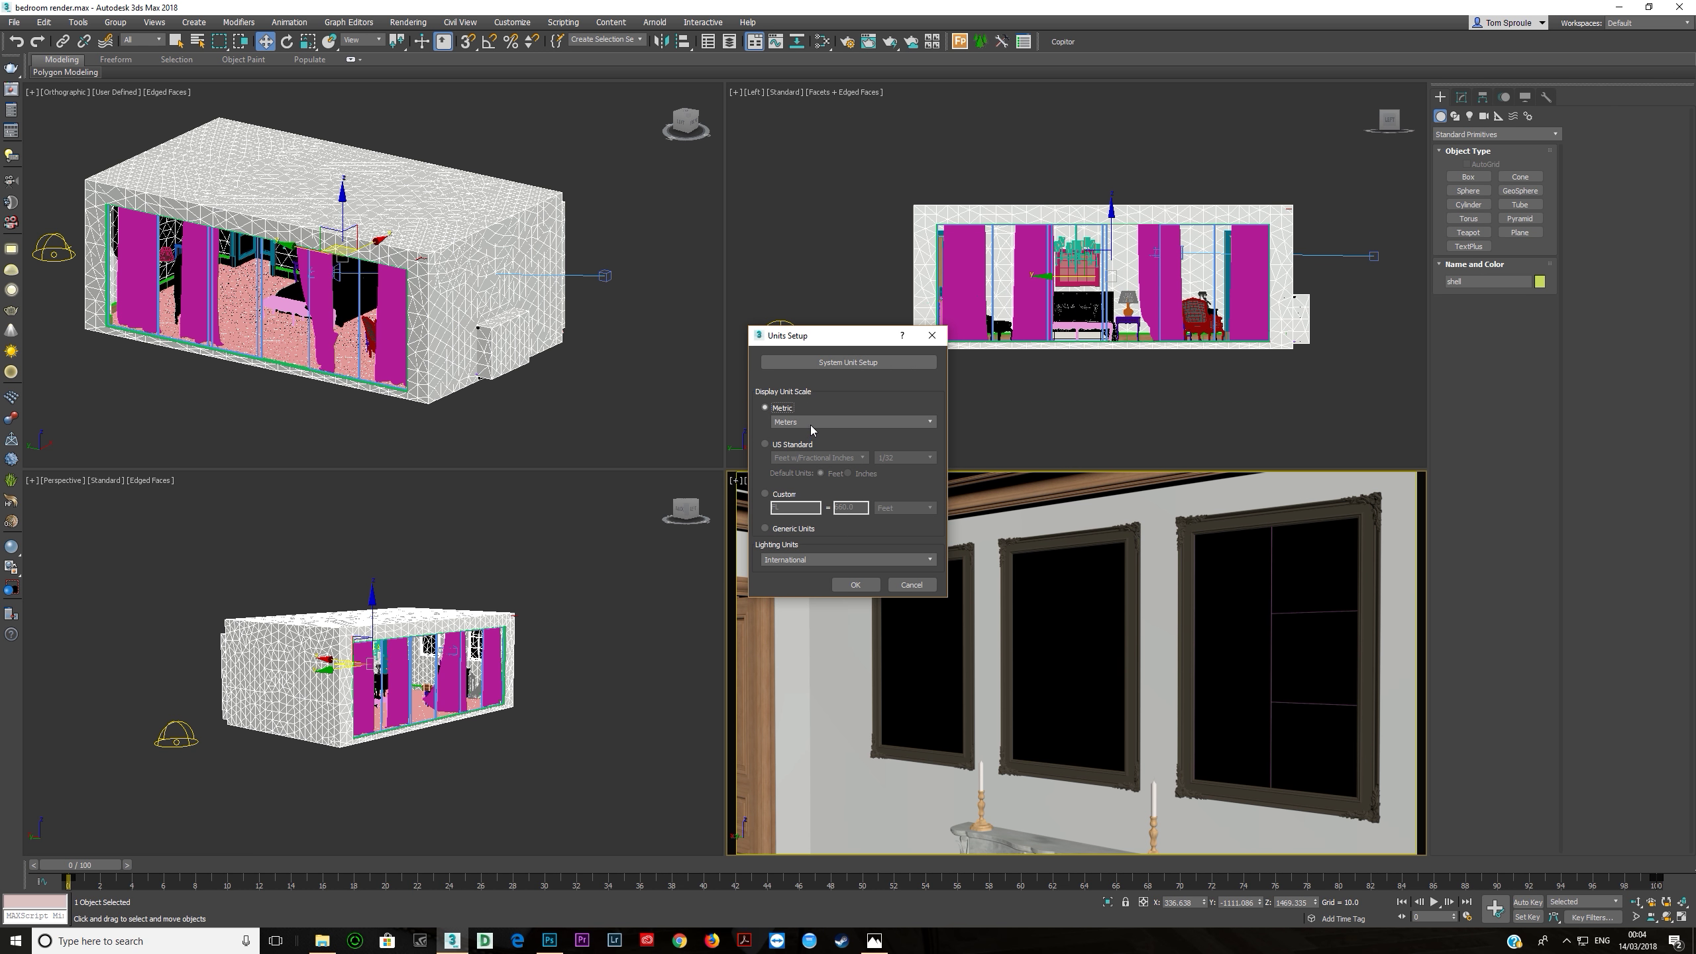
Step: Set the metric display unit scale to Millimeters so it matches the system units
left_click(811, 422)
left_click(798, 433)
left_click(848, 362)
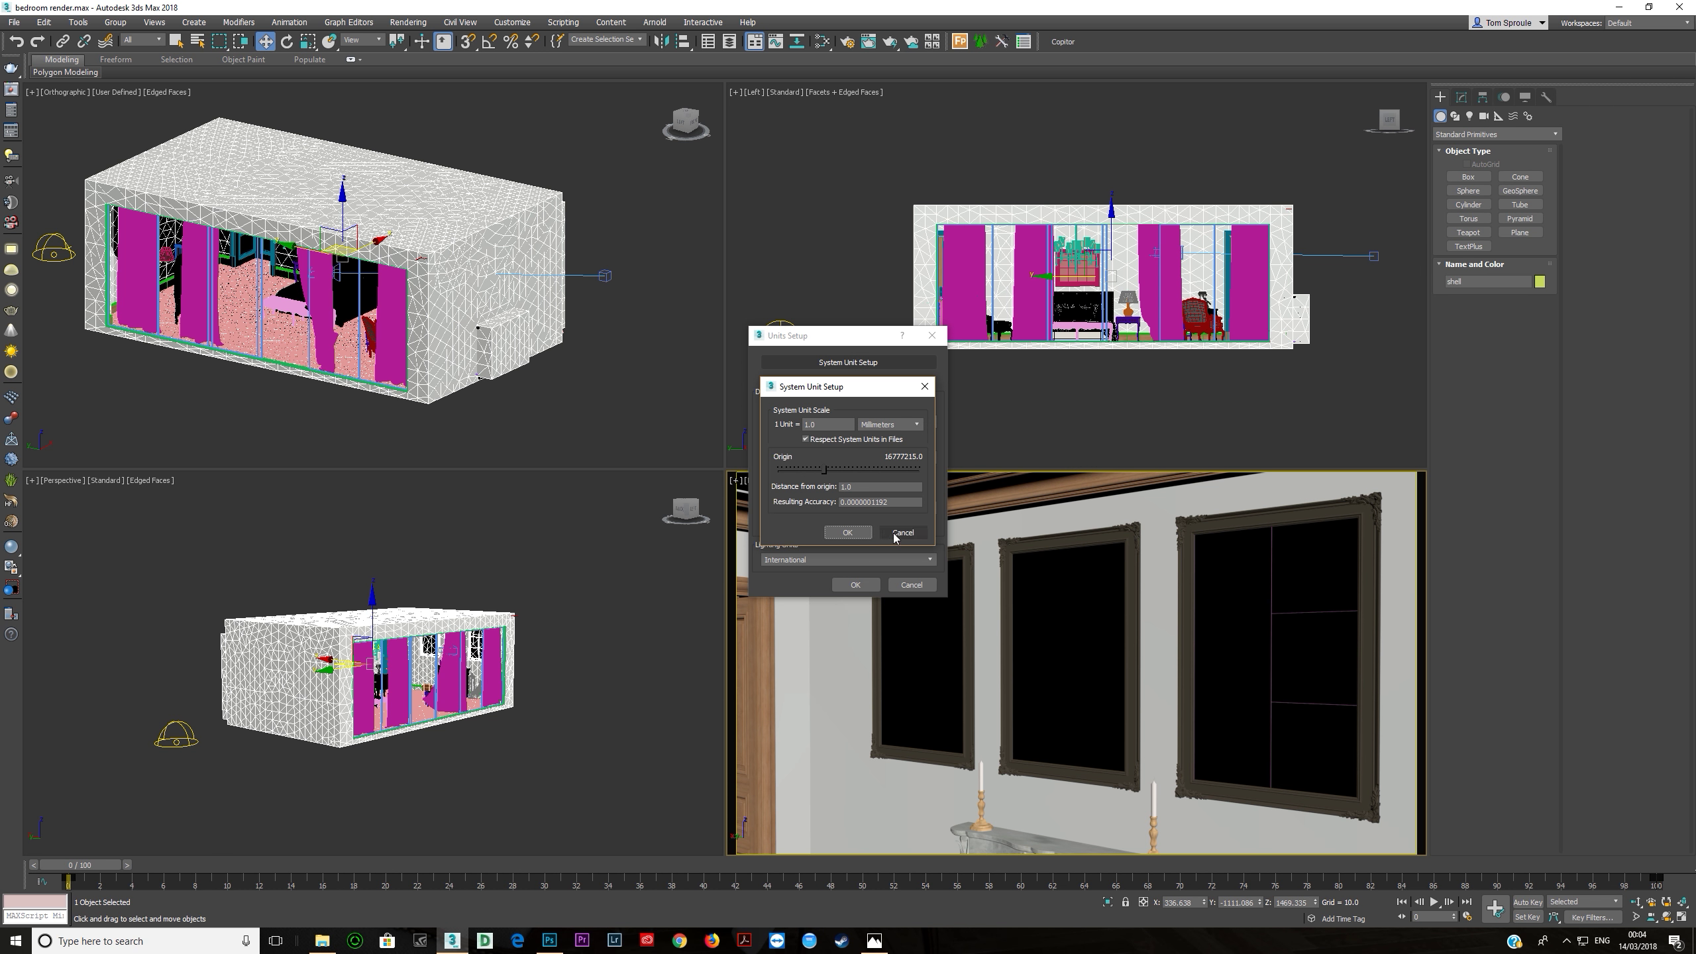
left_click(859, 533)
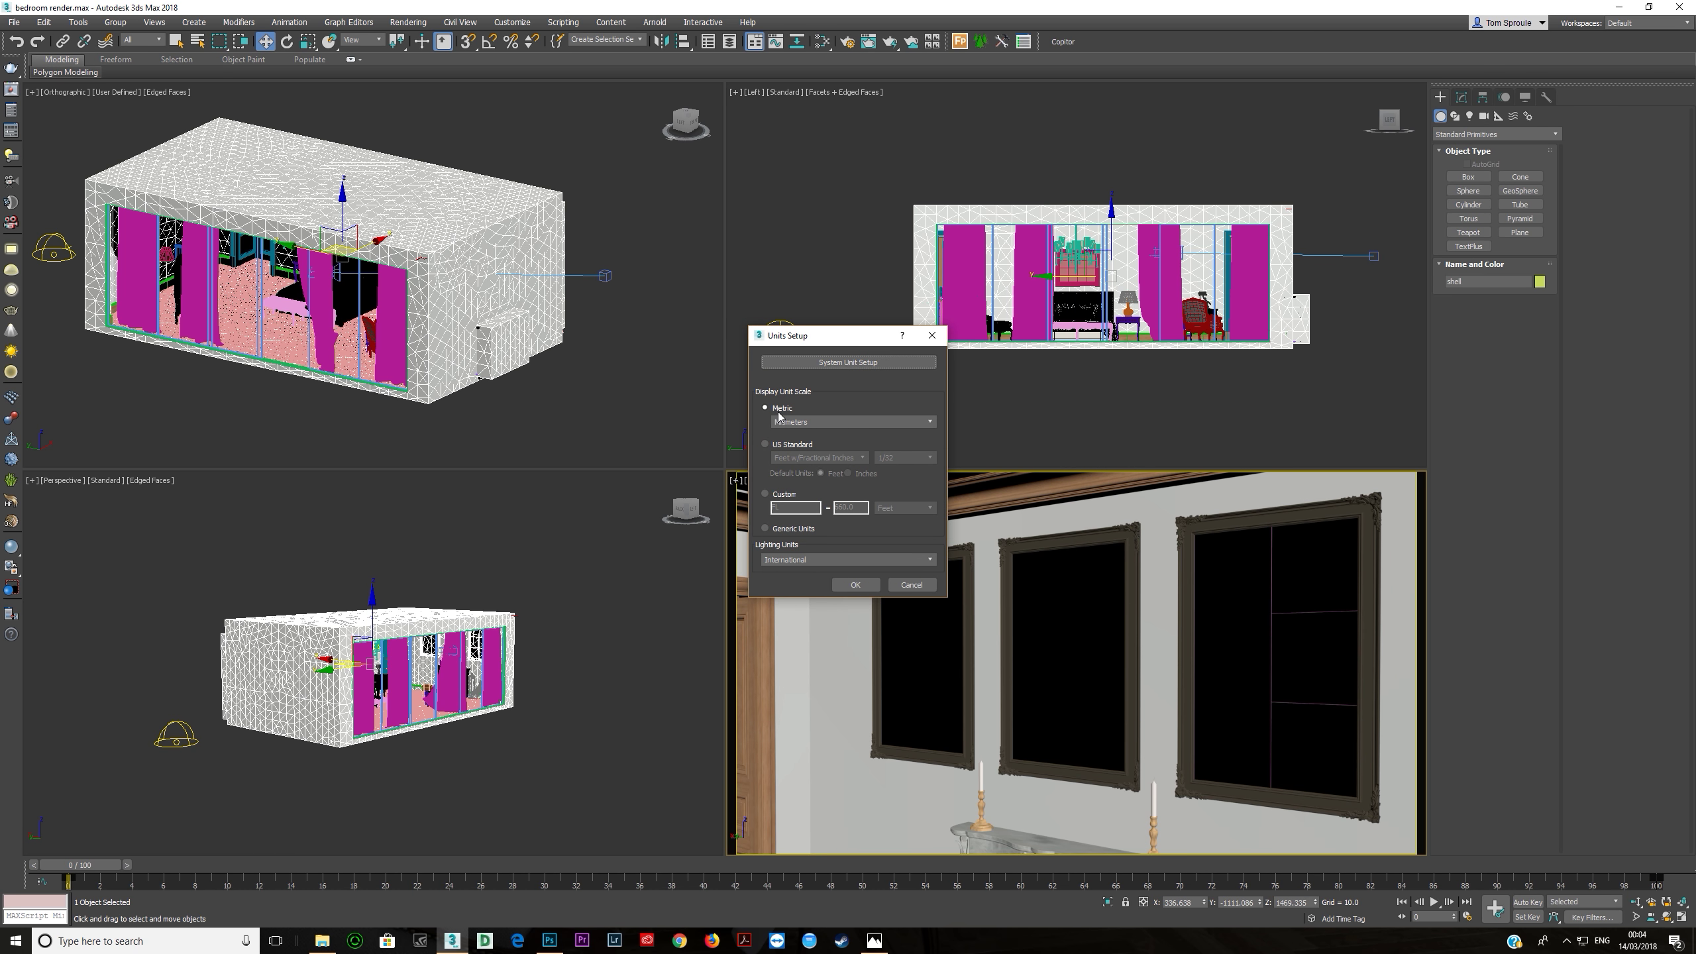
left_click(782, 422)
left_click(788, 443)
left_click(822, 421)
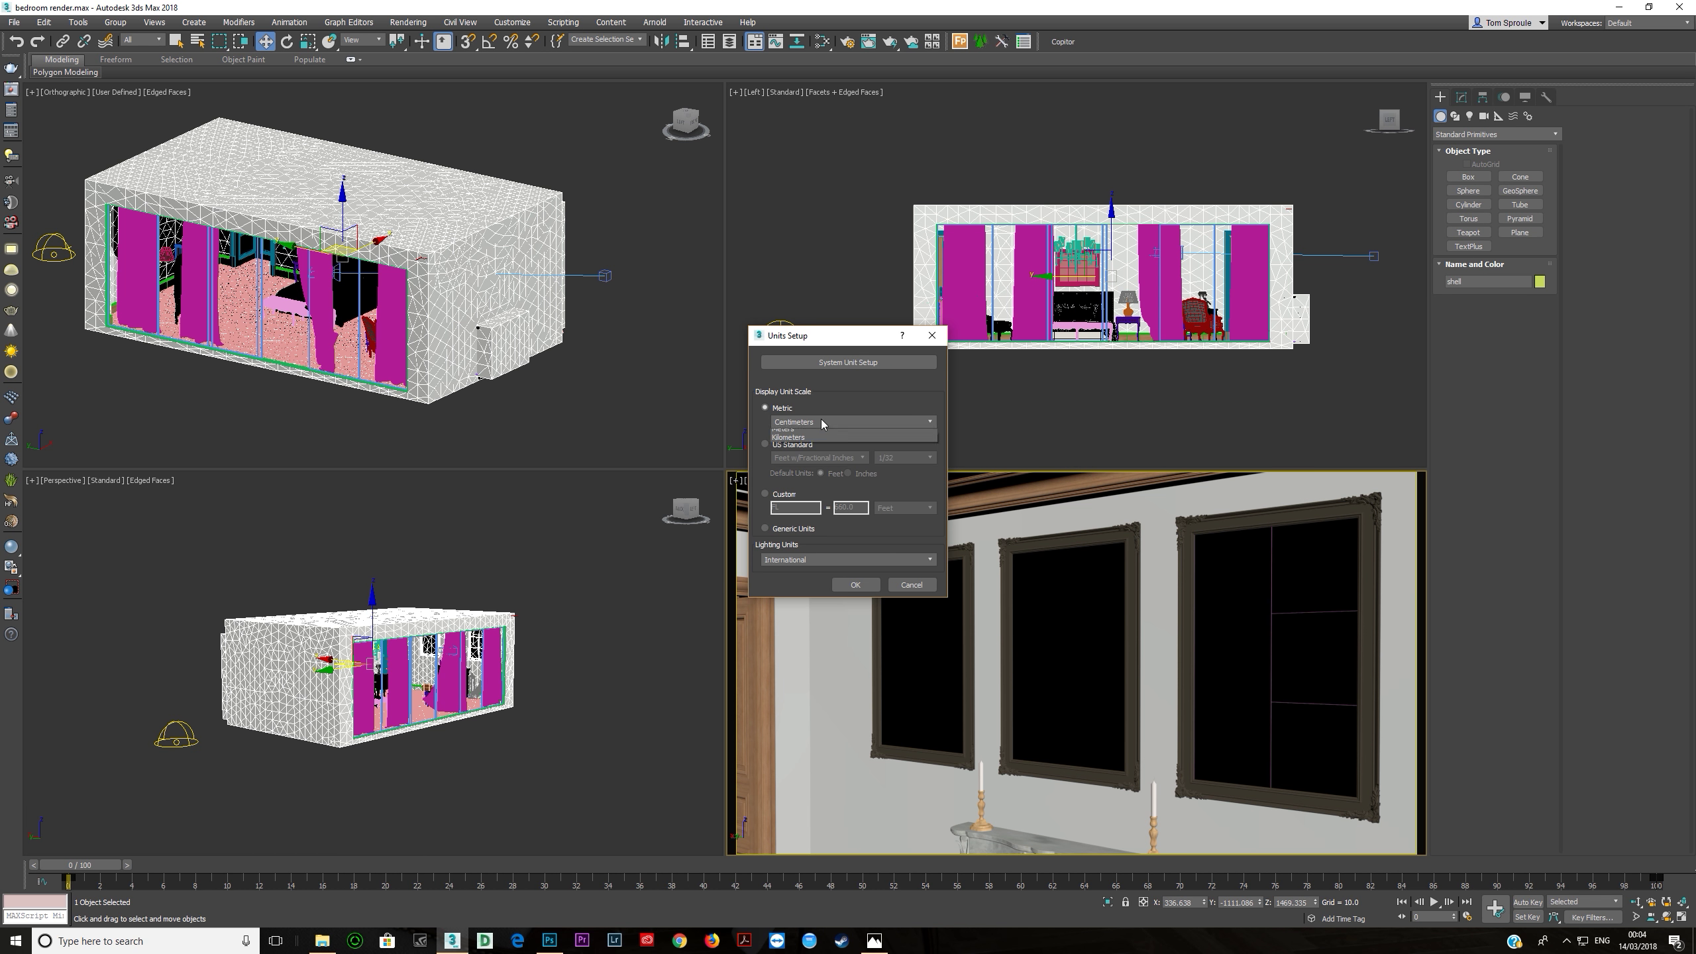
left_click(820, 434)
Step: Recheck the system unit scale against the display units, then accept the Units Setup changes
left_click(827, 365)
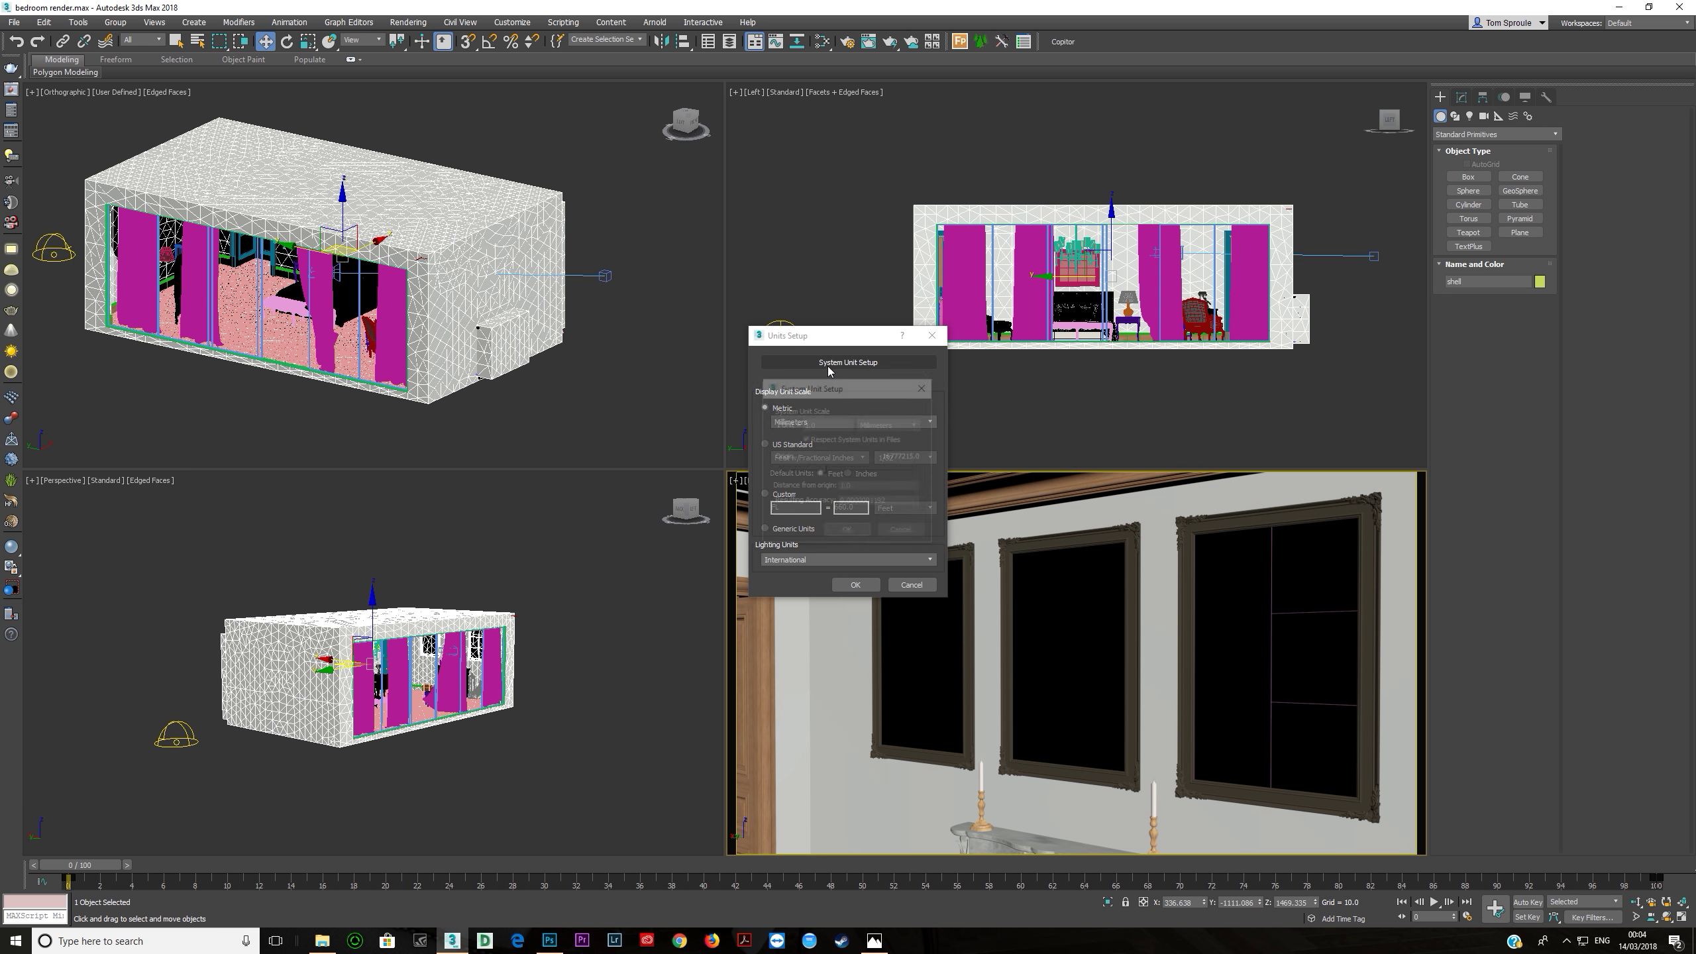
left_click(894, 533)
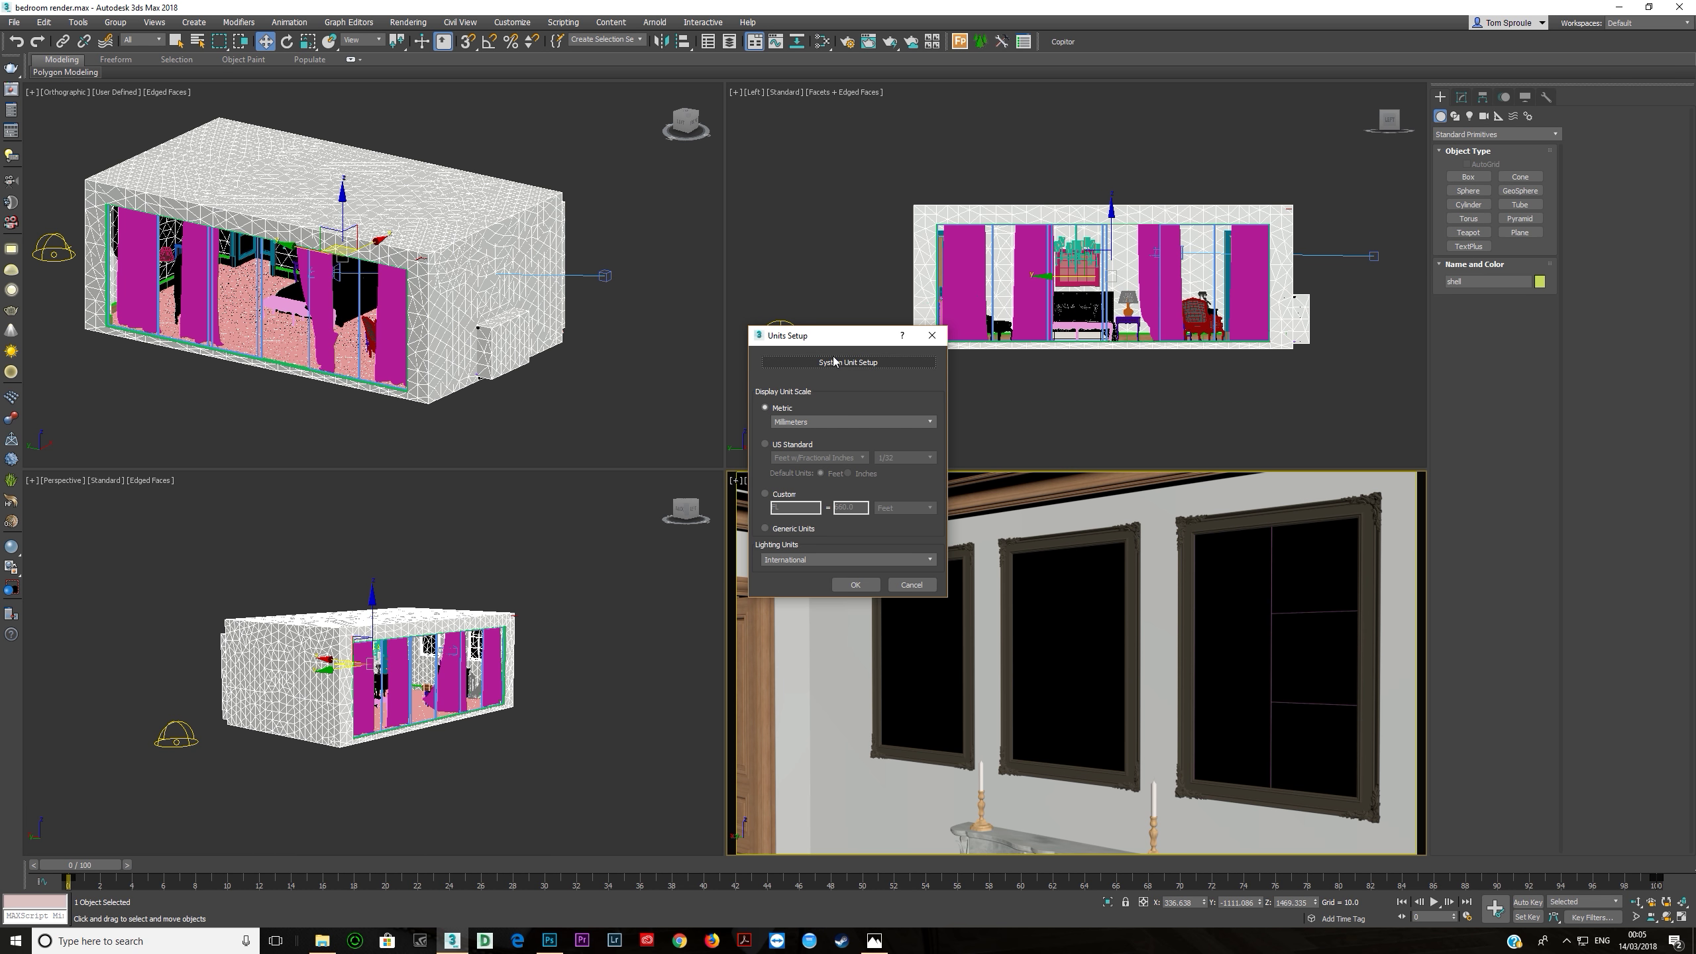
left_click(834, 365)
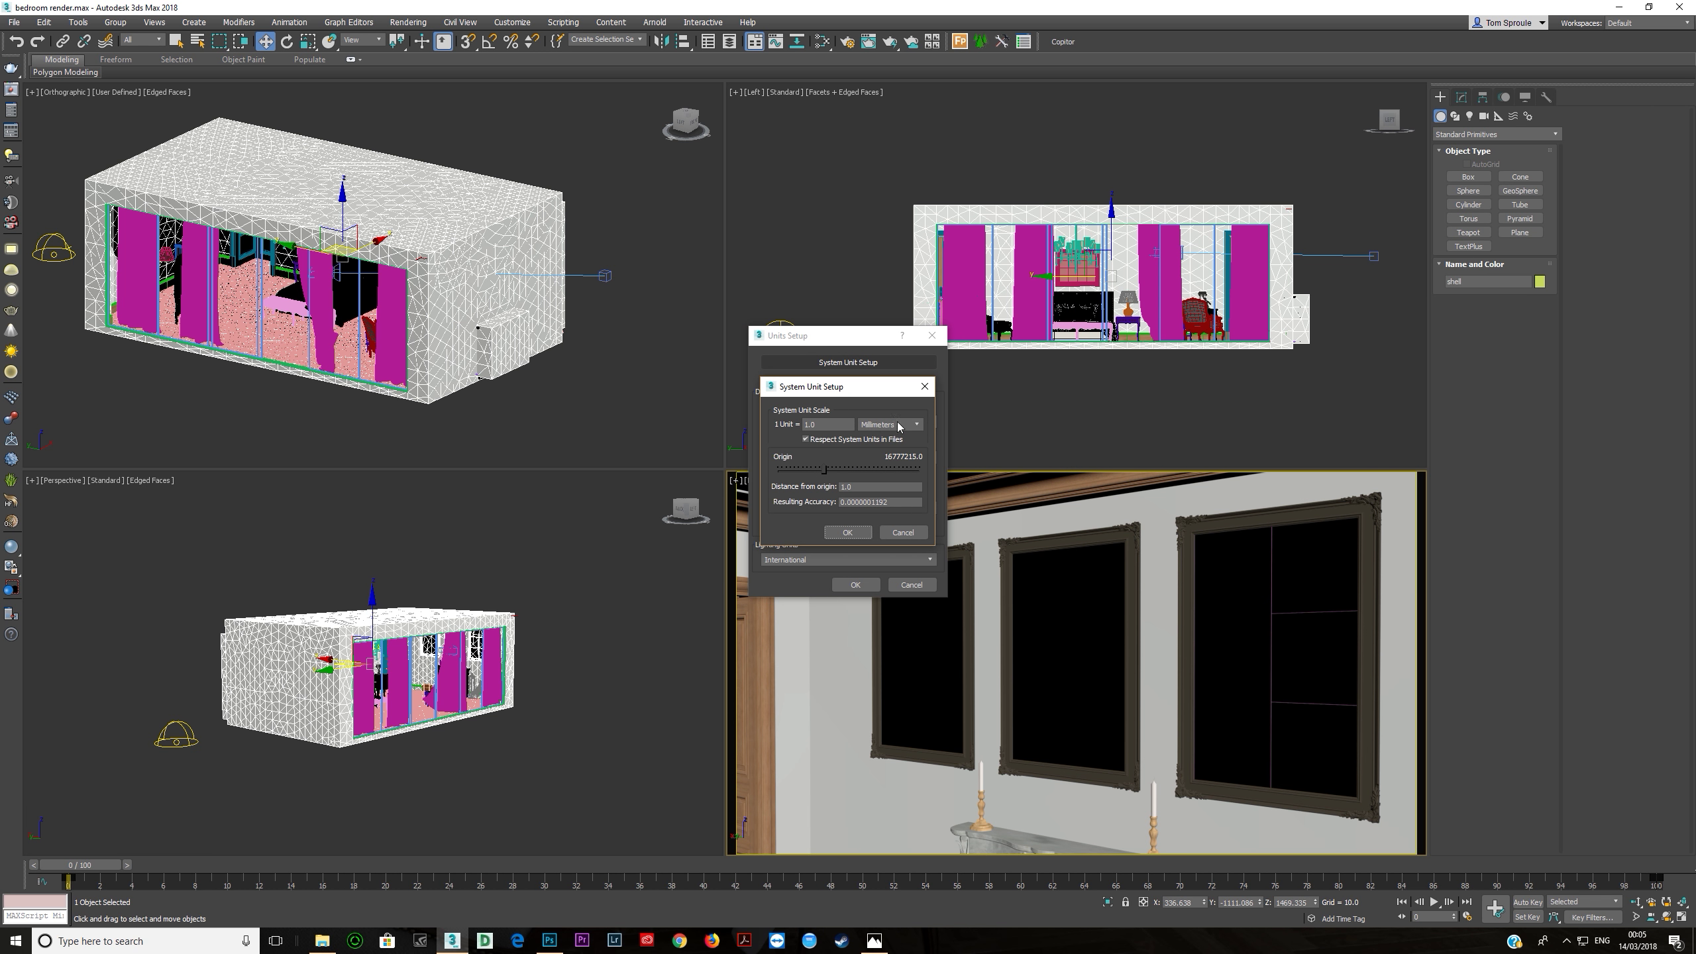
left_click(848, 532)
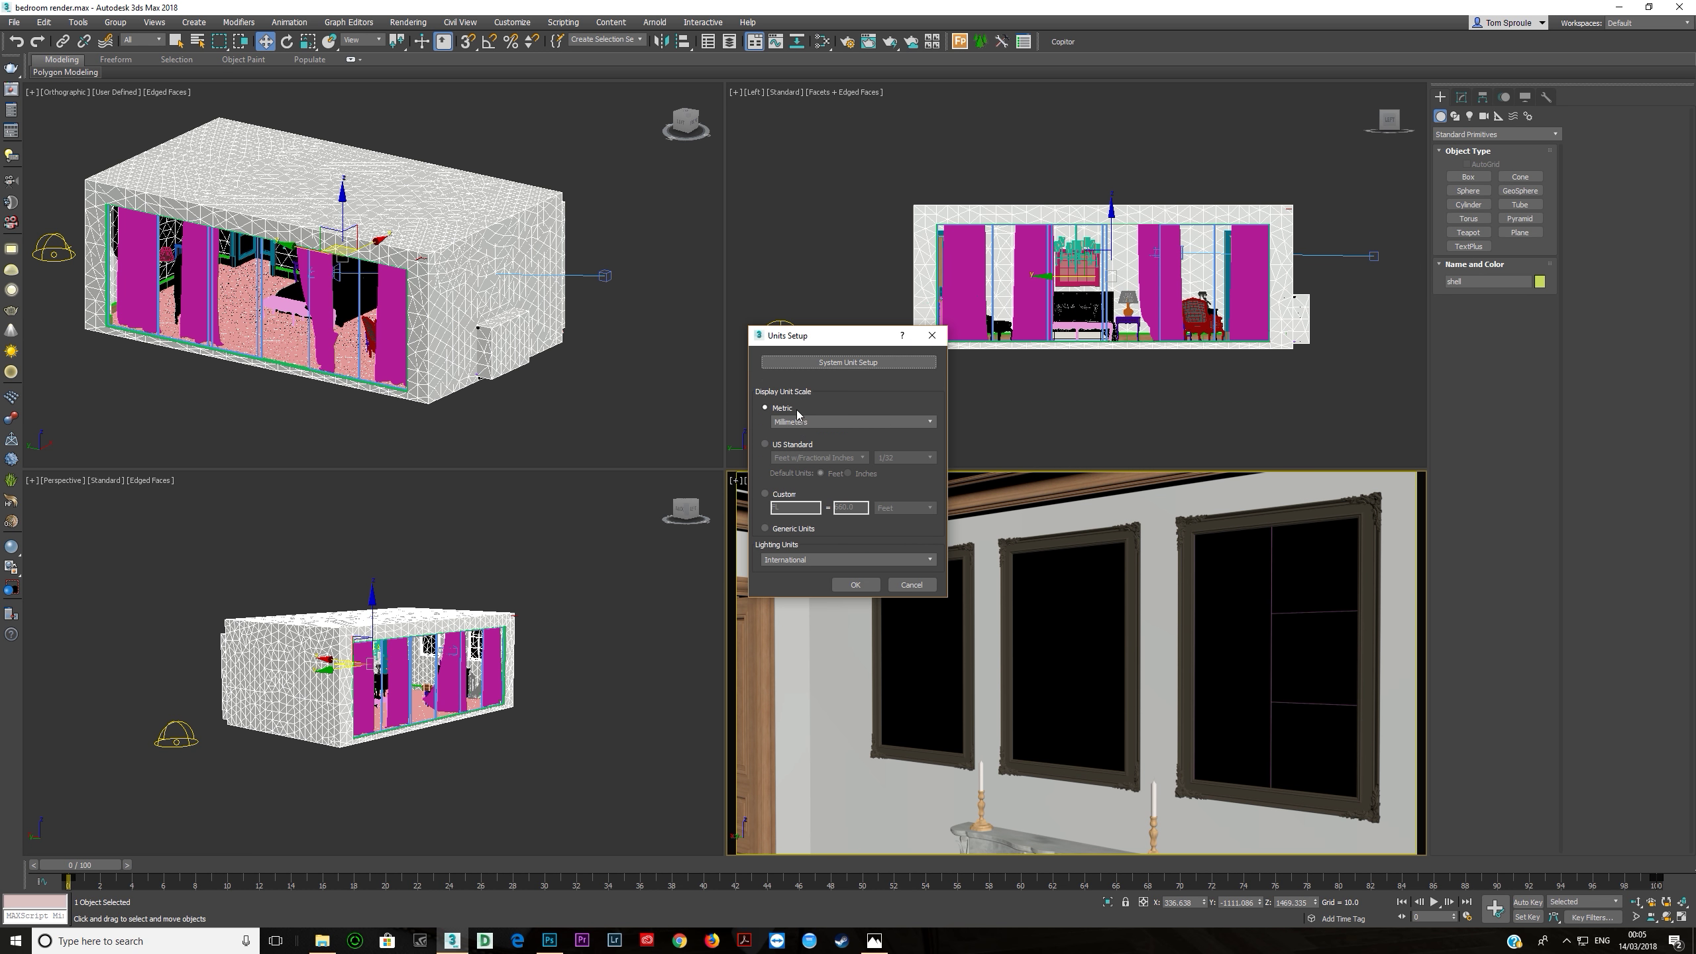
left_click(856, 585)
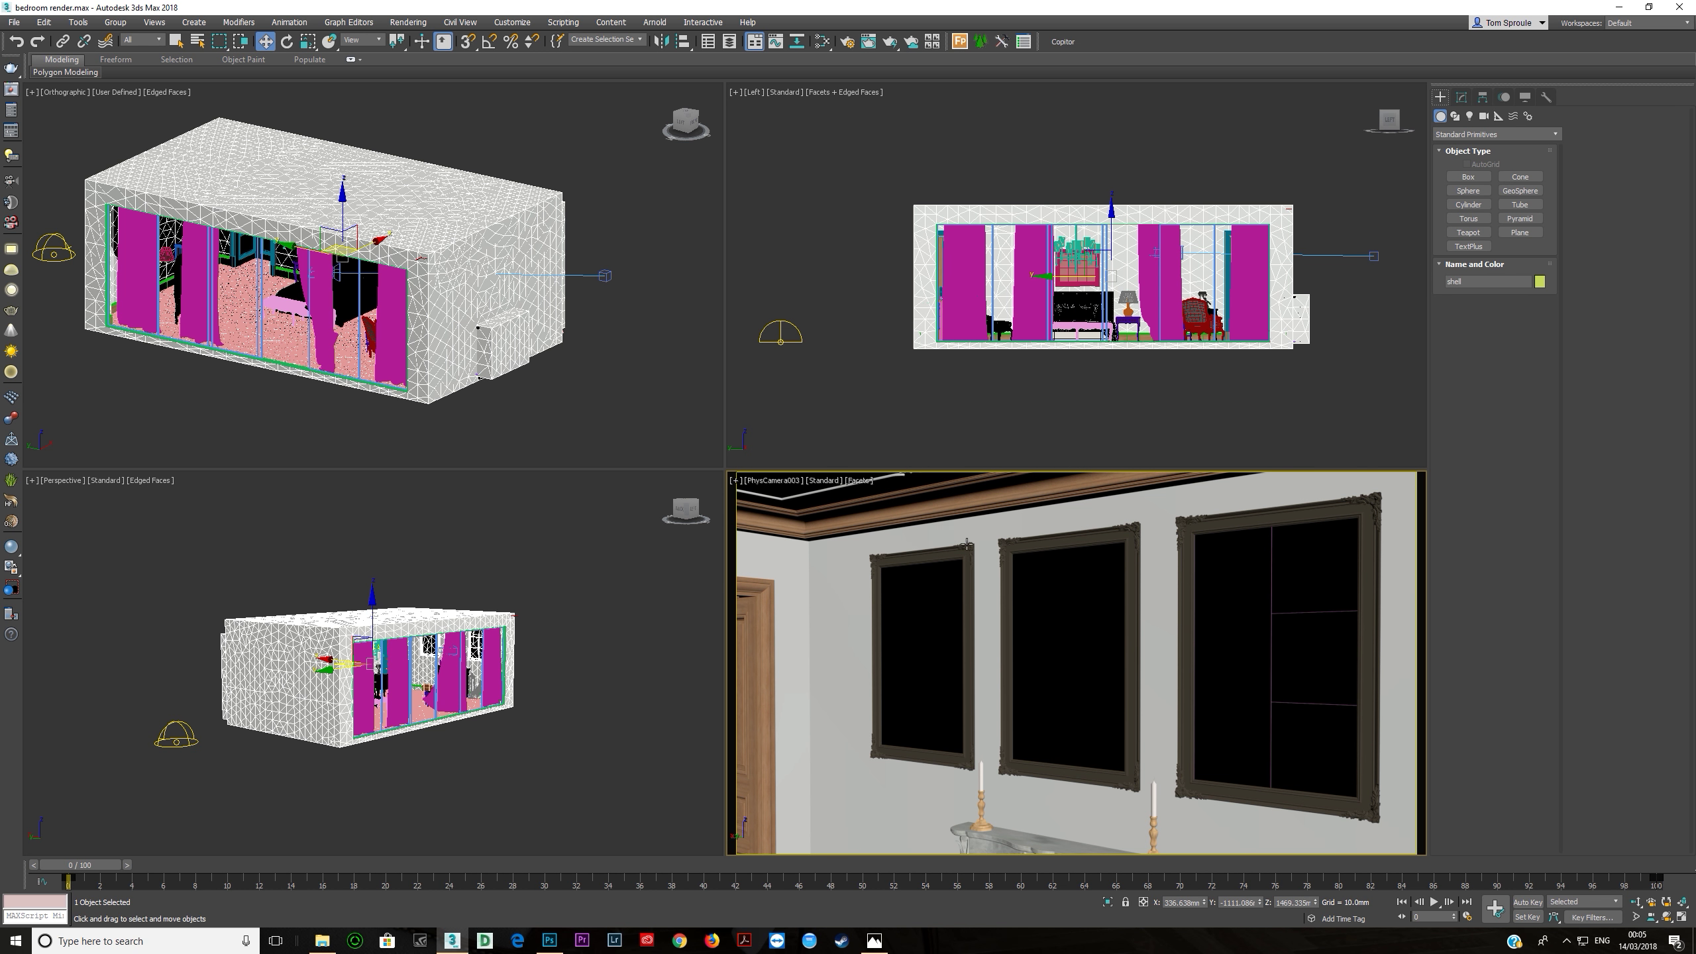
Step: Reopen the Slate Material Editor and compare the distance settings of the existing and newly added VRayDistanceTex maps
left_click(820, 42)
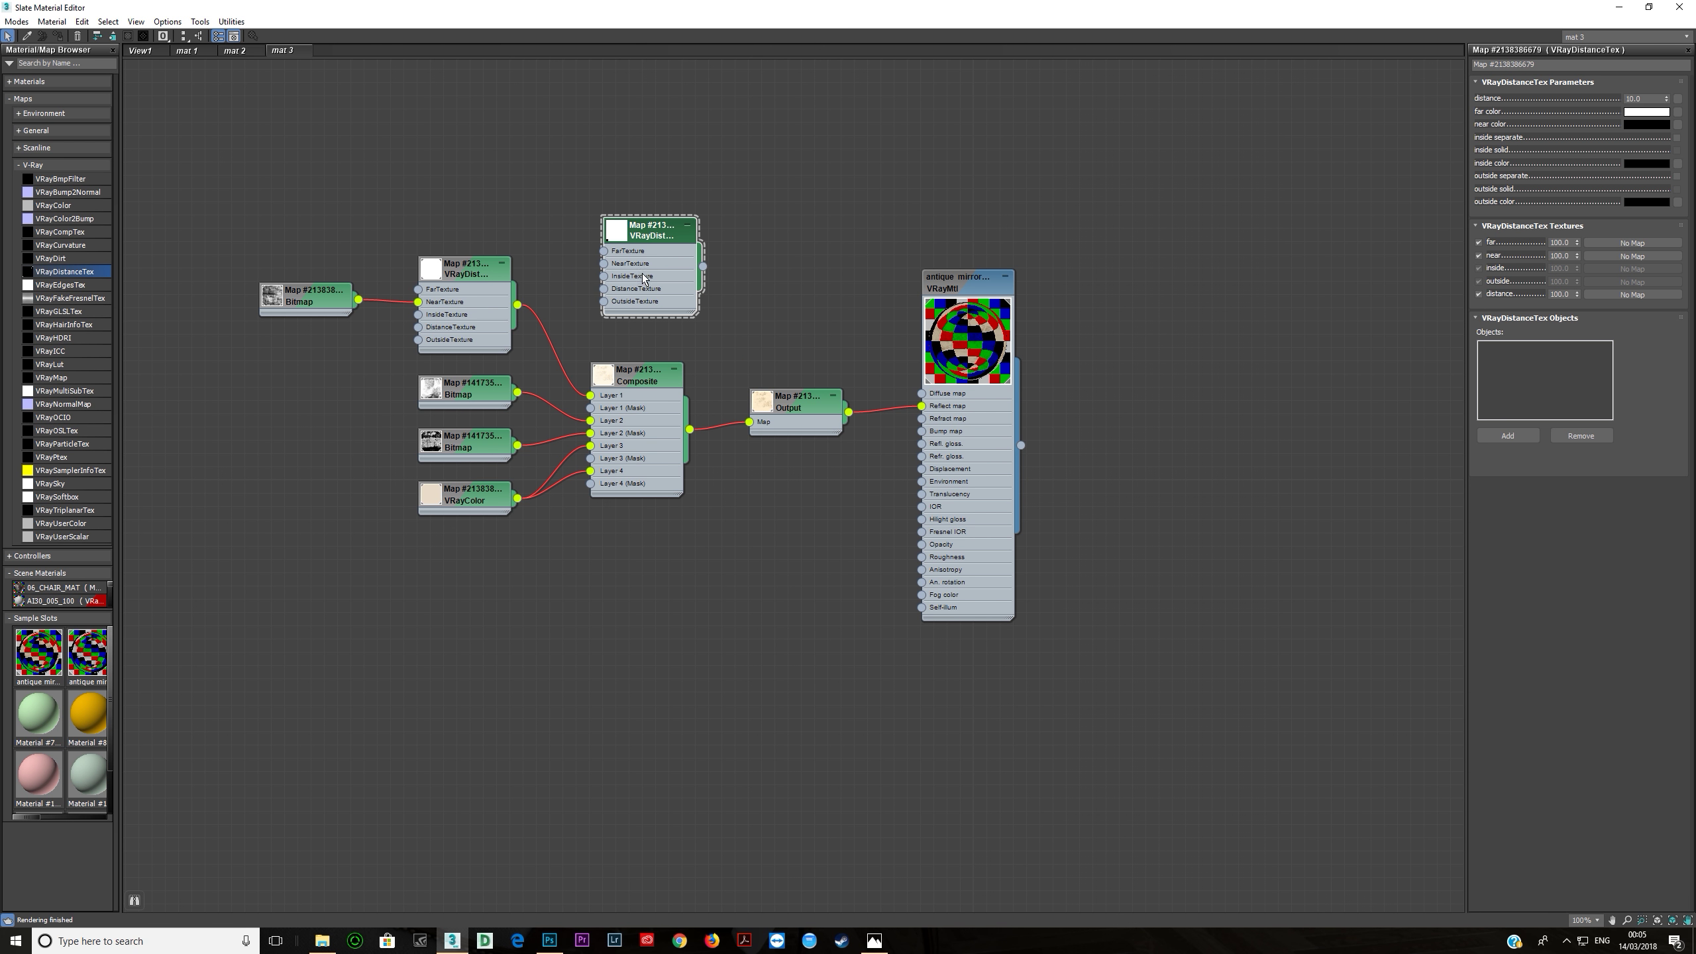
left_click(458, 308)
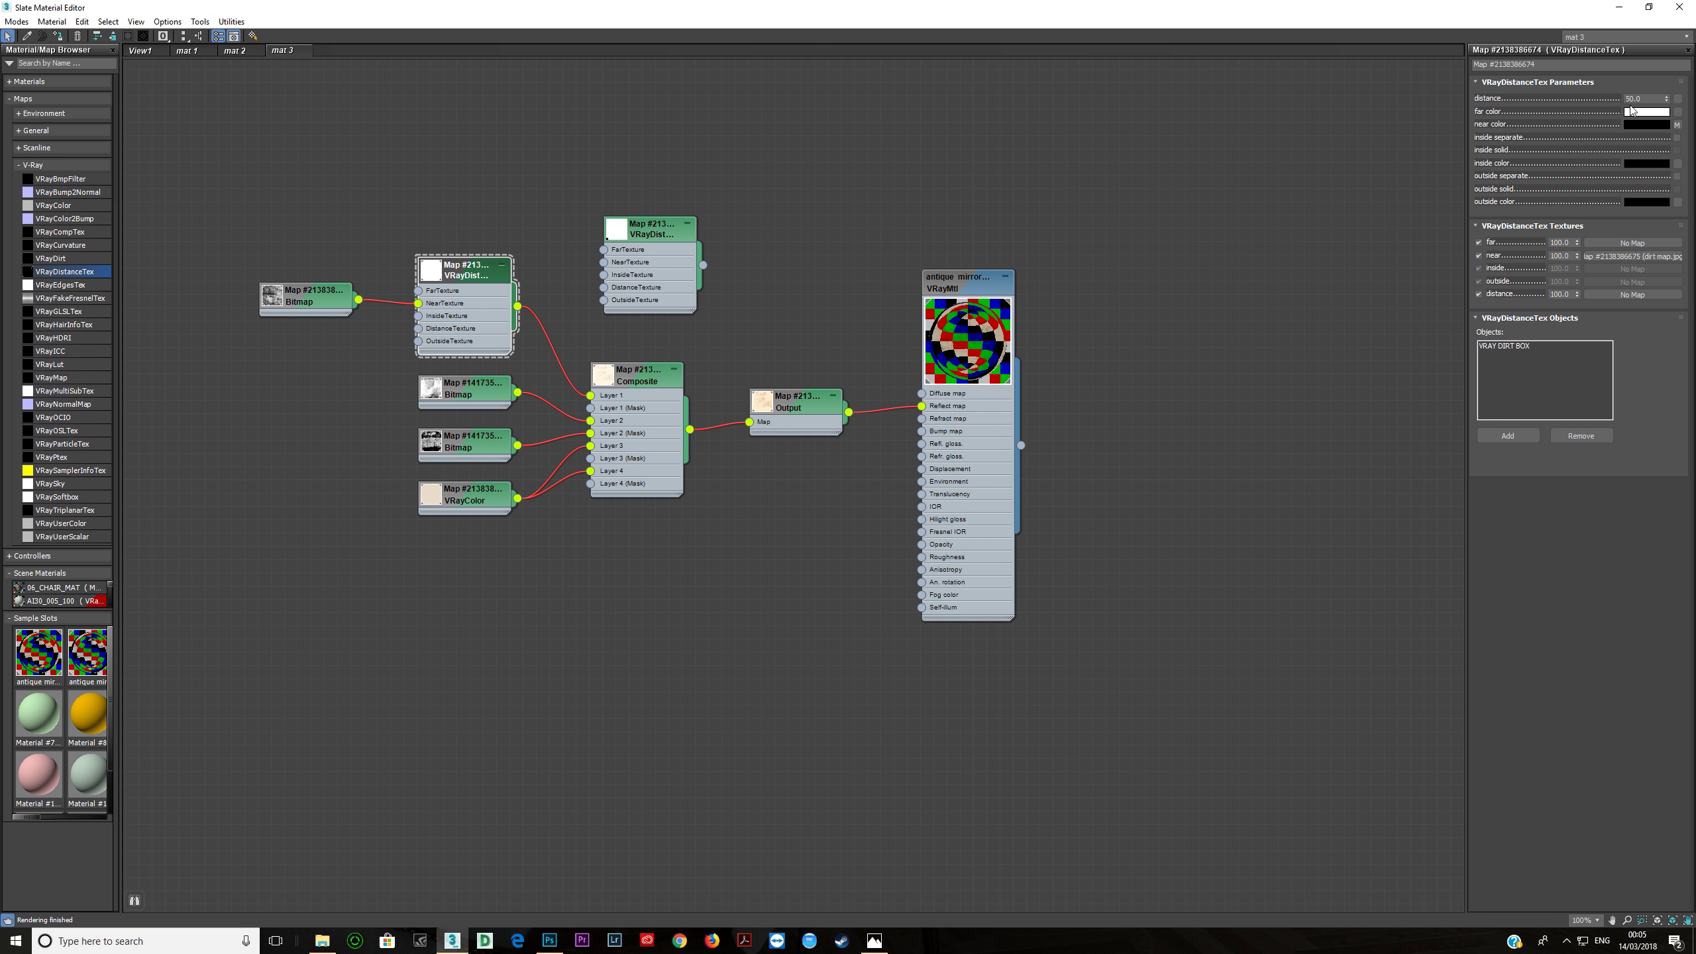
double_click(1645, 99)
left_click(668, 277)
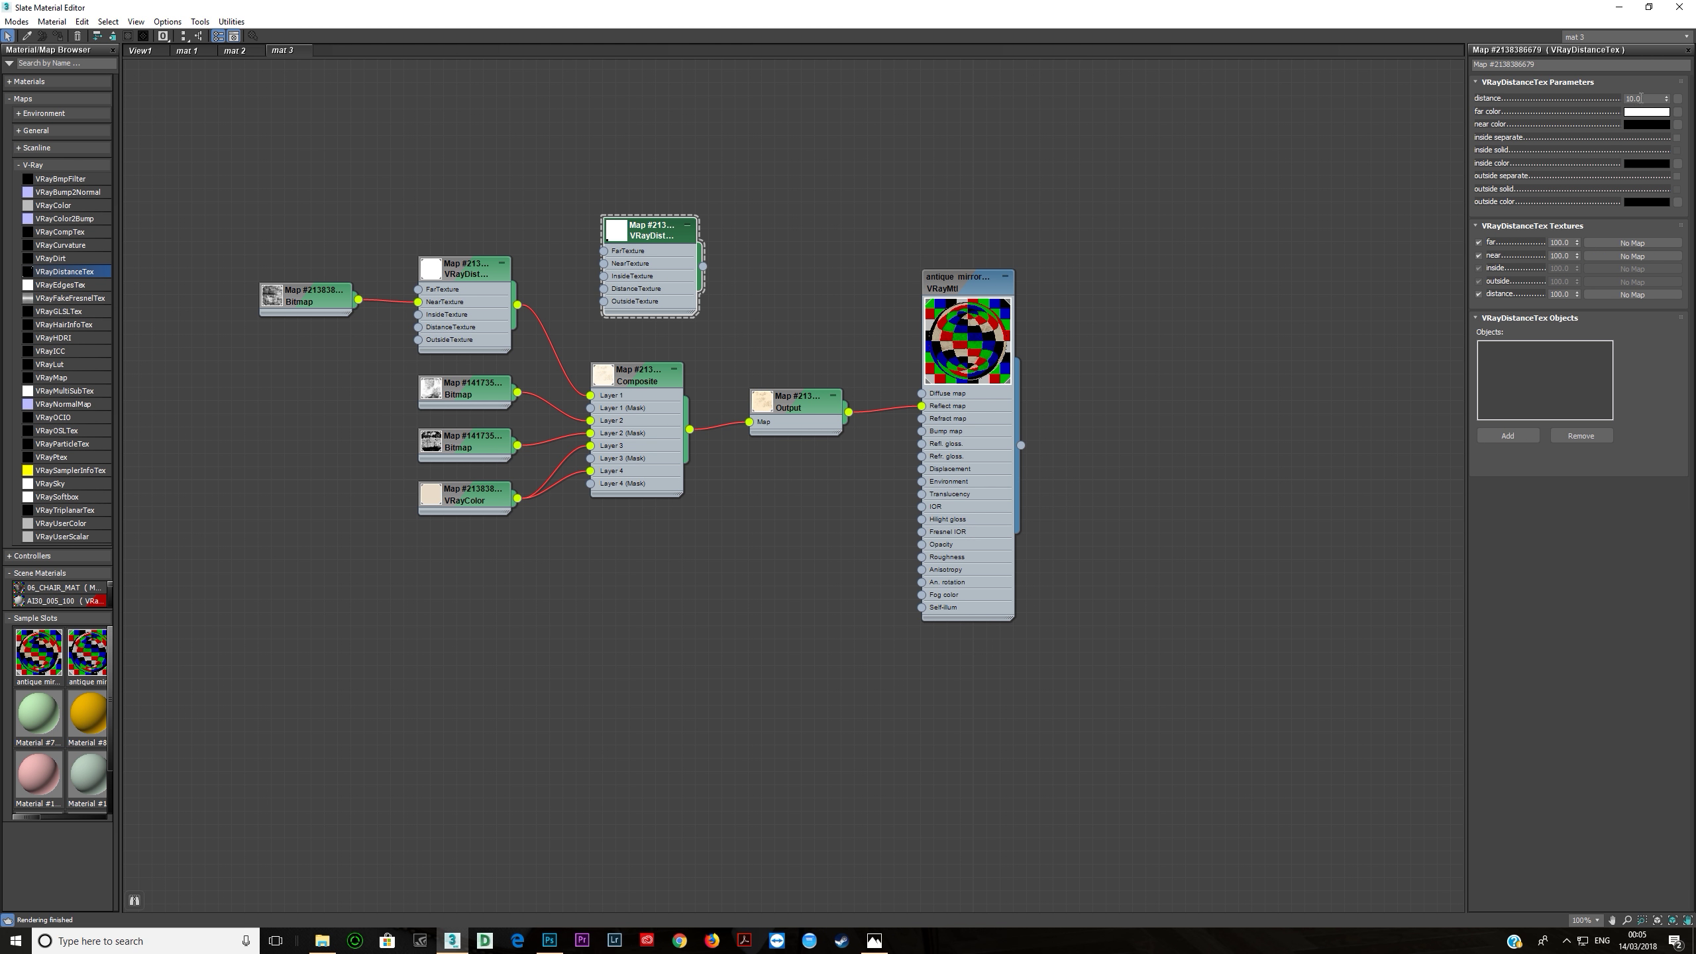
double_click(1640, 98)
left_click(516, 297)
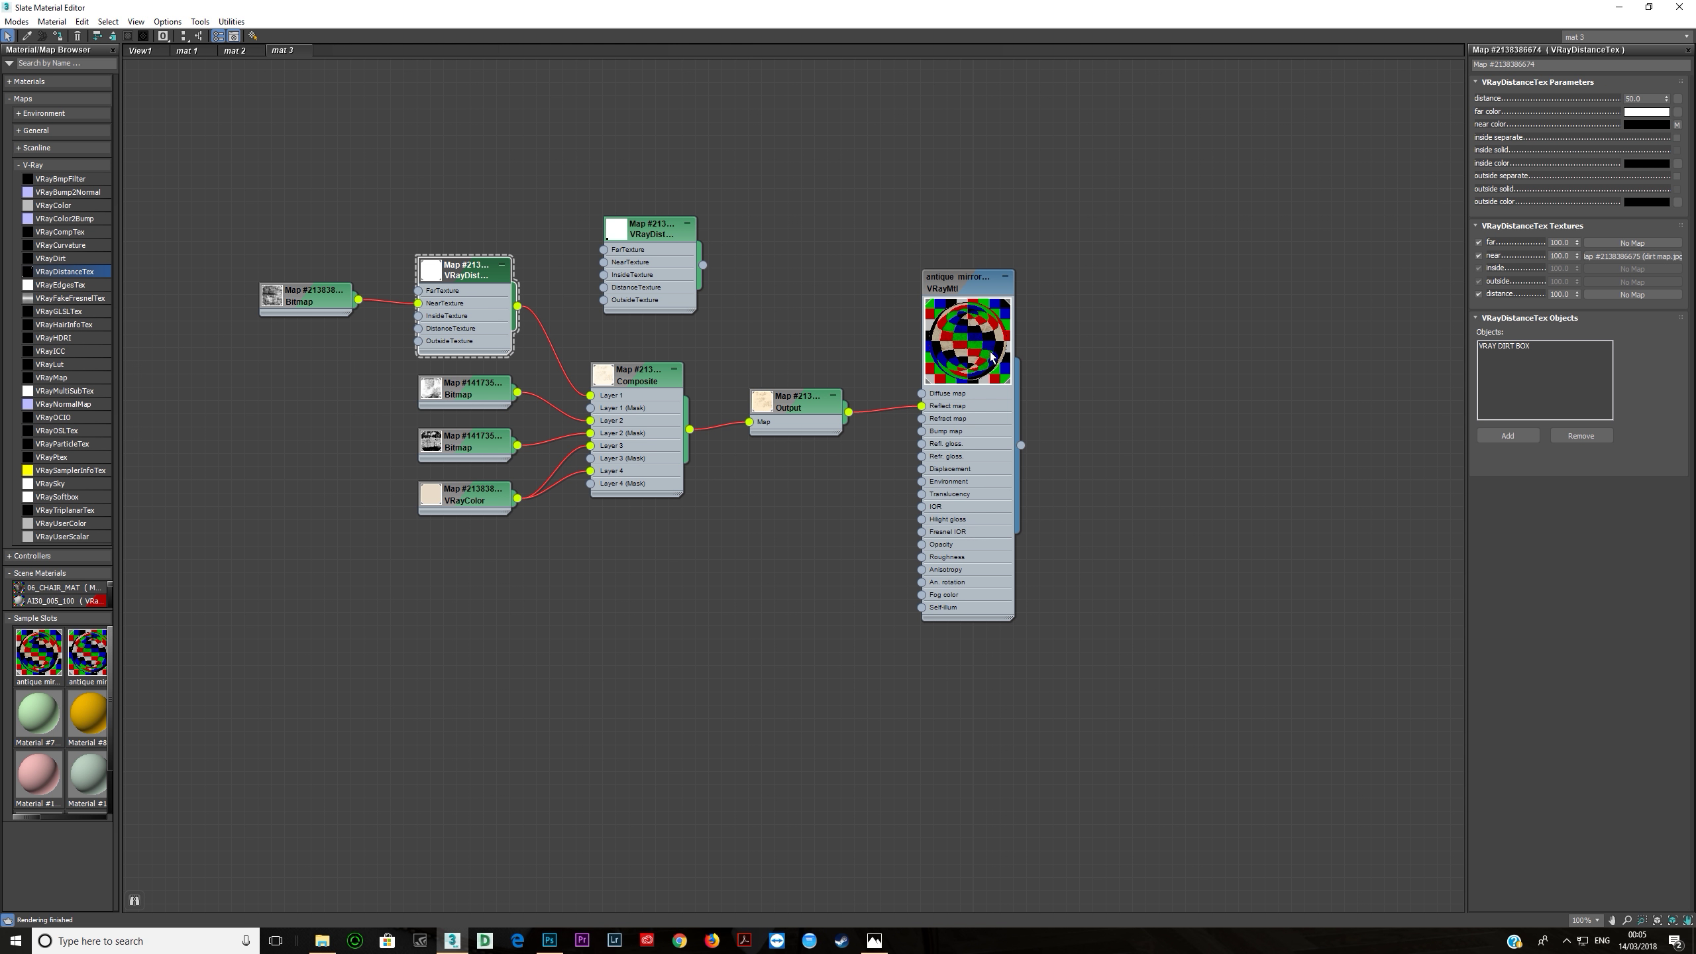
left_click(654, 276)
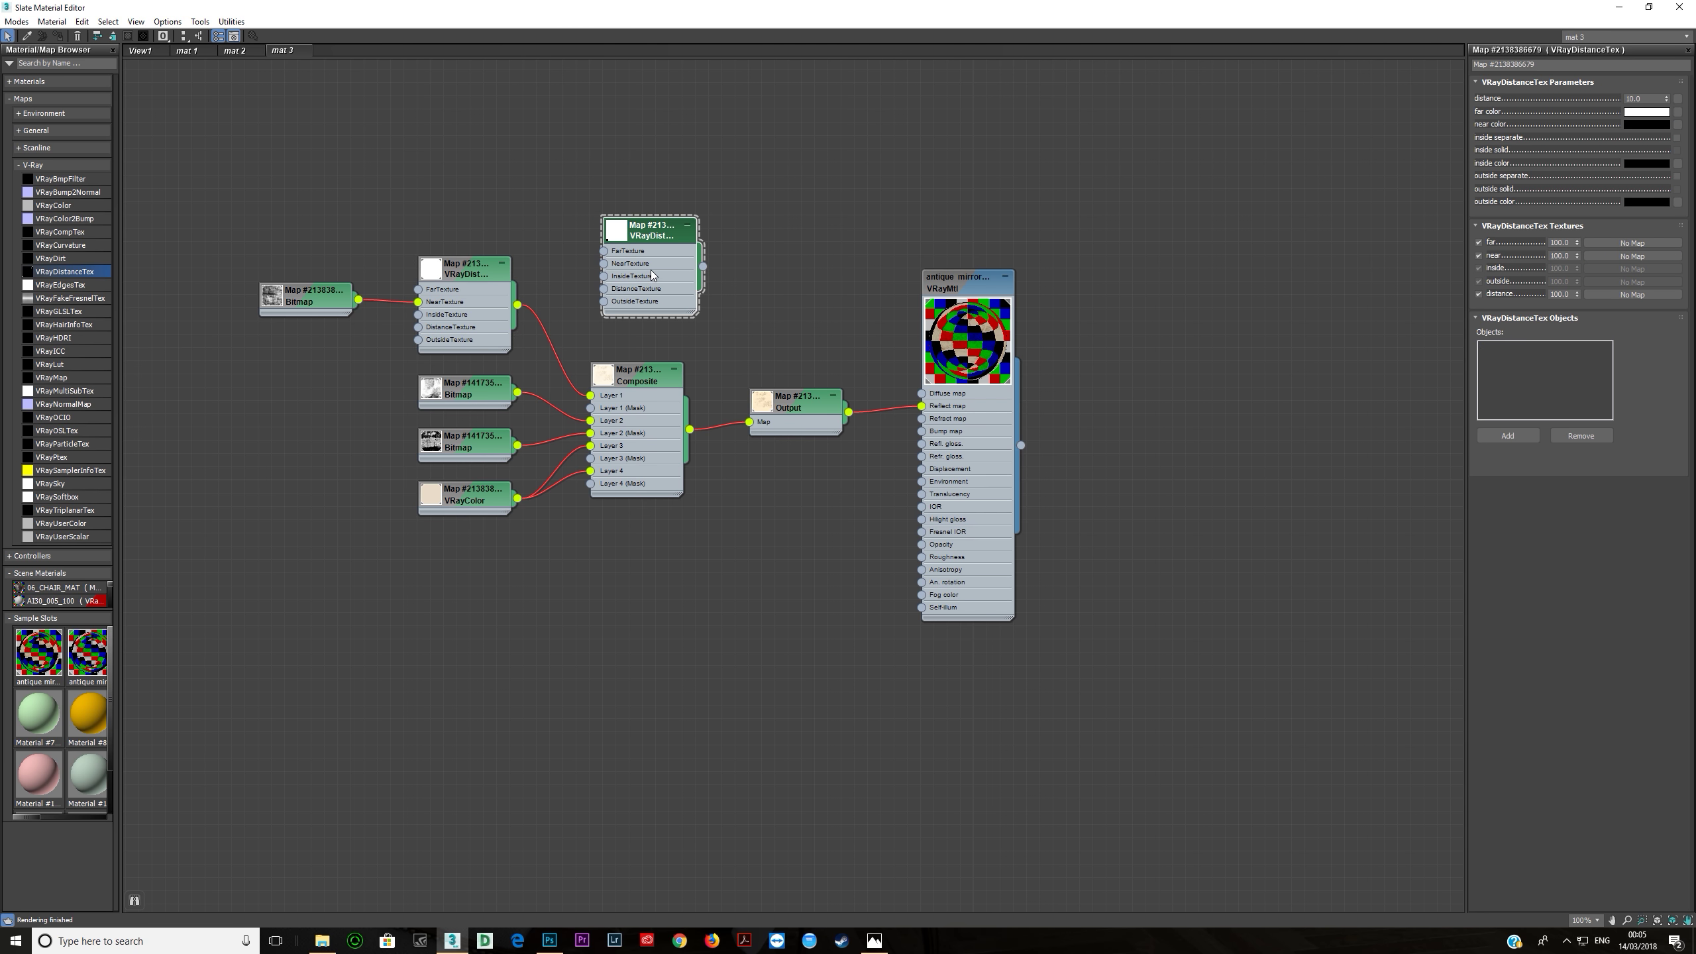
left_click(502, 296)
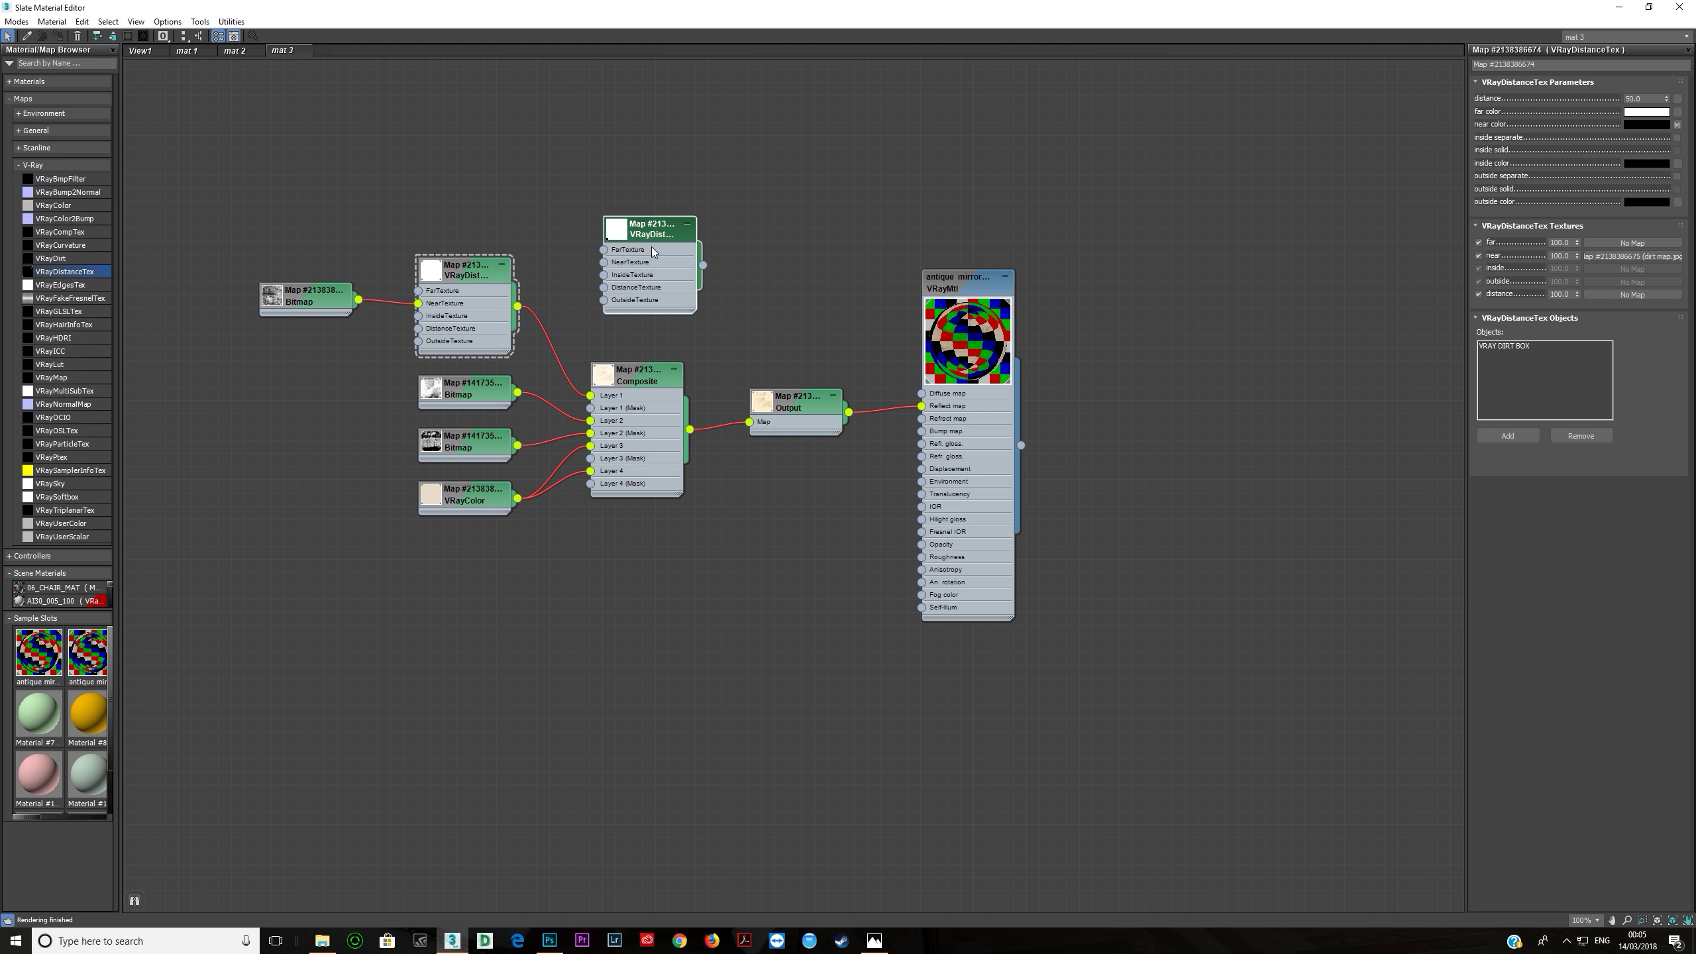
Step: Undo the addition of the spare VRayDistanceTex, highlight VRAY DIRT BOX in the remaining map's objects, and close the editor
key("ctrl+z")
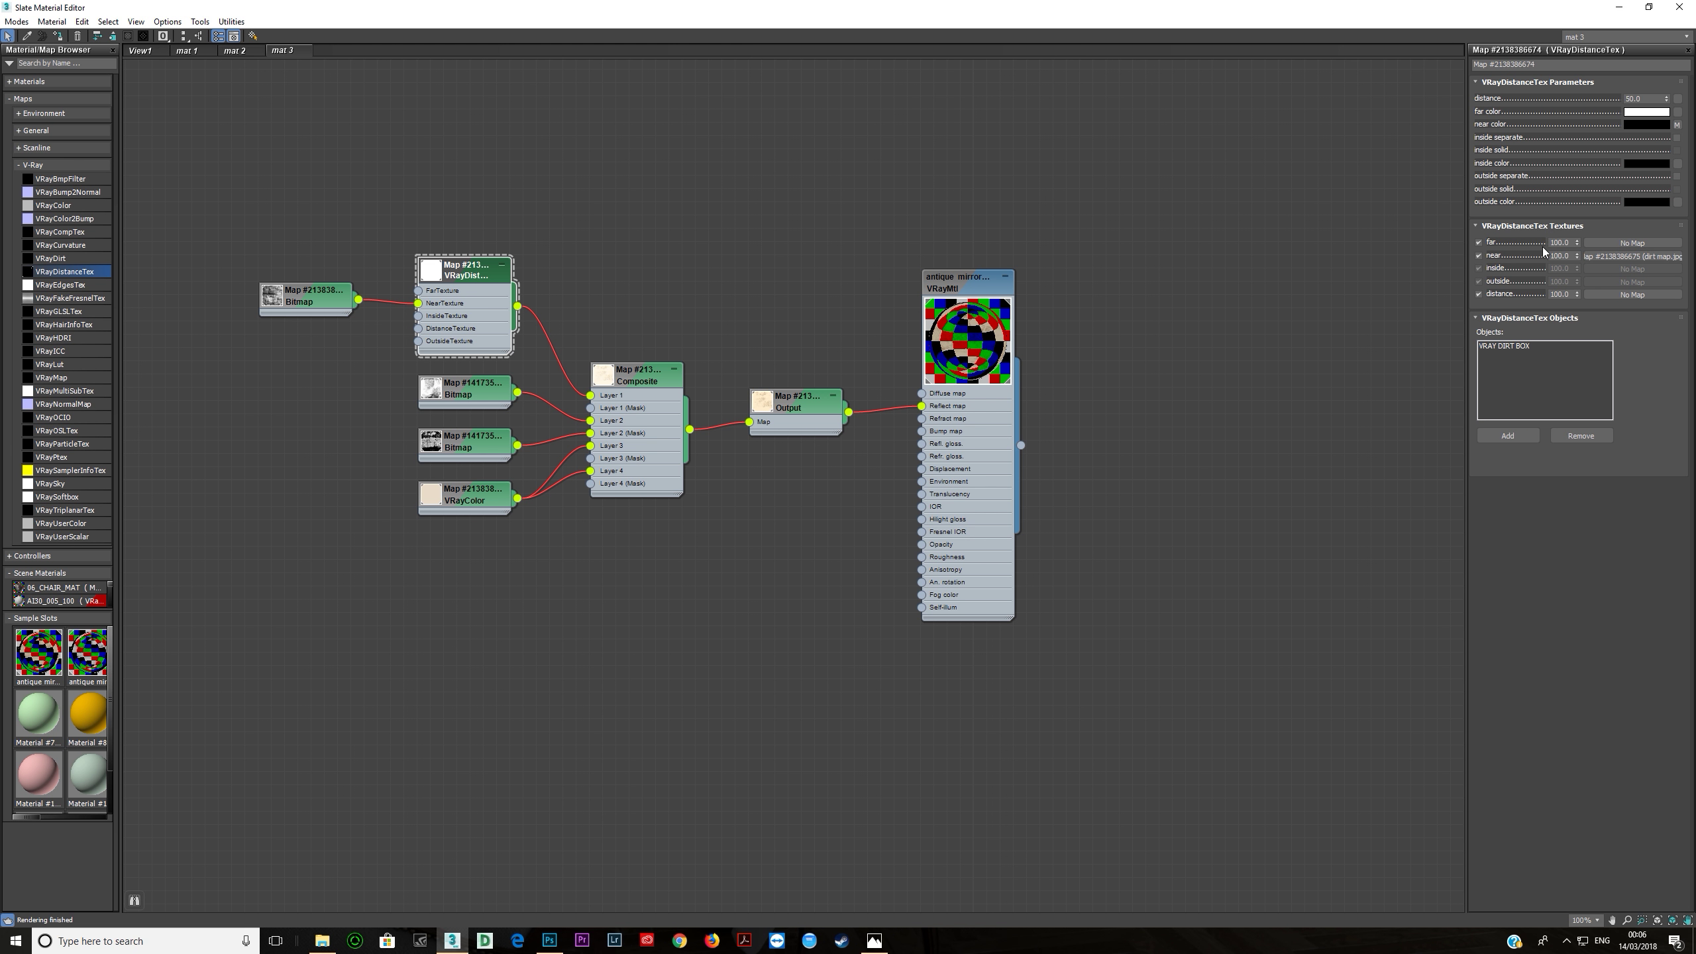
left_click(1536, 346)
left_click(1680, 6)
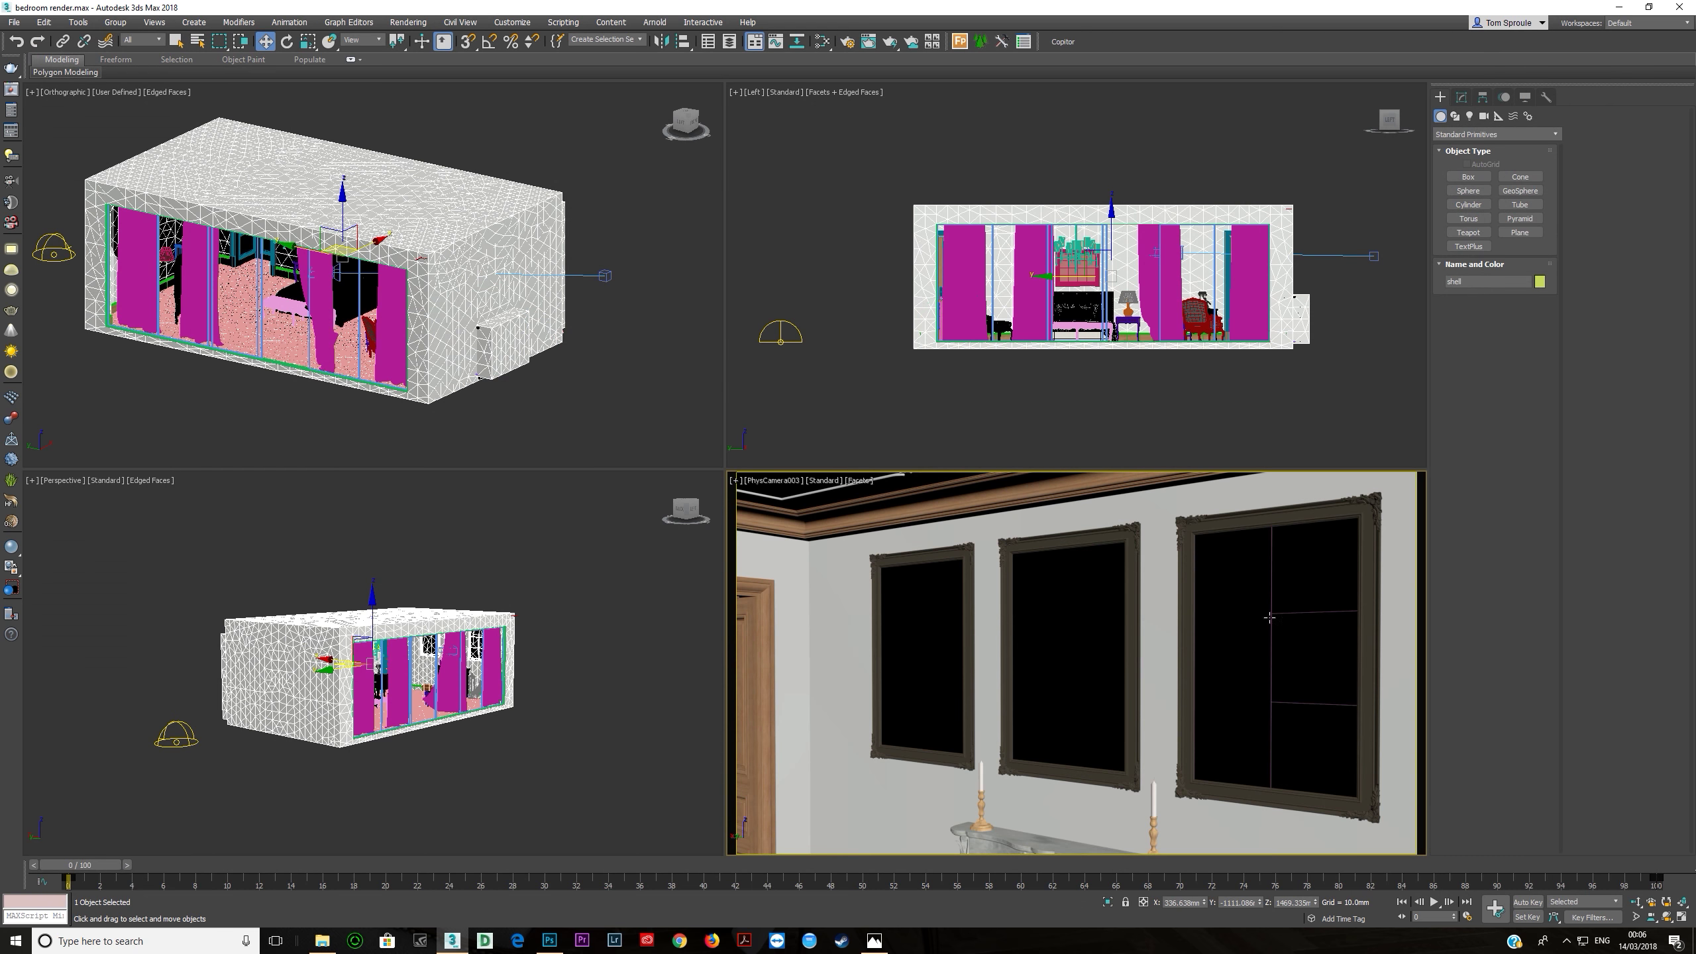
Step: Select the six-pane mirror in the camera view, show that view in wireframe, and isolate the mirror
left_click(1277, 620)
key("F3")
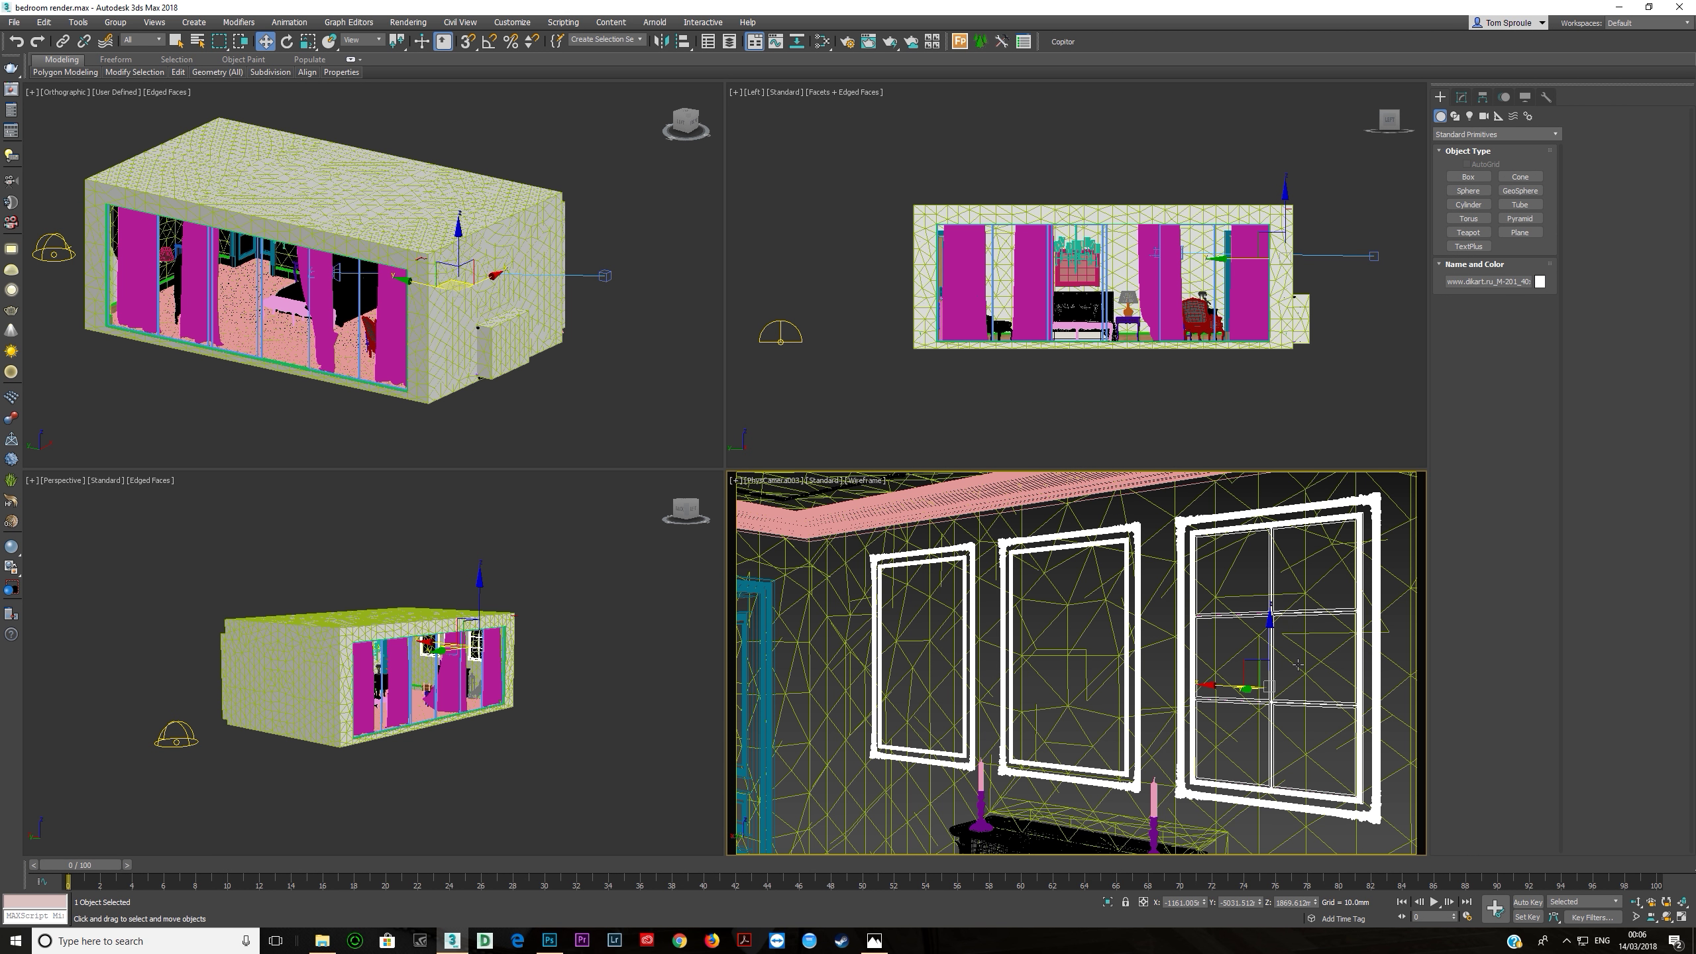
key("alt+q")
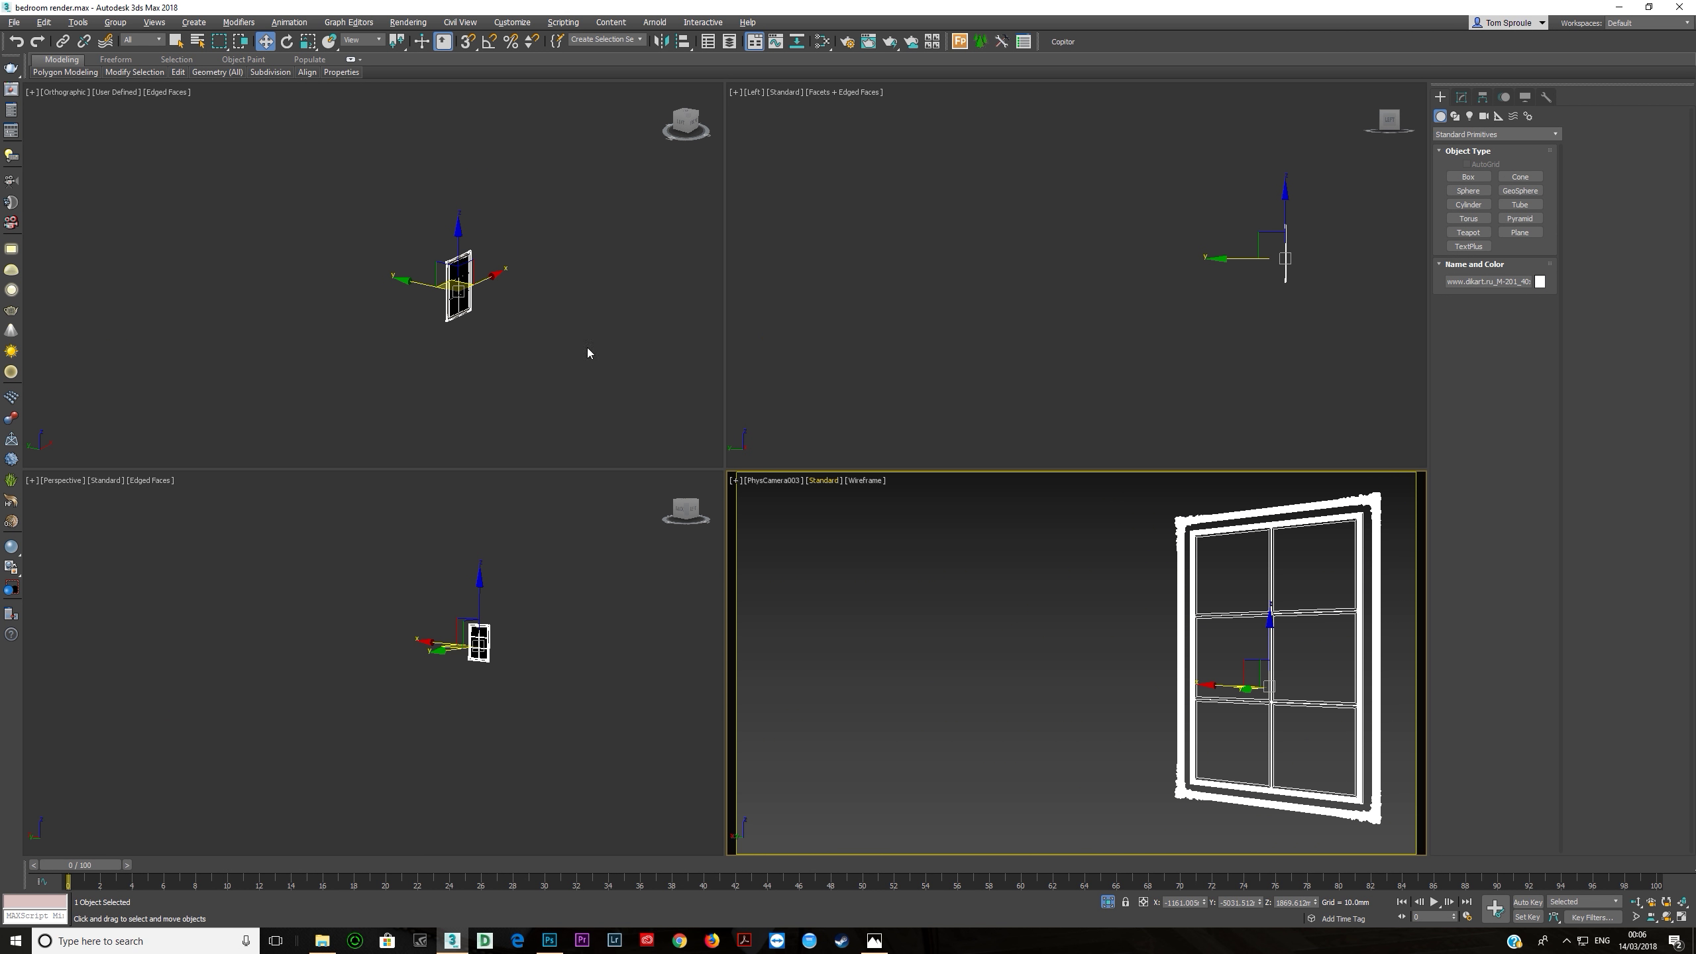
left_click(115, 22)
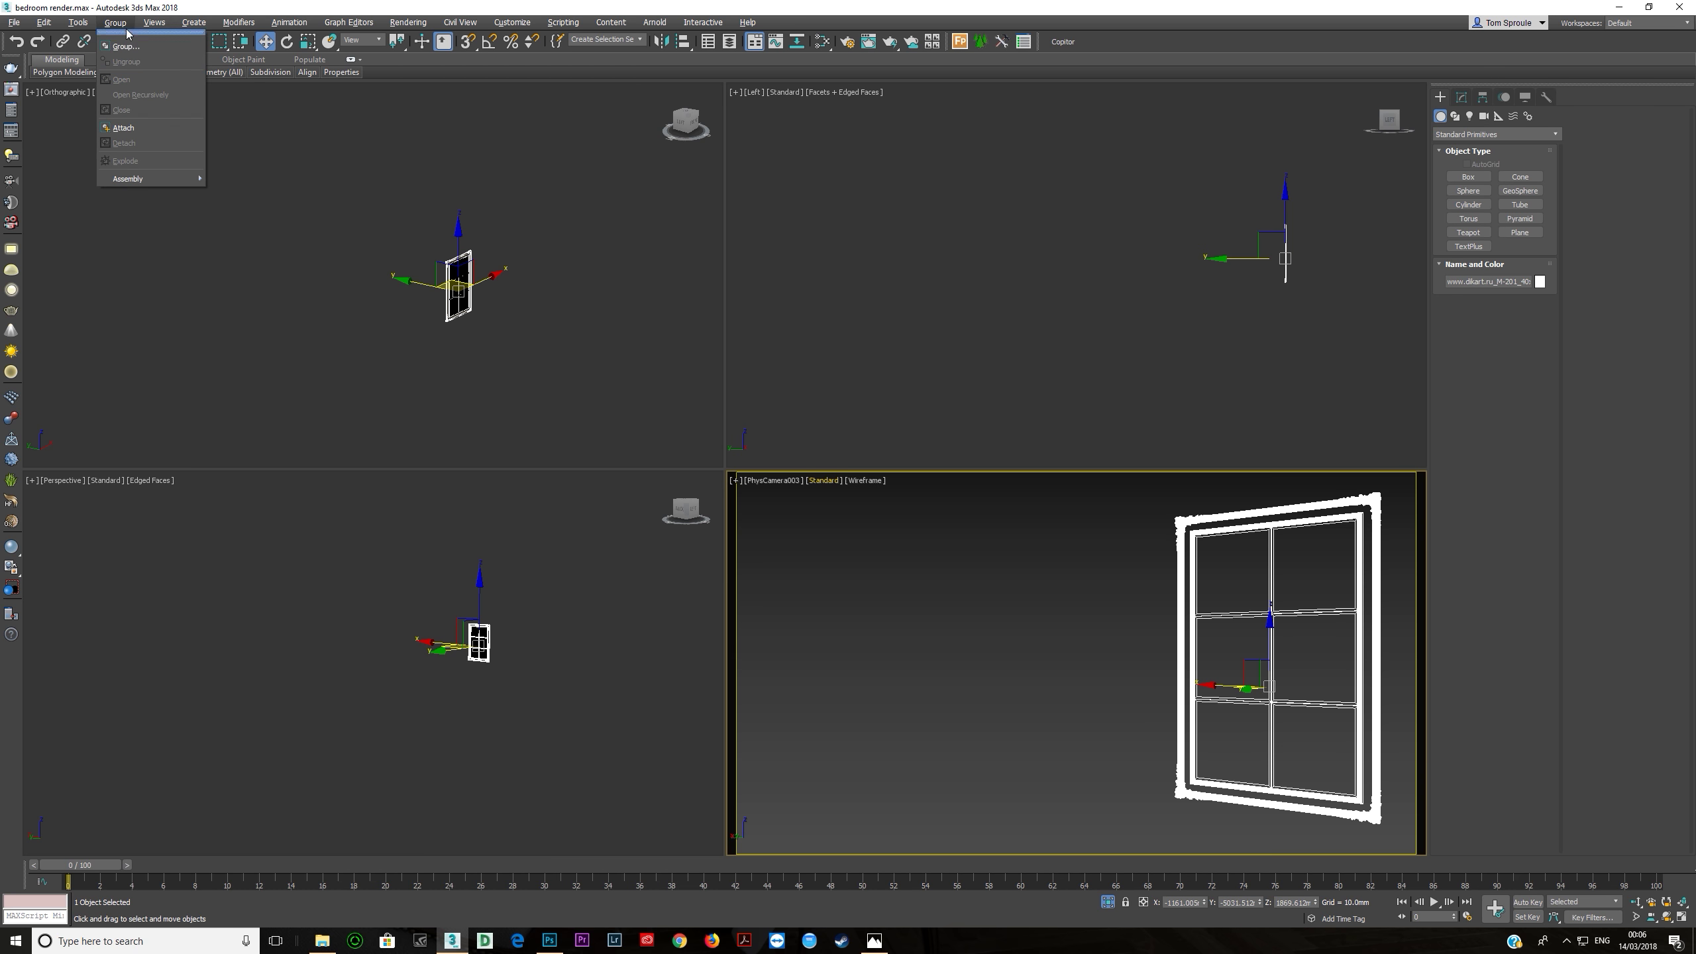
left_click(839, 375)
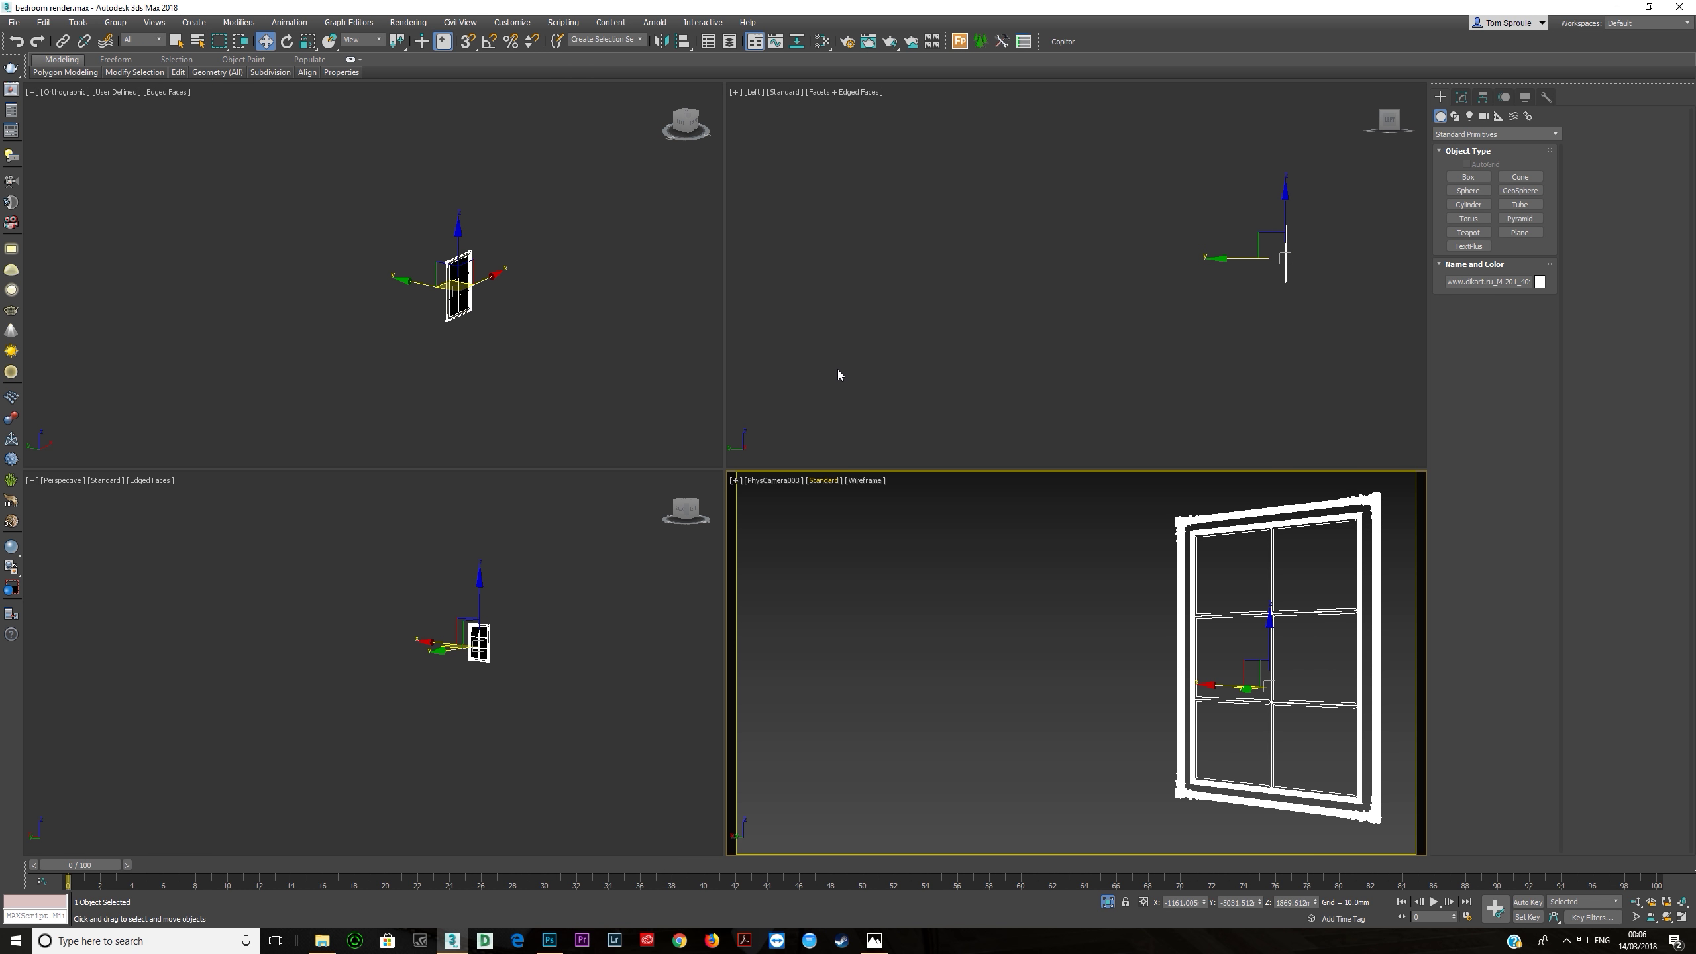
Step: Examine the mirror's separate glass panes by selecting them one after another at Element level of the Editable Poly
left_click(1460, 97)
left_click(1523, 289)
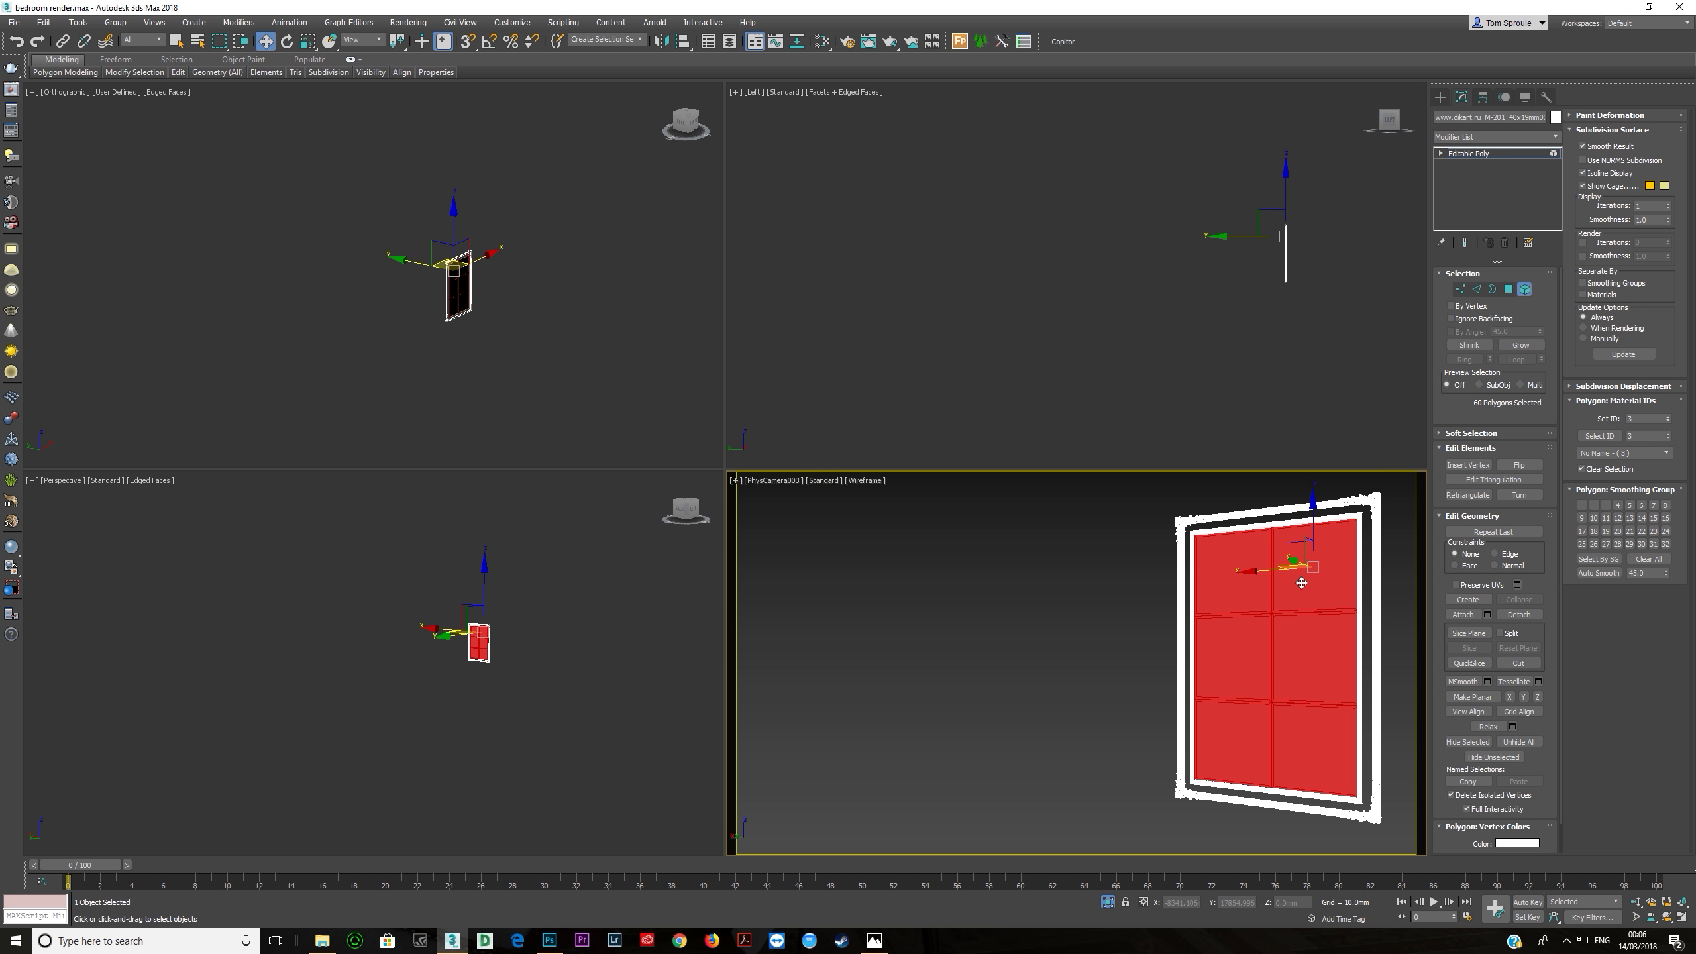
left_click(1278, 581)
left_click(1254, 581)
left_click(1256, 642)
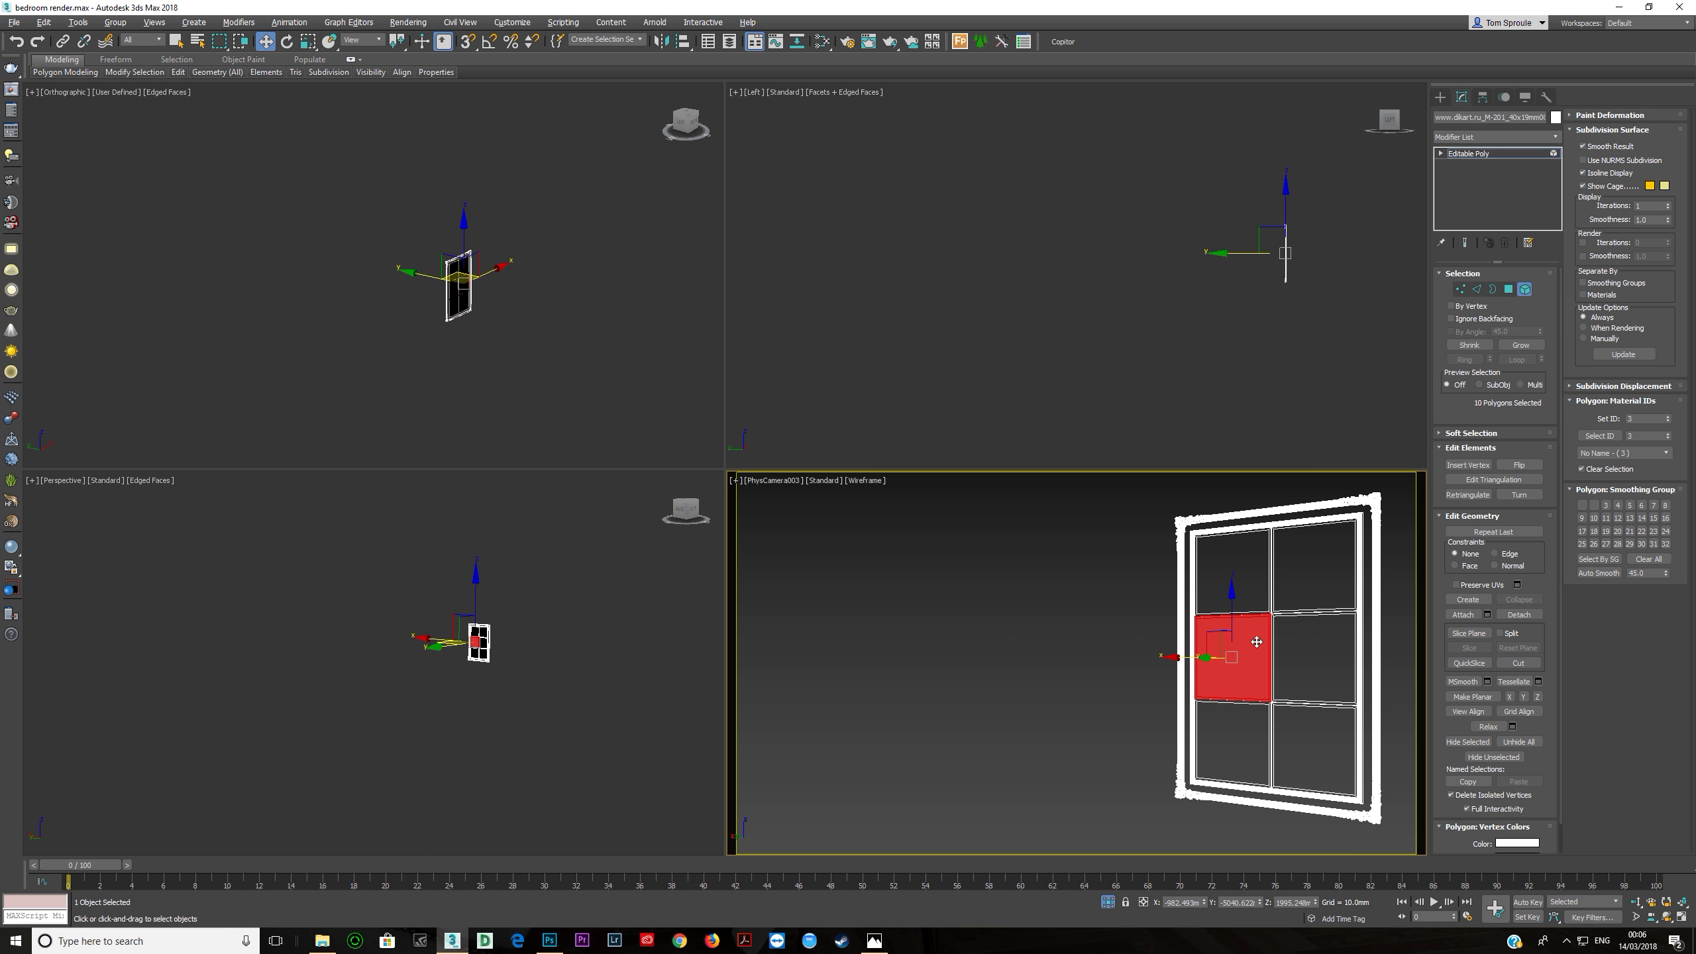
left_click(1319, 679)
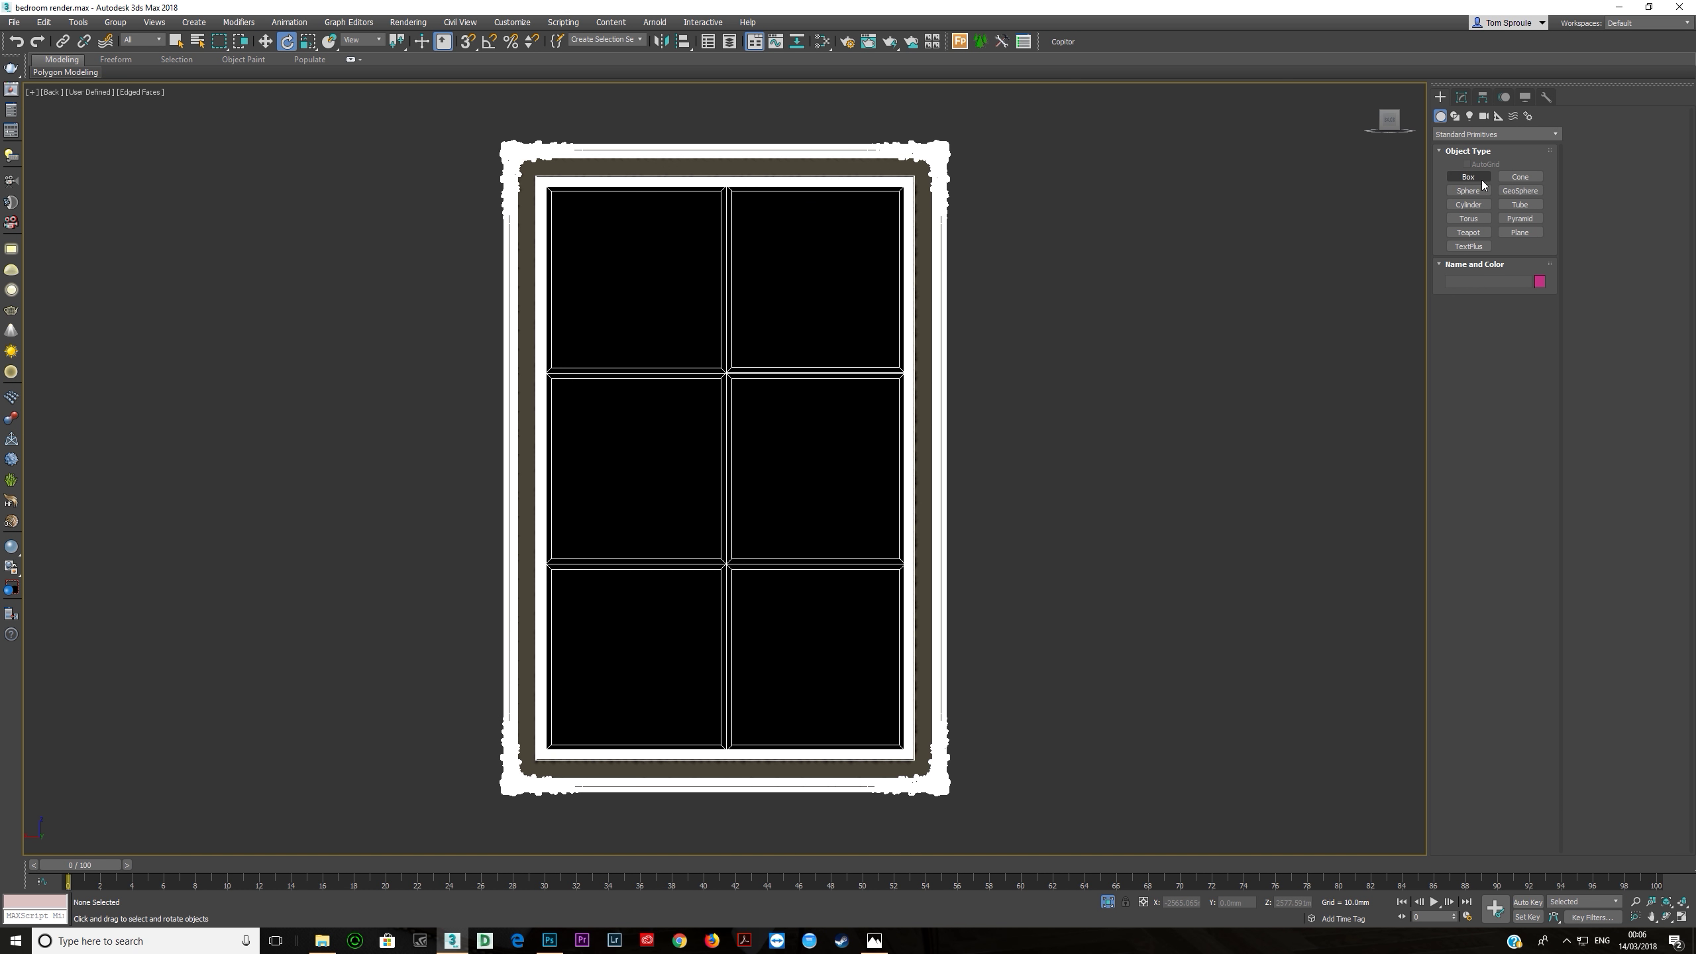
Step: Create a plane about 1193 mm long and 776 mm wide beside the mirror in the back view
left_click(1518, 234)
scroll(935, 254, "down", 4)
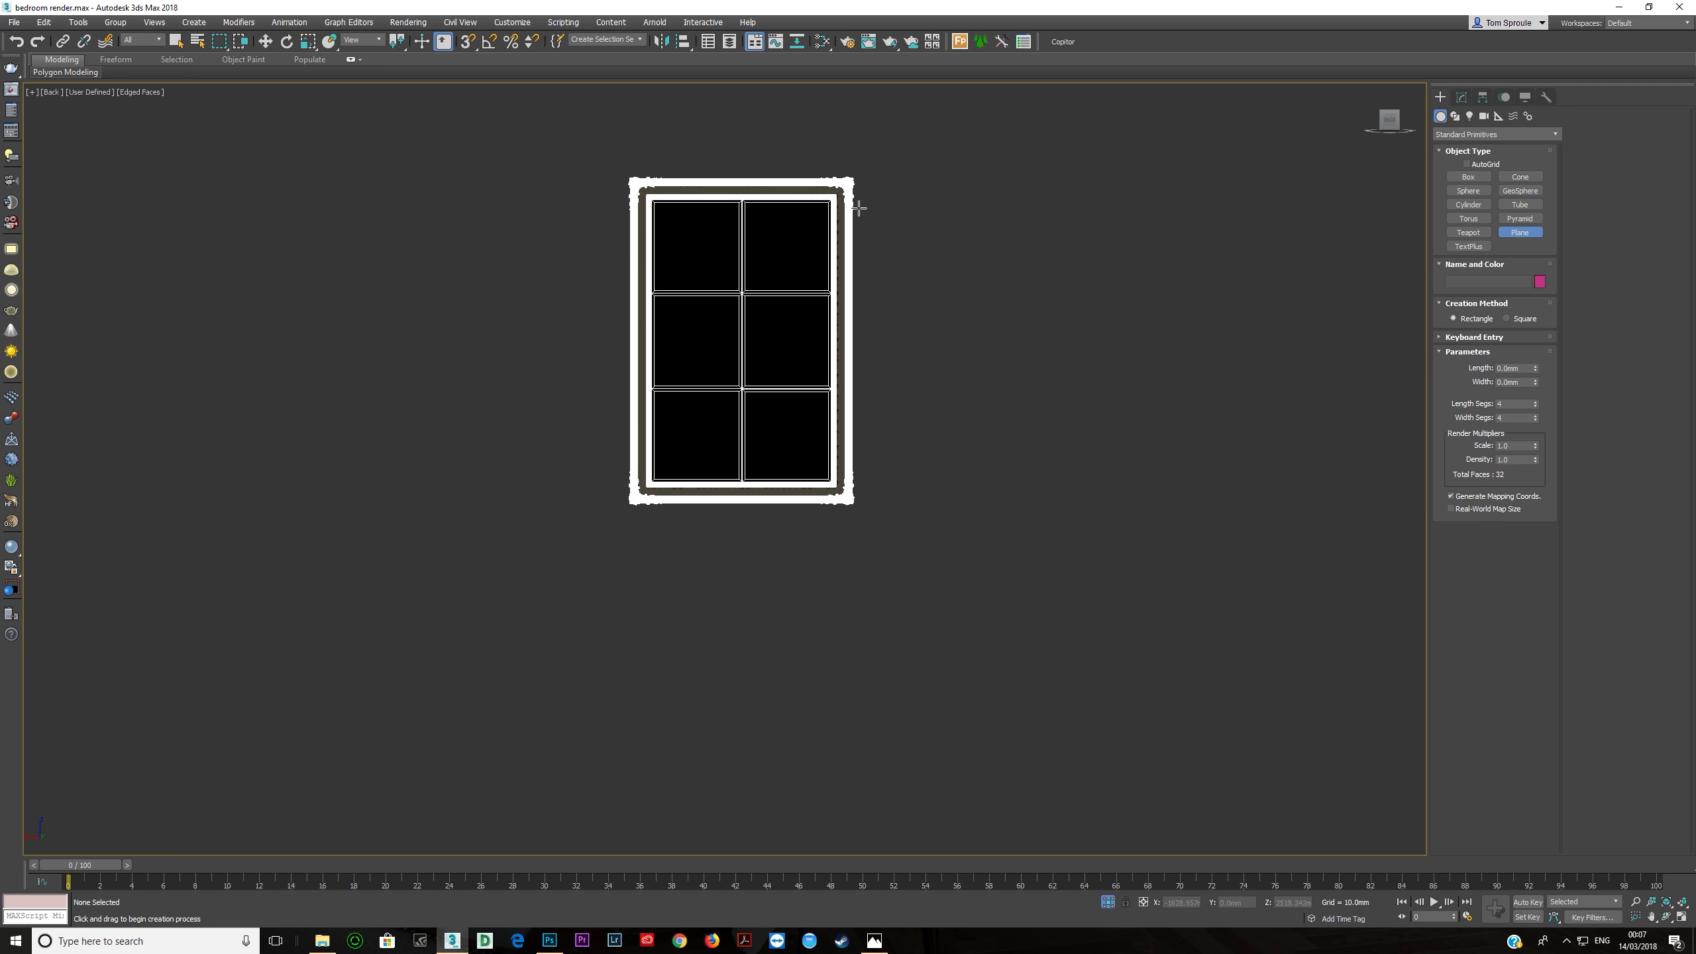
left_click_drag(887, 193, 1078, 488)
scroll(944, 236, "up", 2)
Step: Set the new plane's length segments to 3 and width segments to 2
left_click(1516, 404)
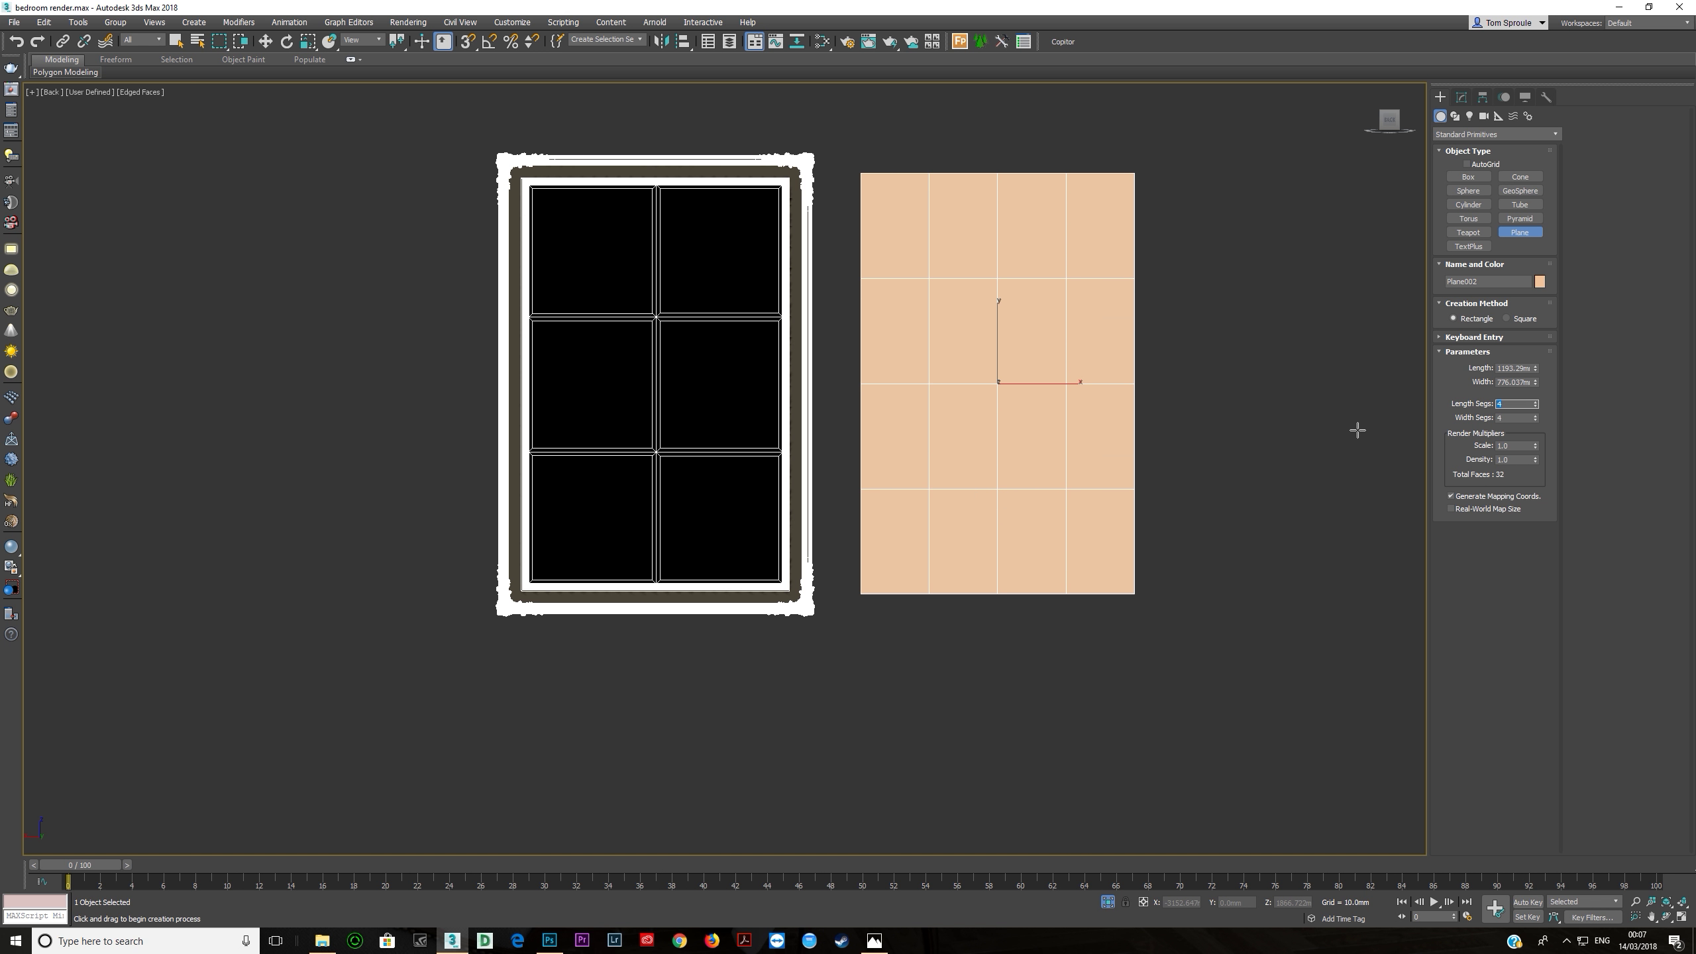
type("3")
key("Tab")
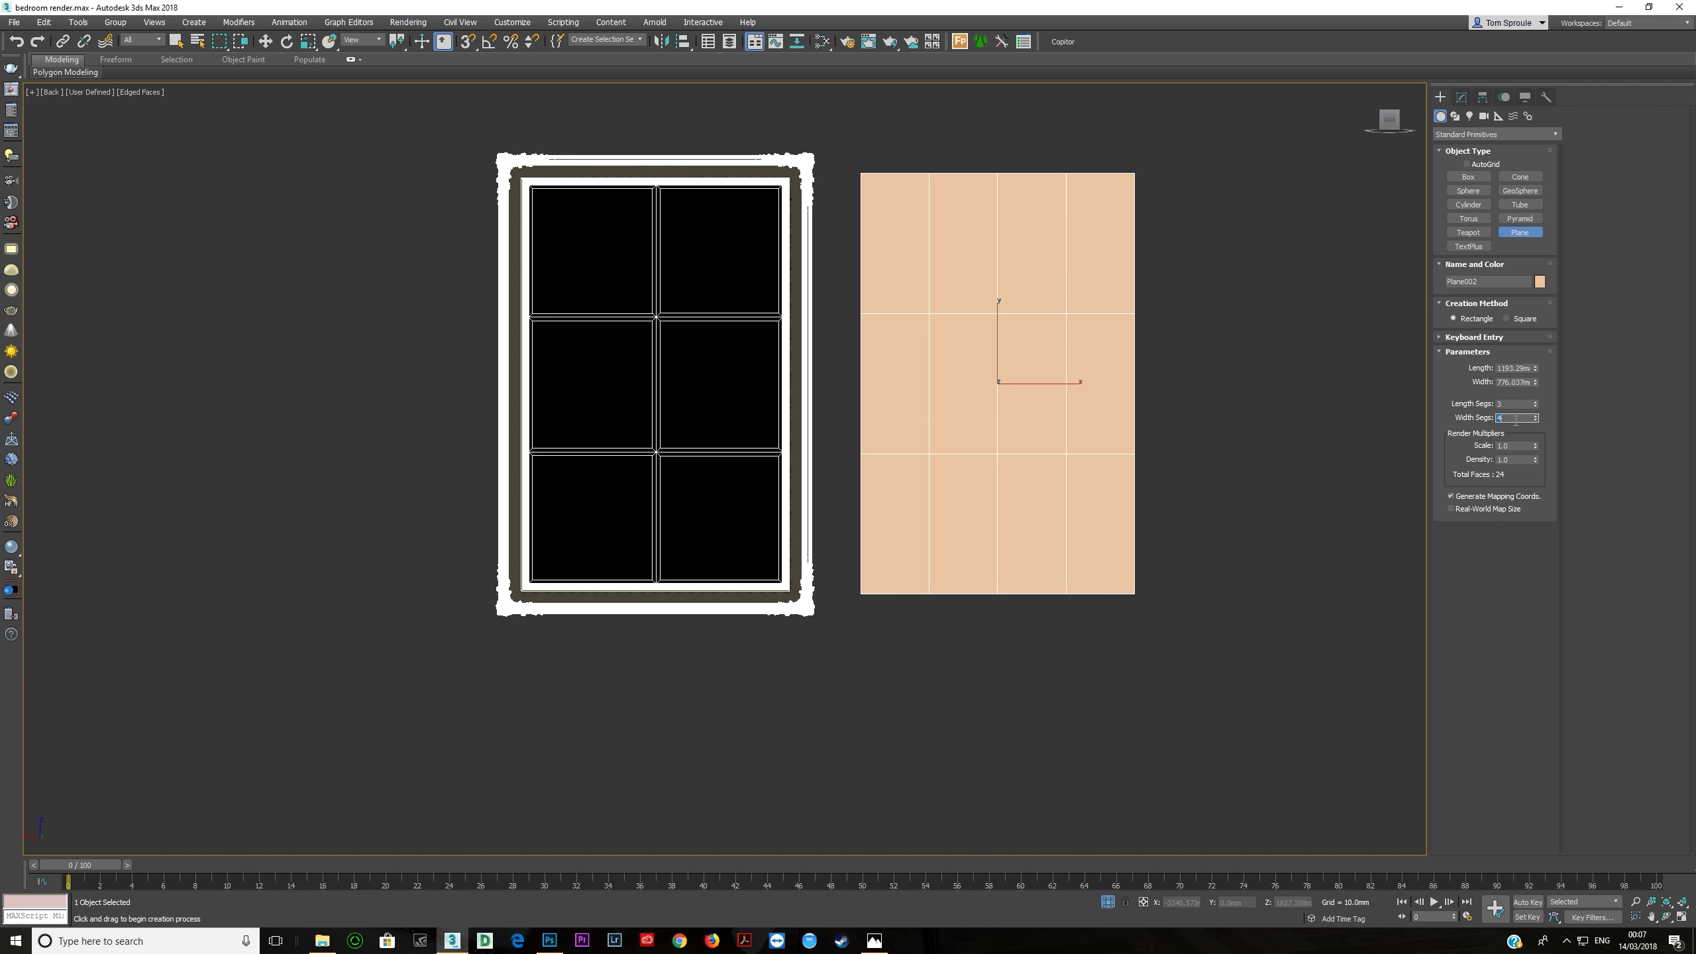
type("2")
key("Tab")
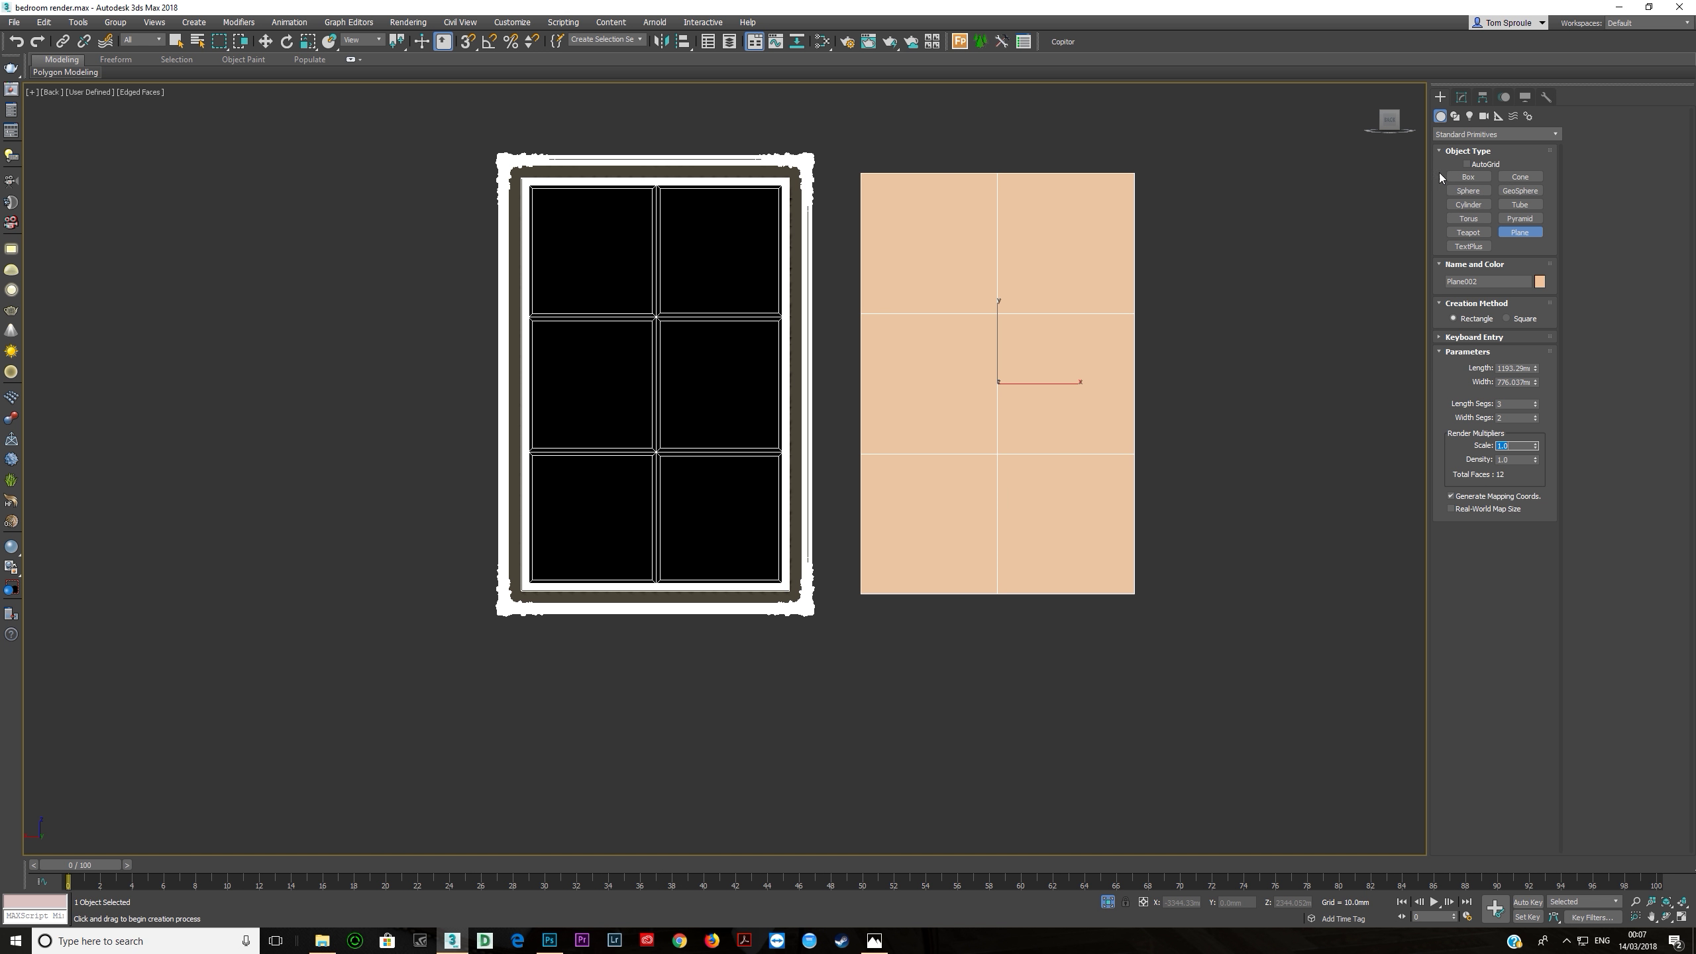
Step: Convert the segmented plane to an Editable Poly and select all six of its polygons
left_click(1462, 96)
key("e")
right_click(1332, 260)
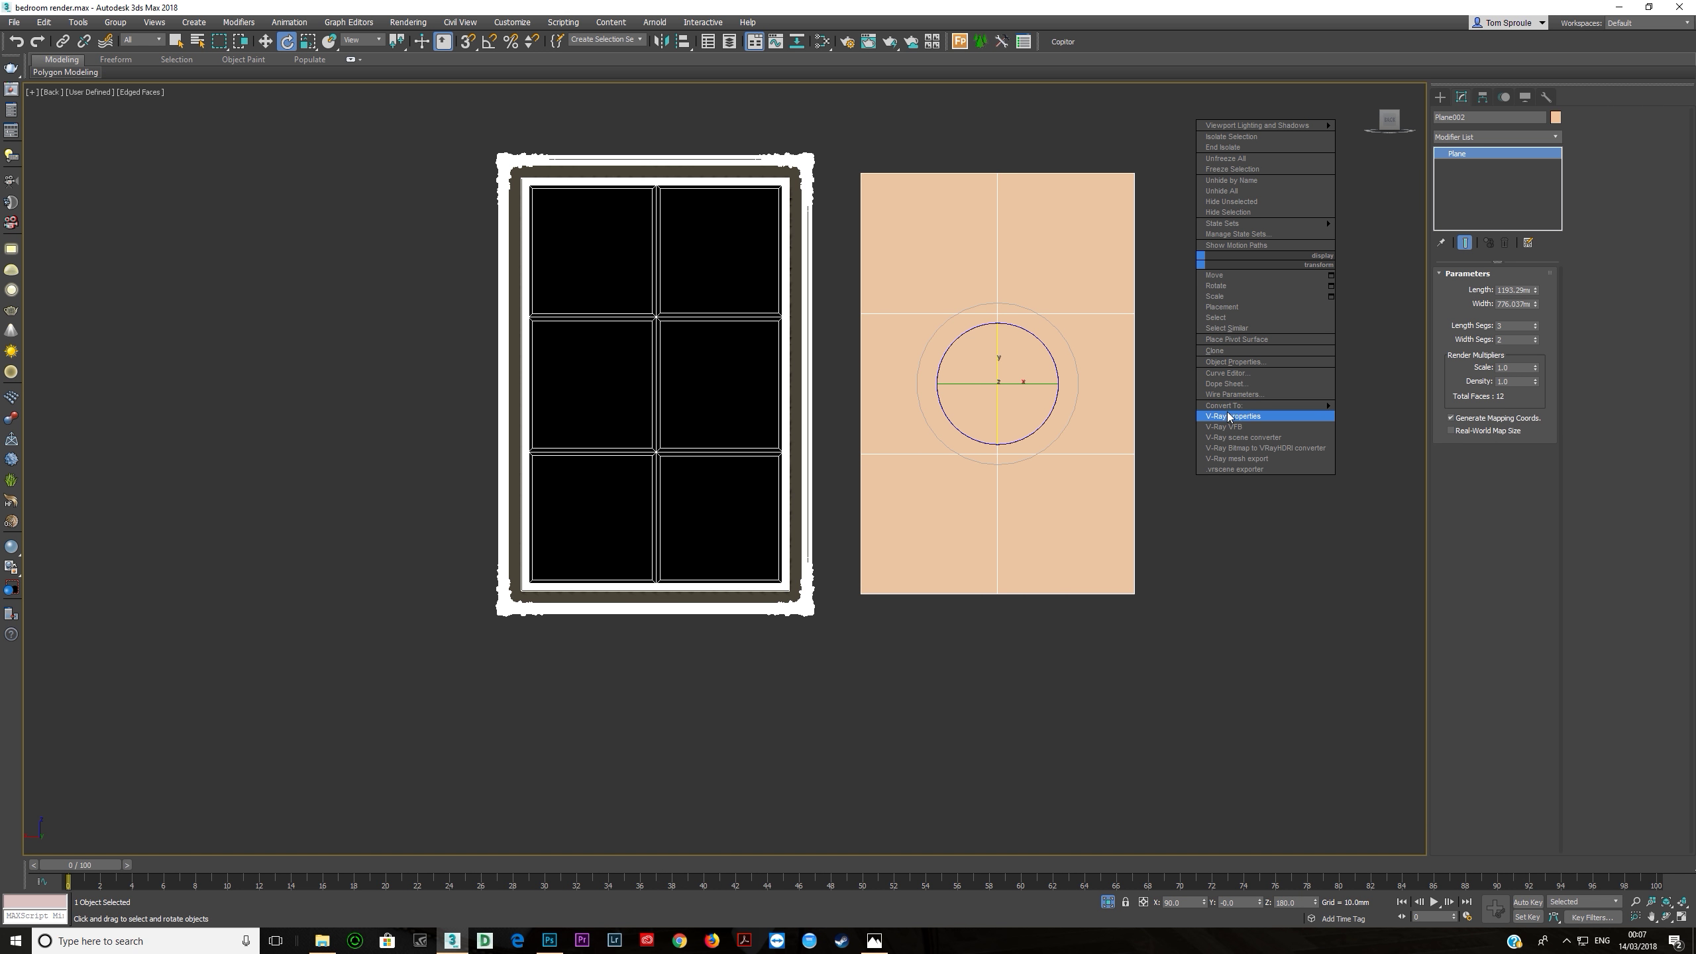
mouse_move(1232, 409)
left_click(1381, 416)
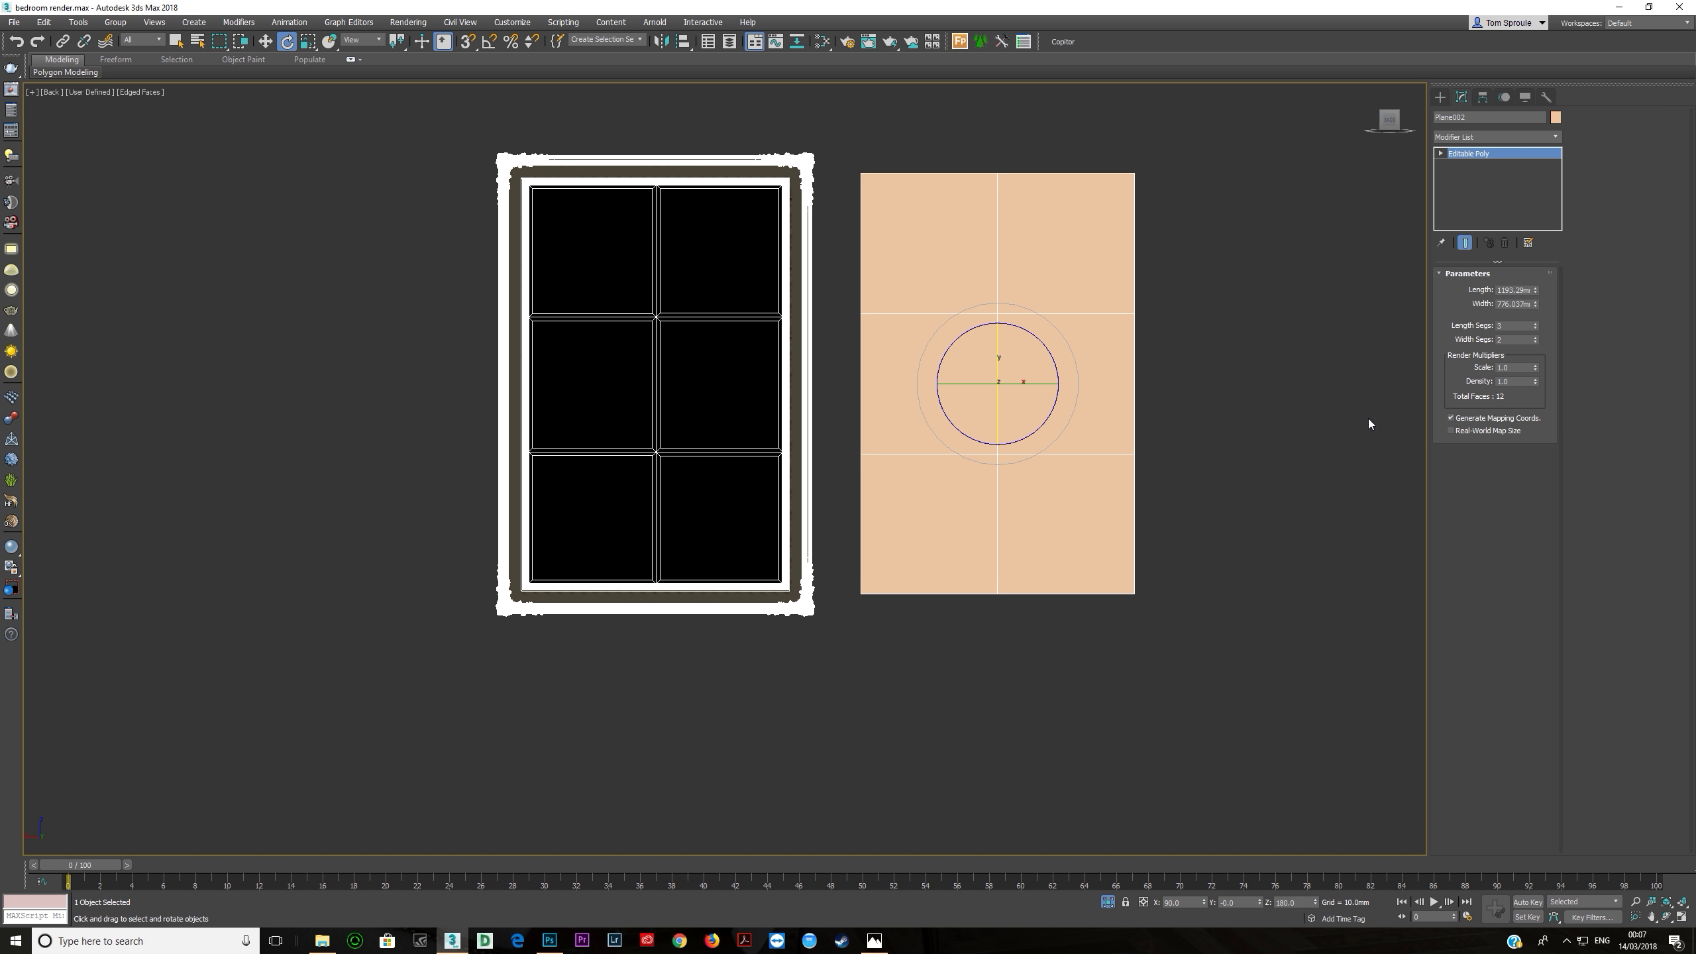
left_click(1508, 289)
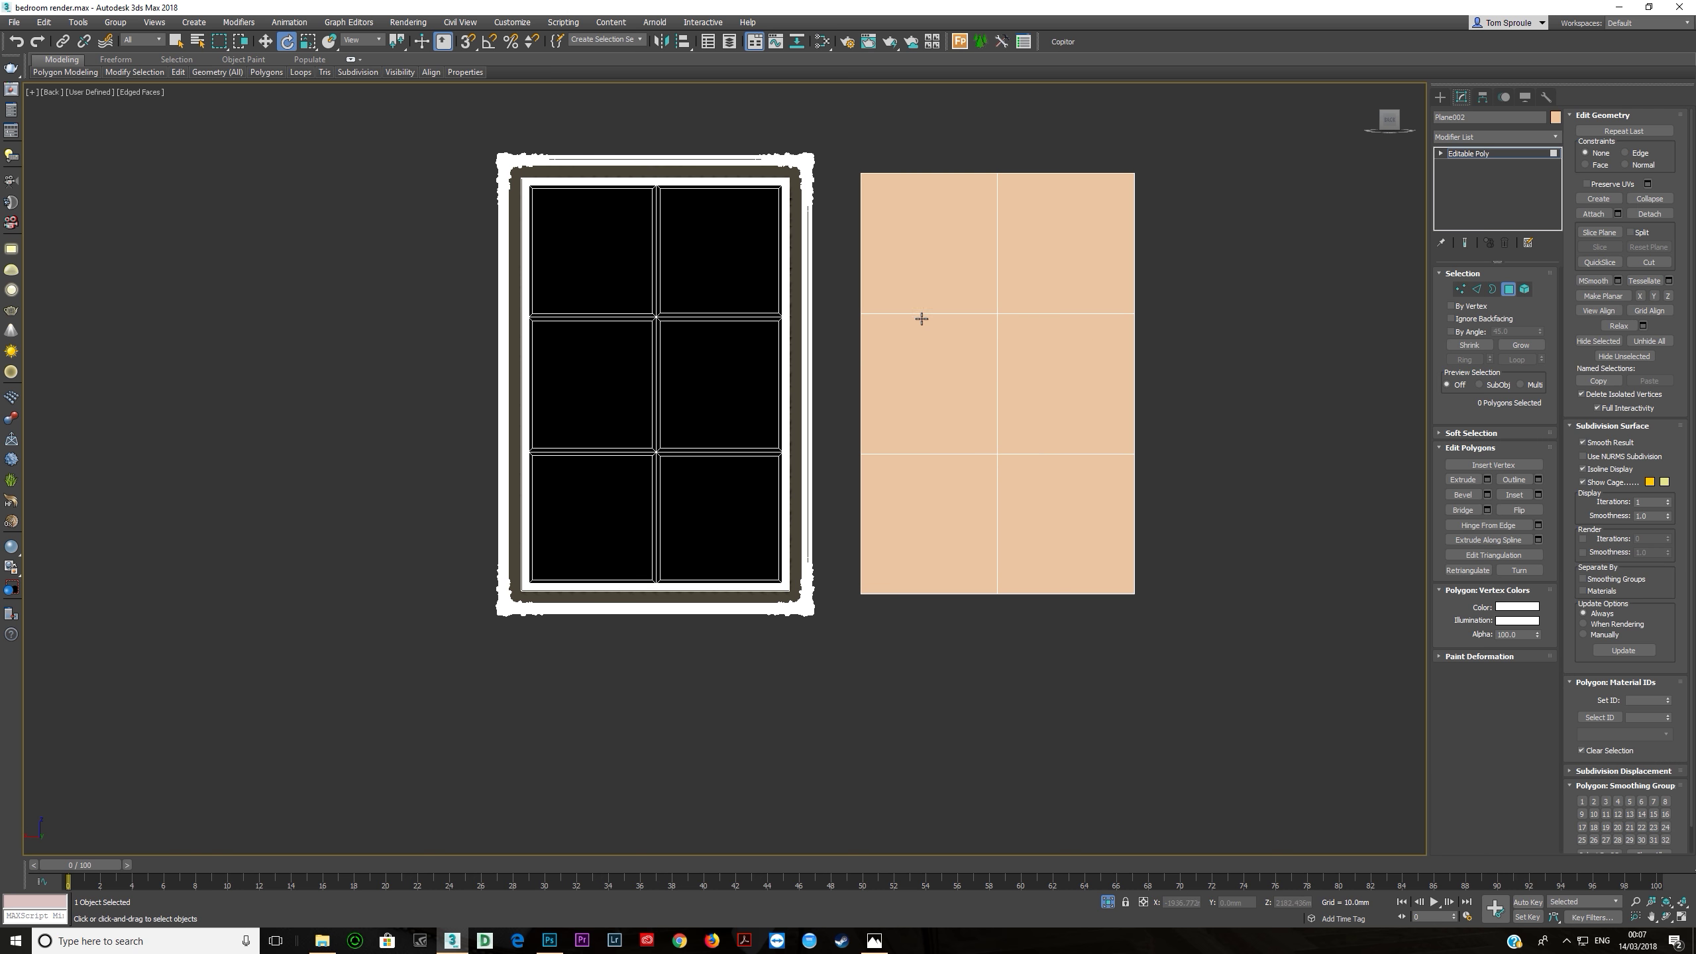
key("ctrl+a")
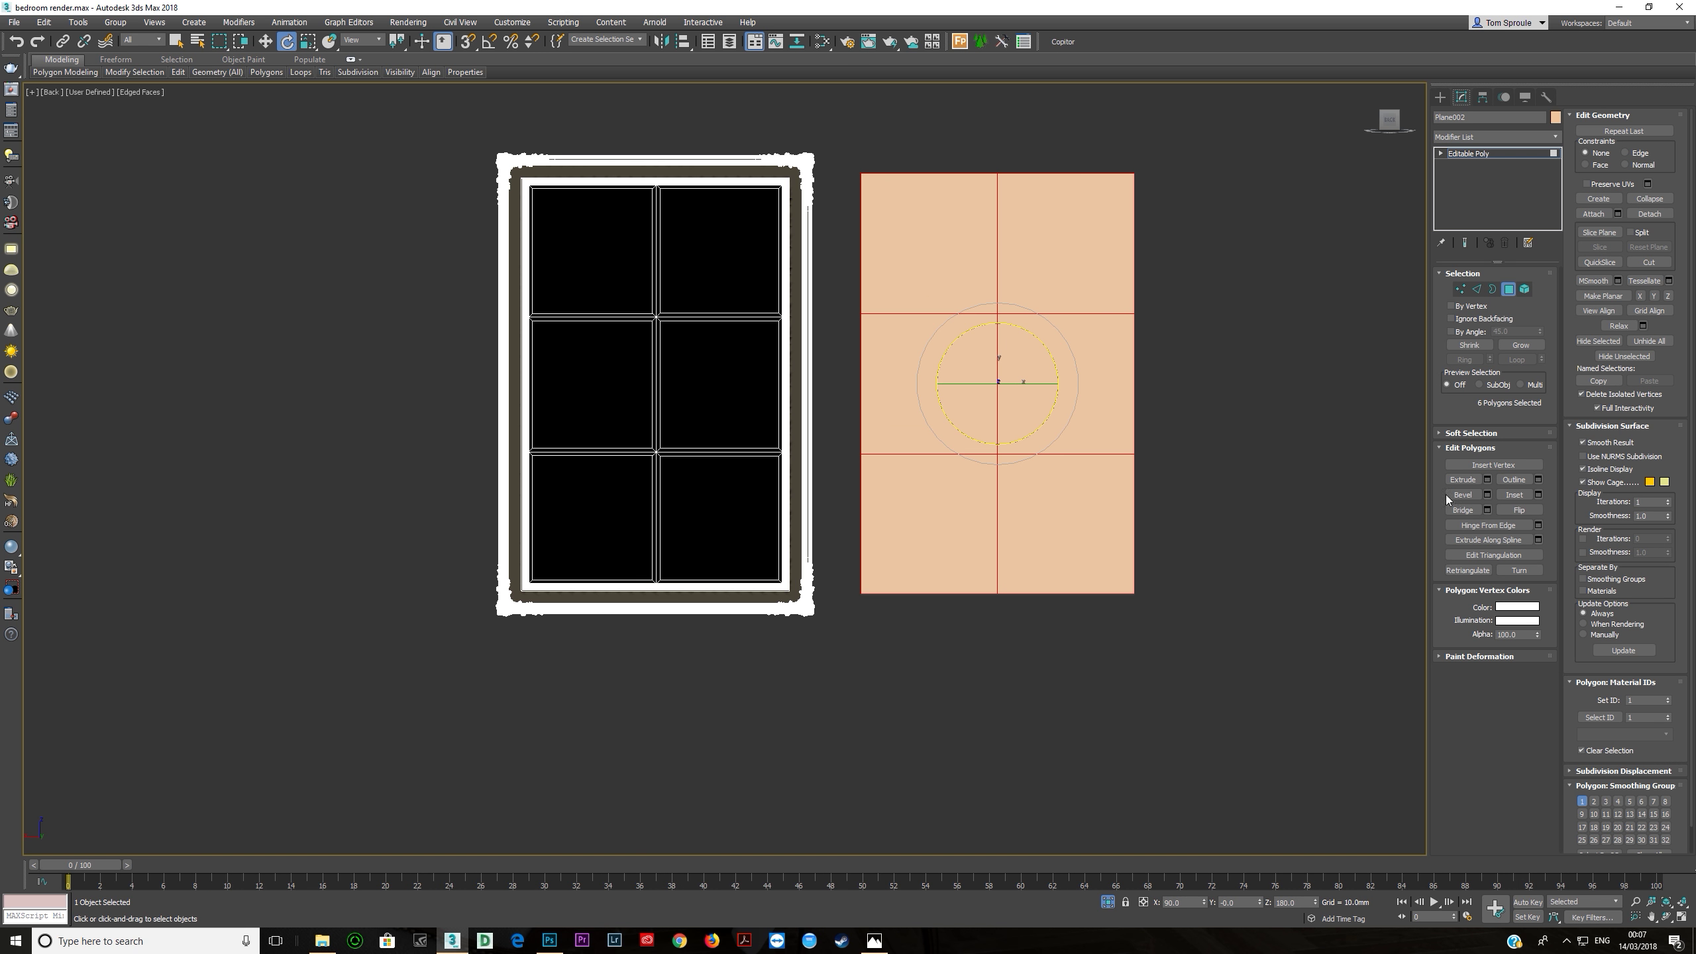
Step: Start a Bevel on the six selected polygons and set its type to By Polygon
left_click(1487, 495)
middle_click_drag(938, 470, 992, 481, "alt")
scroll(939, 444, "up", 5)
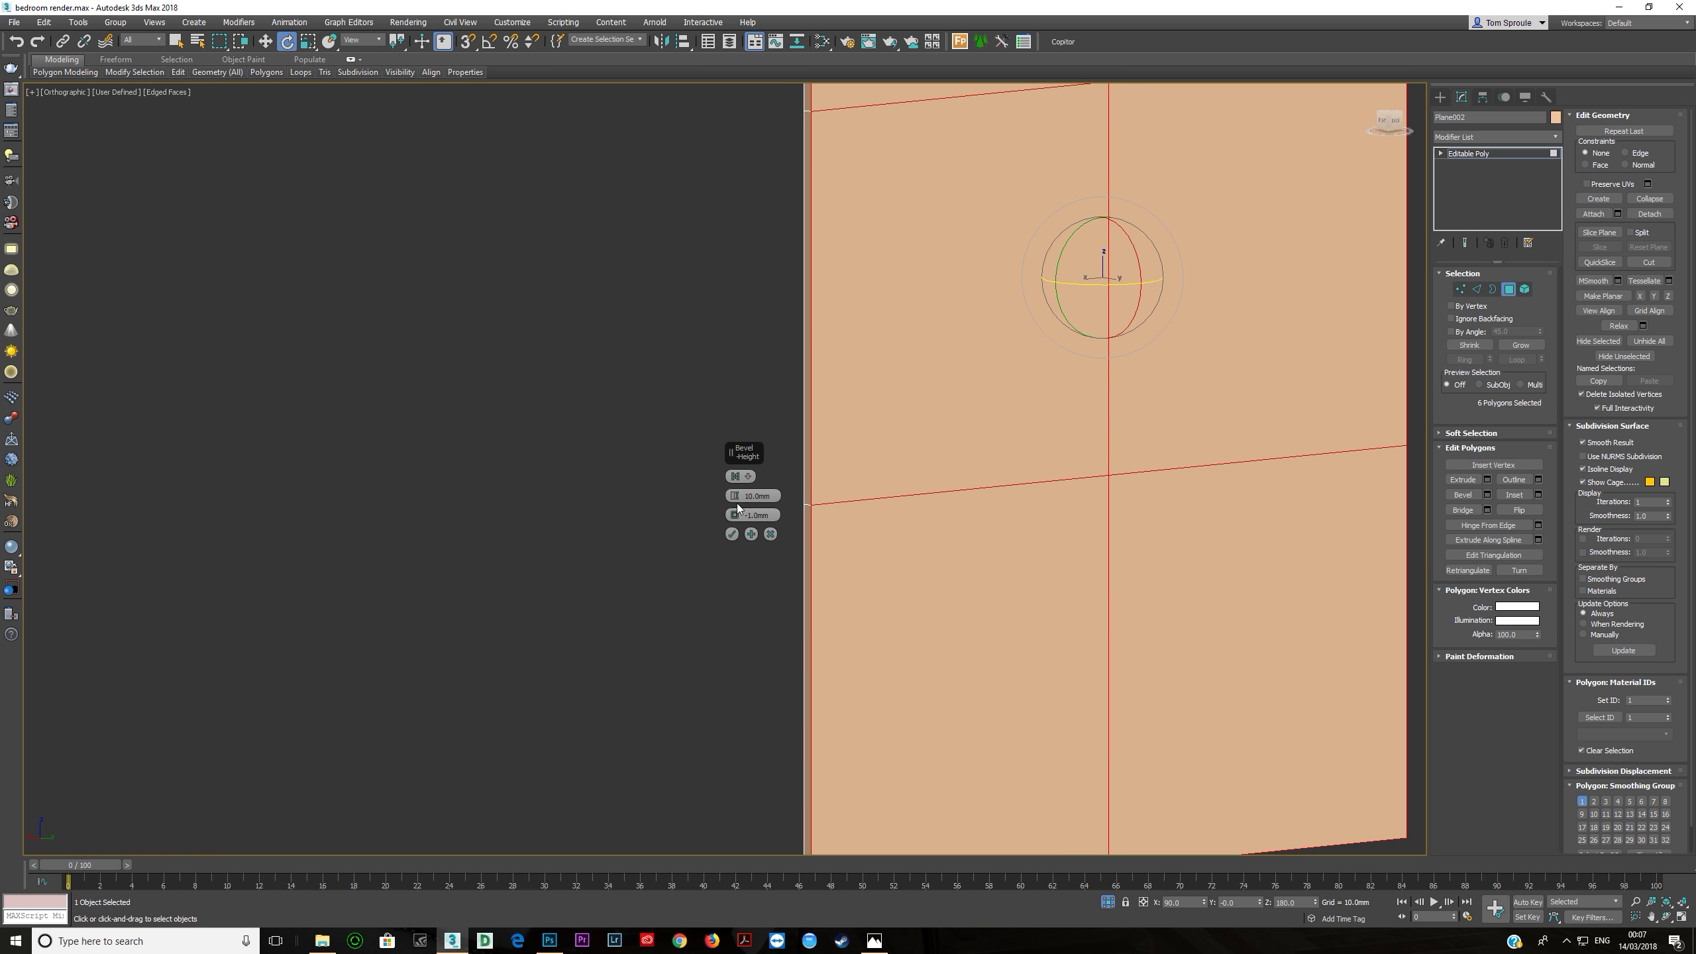
mouse_move(736, 498)
left_mouse_down()
mouse_move(751, 355)
mouse_move(736, 547)
mouse_move(743, 481)
left_mouse_up()
scroll(736, 507, "down", 3)
left_click(750, 477)
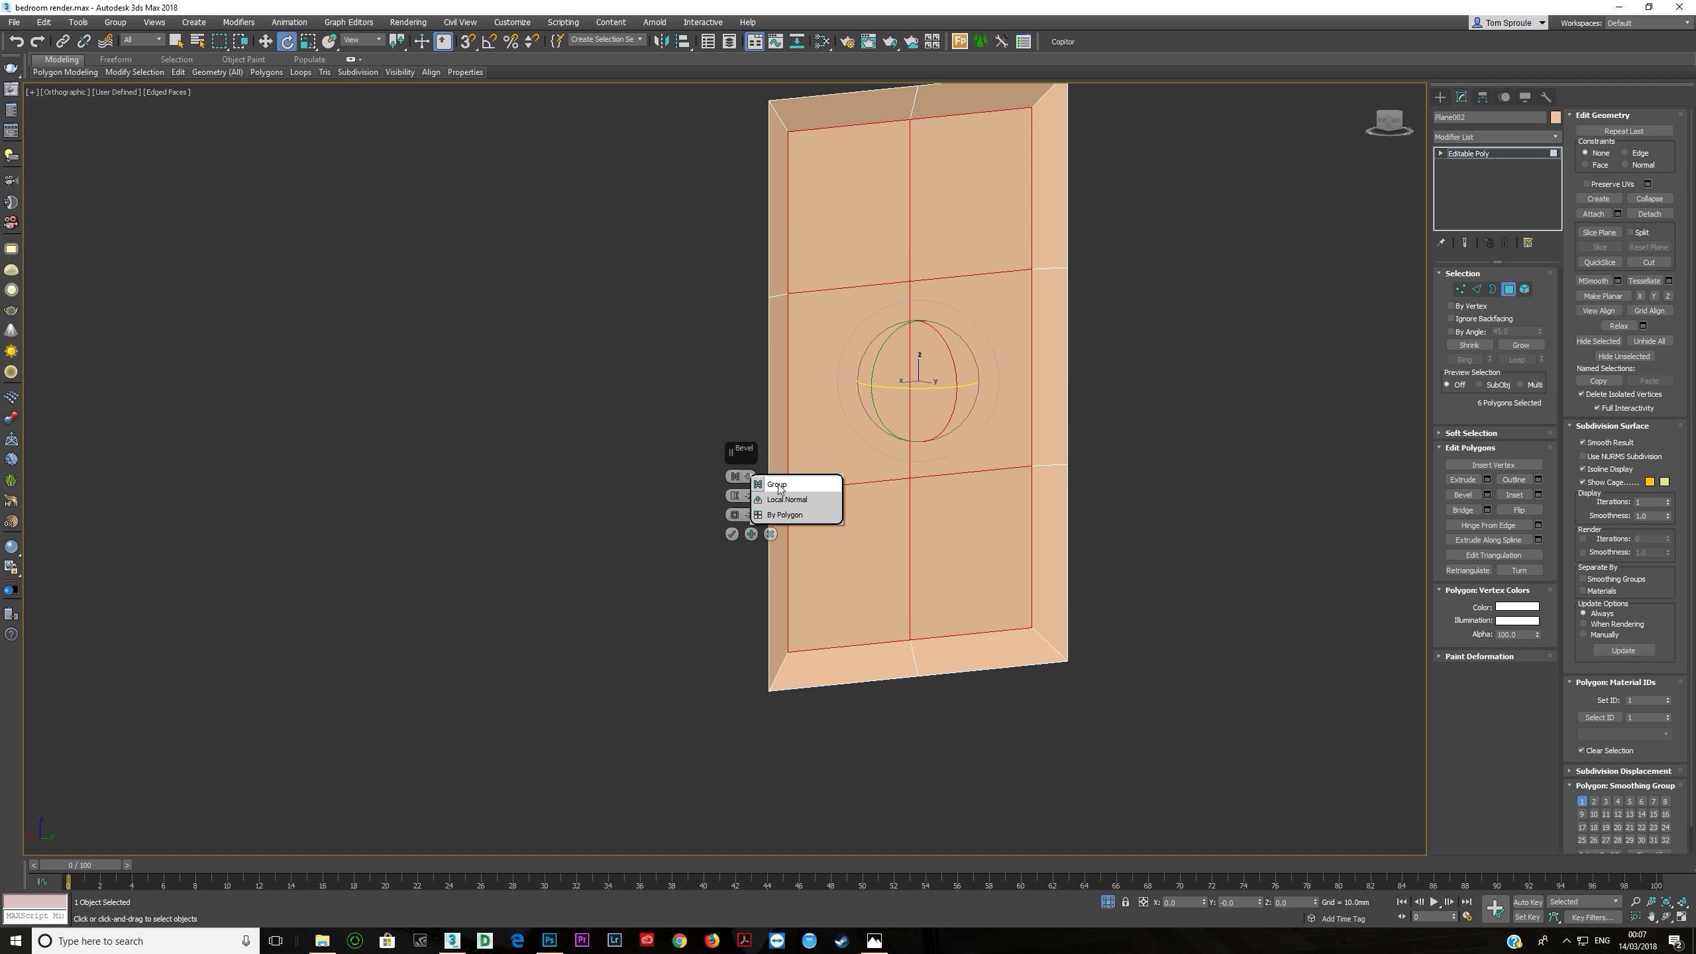
left_click(763, 488)
left_click(748, 476)
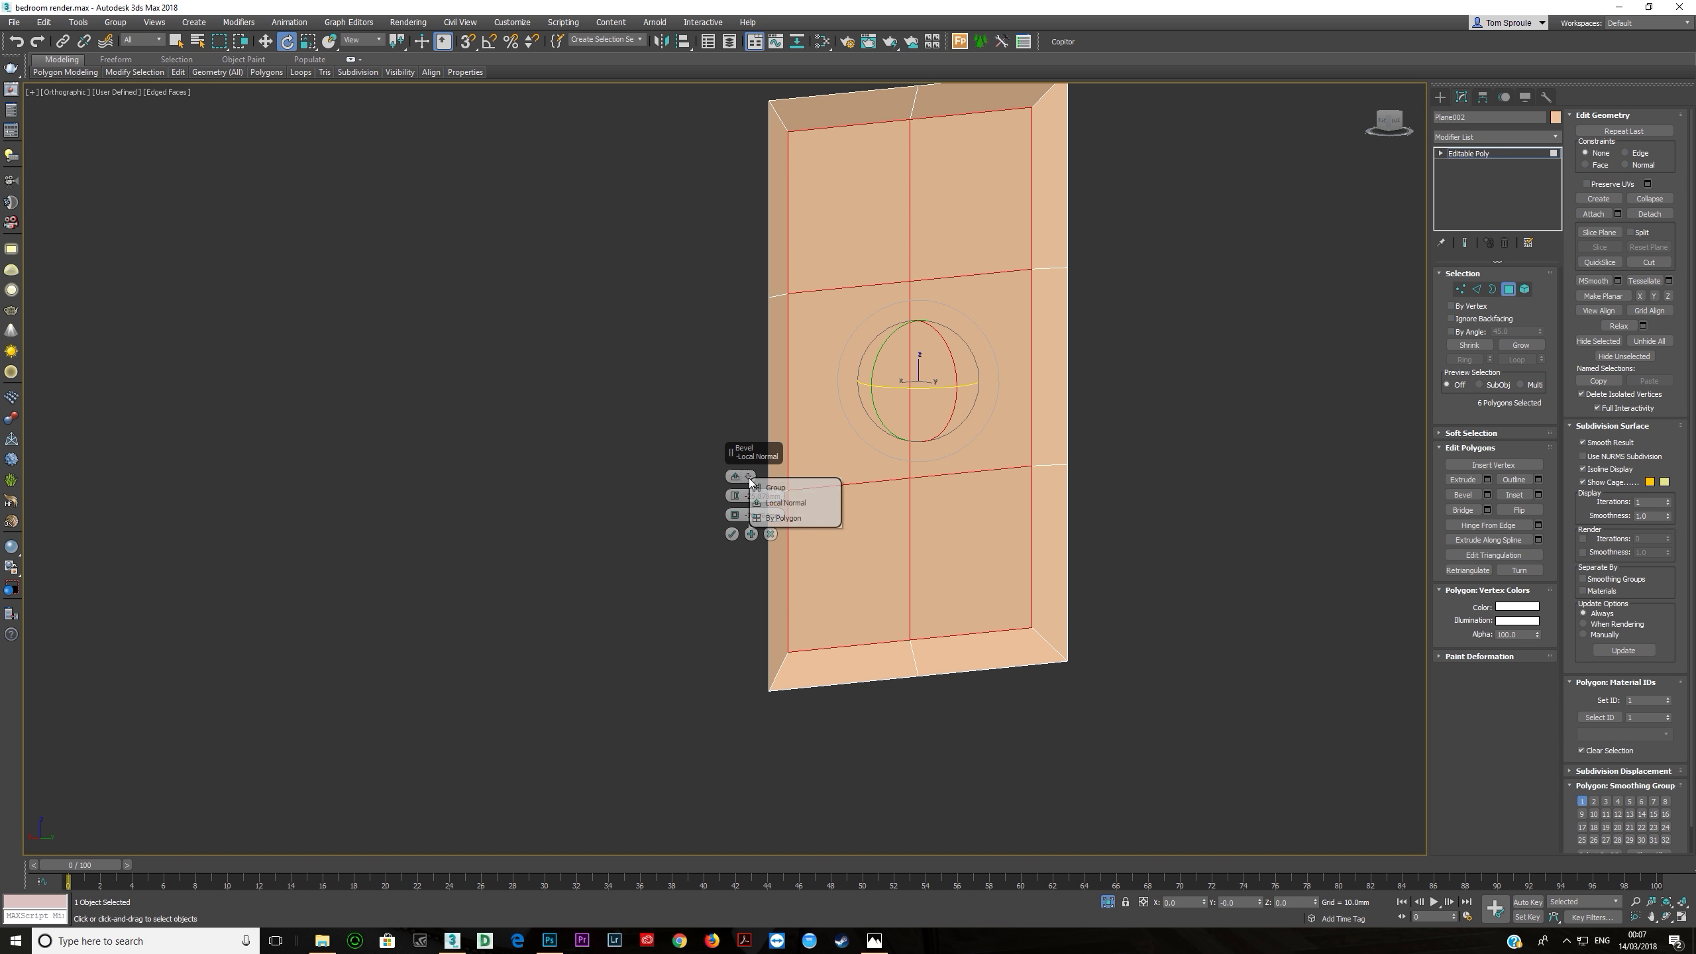
left_click(781, 511)
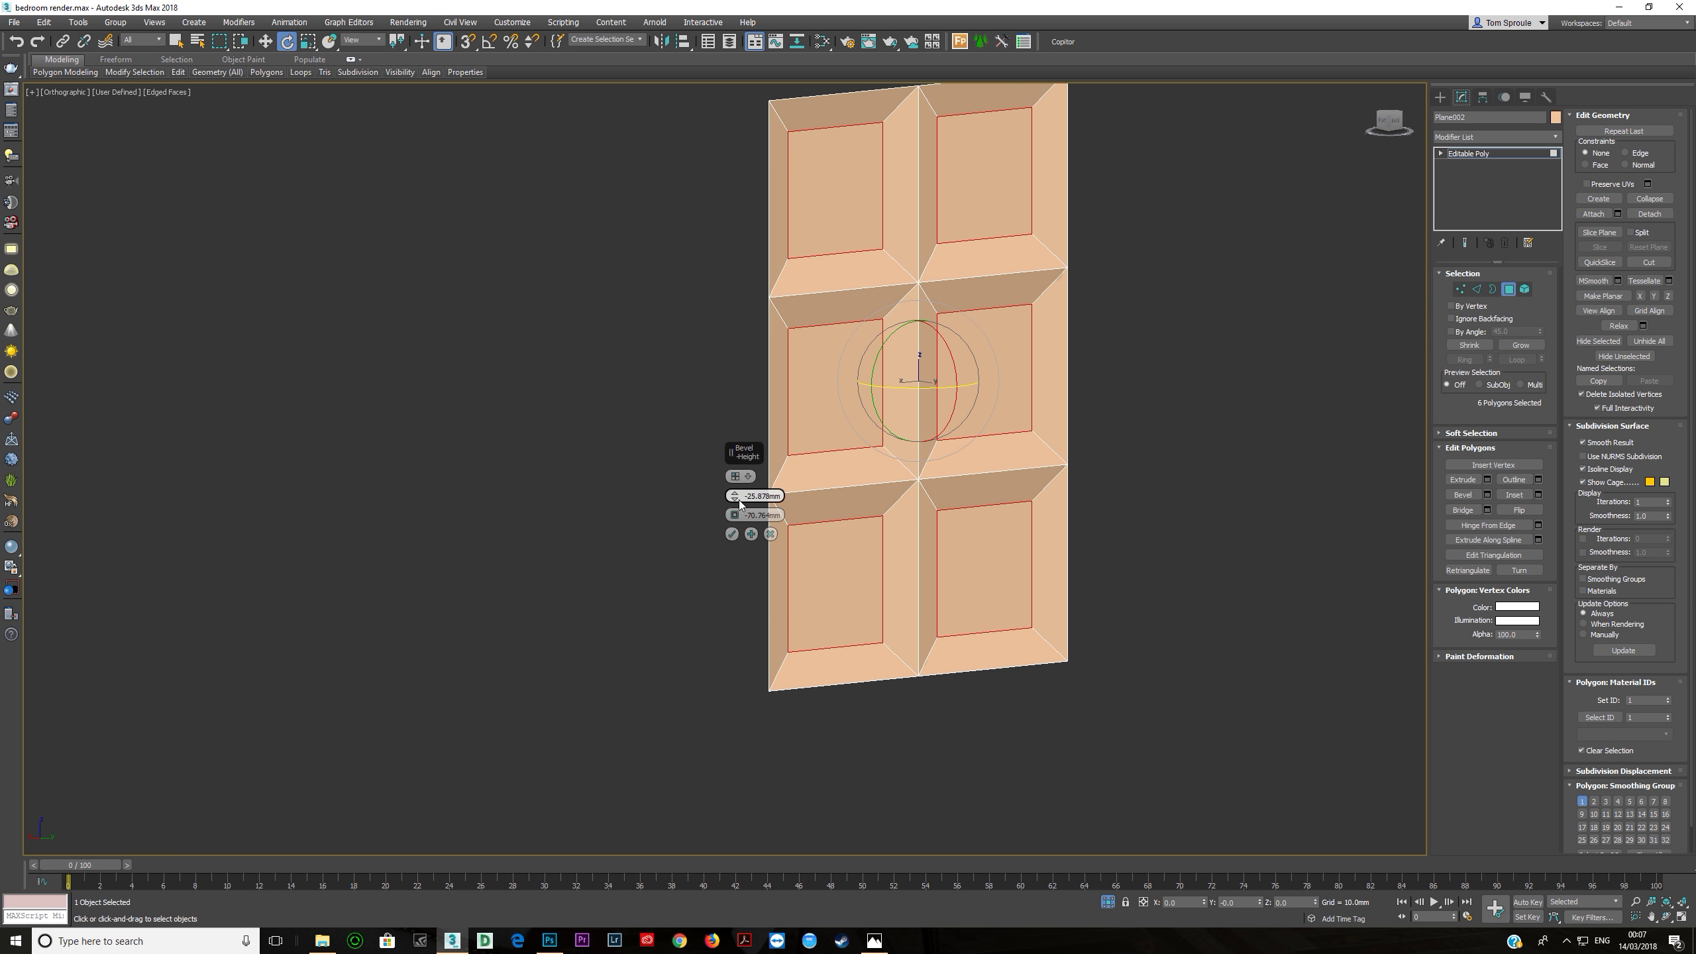
Step: Set the bevel height to 10 mm and the bevel outline to -10 mm
left_click_drag(737, 498, 736, 458)
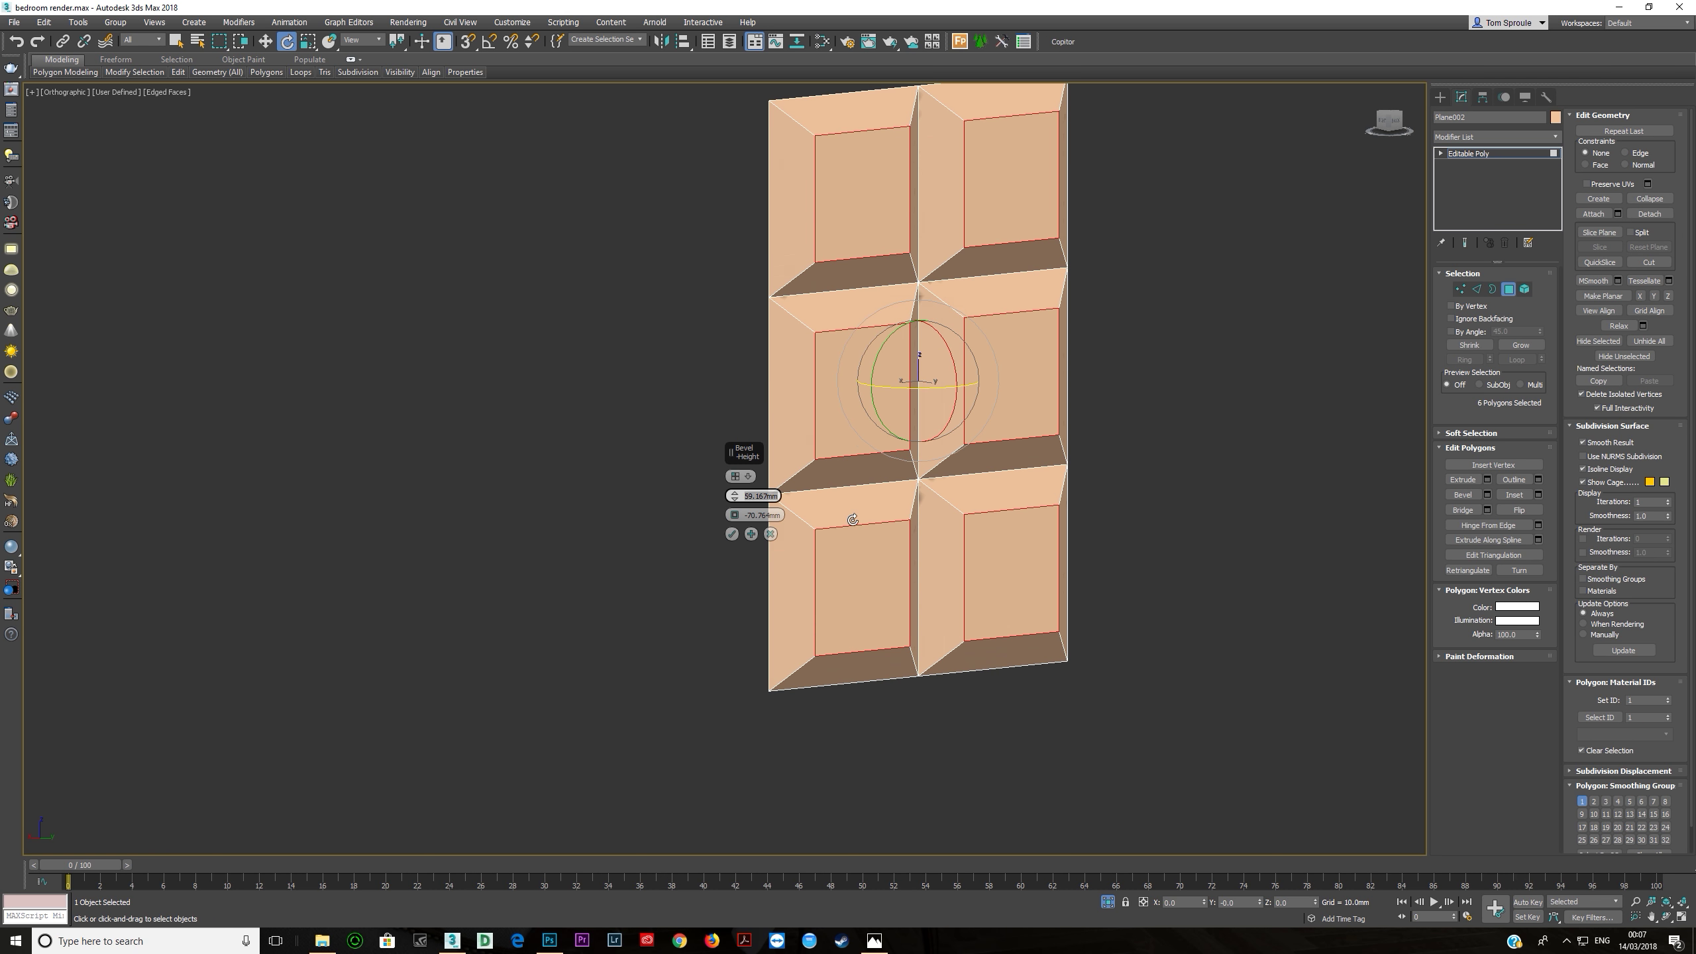
type("10")
key("Return")
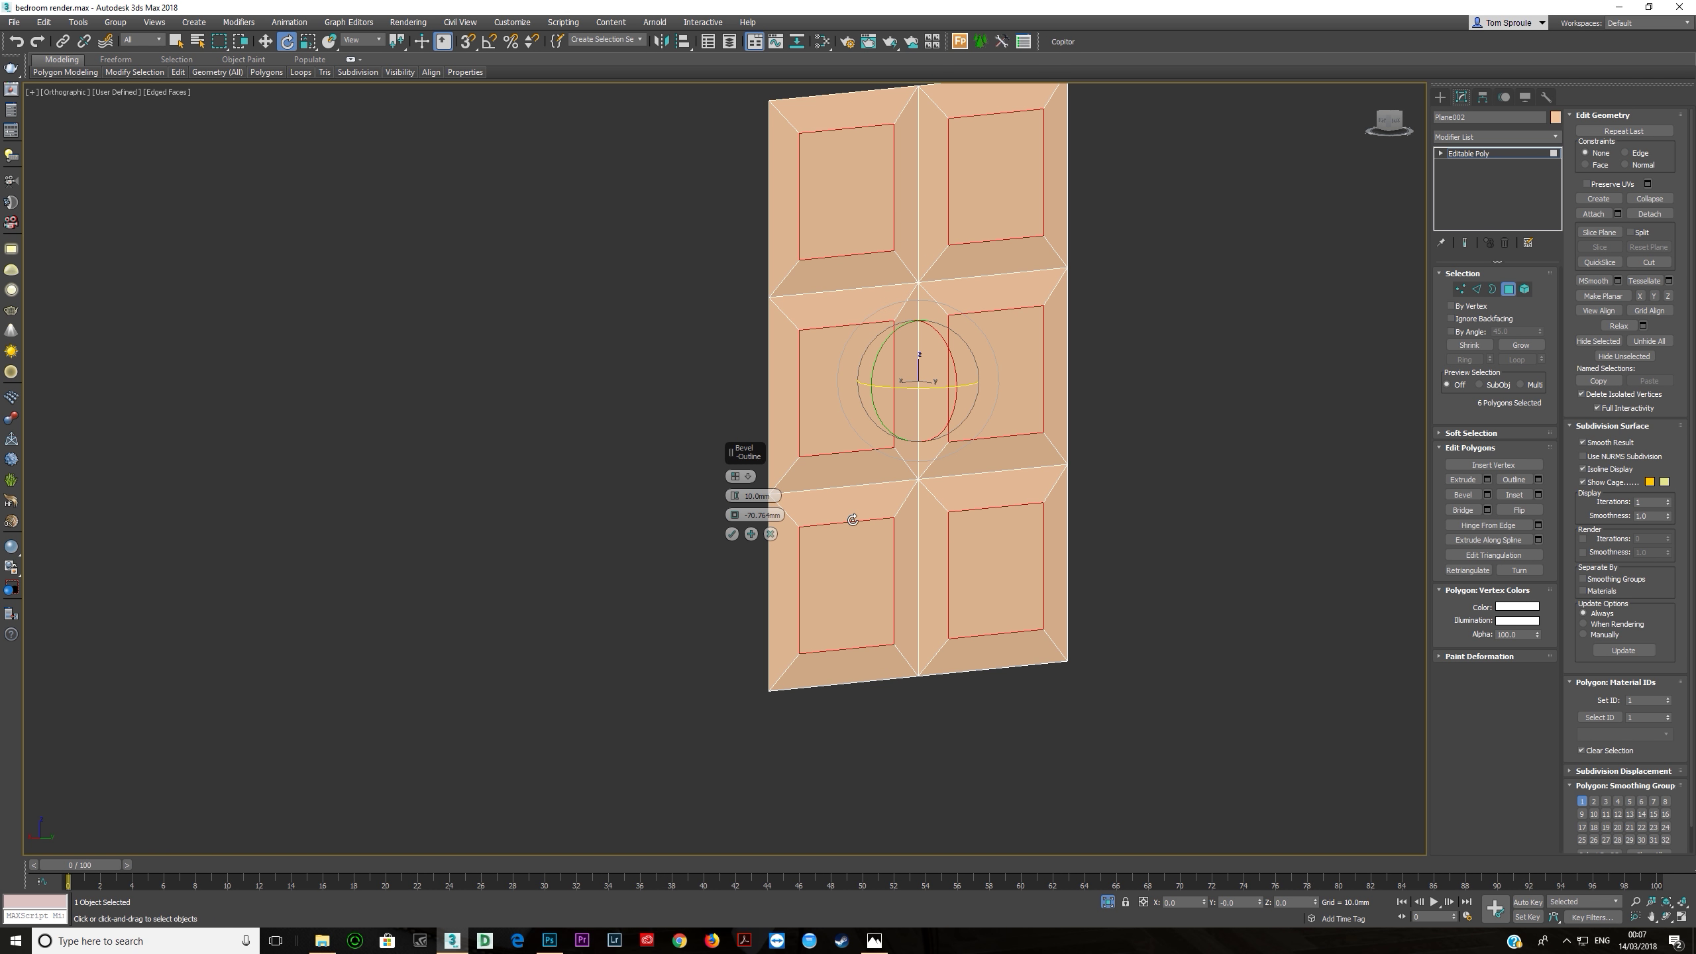
left_click_drag(746, 519, 768, 515)
left_click(749, 514)
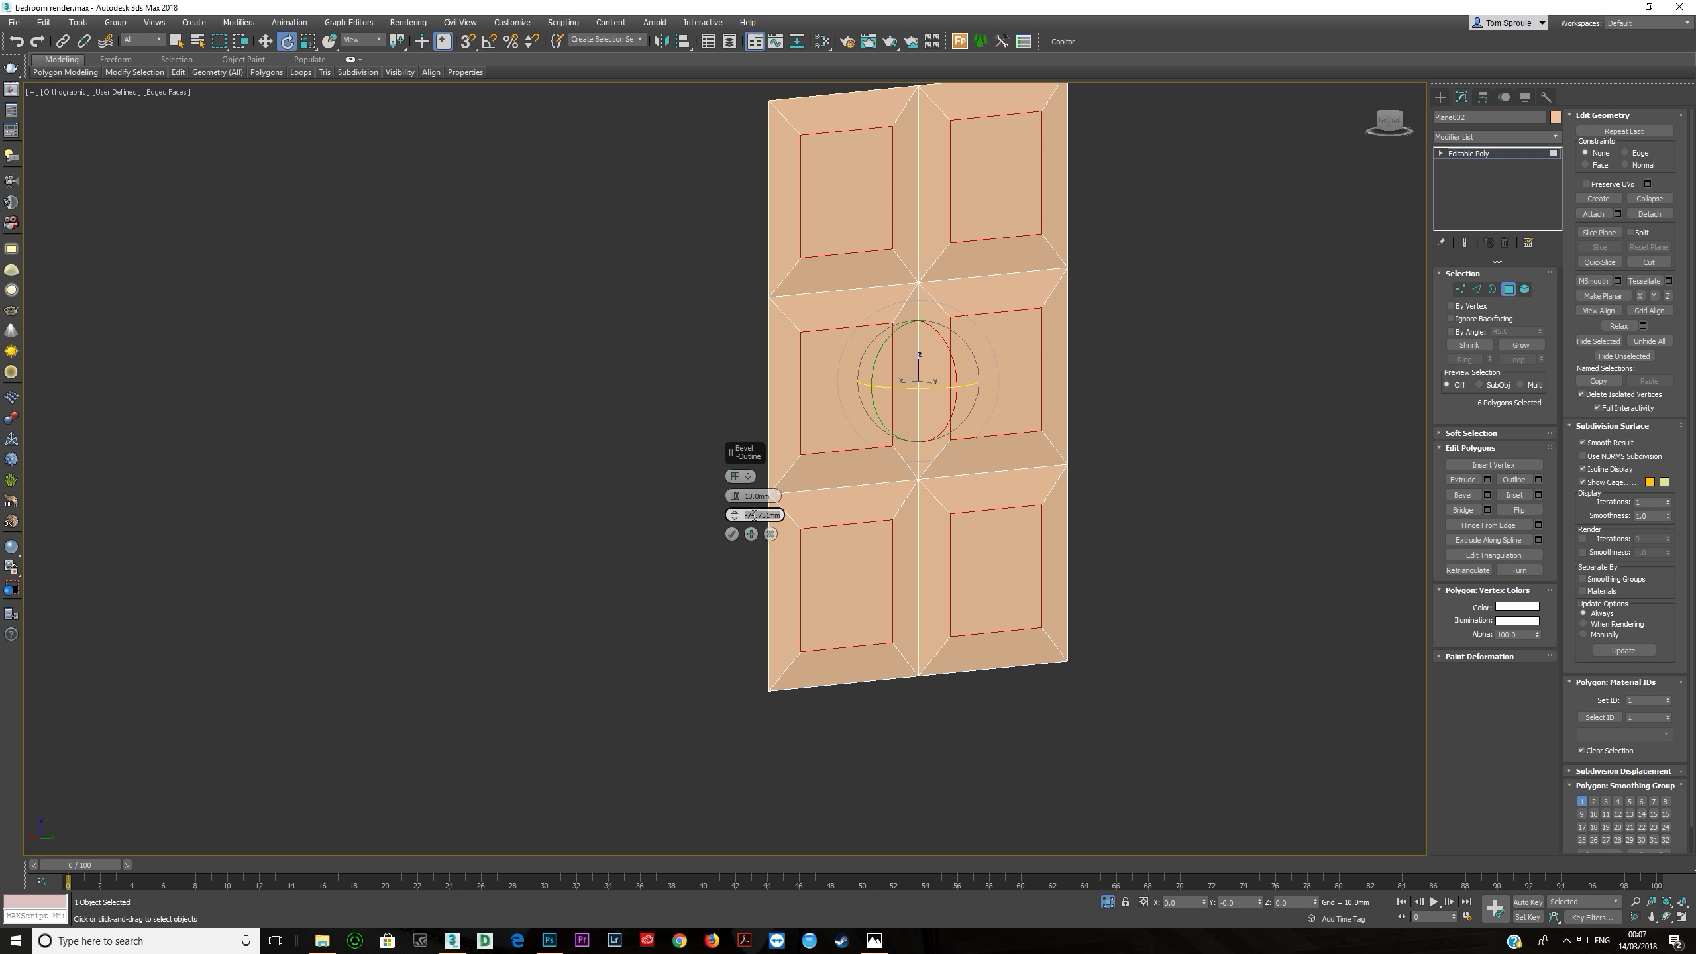
type("10")
key("Return")
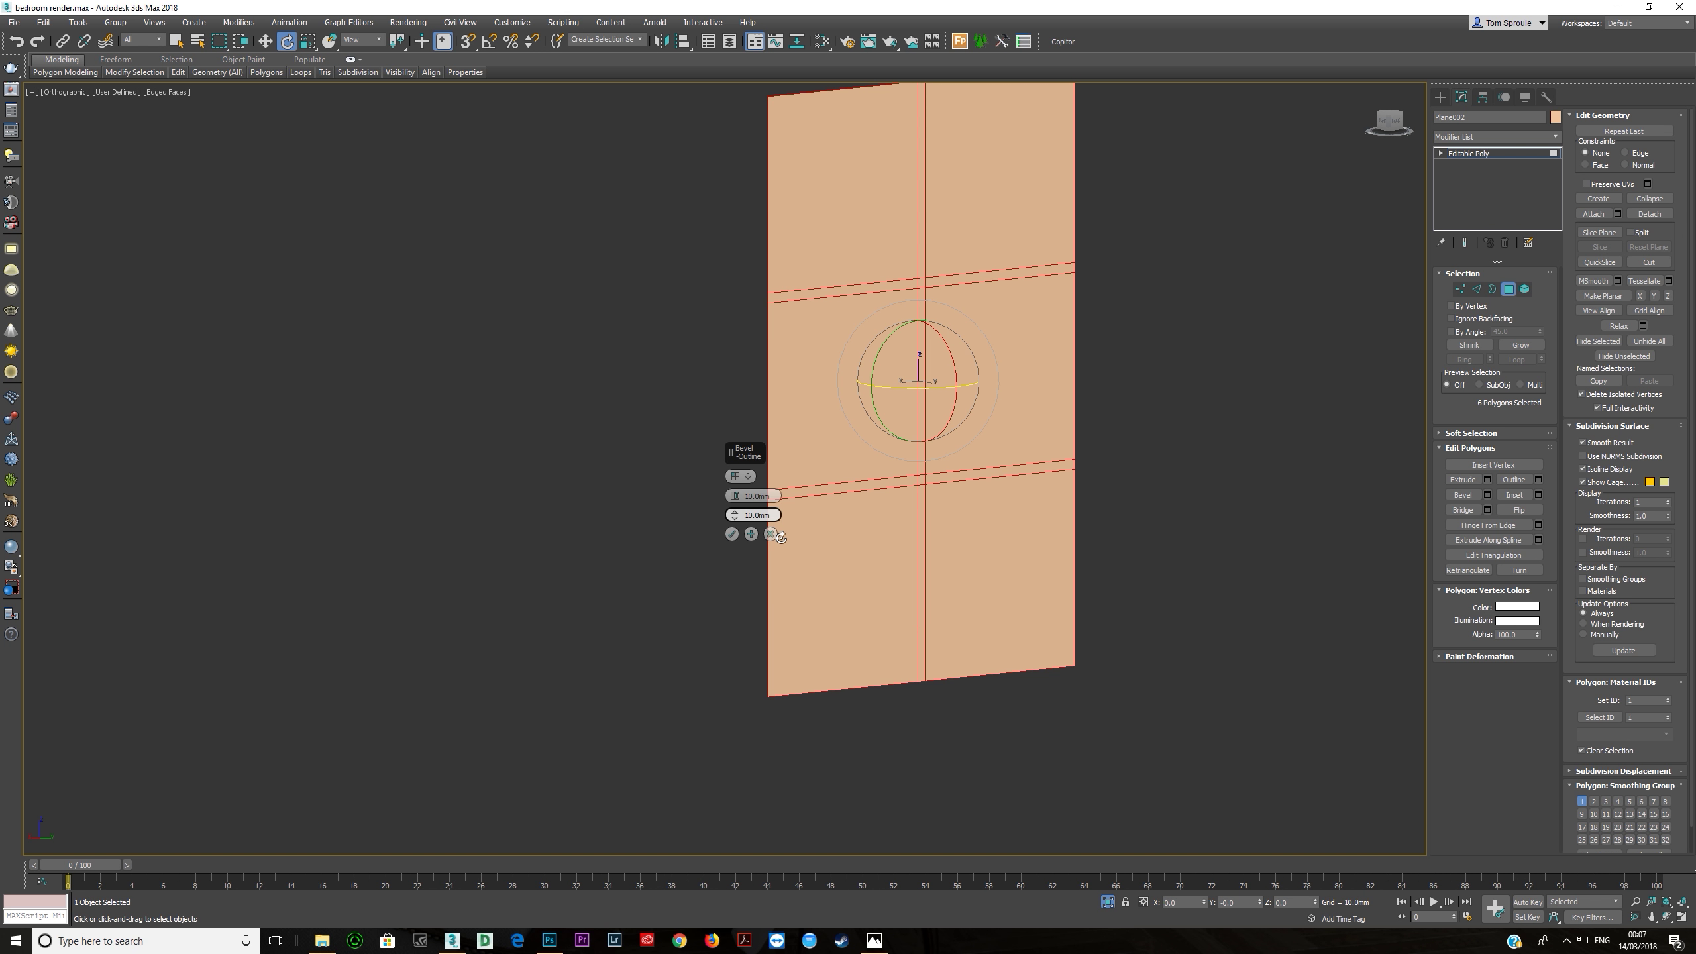
left_click(754, 515)
type("-10")
key("Return")
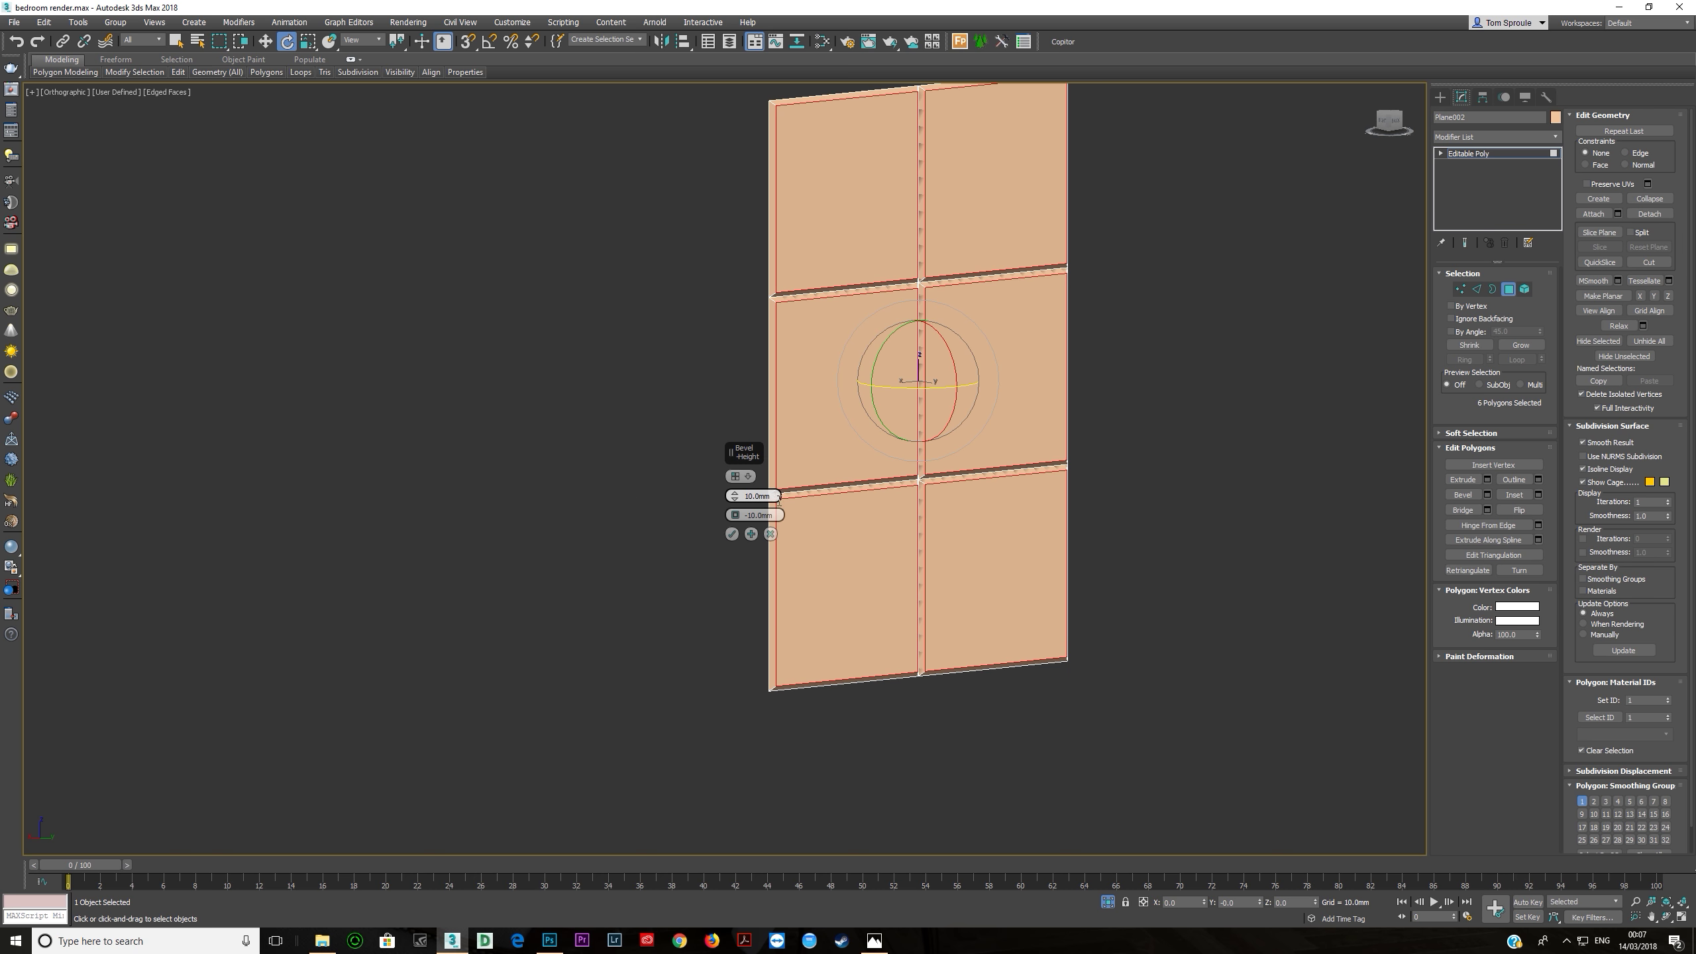
left_click(778, 496)
key("Return")
right_click(646, 443)
key("Escape")
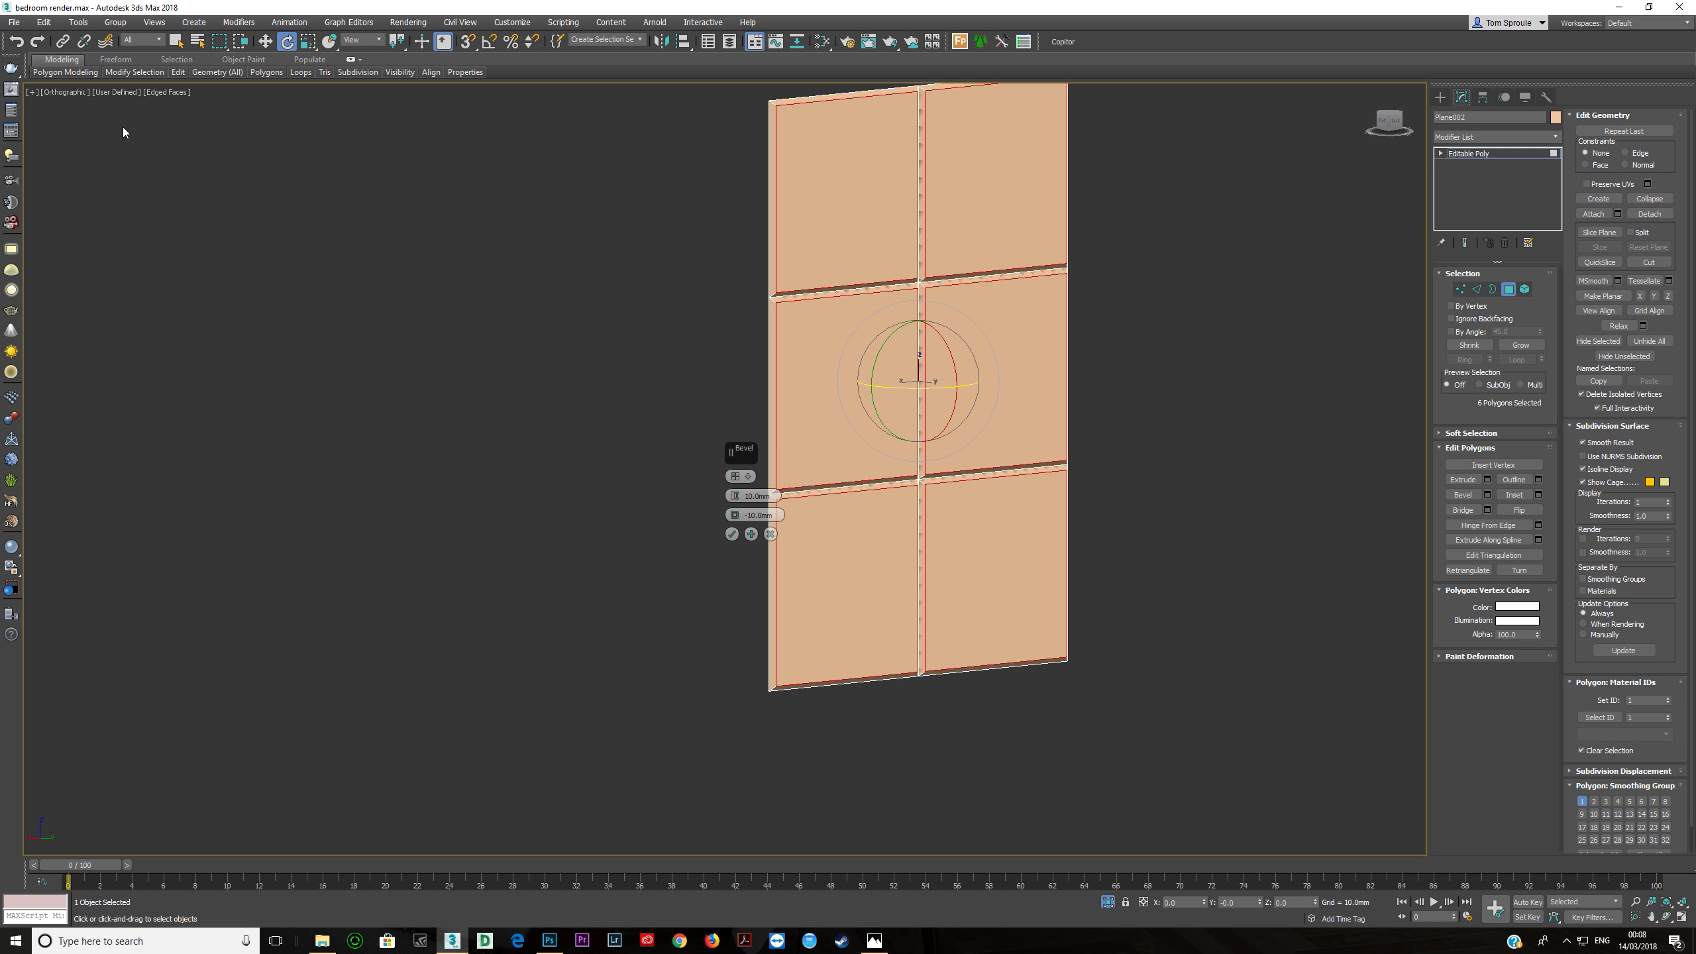
Step: Show the back view, apply the bevel to the six panes, and leave Polygon level to compare the plane with the mirror
left_click(63, 92)
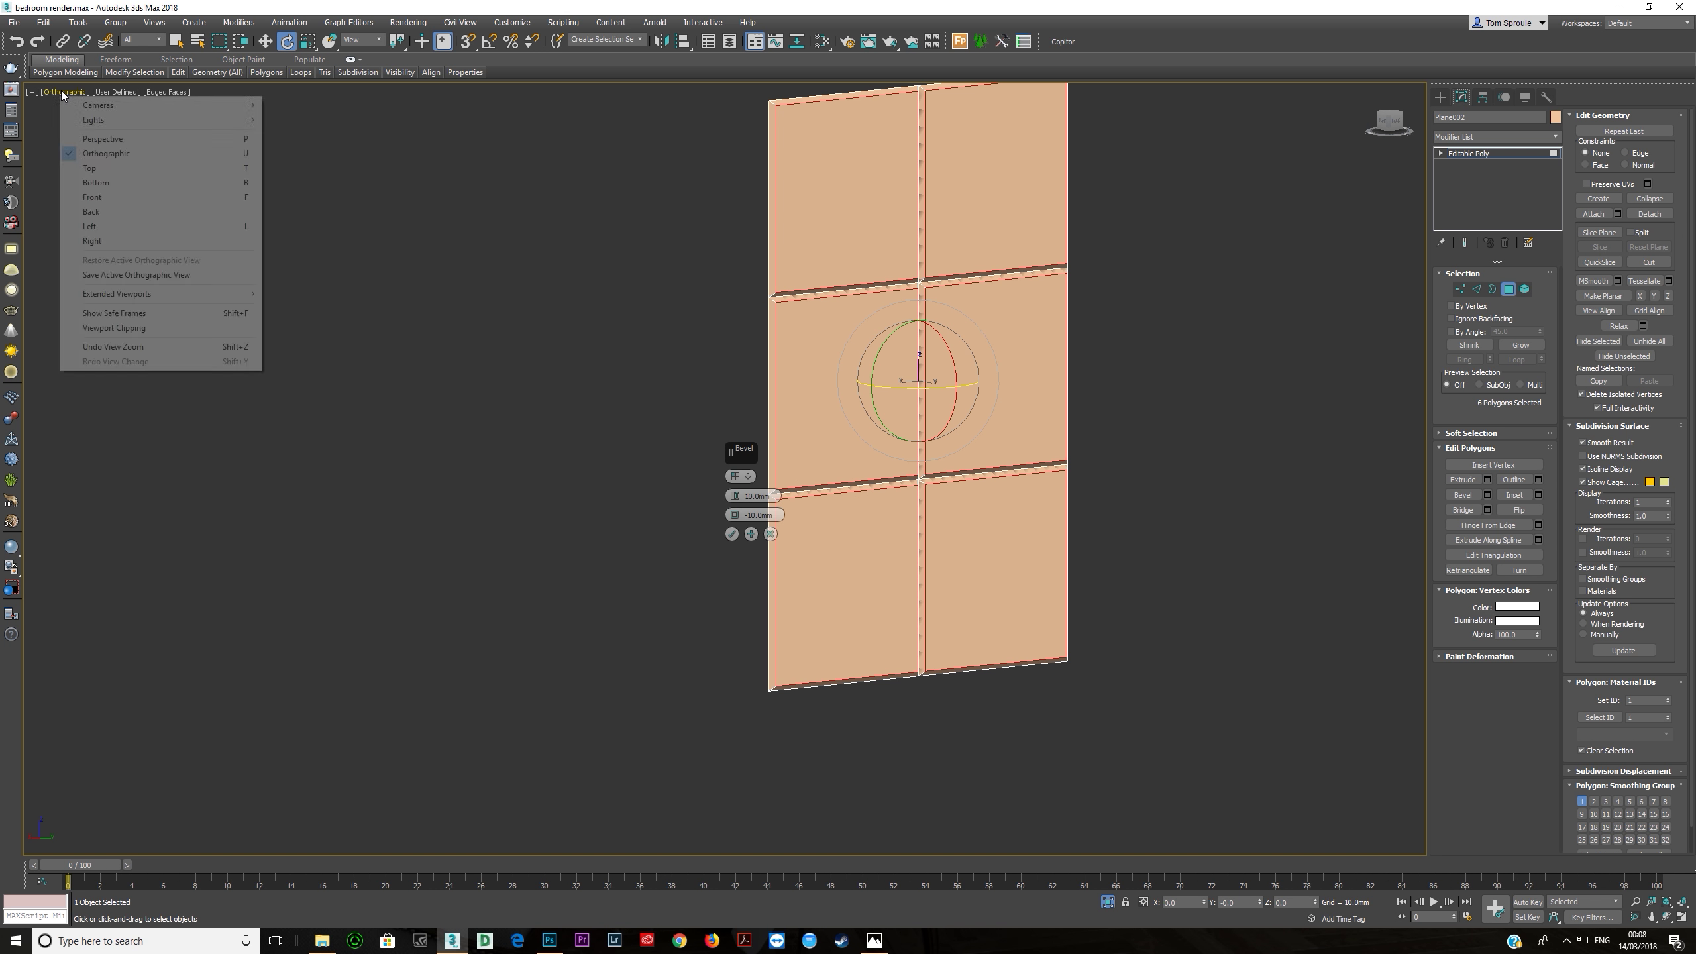
left_click(115, 212)
key("z")
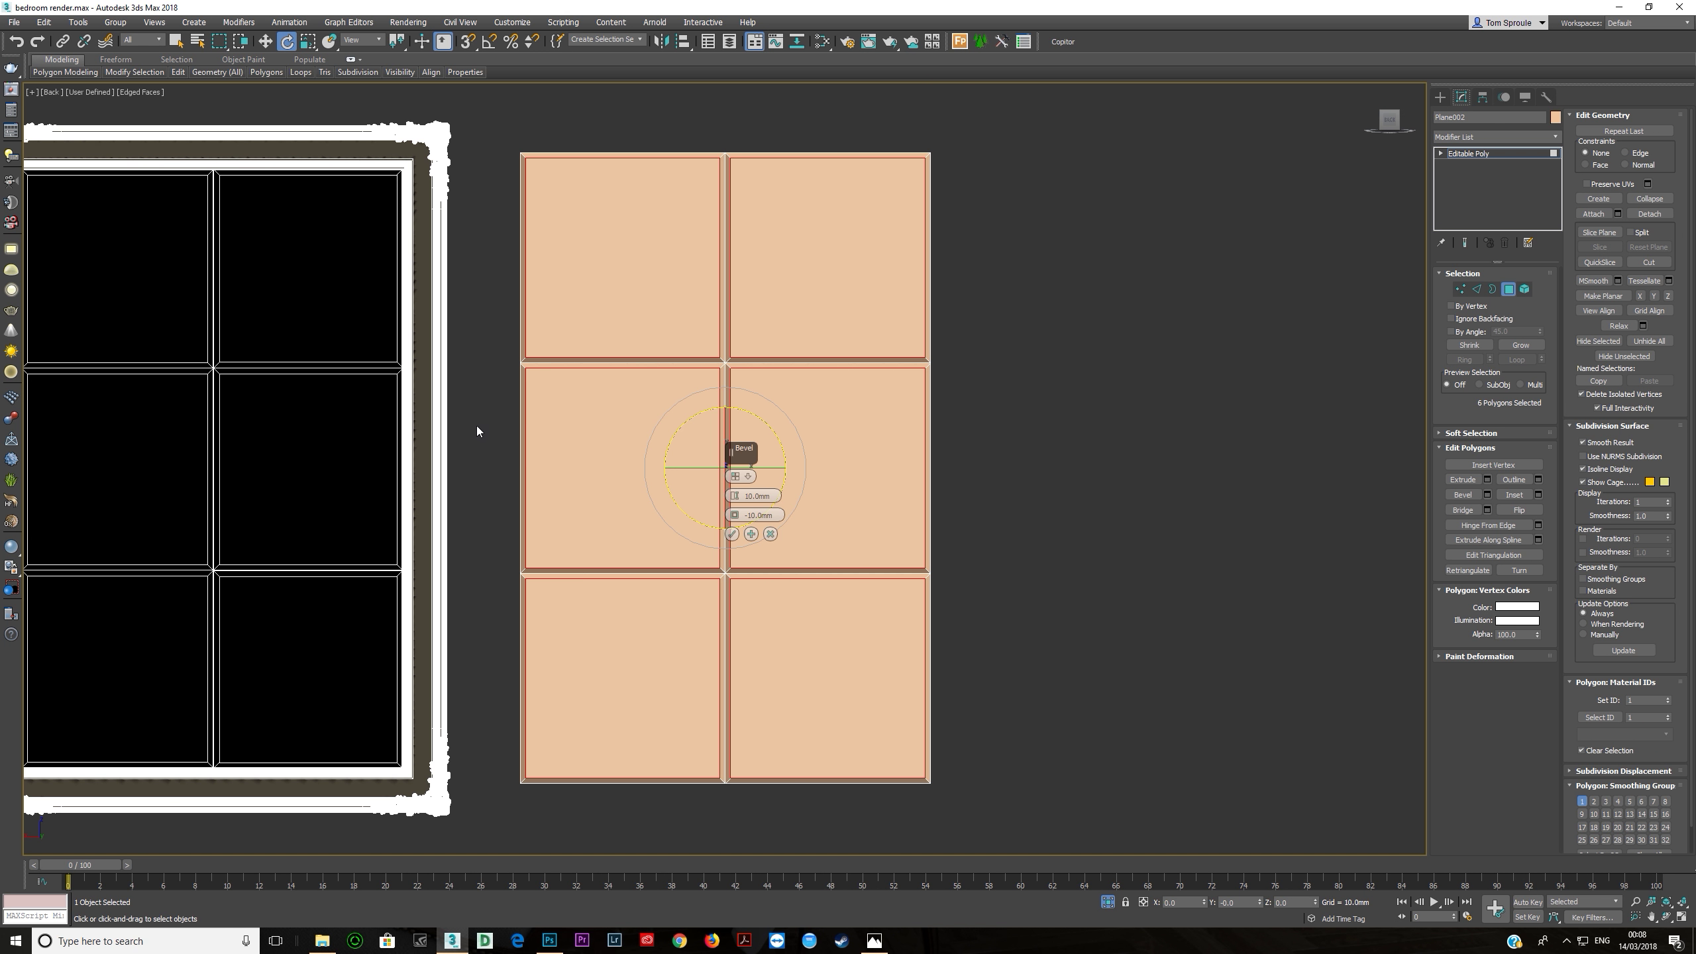
left_click(732, 534)
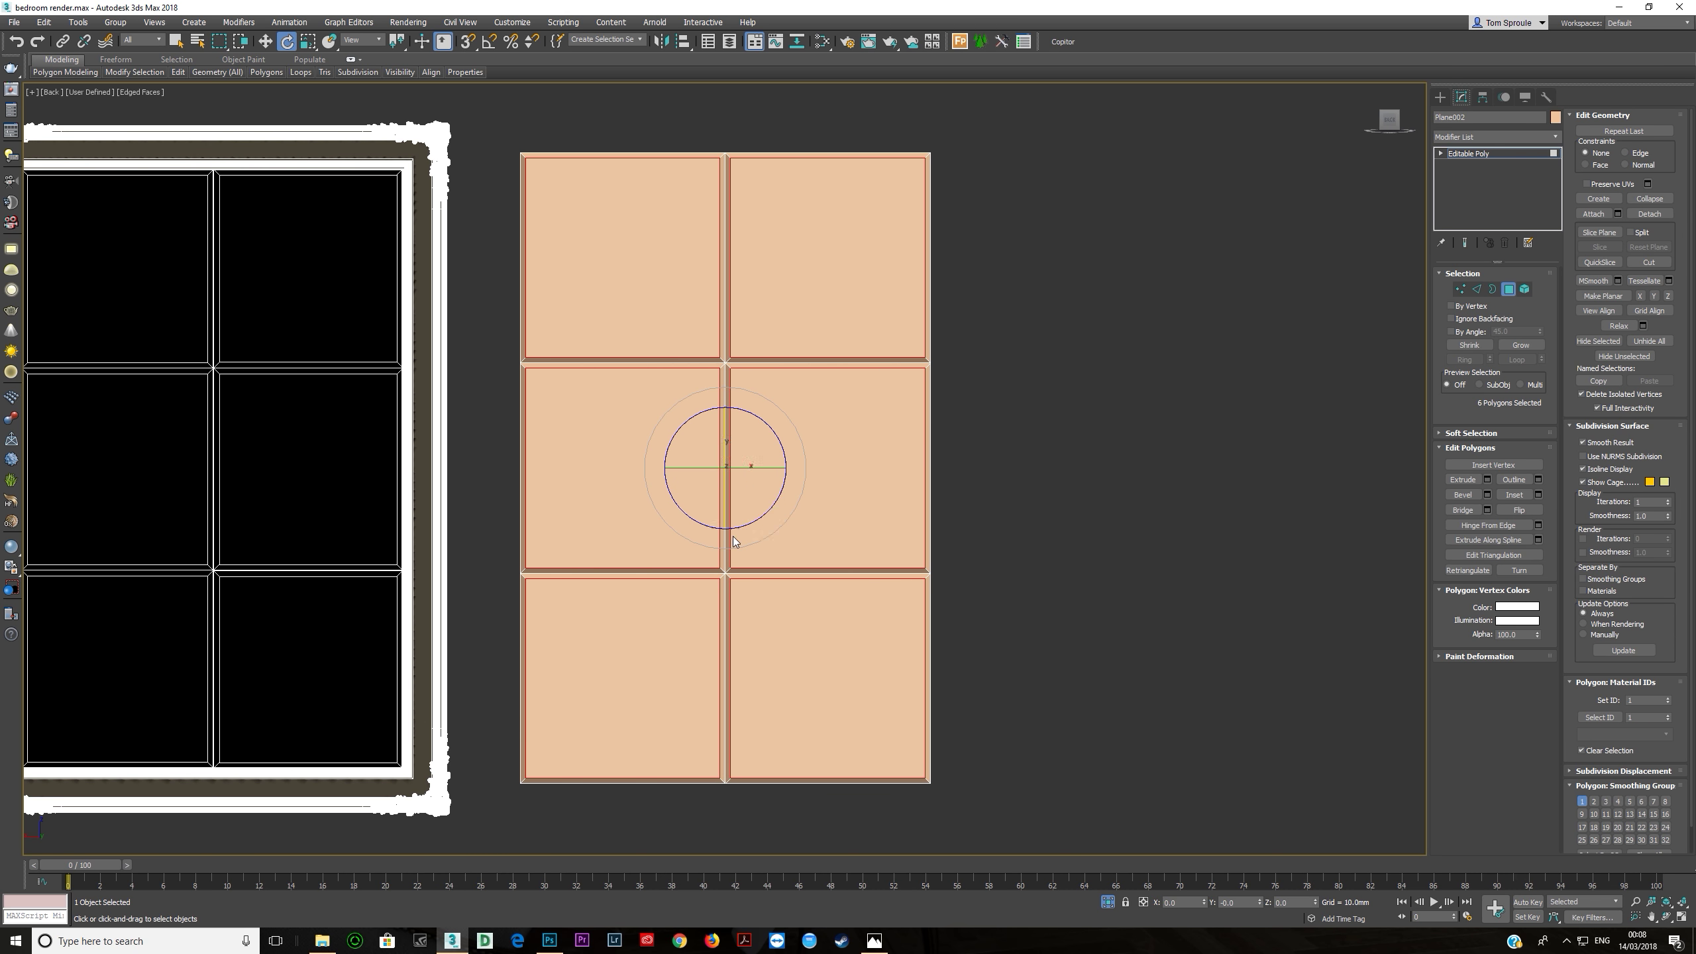
scroll(605, 504, "down", 5)
middle_click_drag(662, 519, 608, 524, "alt")
key("k")
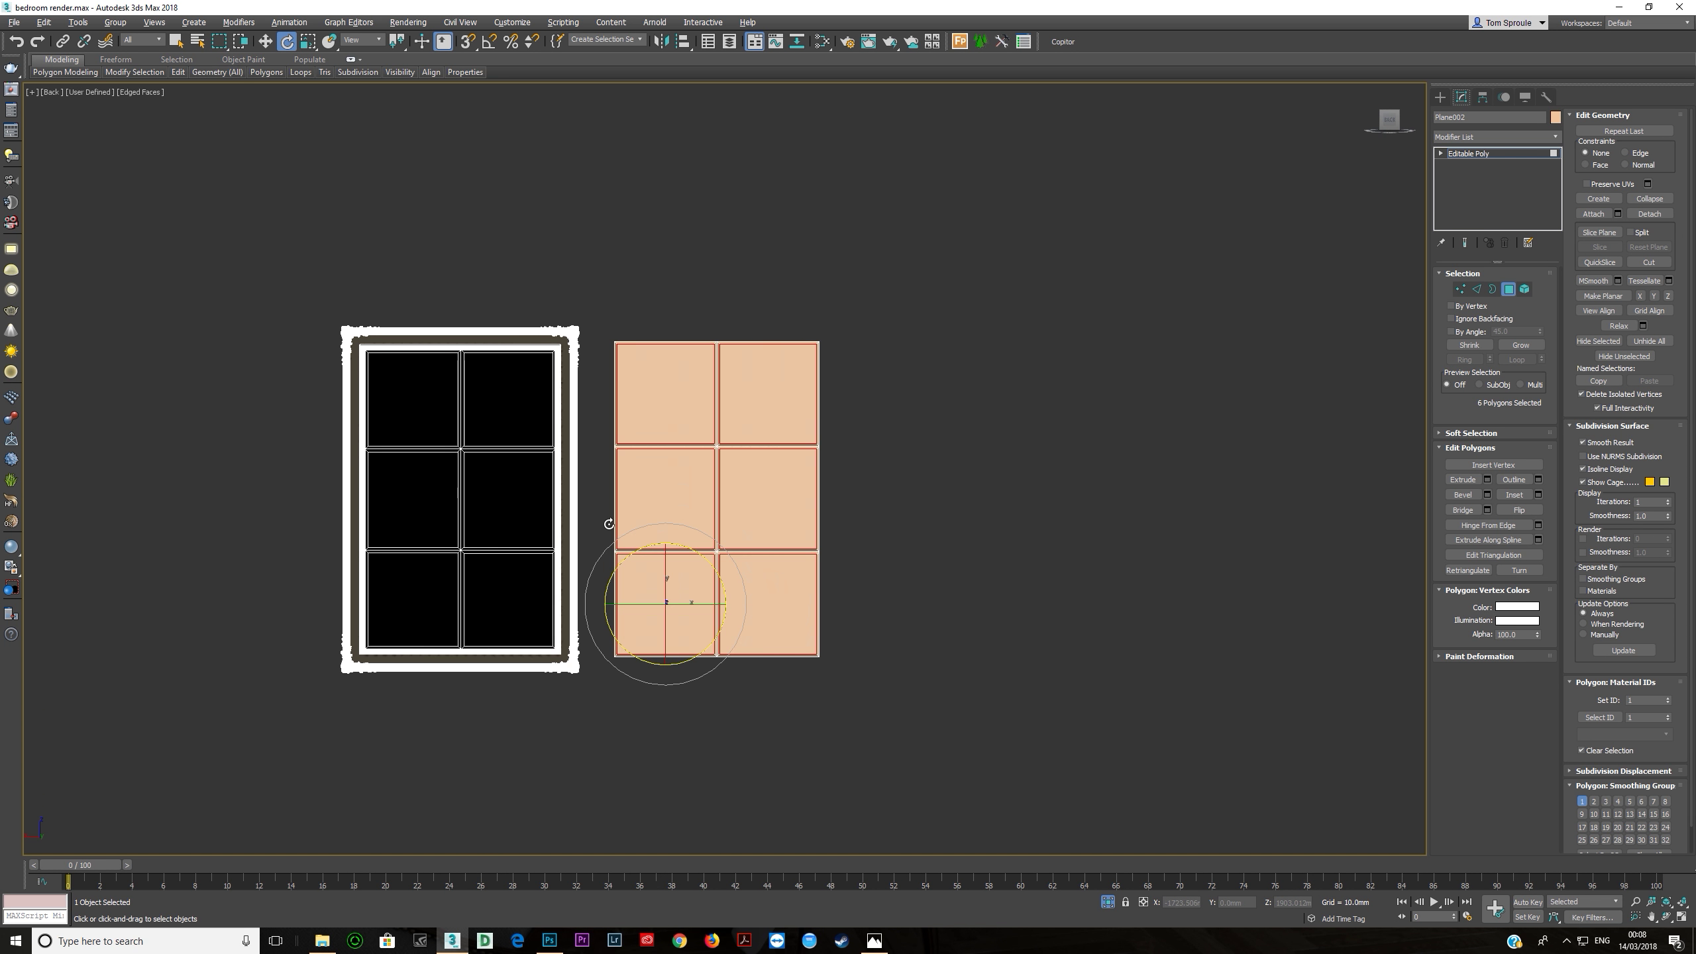
left_click(1461, 155)
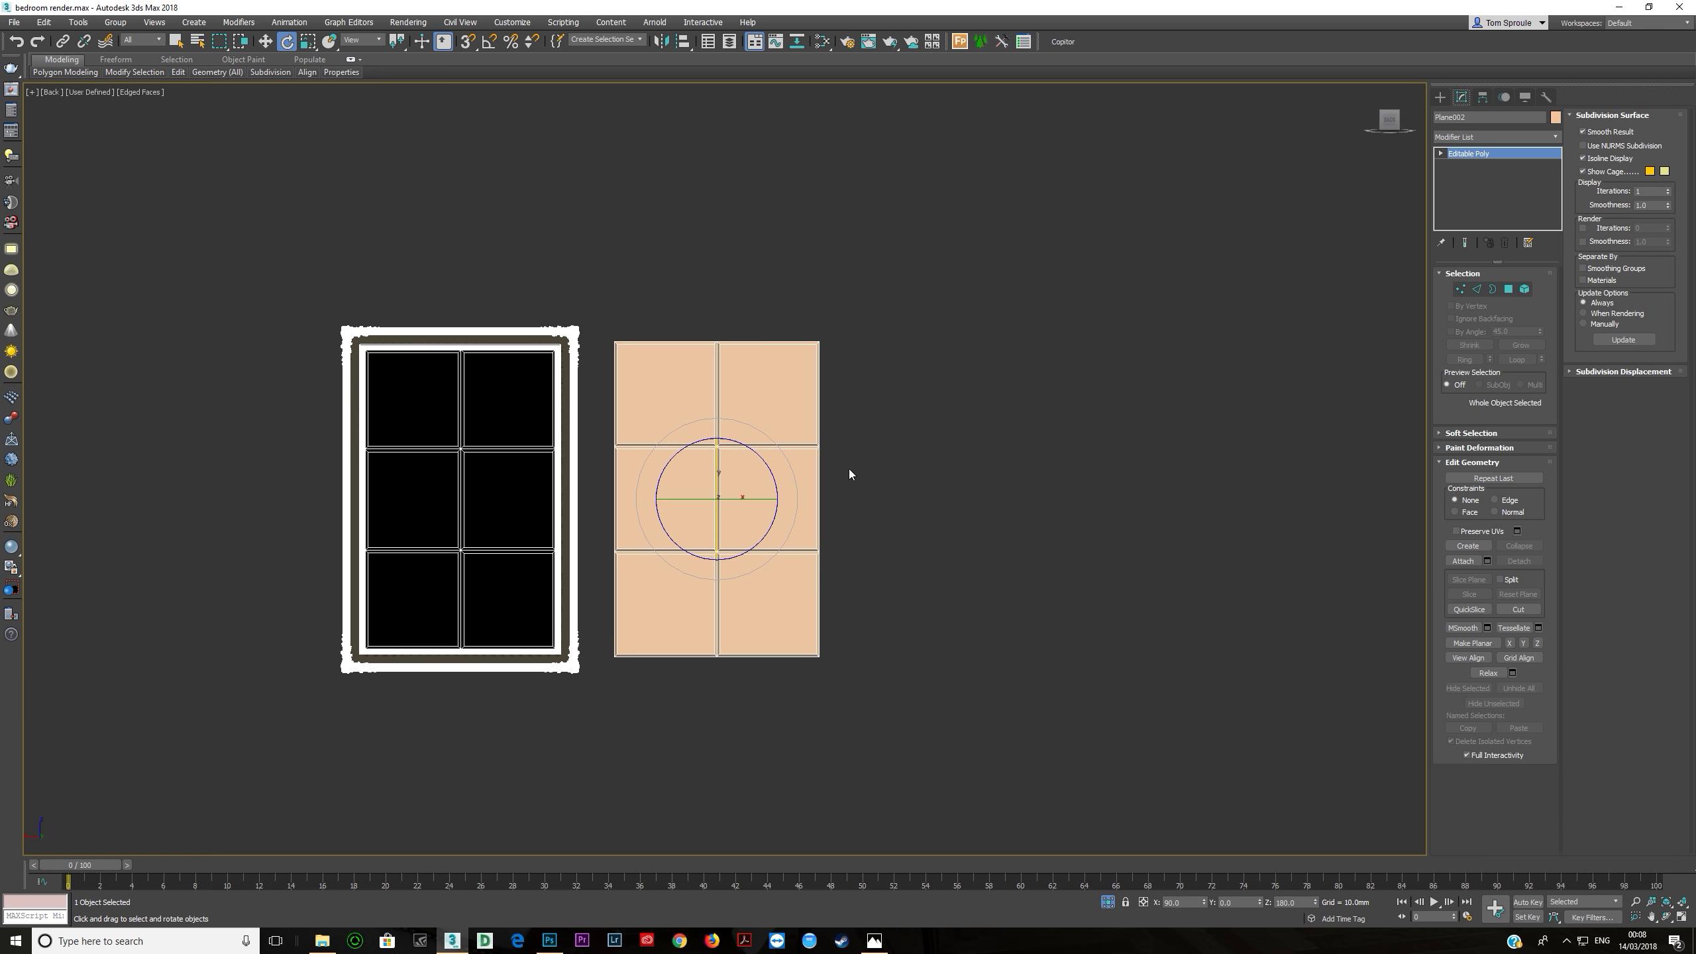
scroll(746, 463, "up", 4)
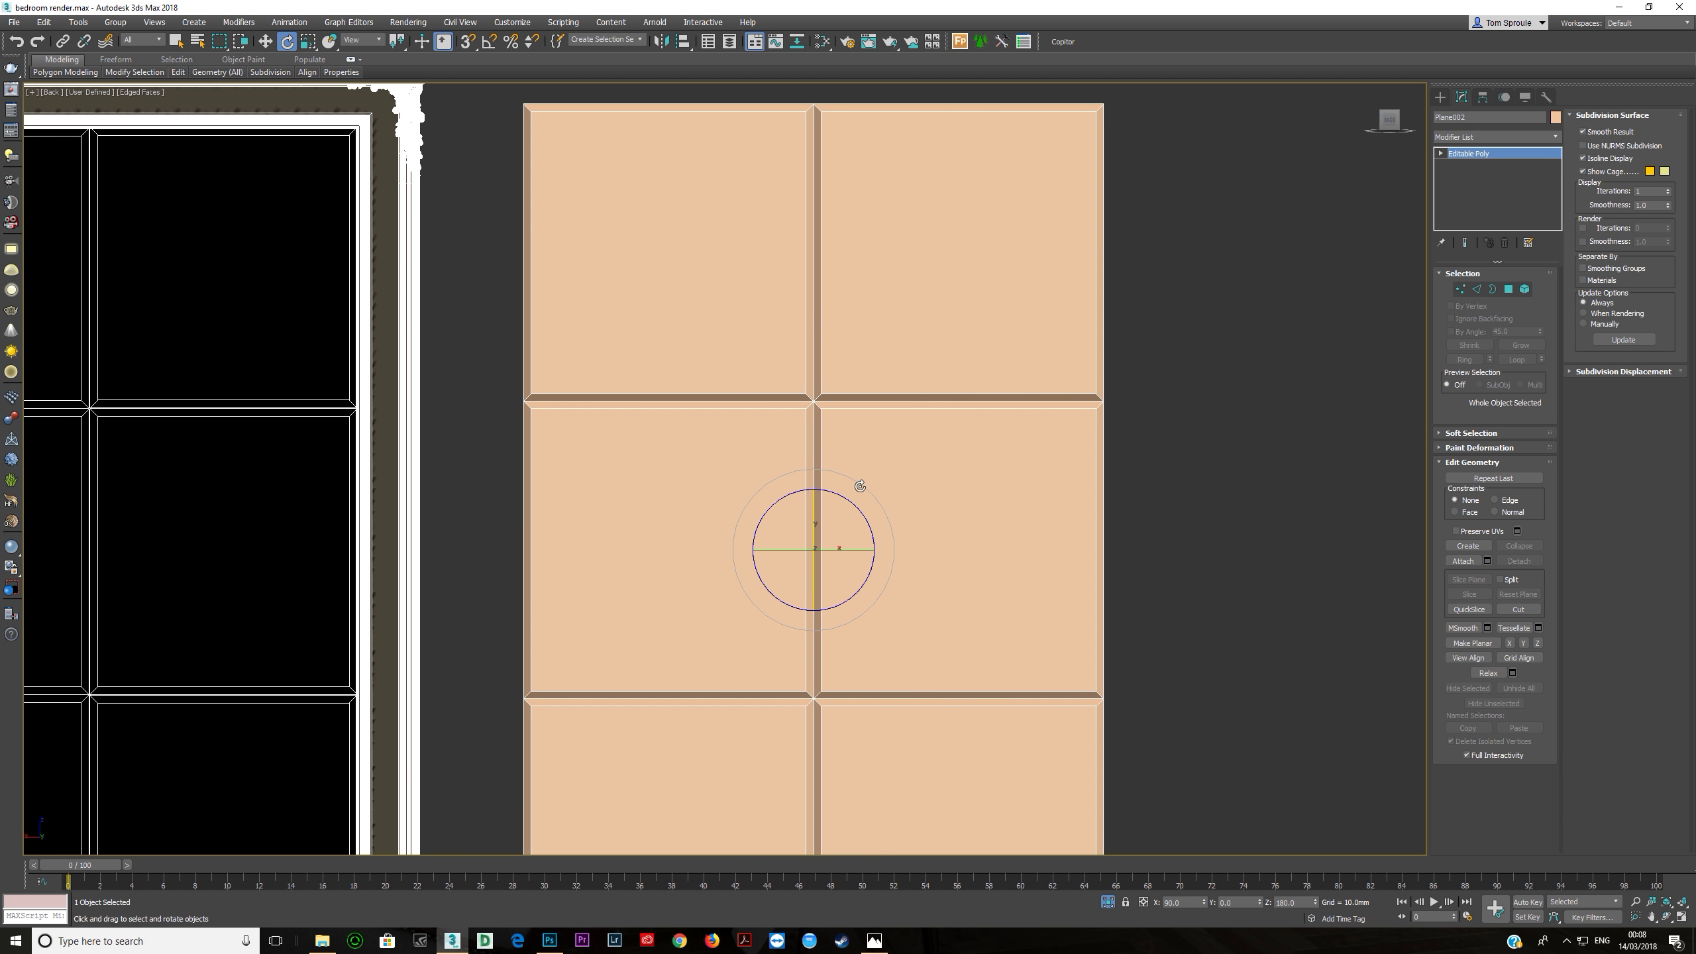
scroll(798, 549, "down", 3)
scroll(759, 618, "up", 2)
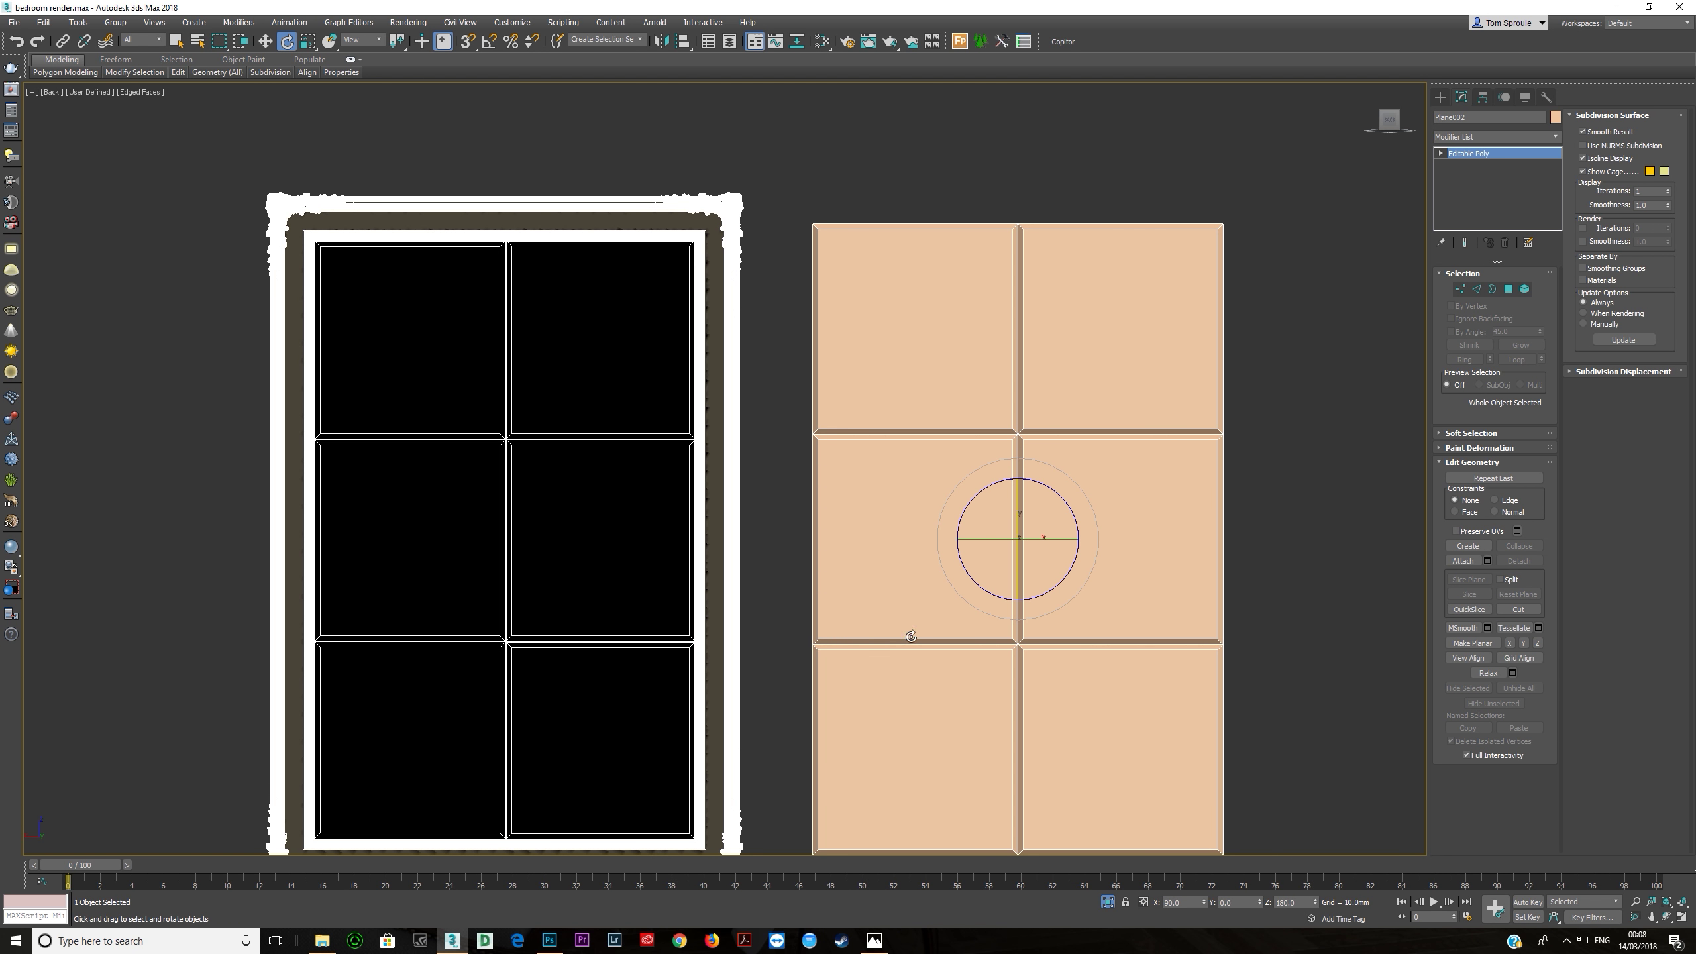
Step: Select both the mirror and the bevelled plane, and isolate them in the perspective view
key("ctrl+a")
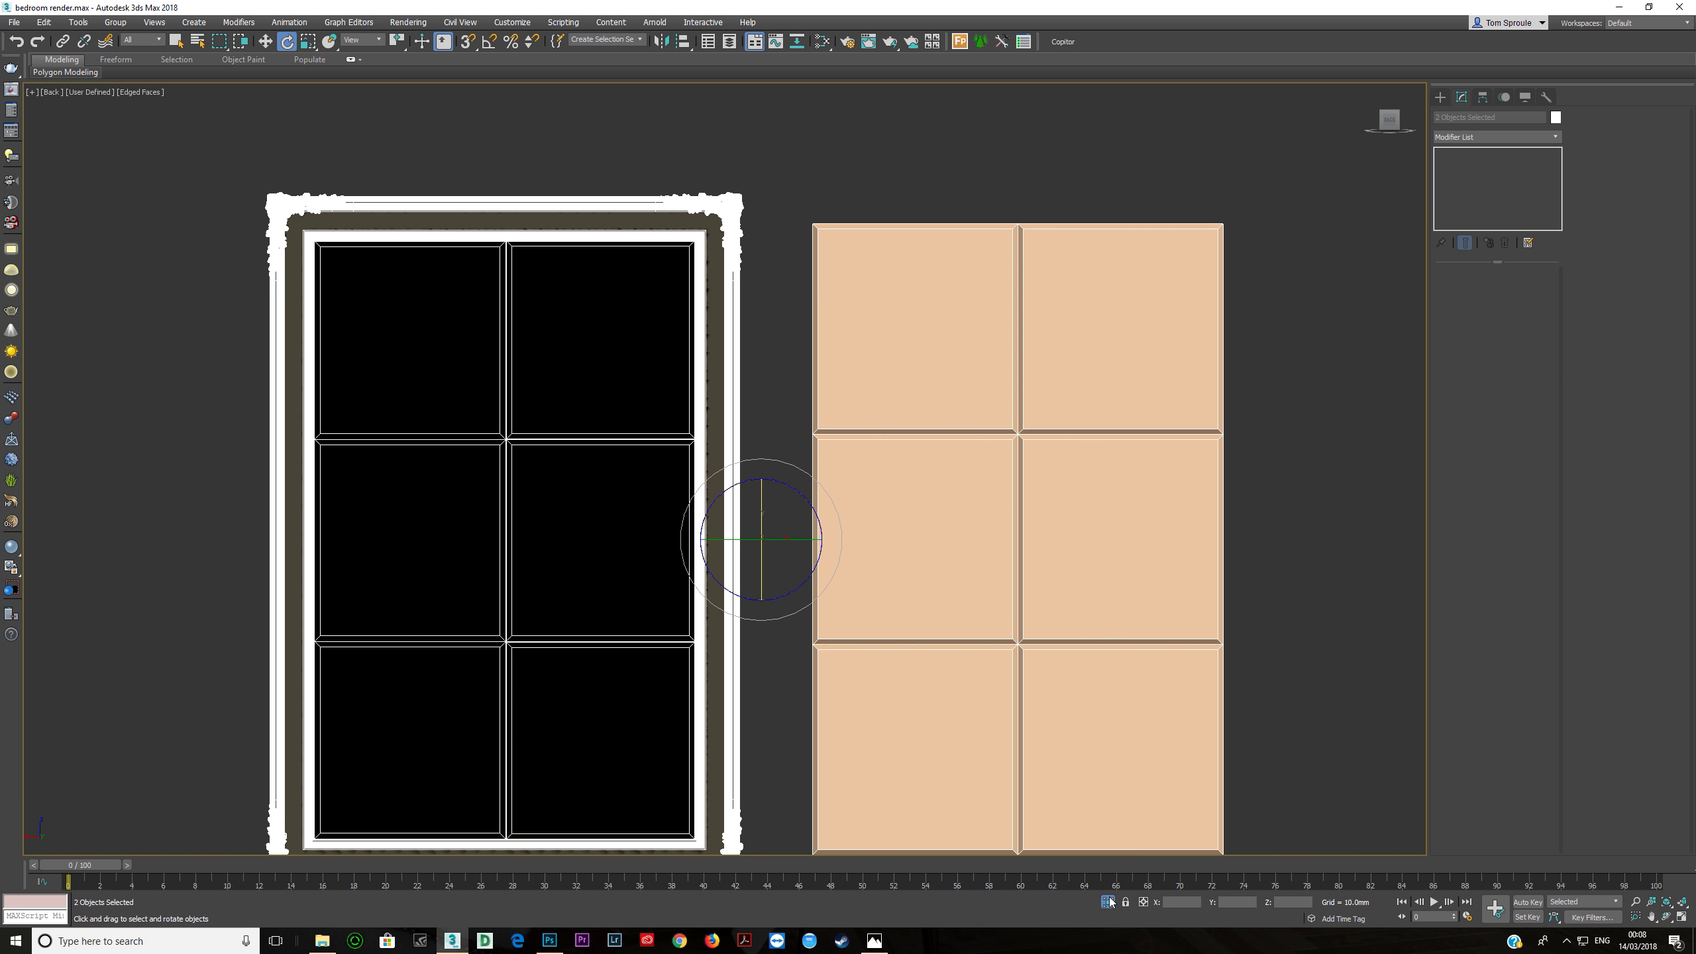
left_click(1107, 901)
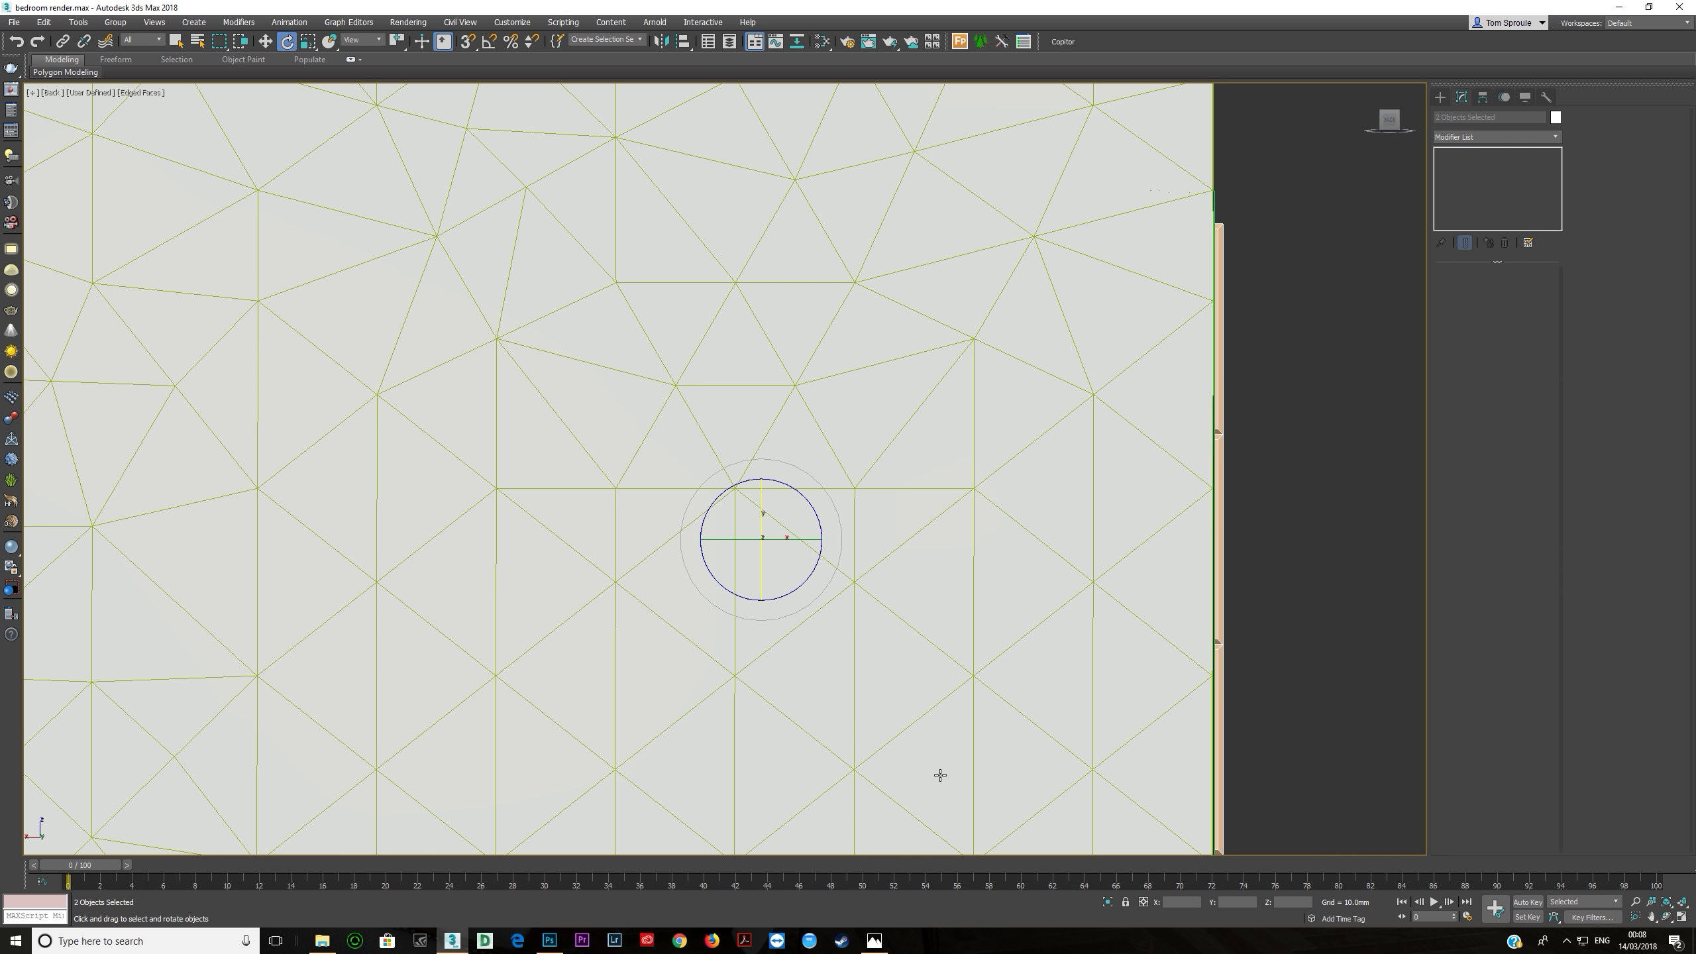
key("alt+q")
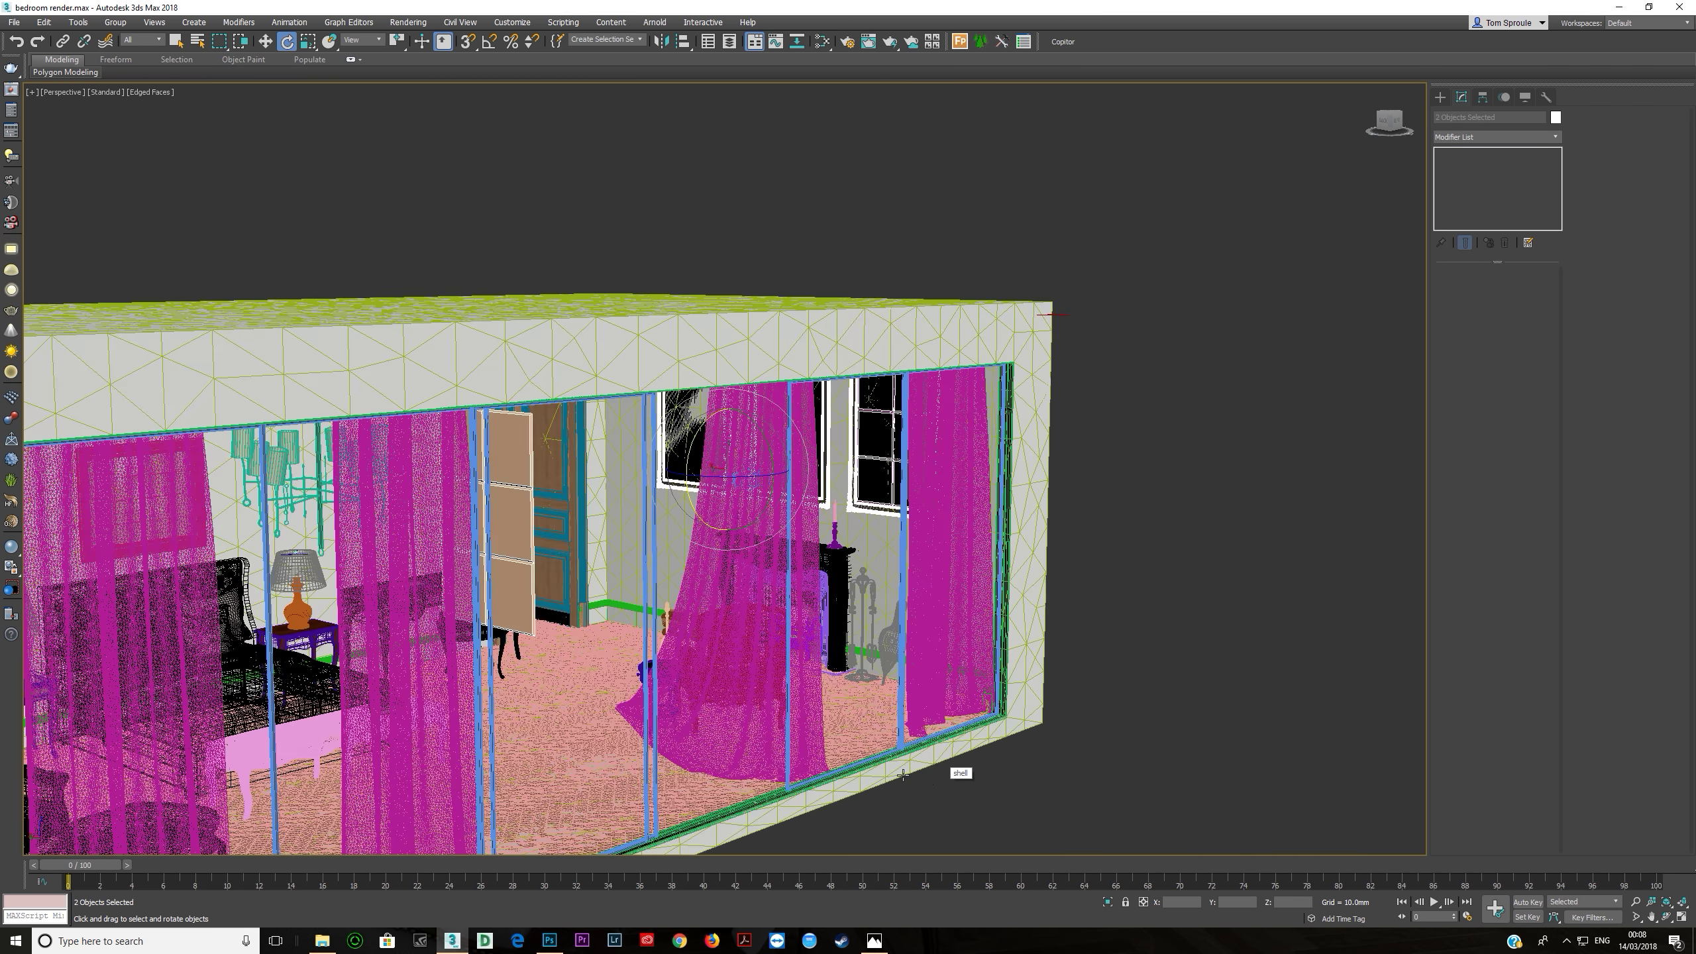
key("alt+q")
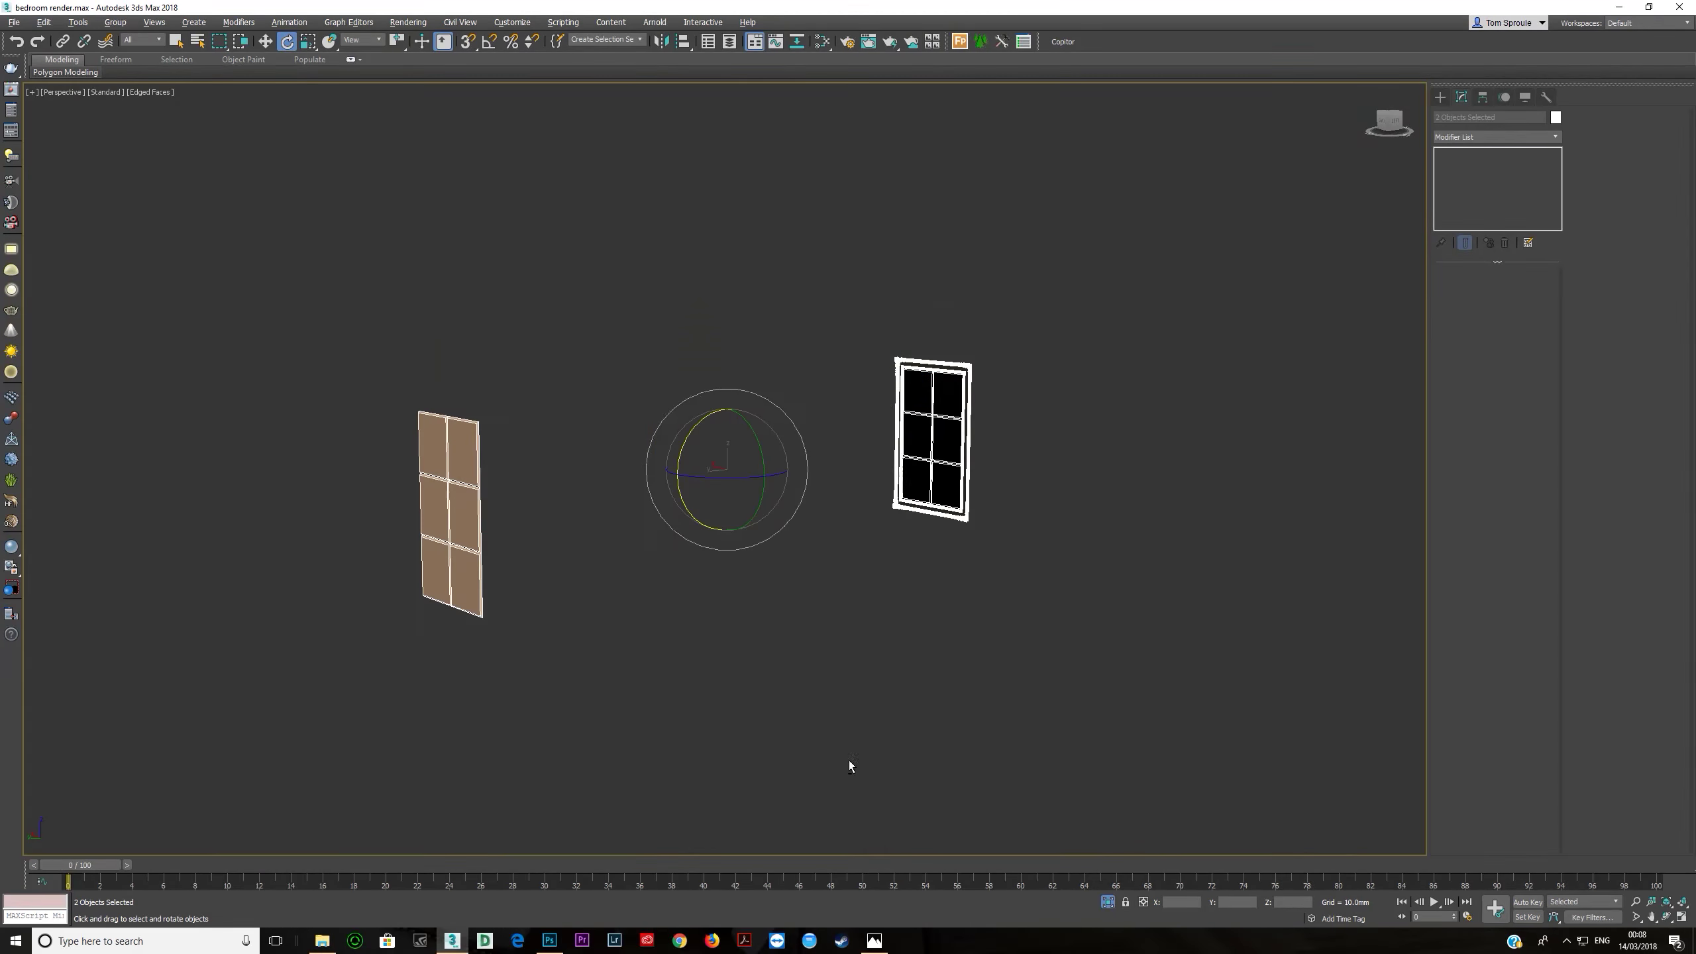
Step: Move the bevelled plane along Y in the top view until it lines up with the mirror
left_click(447, 605)
key("t")
key("z")
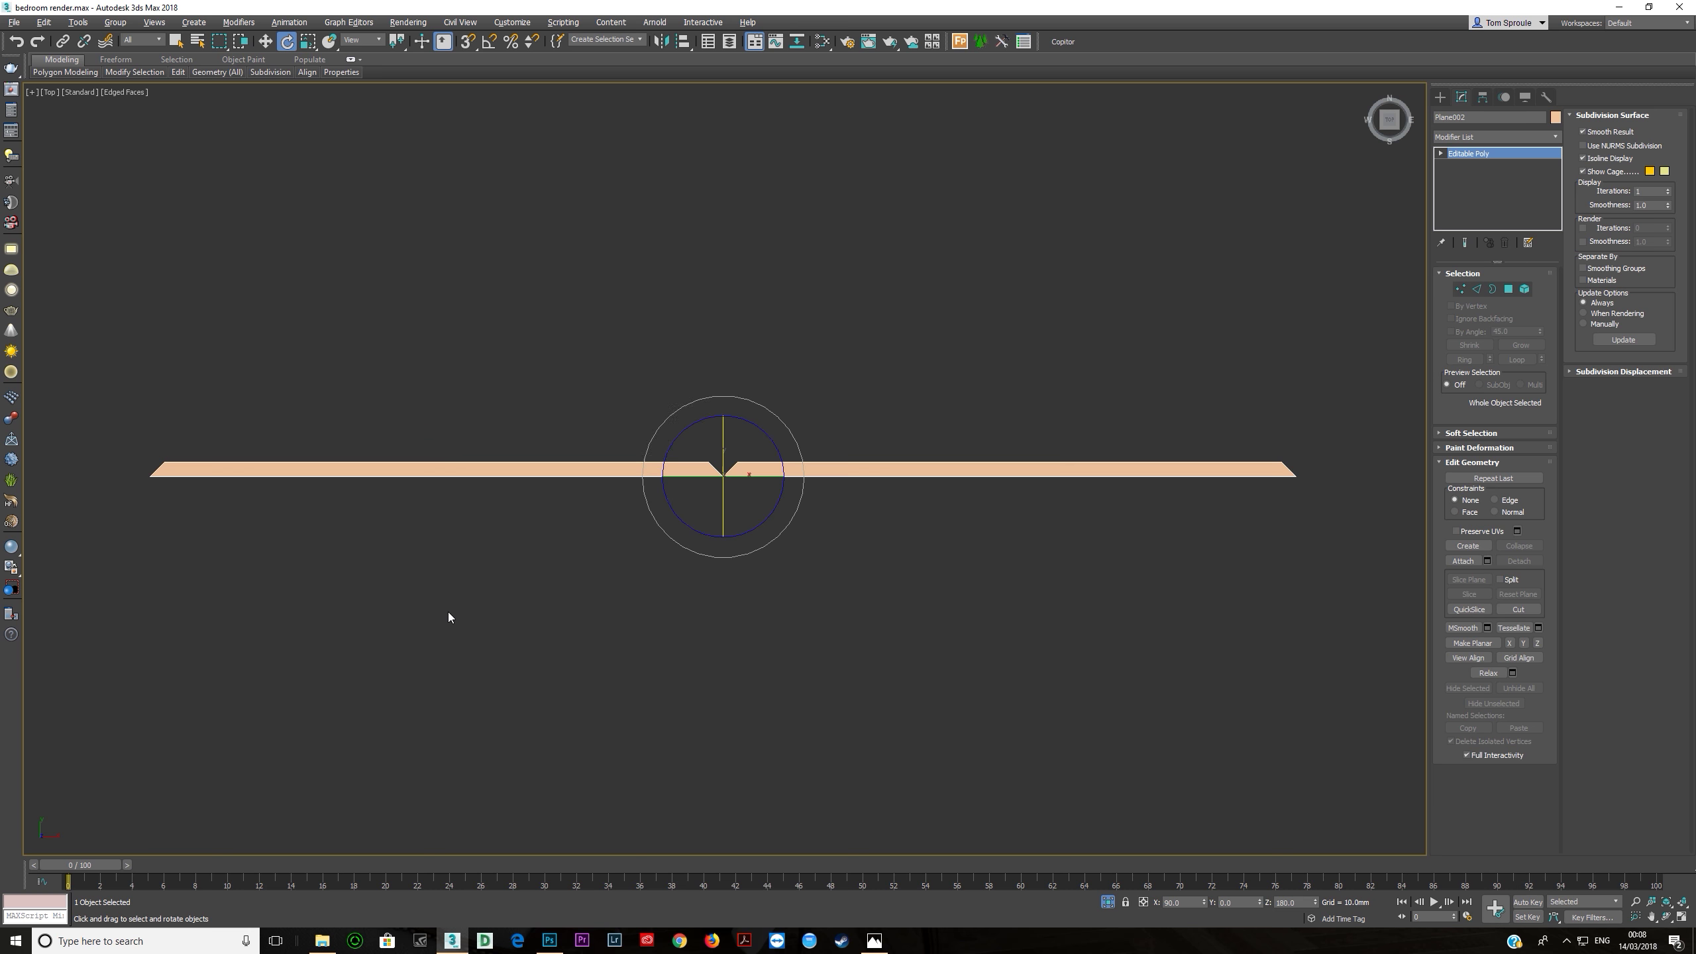
key("w")
scroll(477, 630, "down", 5)
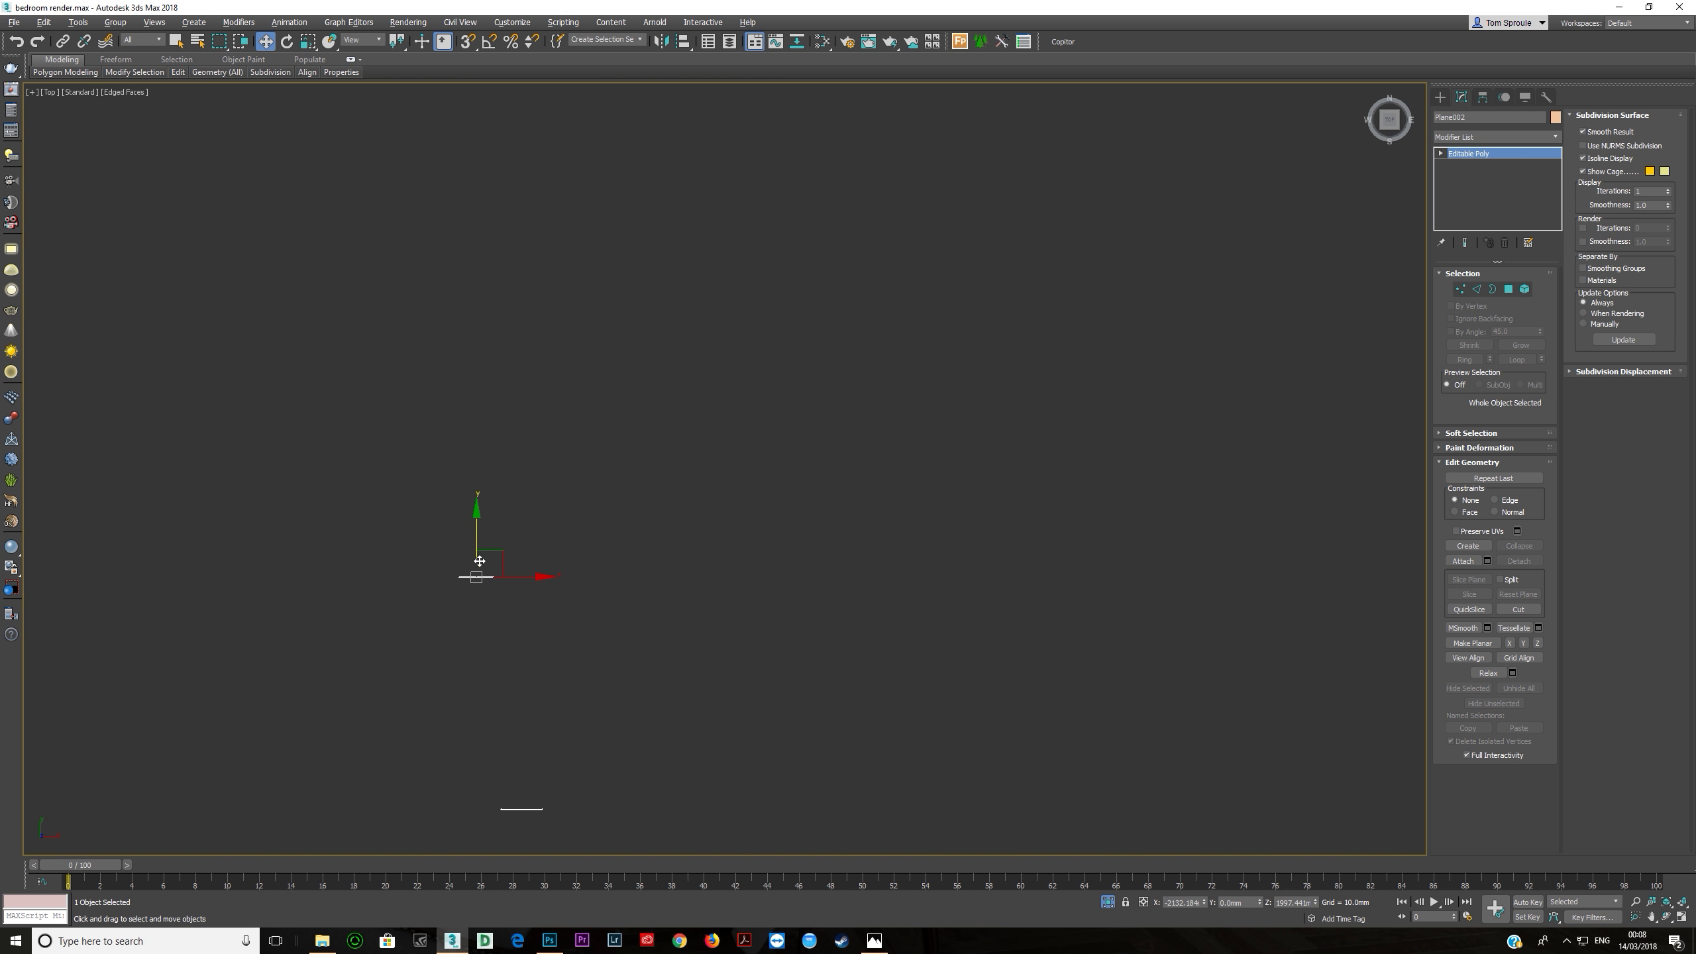
left_click_drag(479, 555, 478, 783)
Step: Select the mirror together with the bevelled plane, end isolation, and view both inside the room in perspective
left_click(478, 804, "ctrl")
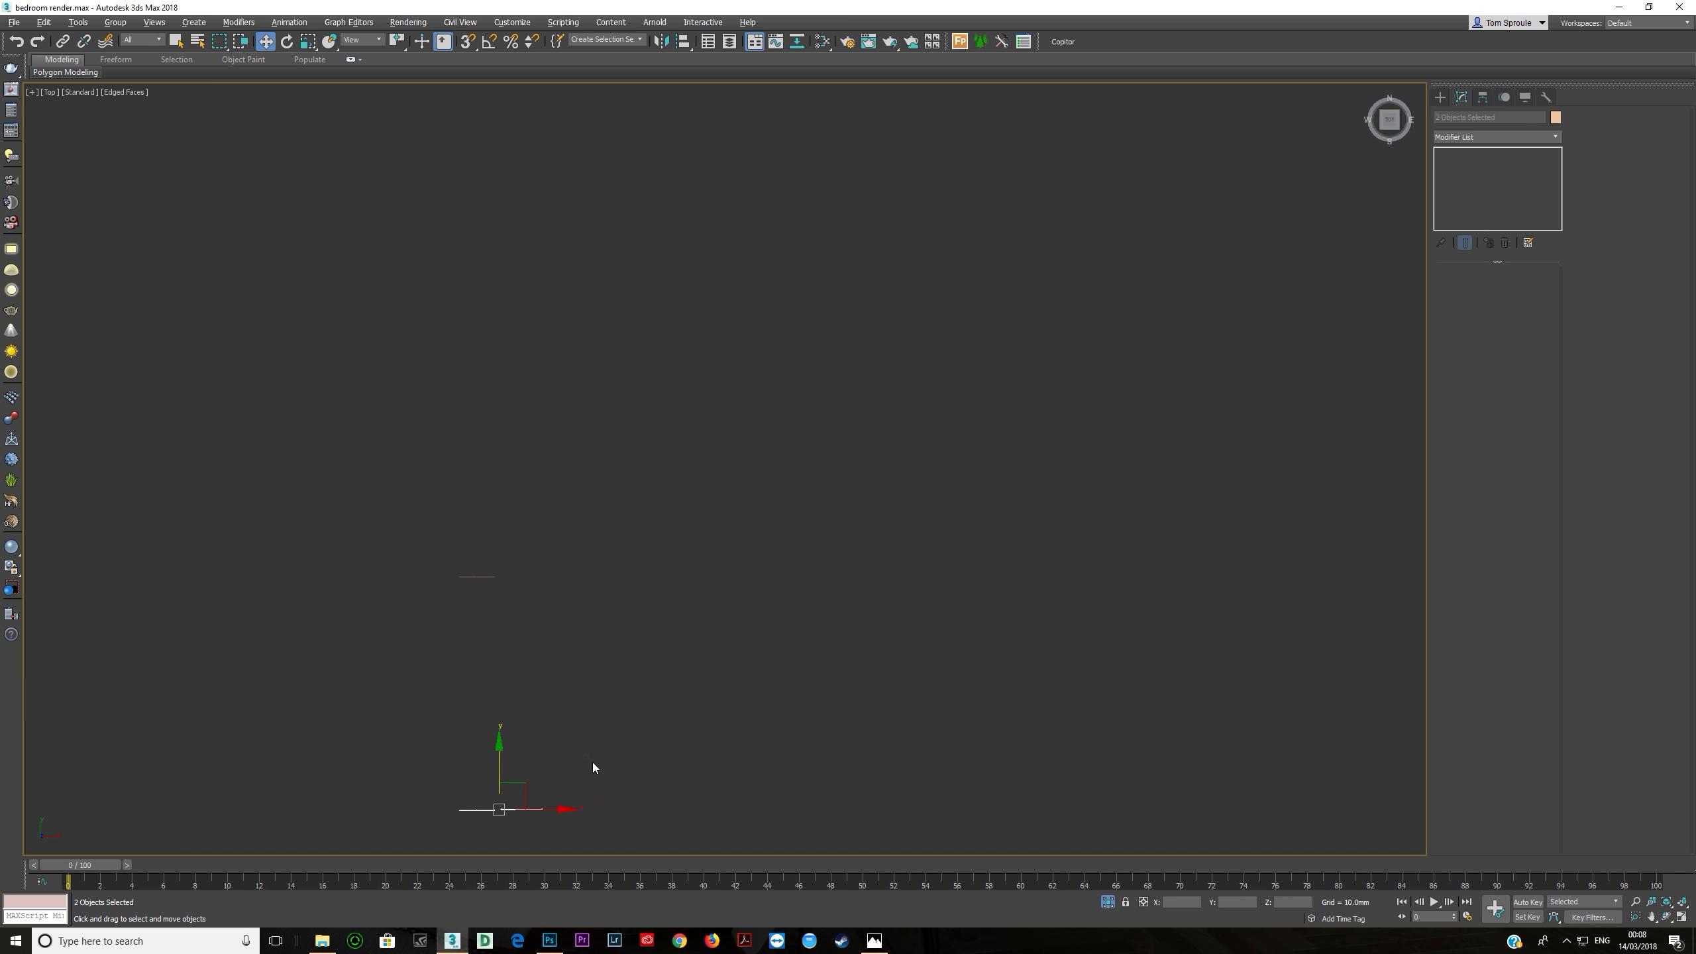
left_click(1107, 902)
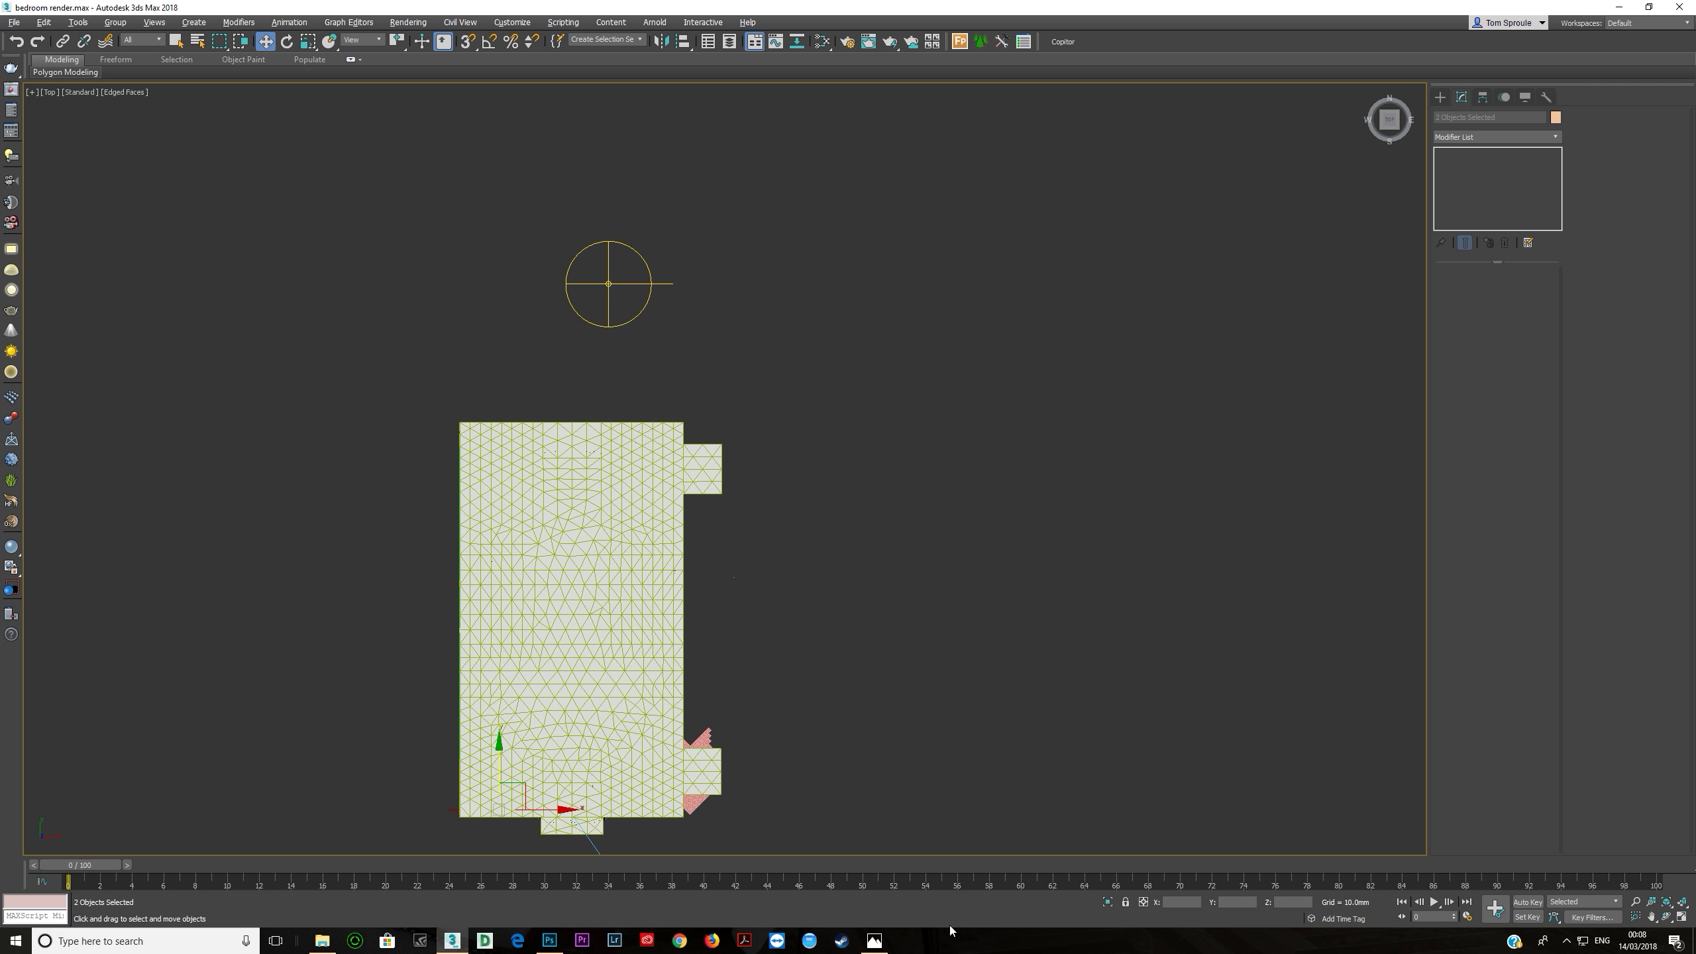
key("alt+q")
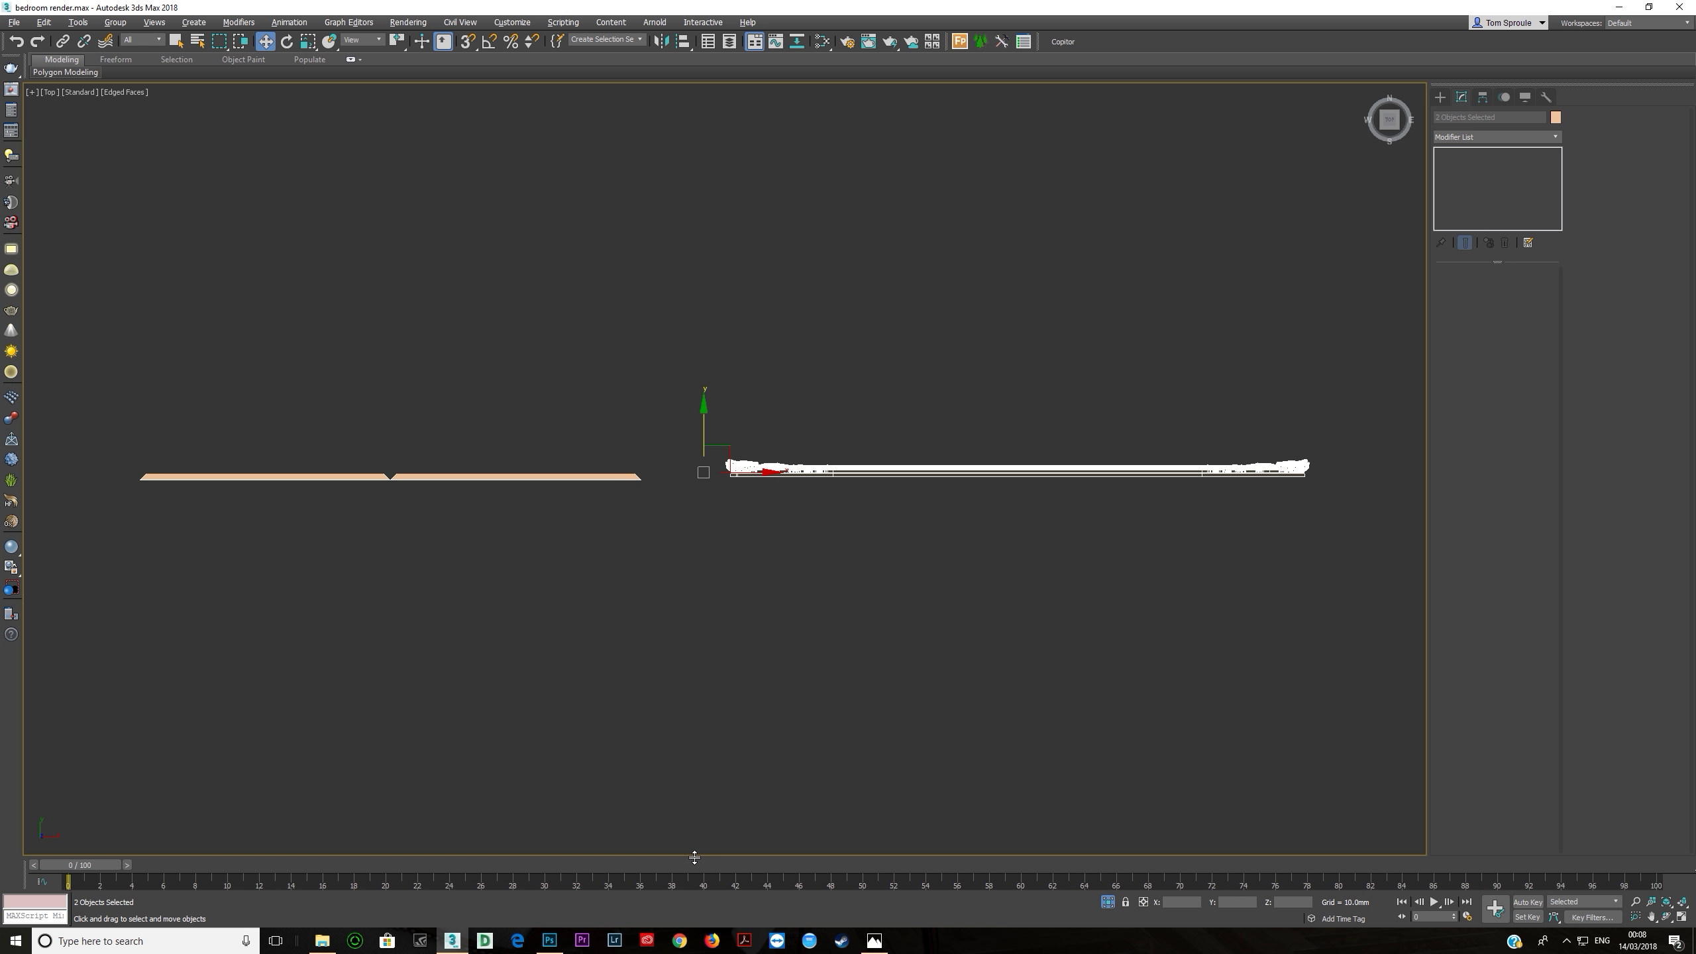
left_click(1107, 903)
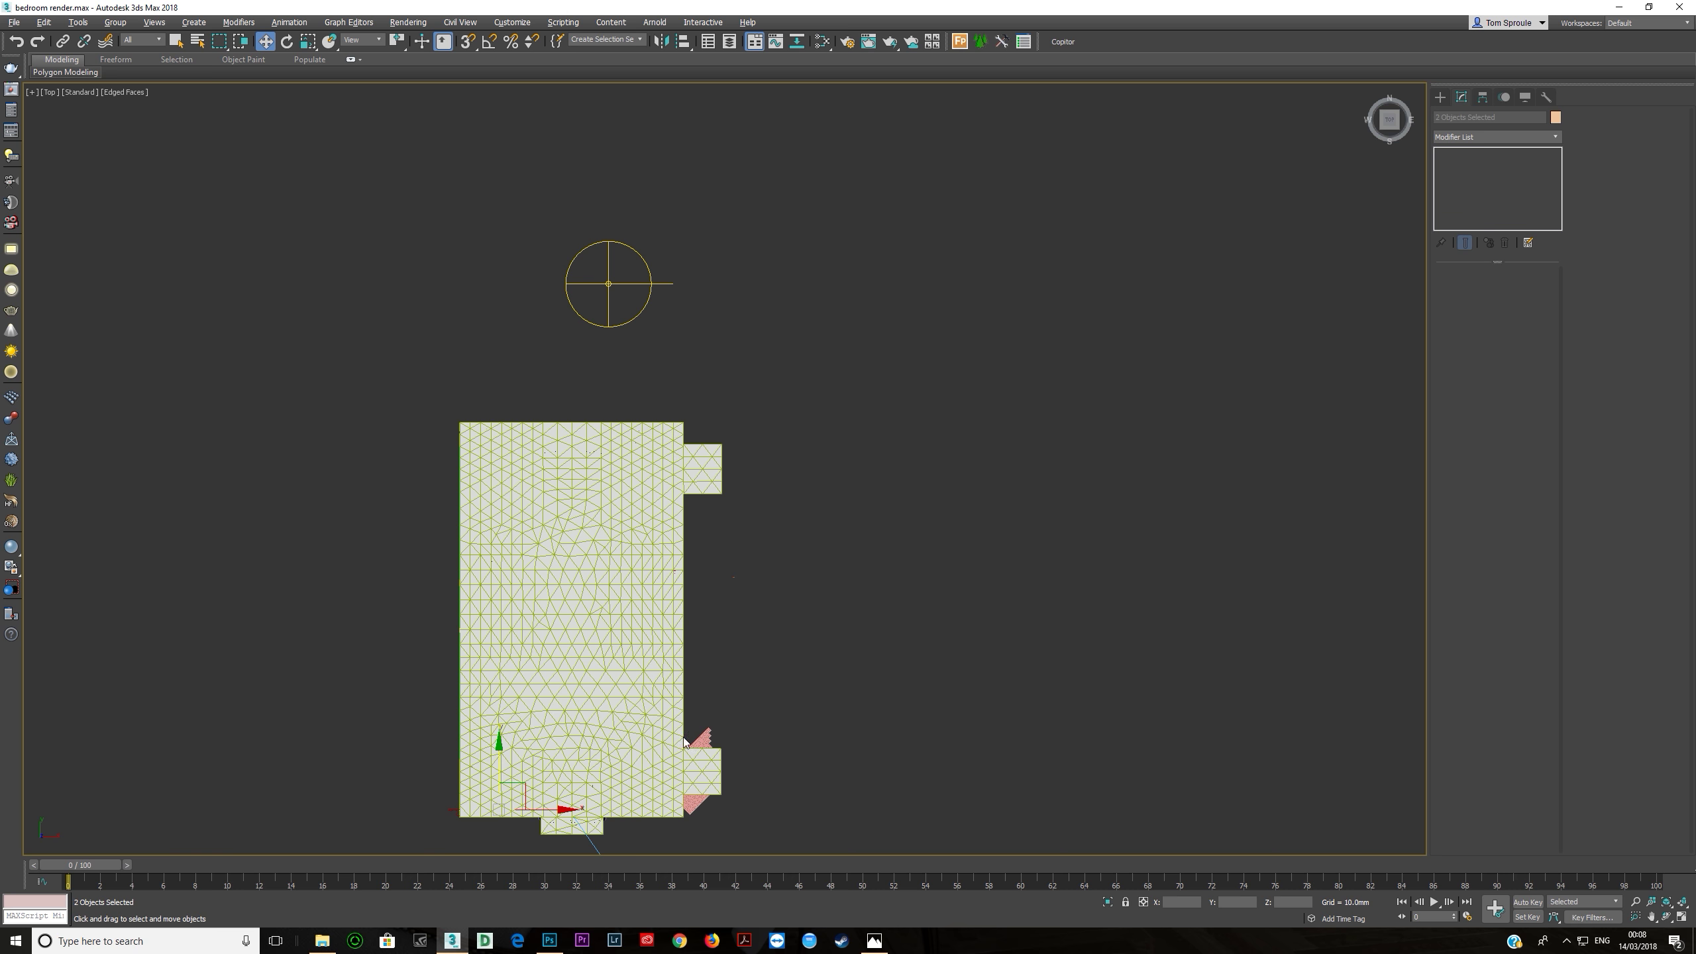
key("p")
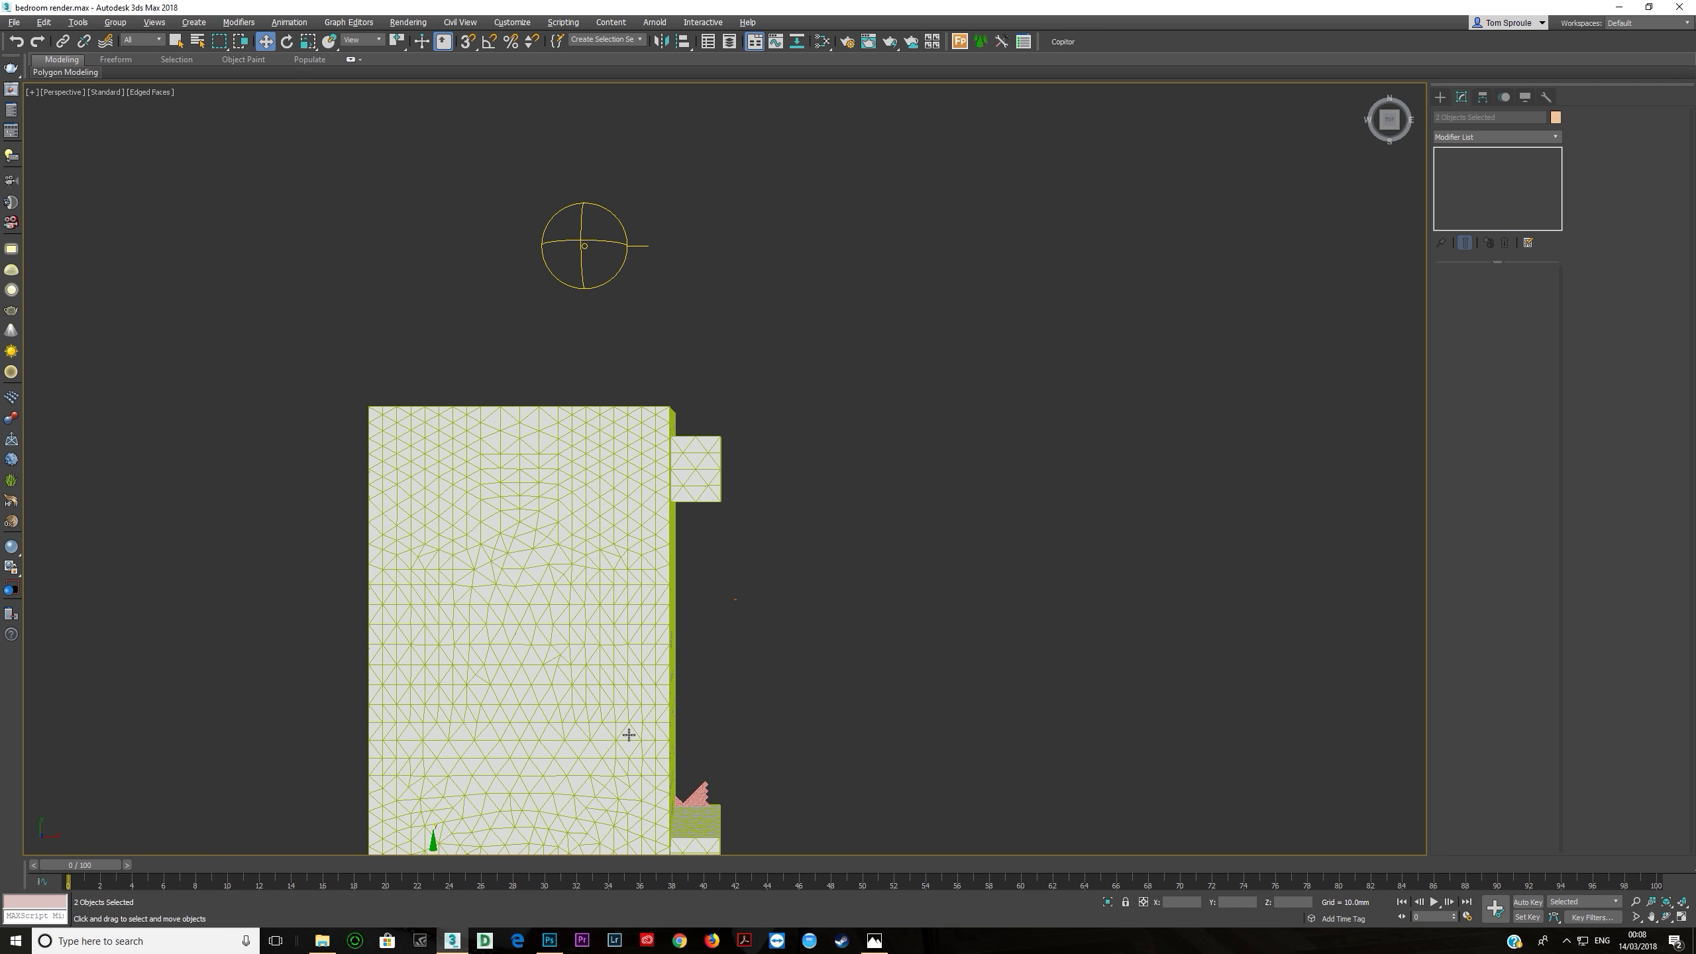
middle_click_drag(615, 665, 840, 548, "alt")
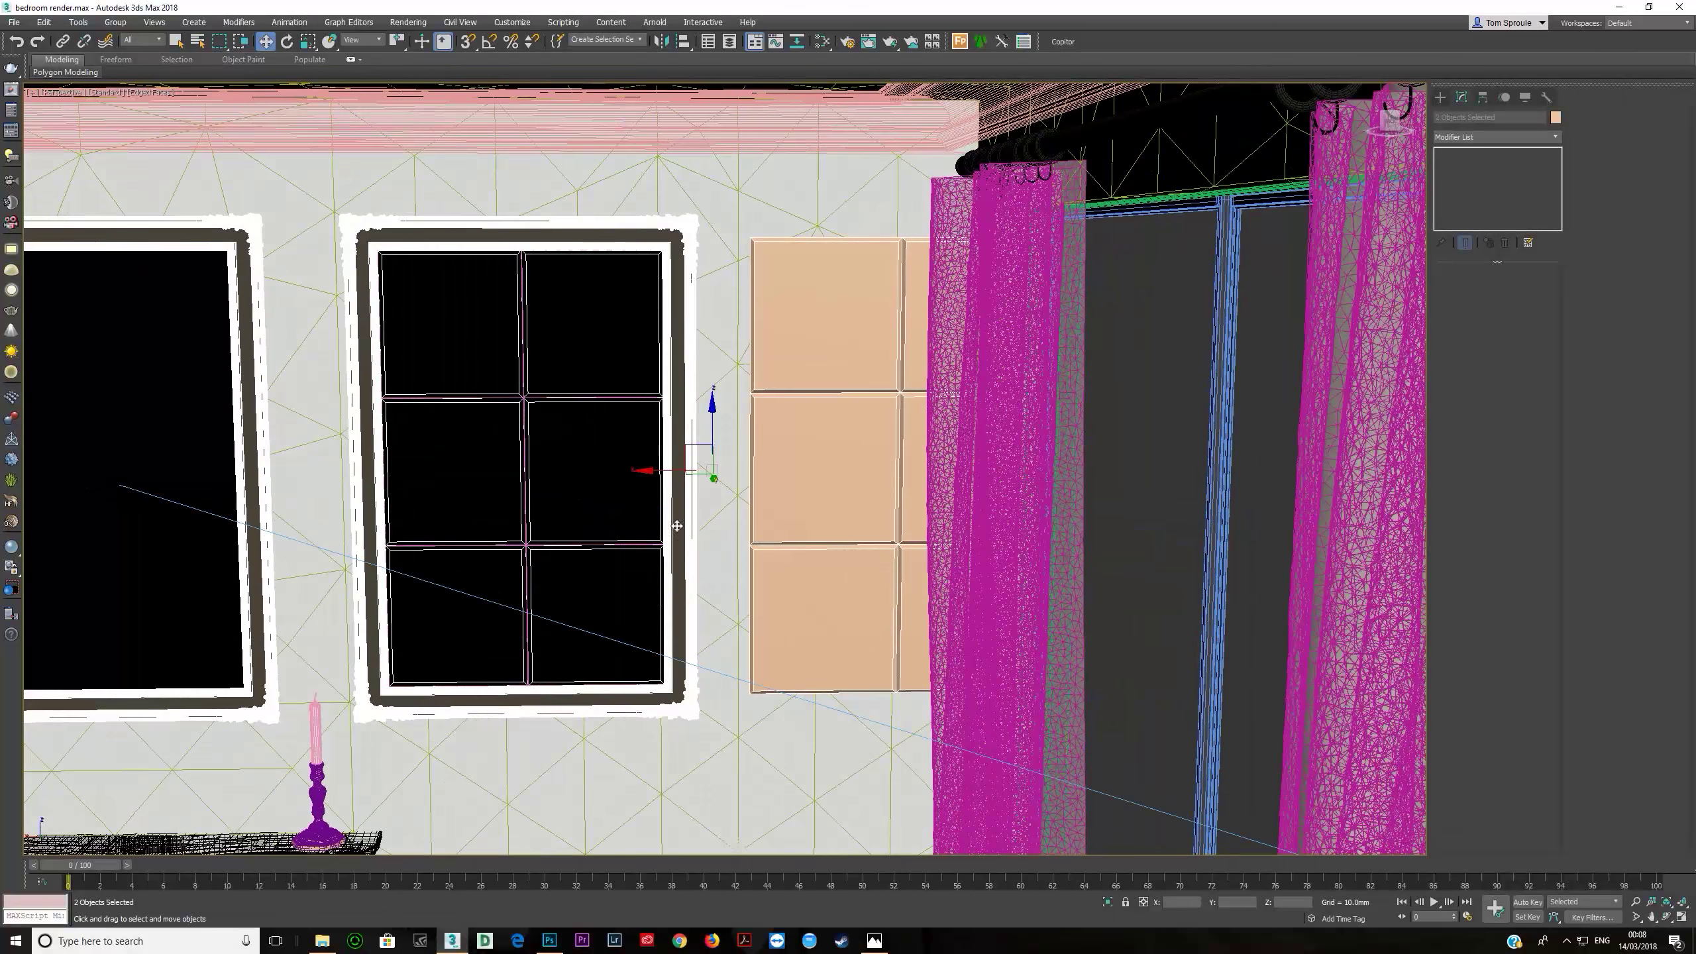
Step: Add the pink bars between the mirror's glass panes to the current selection
scroll(661, 535, "up", 4)
scroll(436, 571, "up", 10)
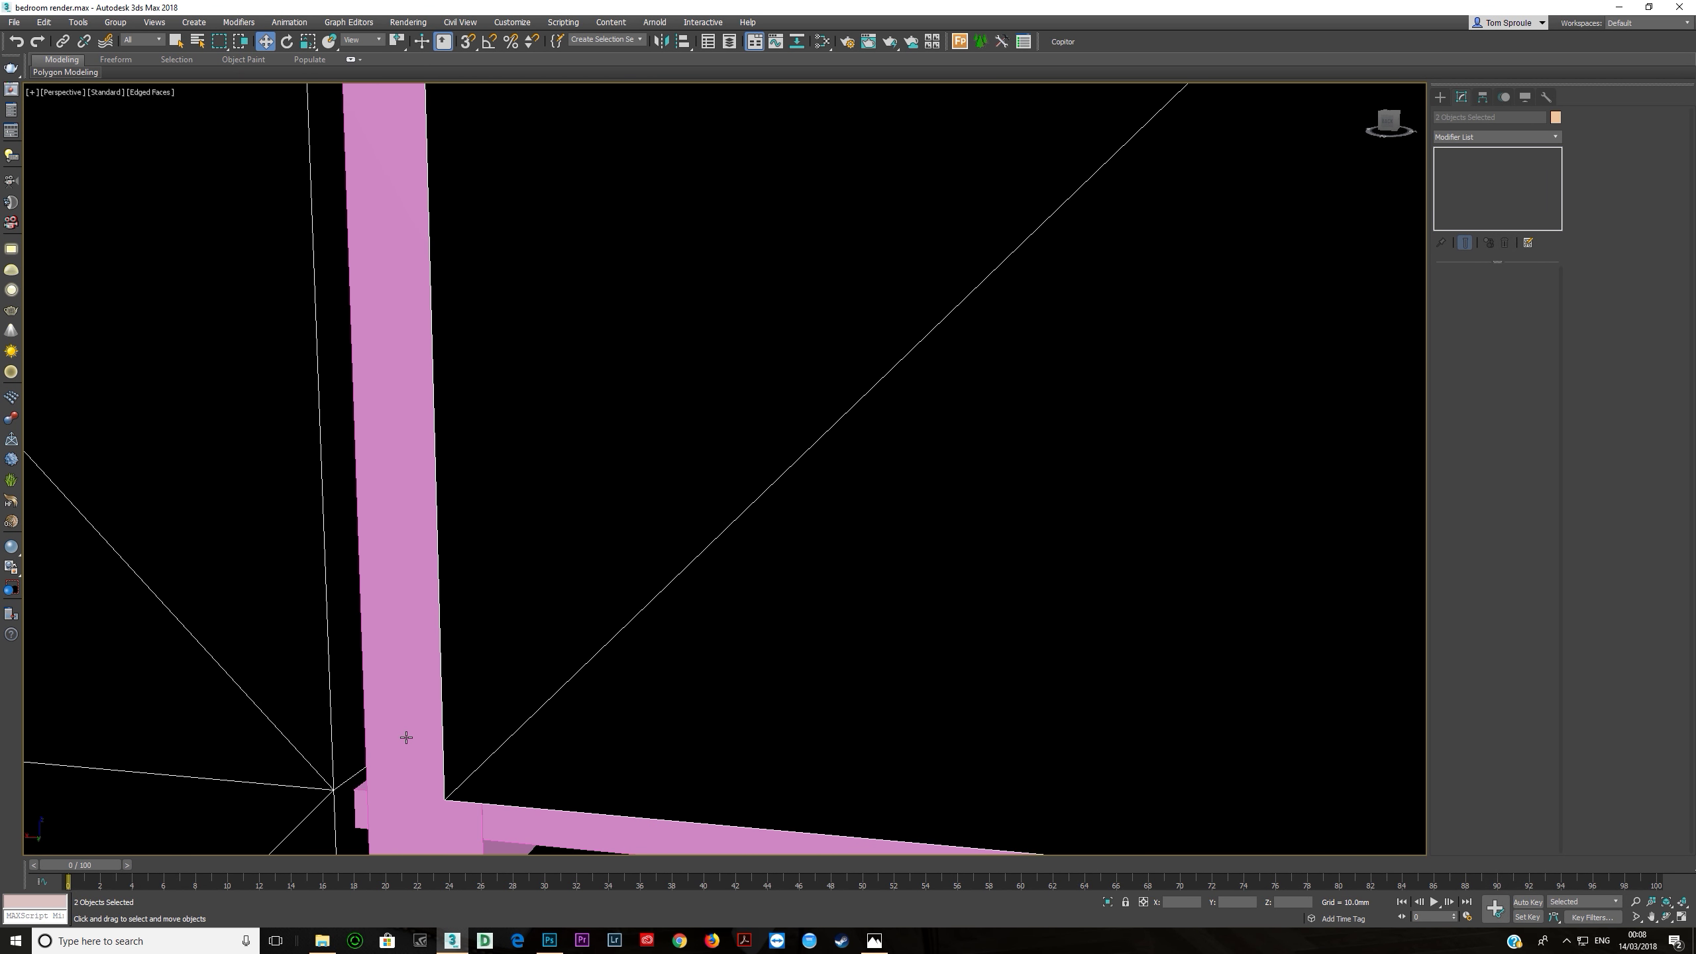
scroll(401, 721, "down", 8)
left_click(392, 681, "ctrl")
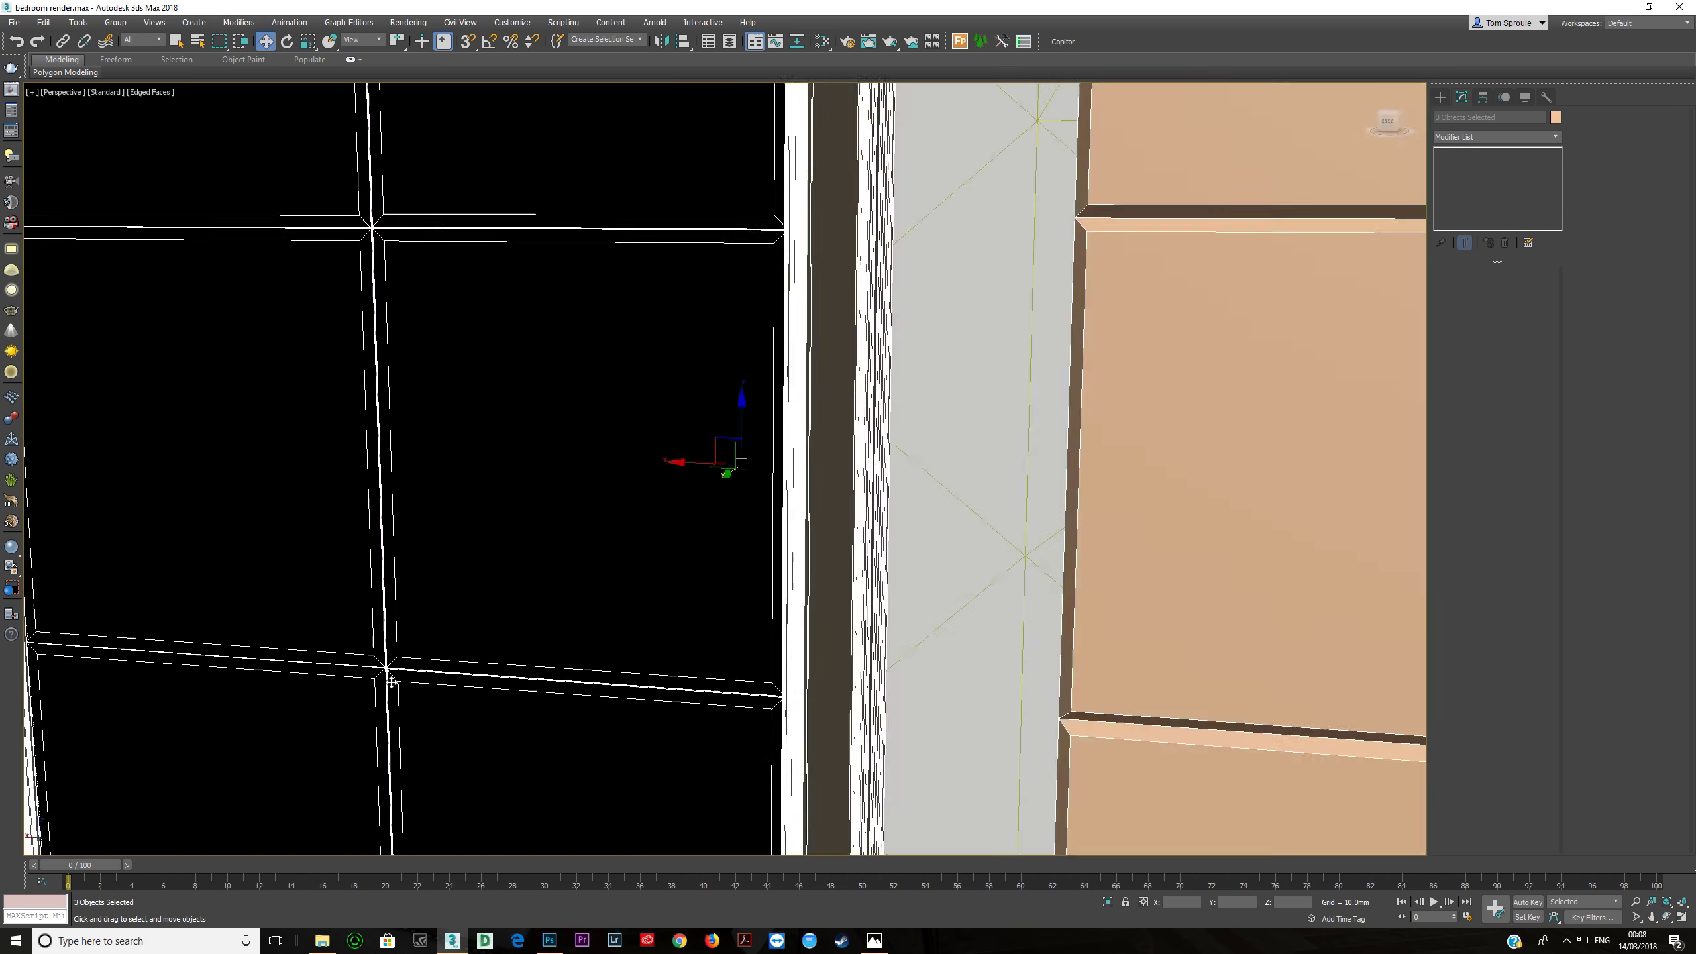
Step: Isolate the mirror, its pink bars and the bevelled plane together in the perspective view
scroll(392, 681, "down", 10)
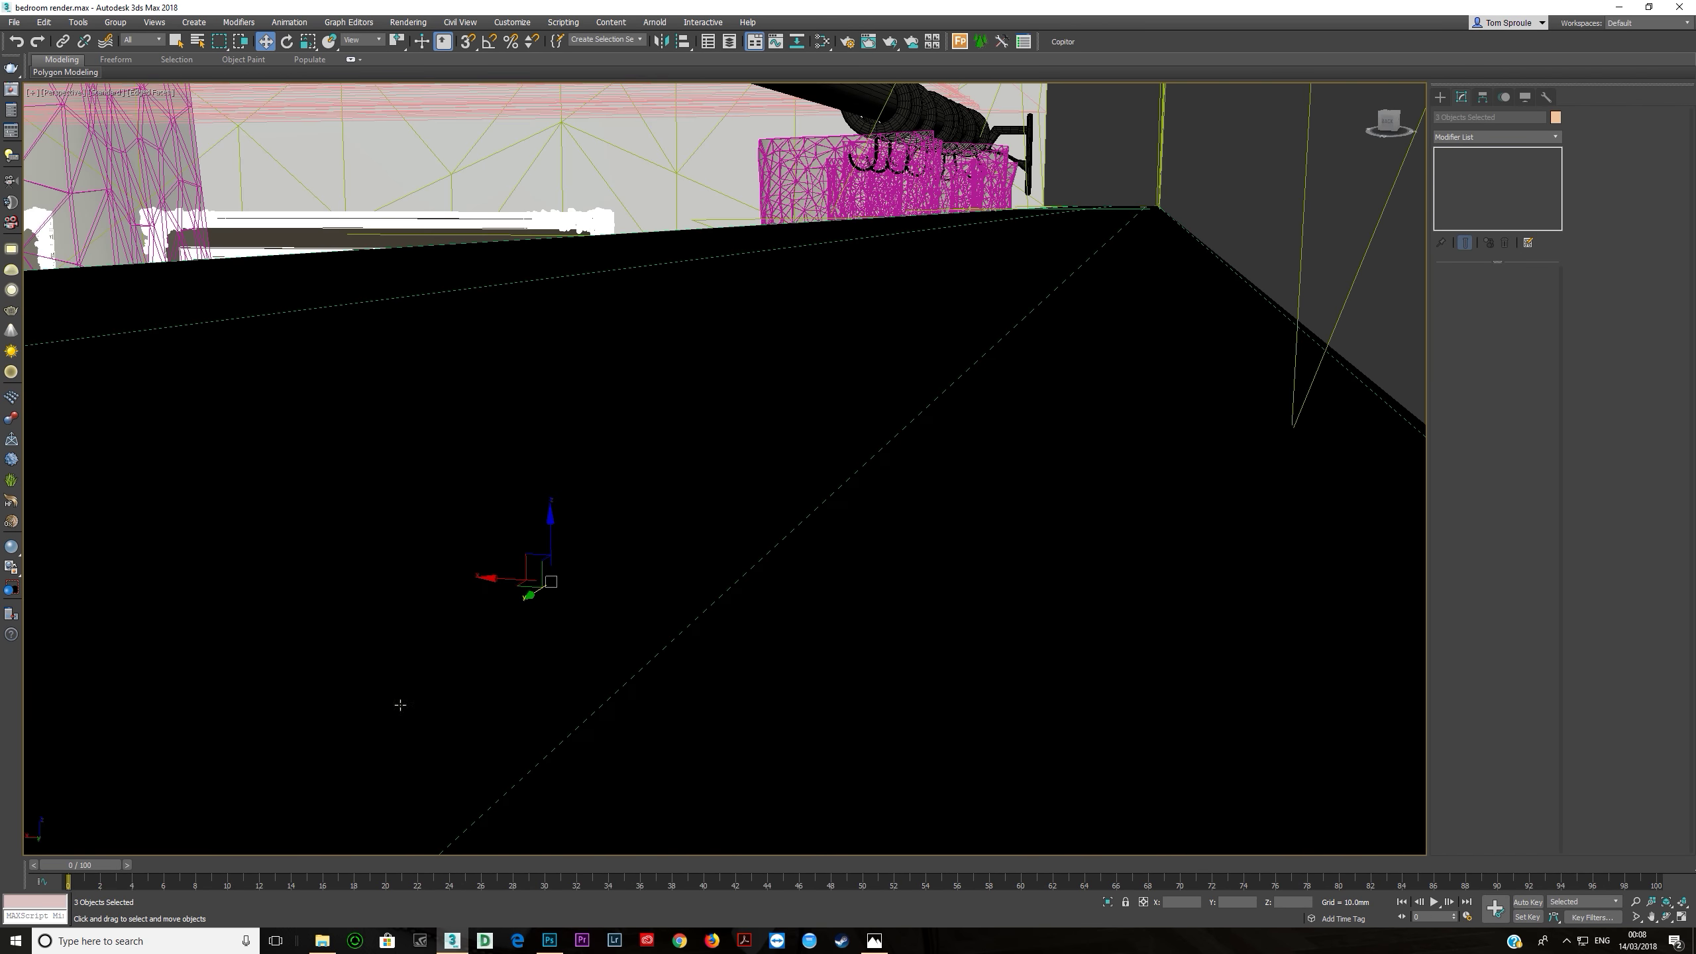
scroll(400, 705, "up", 12)
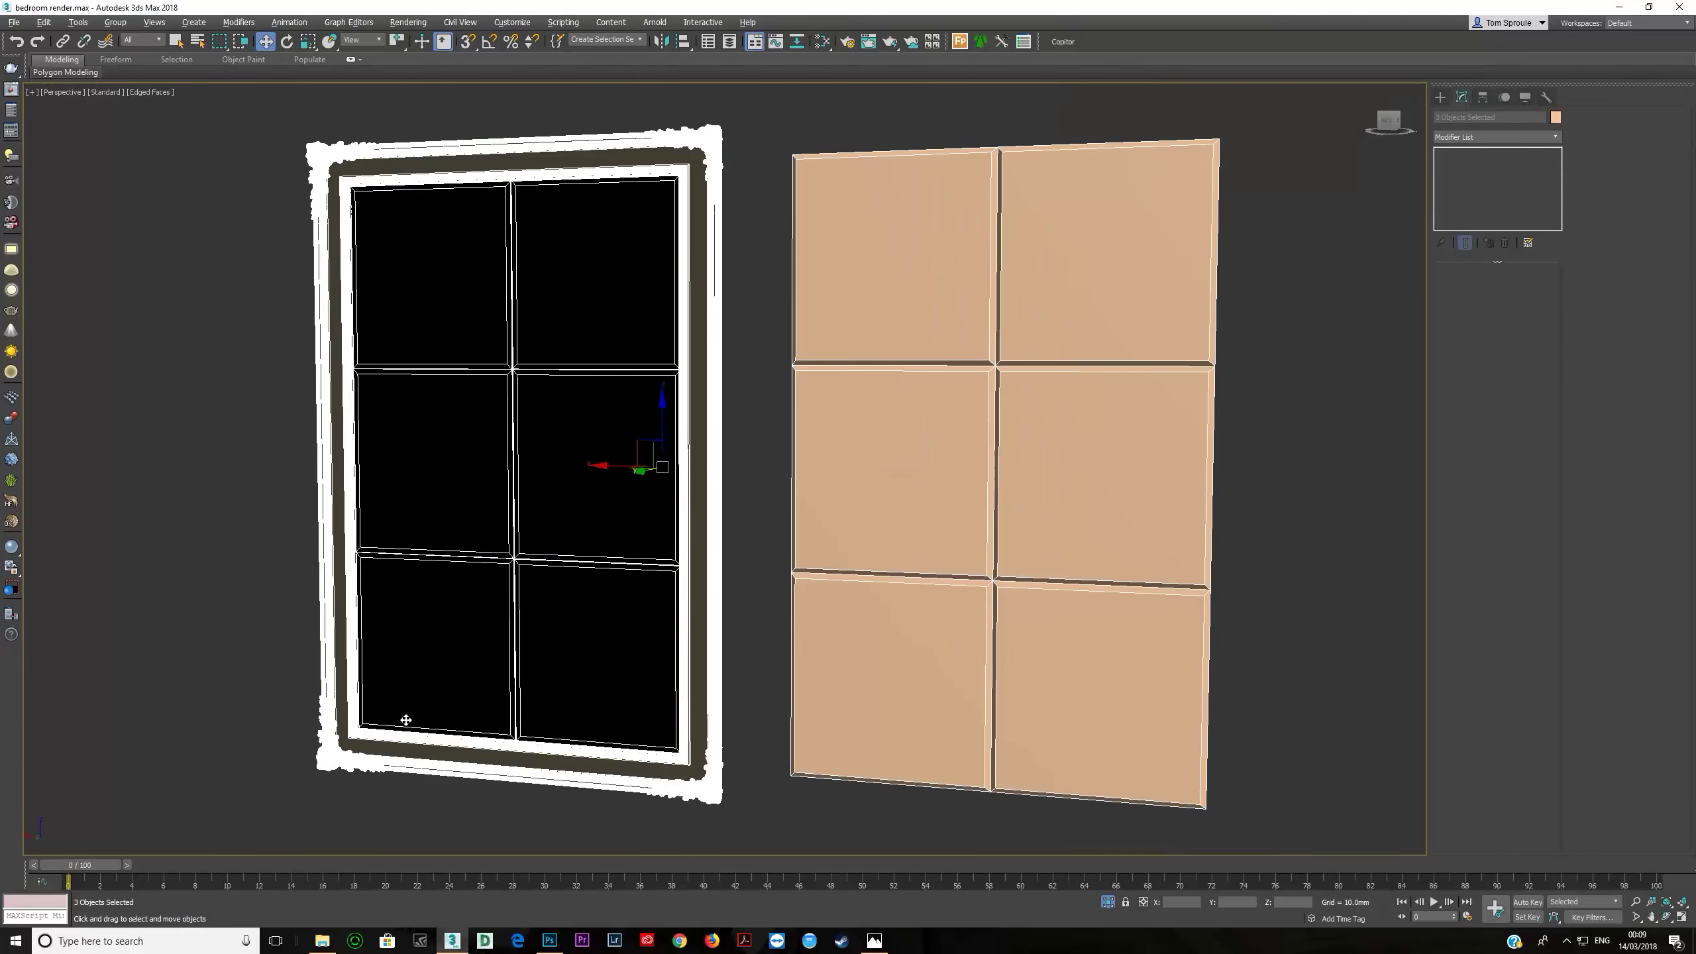
scroll(406, 720, "up", 15)
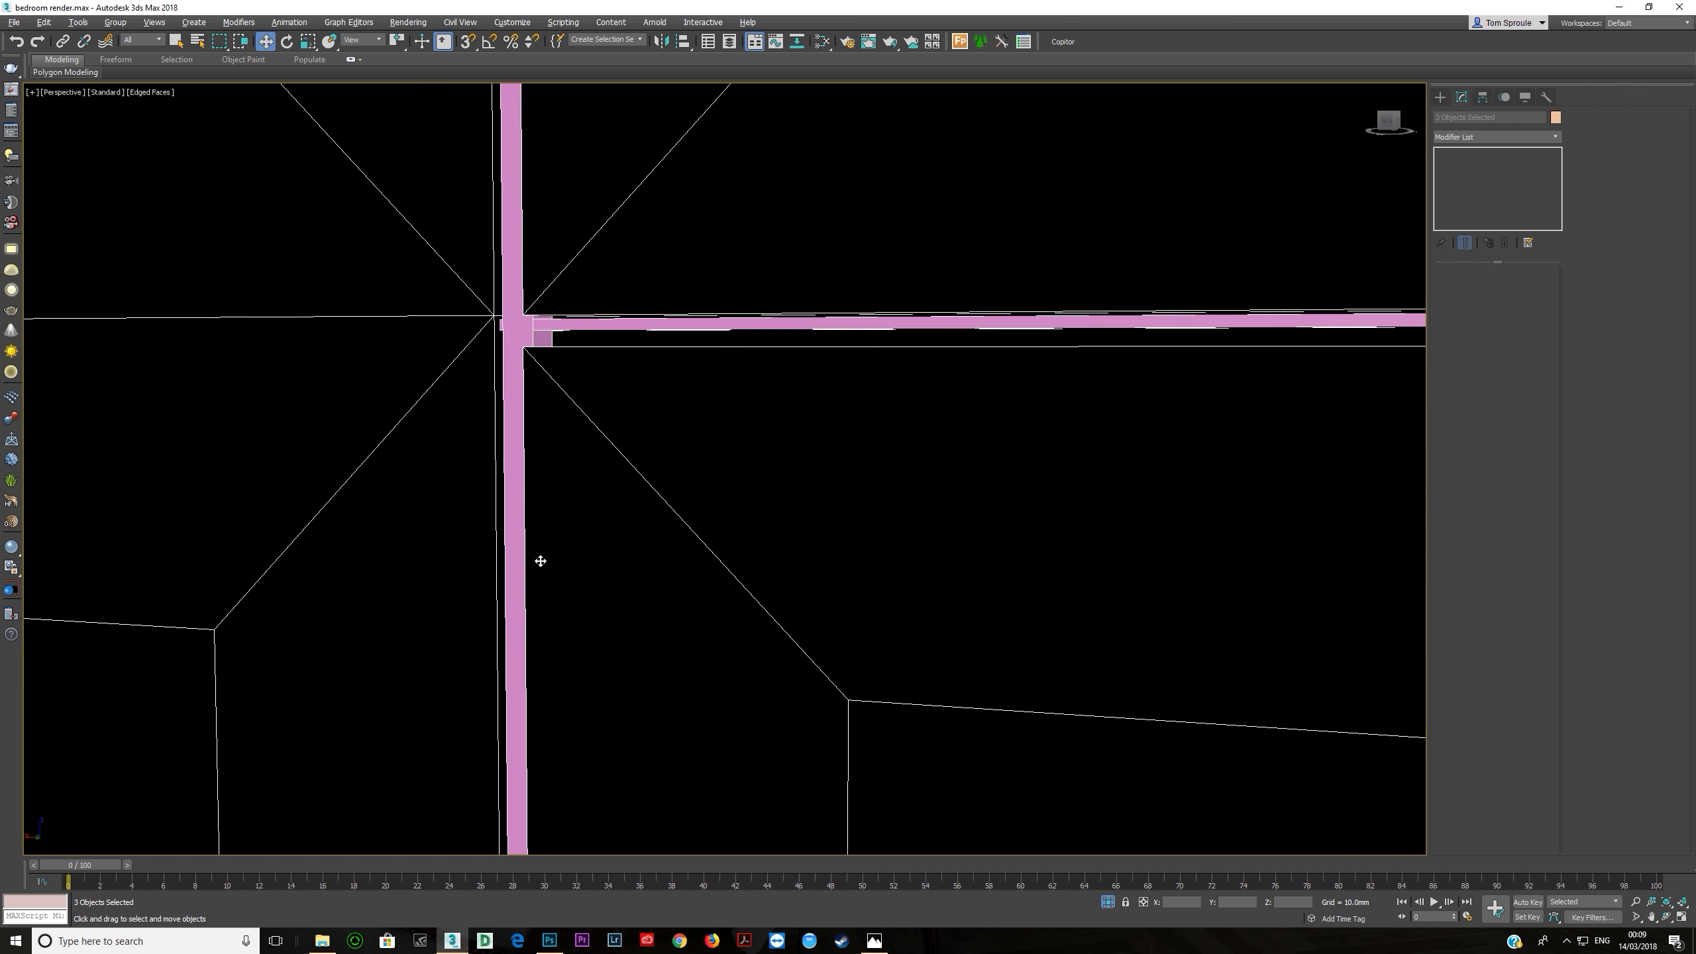
Step: Isolate the pink bar grid on its own and examine how its thin horizontal and vertical bars cross
left_click(510, 499)
scroll(508, 528, "down", 10)
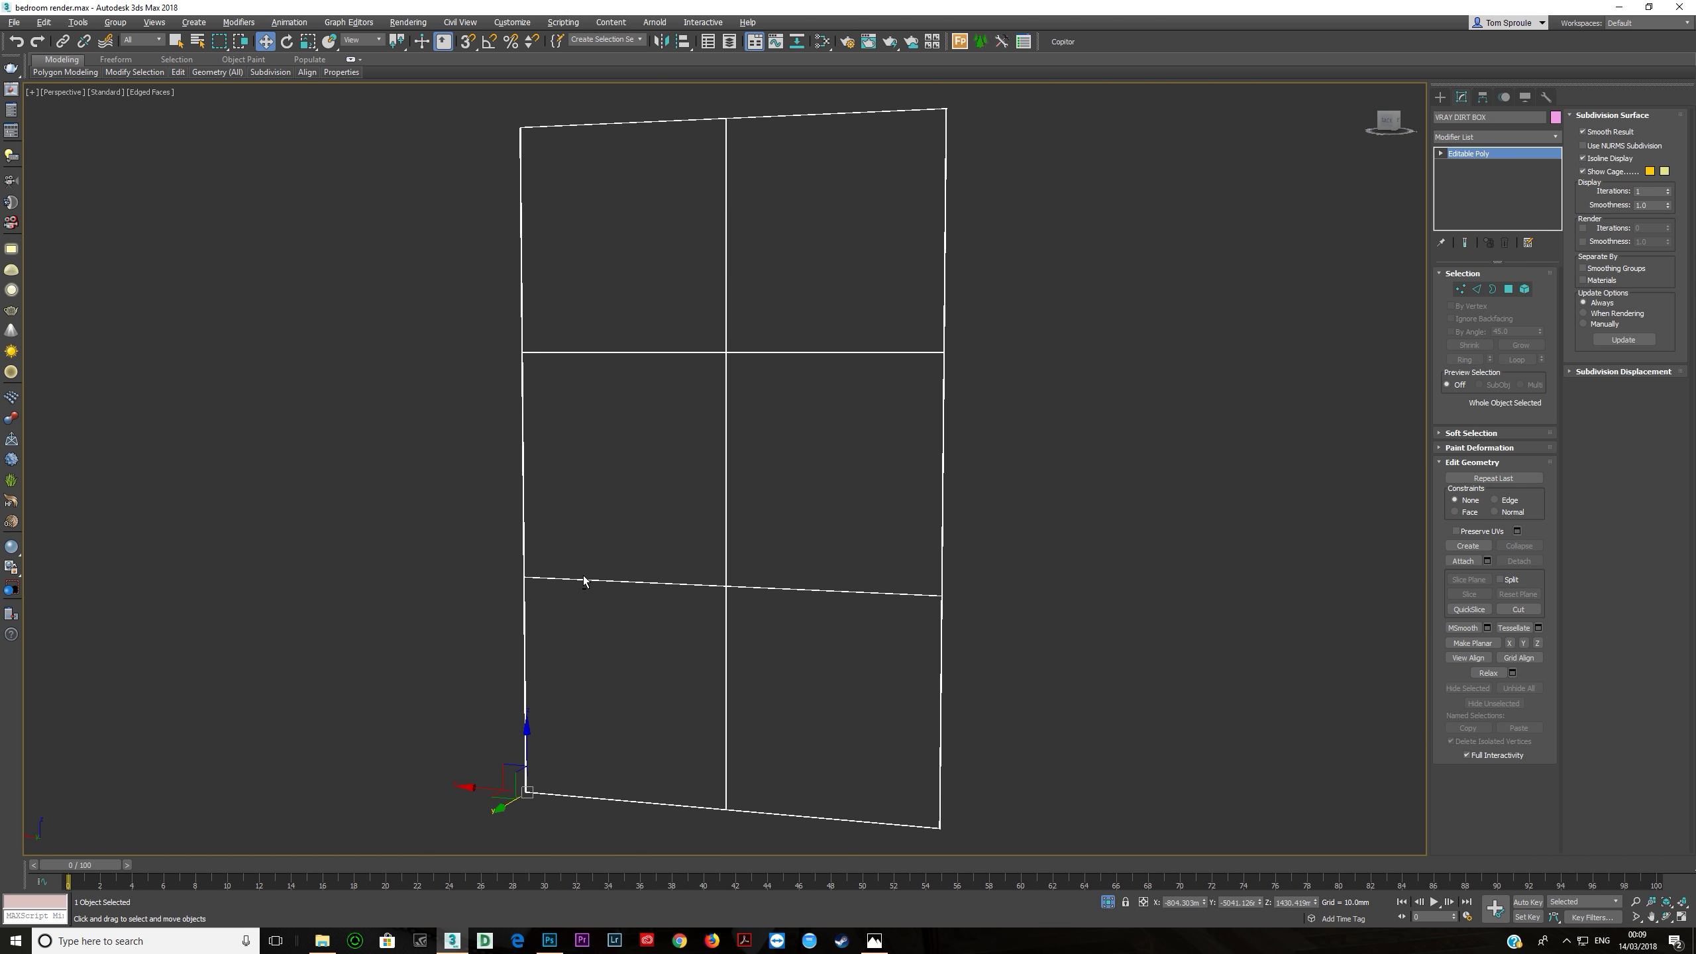
middle_click_drag(583, 580, 612, 607, "alt")
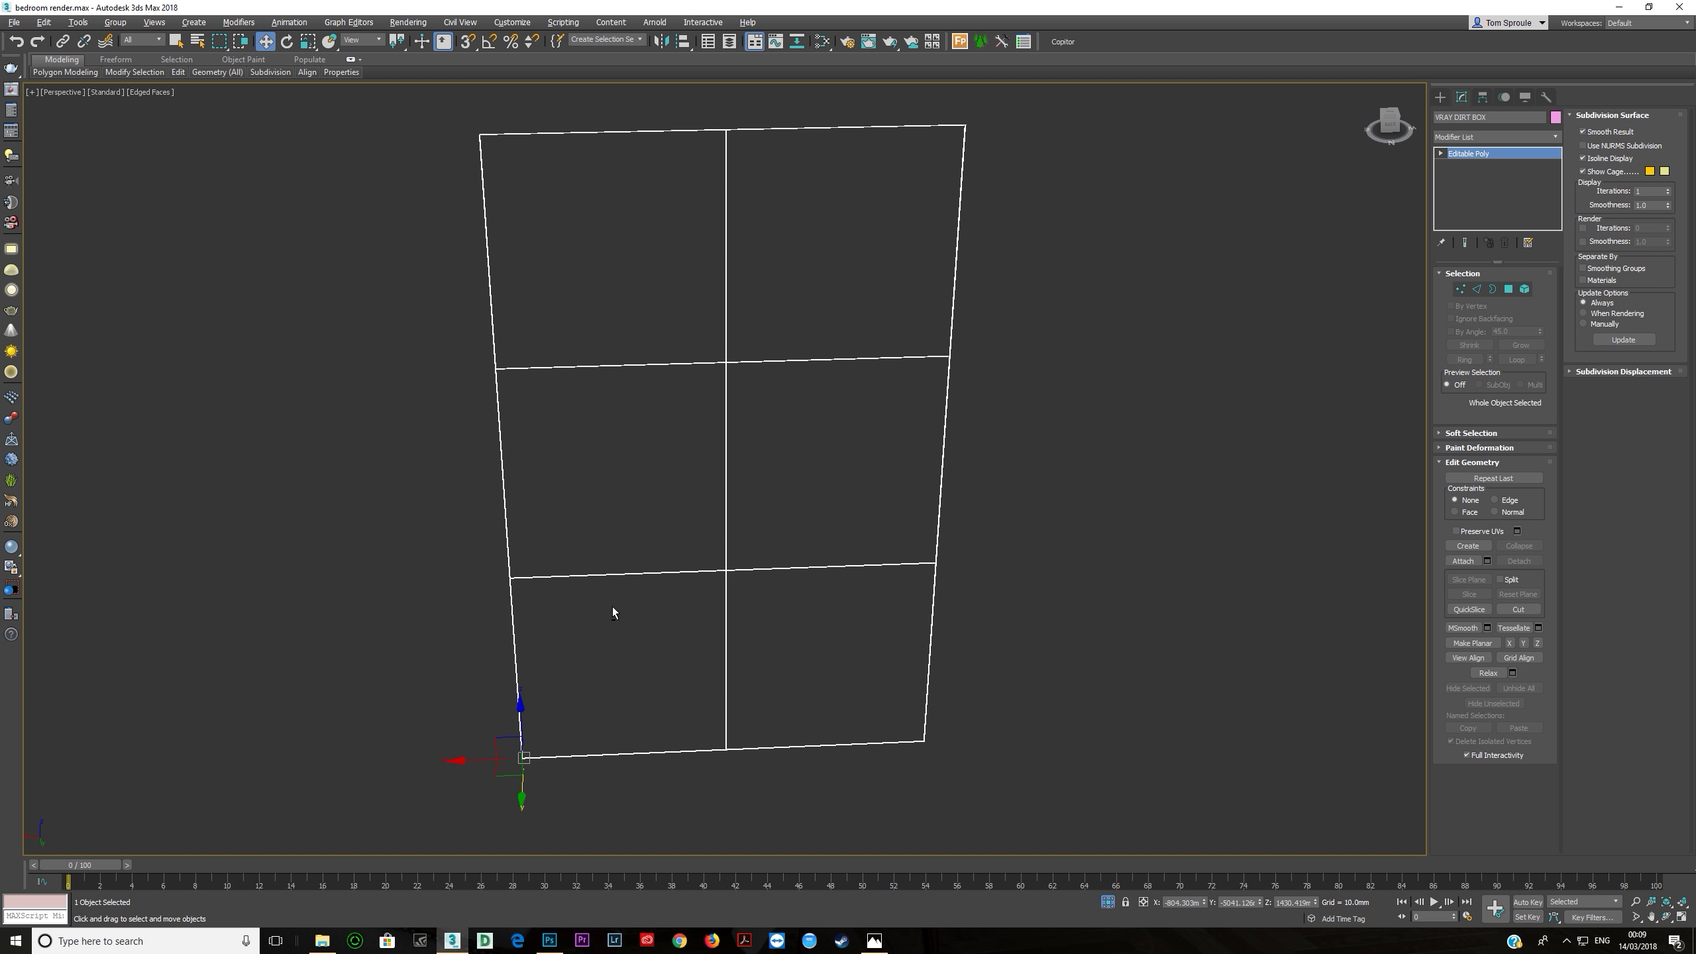
scroll(717, 585, "up", 15)
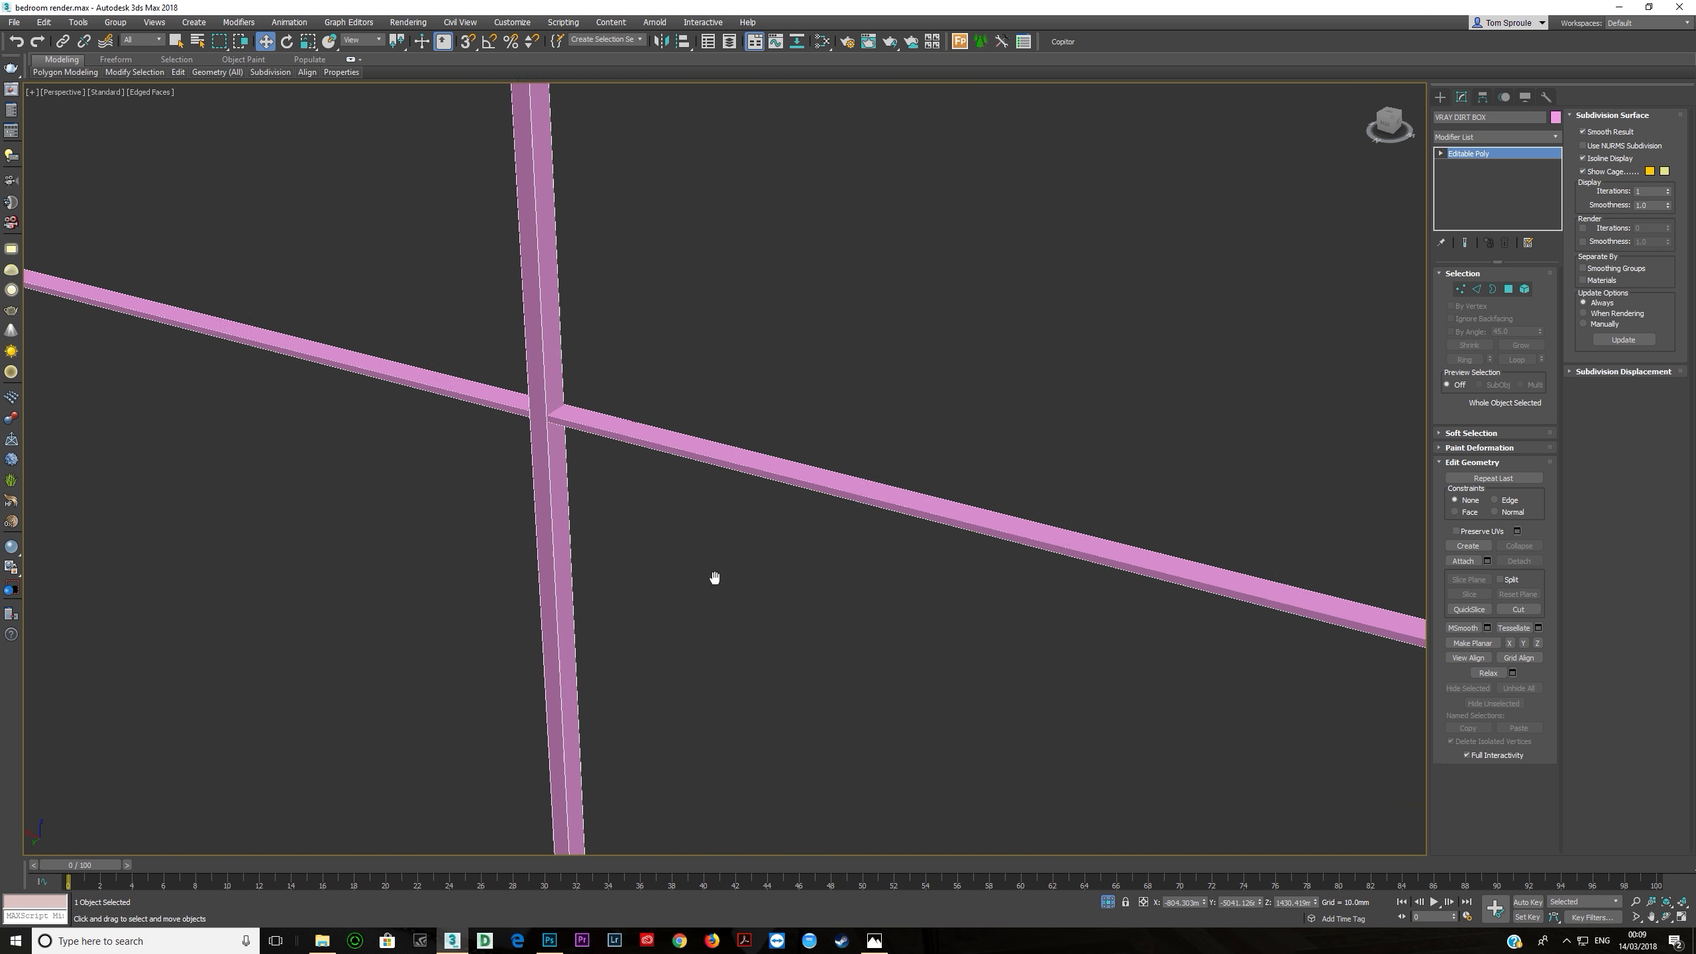
scroll(682, 515, "down", 5)
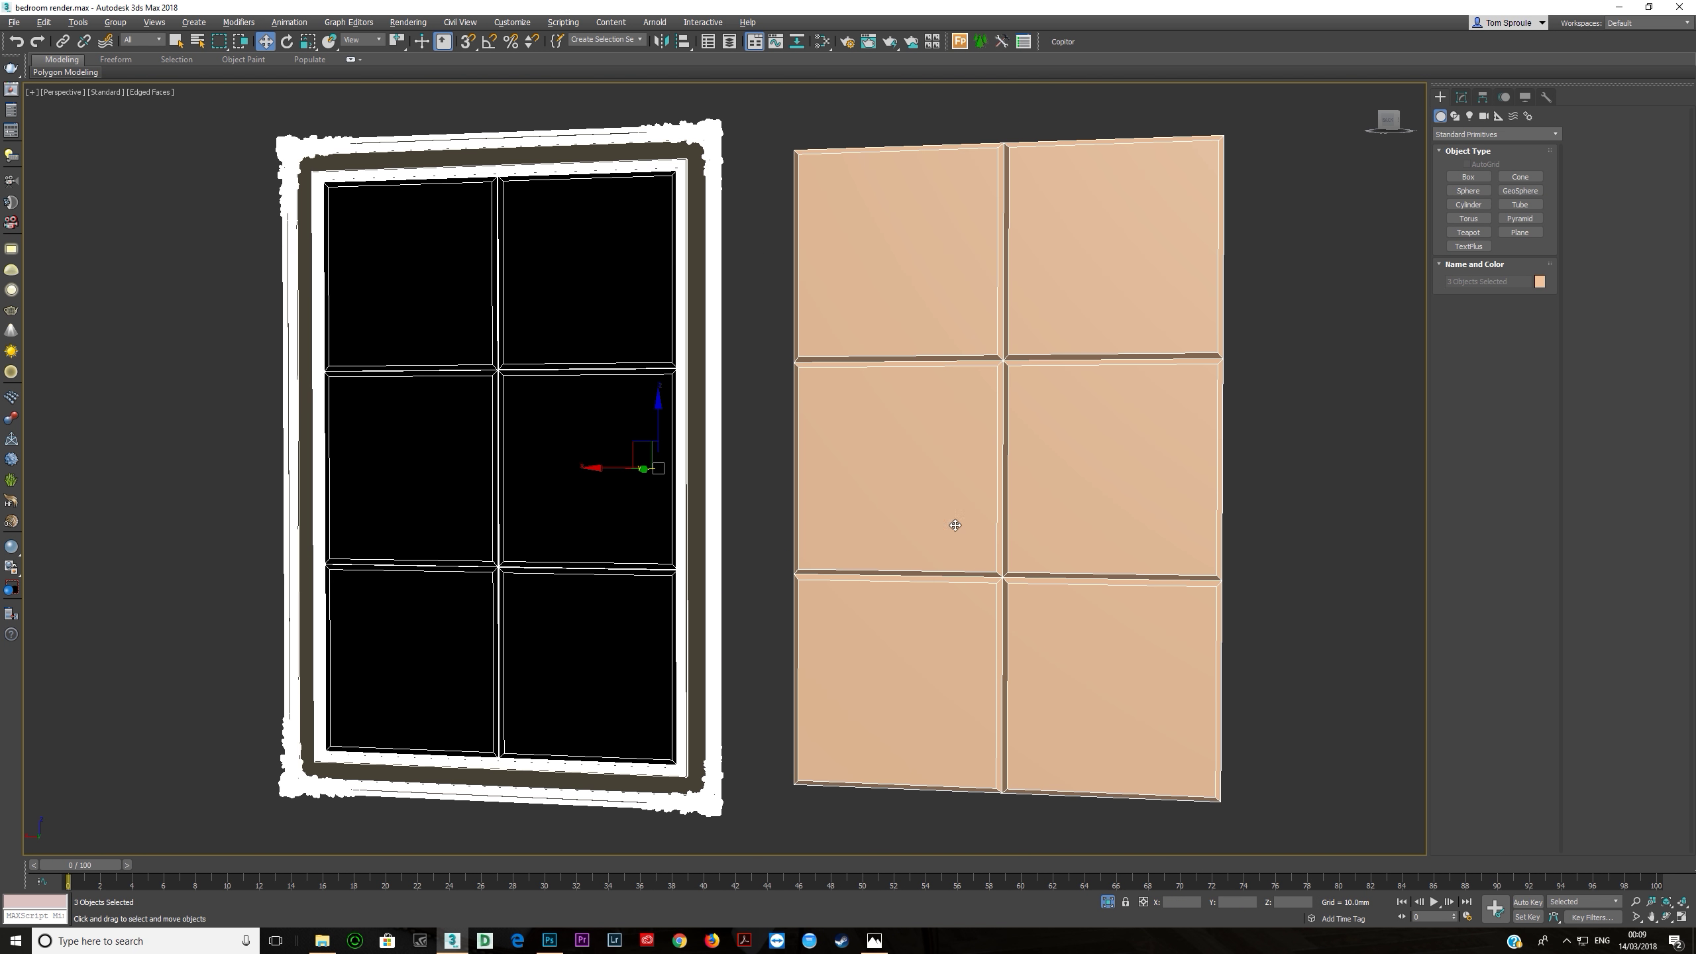
Step: Draw a thin box about 774 mm wide across the full width of the bevelled plane in the top view
left_click(978, 607)
key("t")
key("z")
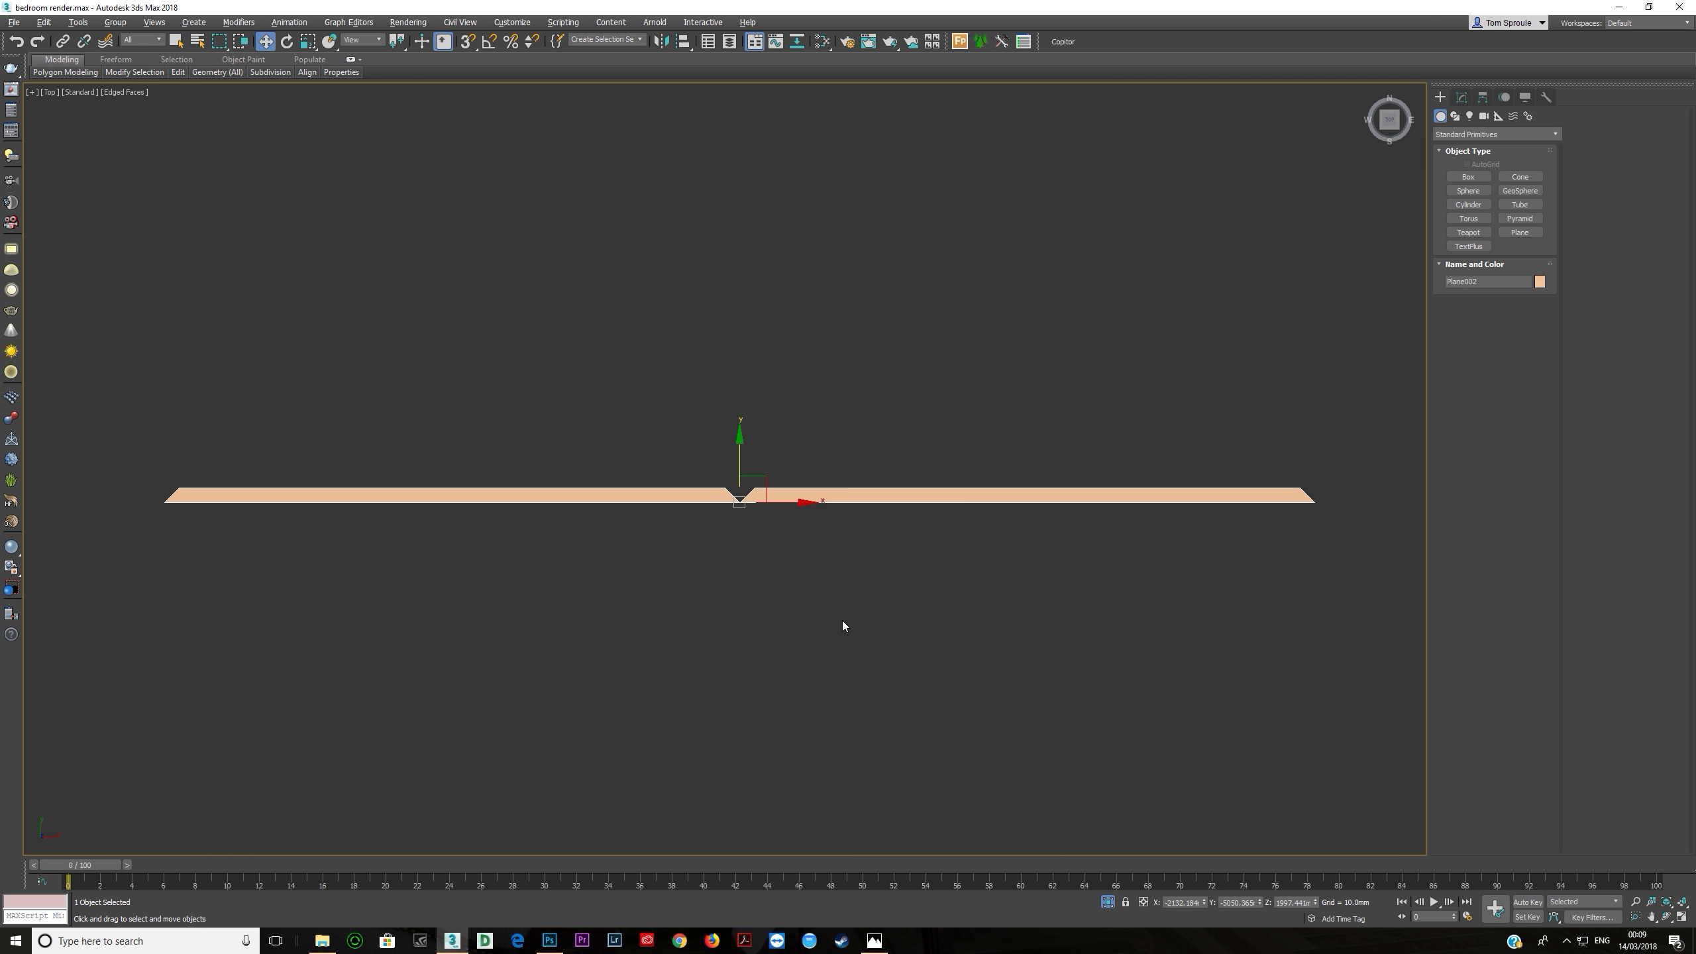
left_click(1456, 176)
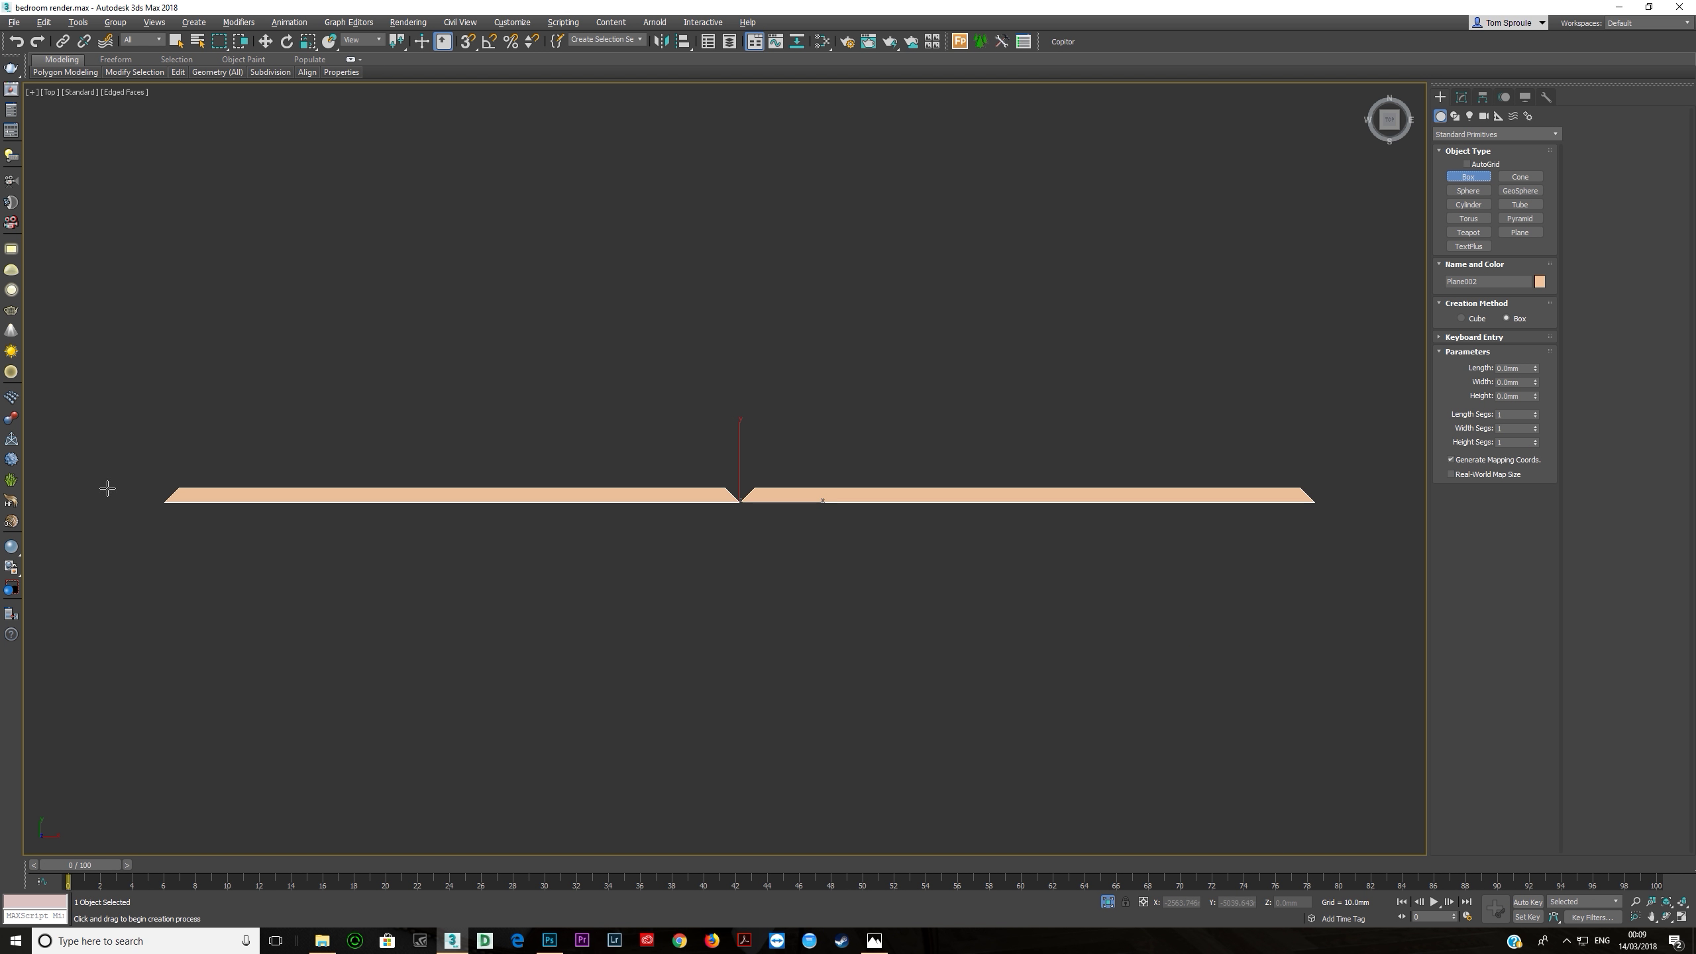
left_click_drag(160, 489, 1314, 501)
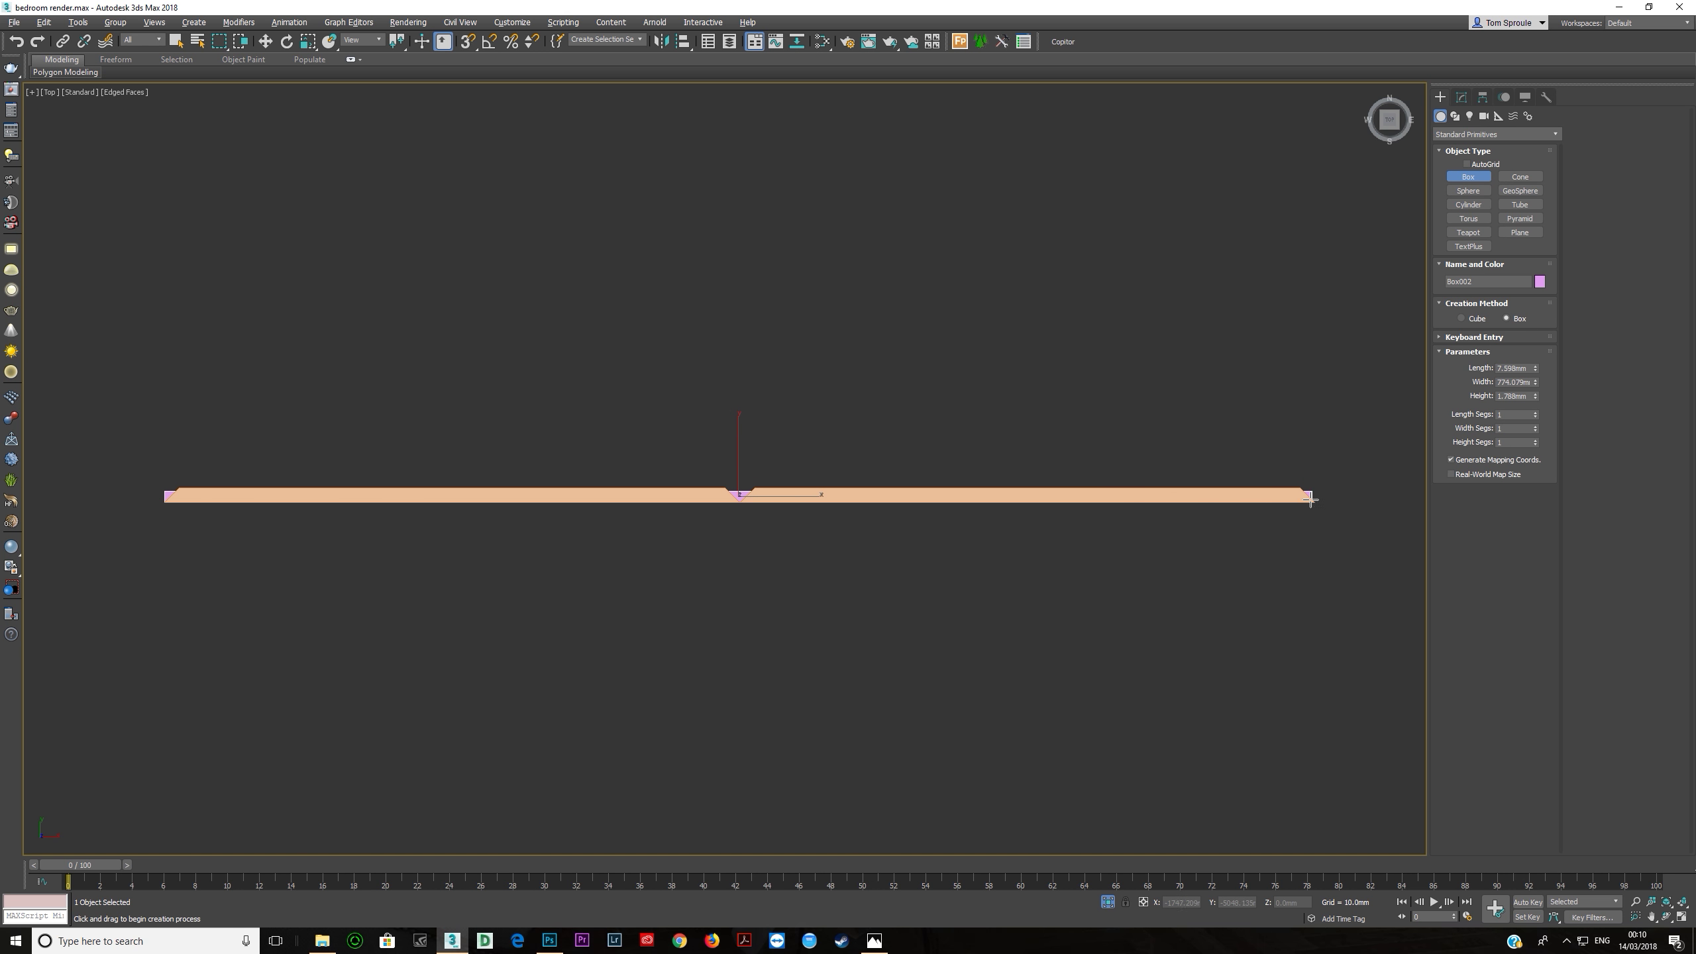
left_click(1529, 396)
Step: Raise the new box in the back view until it sits near the bevelled plane's bottom edge
middle_click_drag(926, 542, 897, 500, "alt")
key("w")
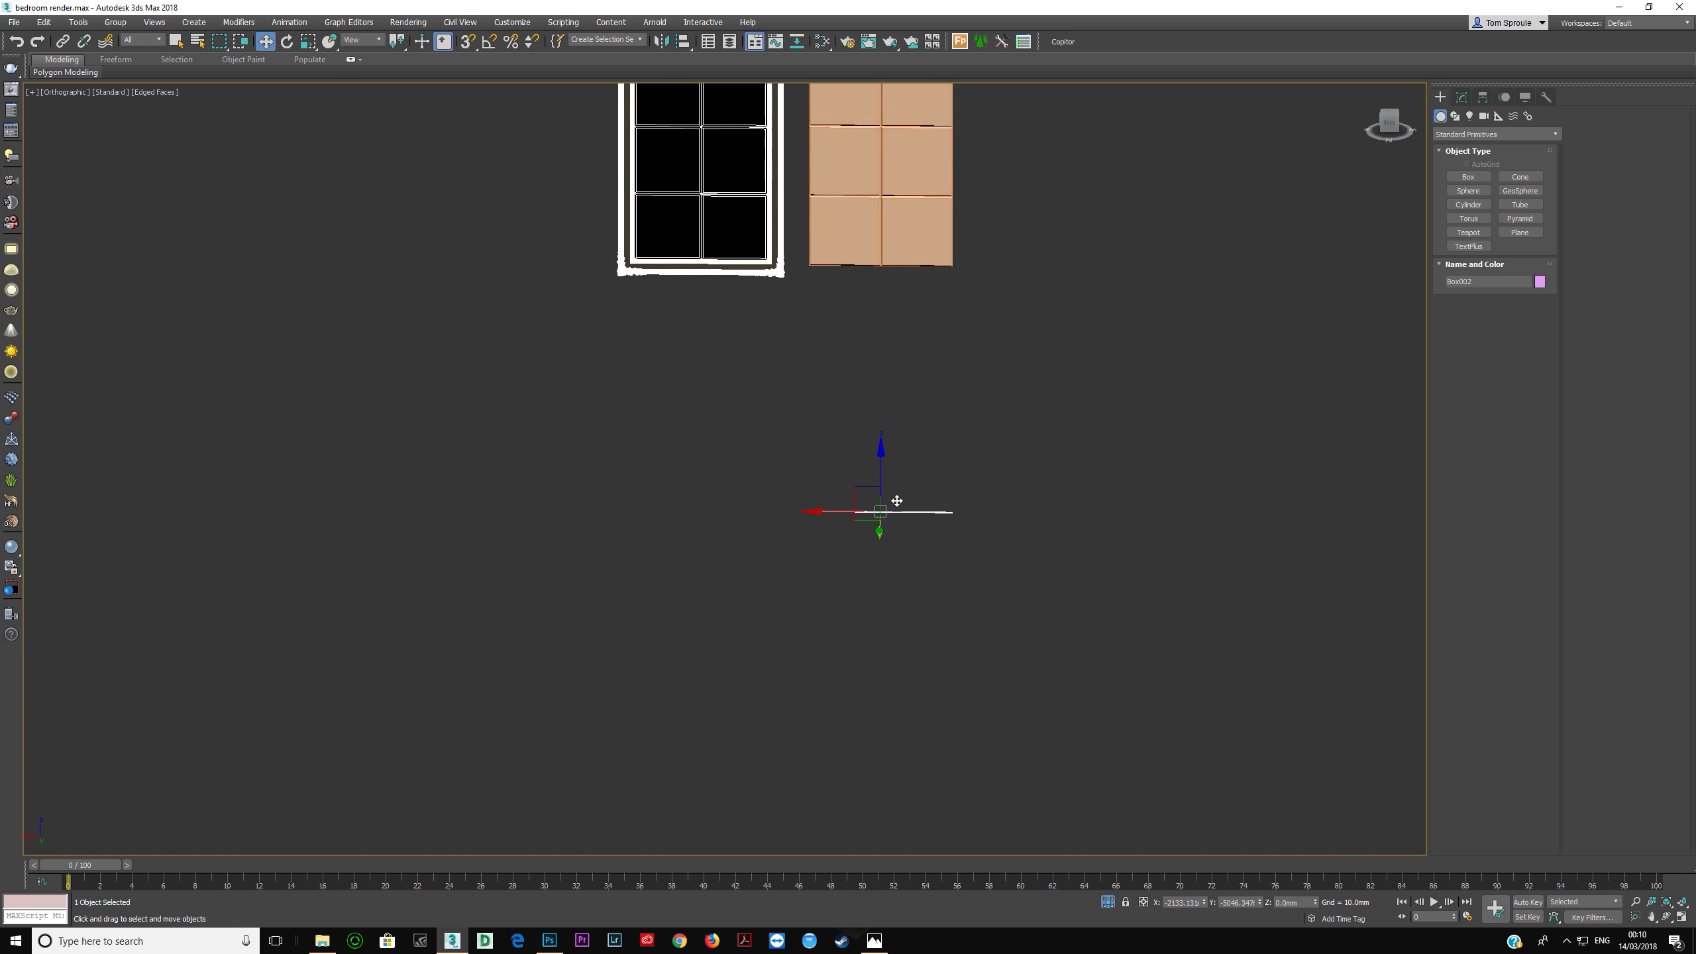
key("f")
key("z")
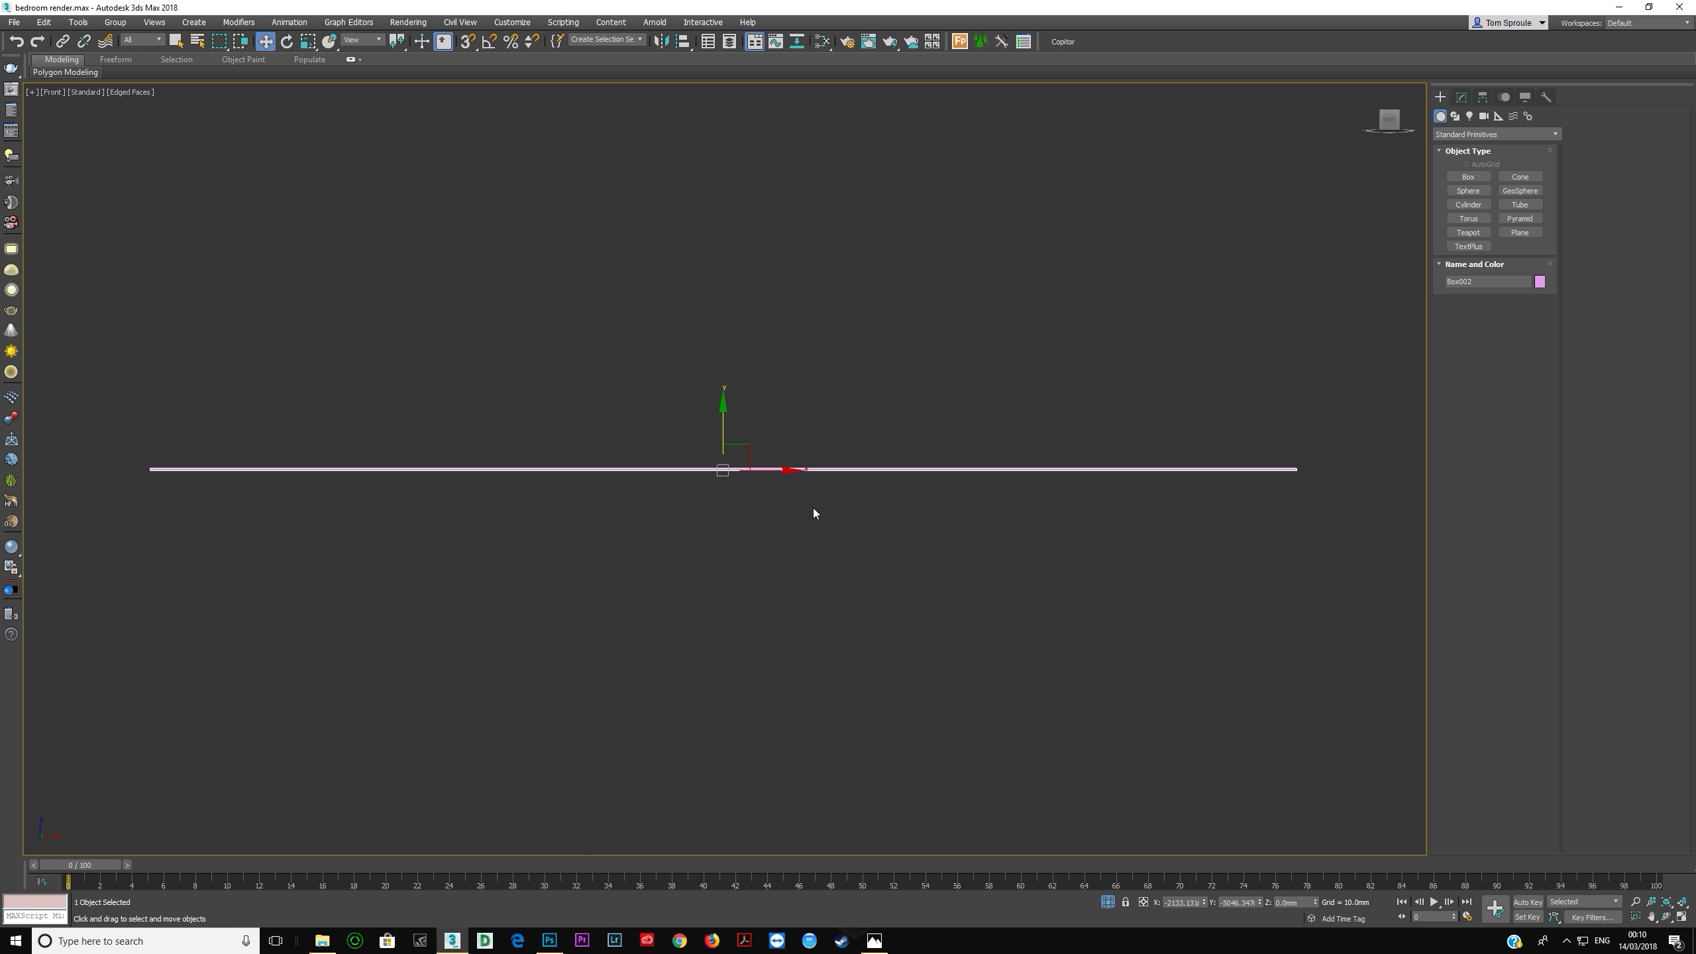
key("v")
left_click(827, 528)
scroll(797, 511, "down", 8)
left_click_drag(796, 509, 786, 192, "shift")
scroll(789, 214, "down", 3)
middle_click_drag(789, 215, 769, 381)
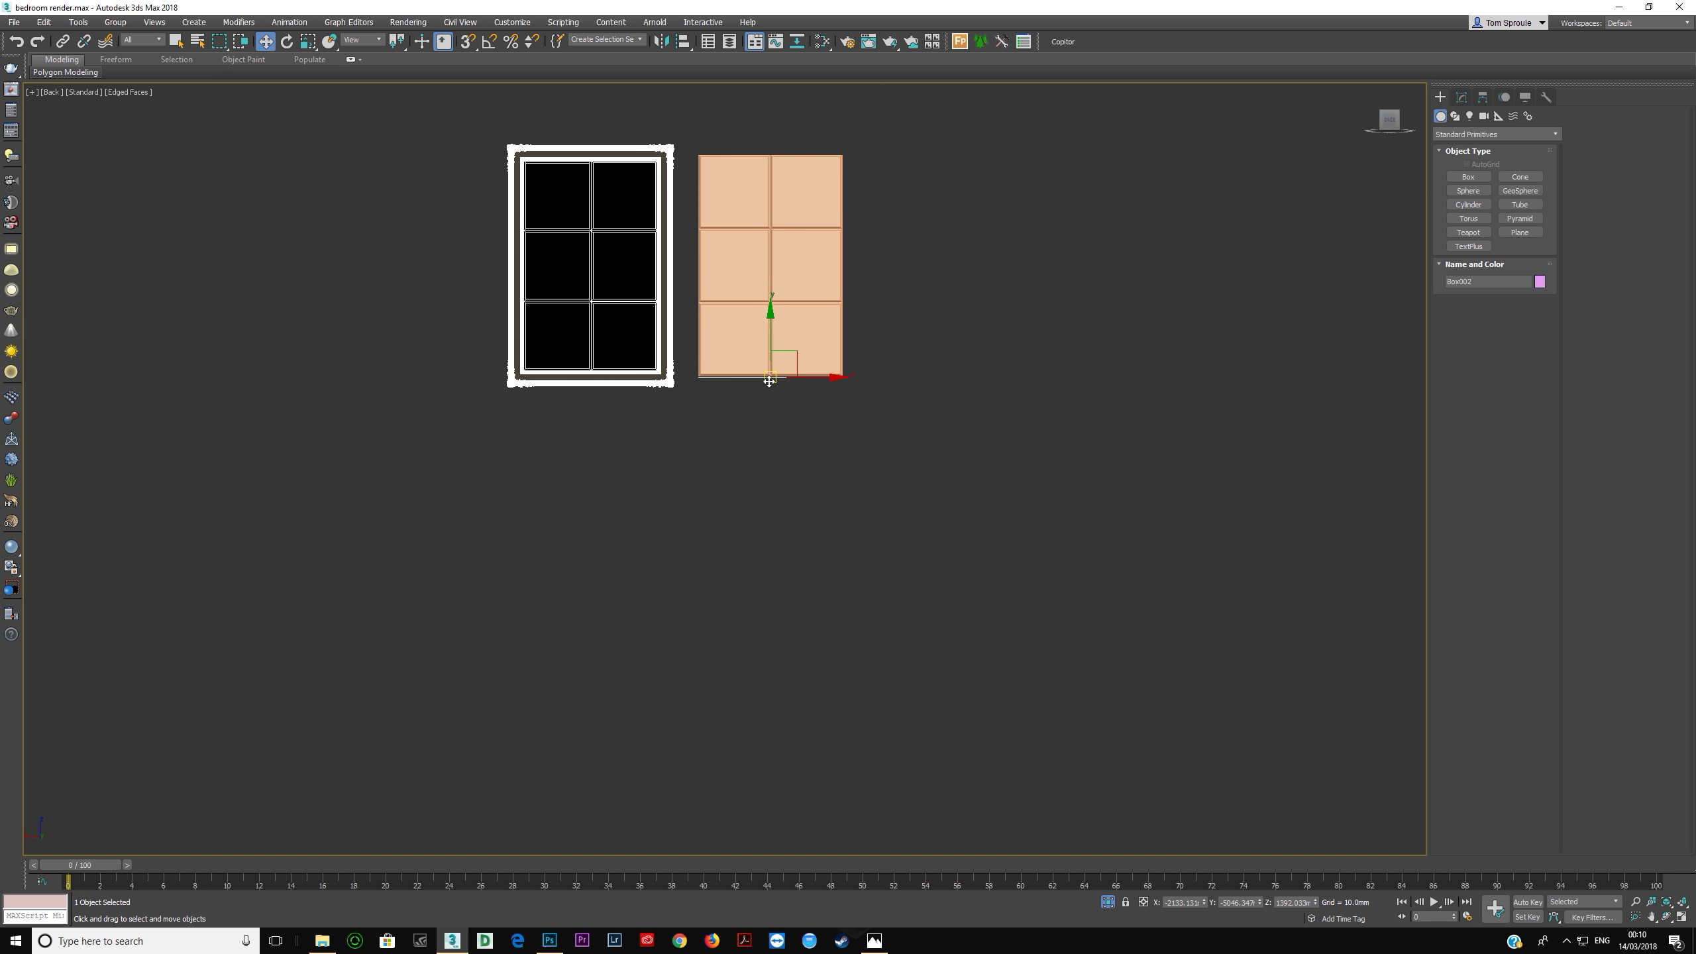
Step: Fine-tune the box's height so it lines up with the bottom edge of the bevelled plane
scroll(769, 400, "up", 8)
scroll(785, 521, "down", 12)
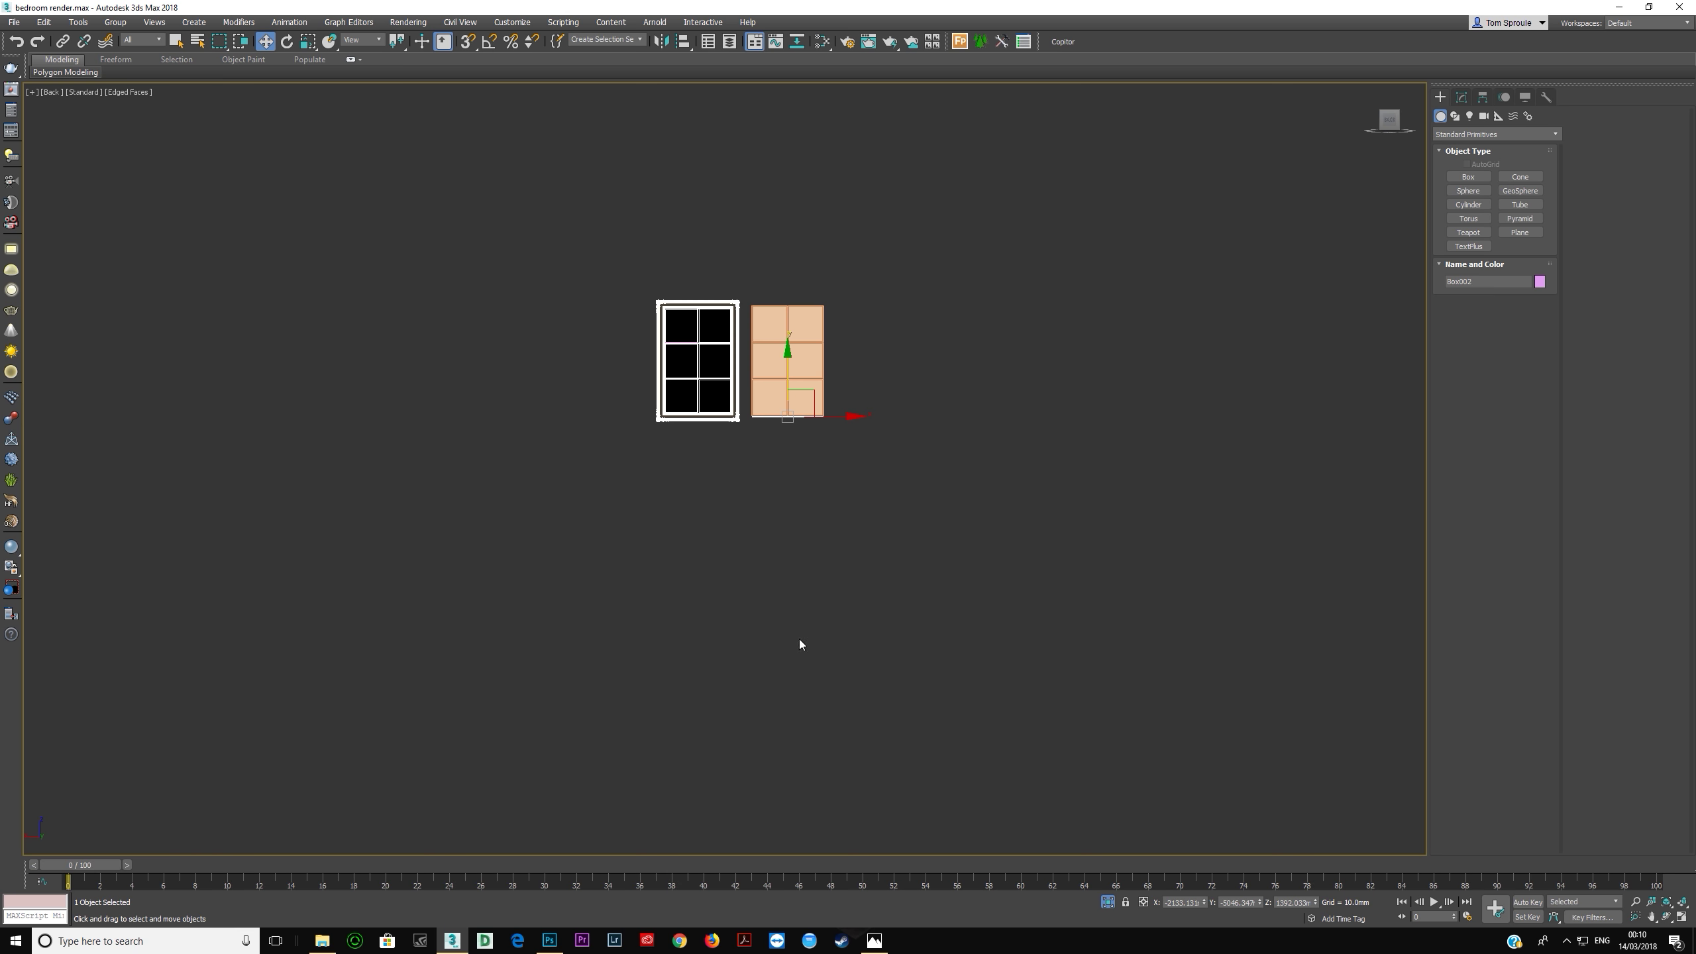
scroll(746, 431, "up", 10)
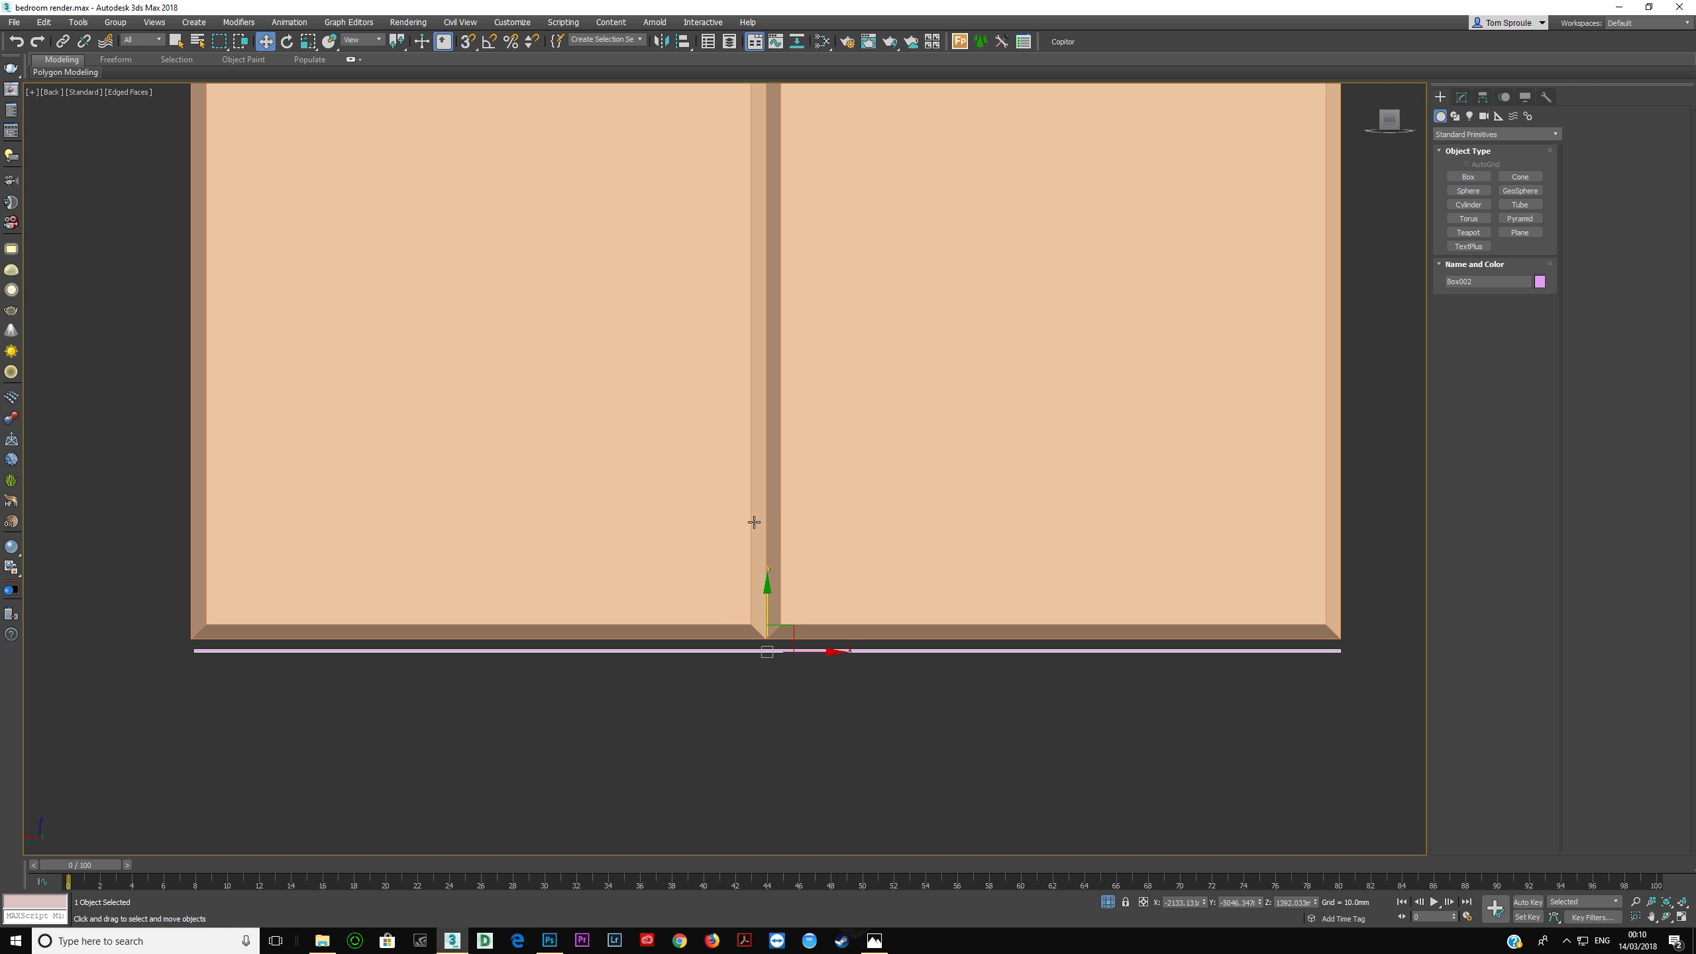
left_click_drag(768, 617, 769, 606)
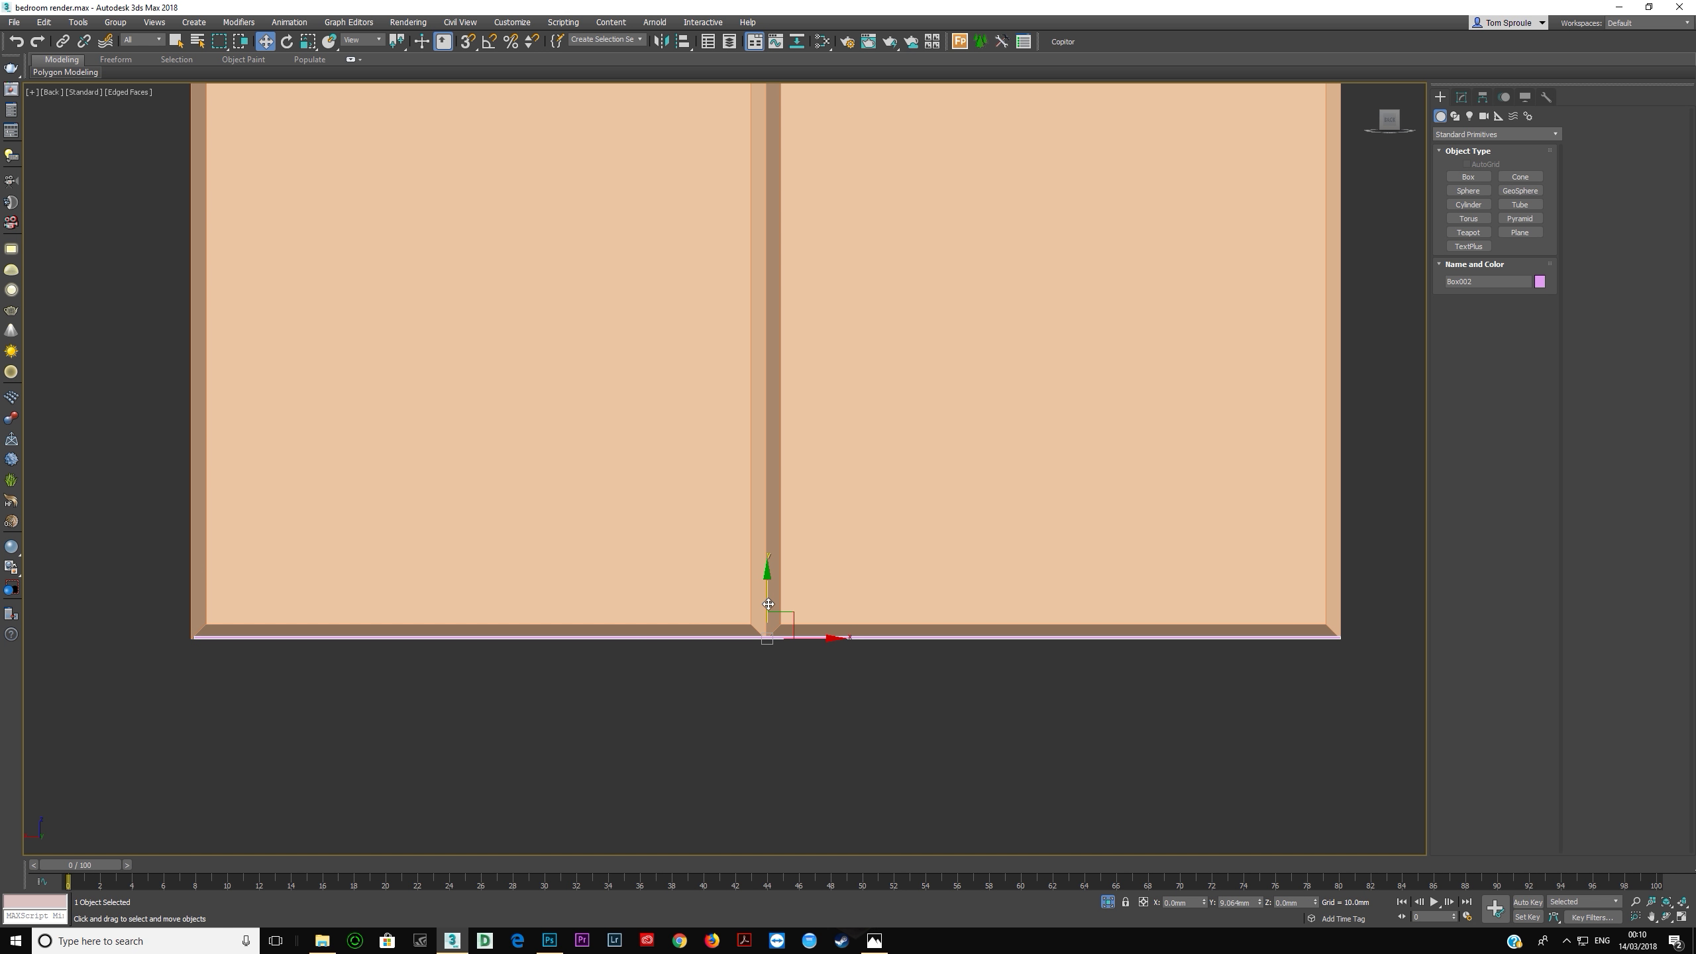
Step: Convert the thin box at the bevelled plane's bottom edge to an Editable Poly
scroll(784, 715, "down", 2)
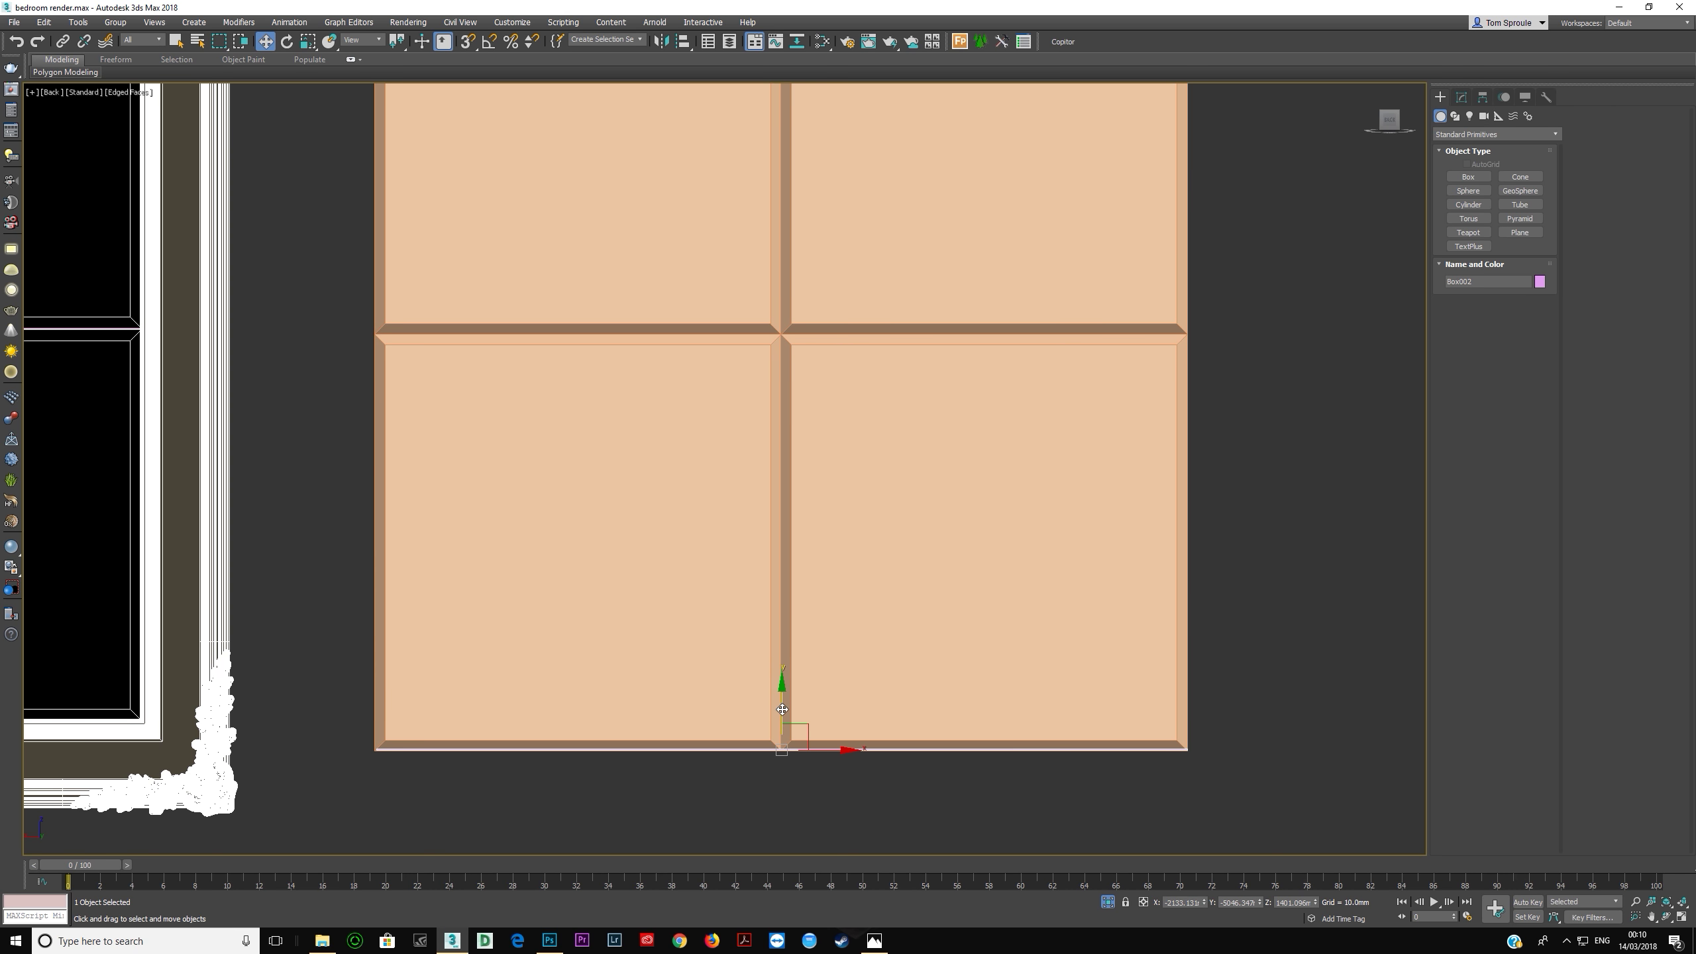
right_click(1081, 427)
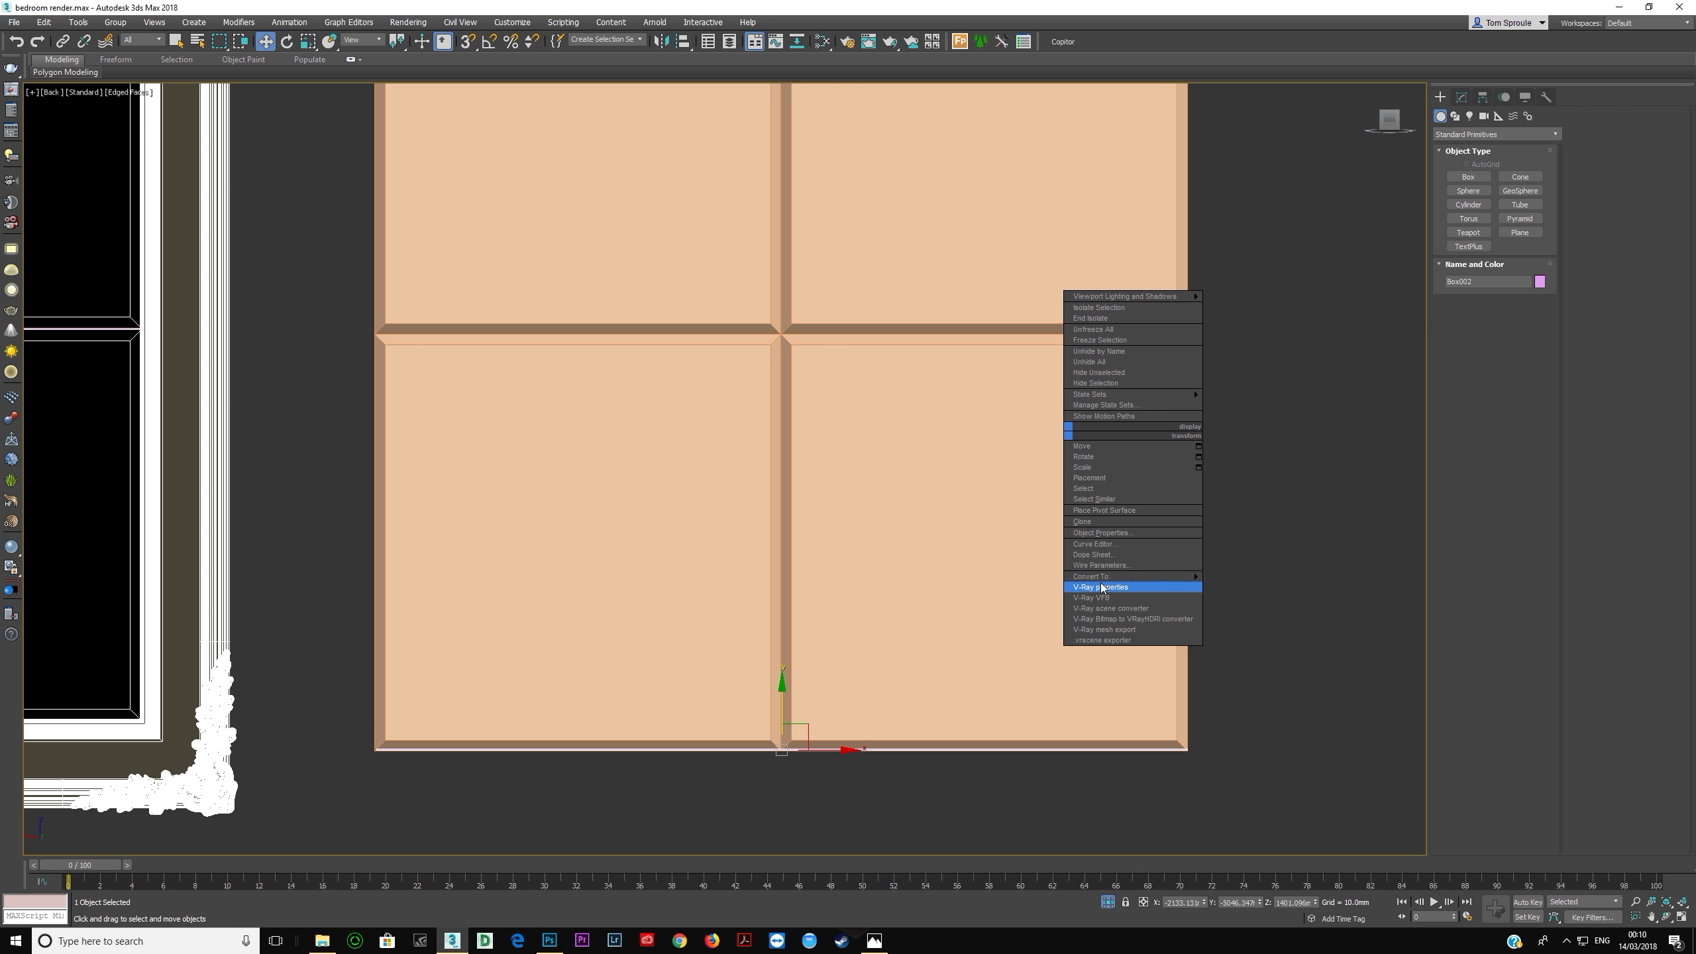
mouse_move(1135, 575)
left_click(1238, 586)
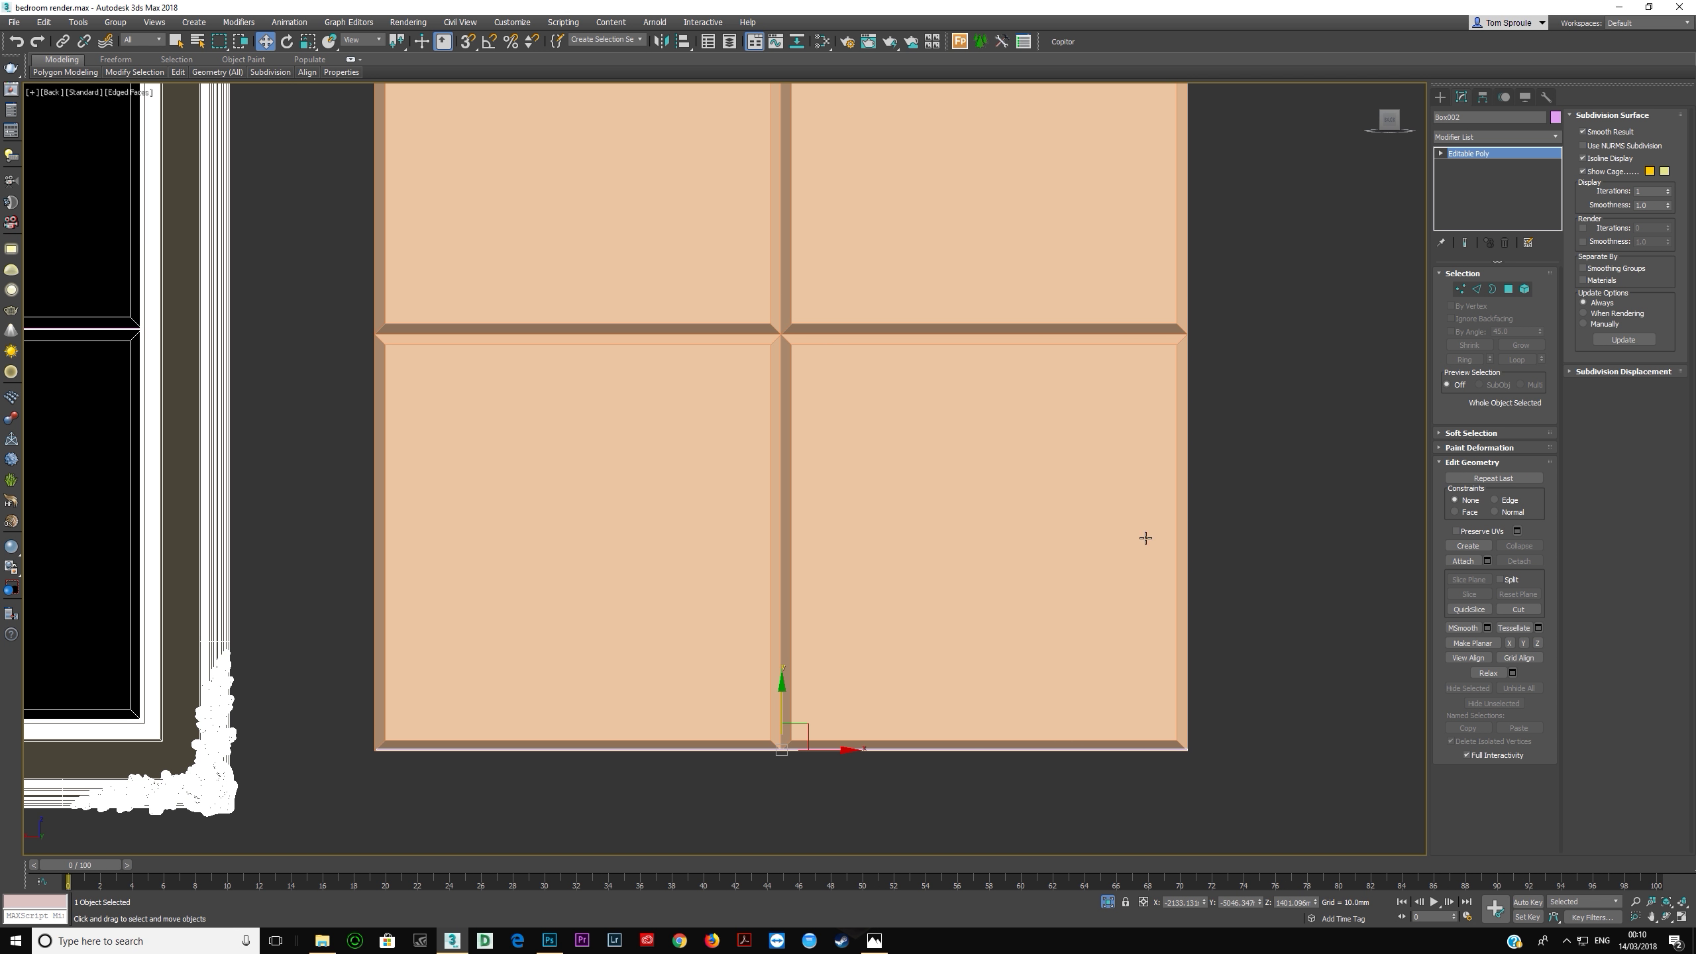
Step: Select the bar at element level and clone it as an element up to the lower horizontal groove
key("5")
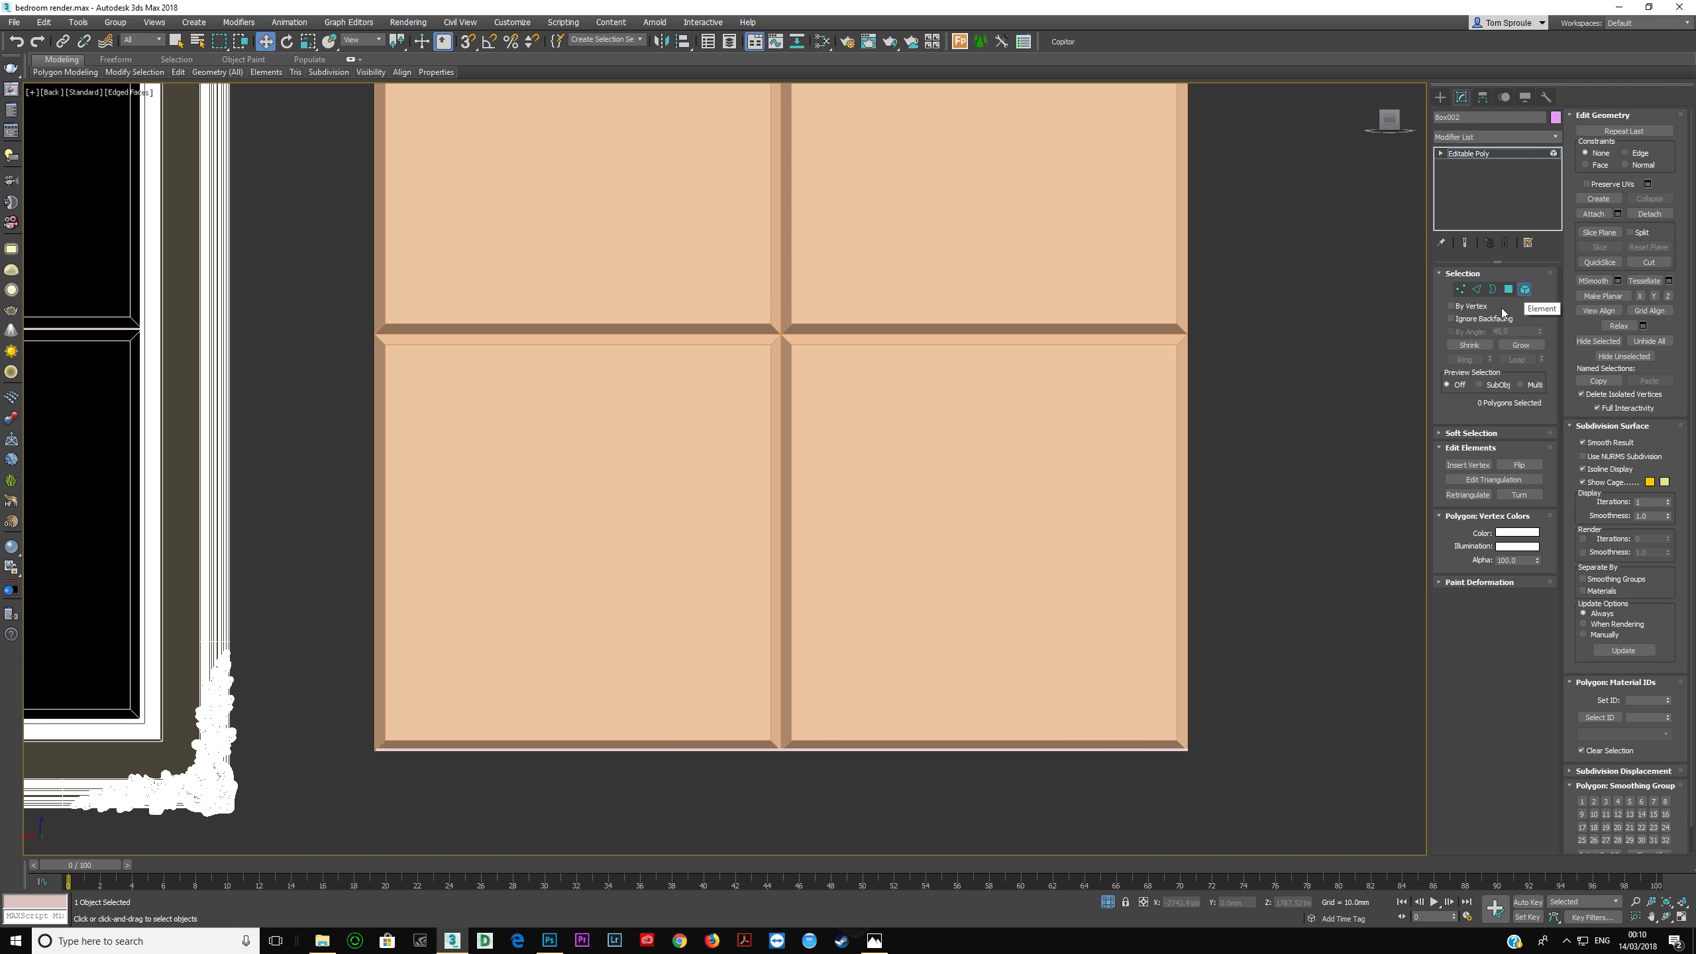
left_click(996, 735)
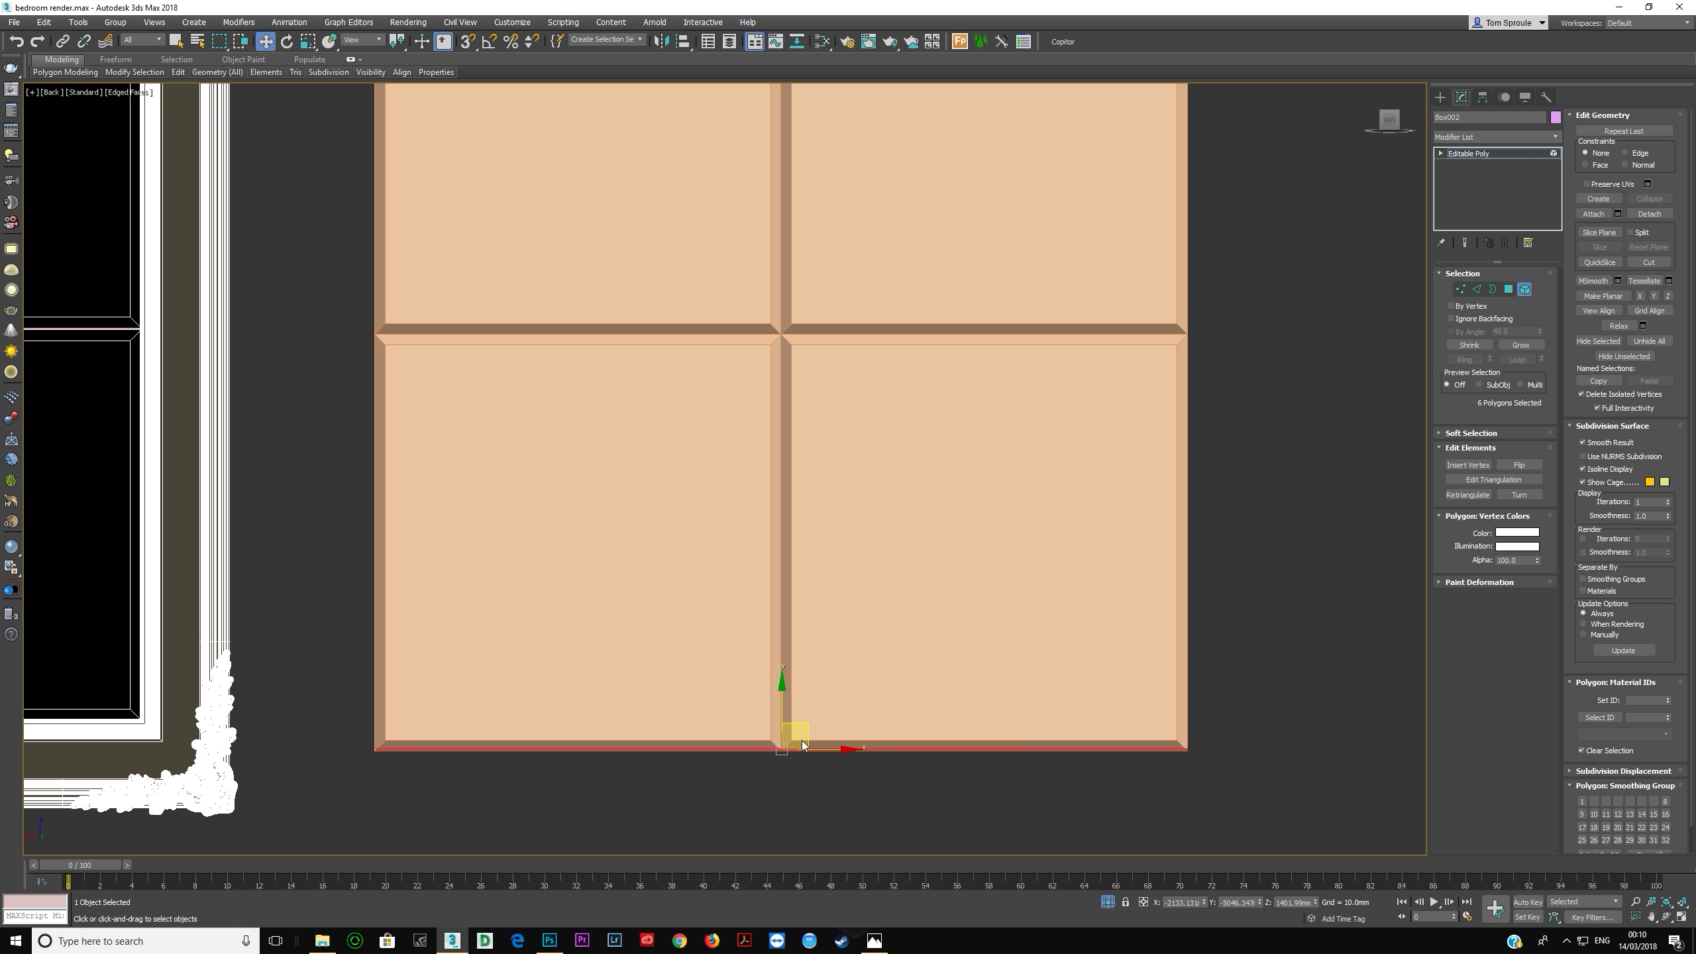
left_click_drag(781, 713, 775, 297)
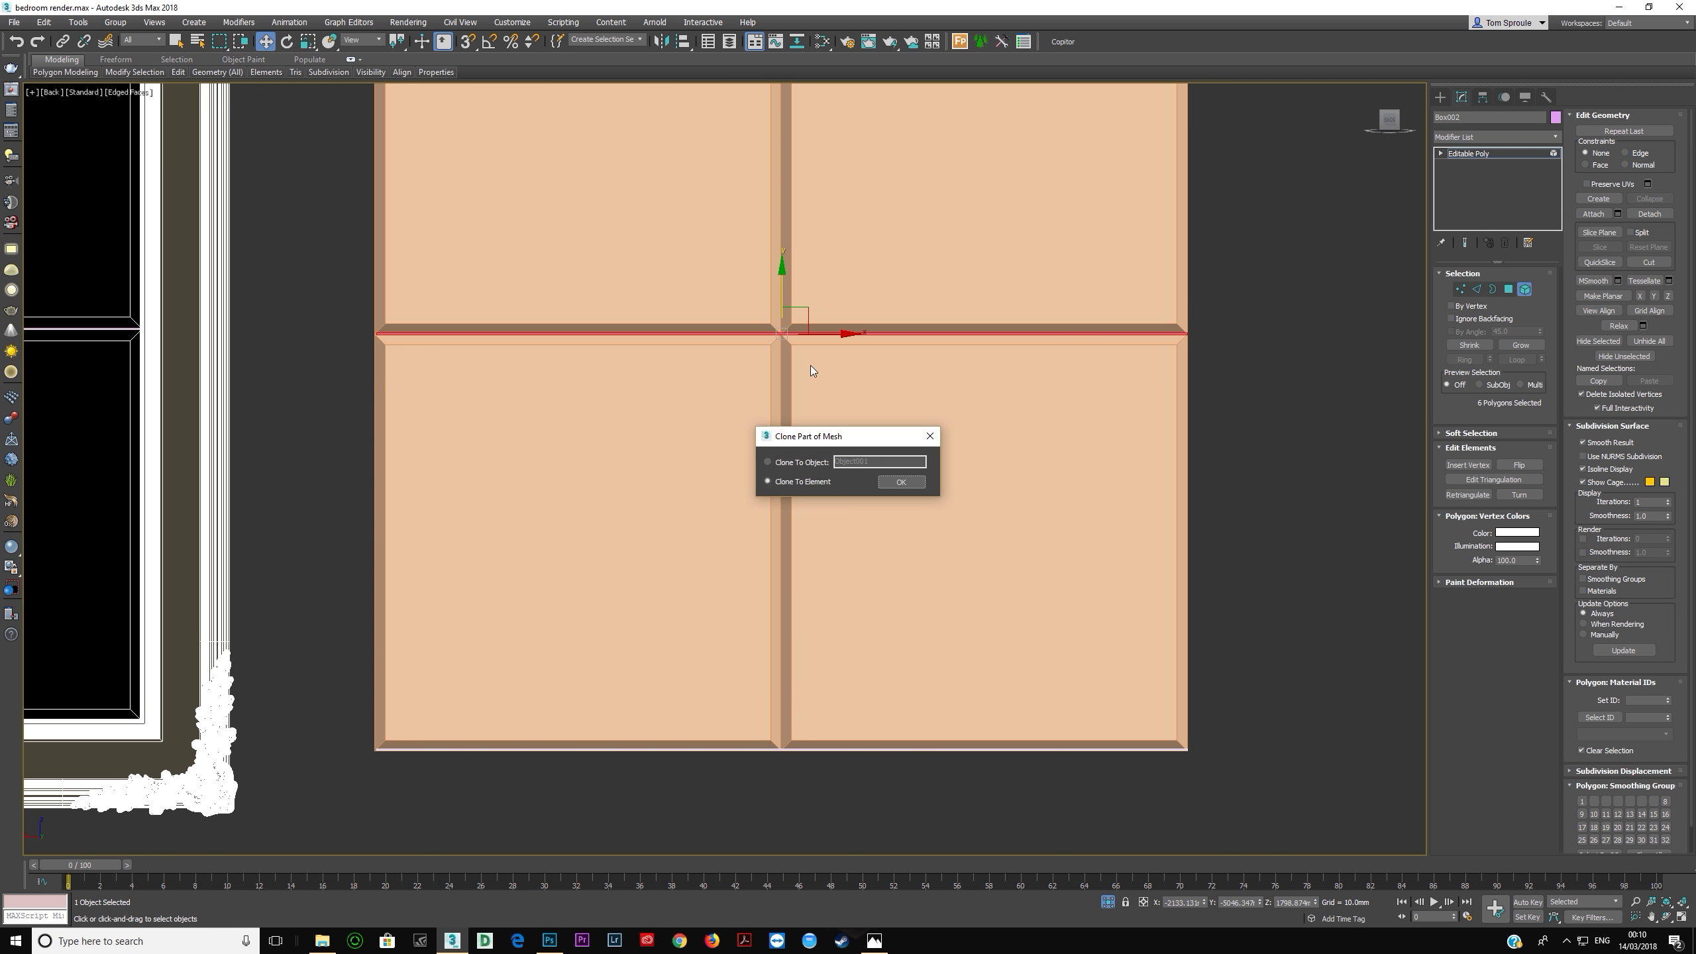
left_click(901, 482)
Step: Clone the bar as an element to the upper horizontal groove and again to the bevelled plane's top edge
scroll(741, 501, "down", 5)
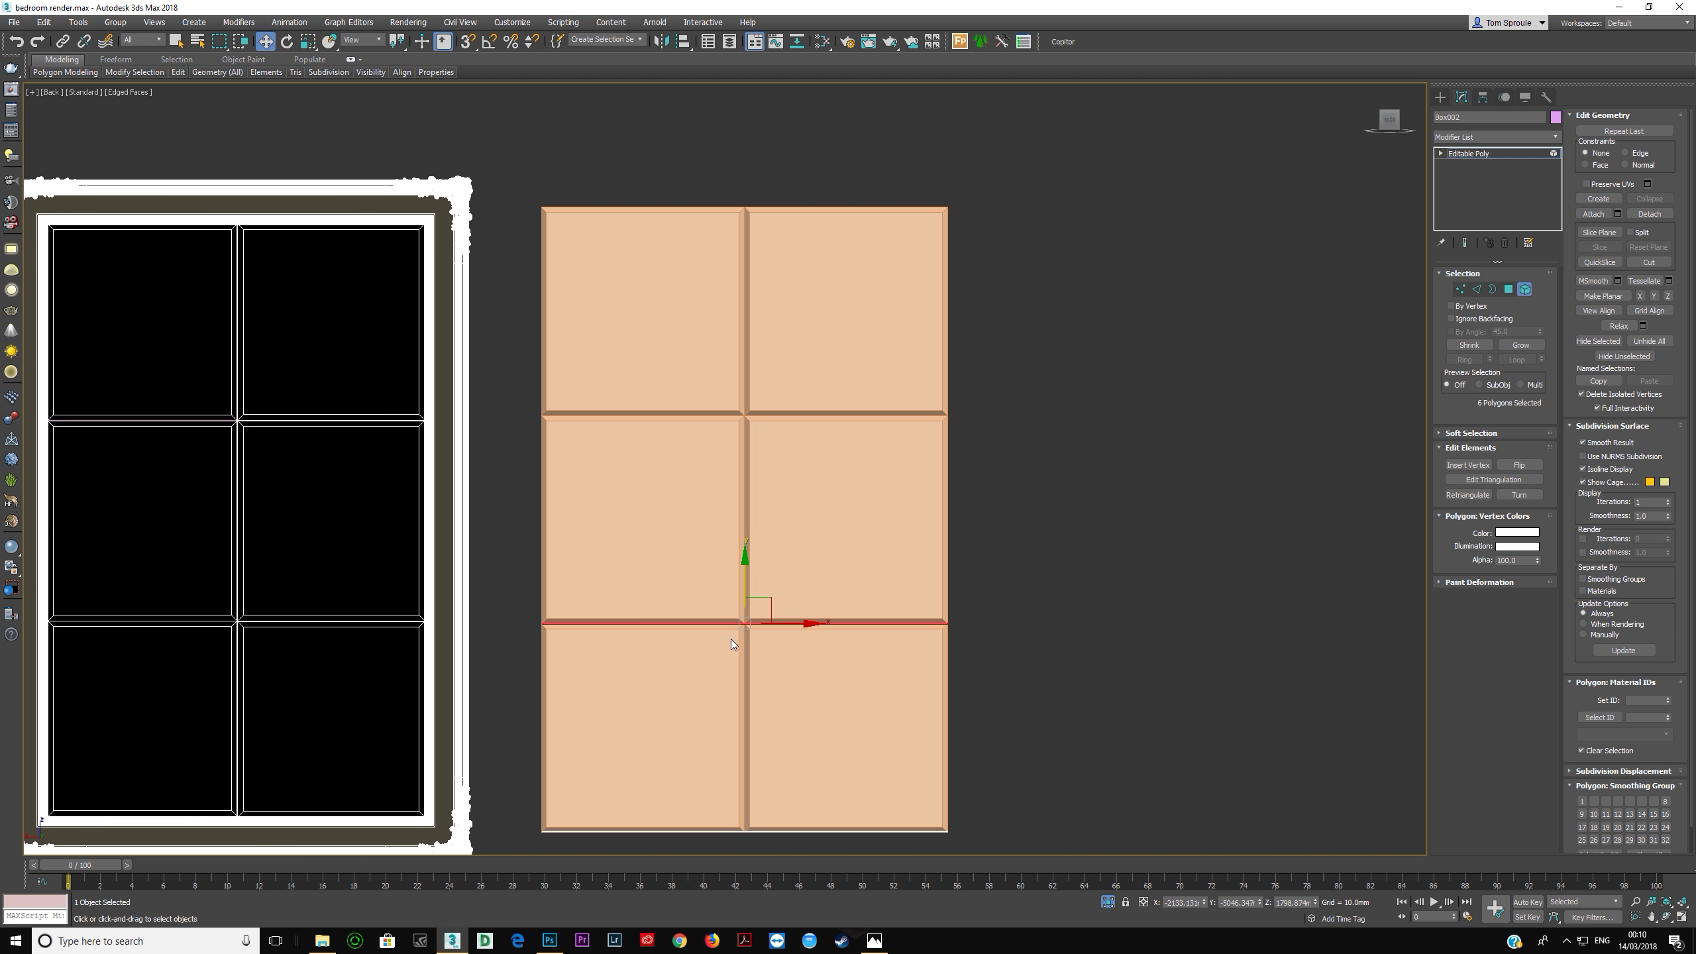
left_click_drag(746, 428, 744, 379)
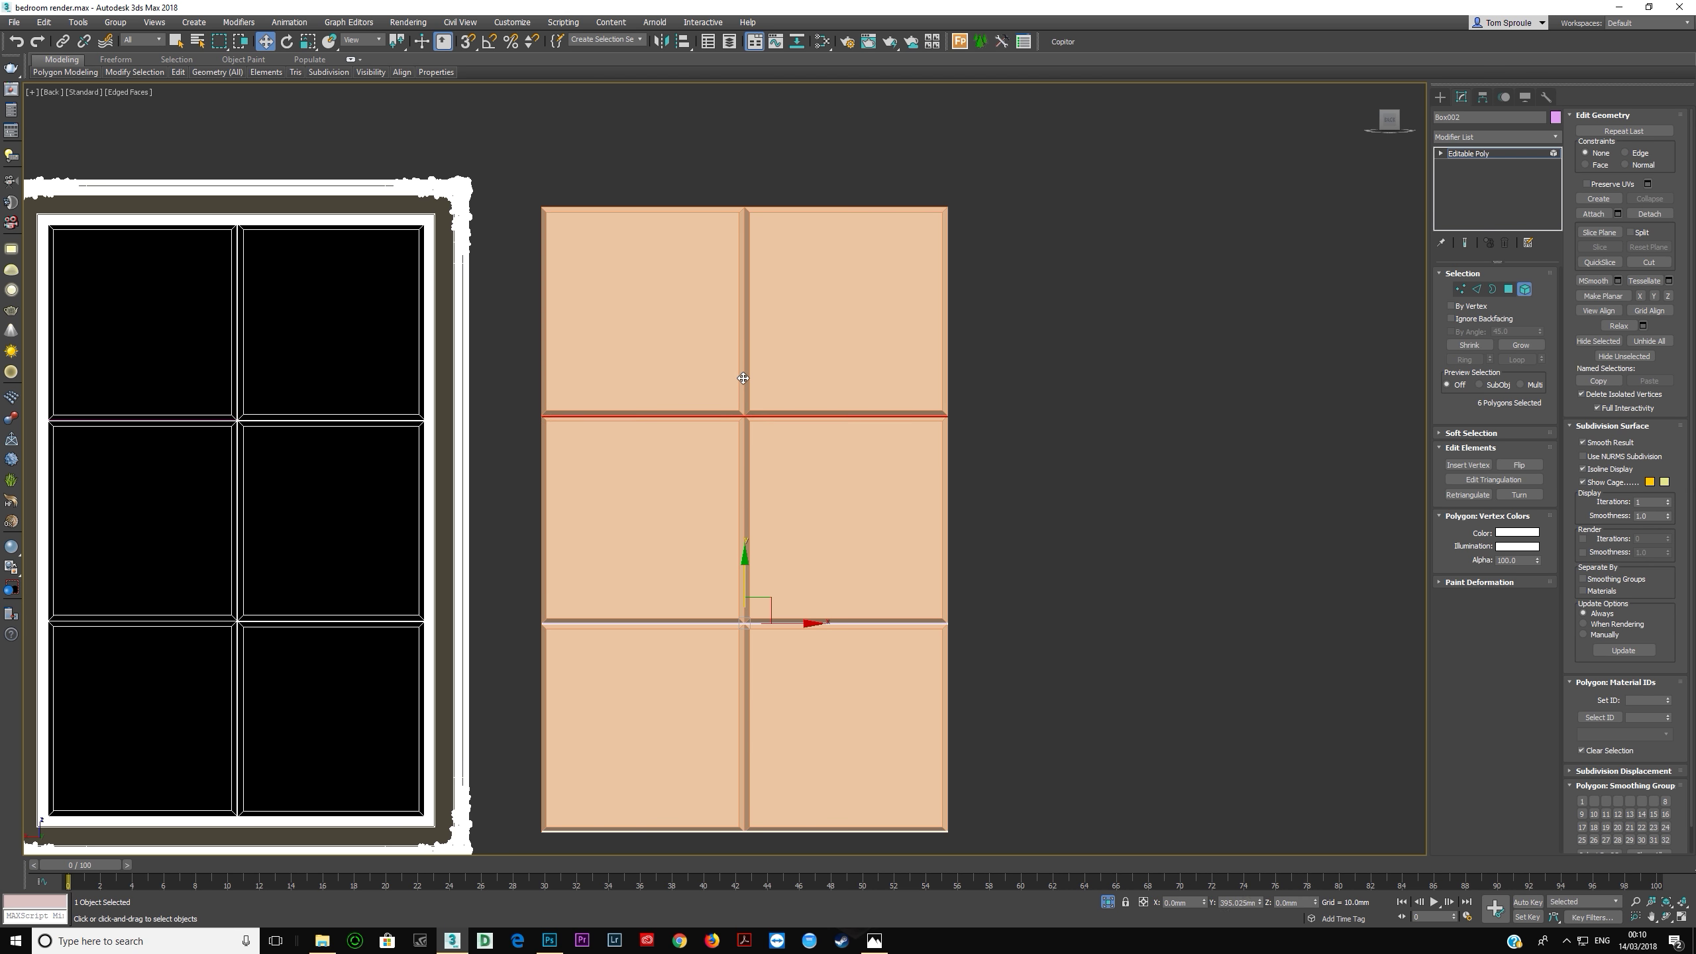
key("Return")
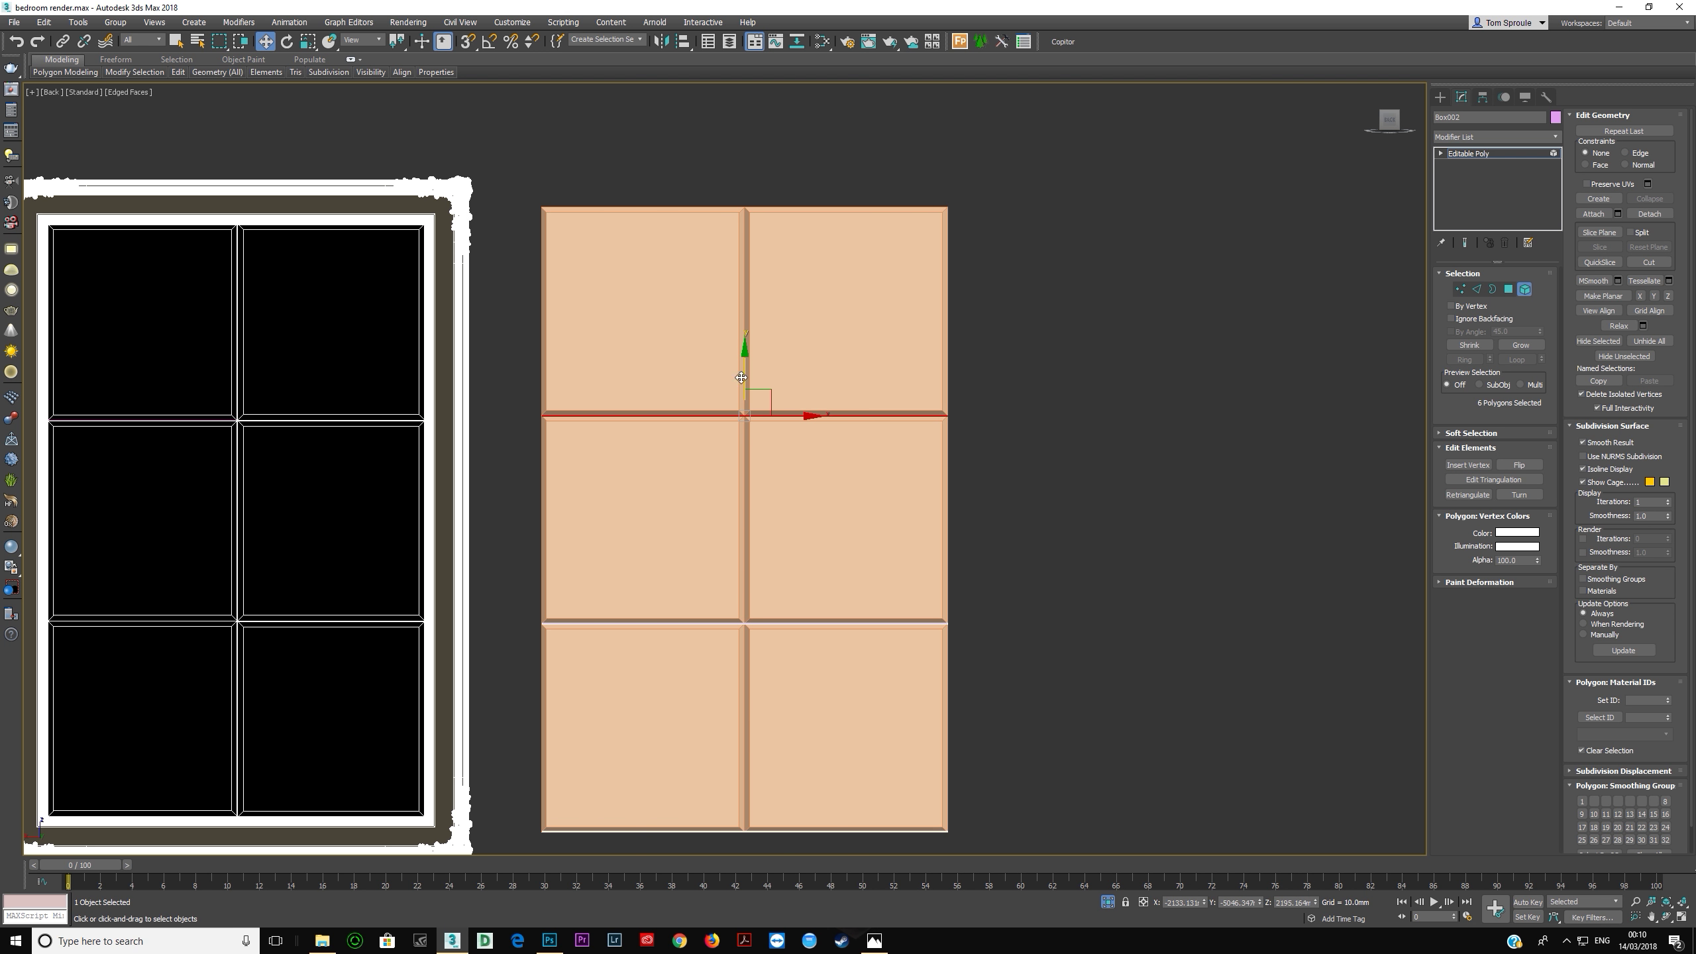
left_click_drag(742, 377, 735, 170, "shift")
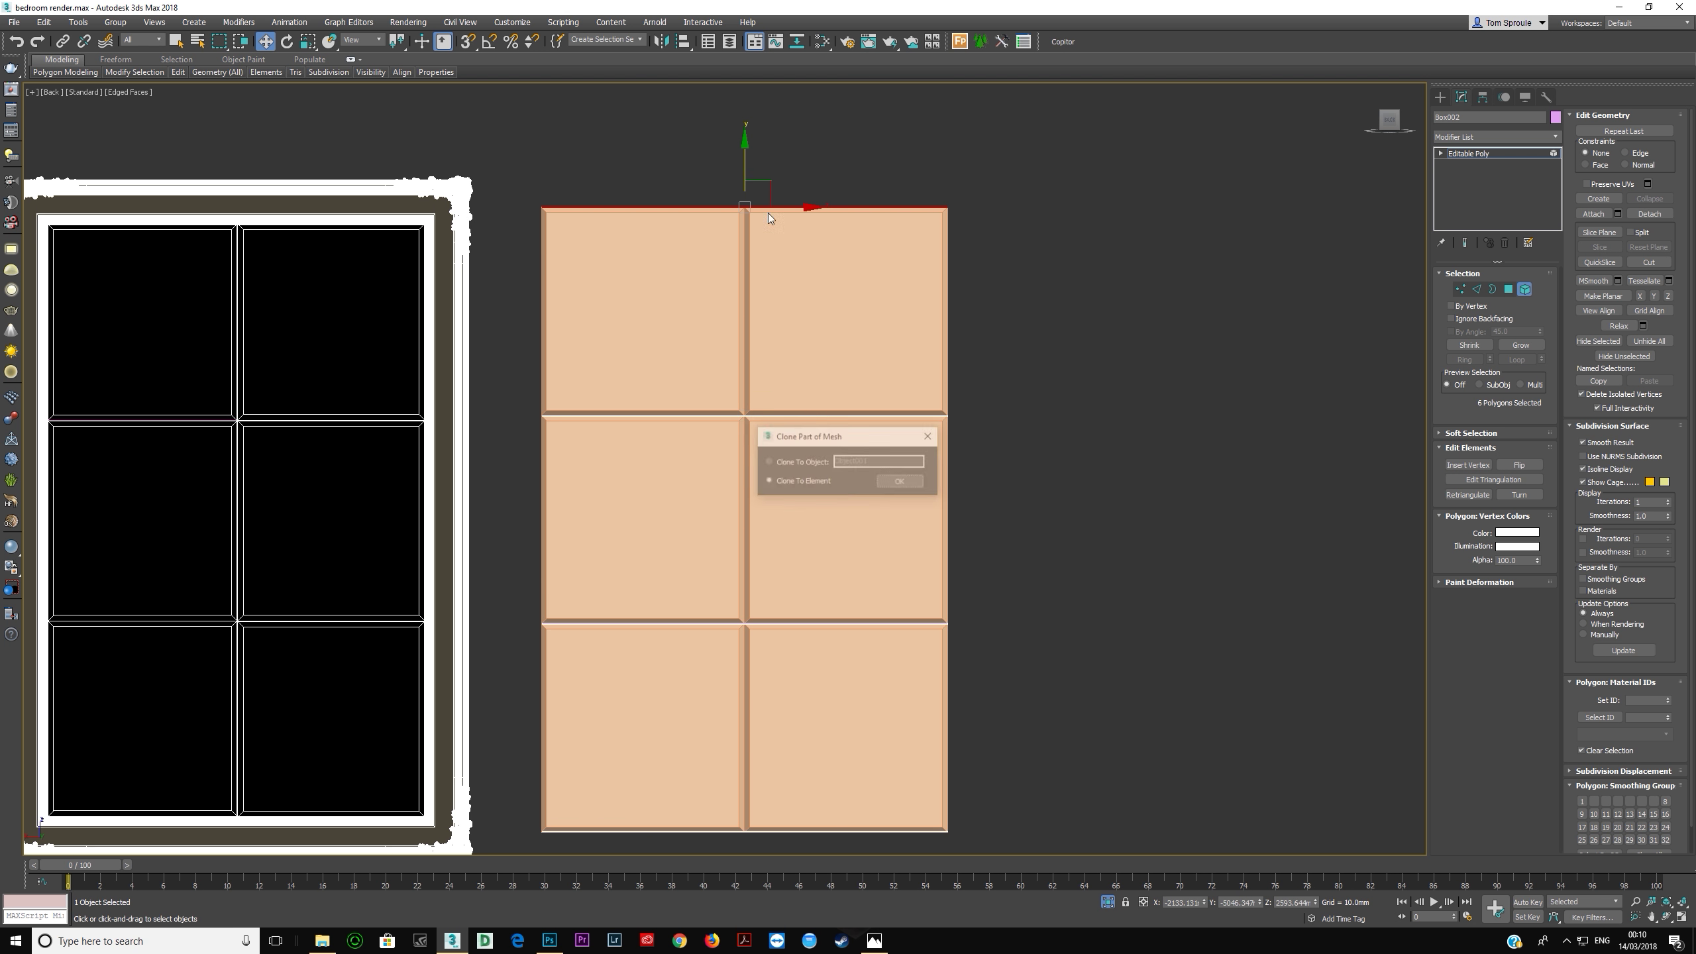
left_click(899, 481)
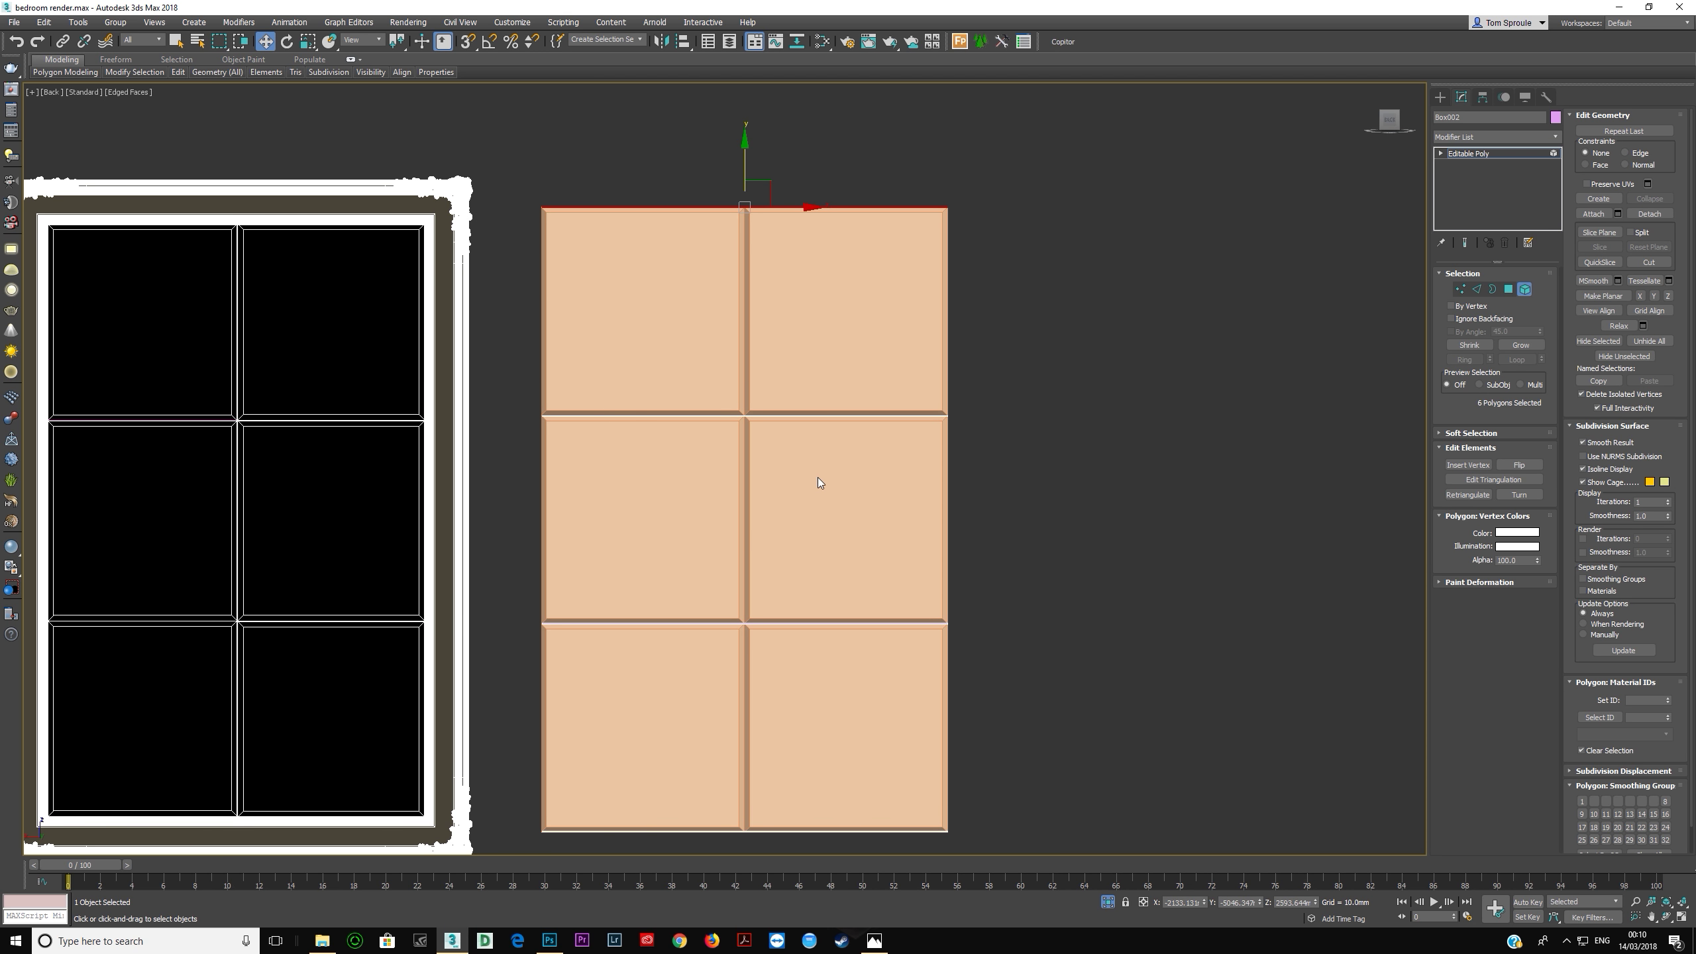
Step: Turn on angle snapping and rotate a copy of the top bar 90 degrees, cloning it as an element
key("e")
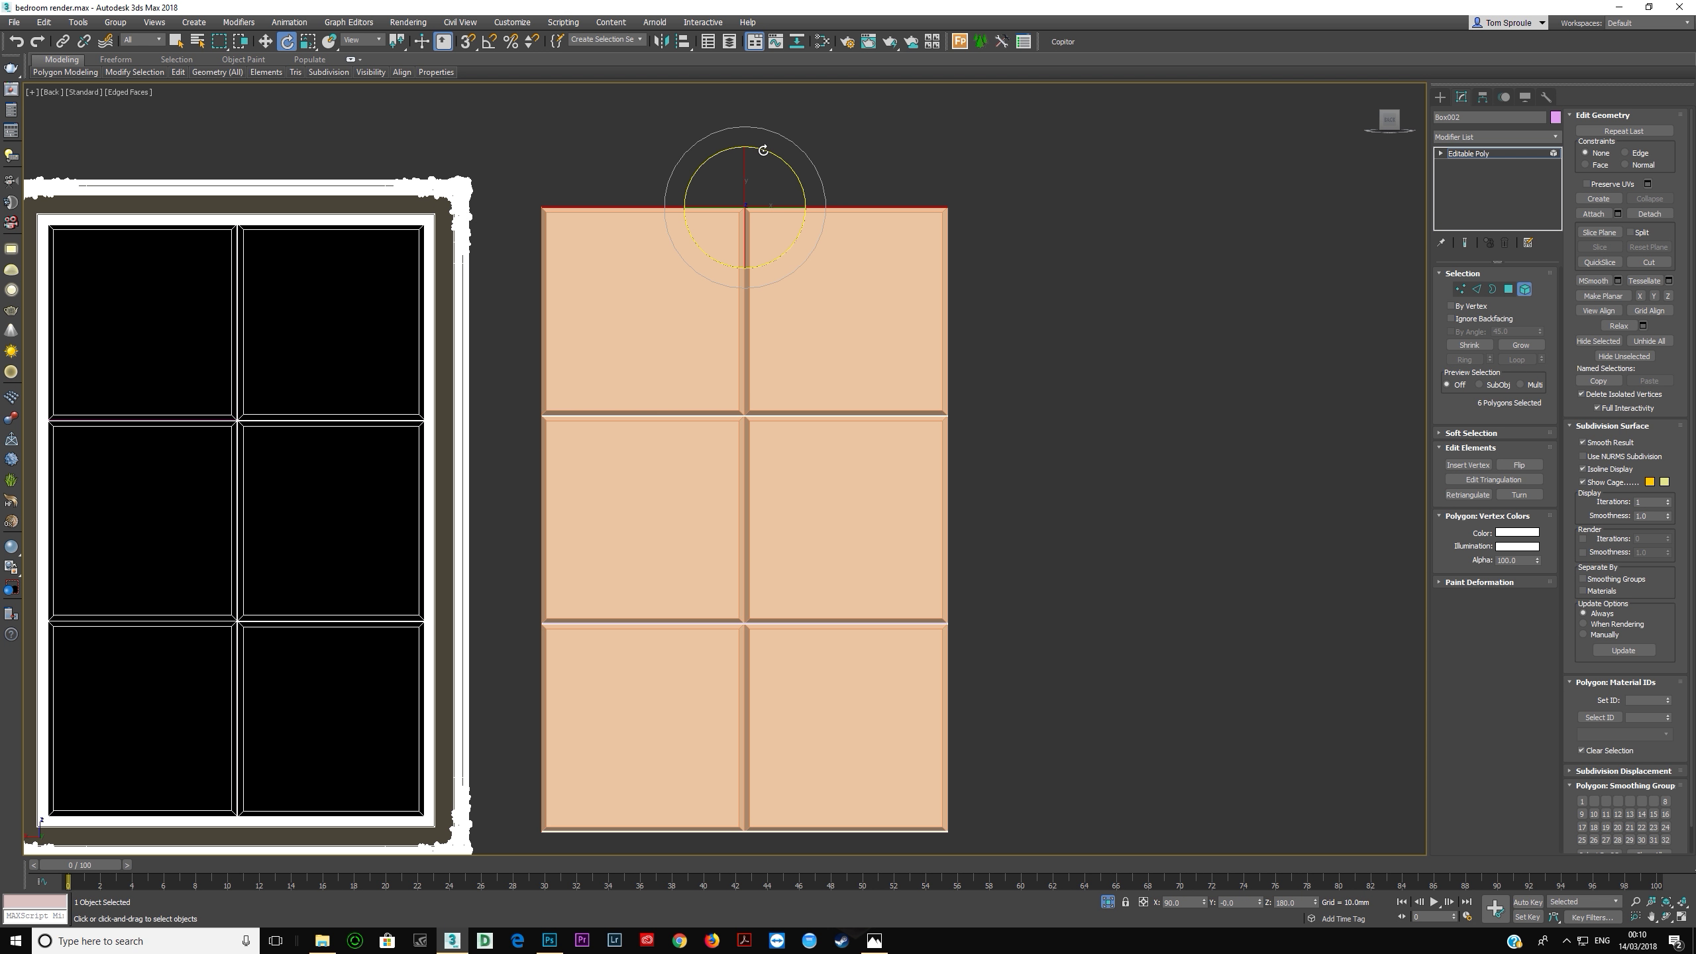
left_click_drag(766, 151, 839, 221)
right_click(834, 211, "shift")
left_click(839, 220)
right_click(488, 44)
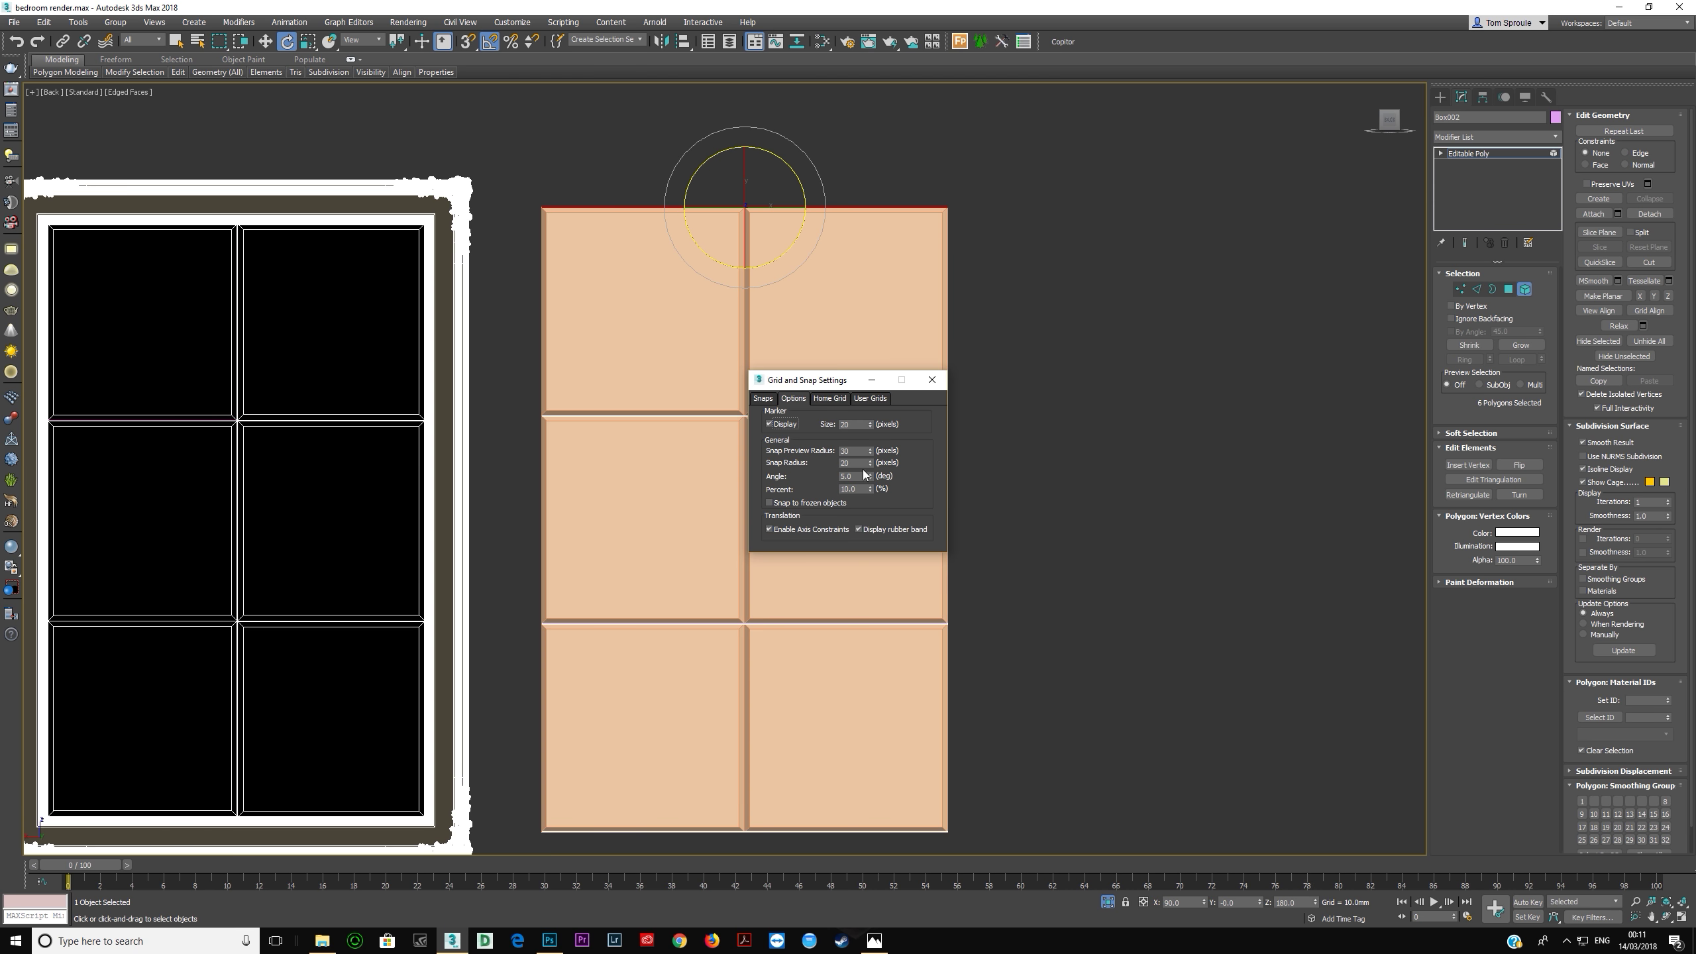
left_click(930, 381)
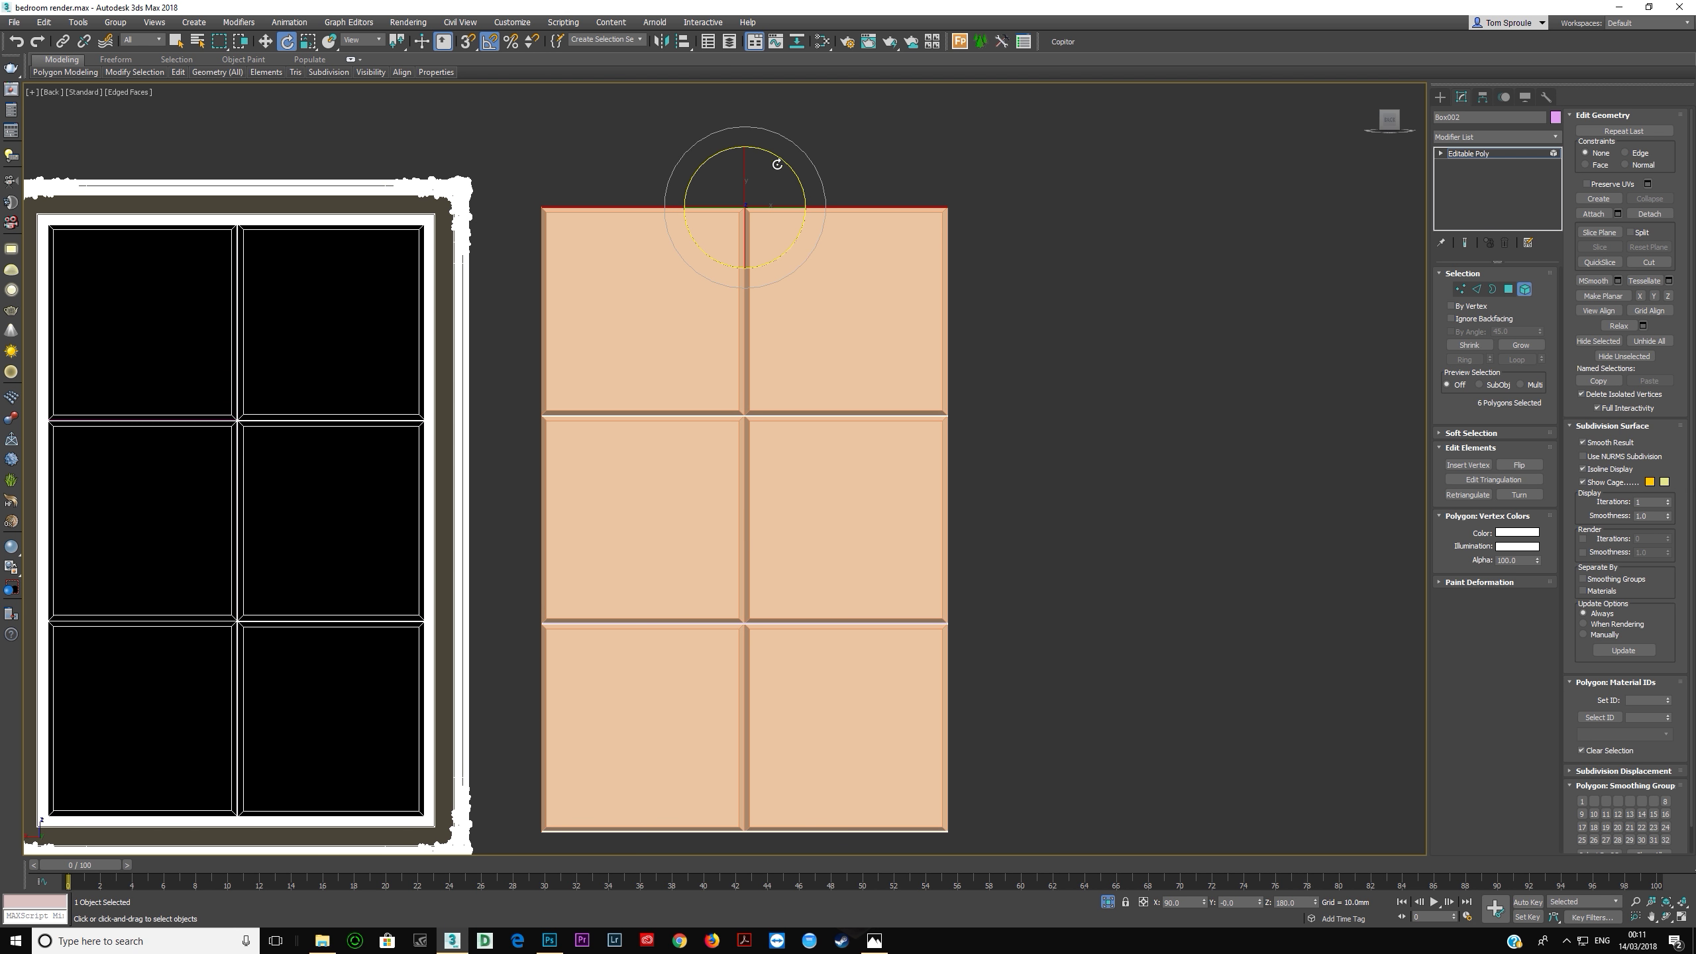
left_click_drag(770, 153, 819, 193)
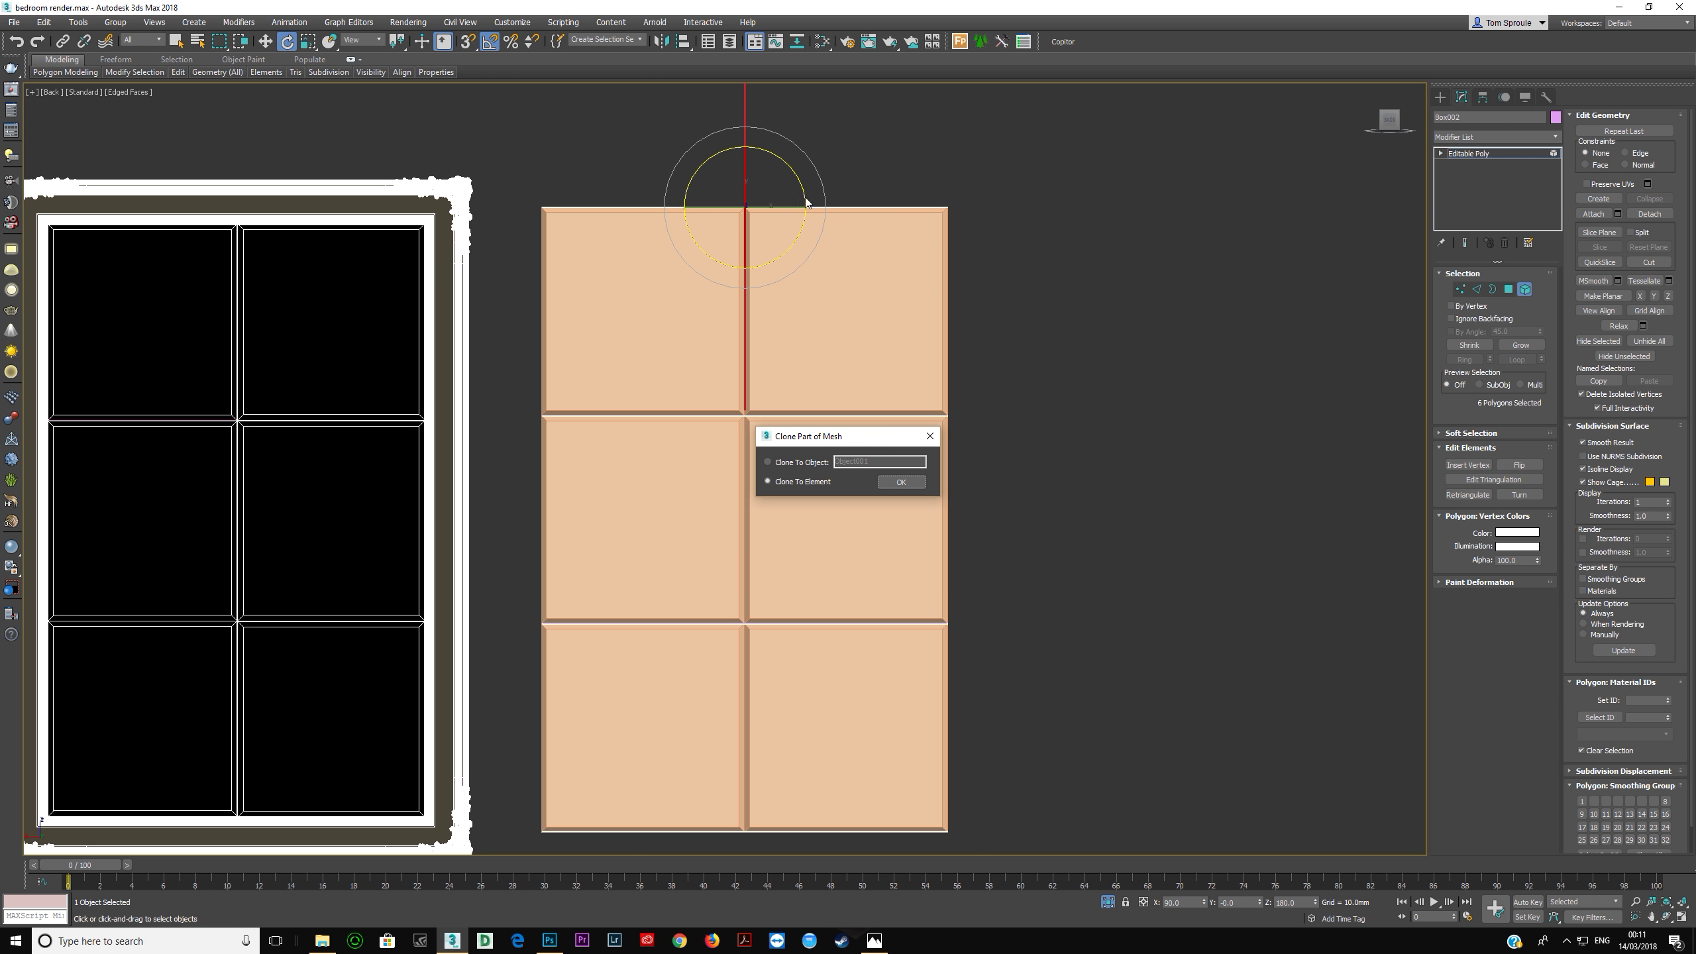
left_click(901, 481)
Step: Move the rotated vertical bar onto the bevelled plane's right edge, lining its upper end up with the top corner
key("w")
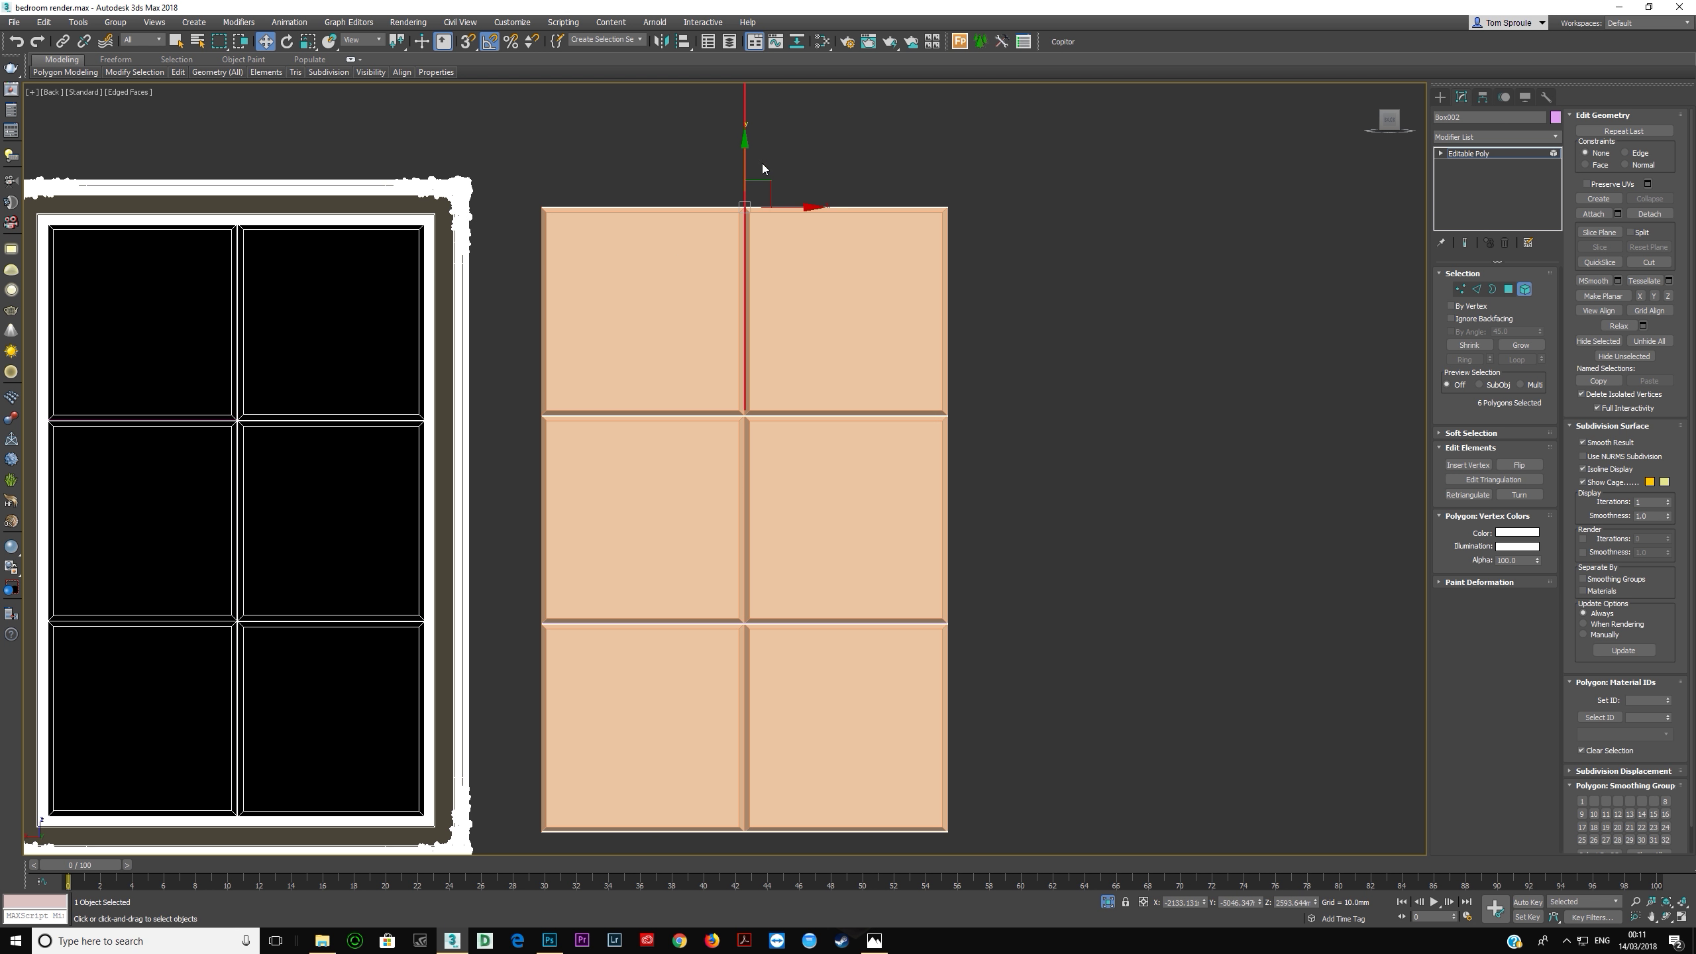
left_click_drag(968, 399, 965, 379)
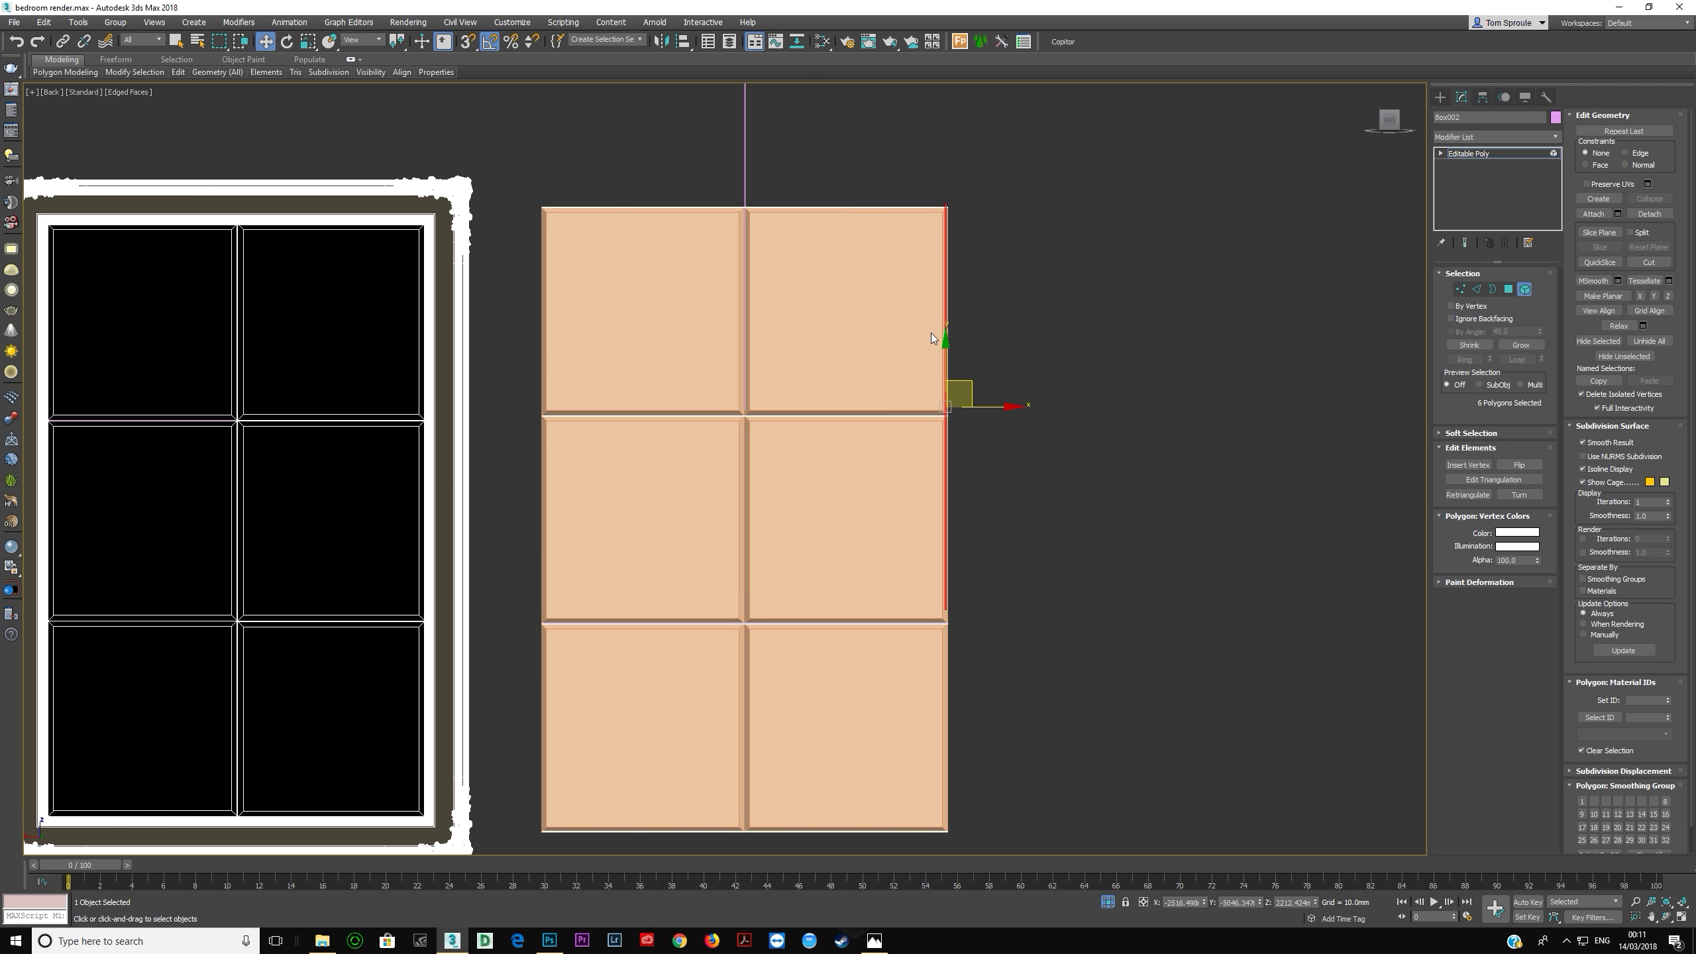
scroll(830, 255, "down", 2)
scroll(831, 254, "up", 5)
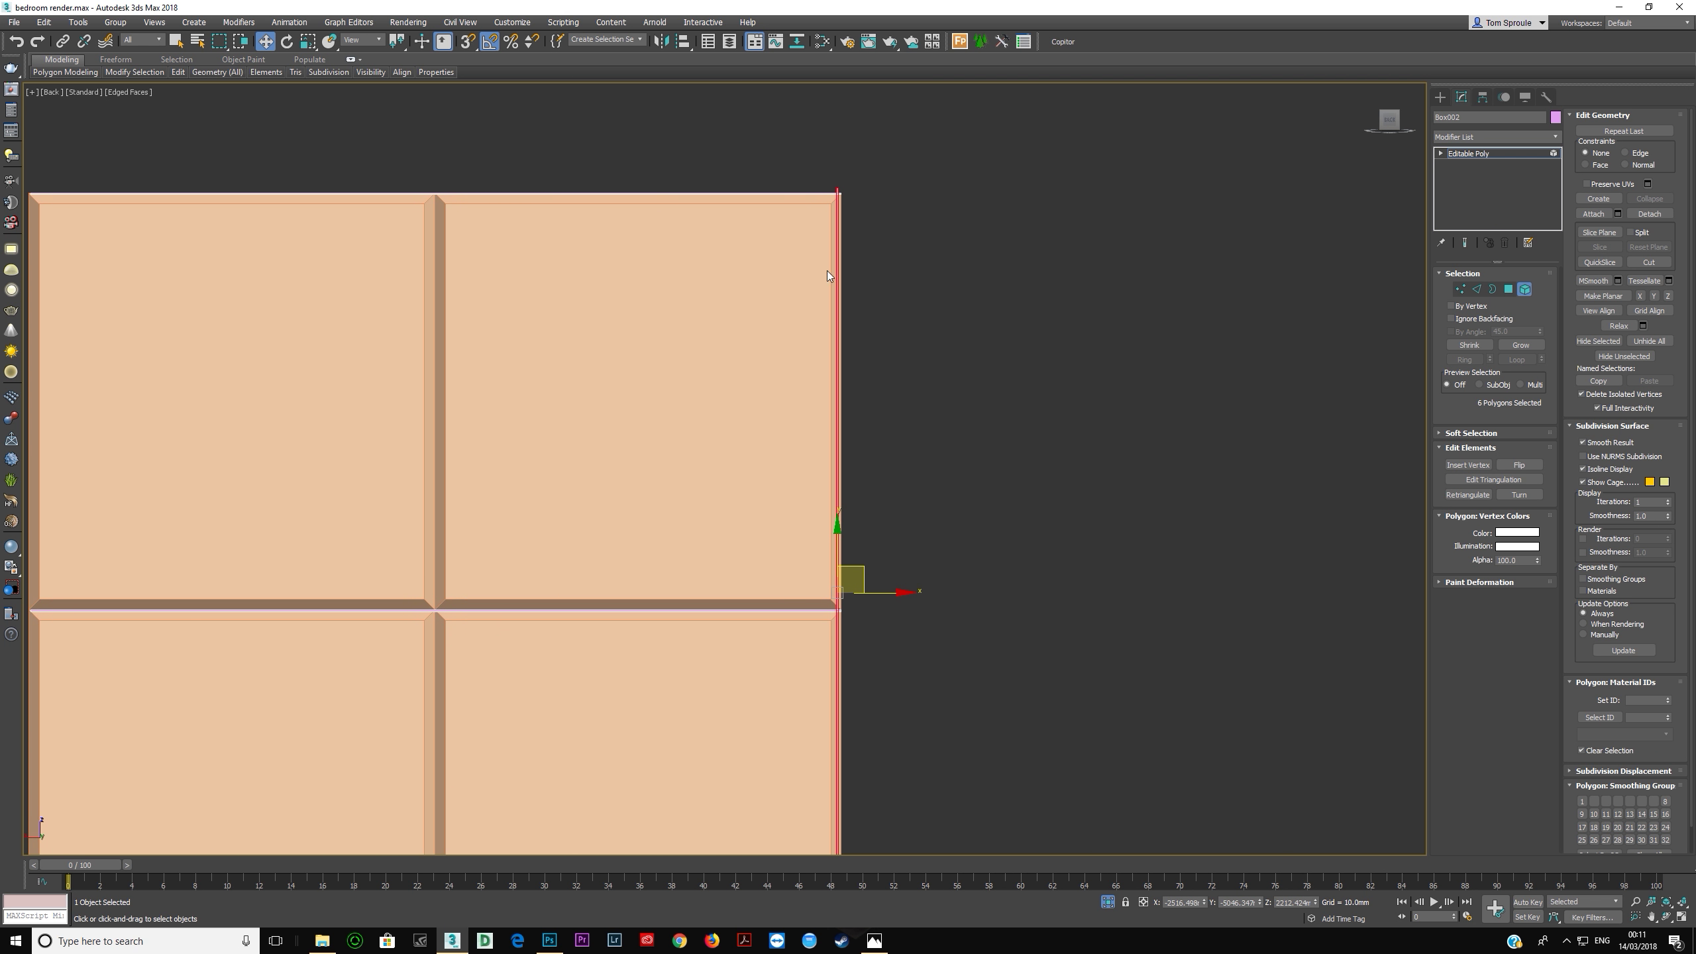
scroll(864, 564, "up", 3)
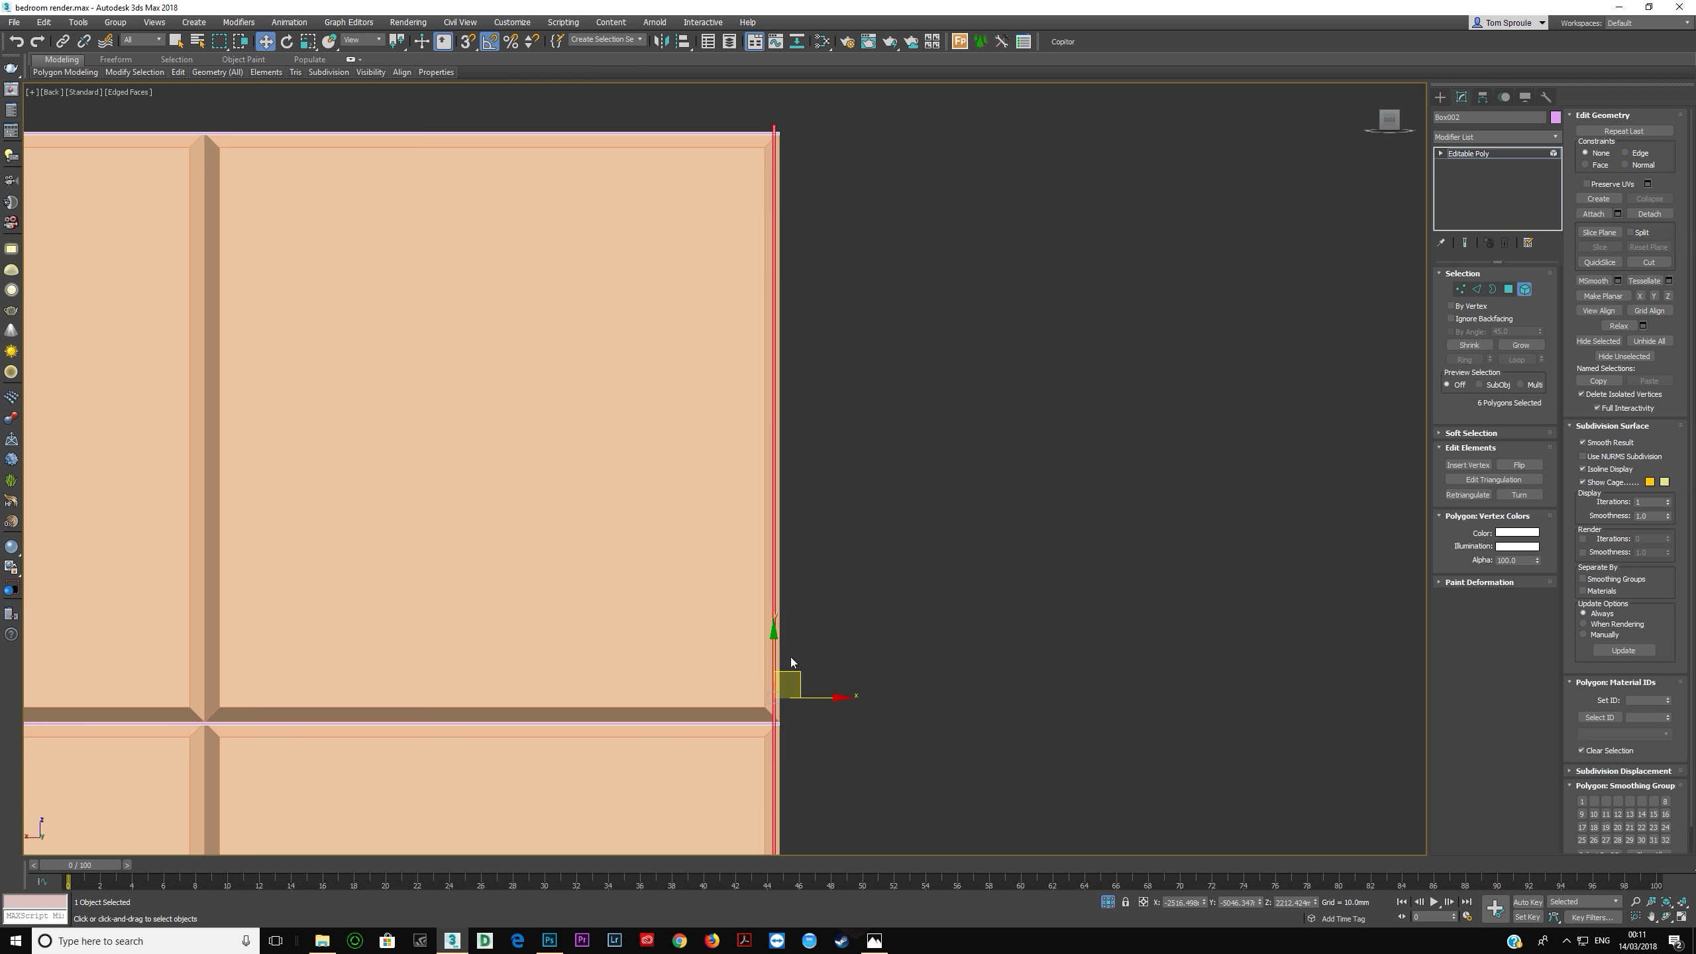
left_click_drag(793, 671, 793, 680)
scroll(792, 680, "down", 3)
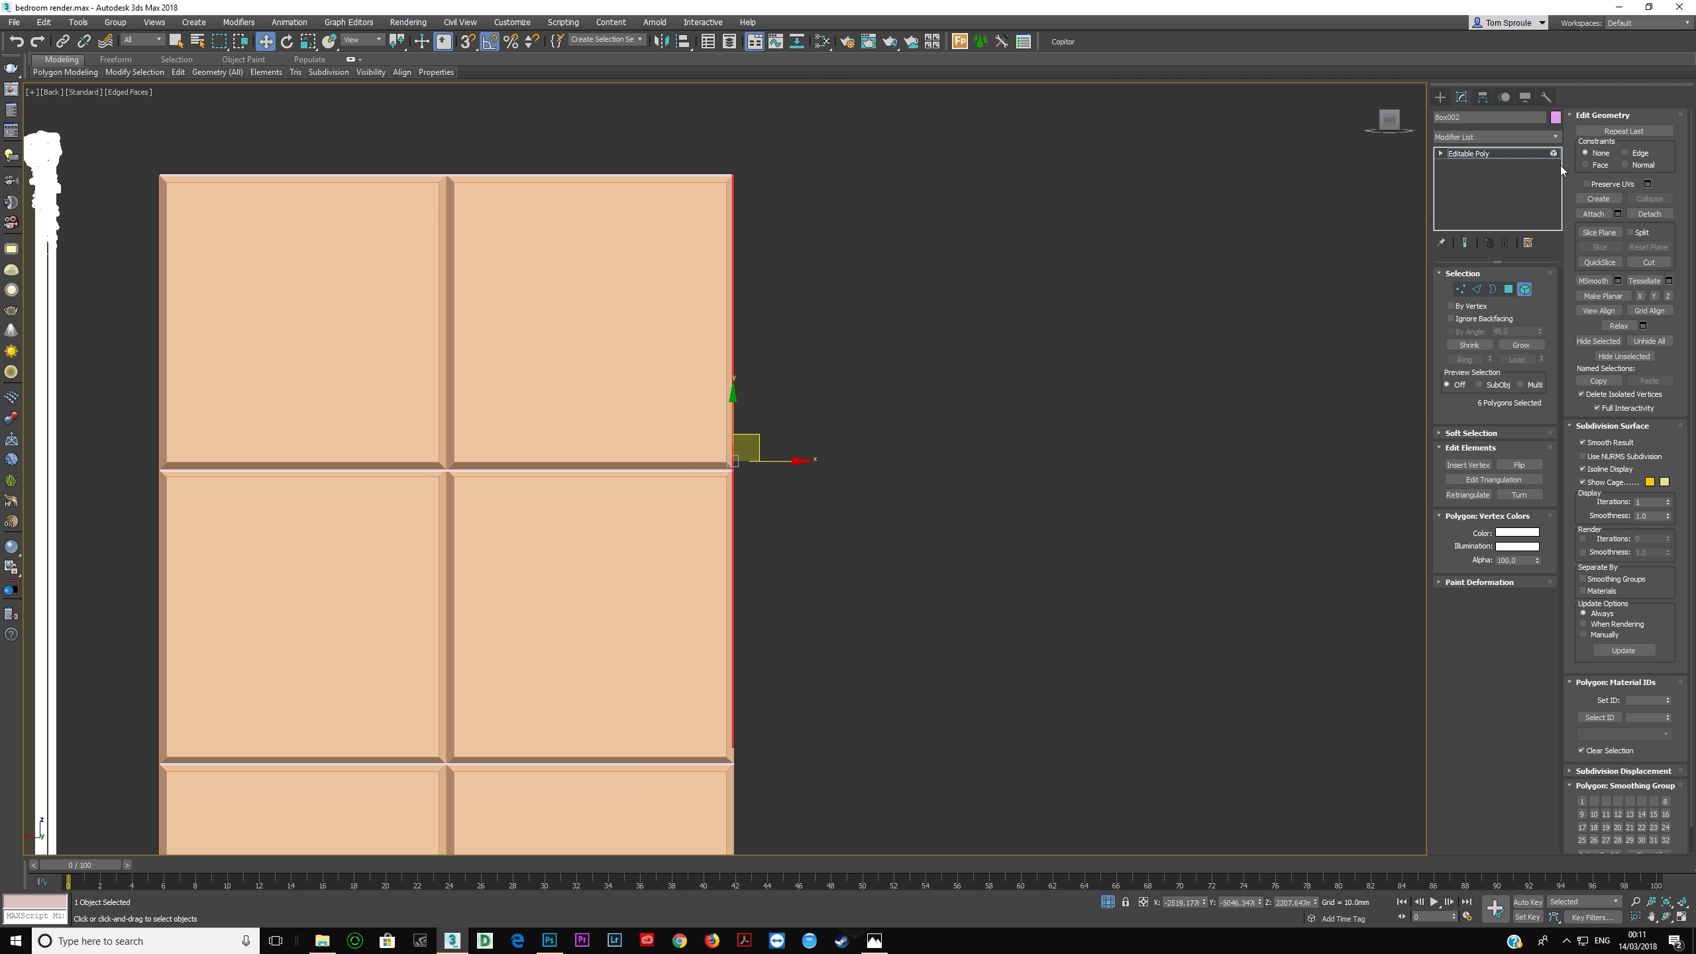
Step: Stretch the right-edge bar to the plane's bottom corner by moving its lower end vertices down
key("1")
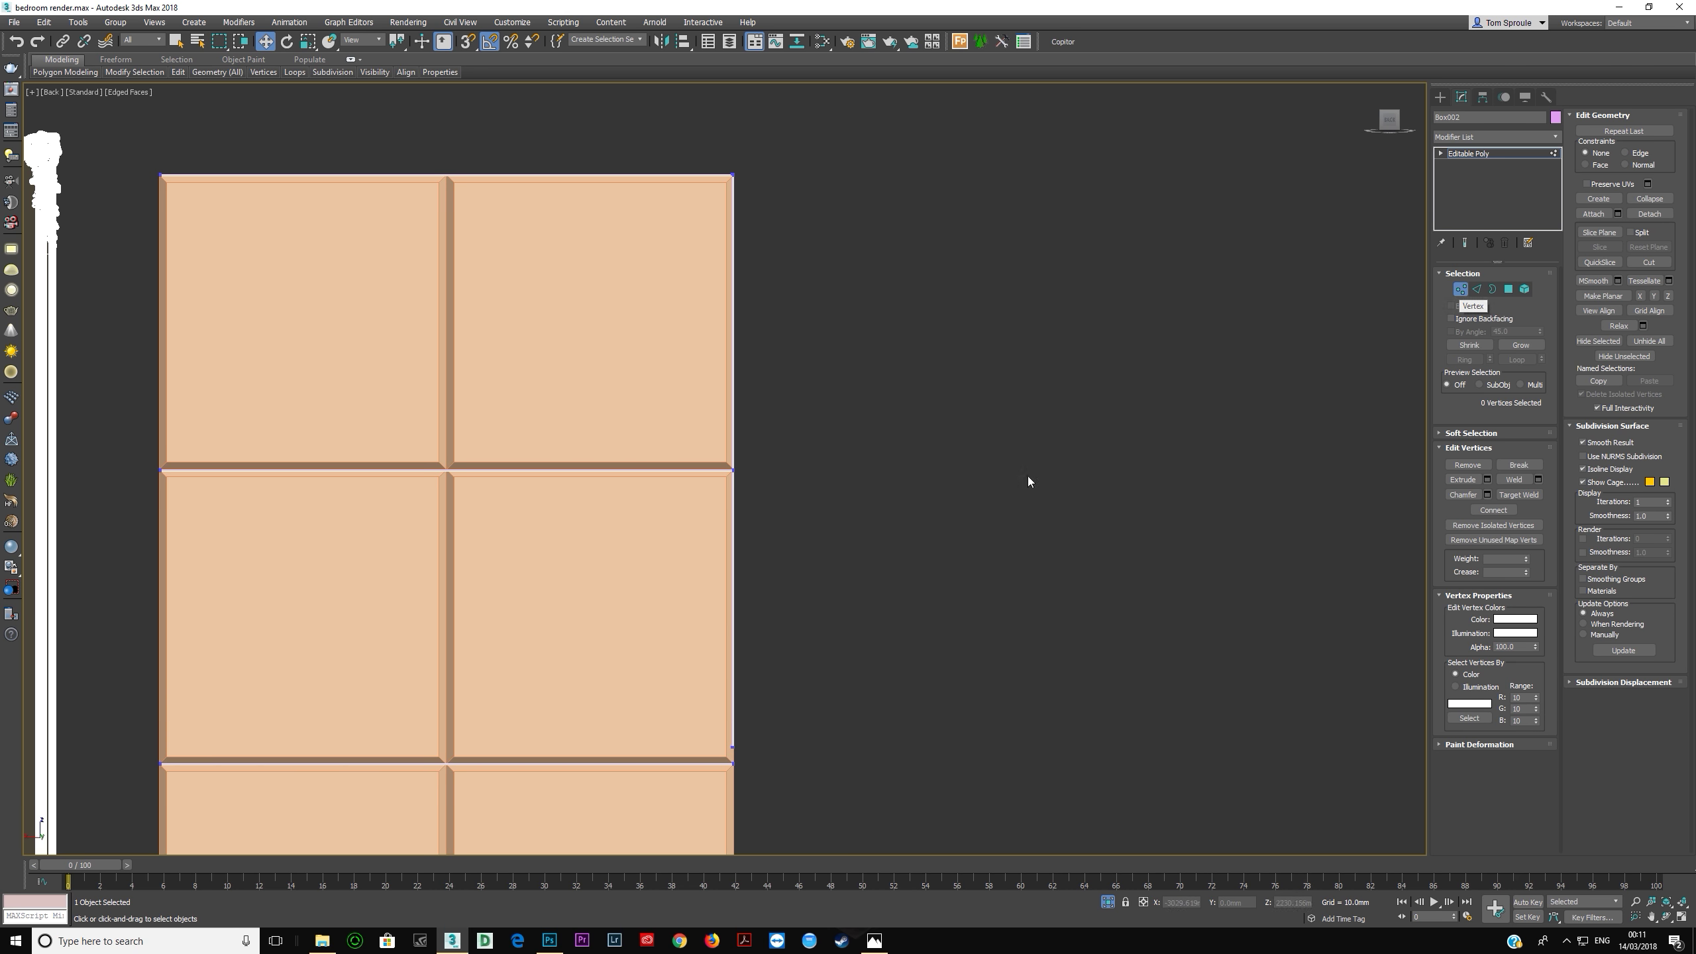
scroll(721, 516, "up", 8)
left_click_drag(708, 575, 767, 636)
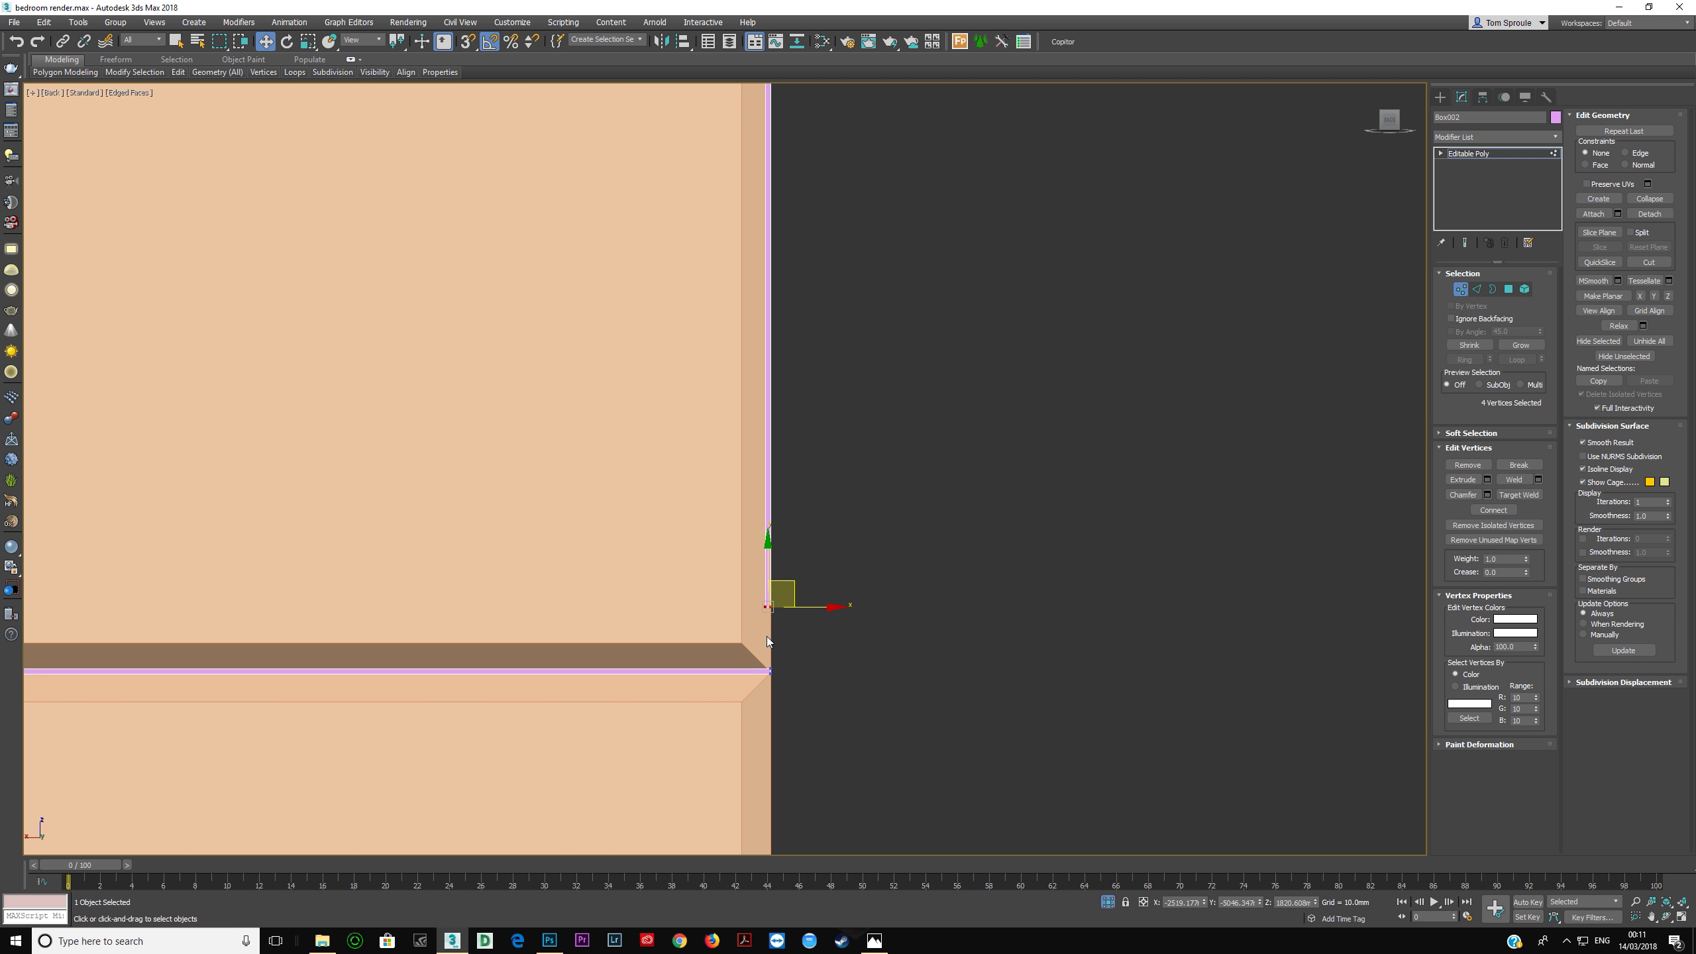
scroll(767, 640, "down", 5)
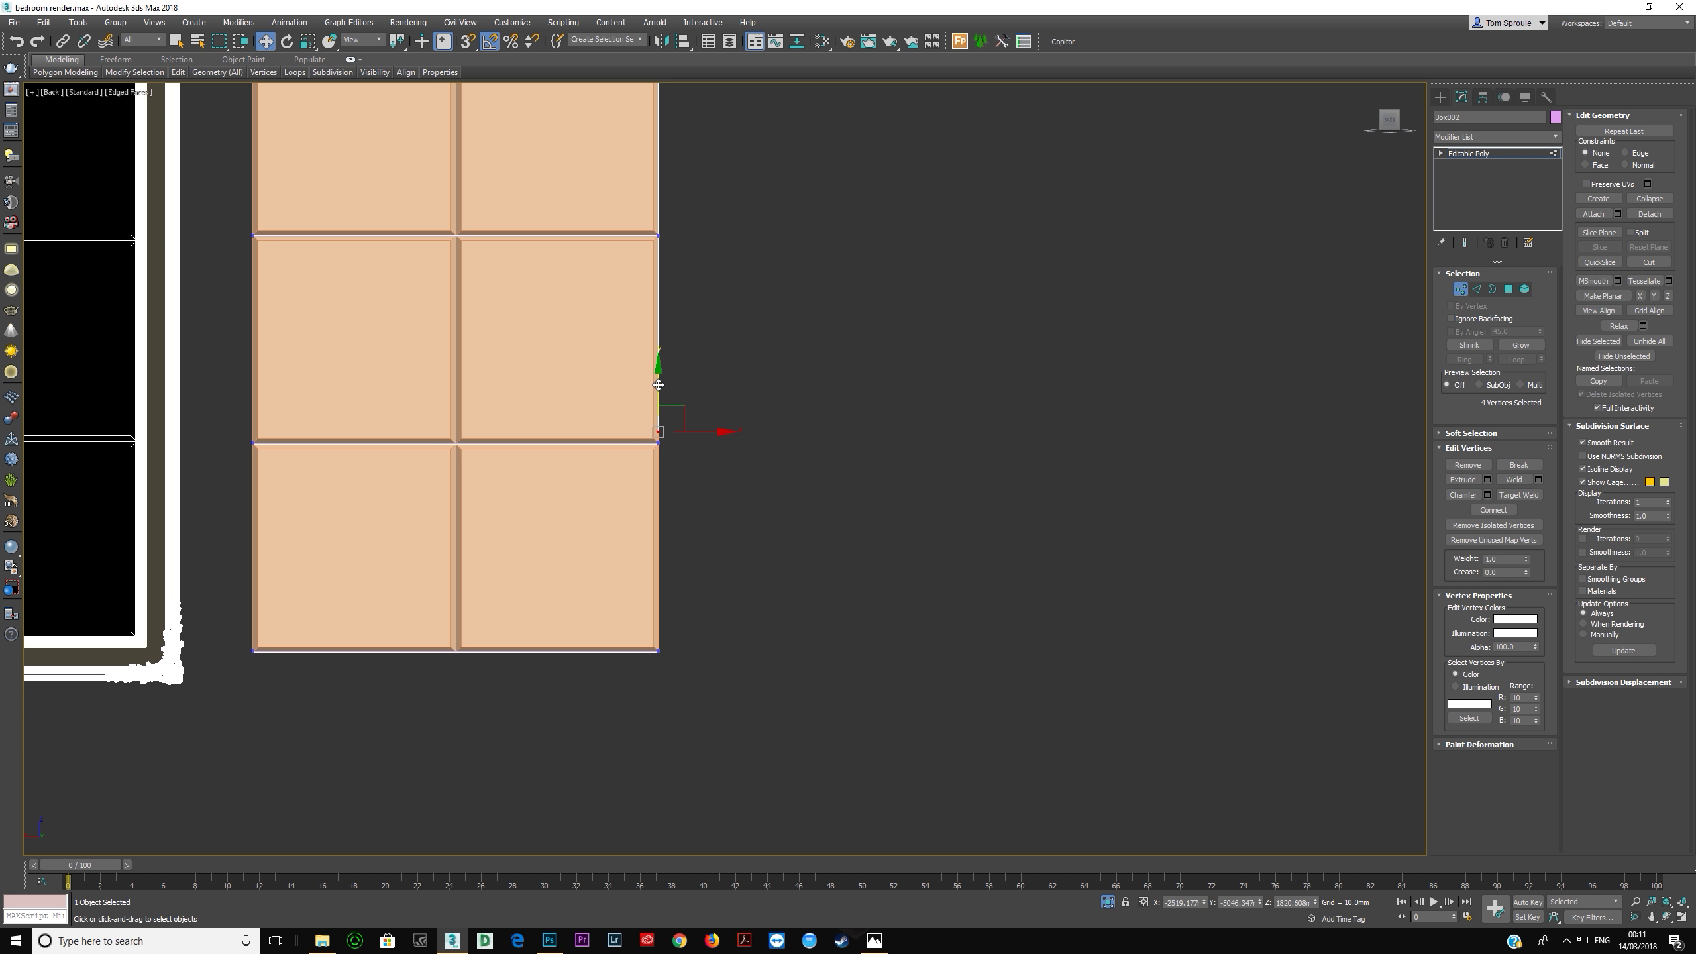
left_click_drag(658, 385, 657, 623)
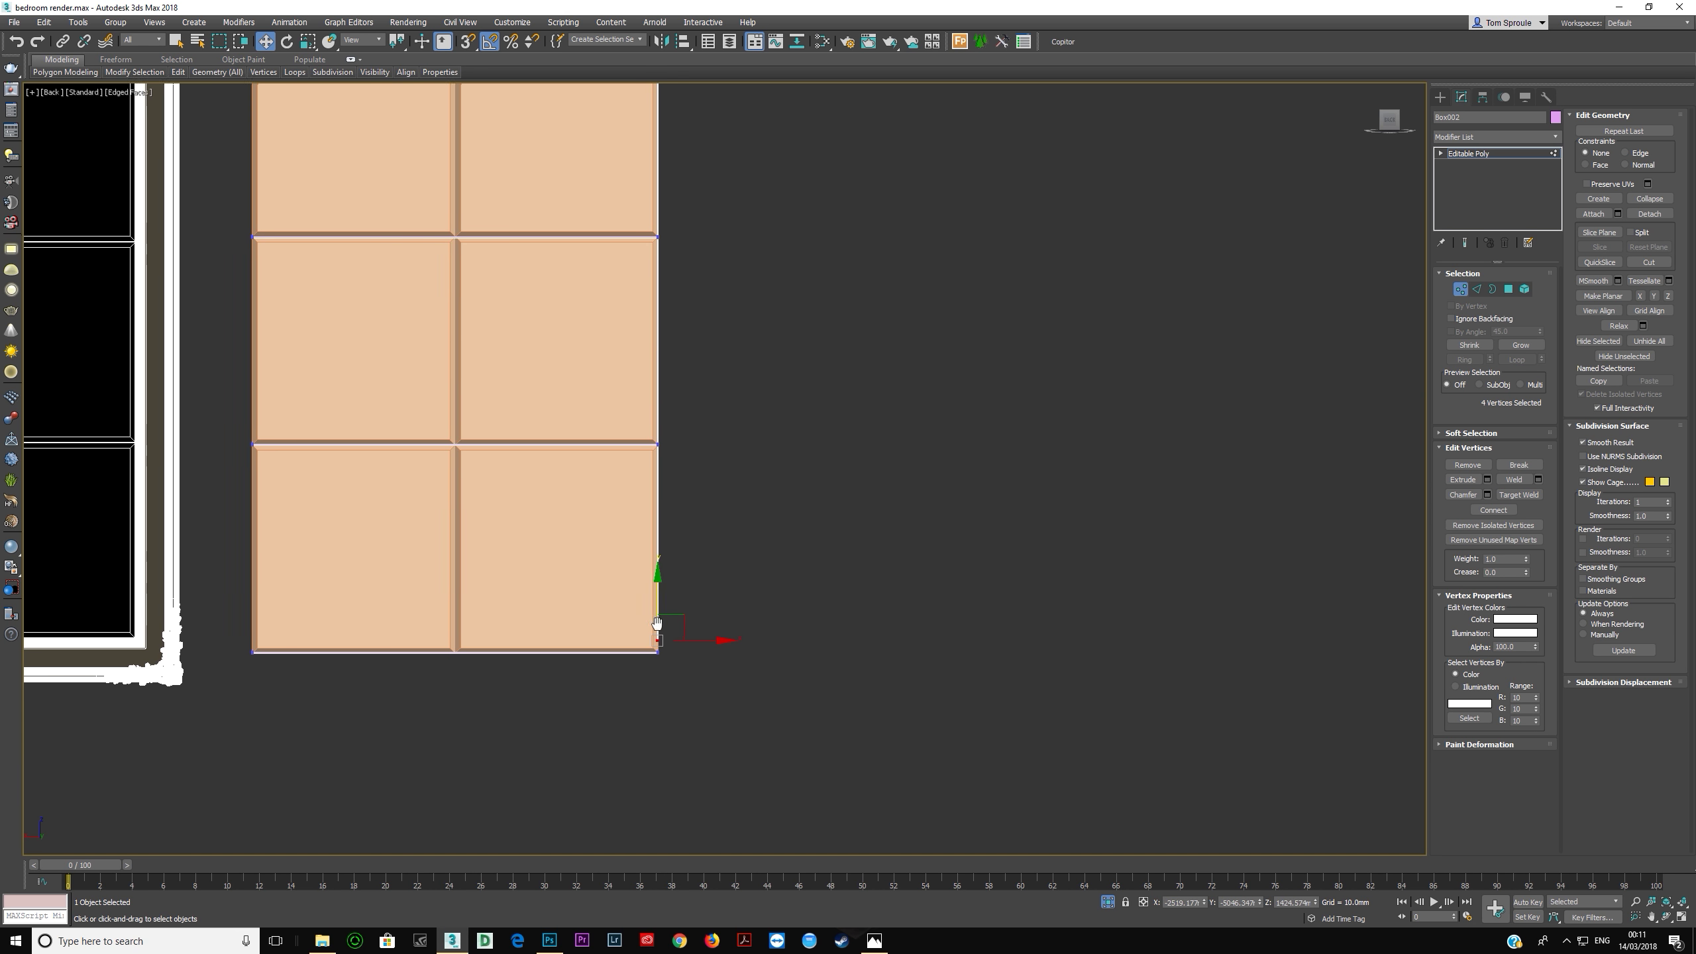
scroll(696, 583, "up", 8)
left_click_drag(610, 470, 614, 599)
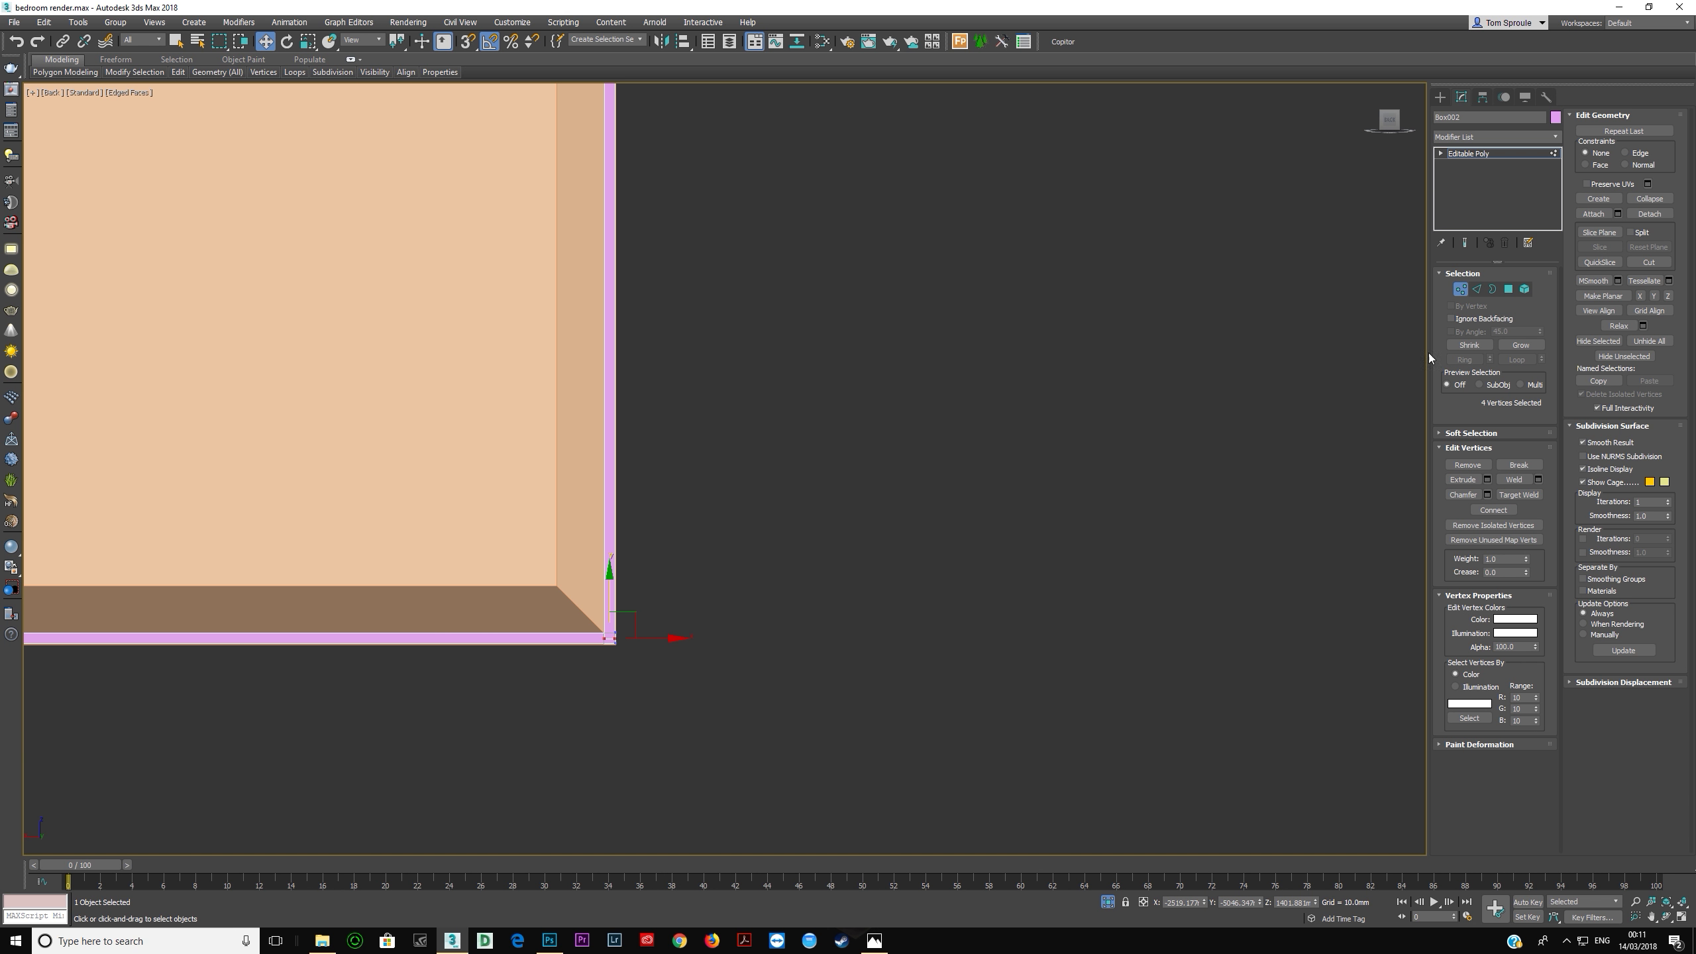
Step: Clone the full-height vertical bar as elements to the central groove and the bevelled plane's left edge
left_click(1524, 290)
scroll(765, 469, "down", 5)
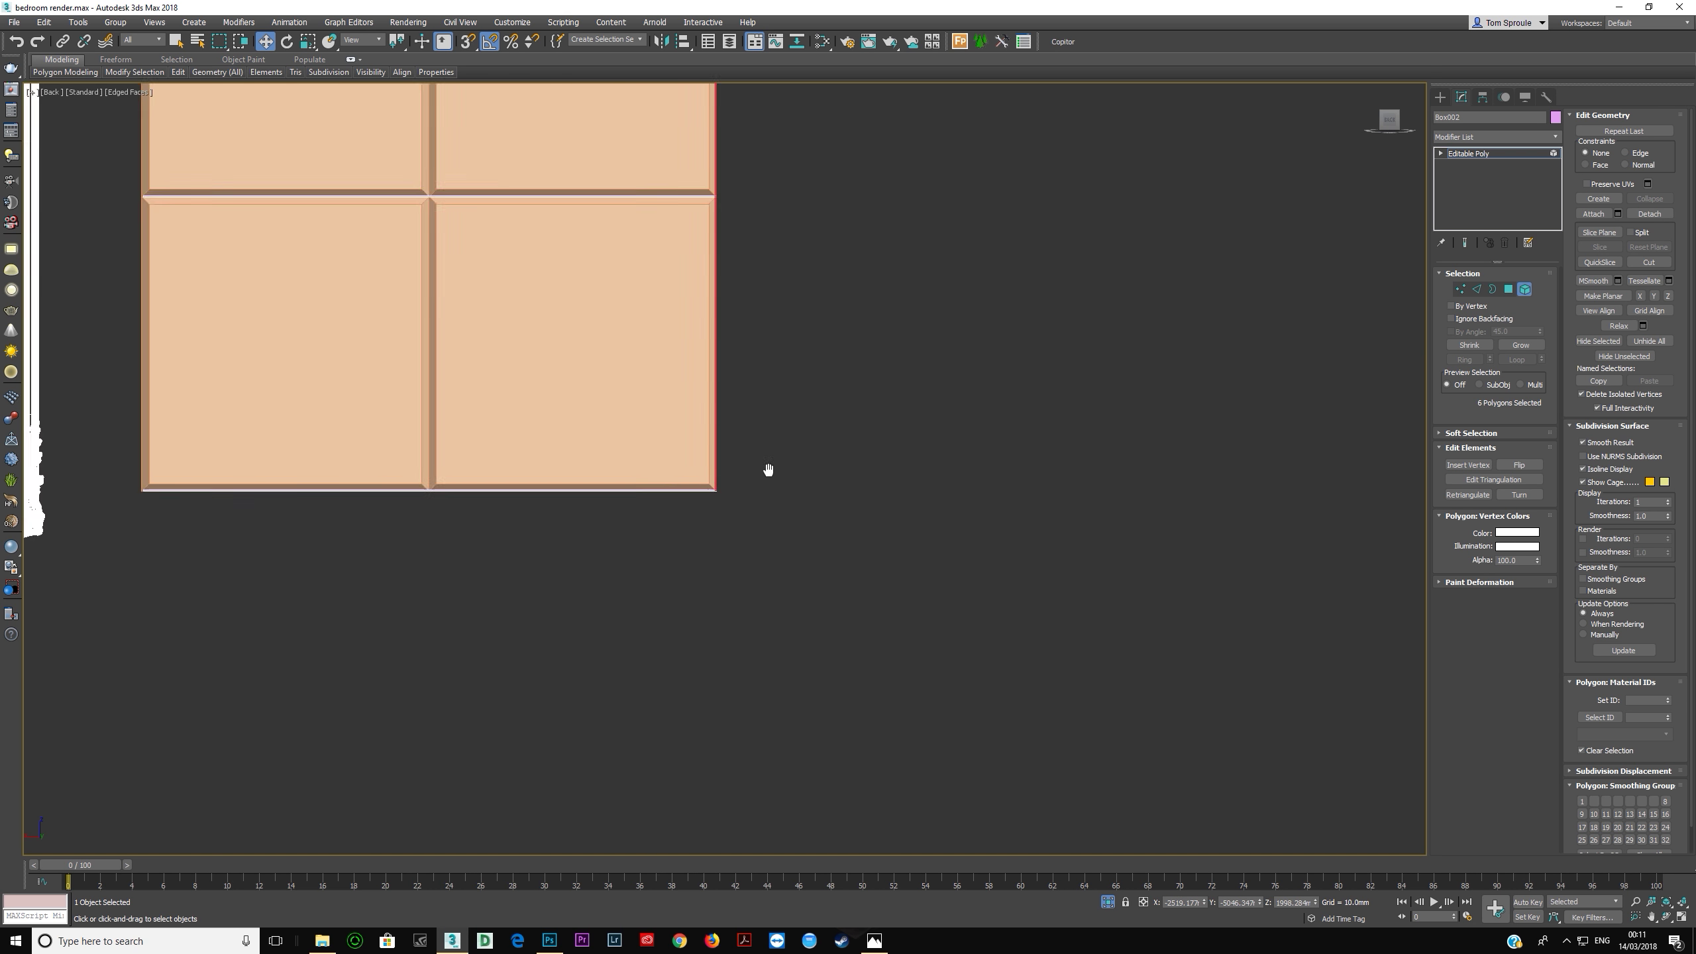
scroll(802, 503, "up", 3)
mouse_move(903, 372)
left_mouse_down()
mouse_move(699, 388)
mouse_move(448, 373)
mouse_move(503, 379)
mouse_move(487, 381)
left_mouse_up()
left_click(915, 482)
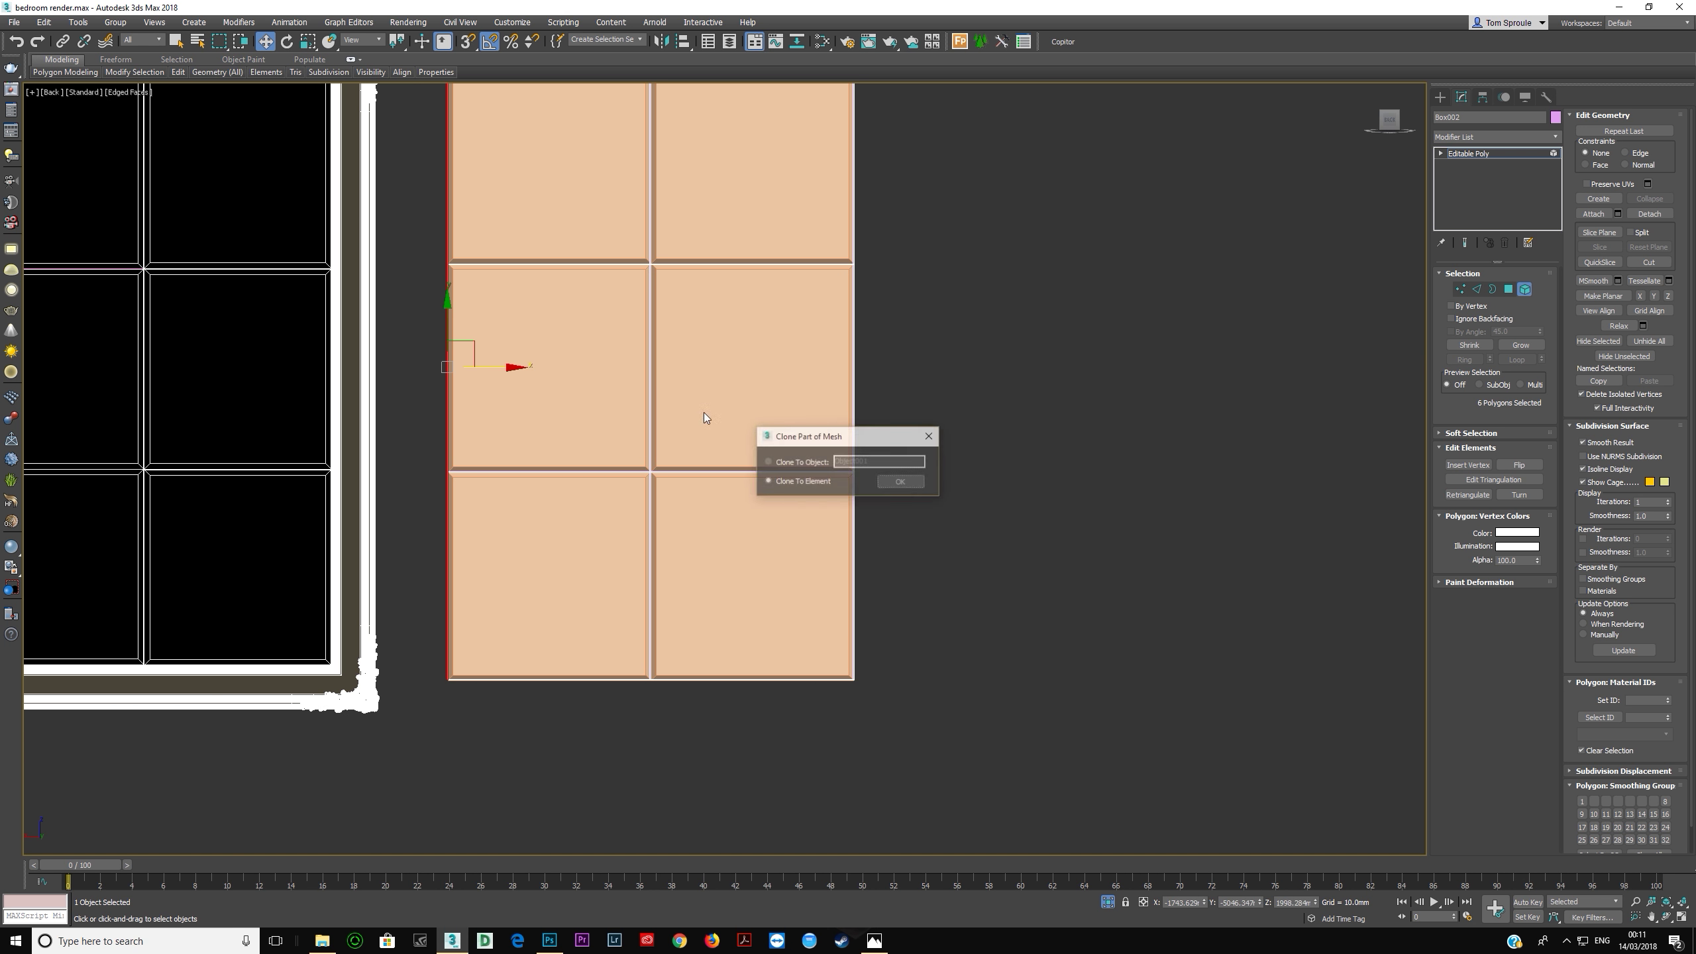
left_click(907, 483)
mouse_move(849, 452)
middle_mouse_down("alt")
mouse_move(795, 466)
mouse_move(816, 475)
mouse_move(644, 454)
mouse_move(764, 461)
mouse_move(667, 443)
middle_mouse_up("alt")
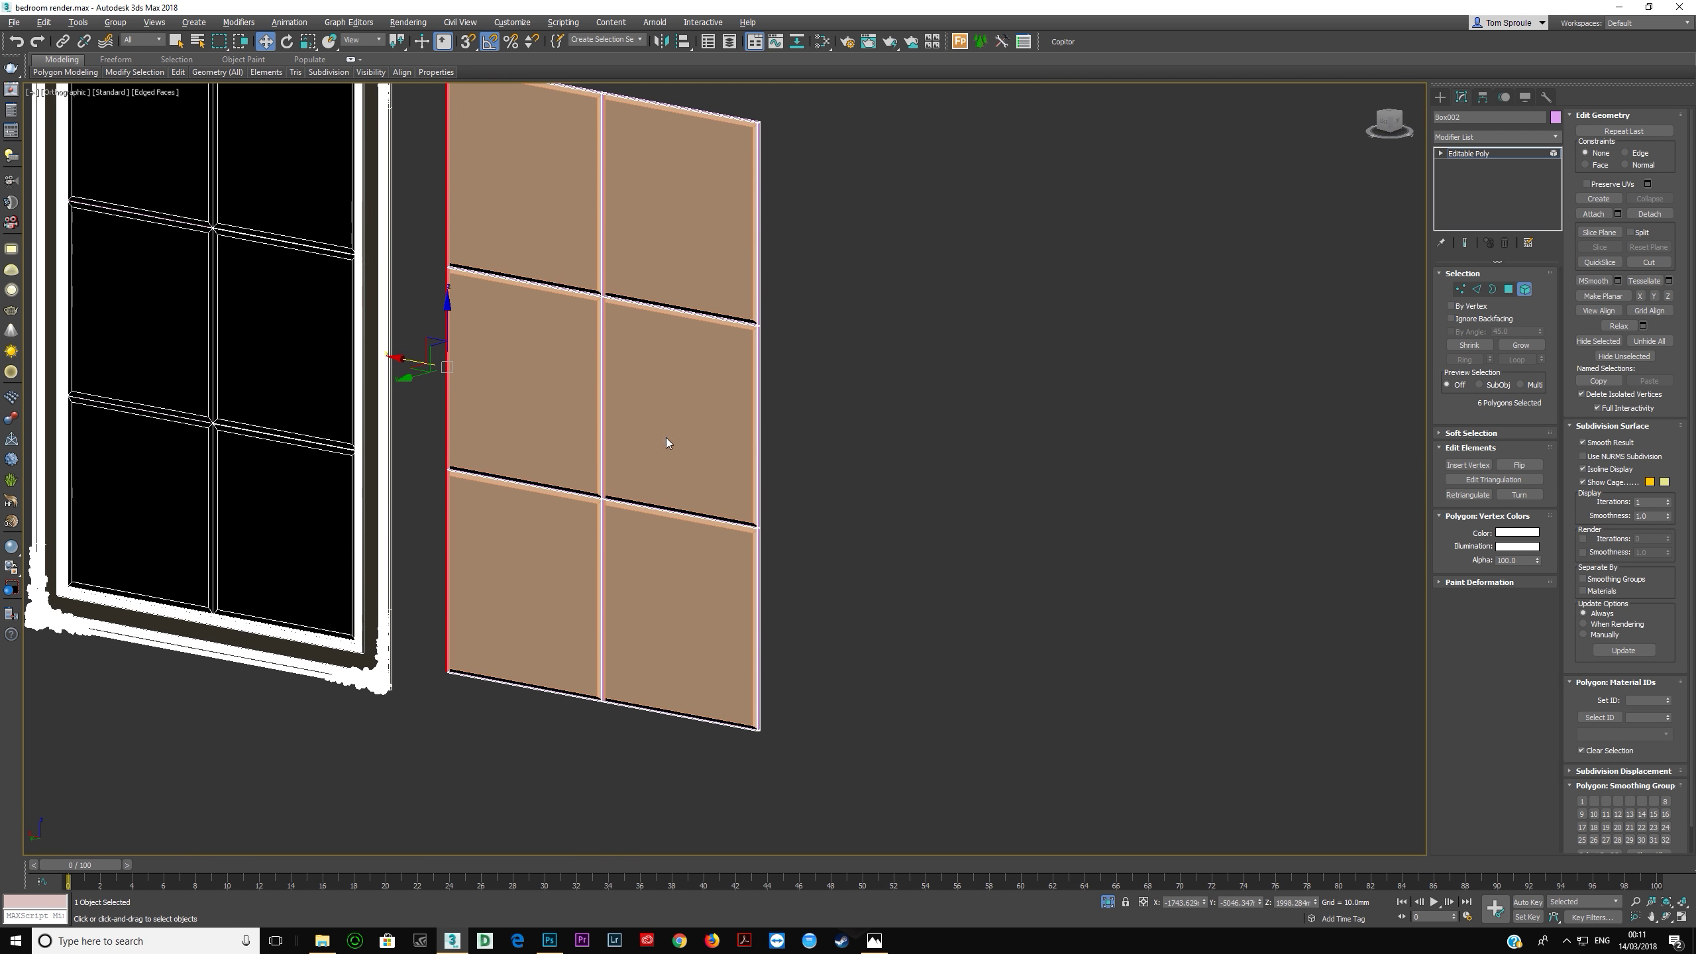
Step: Leave element level and rename the finished bar grid as distance map dirt
left_click(1500, 153)
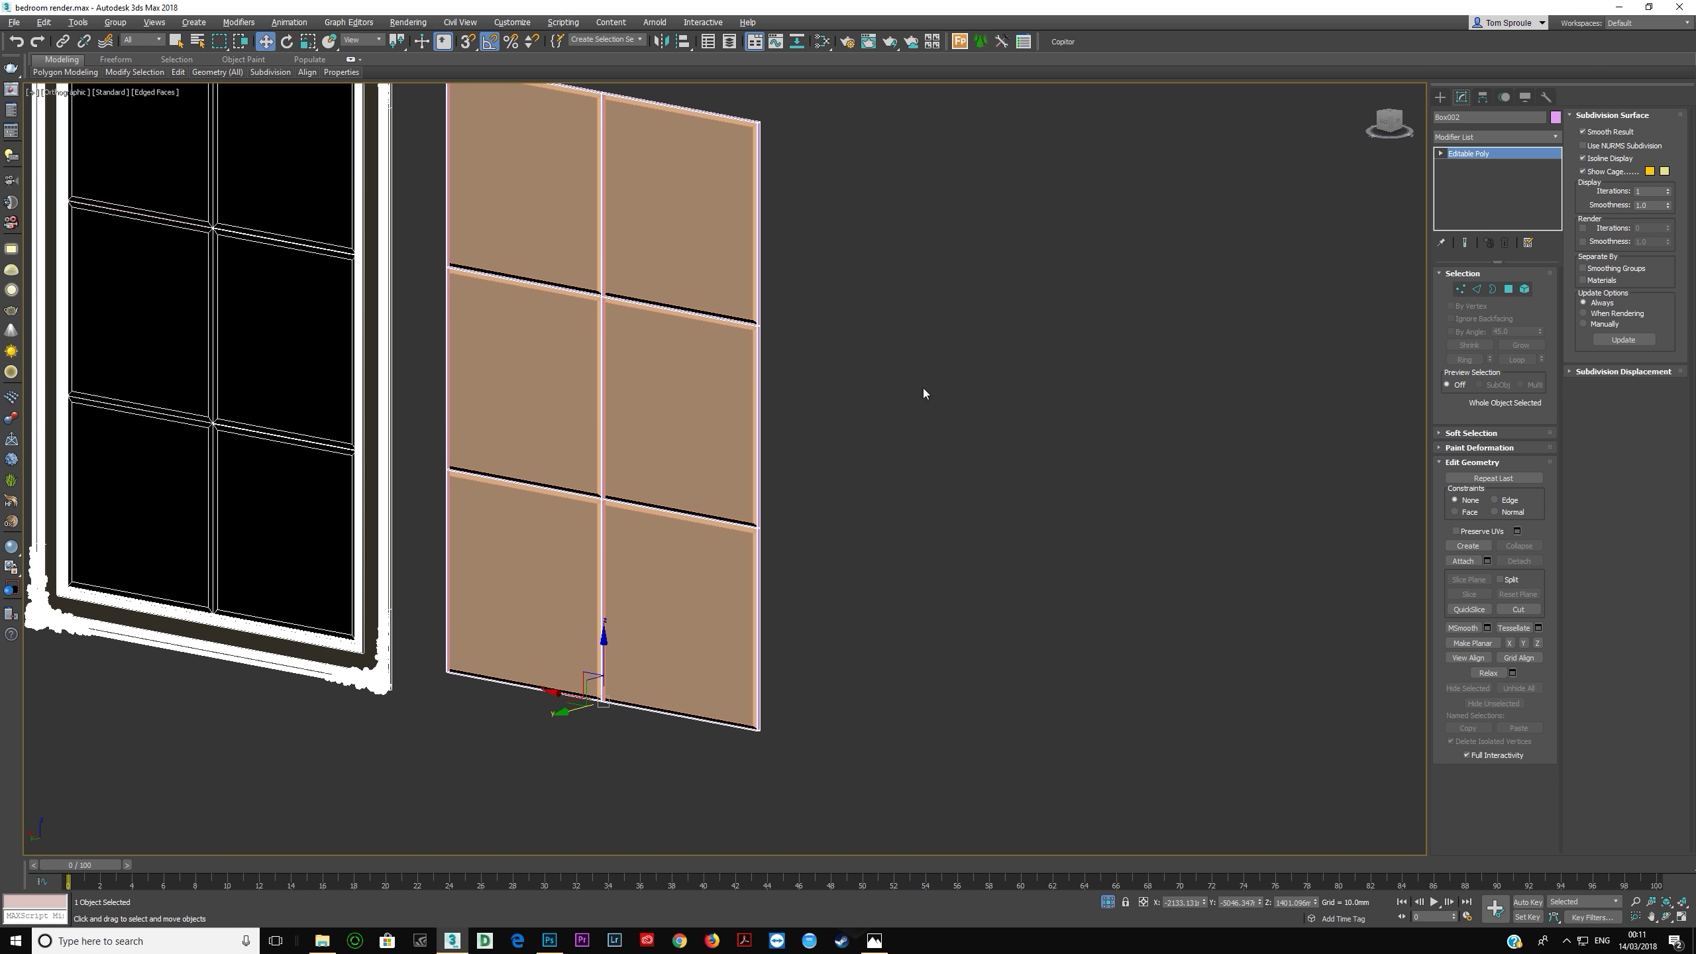
left_click(1468, 116)
key("Return")
Step: Make the distance map dirt grid non-renderable in its object properties
scroll(579, 495, "up", 6)
right_click(666, 505)
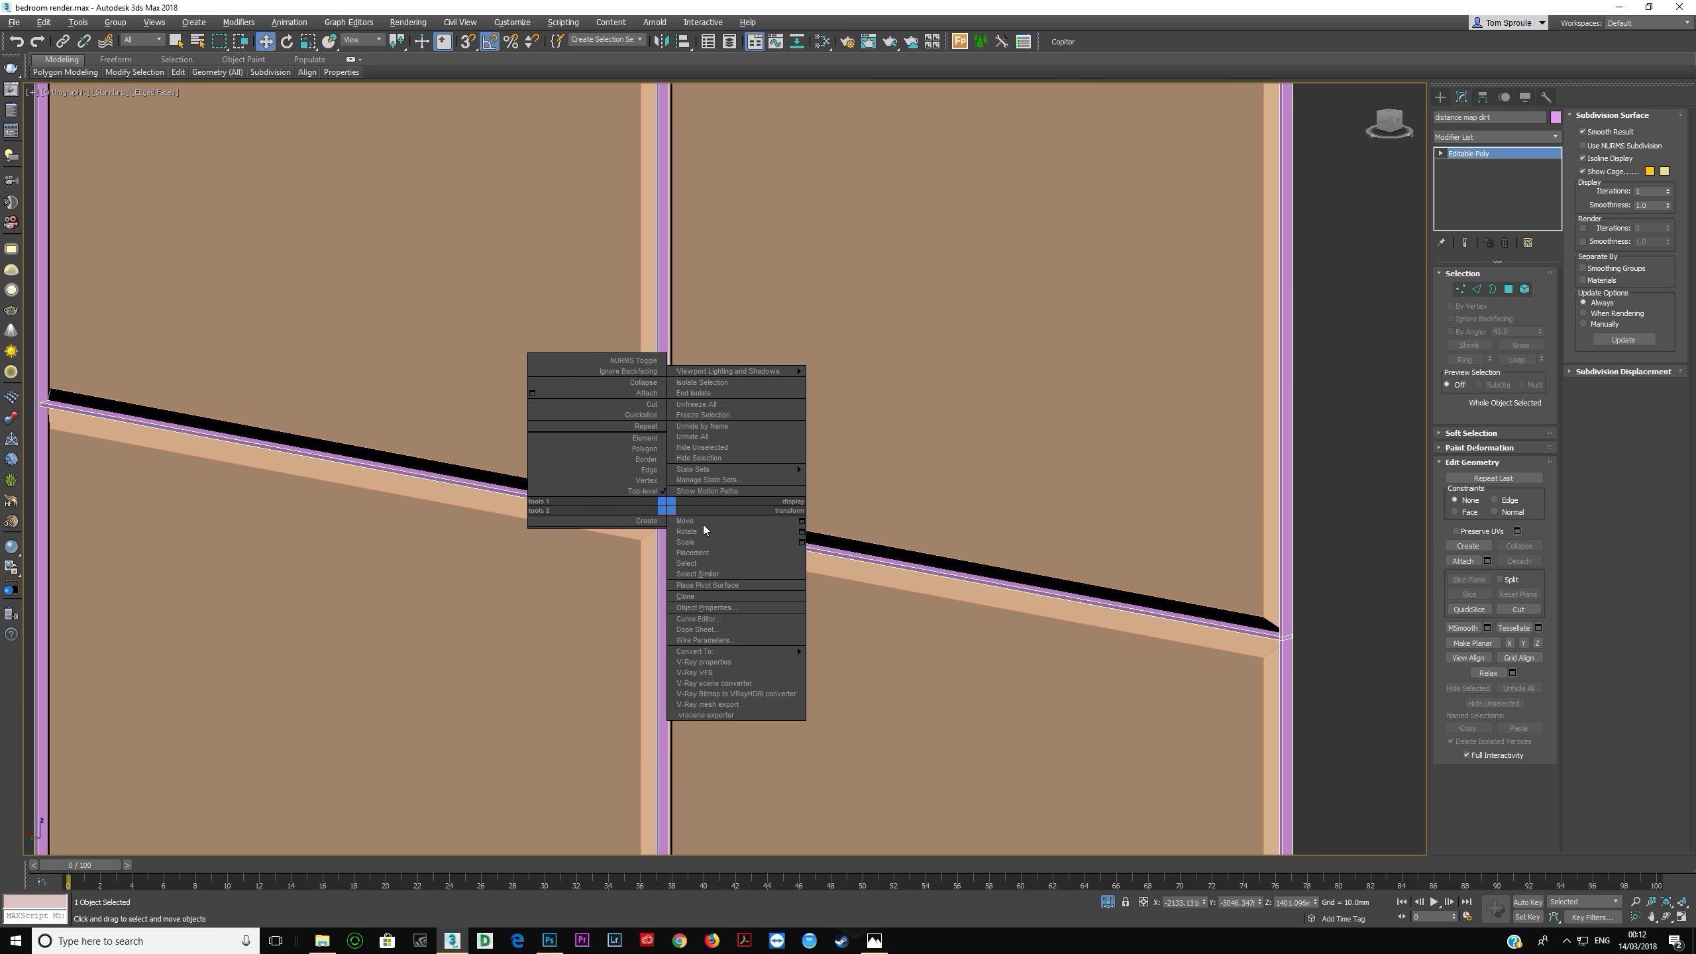
left_click(700, 607)
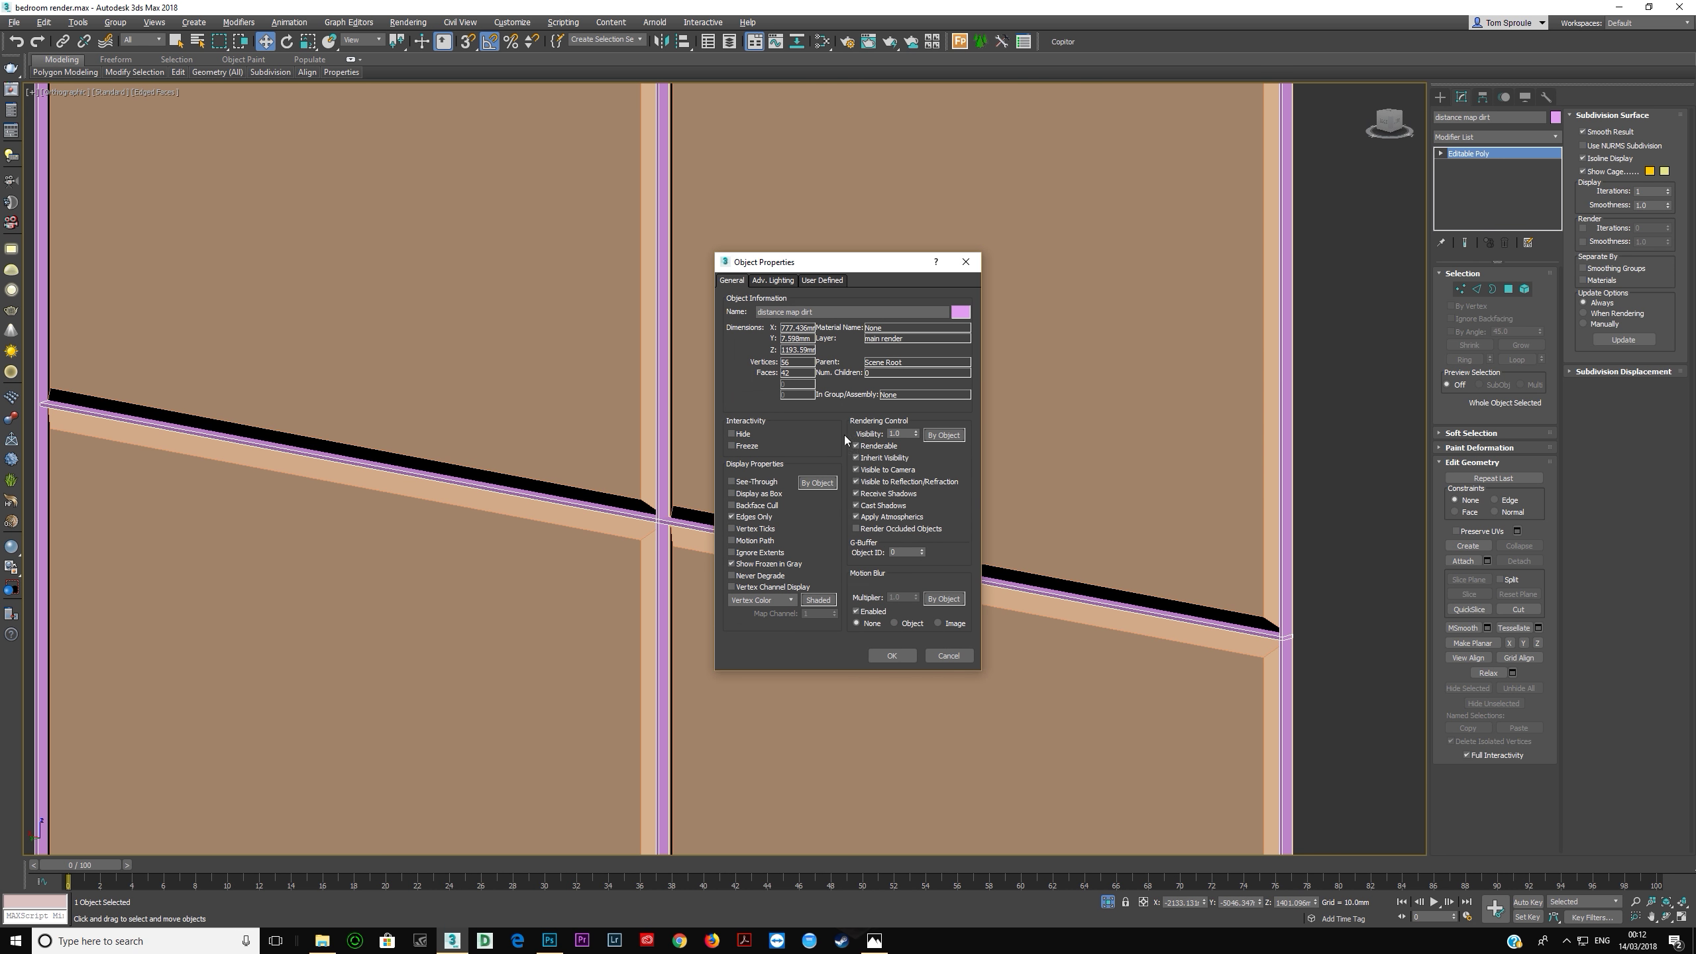
left_click(856, 446)
left_click(892, 655)
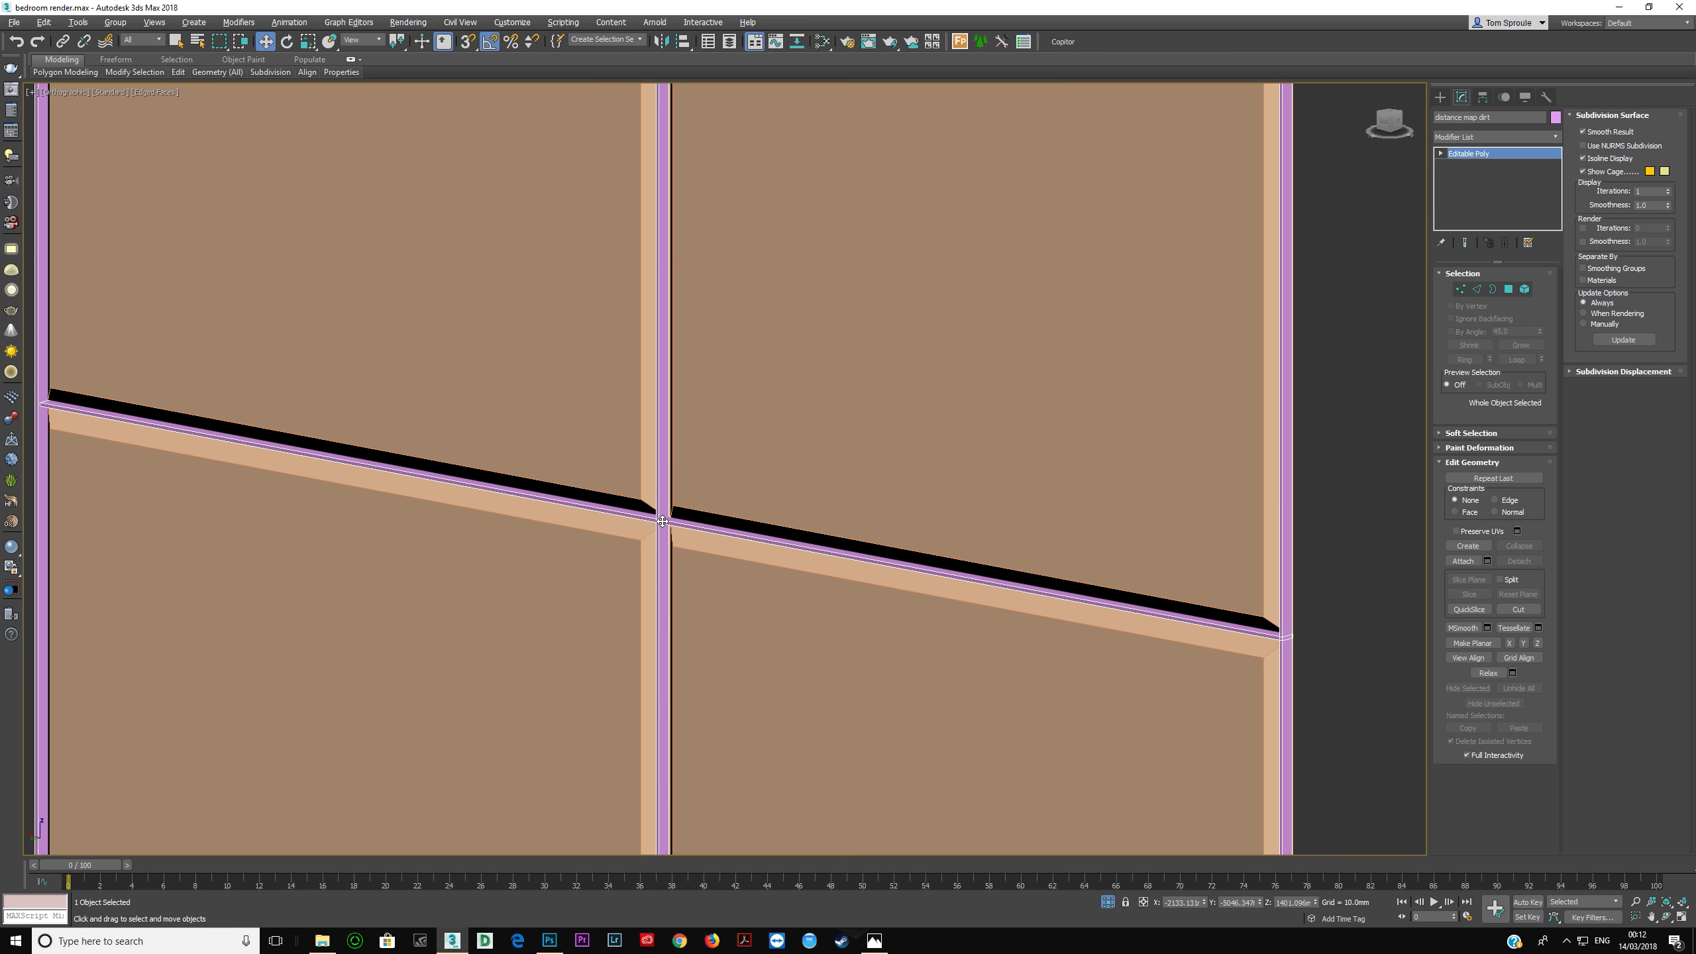
scroll(661, 522, "down", 4)
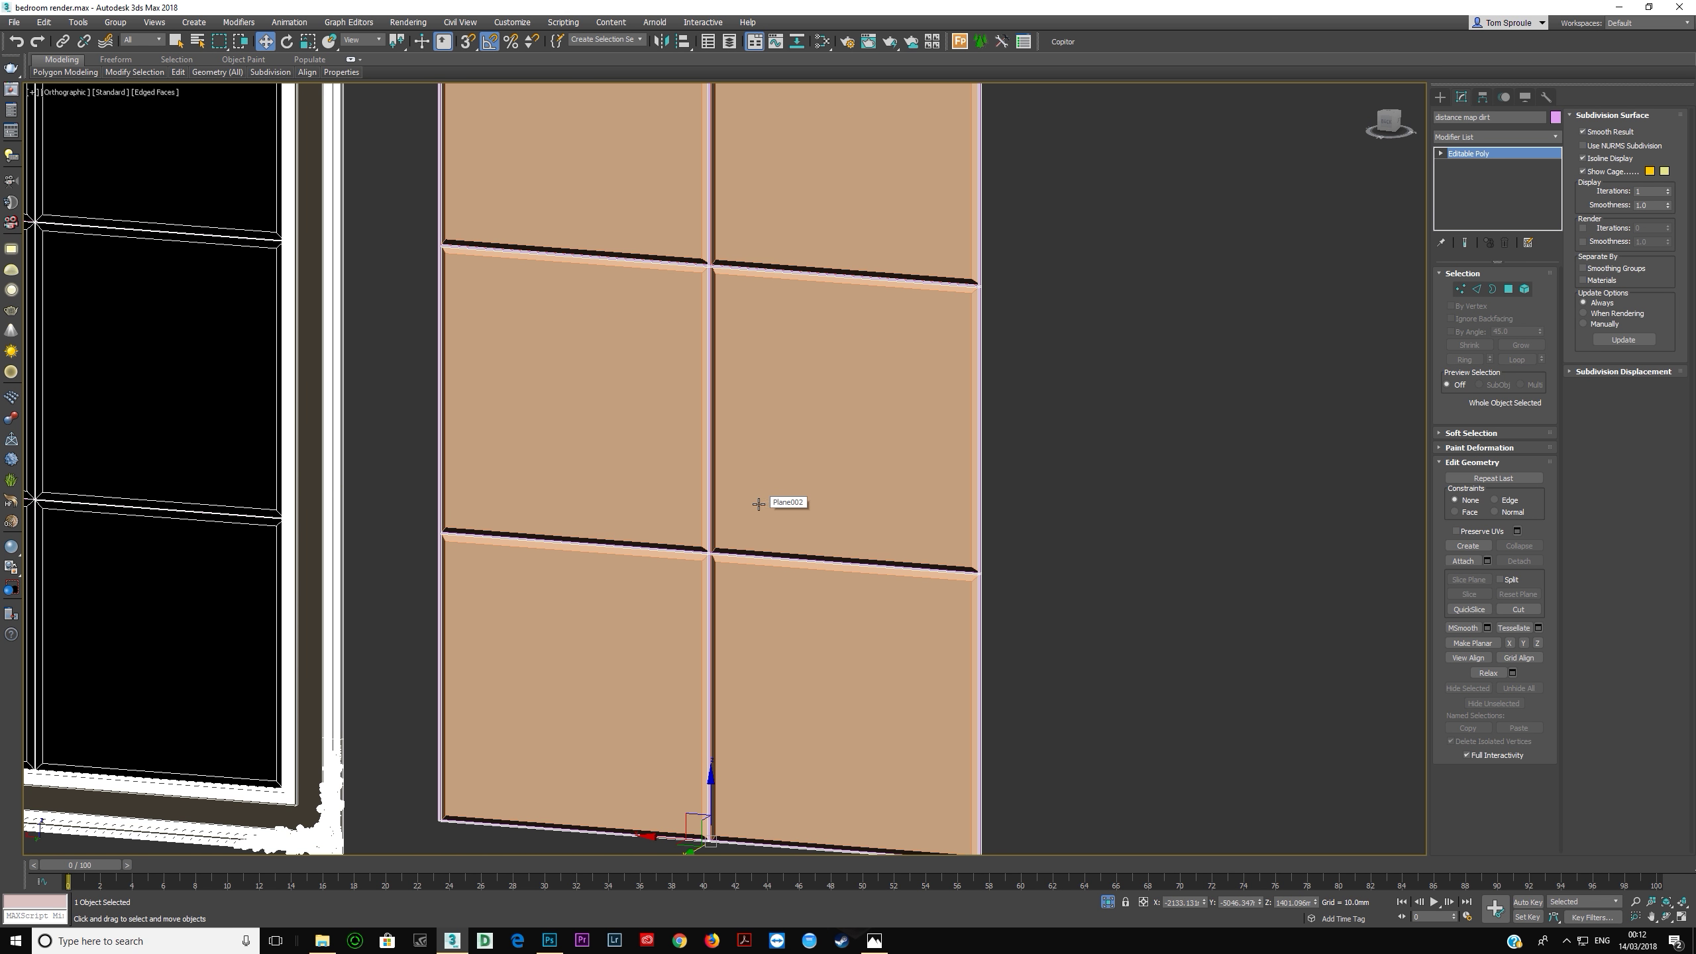
Step: Add the distance map dirt grid to the object list of the mat 3 VRayDistanceTex map
key("m")
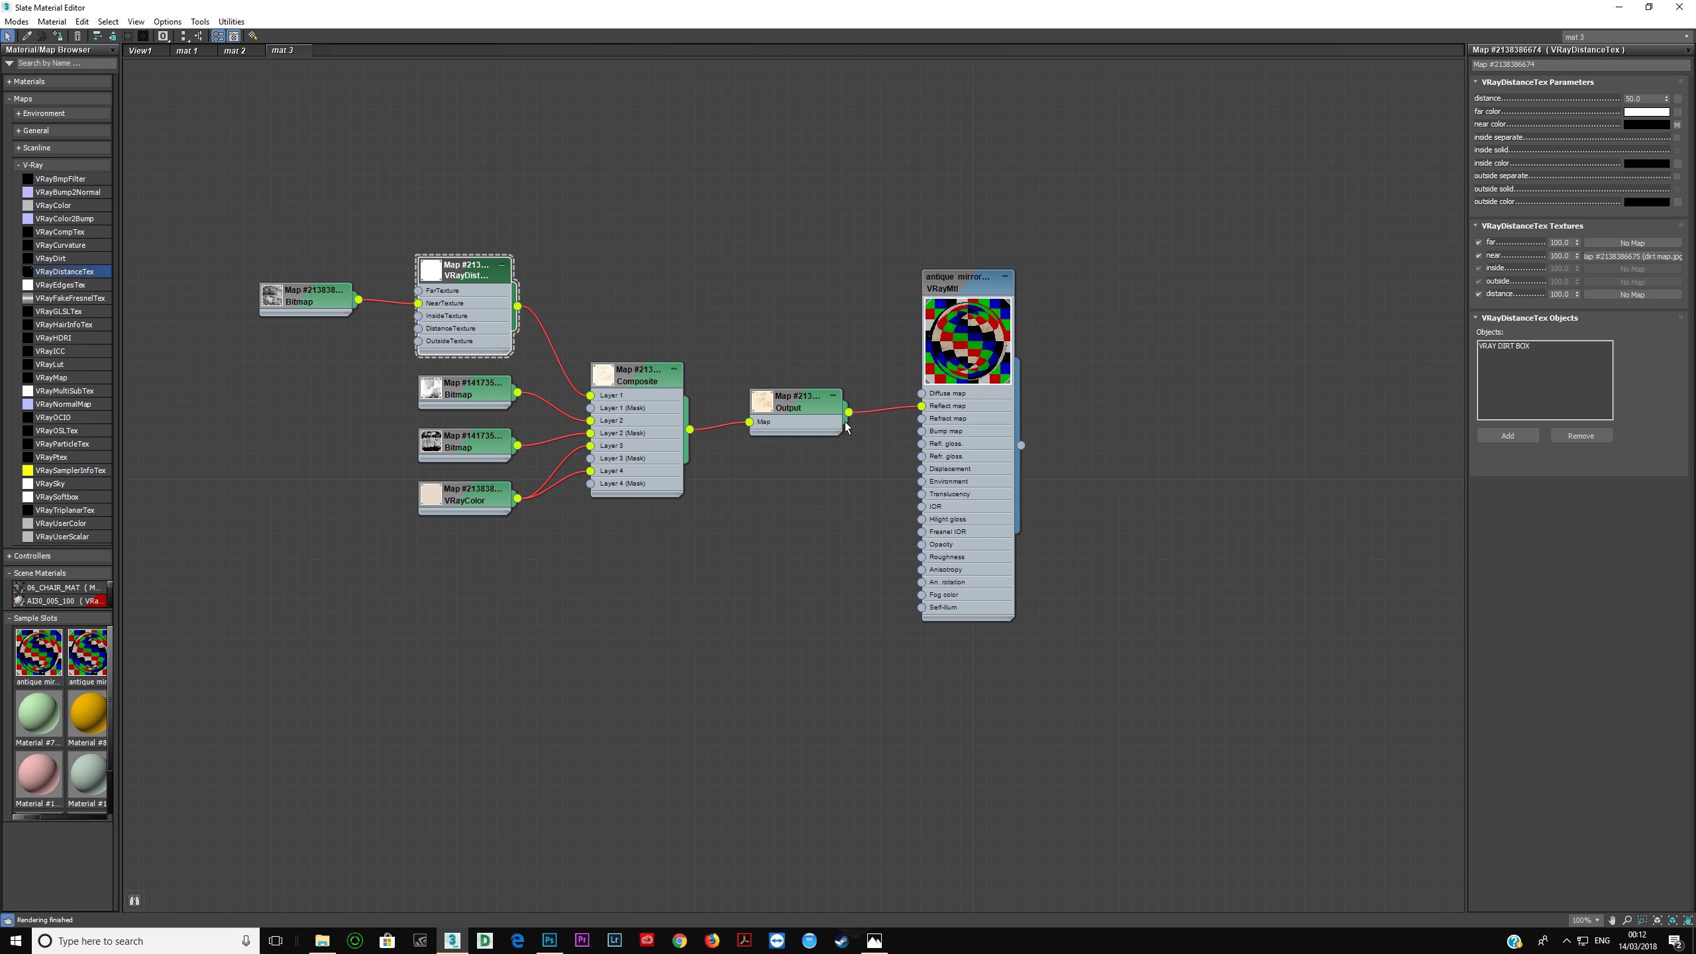
middle_click_drag(570, 432, 750, 449)
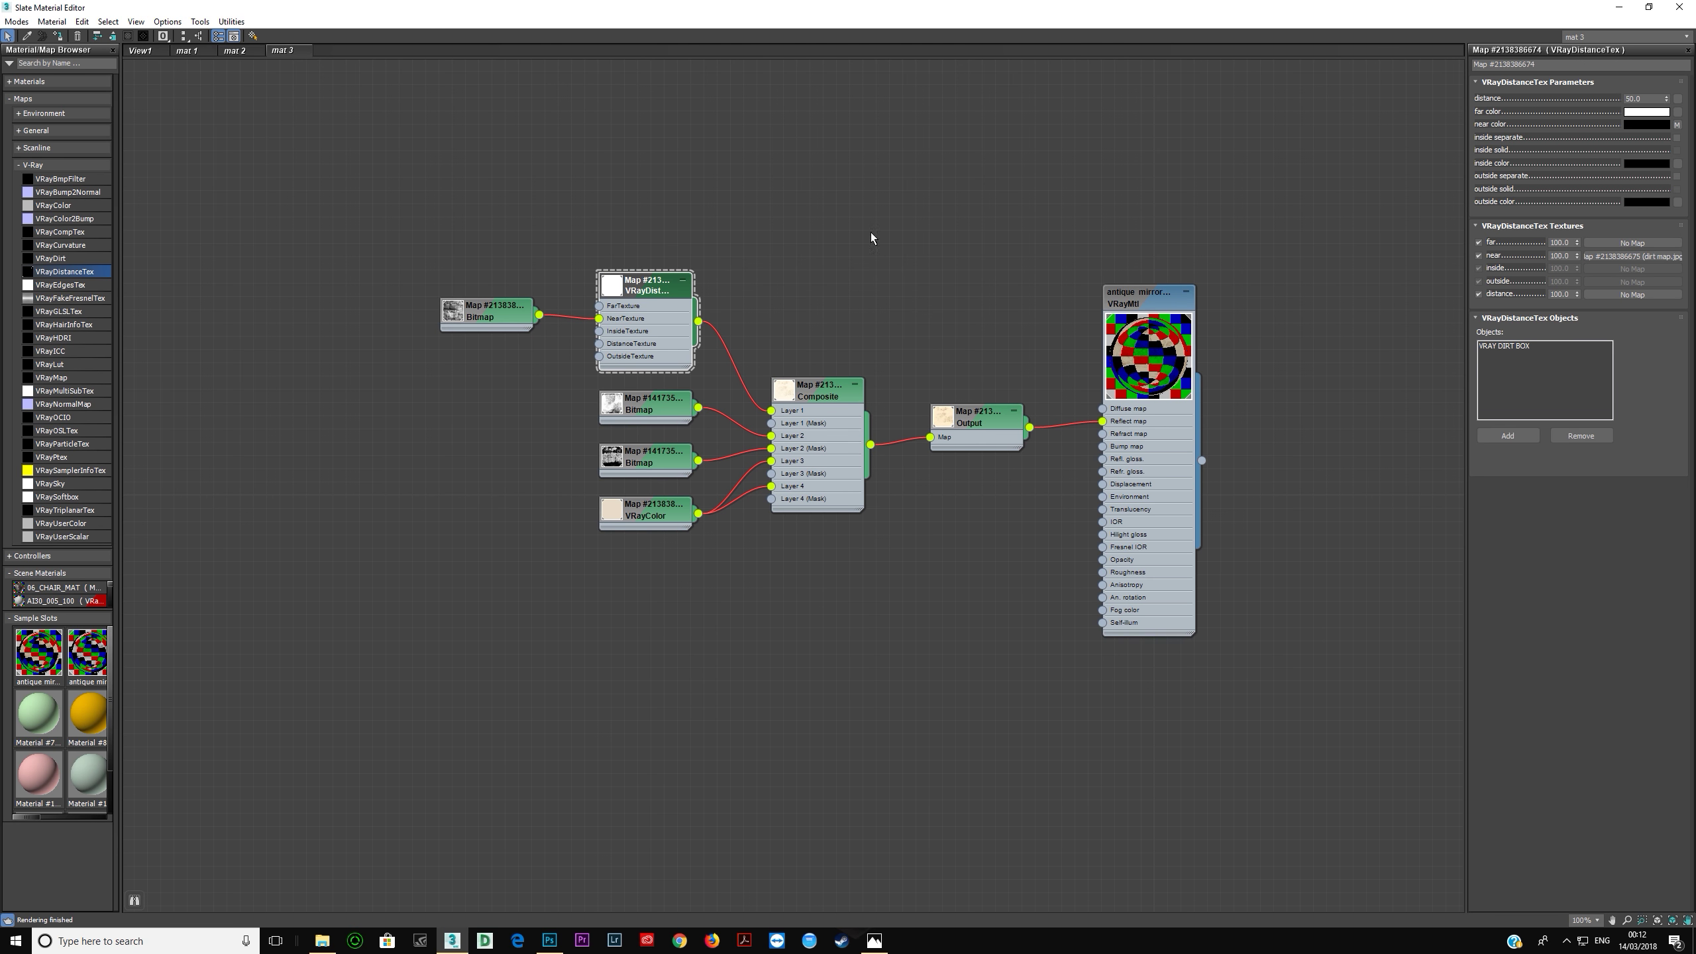
left_click_drag(1140, 24, 1053, 88)
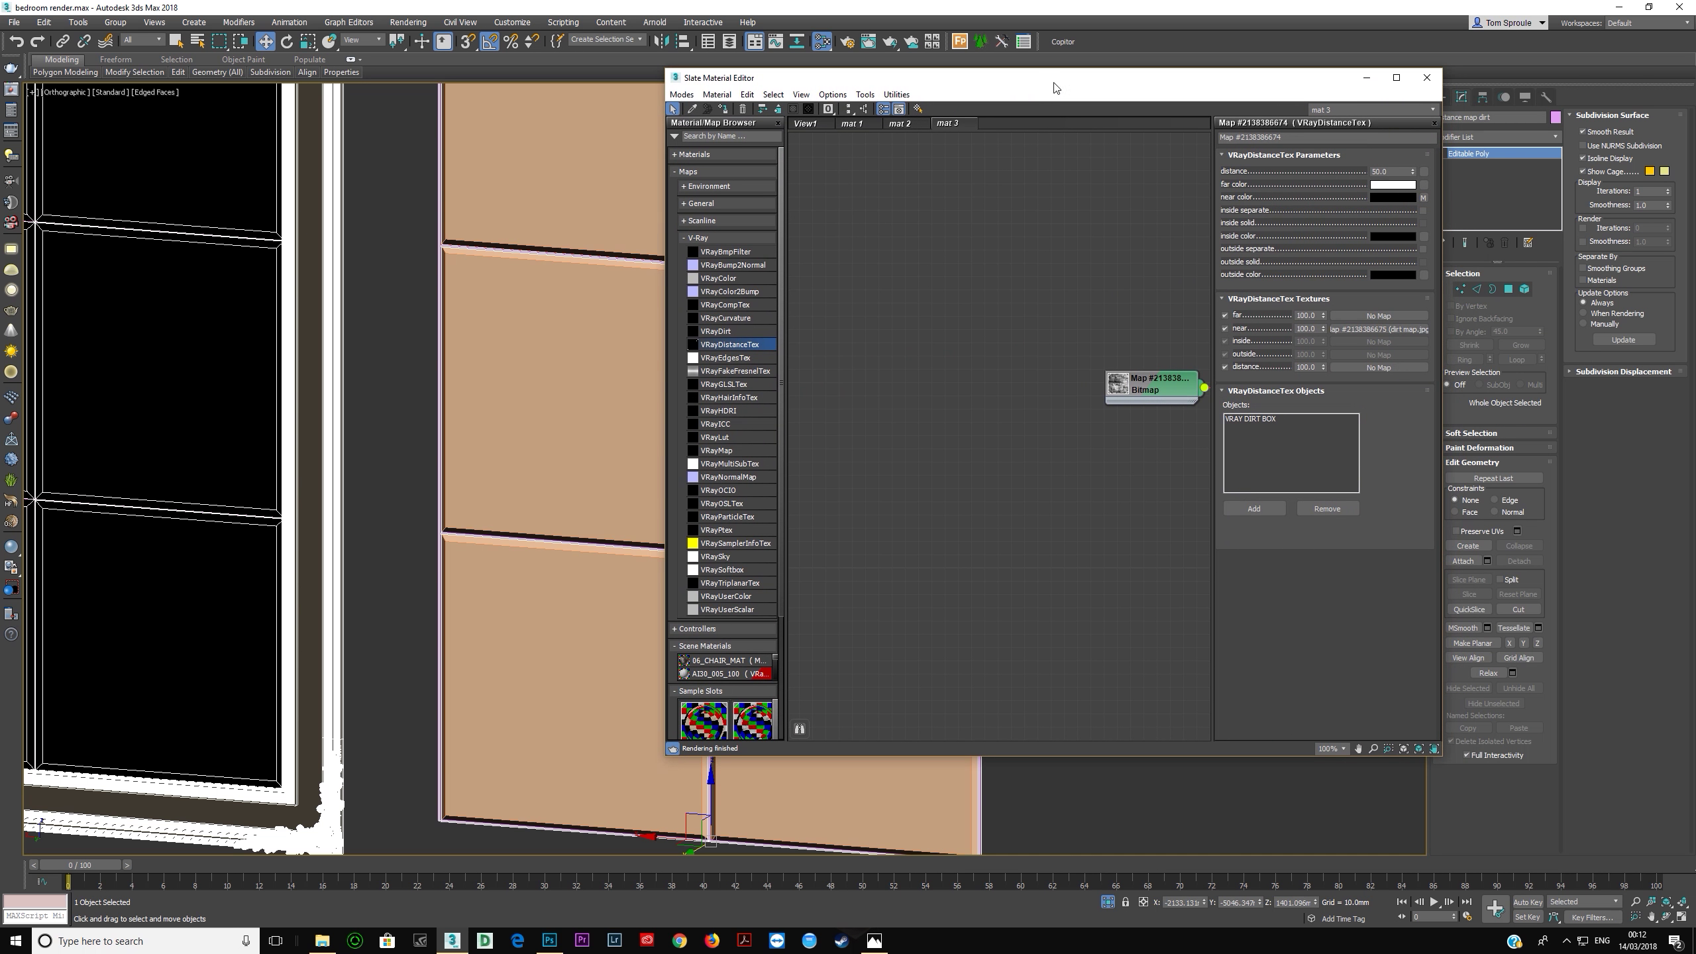
left_click(1254, 508)
scroll(601, 547, "up", 8)
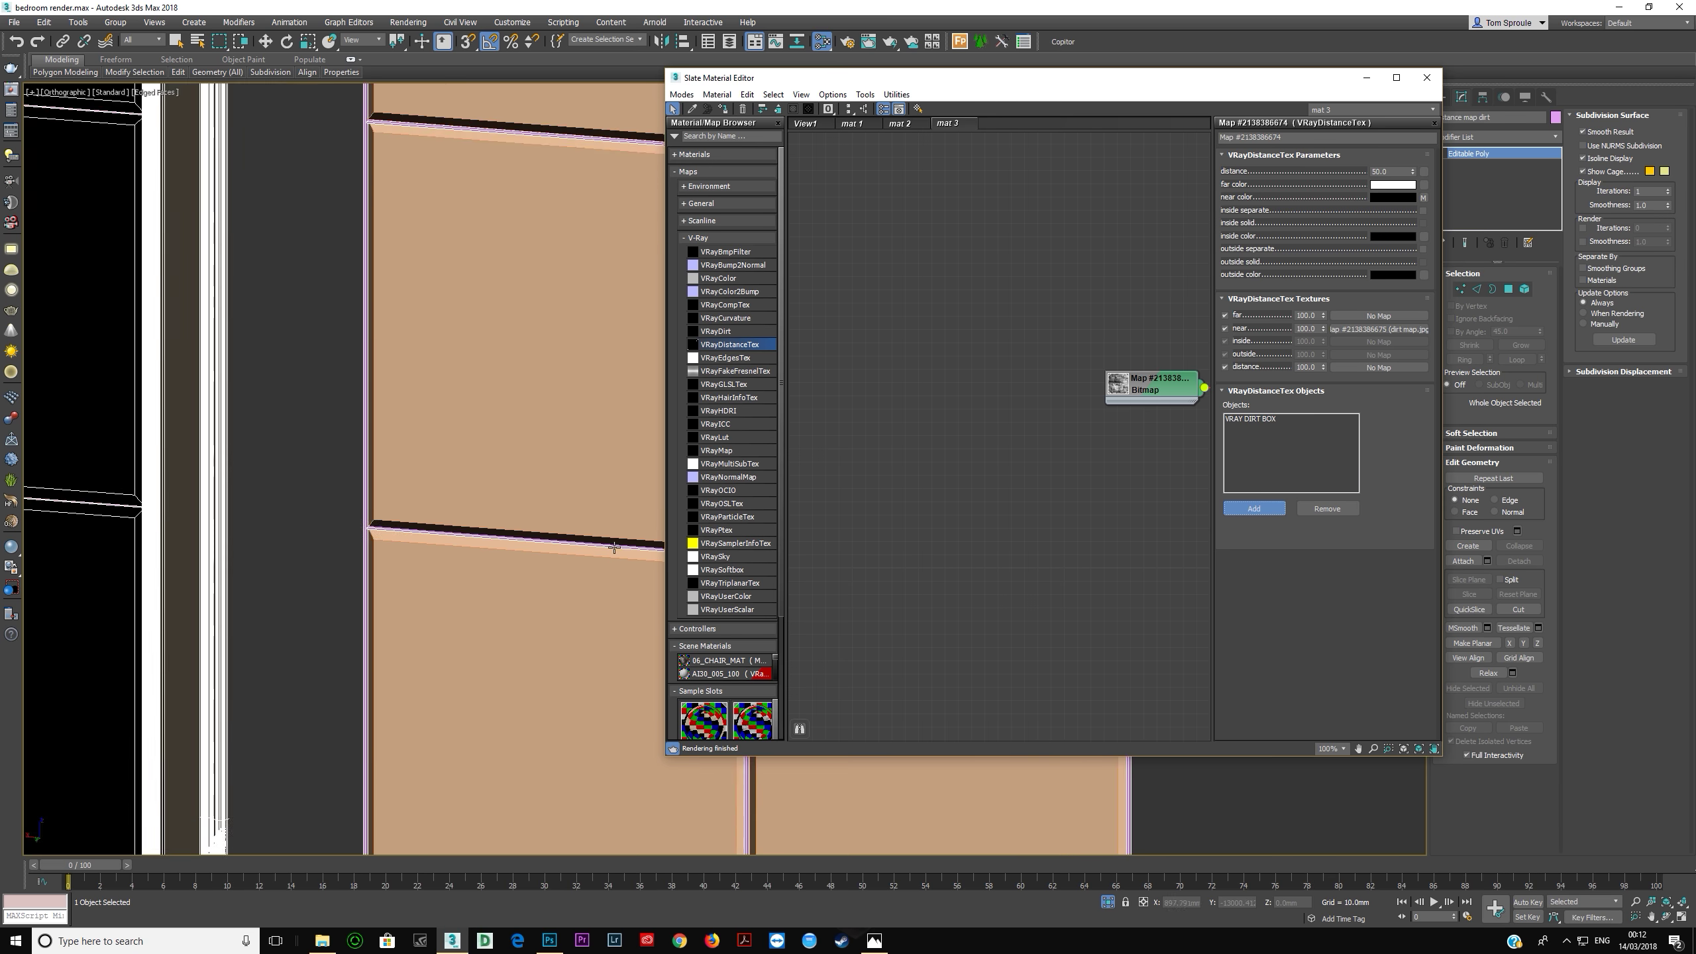
left_click(583, 541)
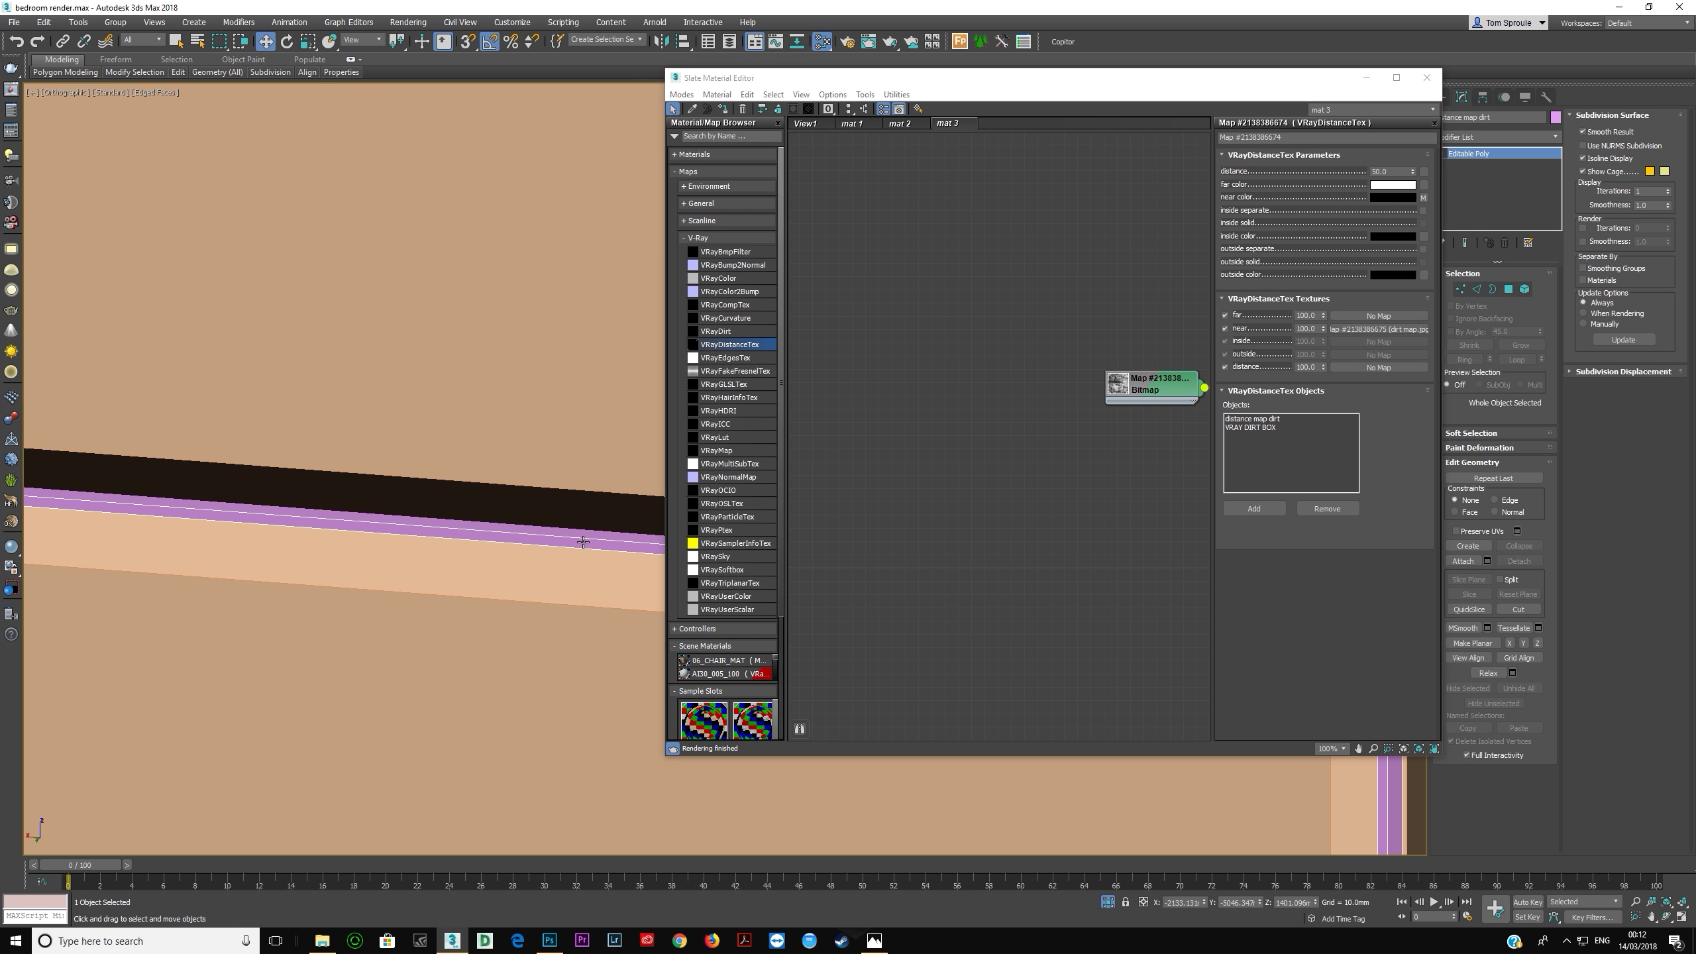
scroll(574, 551, "down", 8)
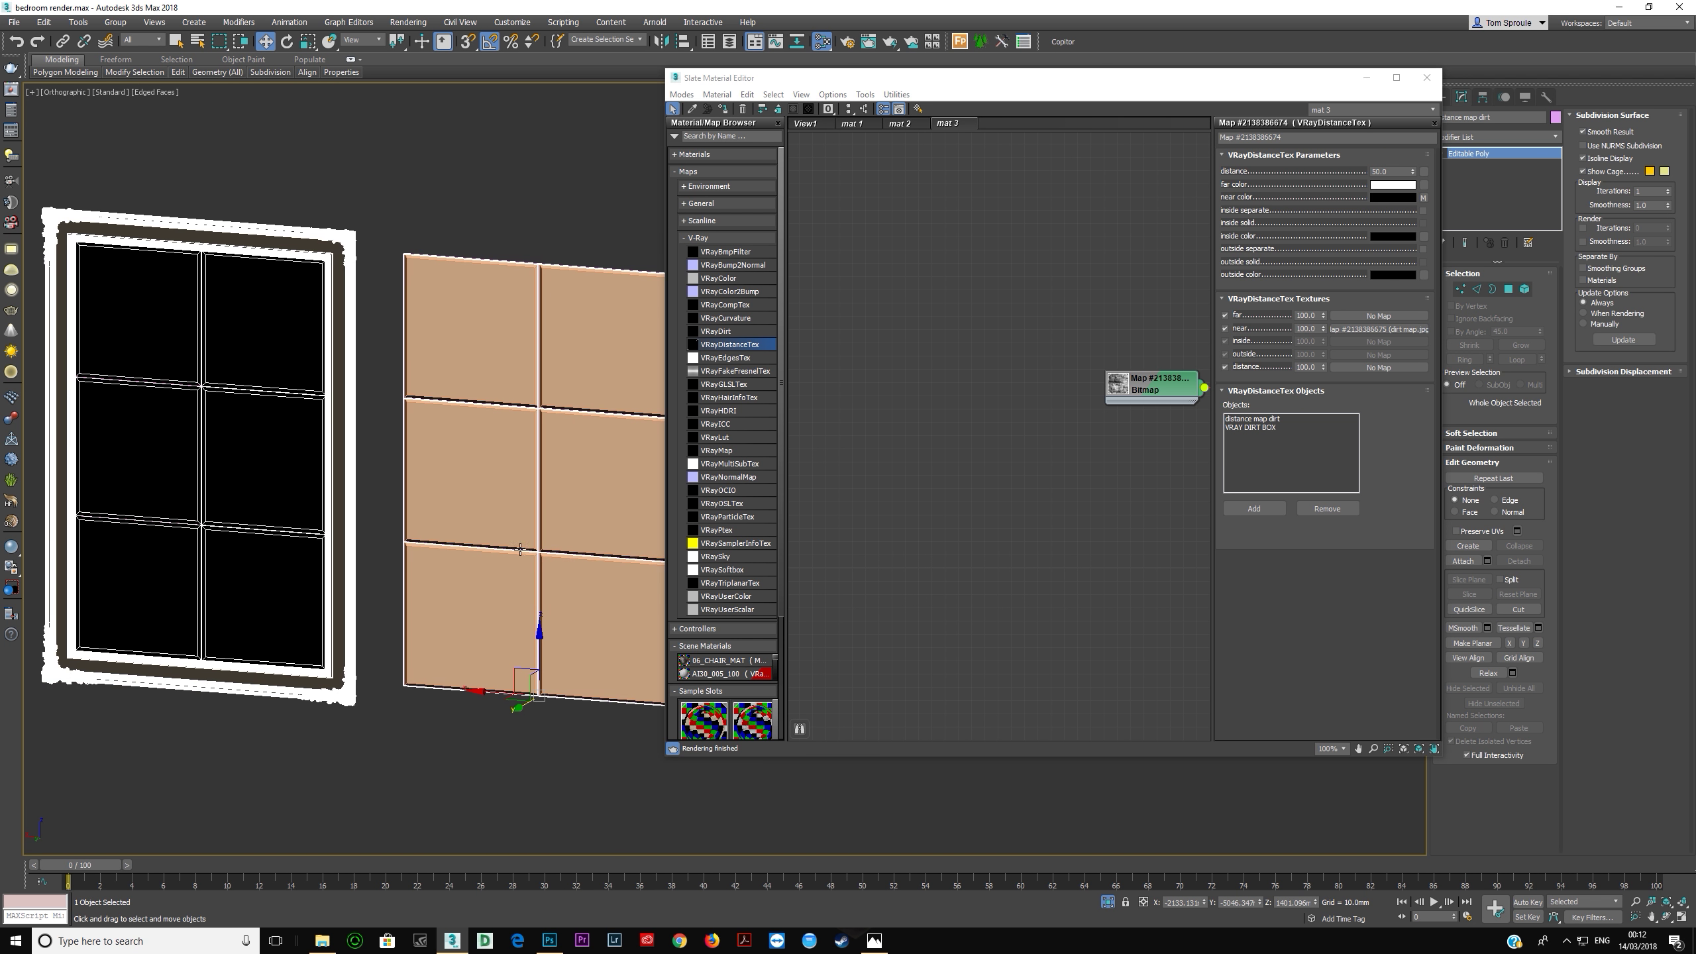
right_click(542, 551)
left_click(471, 614)
Step: Examine the VRayDistanceTex distance setting in relation to the bar grid along the pane joints
middle_click_drag(1198, 392, 1035, 387)
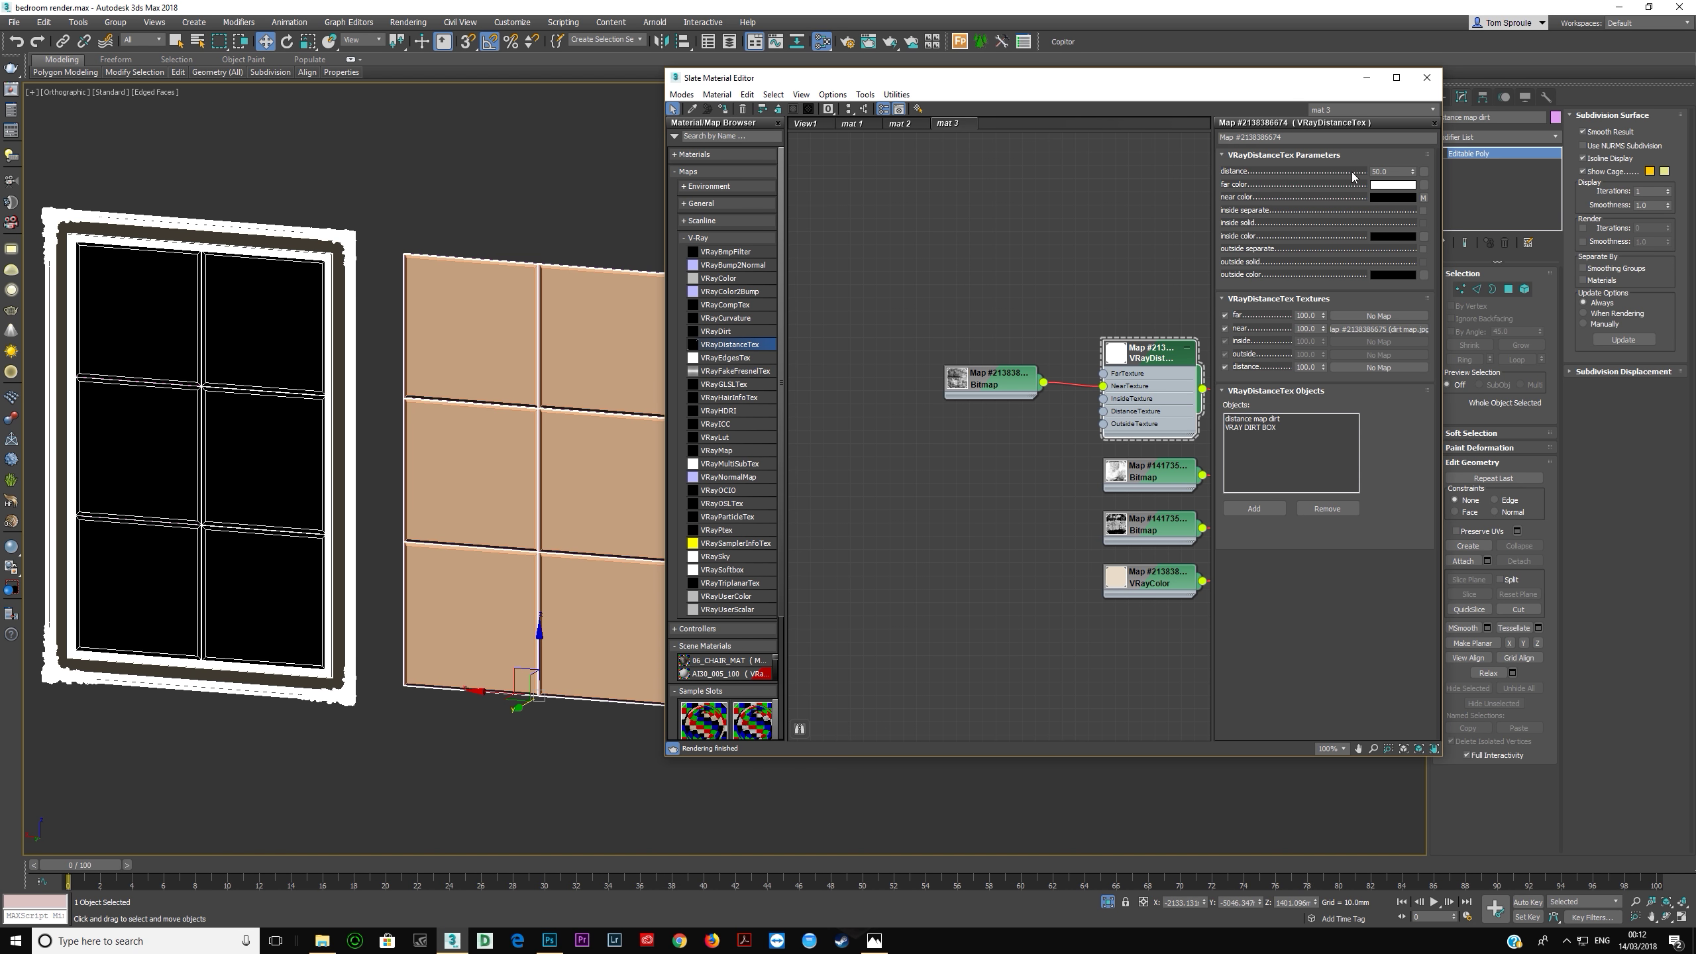
double_click(1391, 170)
scroll(593, 413, "up", 10)
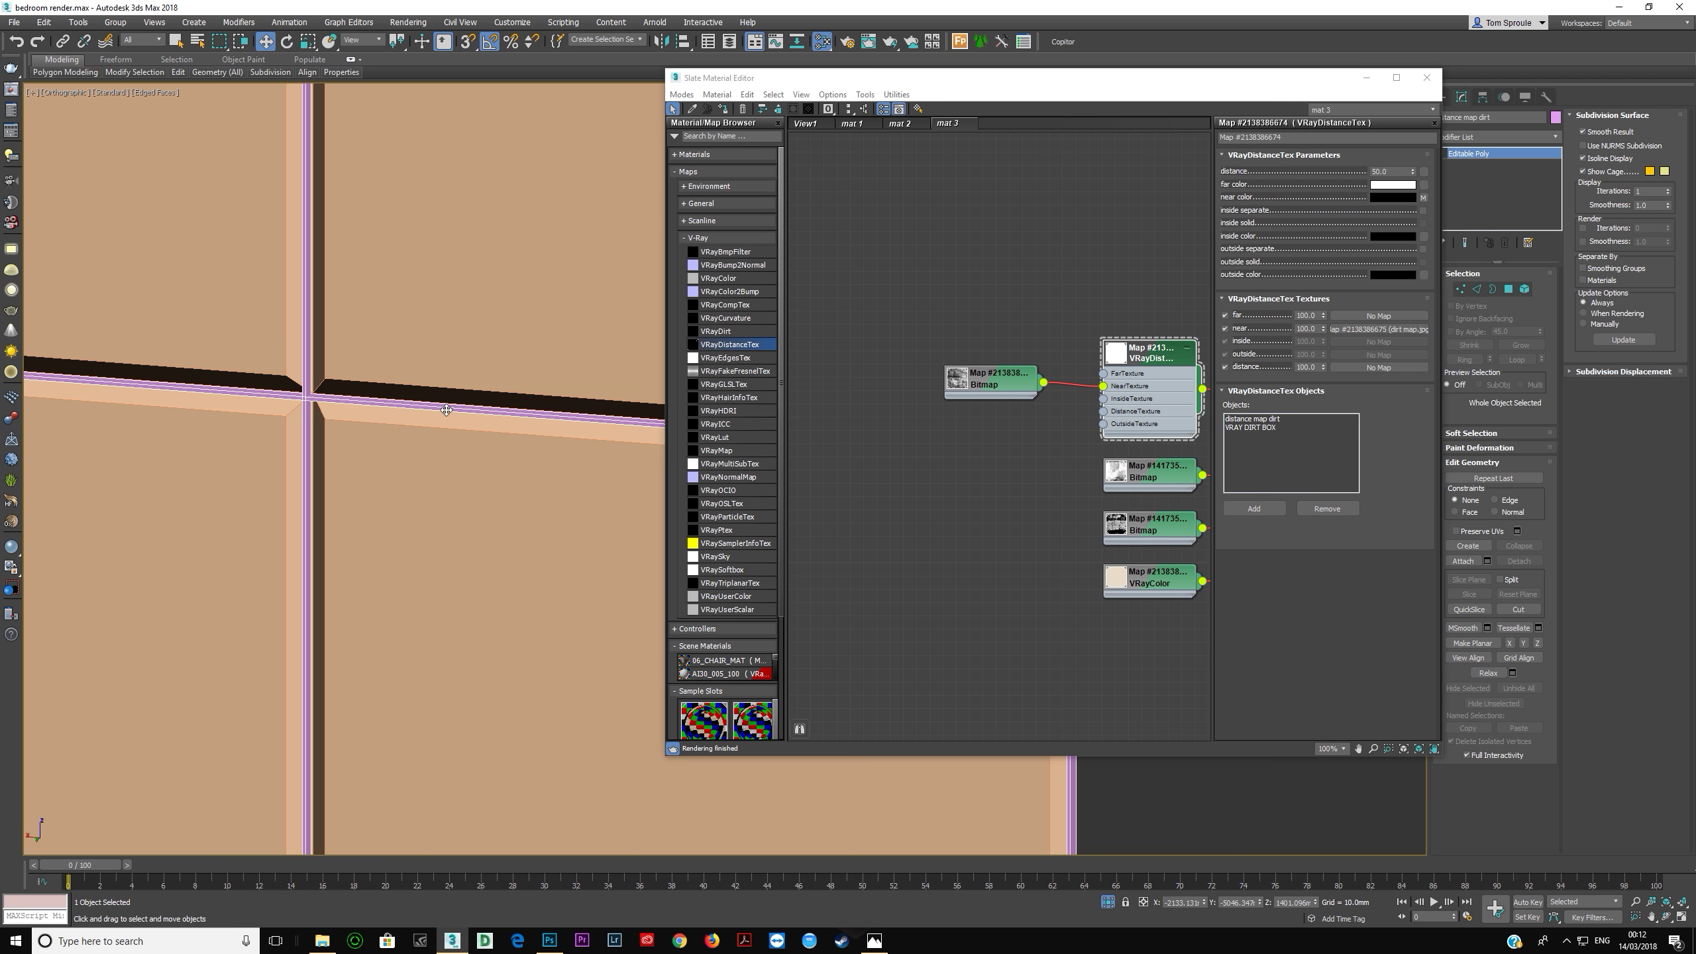
scroll(336, 391, "down", 10)
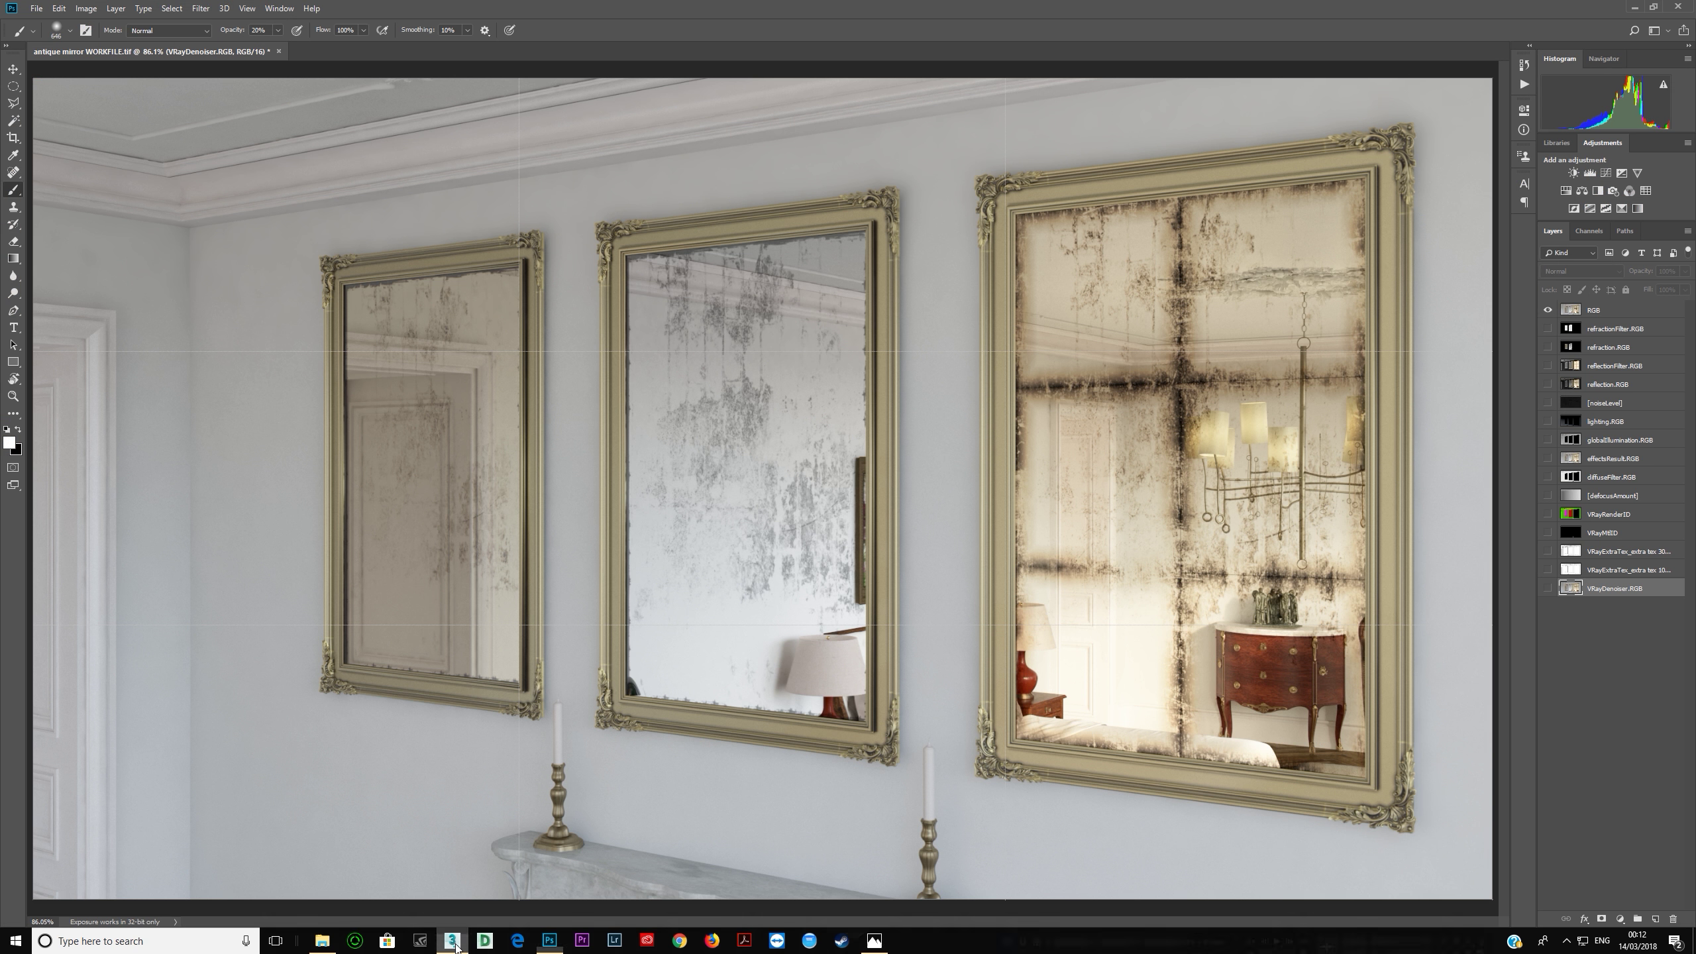
Step: Inspect the antique mirror render in Photoshop up close, examining the dark aged edges along the third mirror's pane joints
left_click(452, 940)
key("ctrl+plus")
key("ctrl+plus")
key("ctrl+plus")
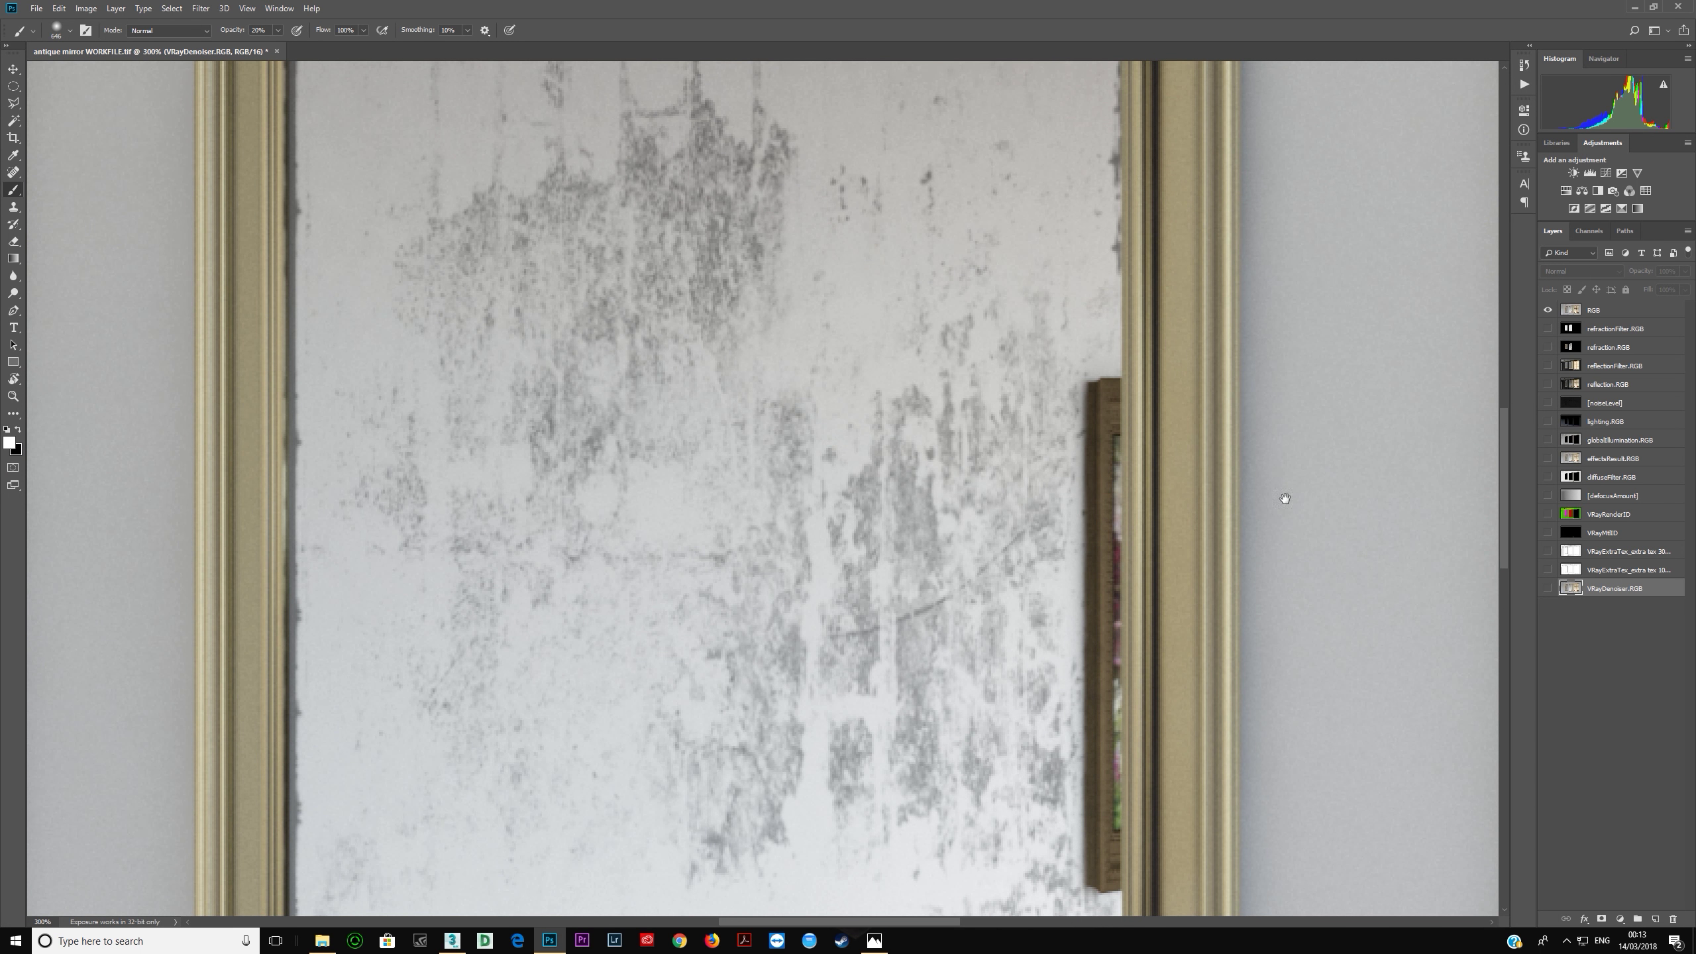
left_click_drag(1283, 496, 727, 601)
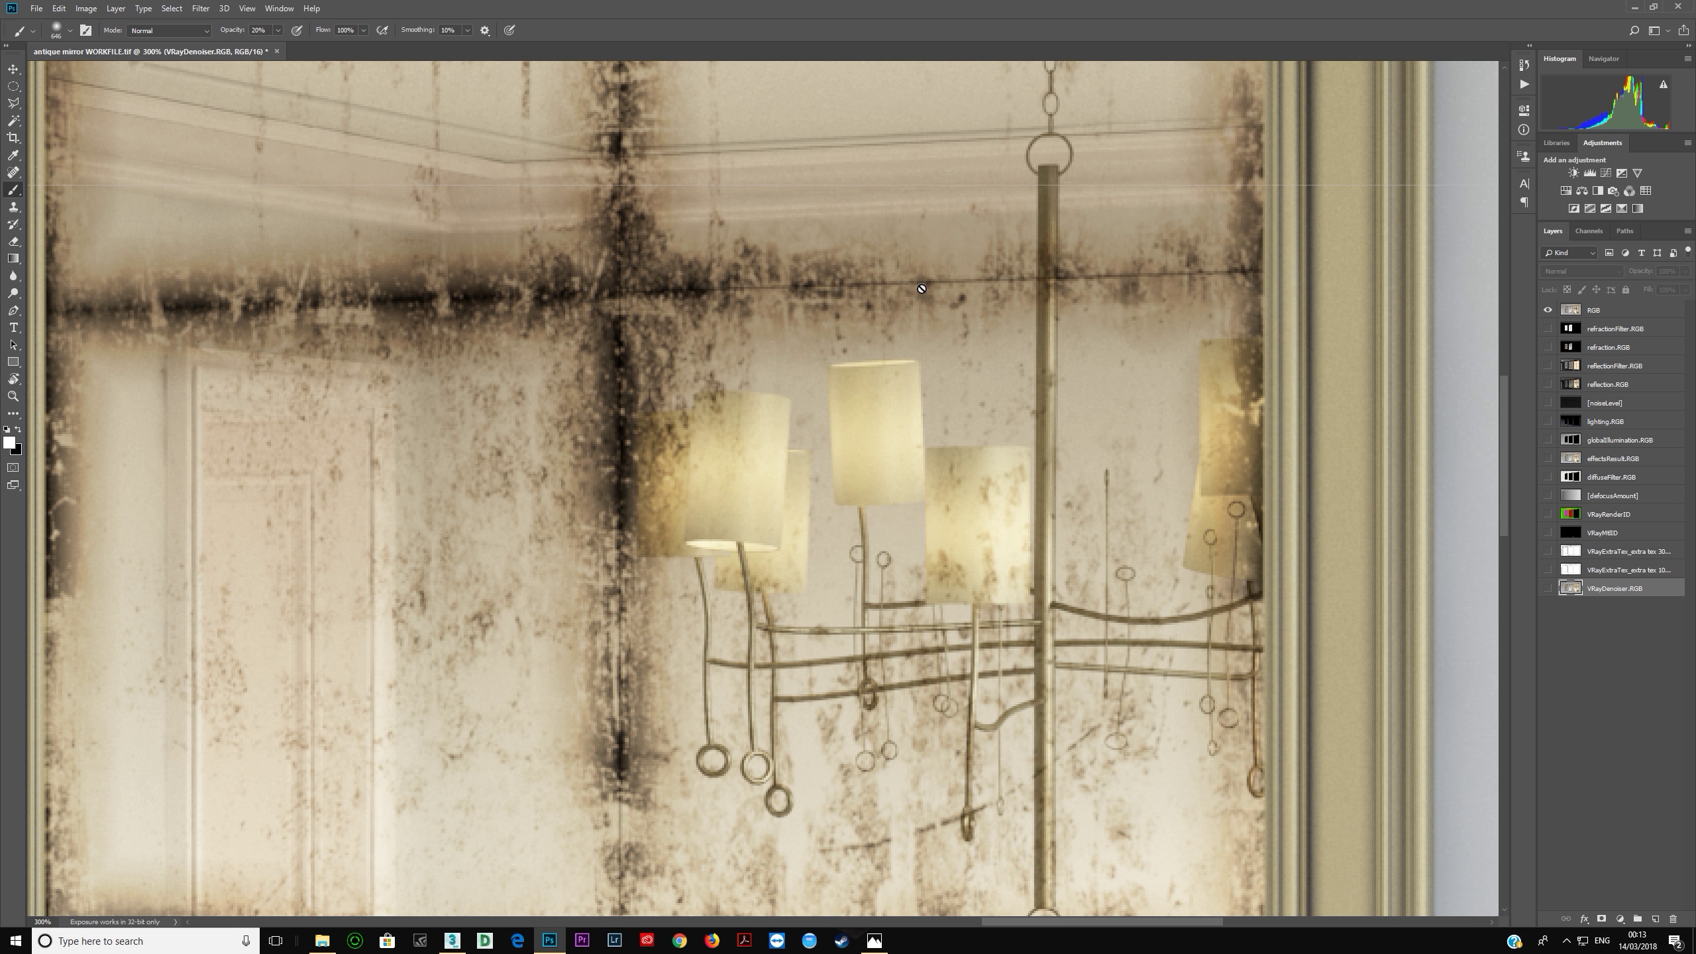
left_click_drag(1000, 533, 993, 155)
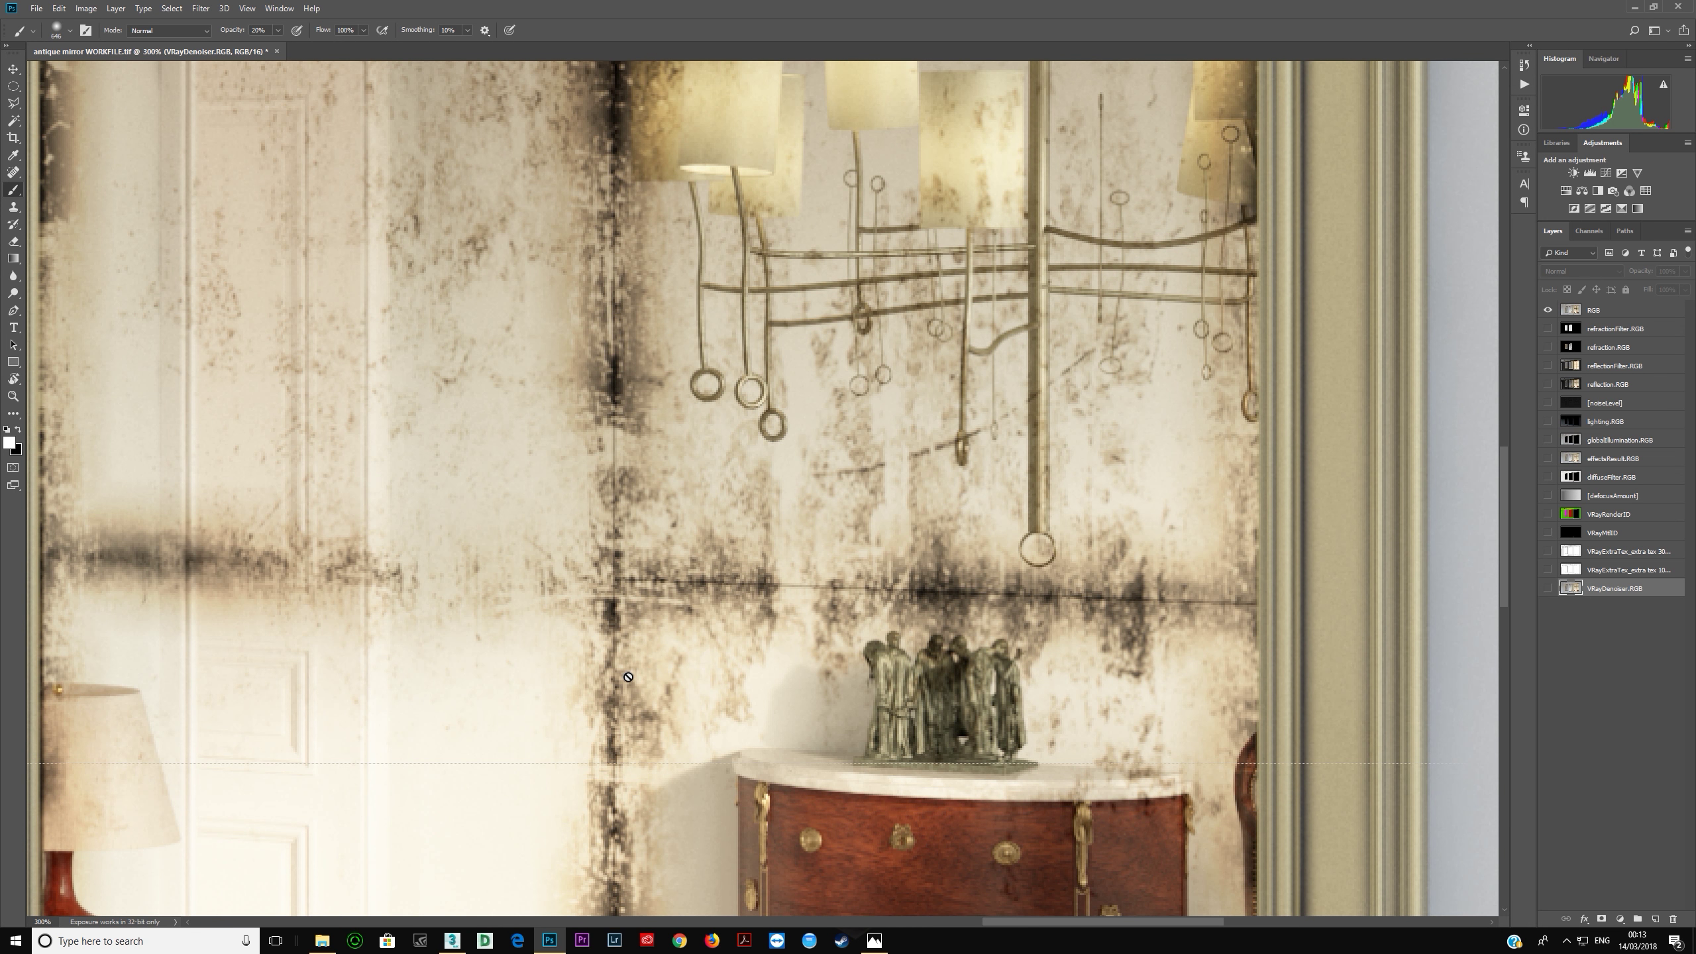
scroll(630, 674, "down", 4, "alt")
scroll(633, 671, "down", 3, "alt")
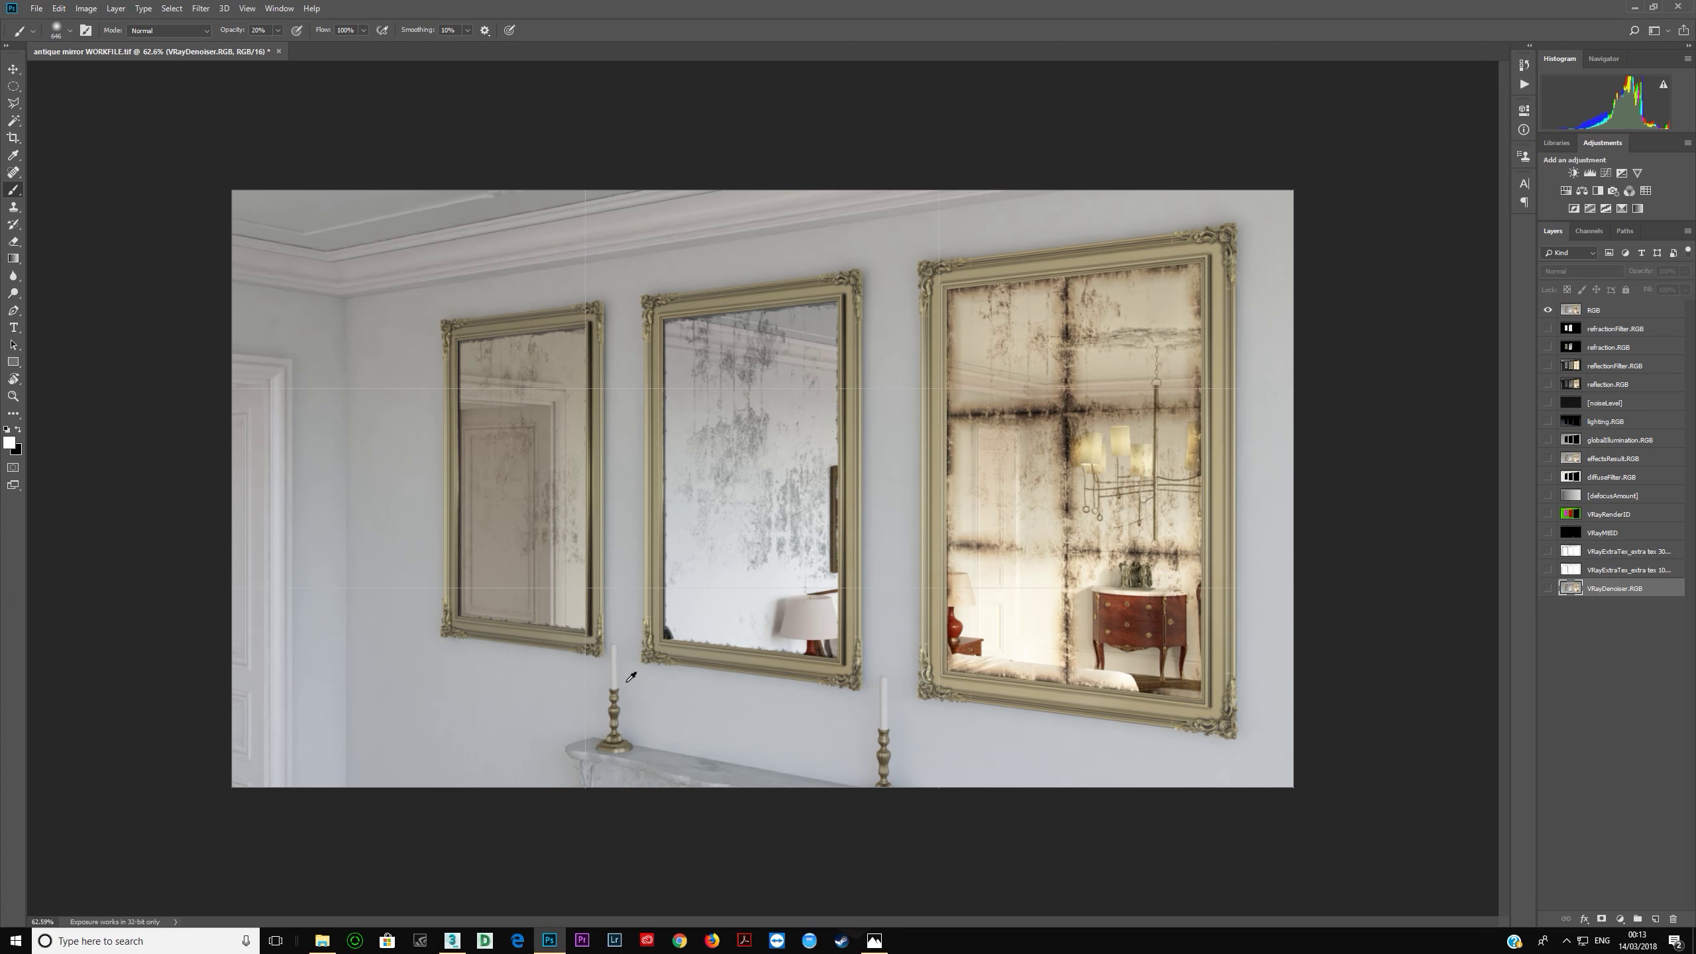
scroll(628, 682, "up", 1, "alt")
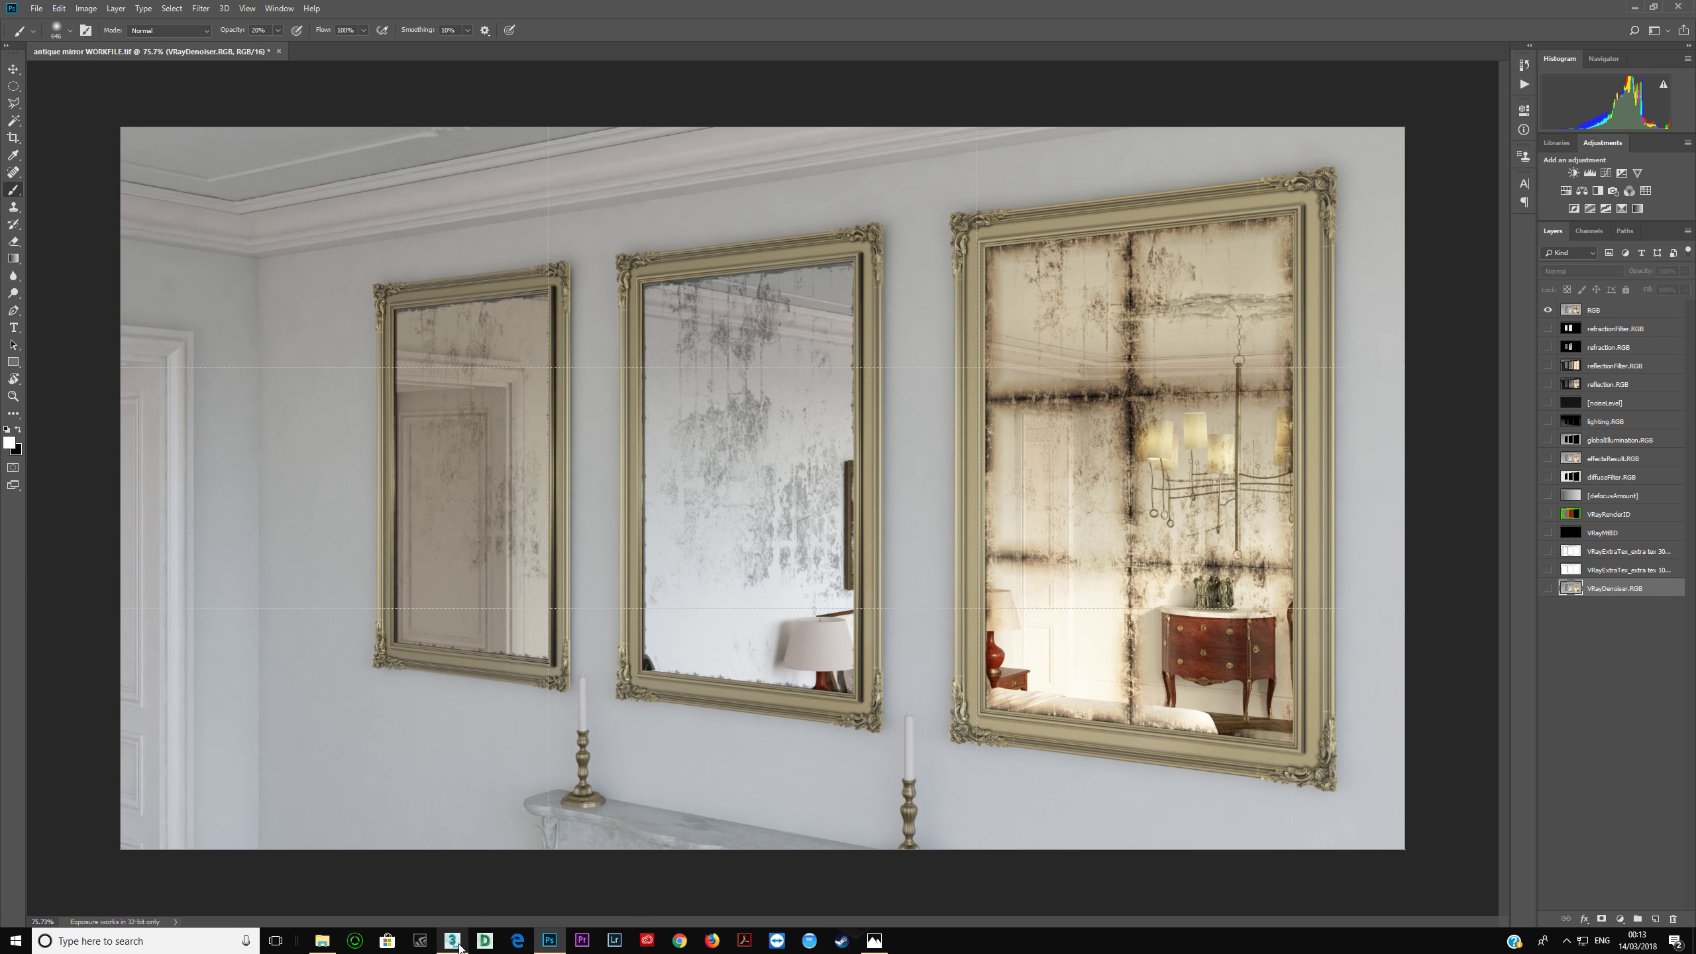
Step: Switch back to 3ds Max and select all the pane elements of the bevelled plane at element level
left_click(458, 943)
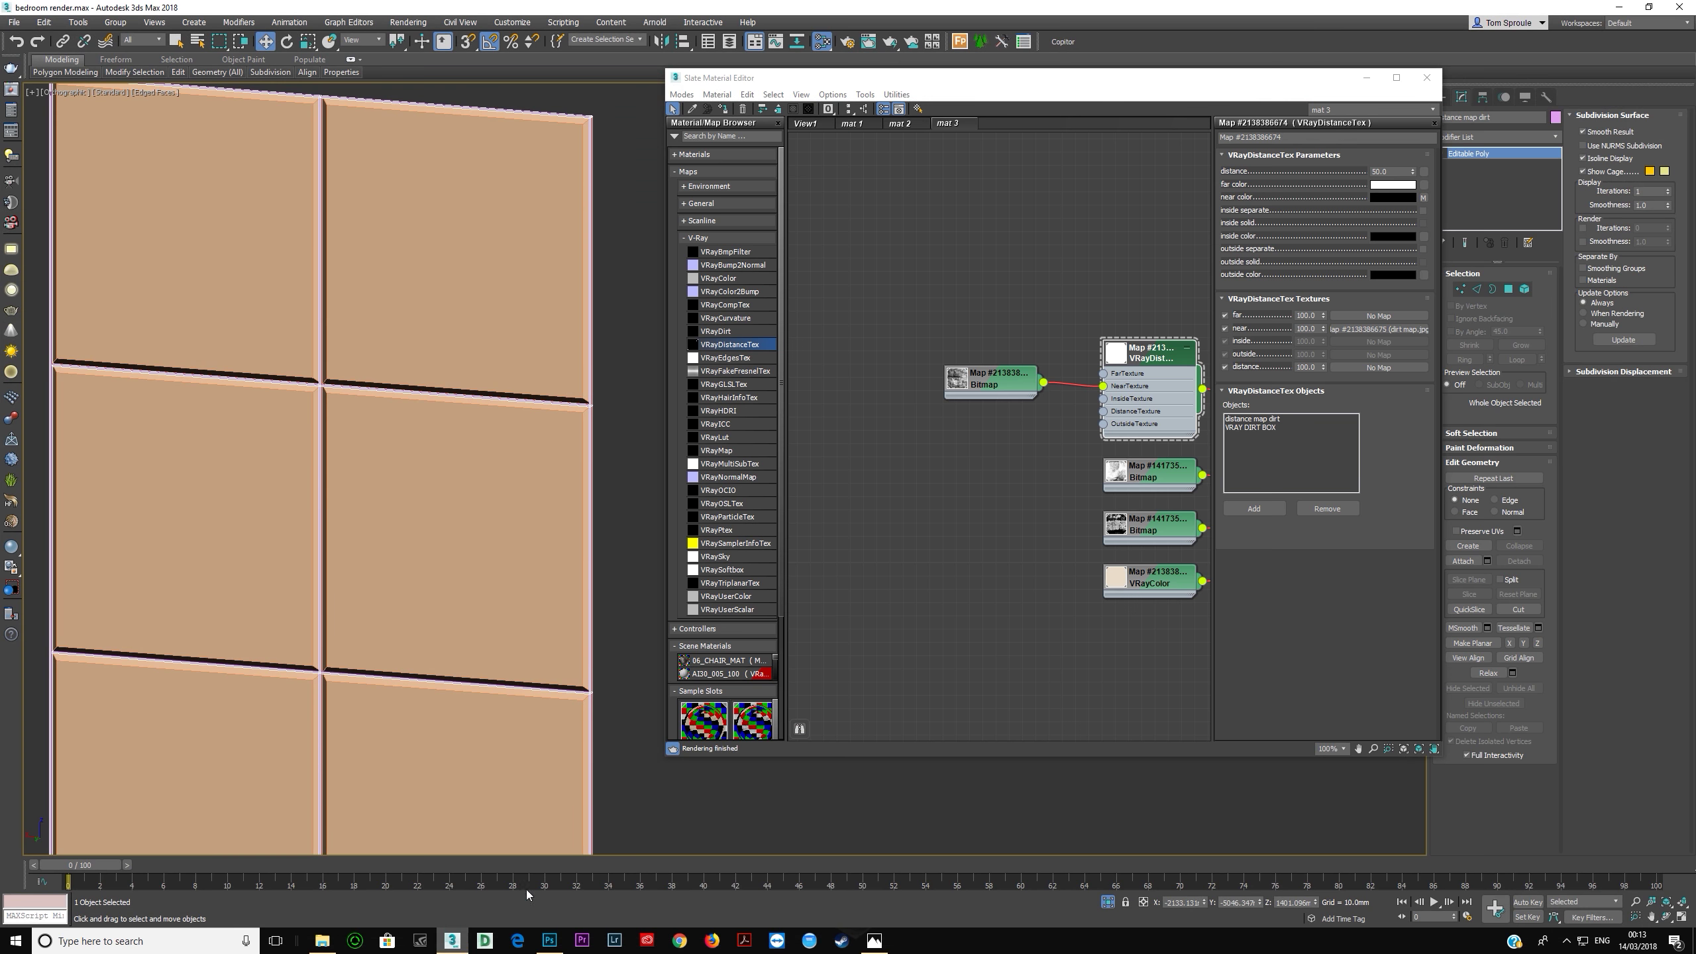
left_click(508, 592)
left_click(1525, 290)
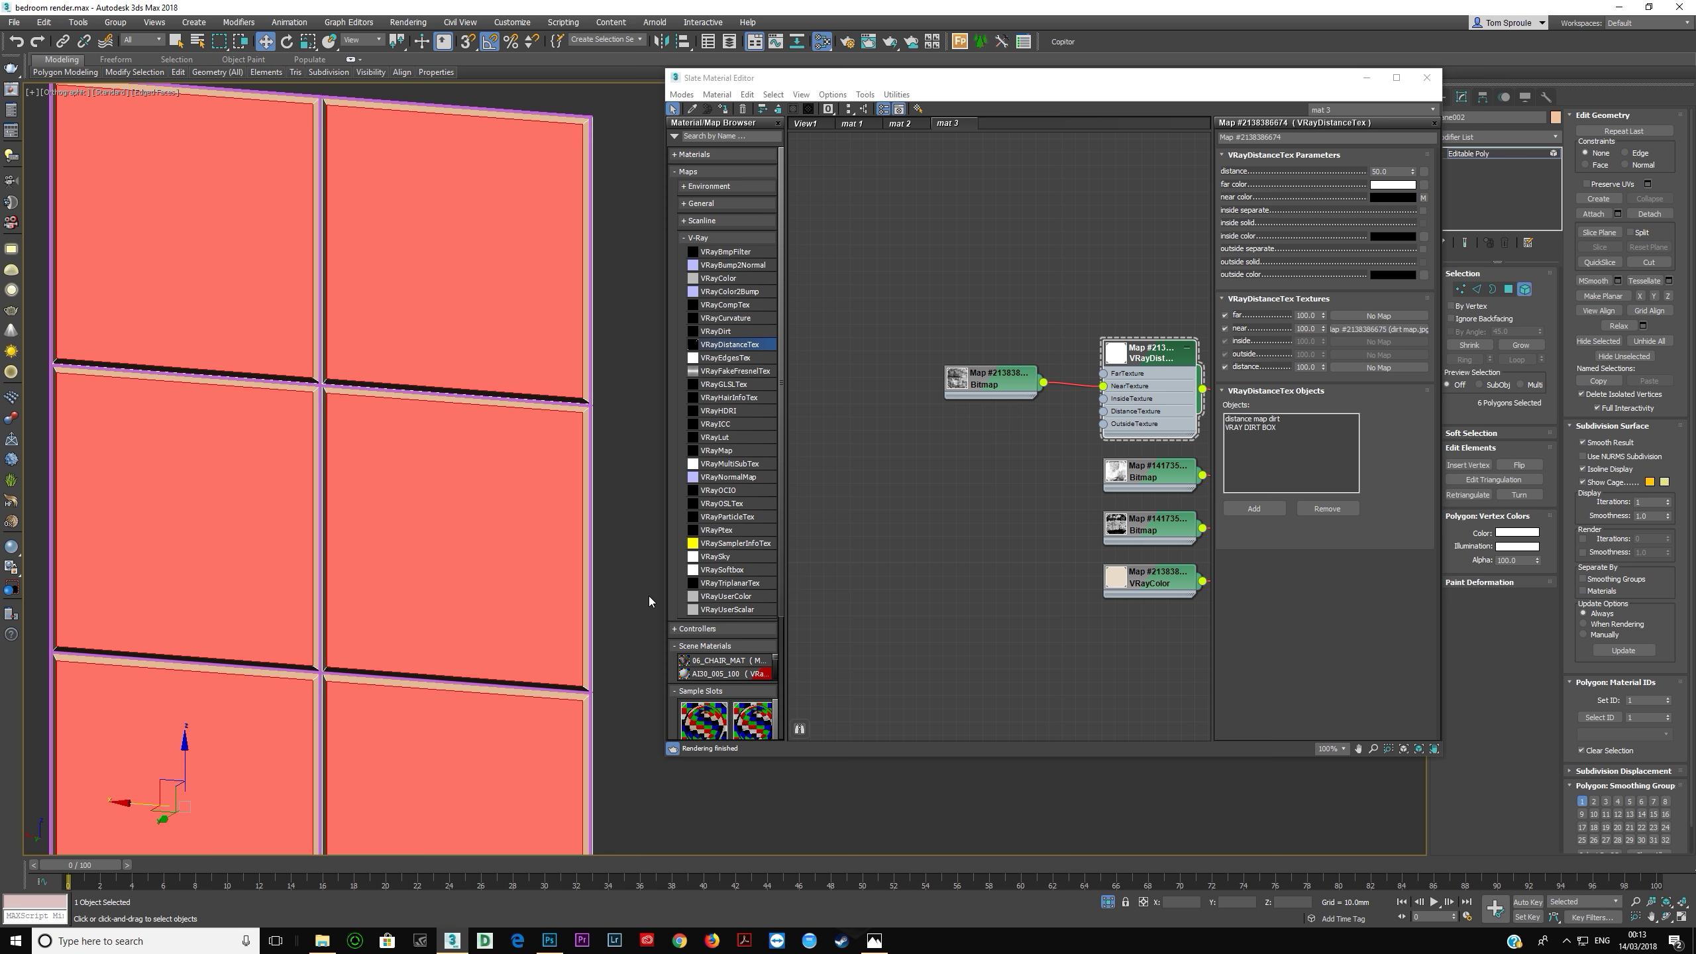
scroll(510, 583, "down", 4)
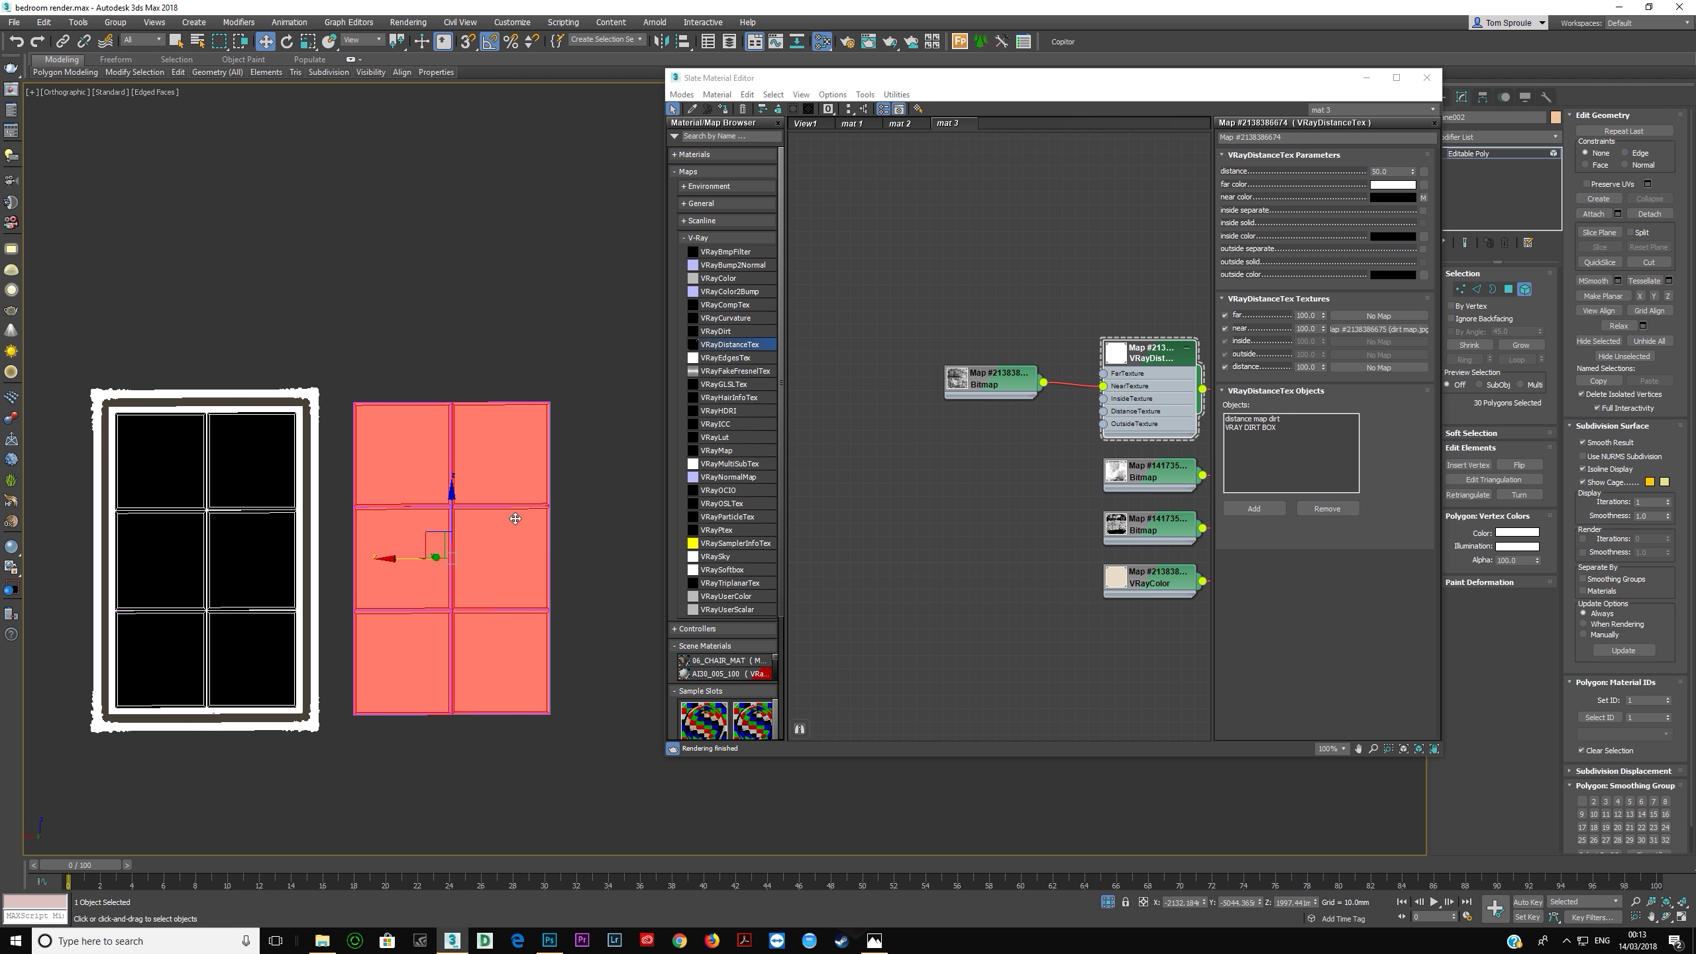
Step: At polygon level, grow the selection from the upper-right pane's face to its bevel and detach that pane as a separate object
key("4")
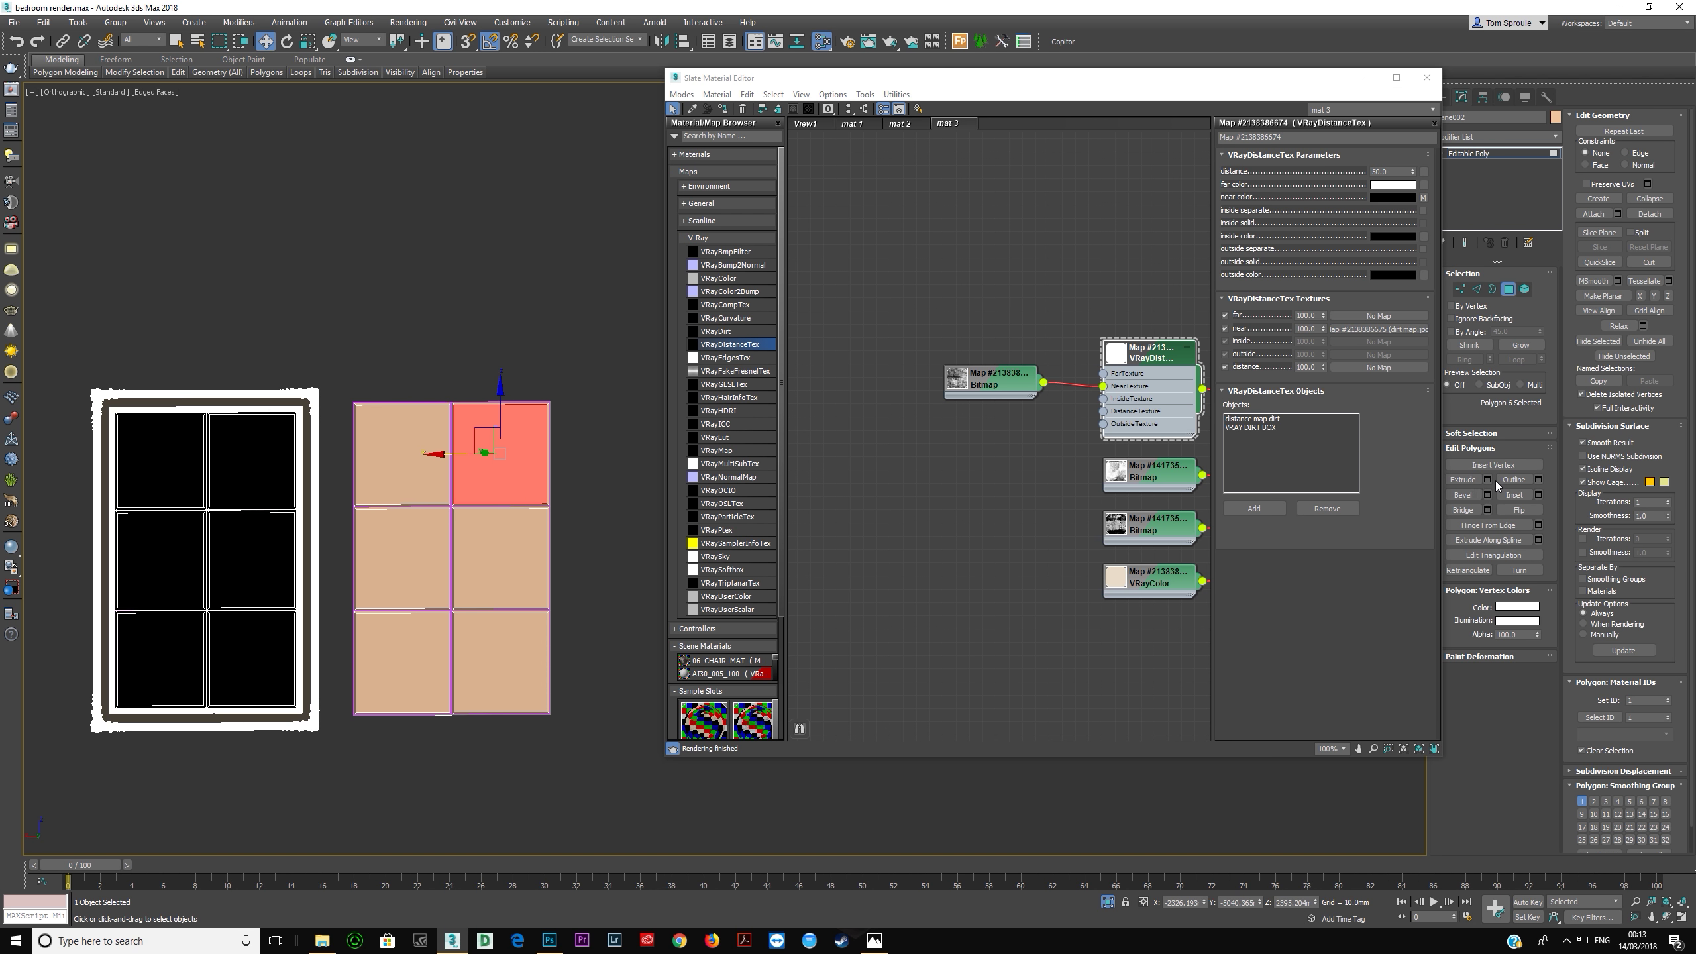
key("ctrl+Page_Up")
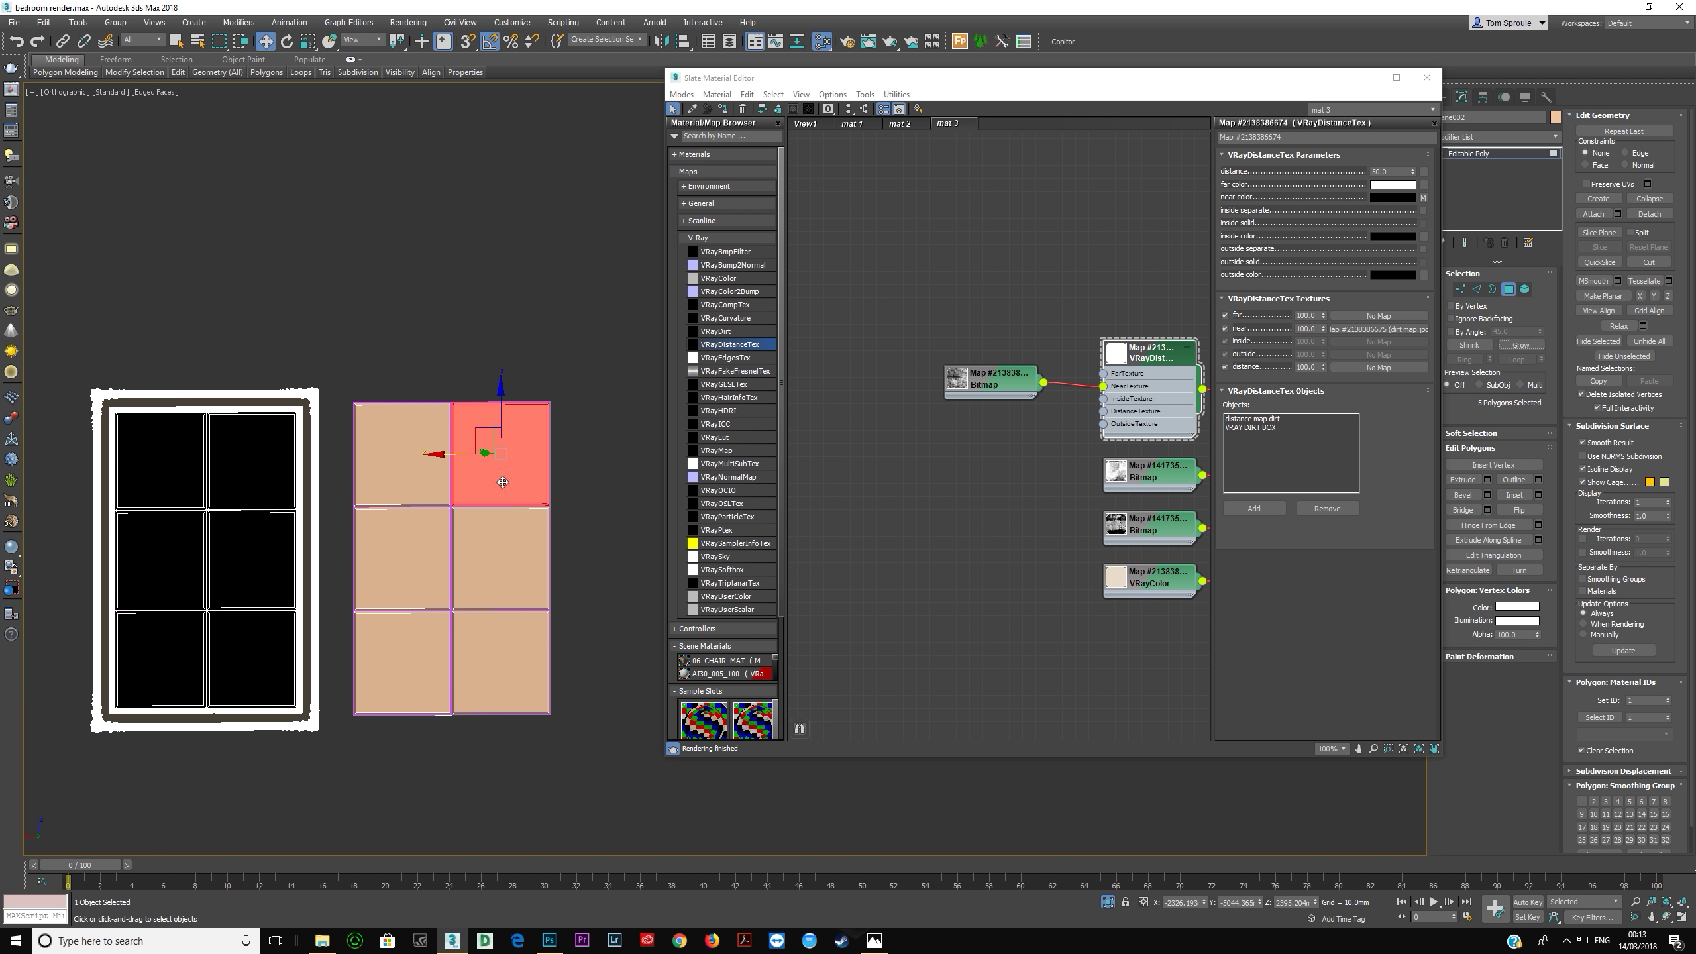
scroll(503, 482, "up", 8)
scroll(446, 416, "down", 3)
scroll(439, 443, "up", 2)
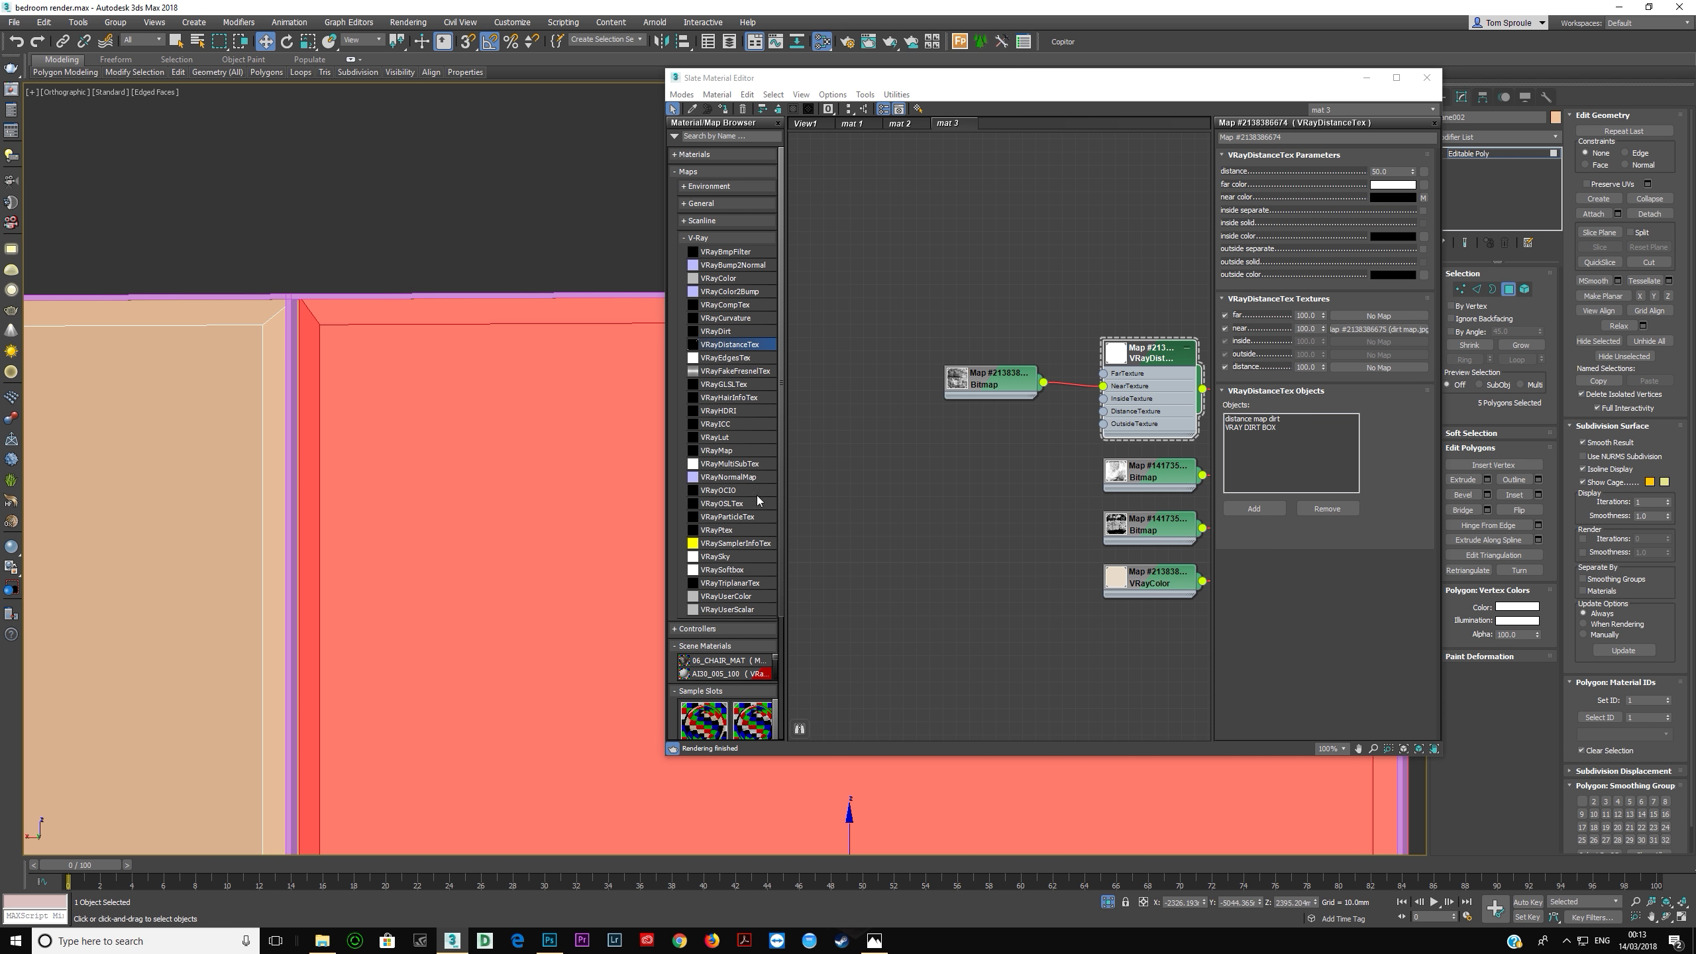
scroll(540, 443, "down", 5)
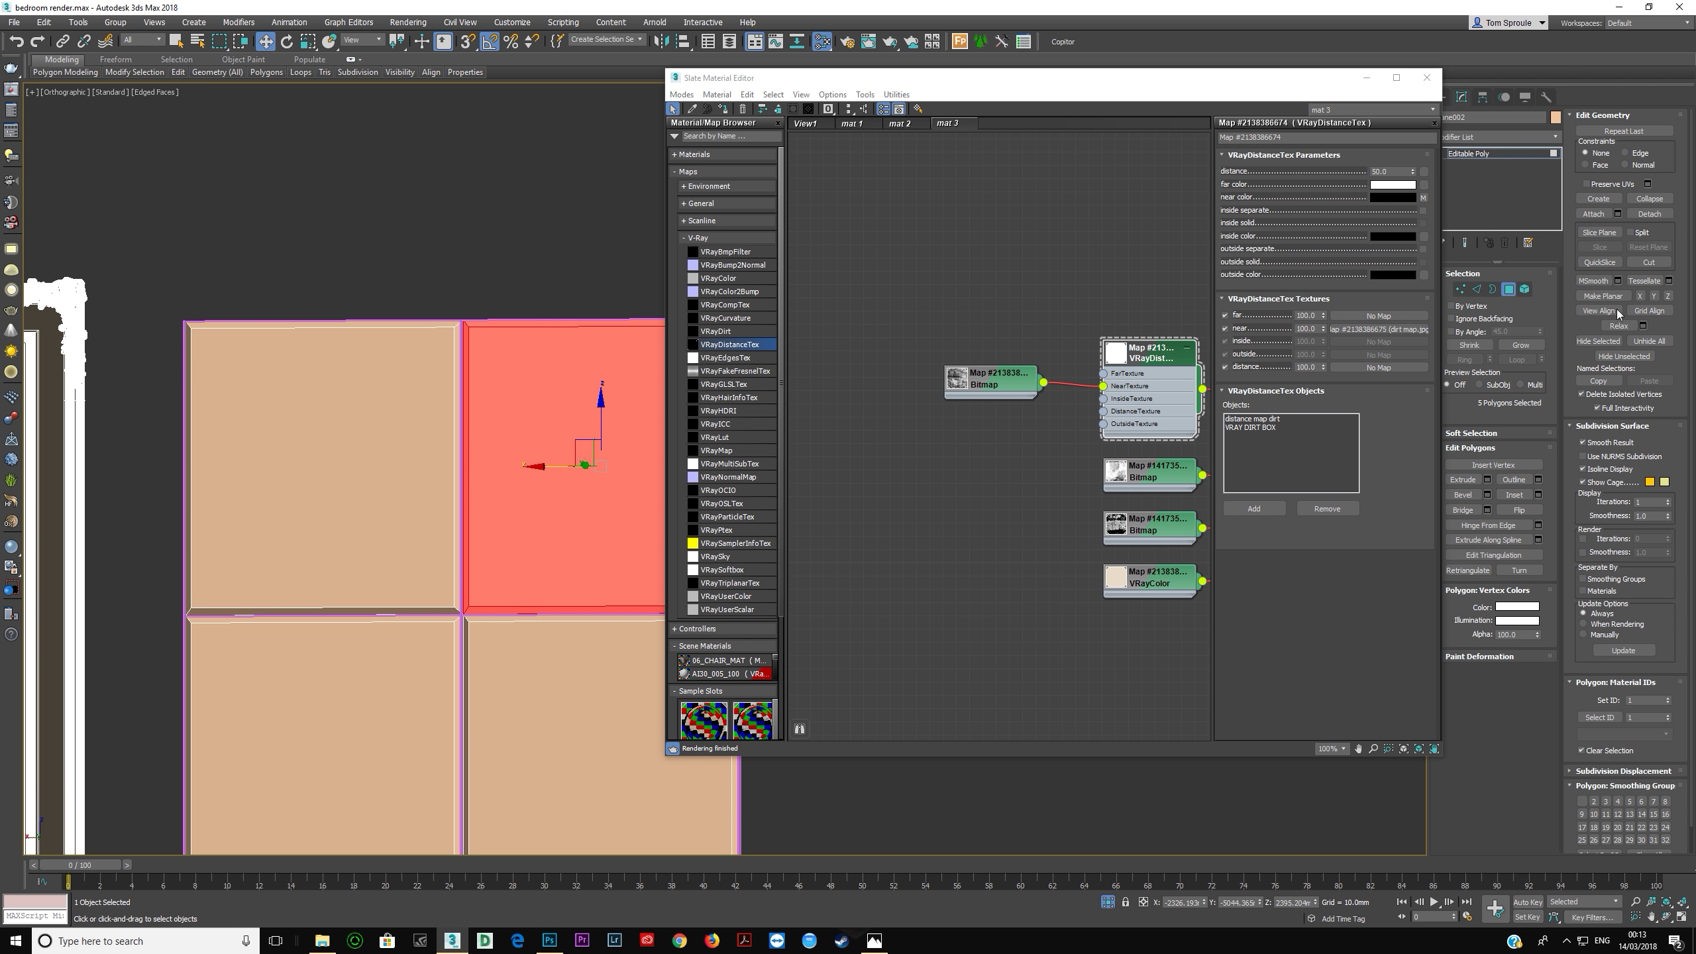
left_click(1649, 214)
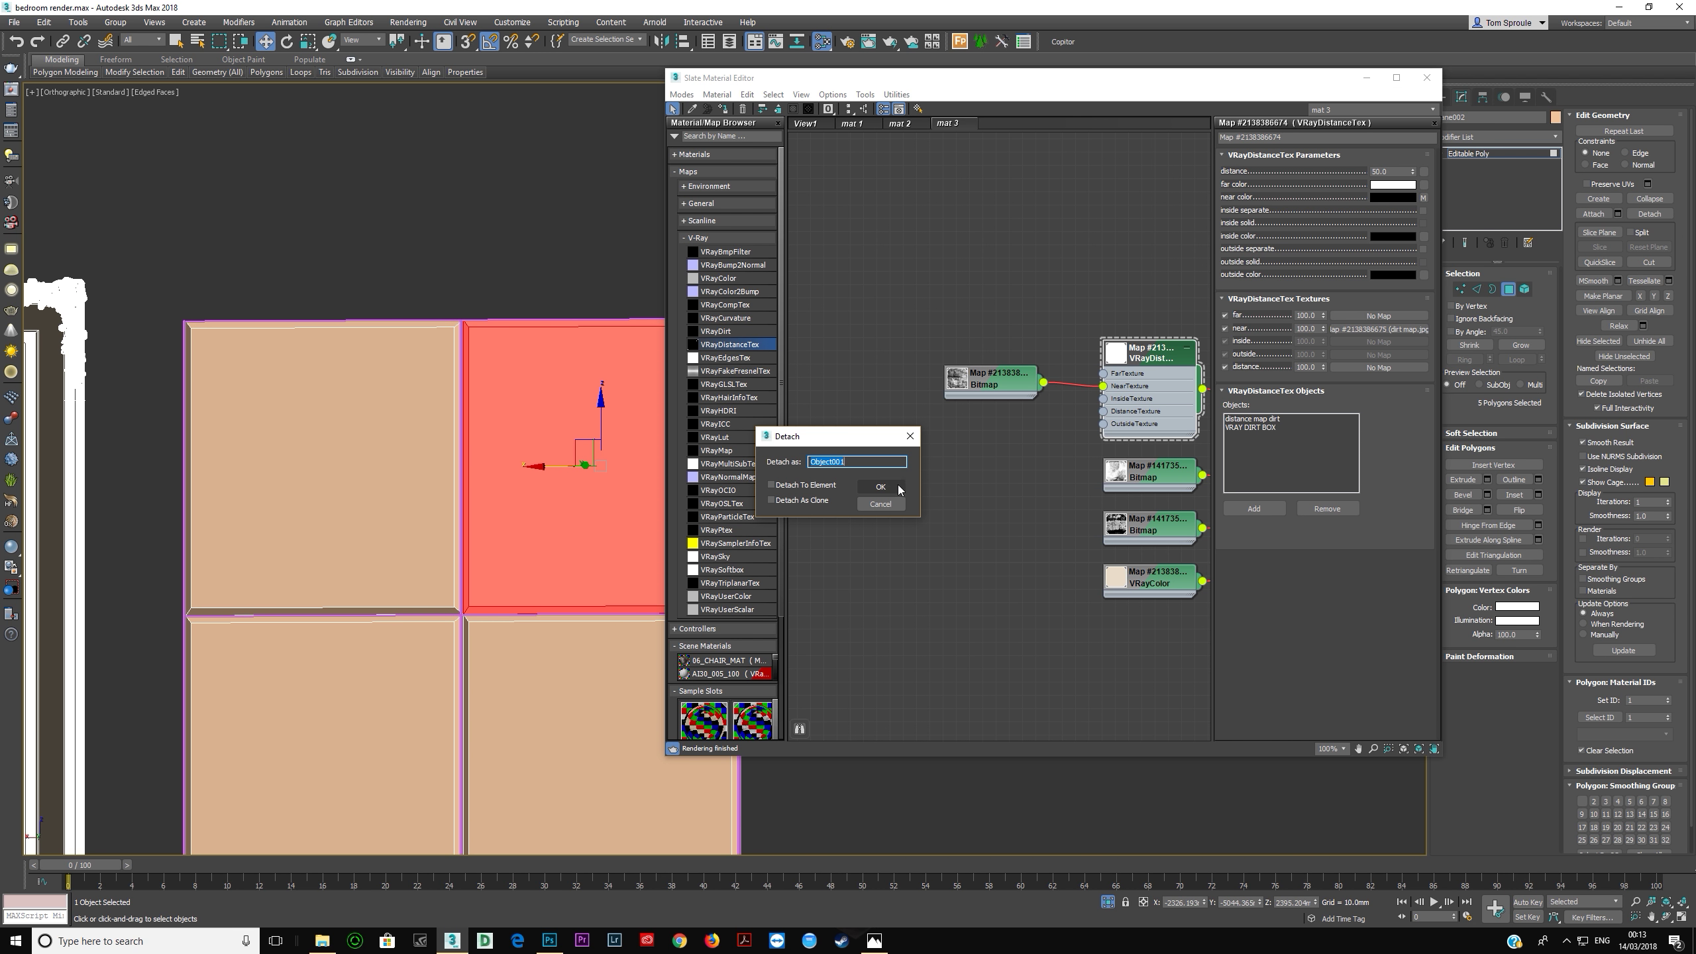
left_click(880, 486)
Step: Grow the selection from the upper-left pane's face to include its bevel and detach it as a separate object
left_click(394, 500)
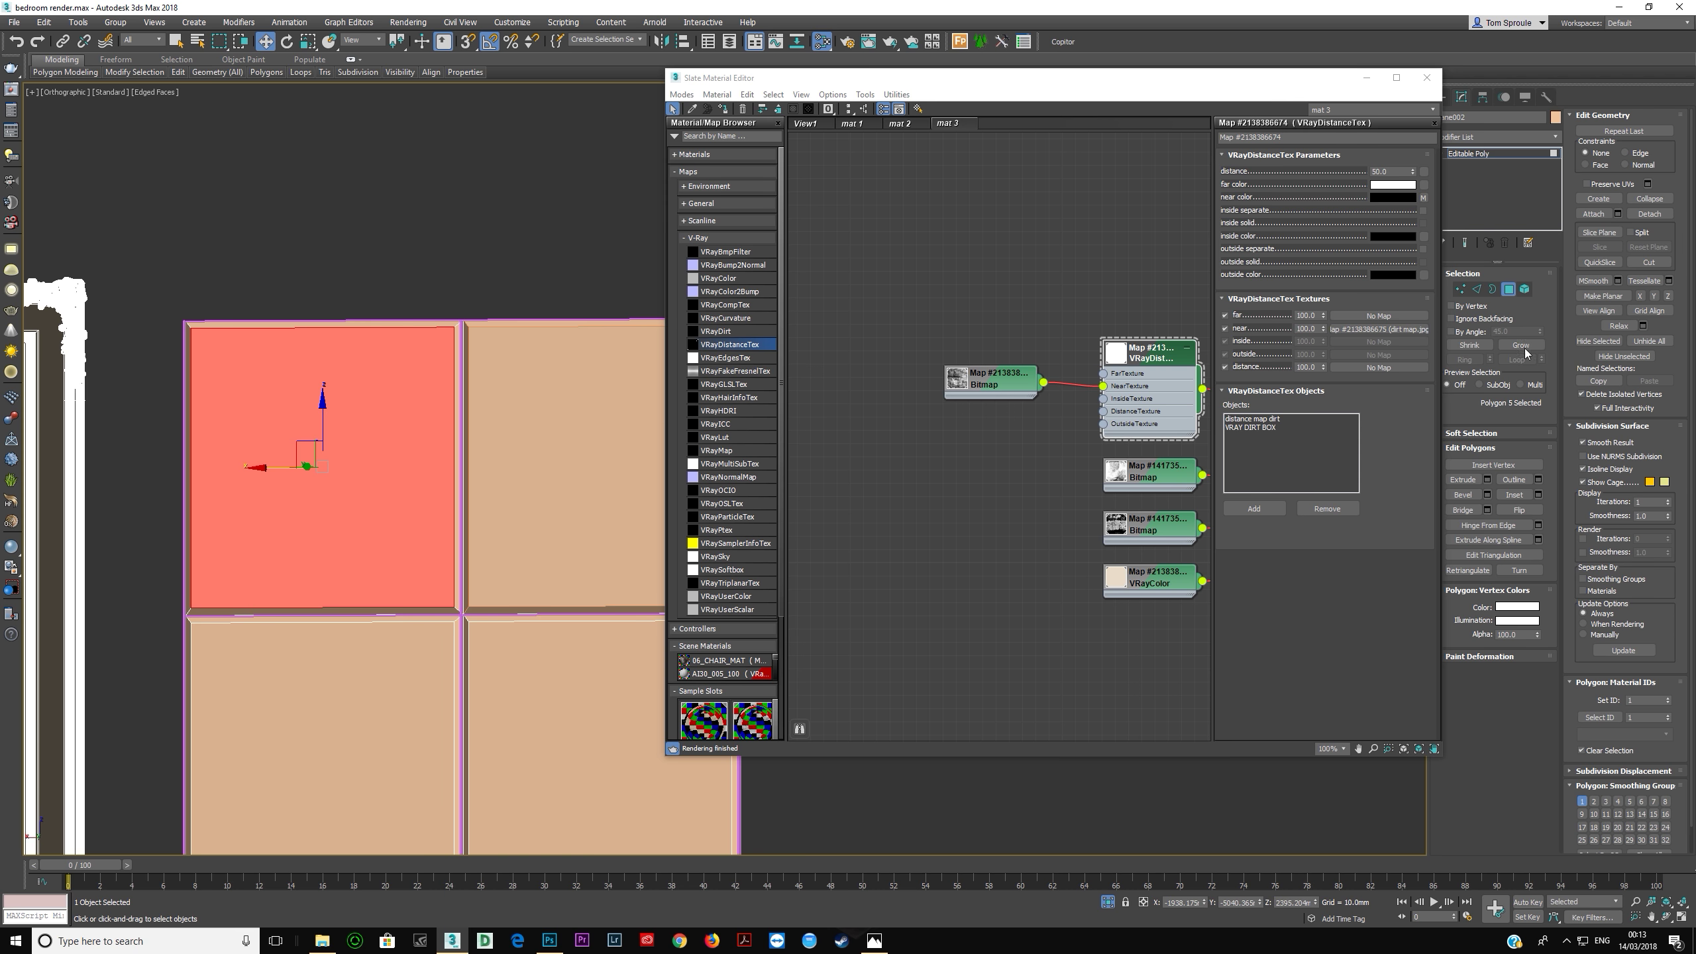
left_click(1522, 348)
left_click(1648, 214)
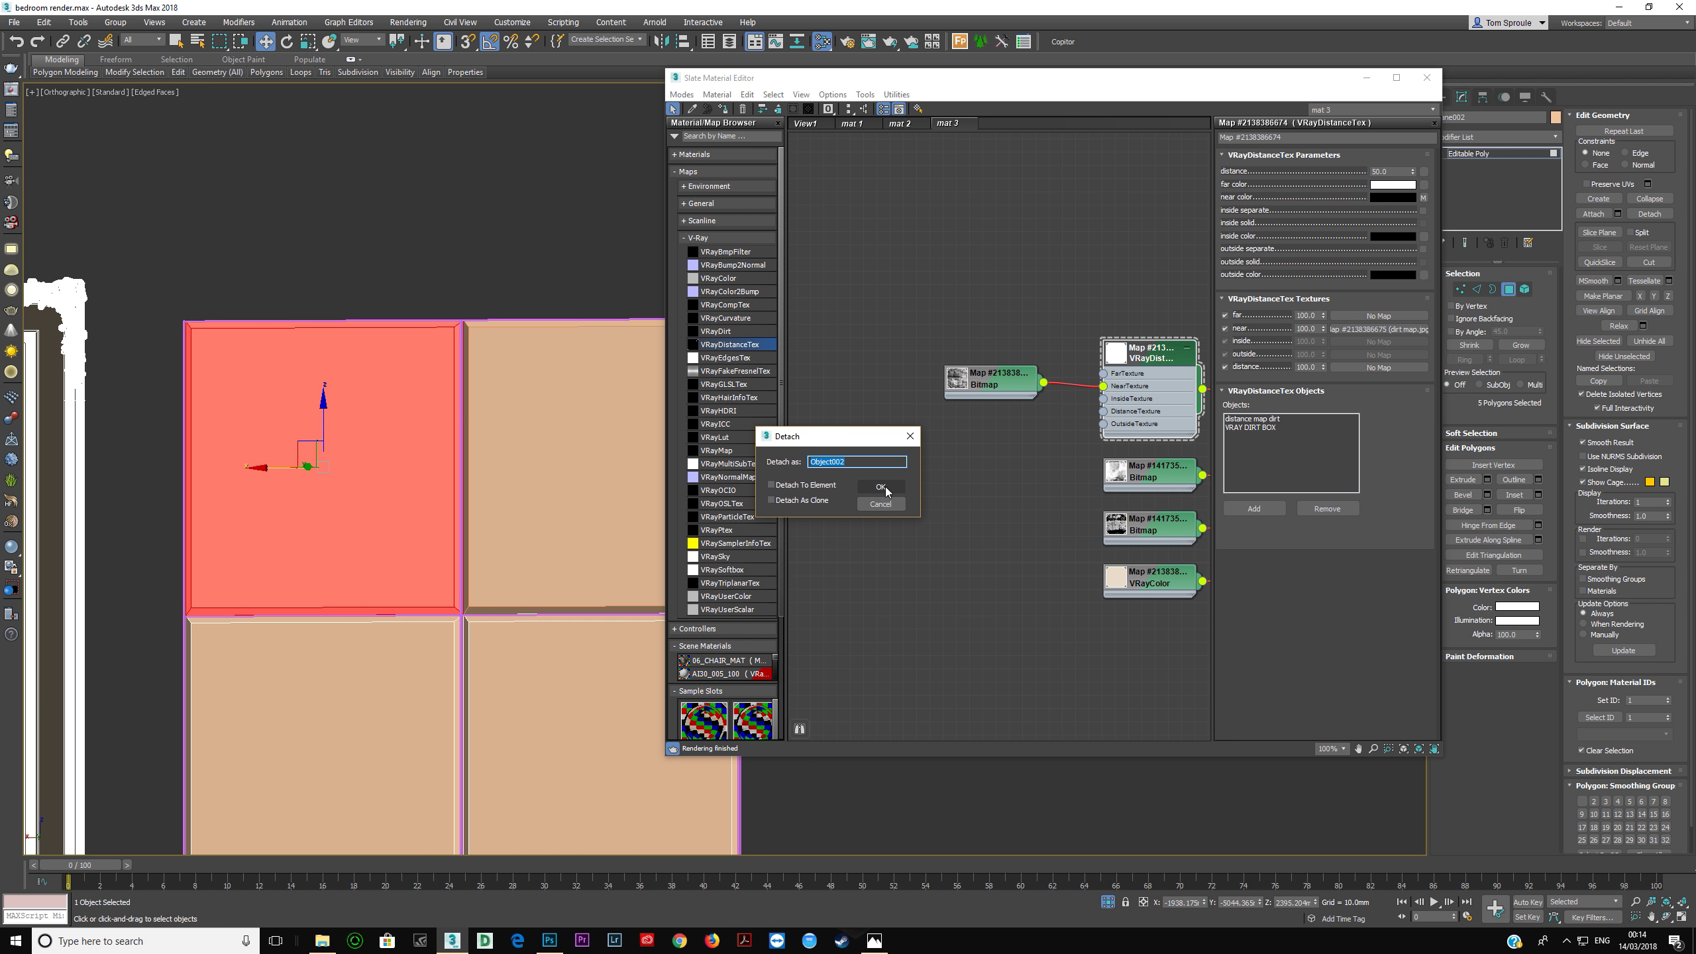
left_click(883, 488)
Step: Detach the middle-right pane together with its bevel faces as its own object
left_click(539, 755)
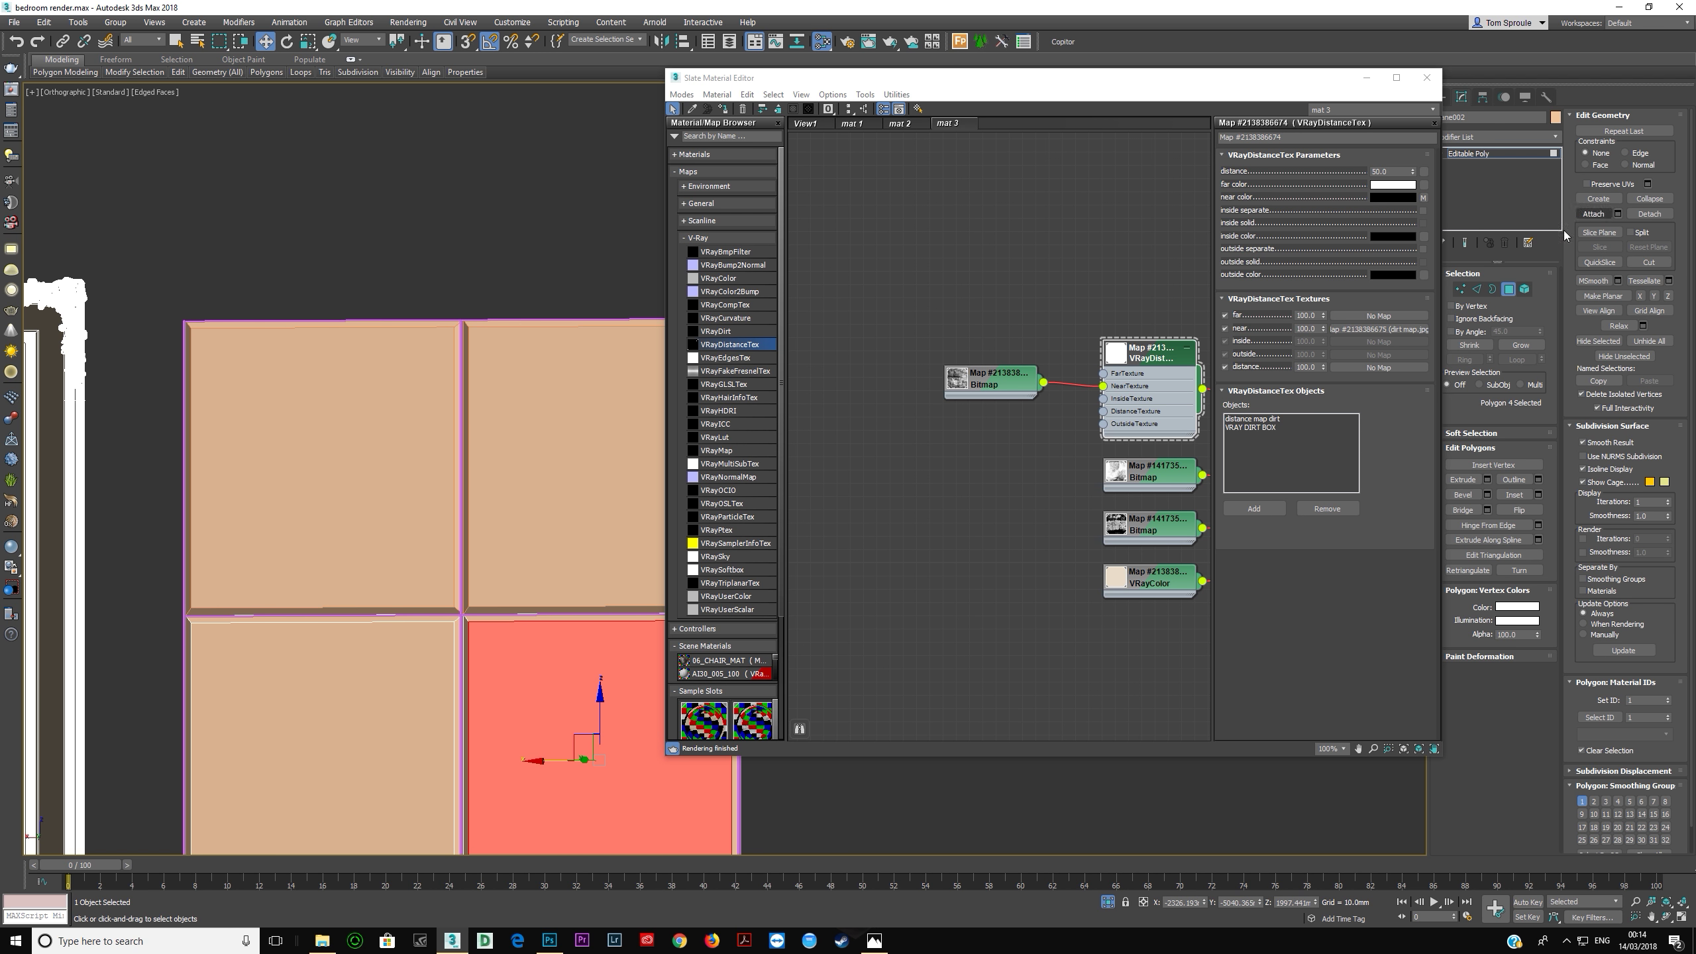
left_click(1520, 344)
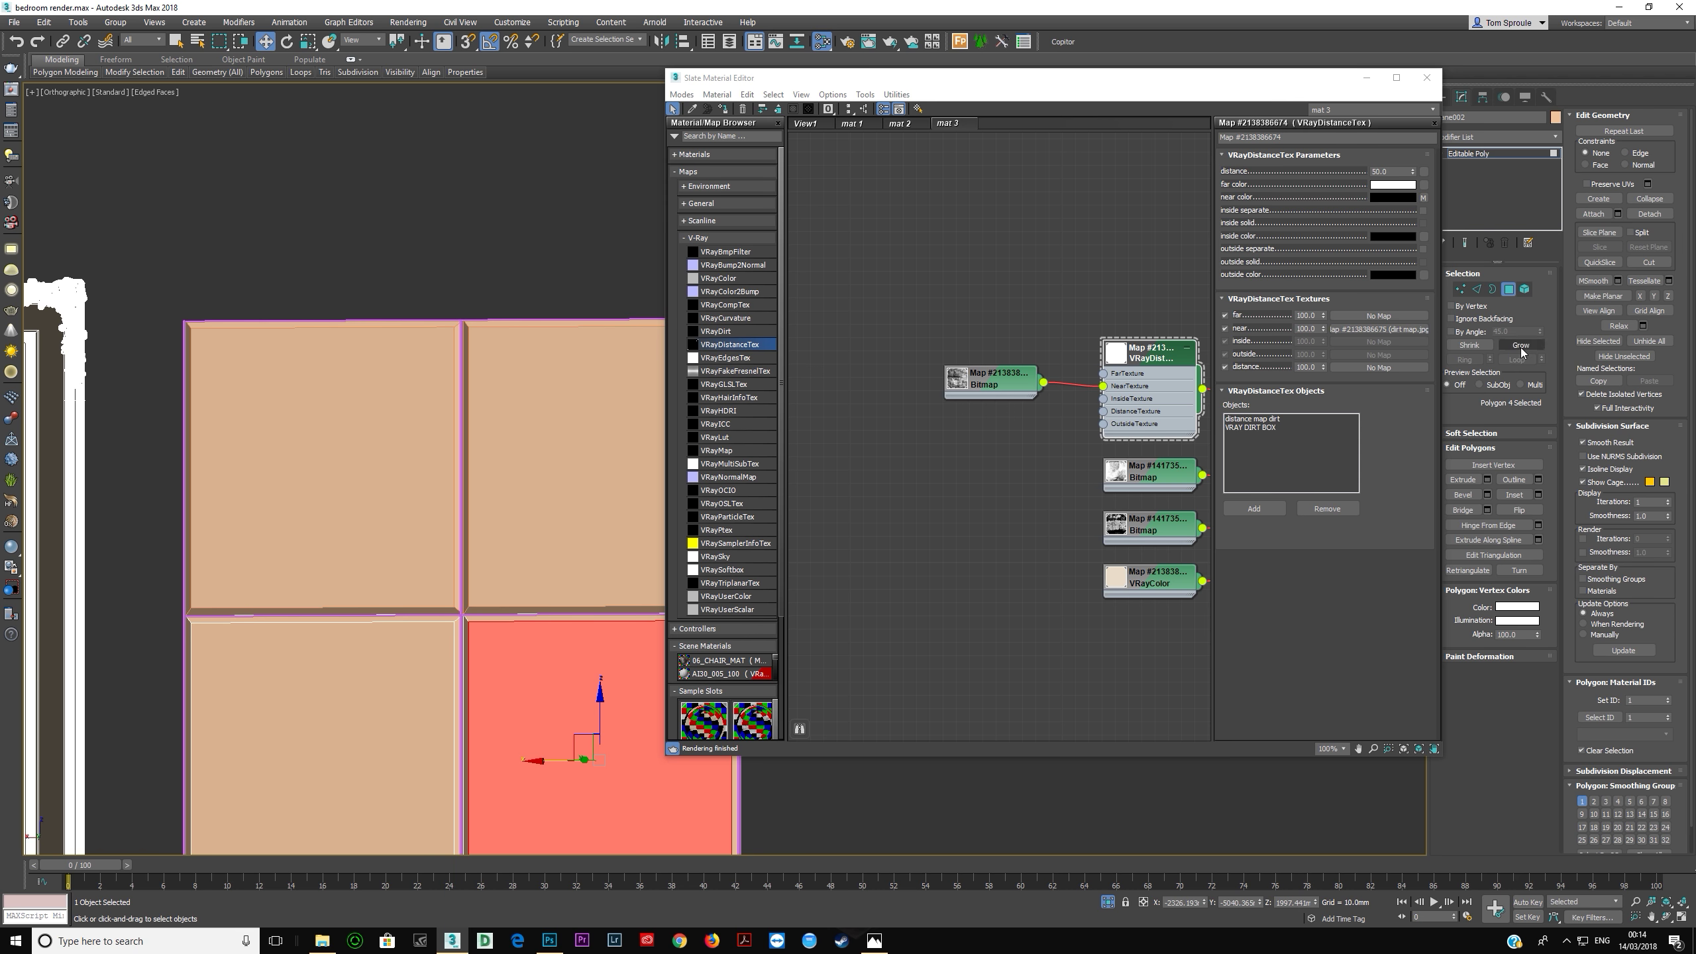
left_click(1649, 214)
left_click(881, 488)
Step: Detach the middle-left pane together with its bevel faces as its own object
scroll(673, 592, "down", 2)
middle_click_drag(673, 592, 574, 492)
left_click(457, 545)
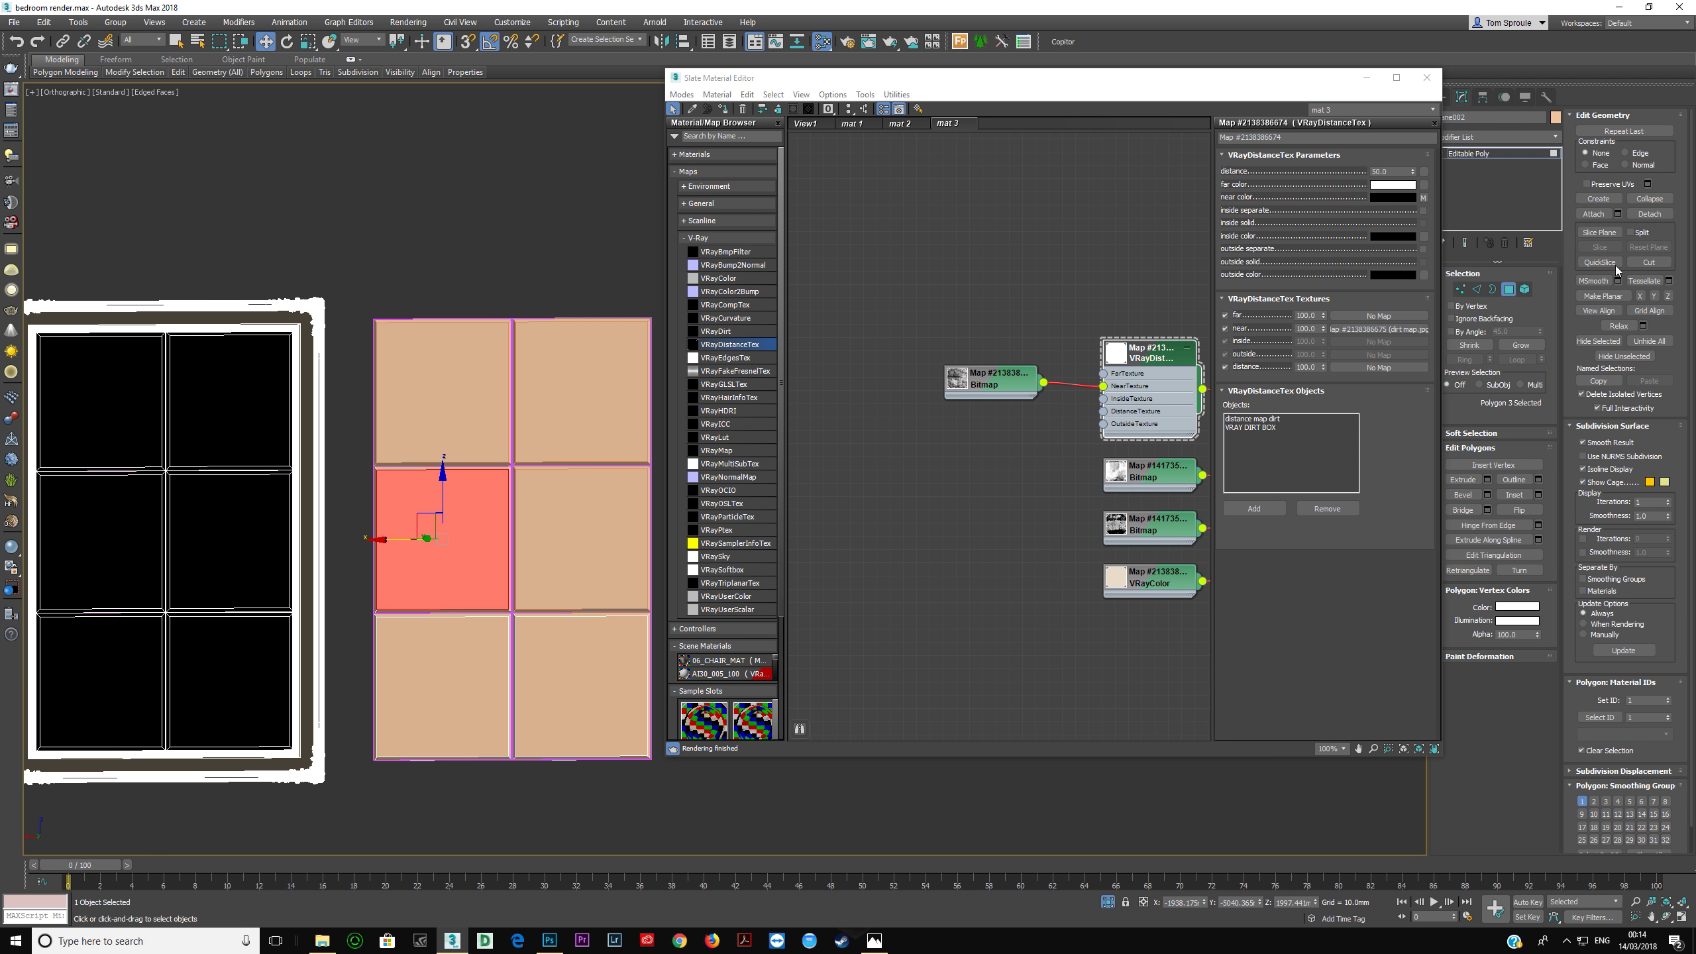
left_click(1649, 214)
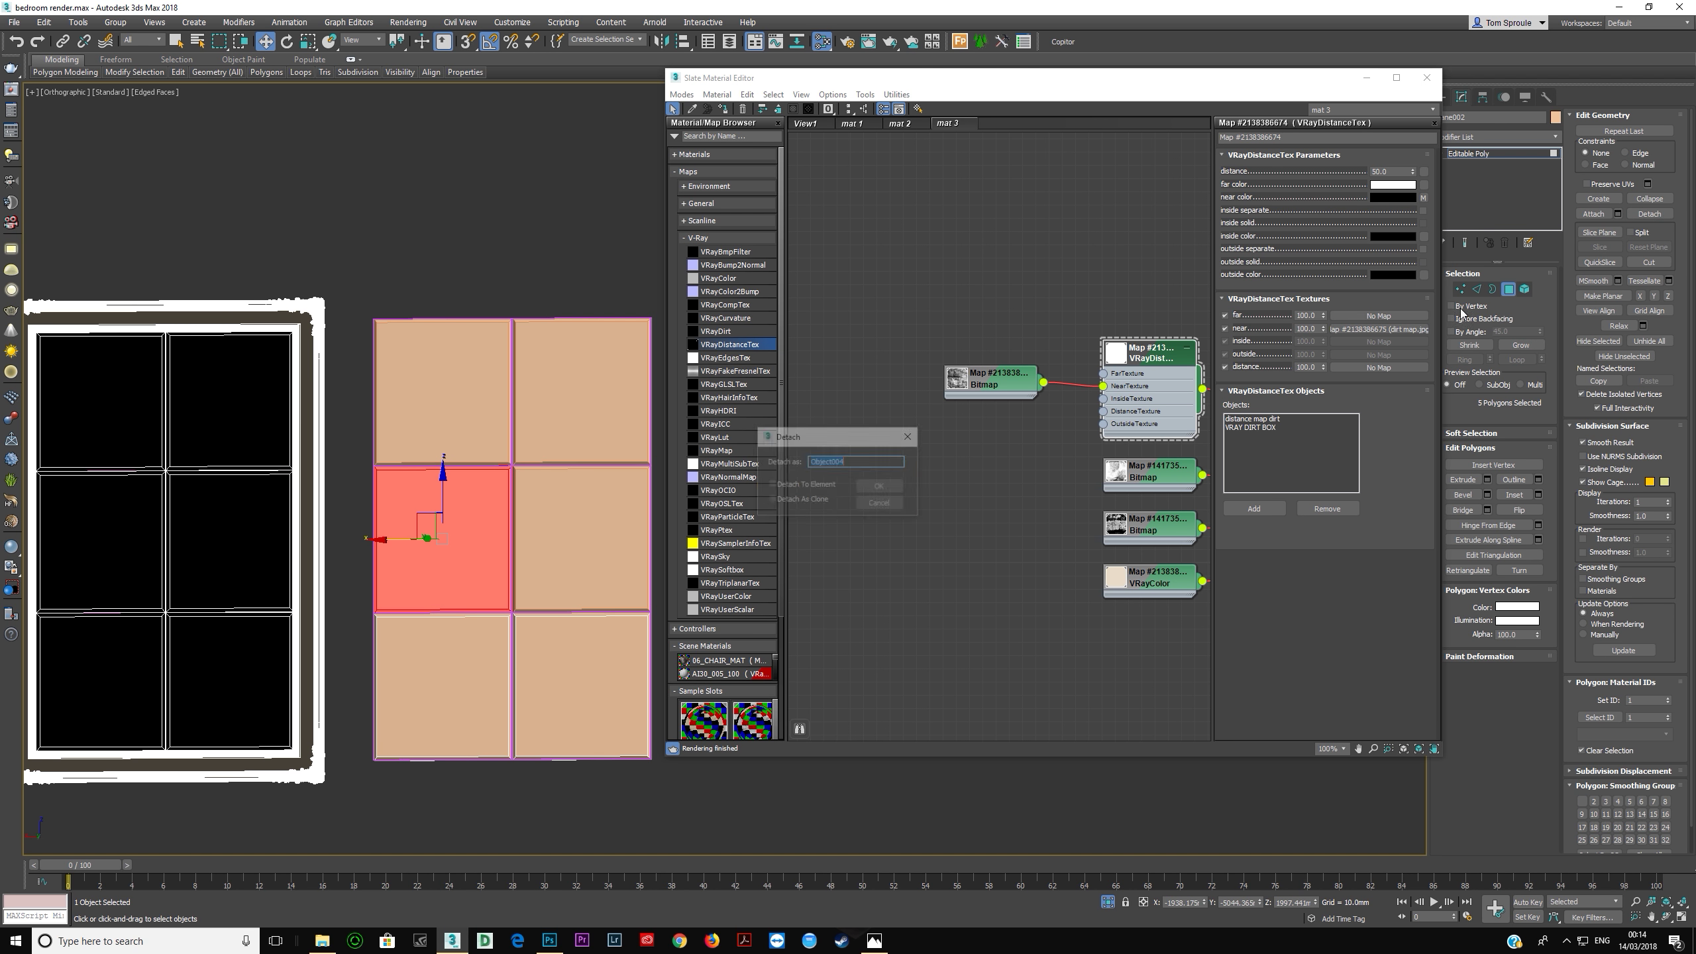
left_click(868, 488)
Step: Detach the lower-right pane with its bevel faces as its own object and return to object level
left_click(584, 688)
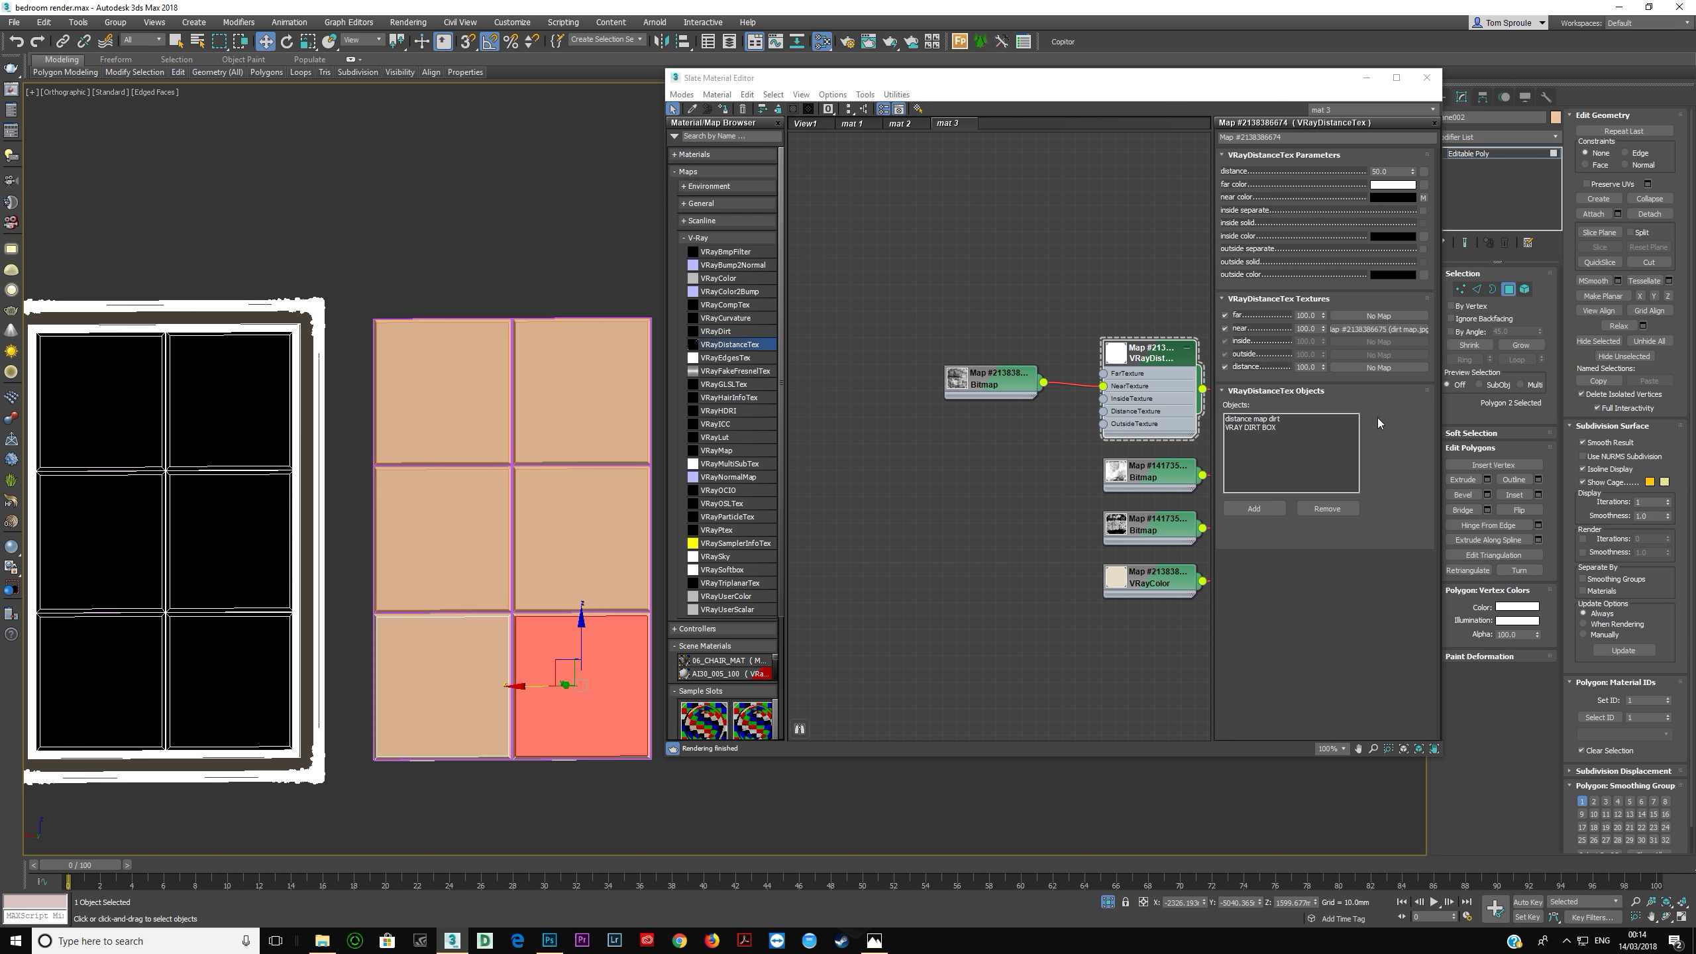
left_click(1520, 344)
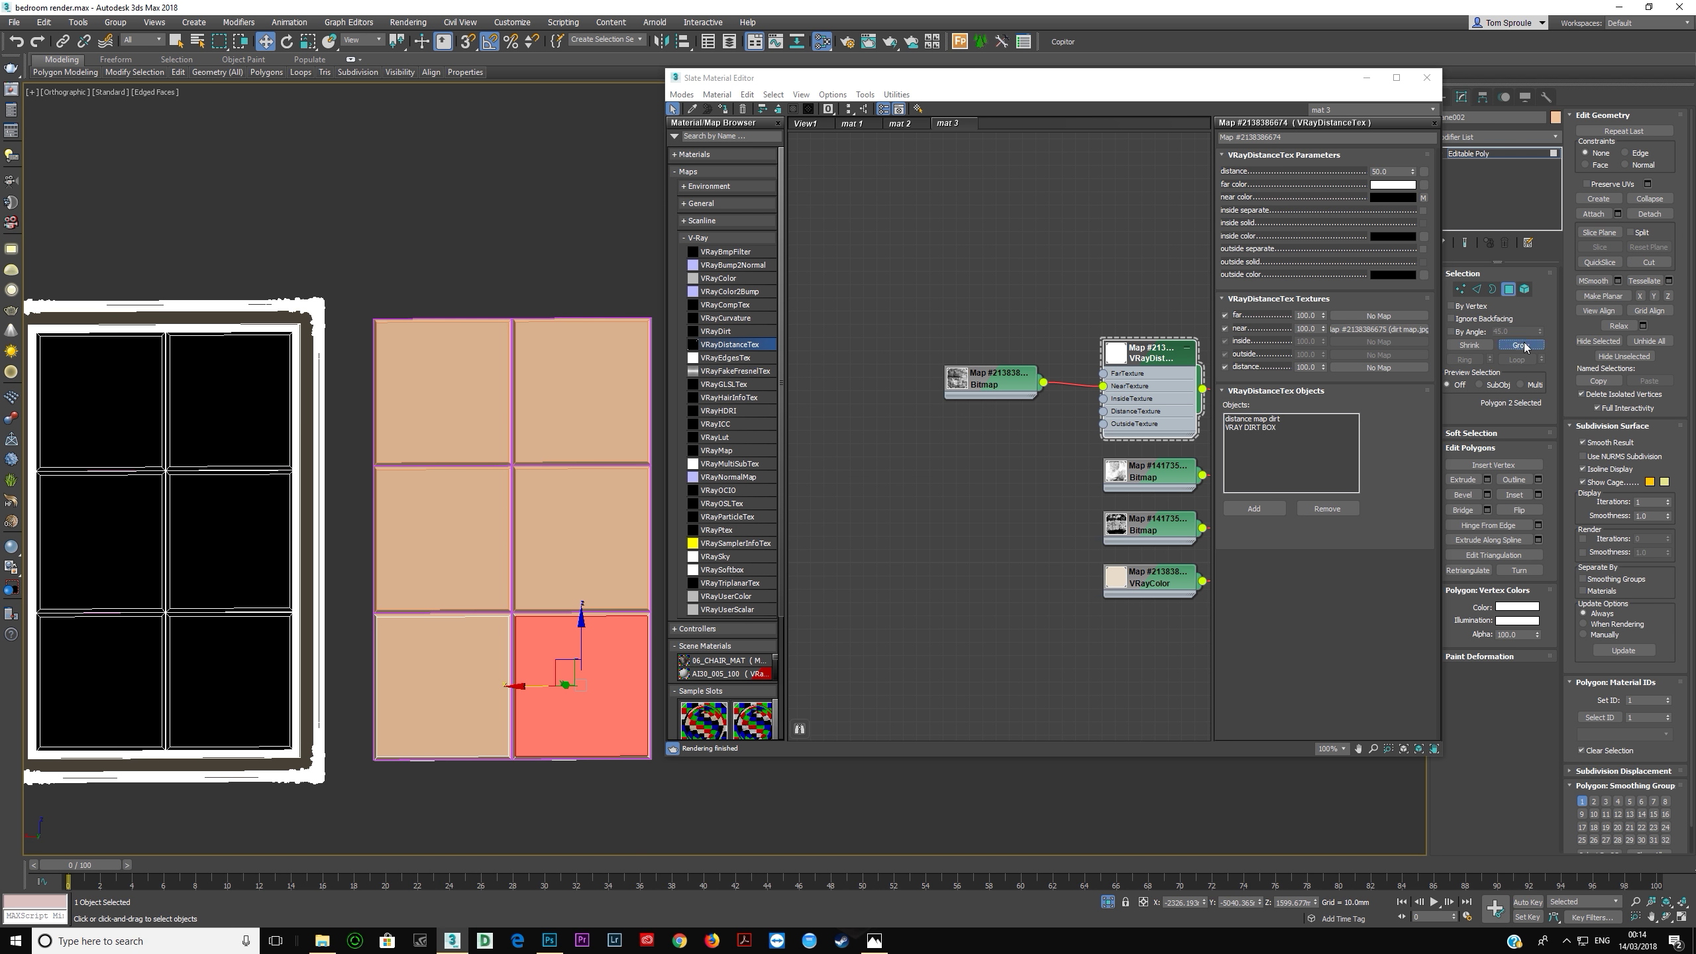
left_click(1649, 214)
left_click(868, 486)
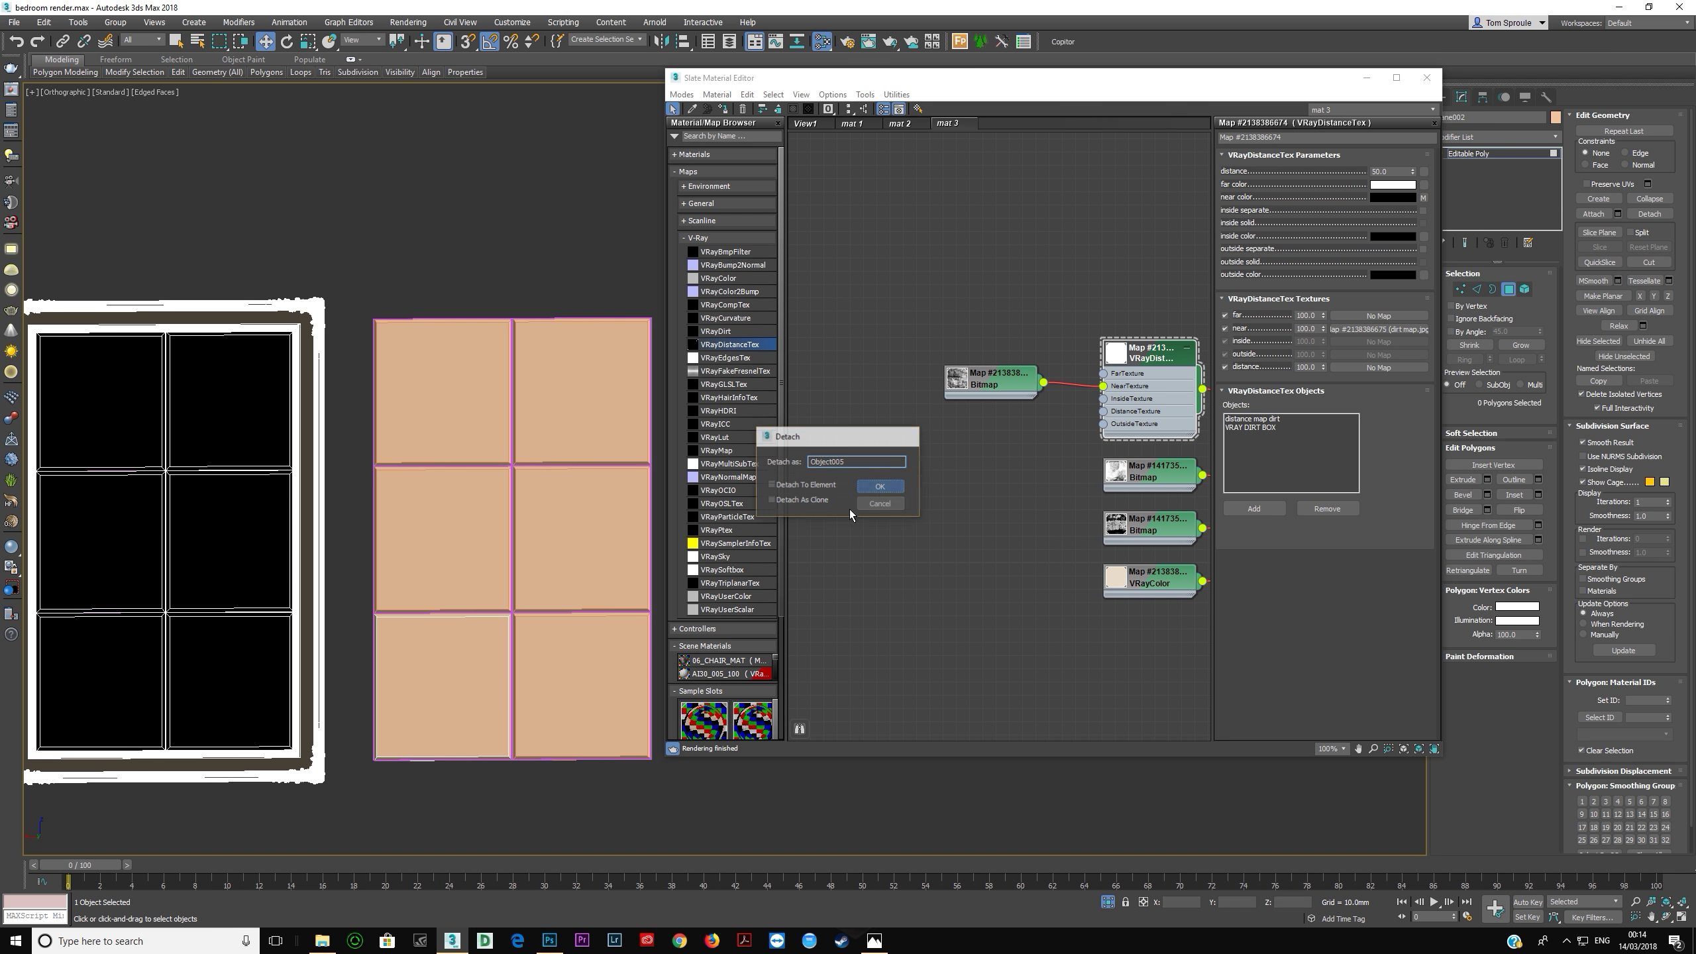
left_click(458, 682)
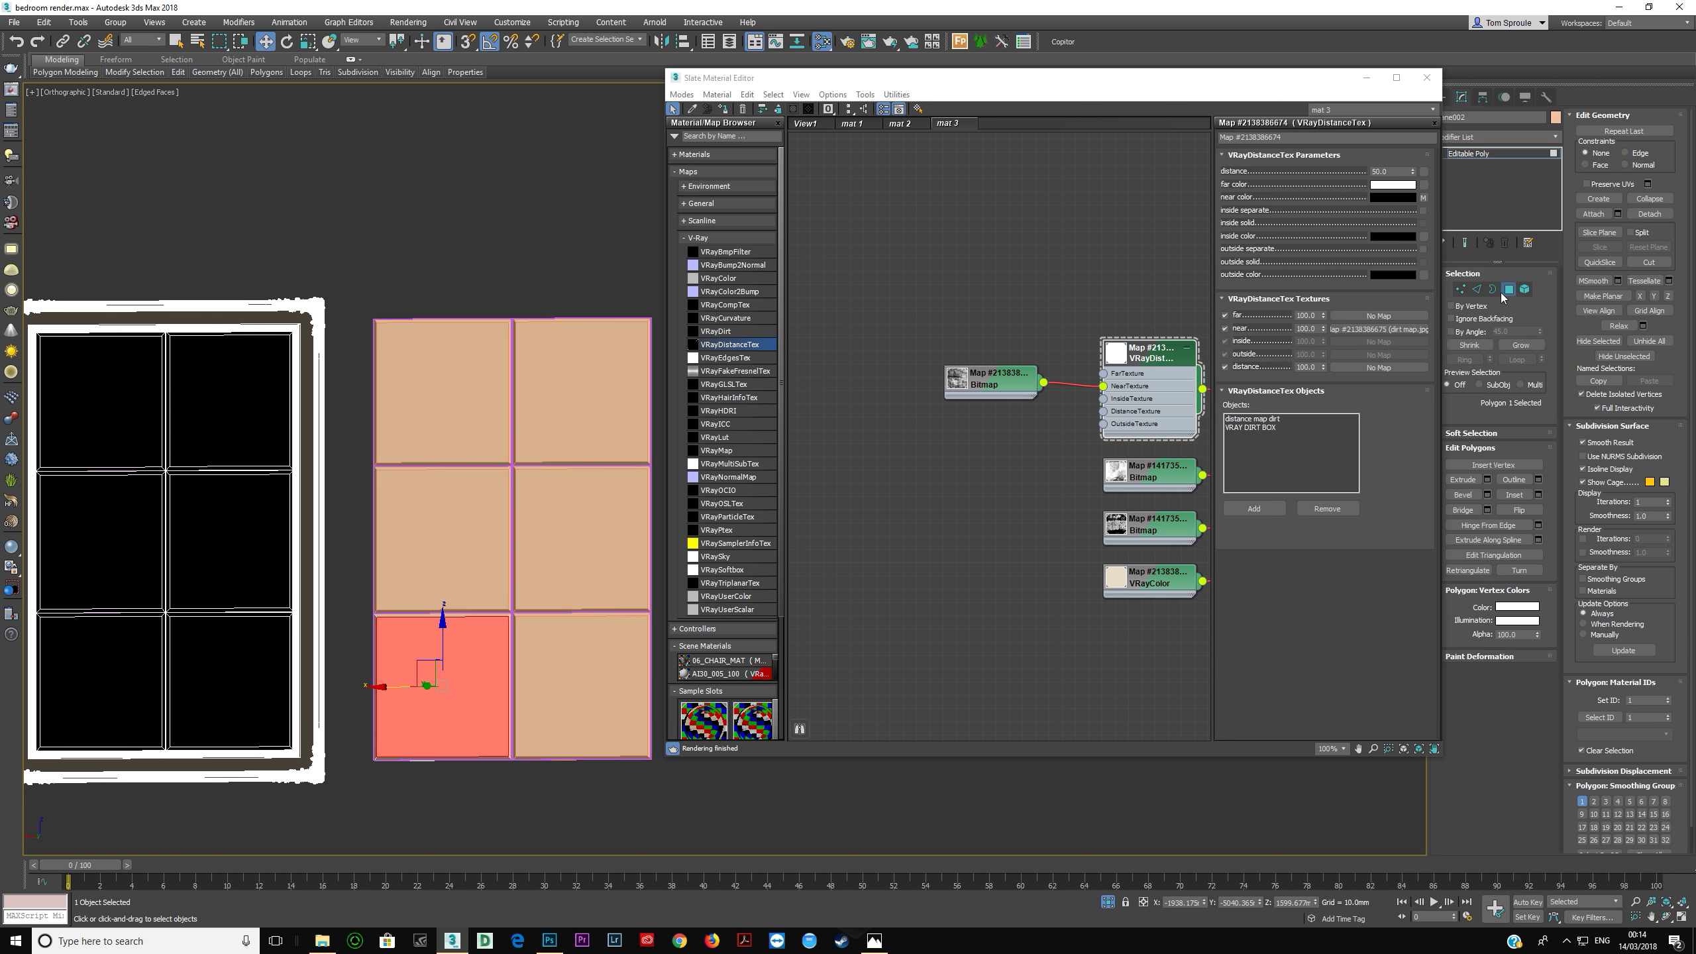
left_click(1487, 154)
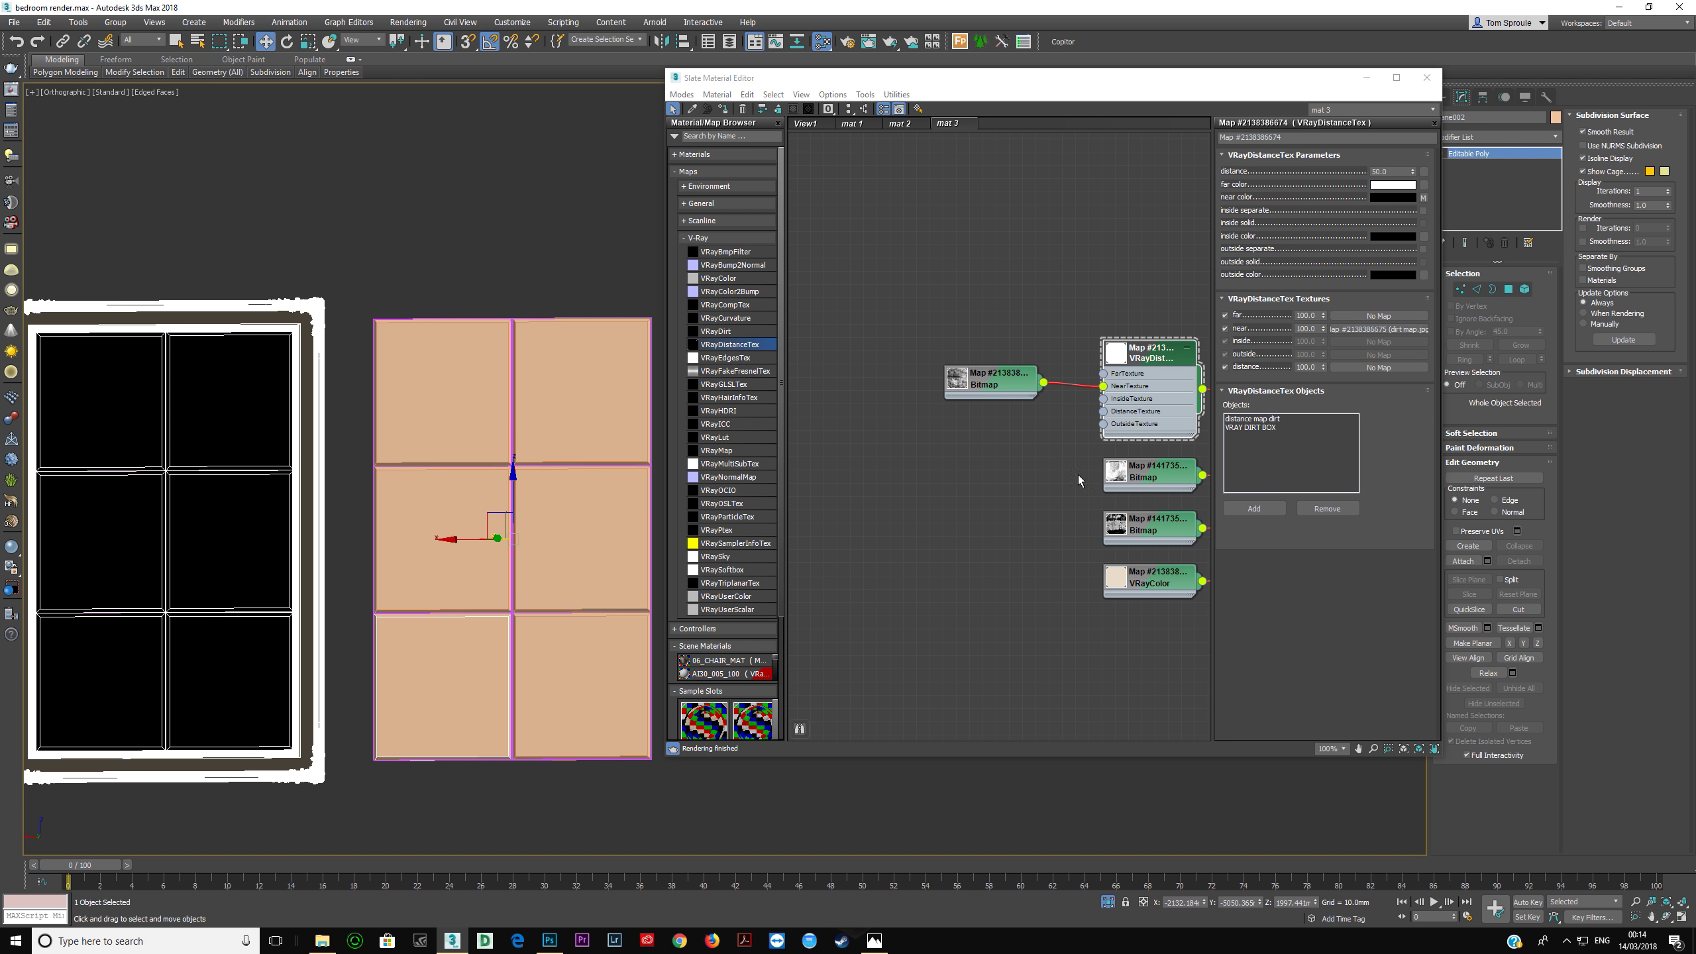
Step: Try moving the detached lower-right pane out of the grid, and undo the move
left_click(601, 658)
left_click_drag(509, 530, 566, 578)
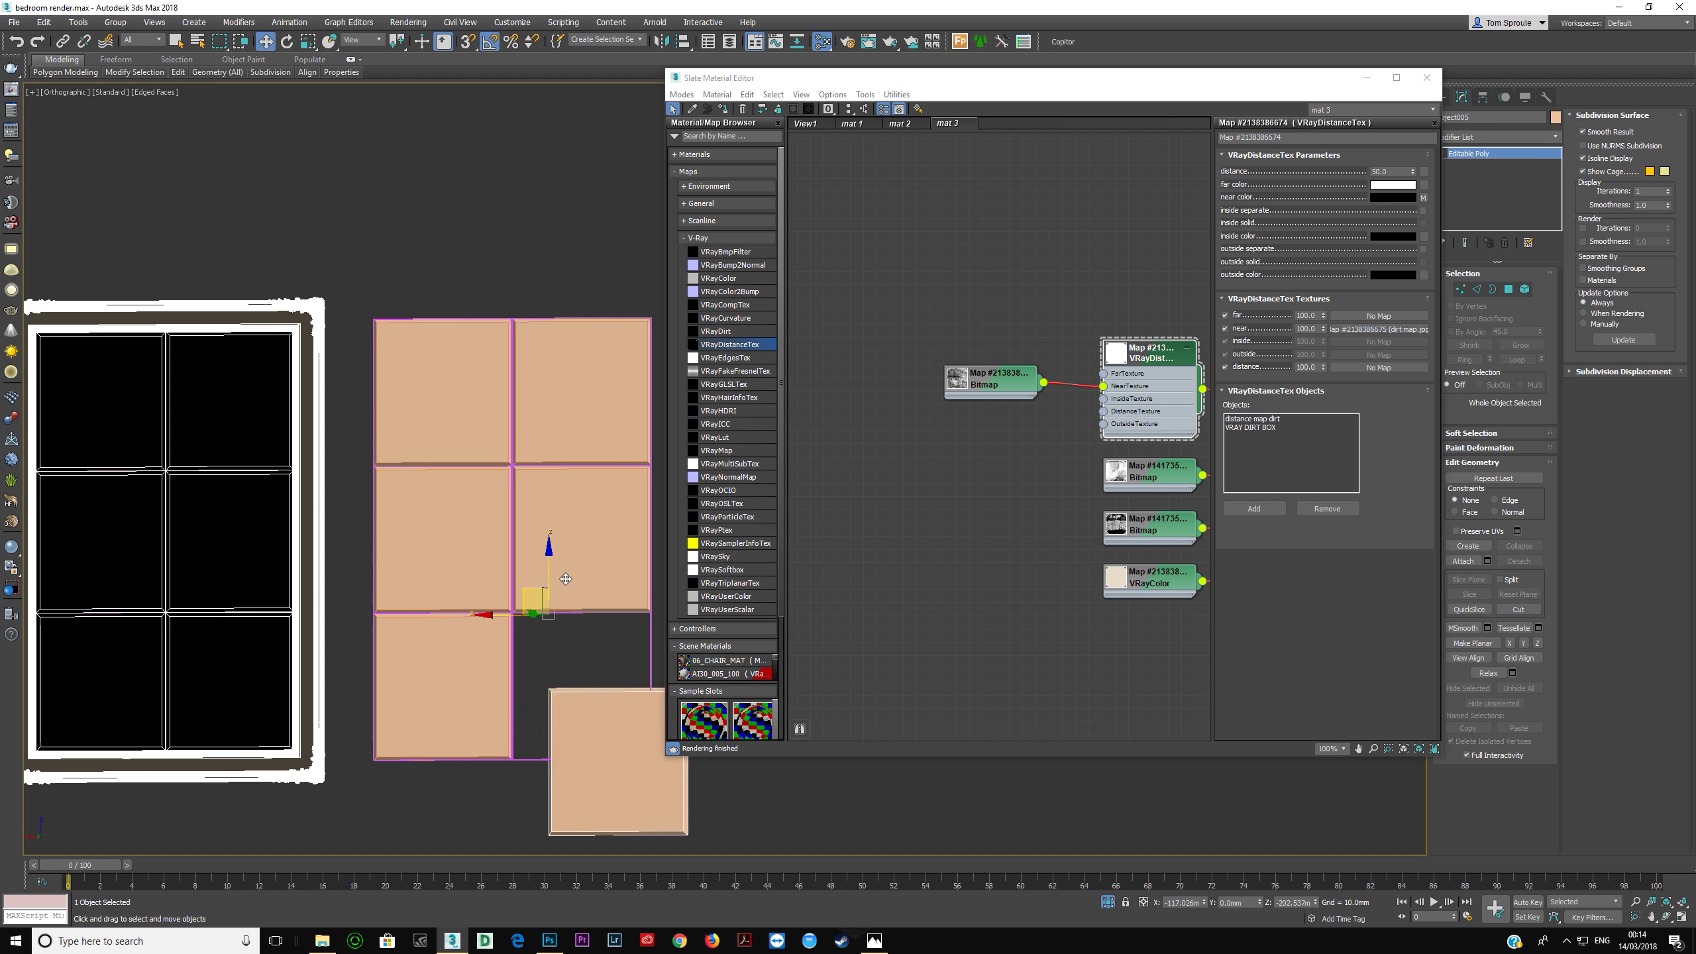
key("ctrl+z")
key("ctrl+z")
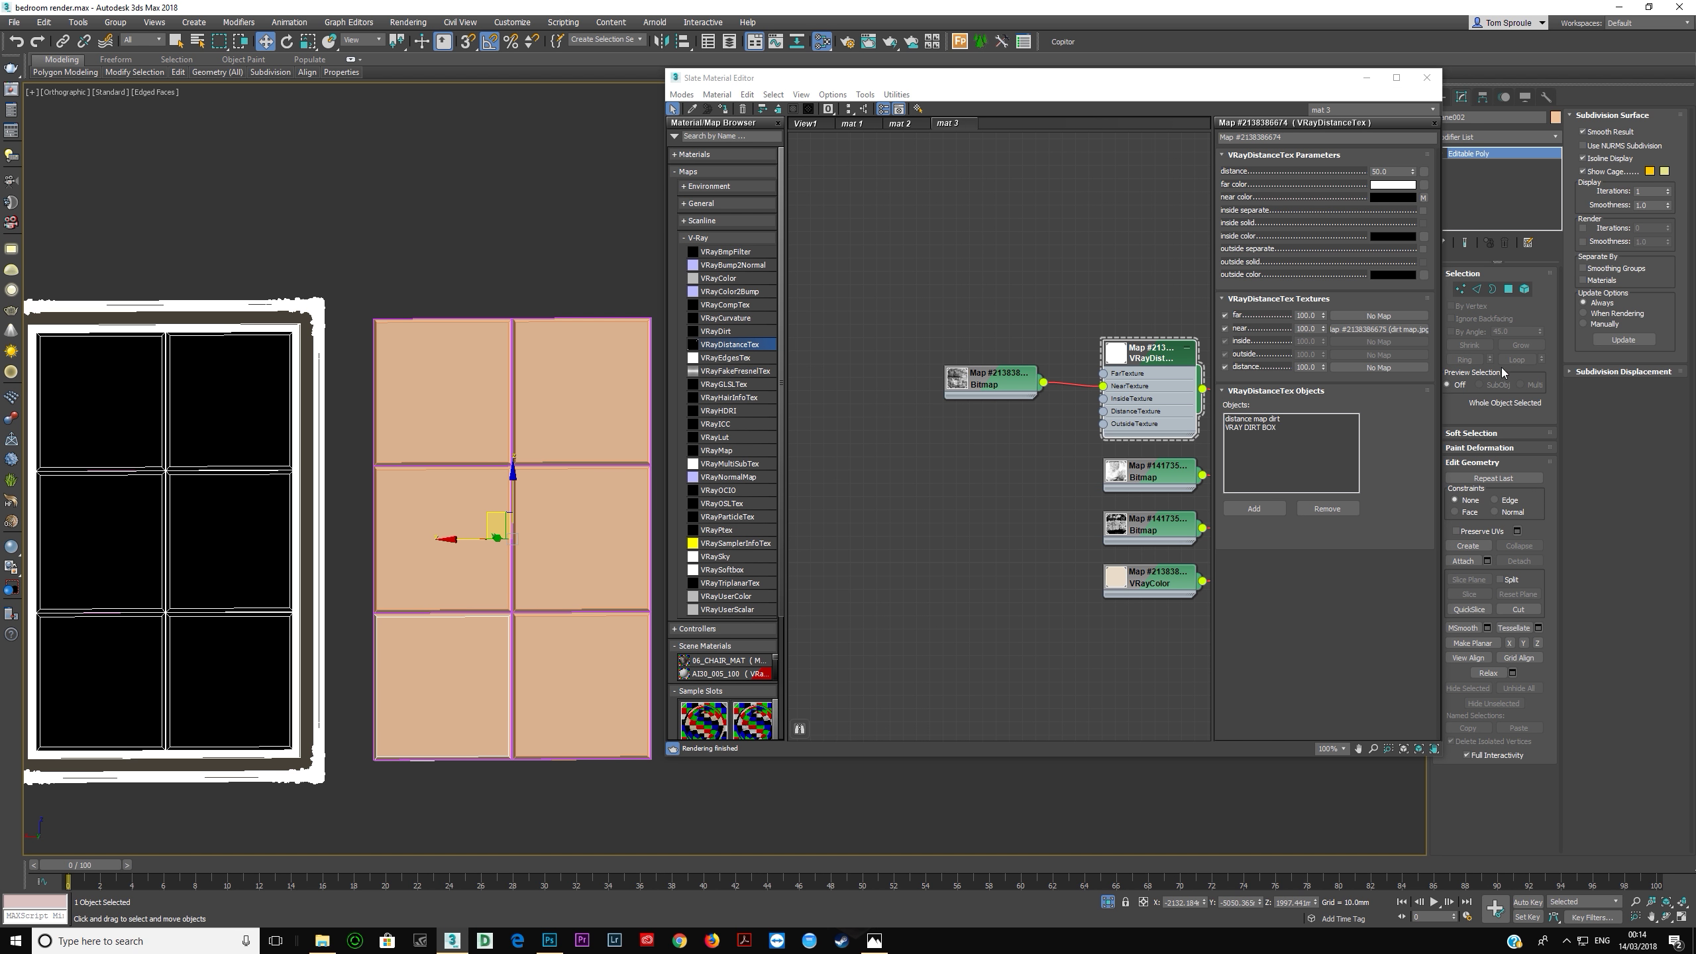
Step: Attach the detached panes back to the remaining lower-left pane so they form one editable poly
left_click(1462, 561)
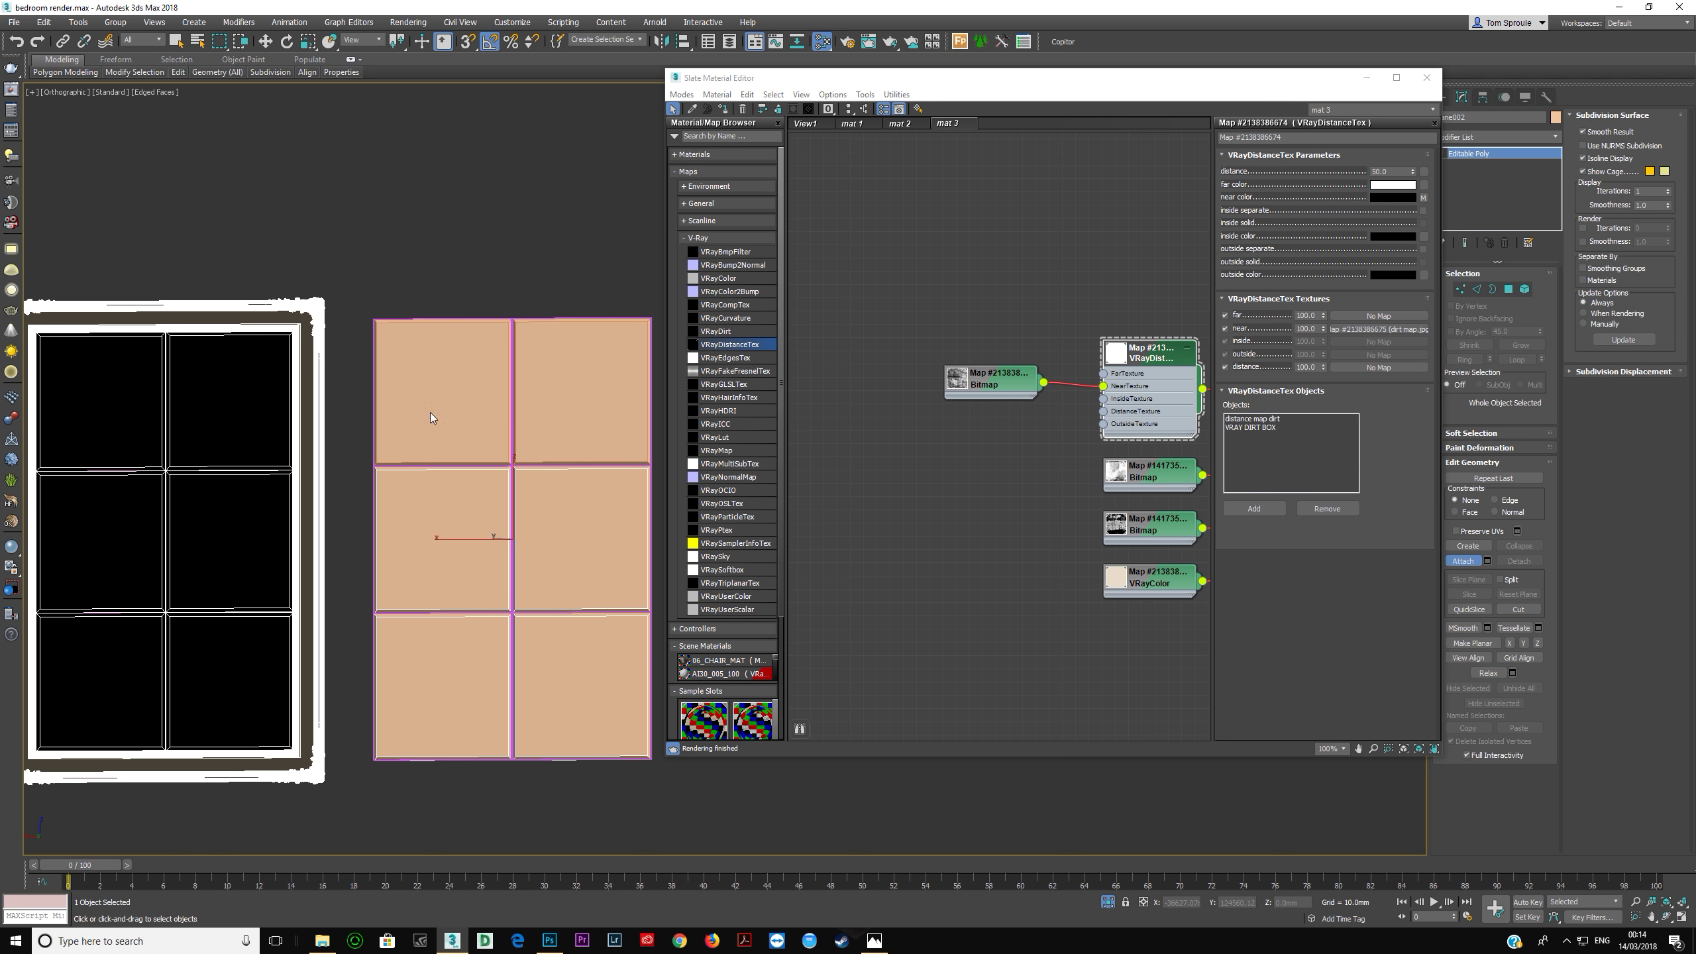
right_click(522, 546)
mouse_move(522, 545)
left_mouse_down()
mouse_move(431, 504)
mouse_move(527, 542)
mouse_move(525, 527)
left_mouse_up()
Step: At element level, select the middle-right pane and nudge it very slightly out of line with its neighbours
key("4")
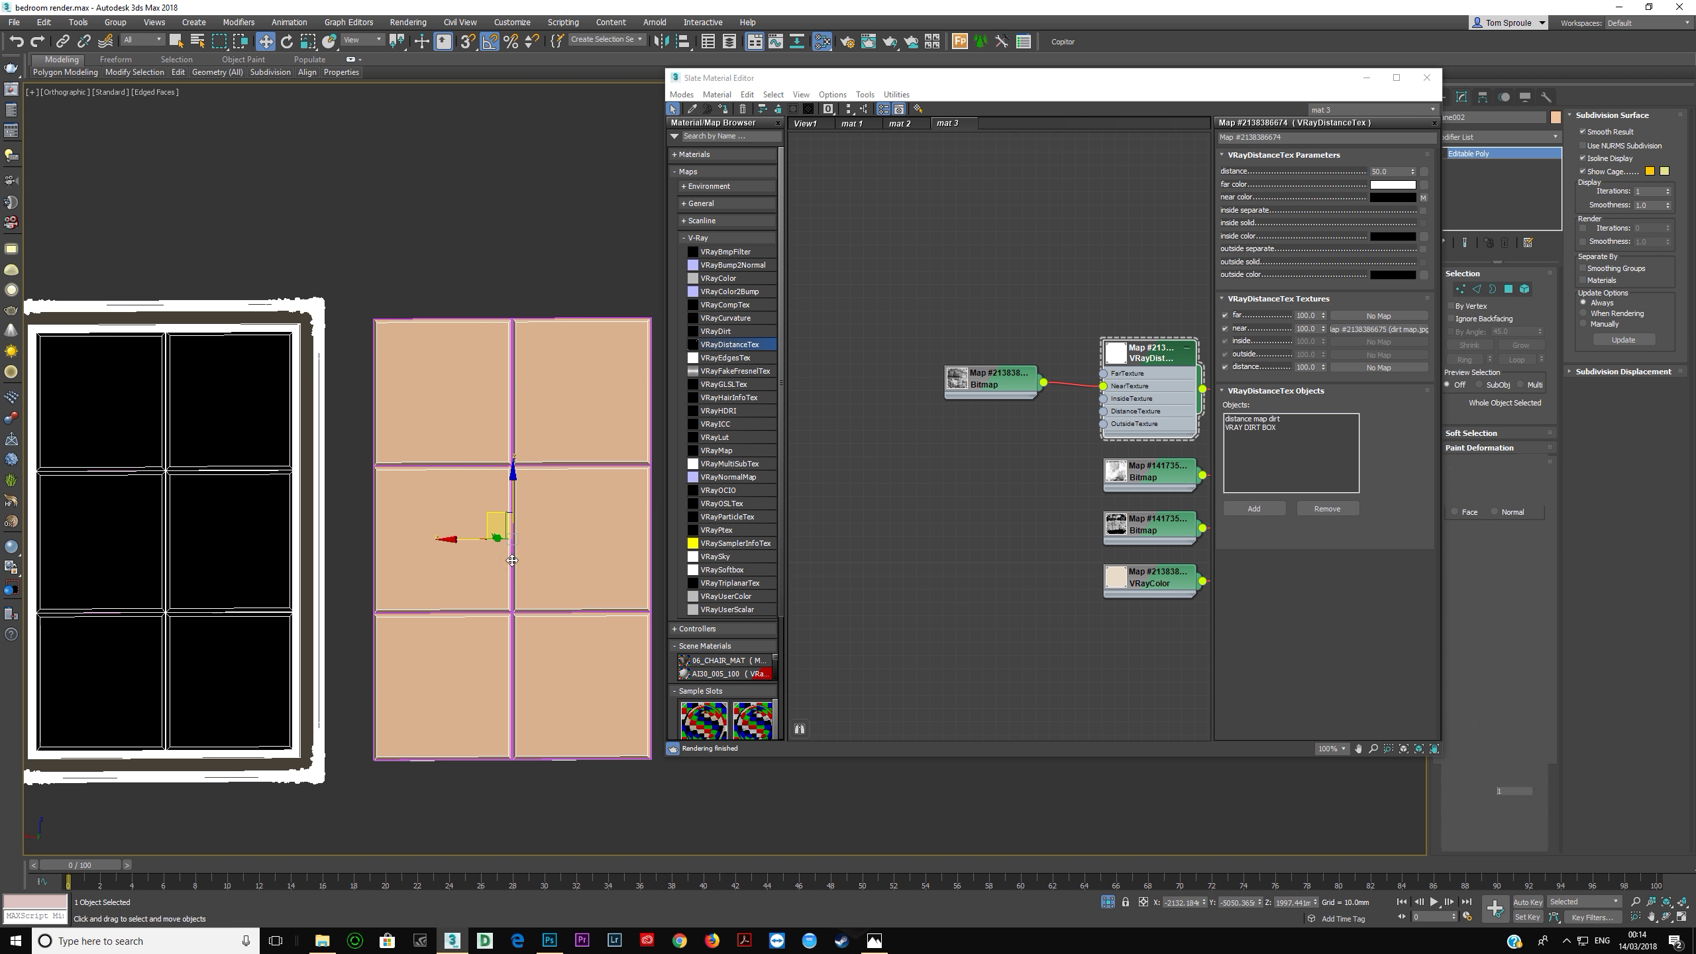
left_click(534, 541)
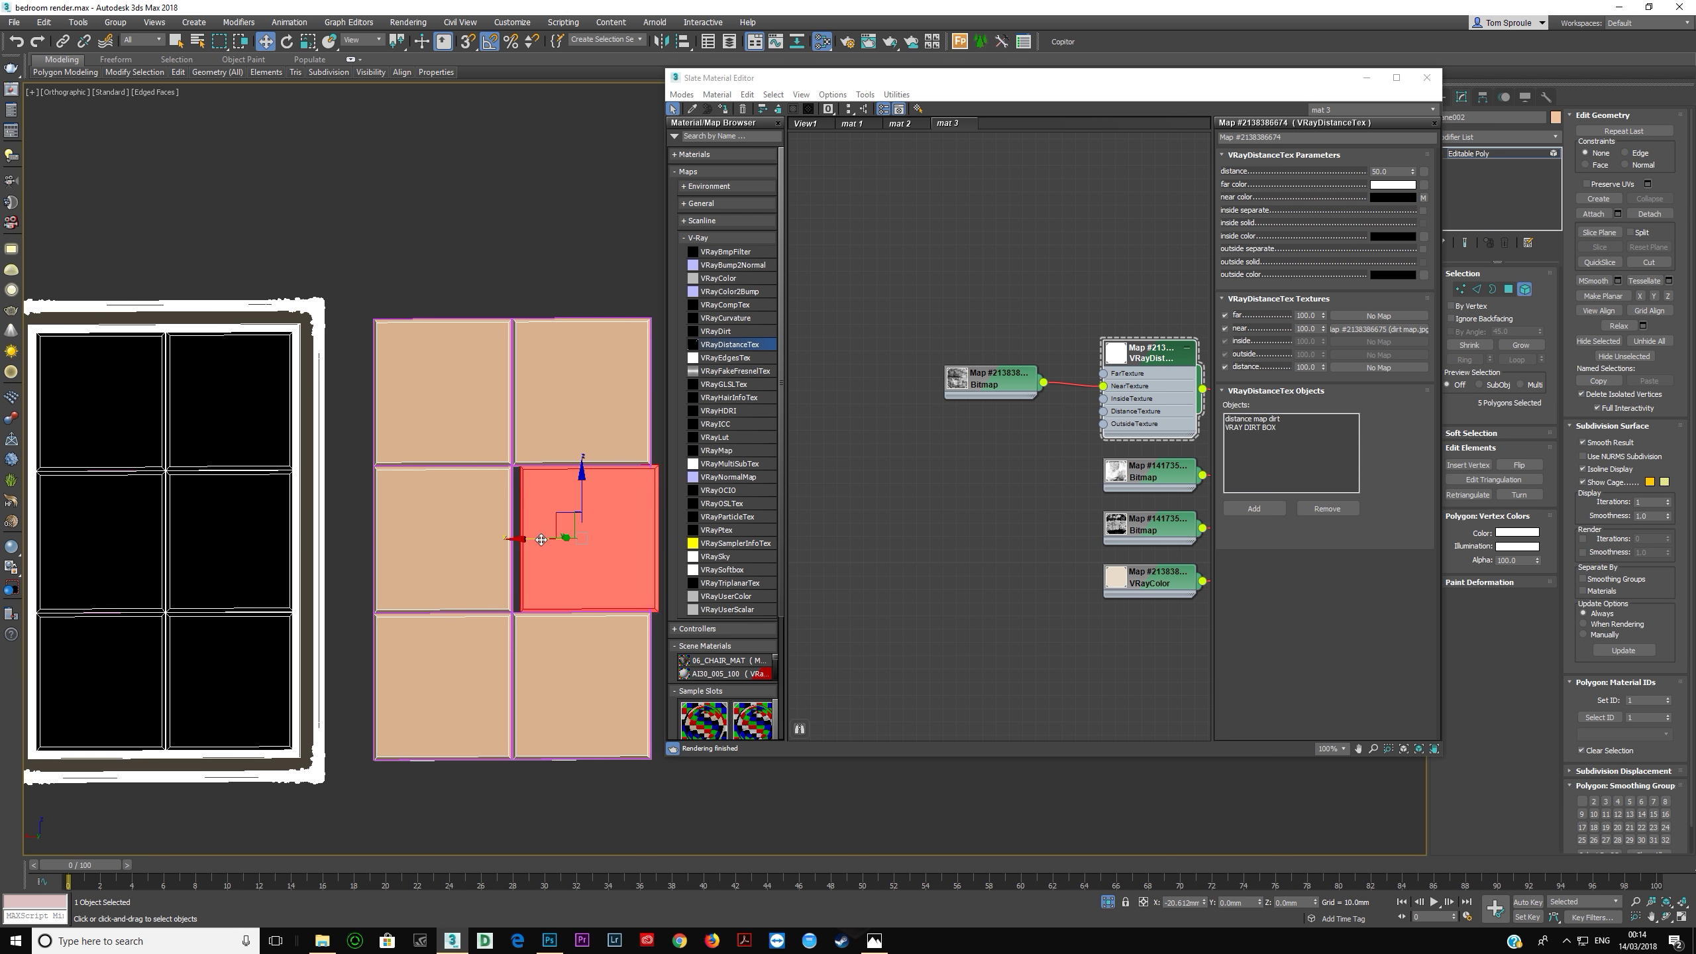
scroll(534, 541, "up", 5)
middle_click_drag(534, 542, 378, 523)
scroll(442, 511, "down", 2)
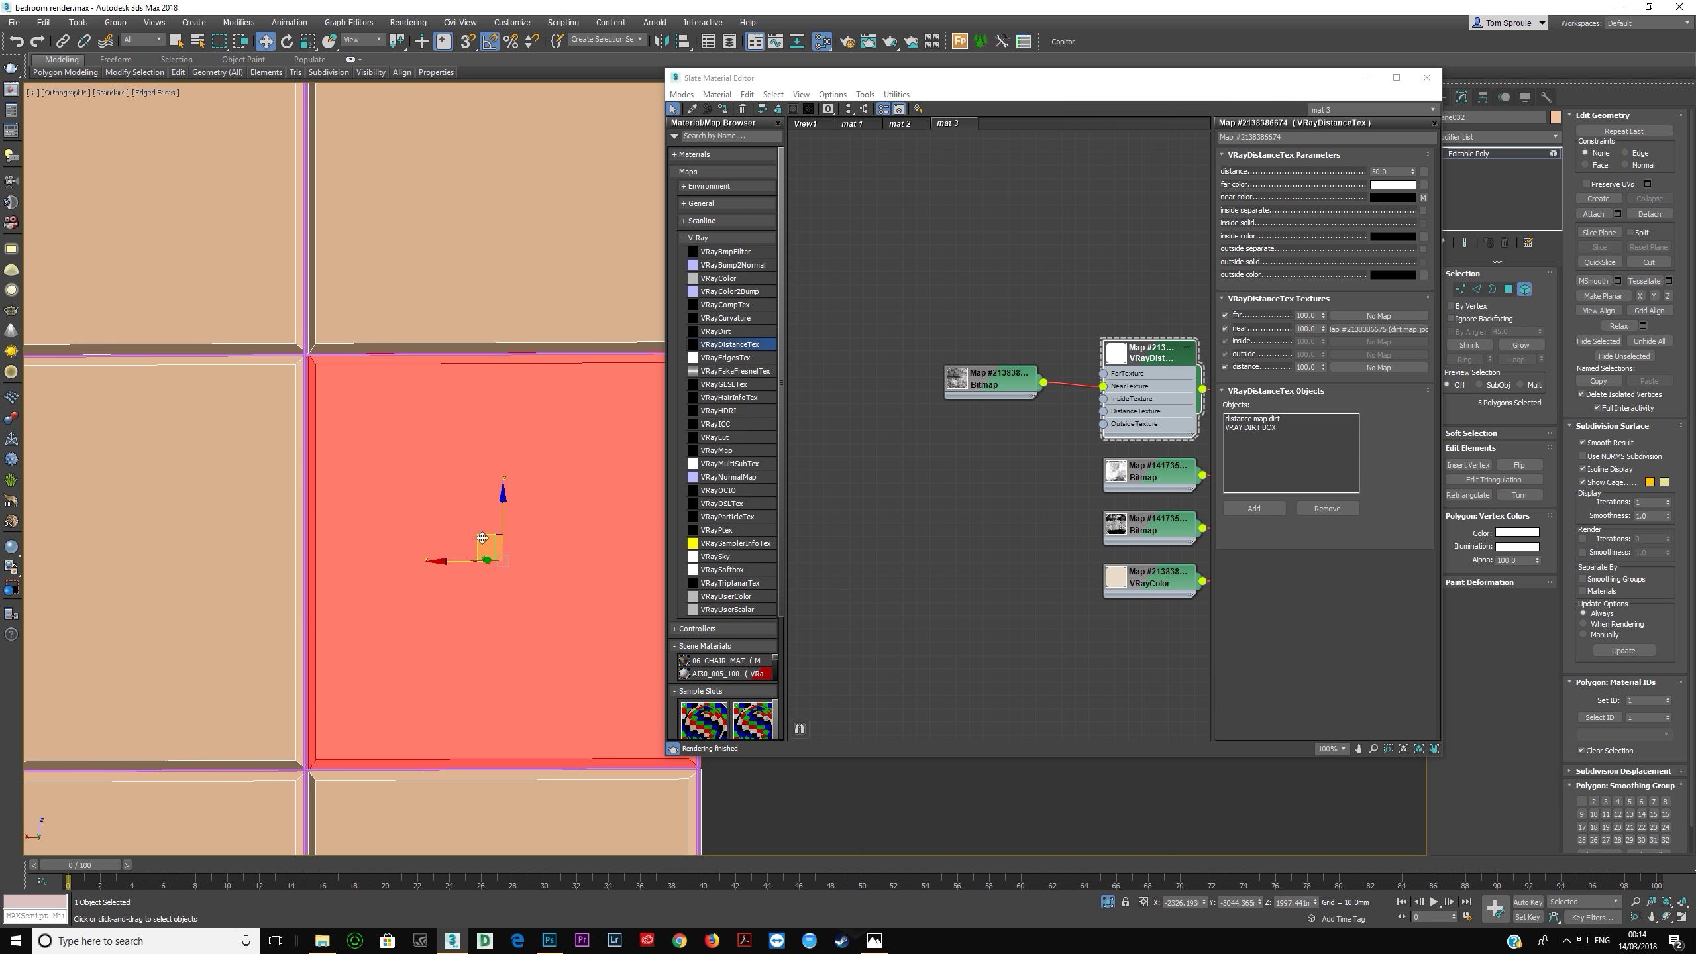
left_click_drag(483, 537, 483, 539)
Step: Nudge the upper-right and upper-left pane elements very slightly out of alignment
middle_click_drag(467, 715, 414, 498)
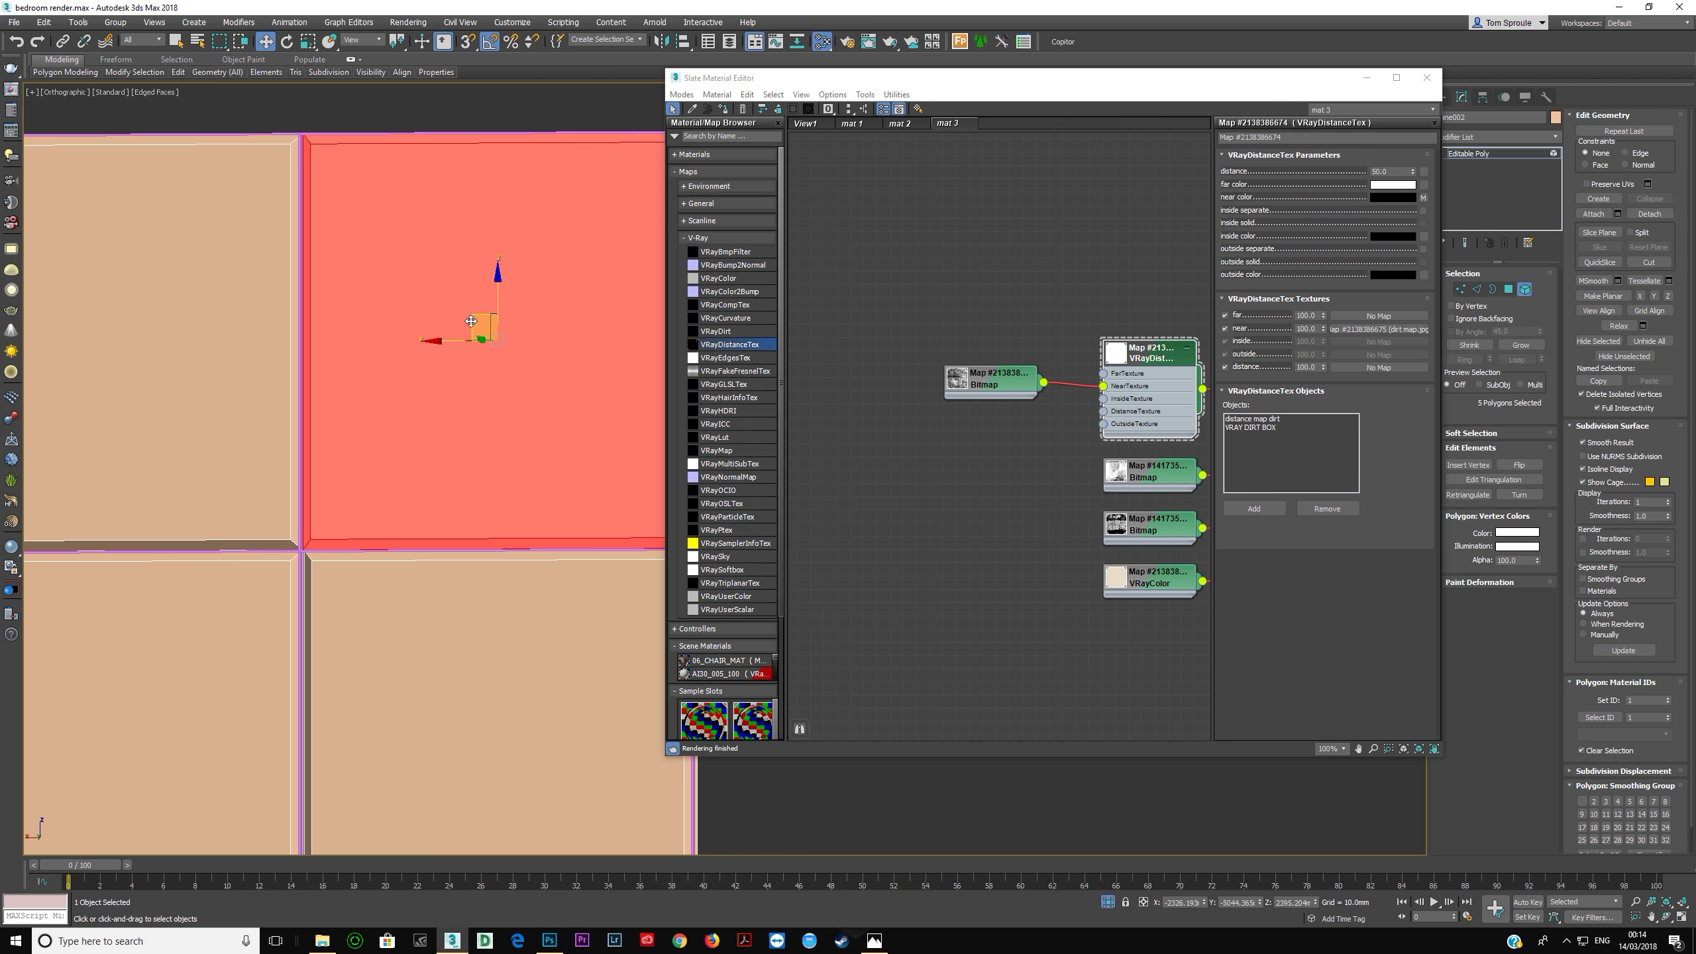
scroll(471, 324, "down", 5)
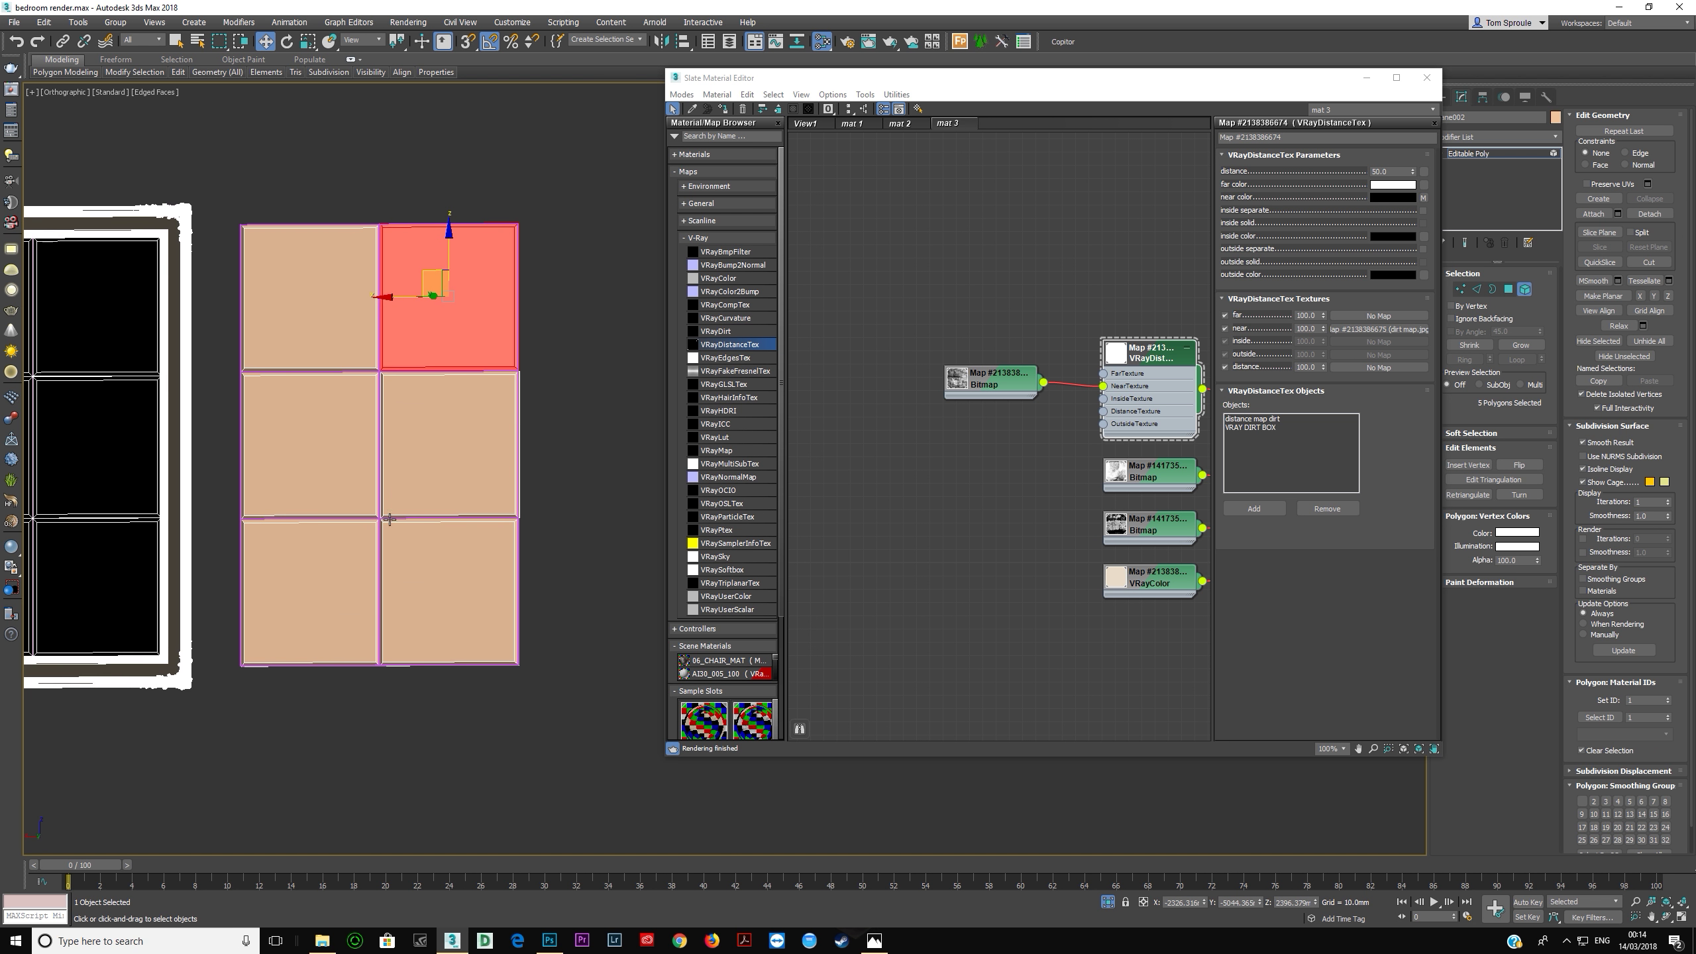
middle_click_drag(393, 416, 404, 521)
scroll(343, 401, "up", 2)
left_click(323, 461)
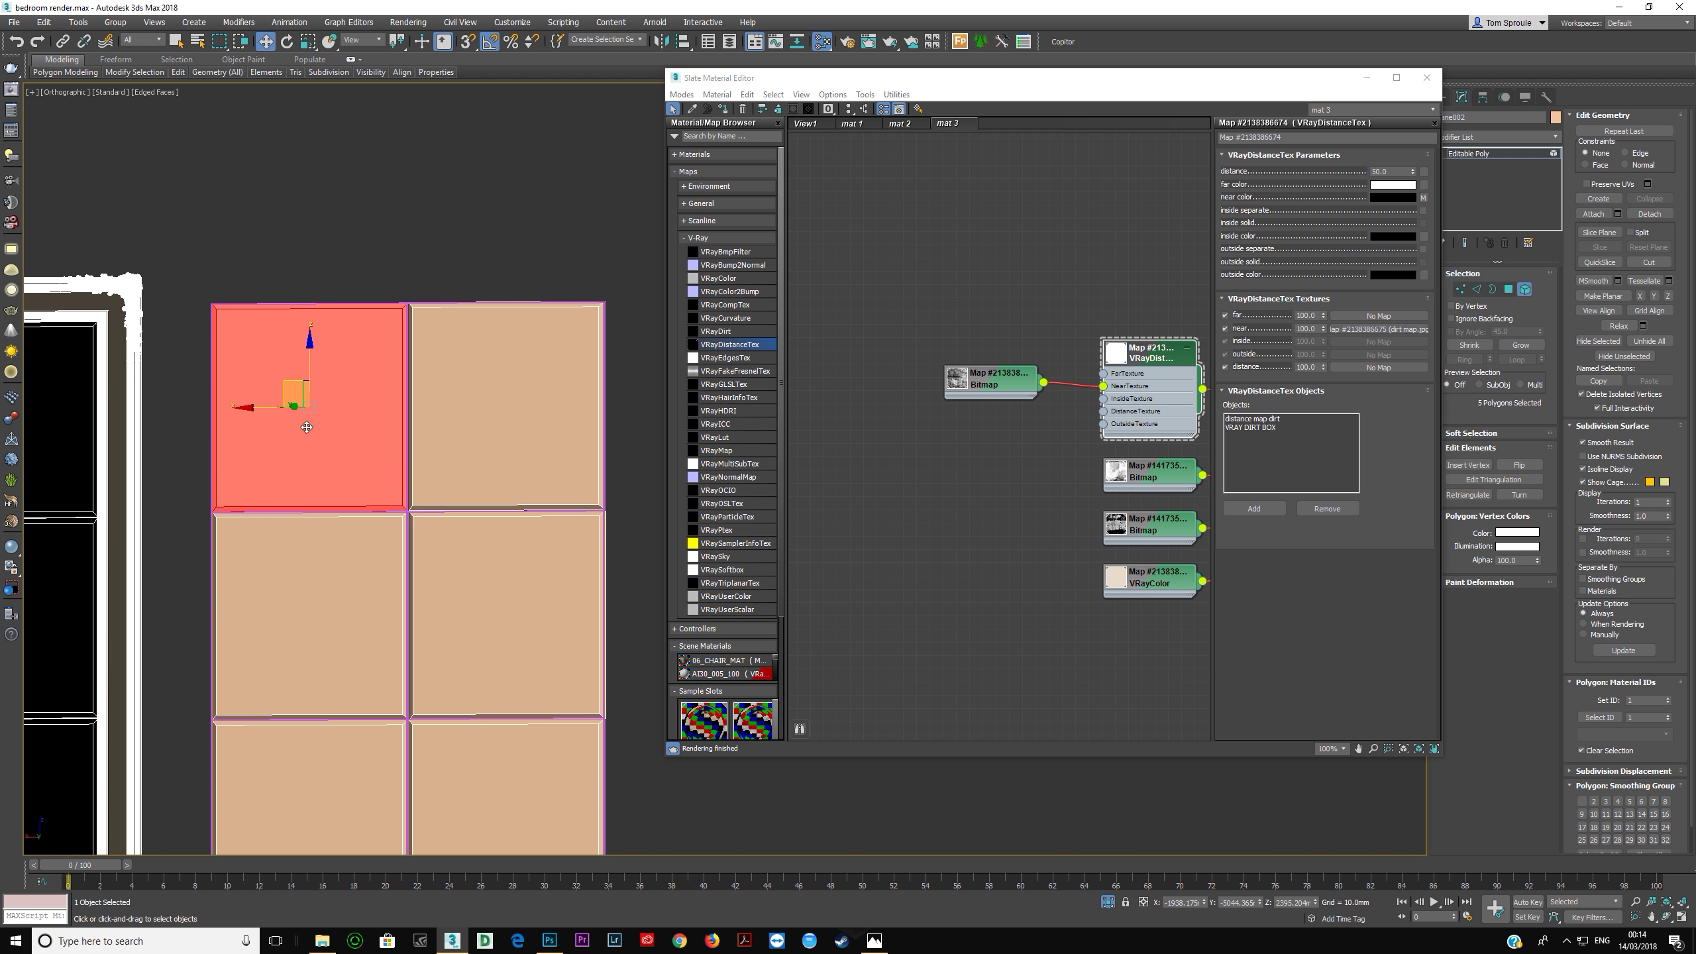
left_click_drag(271, 407, 269, 407)
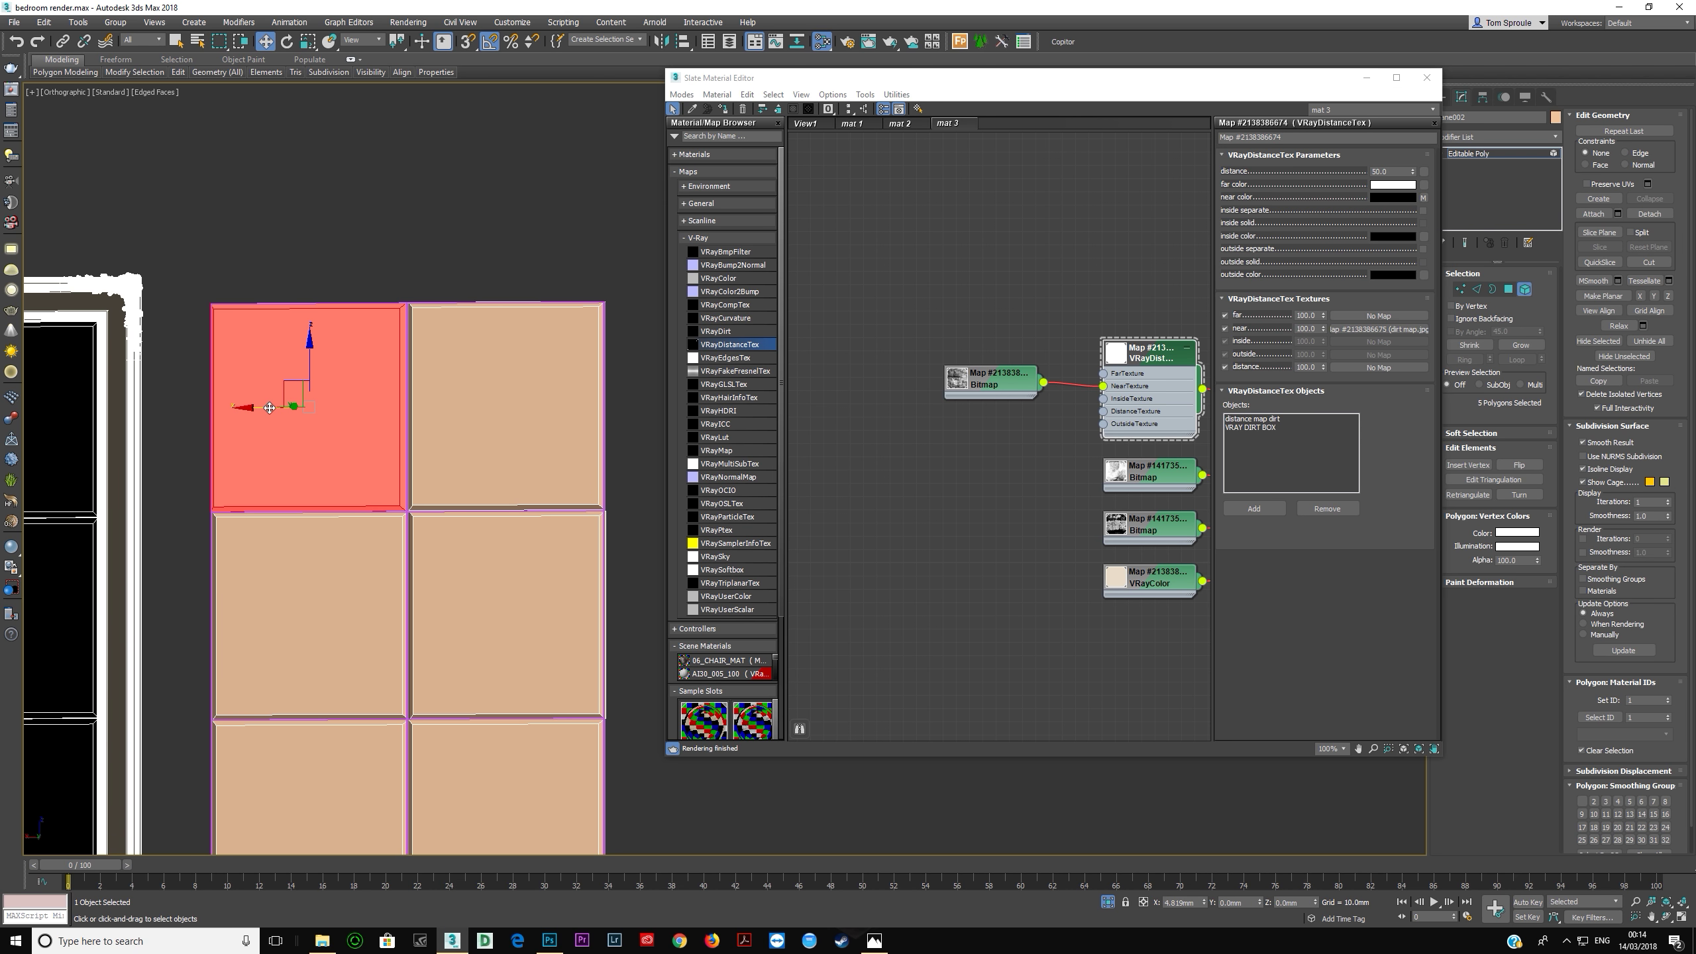
left_click_drag(269, 407, 272, 407)
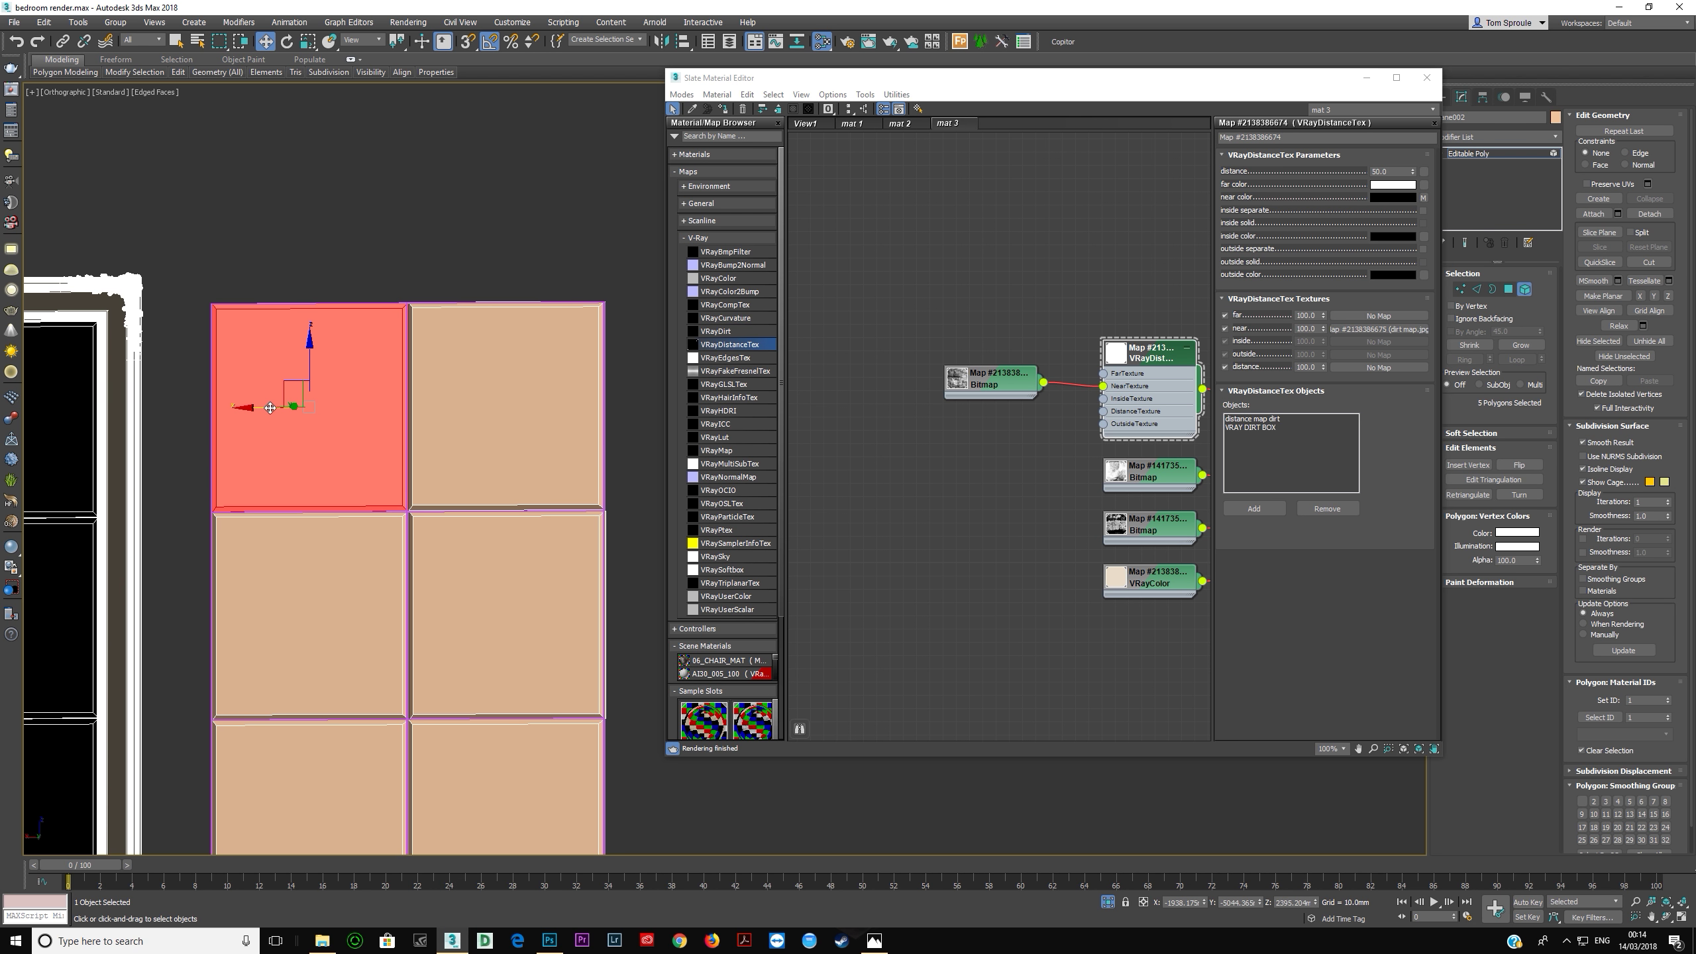
Step: Switch to offset transform entry and shift the three left-column panes and the lower-right pane slightly along the Y axis
mouse_move(1204, 903)
left_mouse_down()
mouse_move(1203, 883)
mouse_move(1216, 912)
left_mouse_up()
left_click(1144, 902)
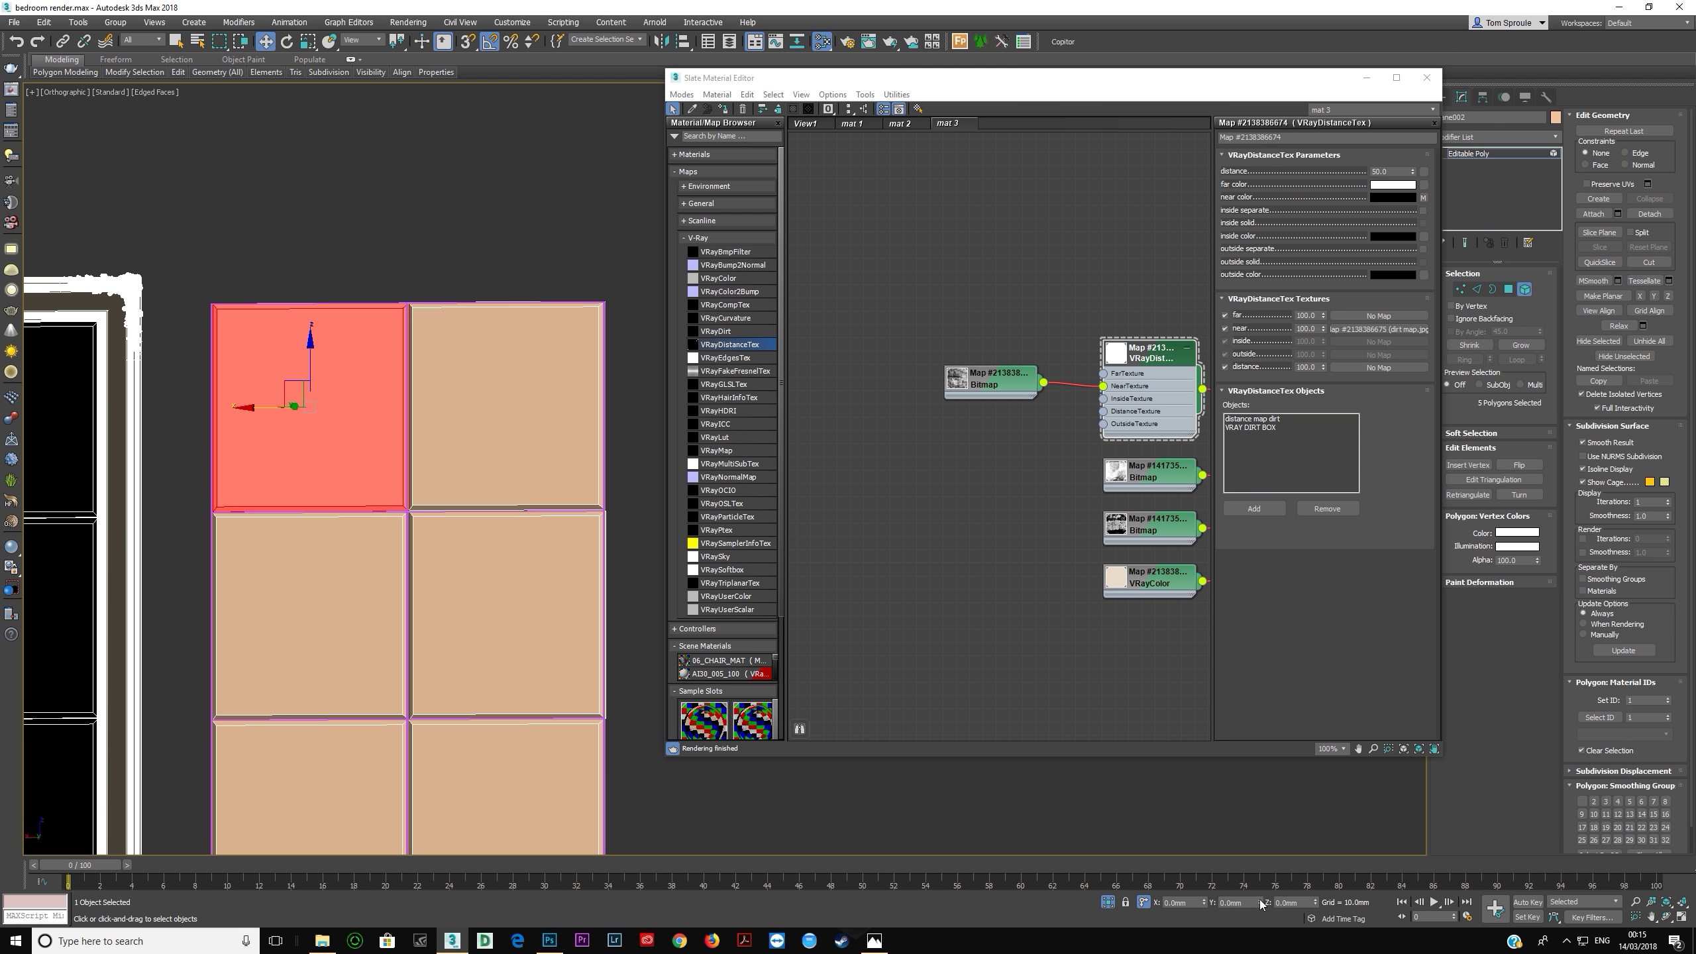
left_click(335, 648)
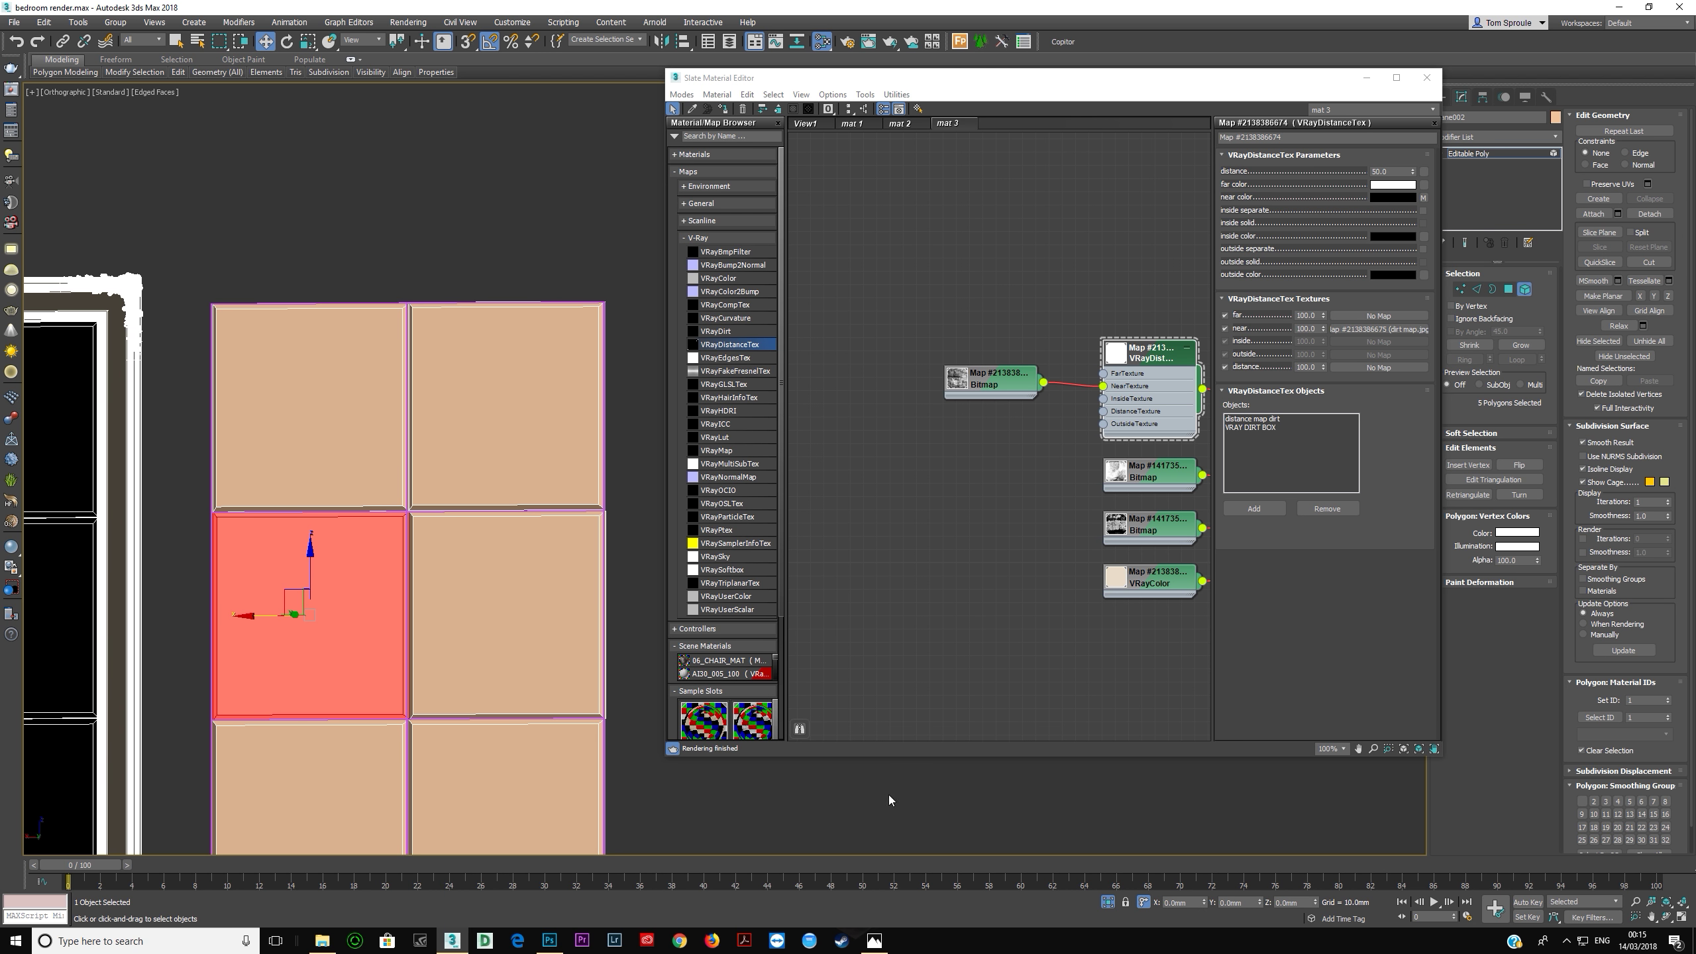
middle_click_drag(374, 682, 370, 567)
left_click(376, 692)
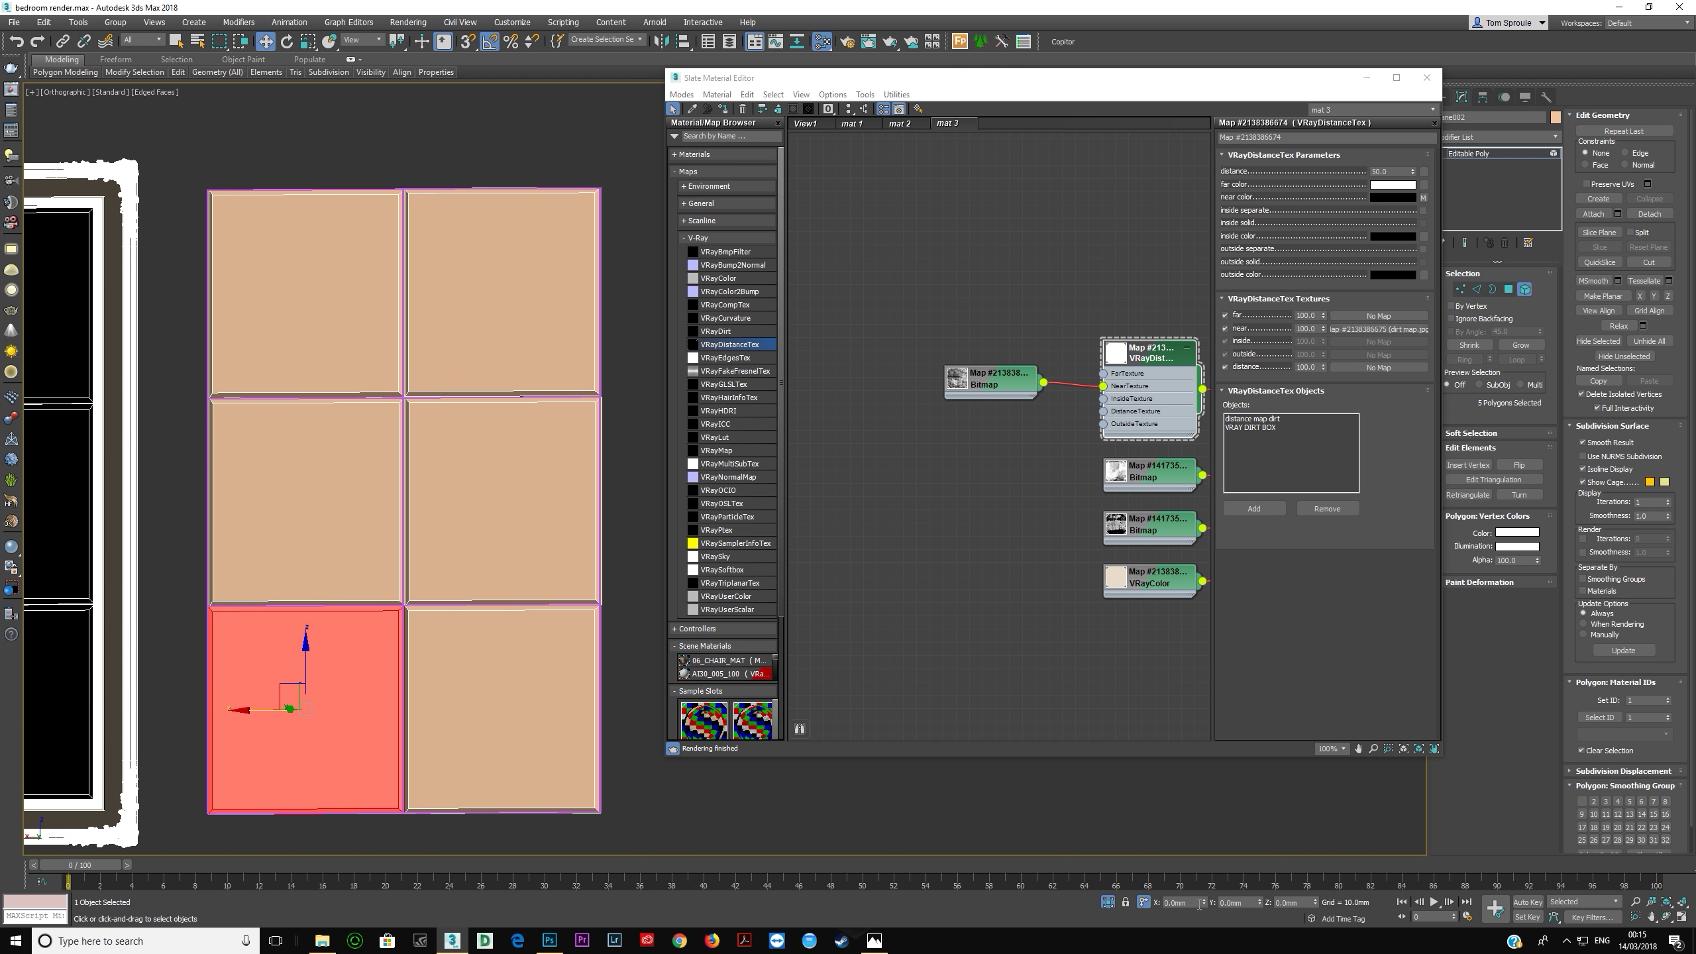
left_click_drag(1200, 906, 1251, 906)
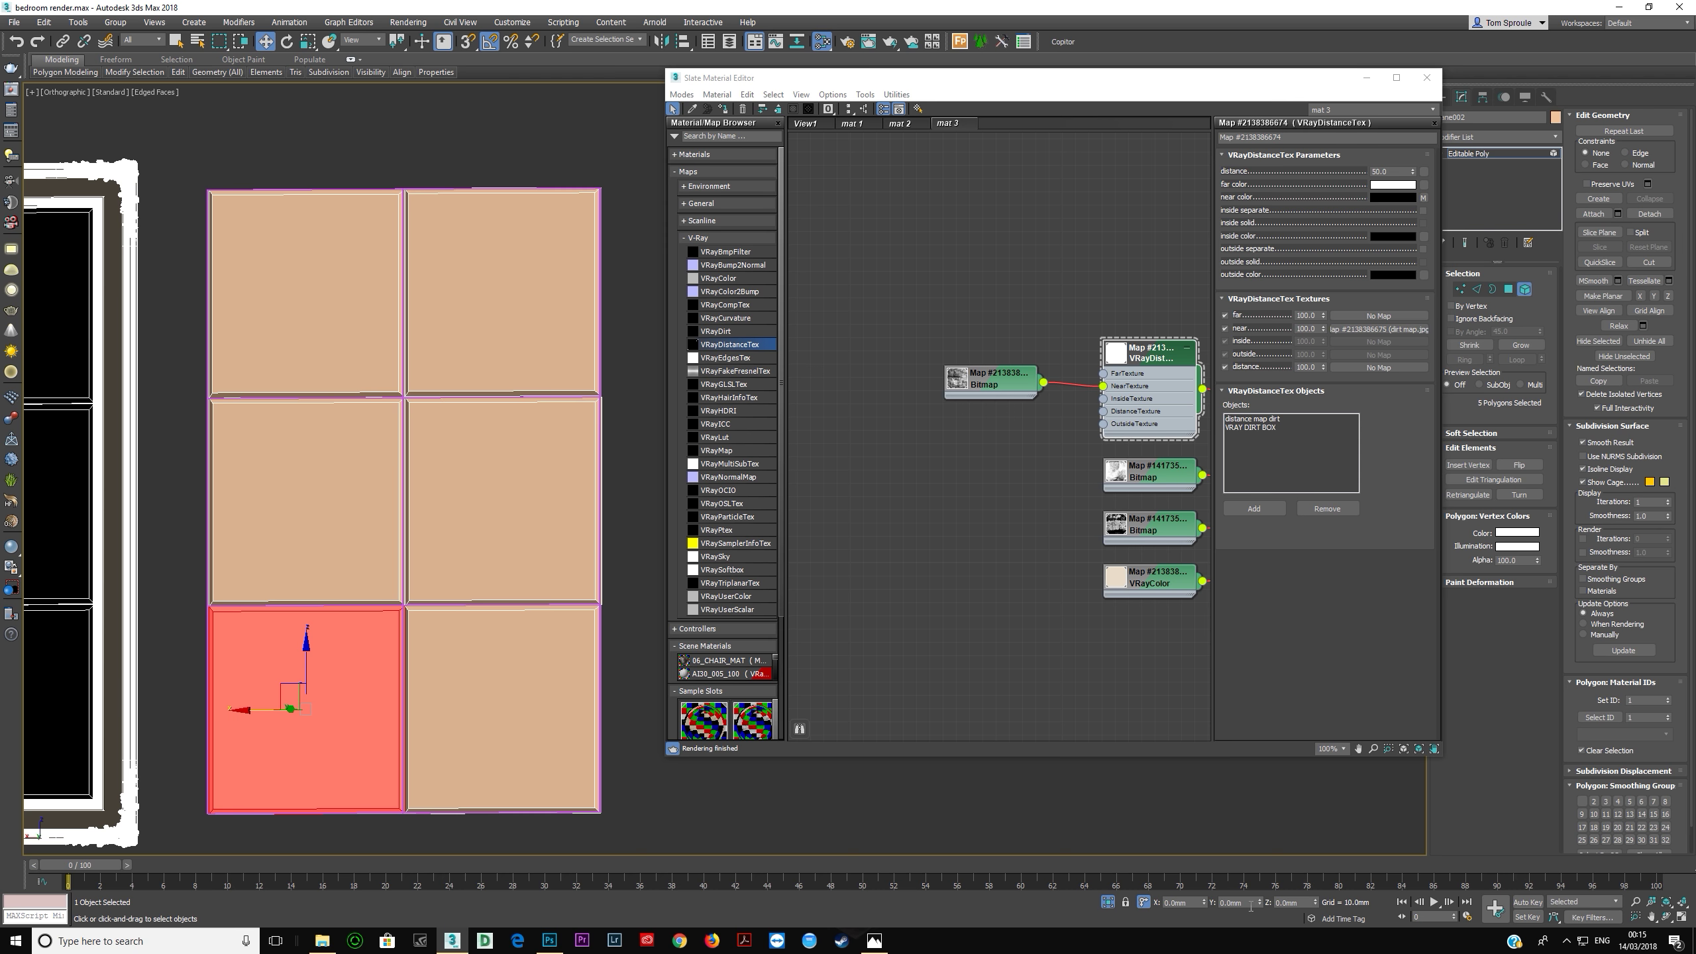
left_click(513, 717)
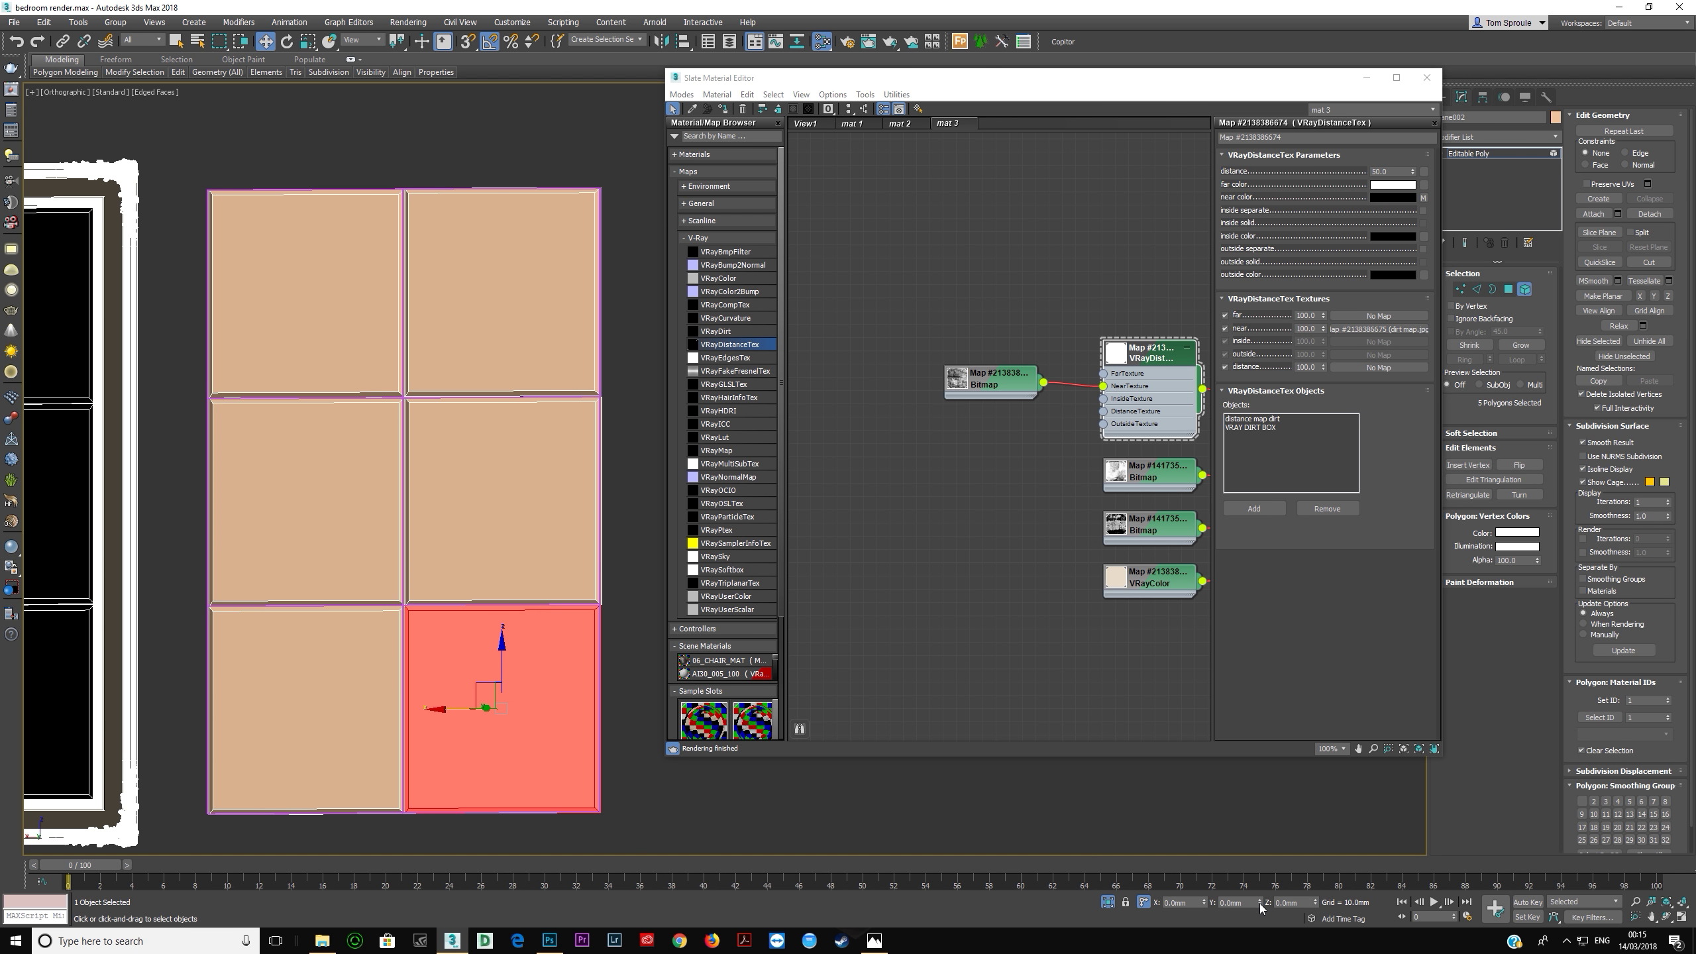
Step: Show the isolated mirror panes from the back and close the Slate Material Editor to clear the viewport
scroll(394, 625, "up", 5)
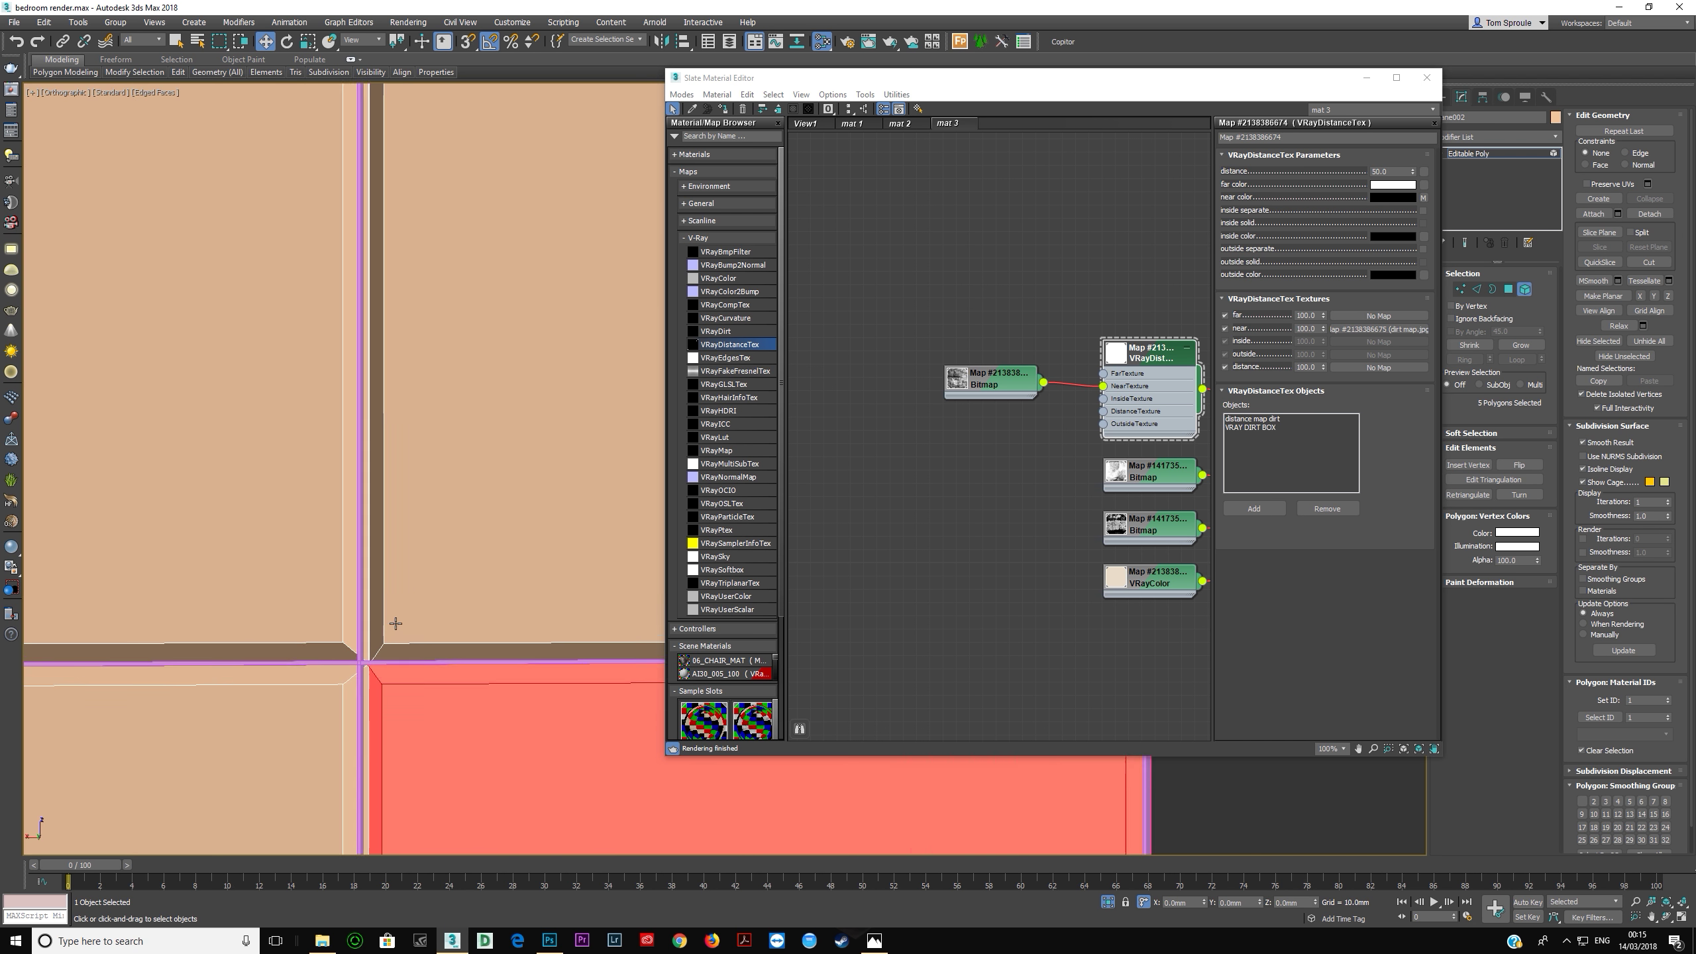
key("z")
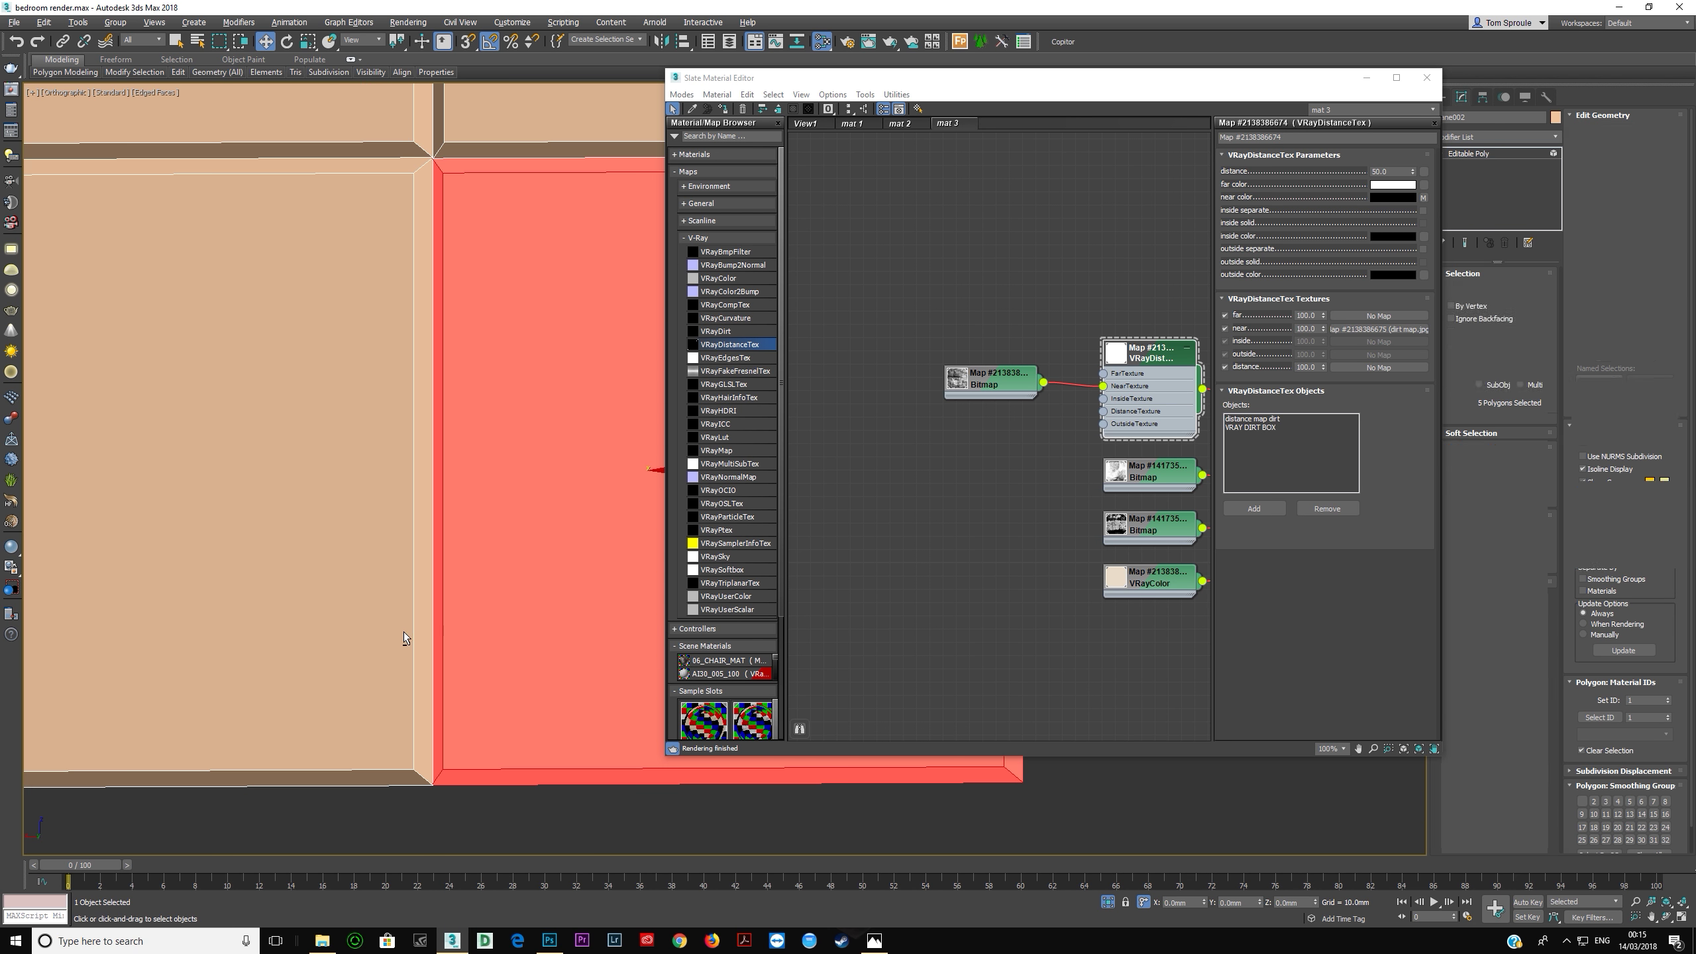
key("f")
scroll(373, 614, "down", 6)
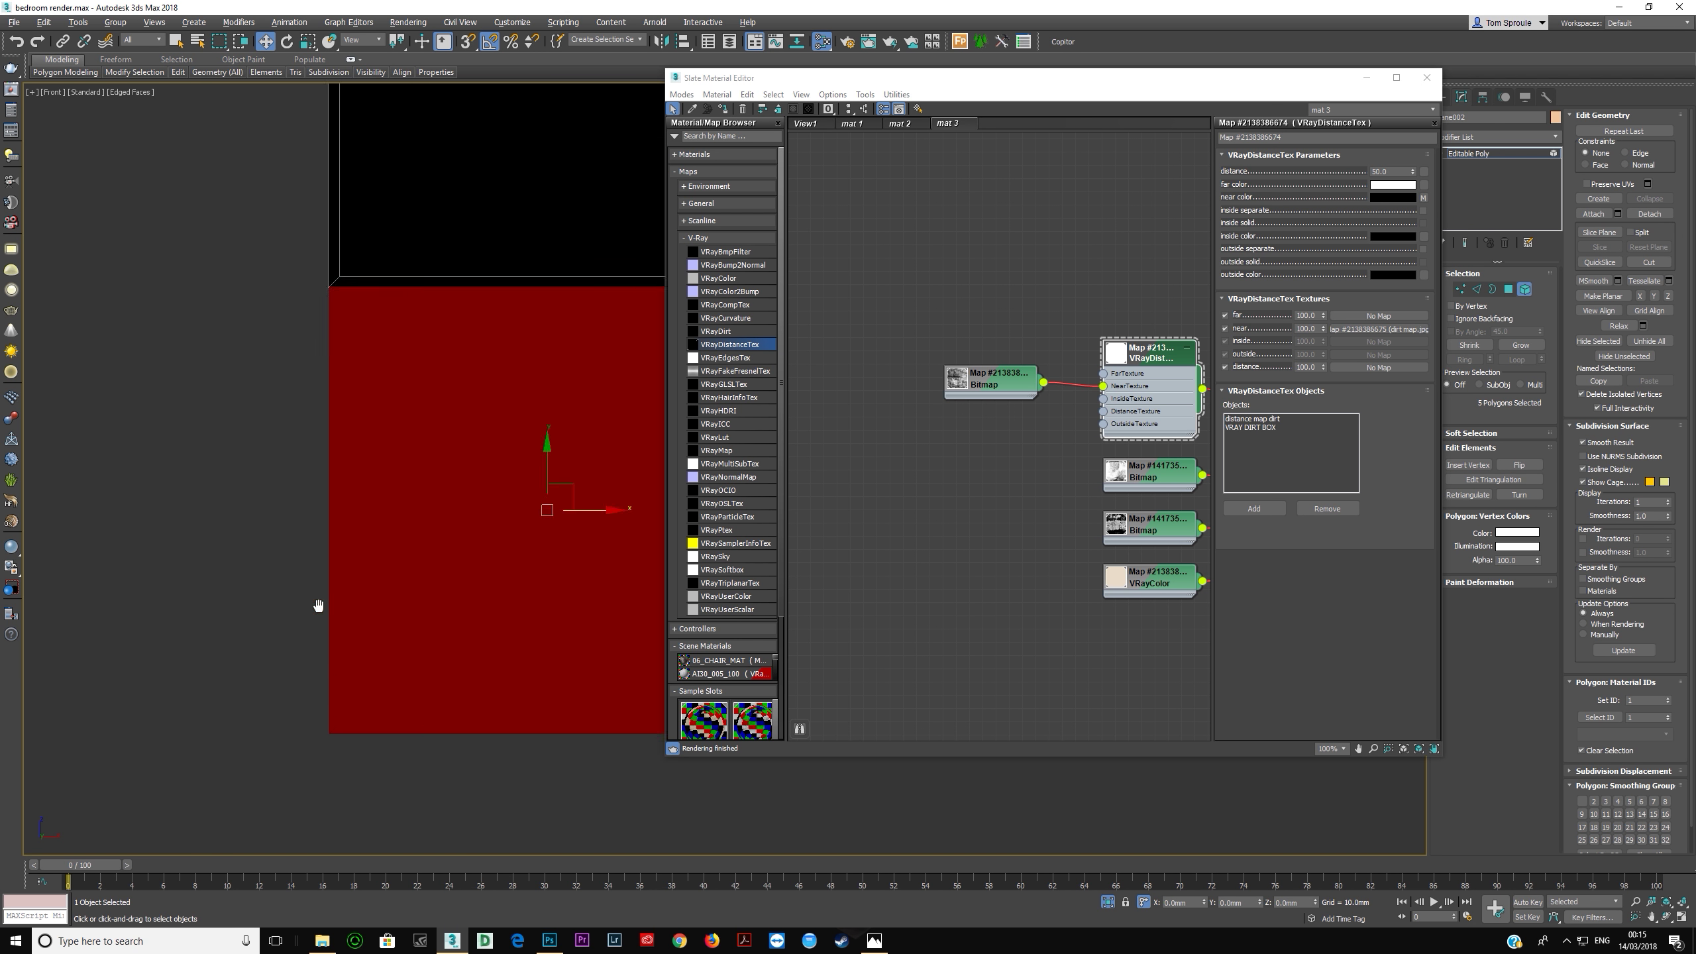
key("v")
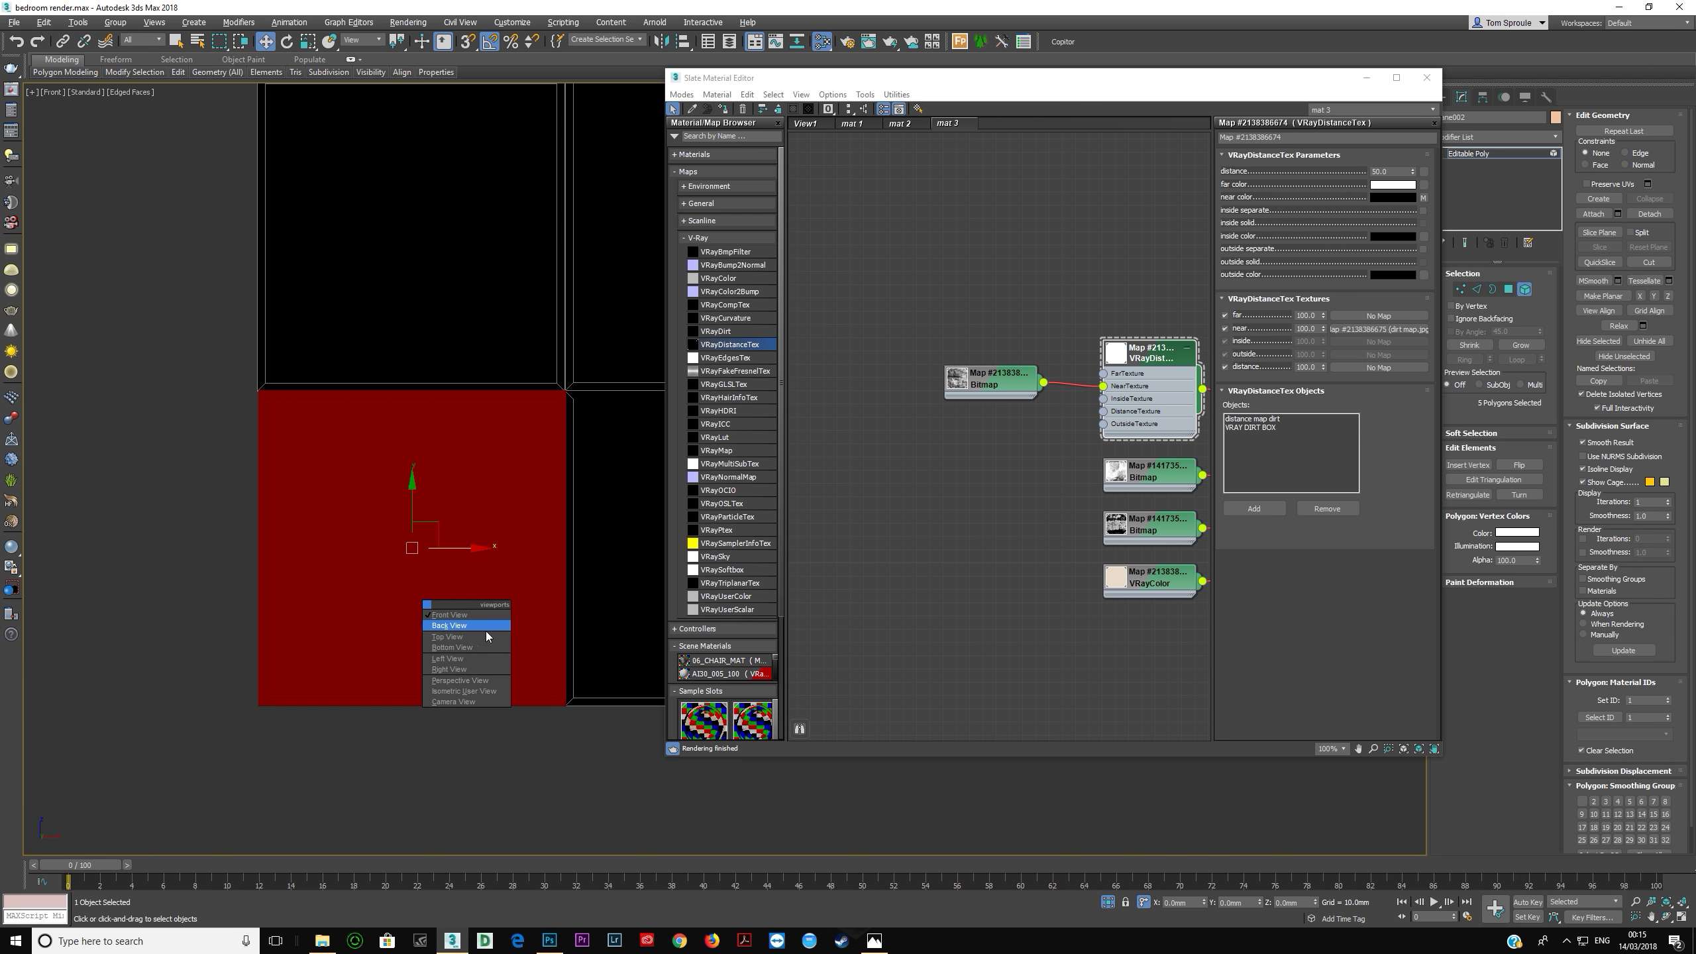
left_click(458, 631)
middle_click_drag(500, 614, 303, 615)
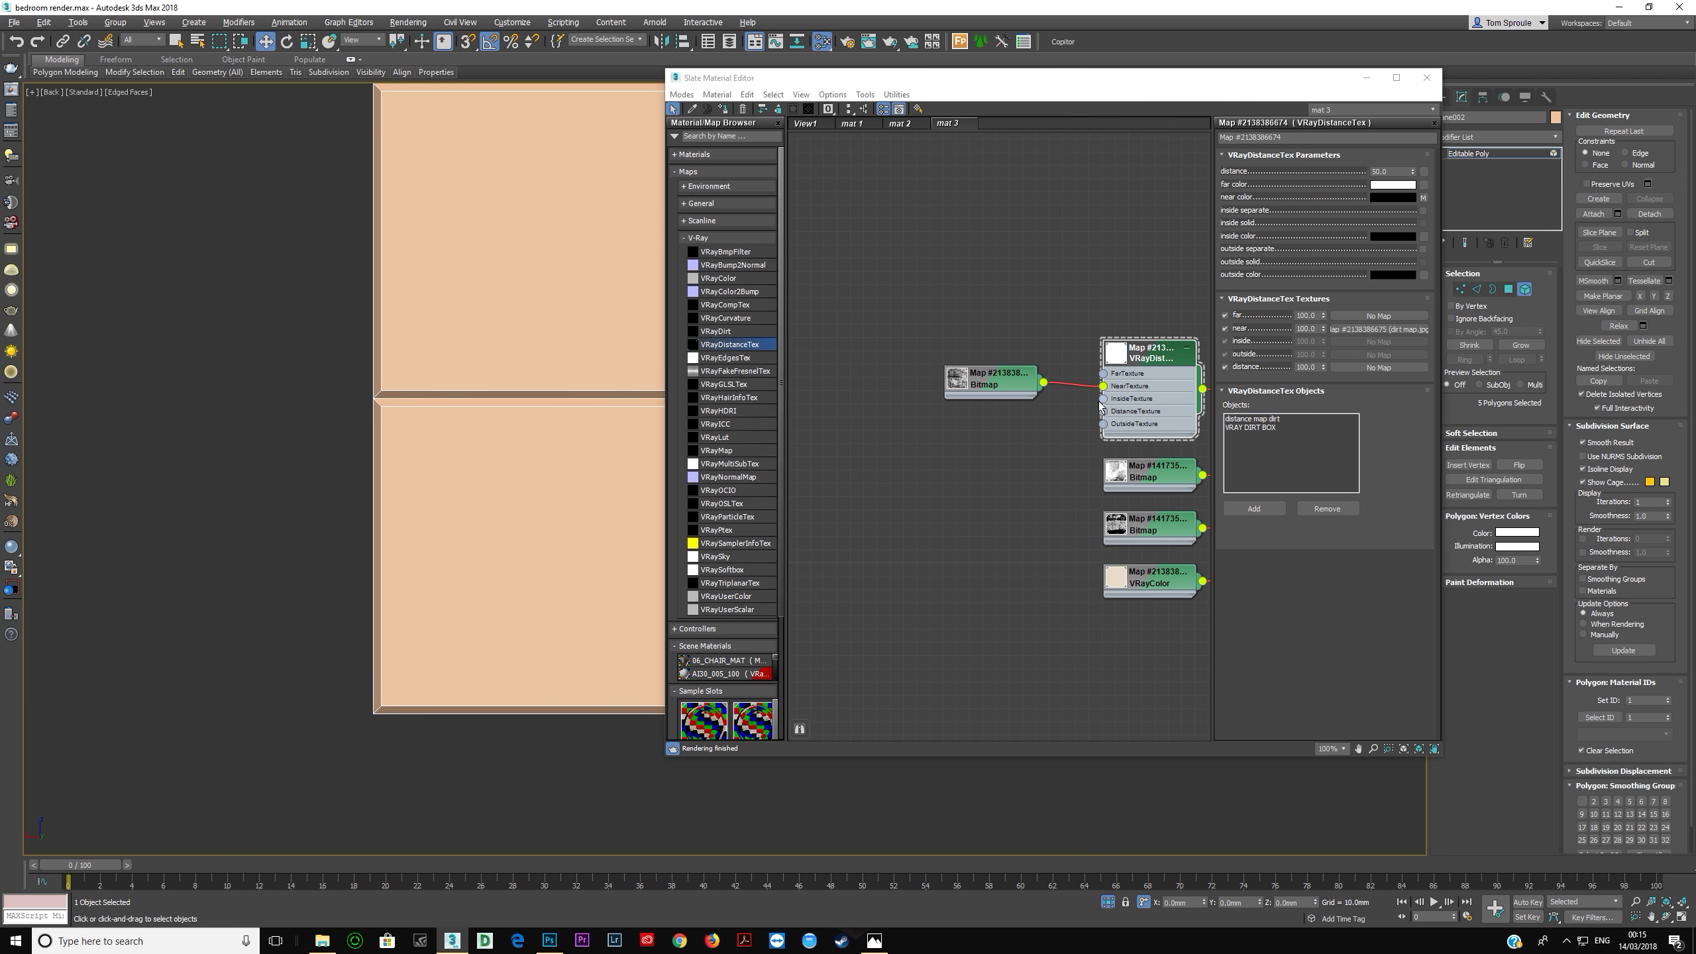
left_click(1429, 77)
Step: Examine the joints between the offset panes up close, checking the small gaps and overlaps where the bevelled corners meet
scroll(684, 428, "up", 3)
scroll(683, 428, "up", 10)
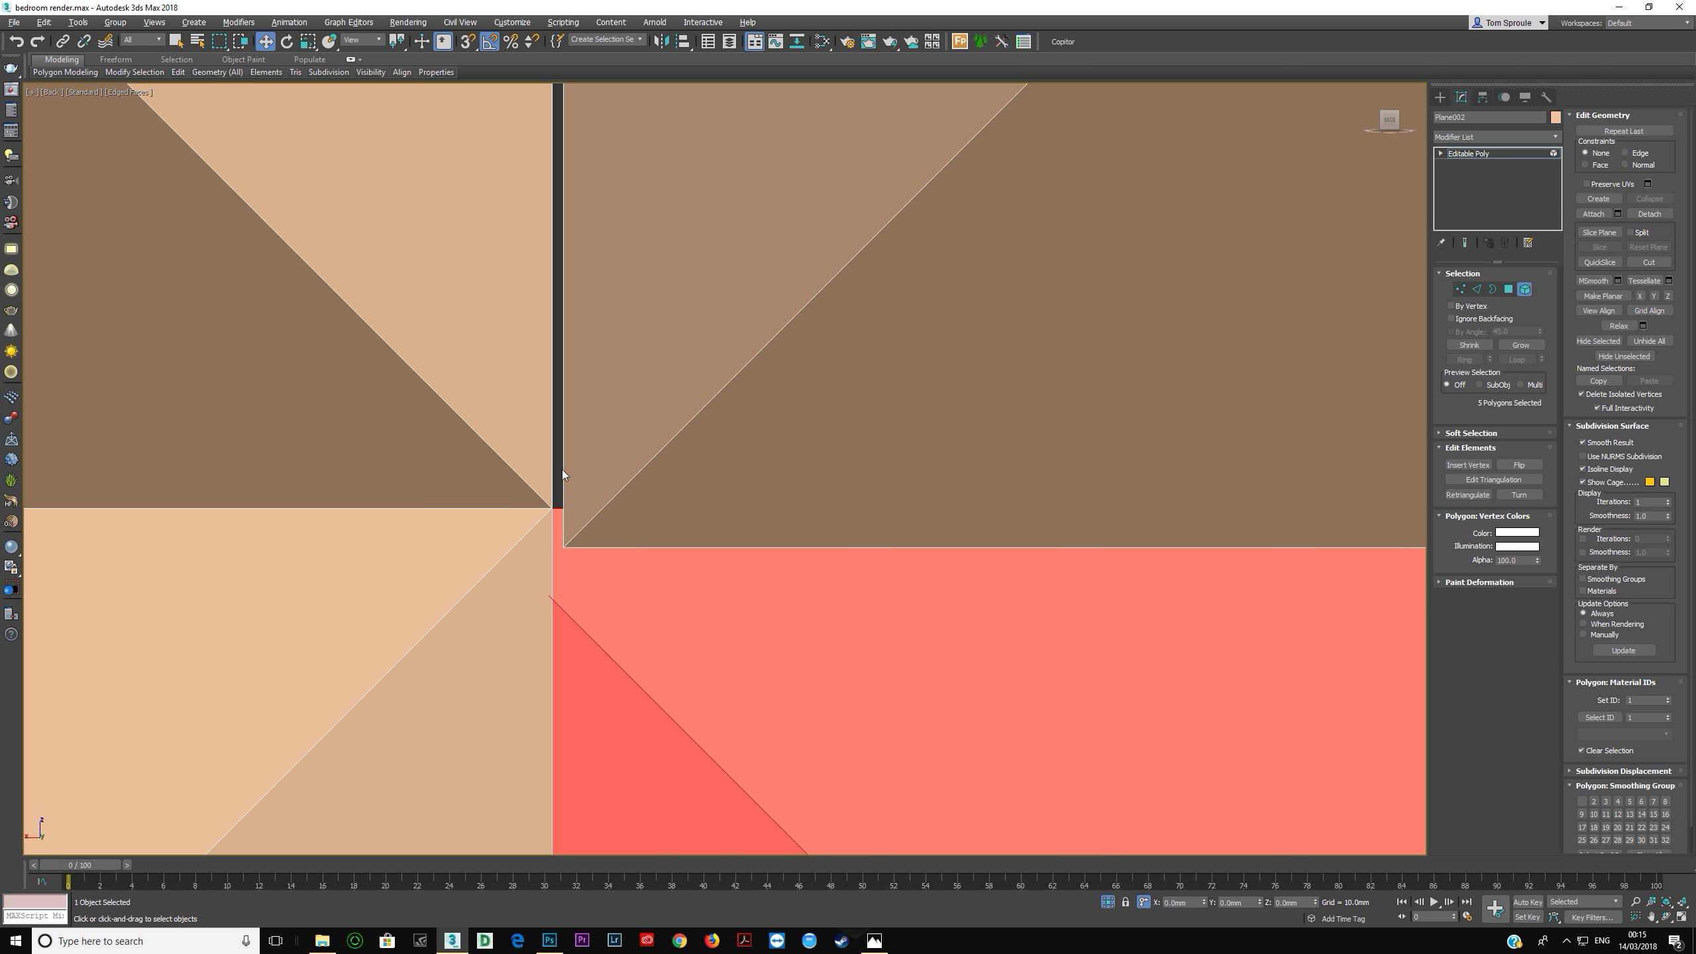
middle_click_drag(562, 469, 557, 606)
scroll(552, 597, "down", 10)
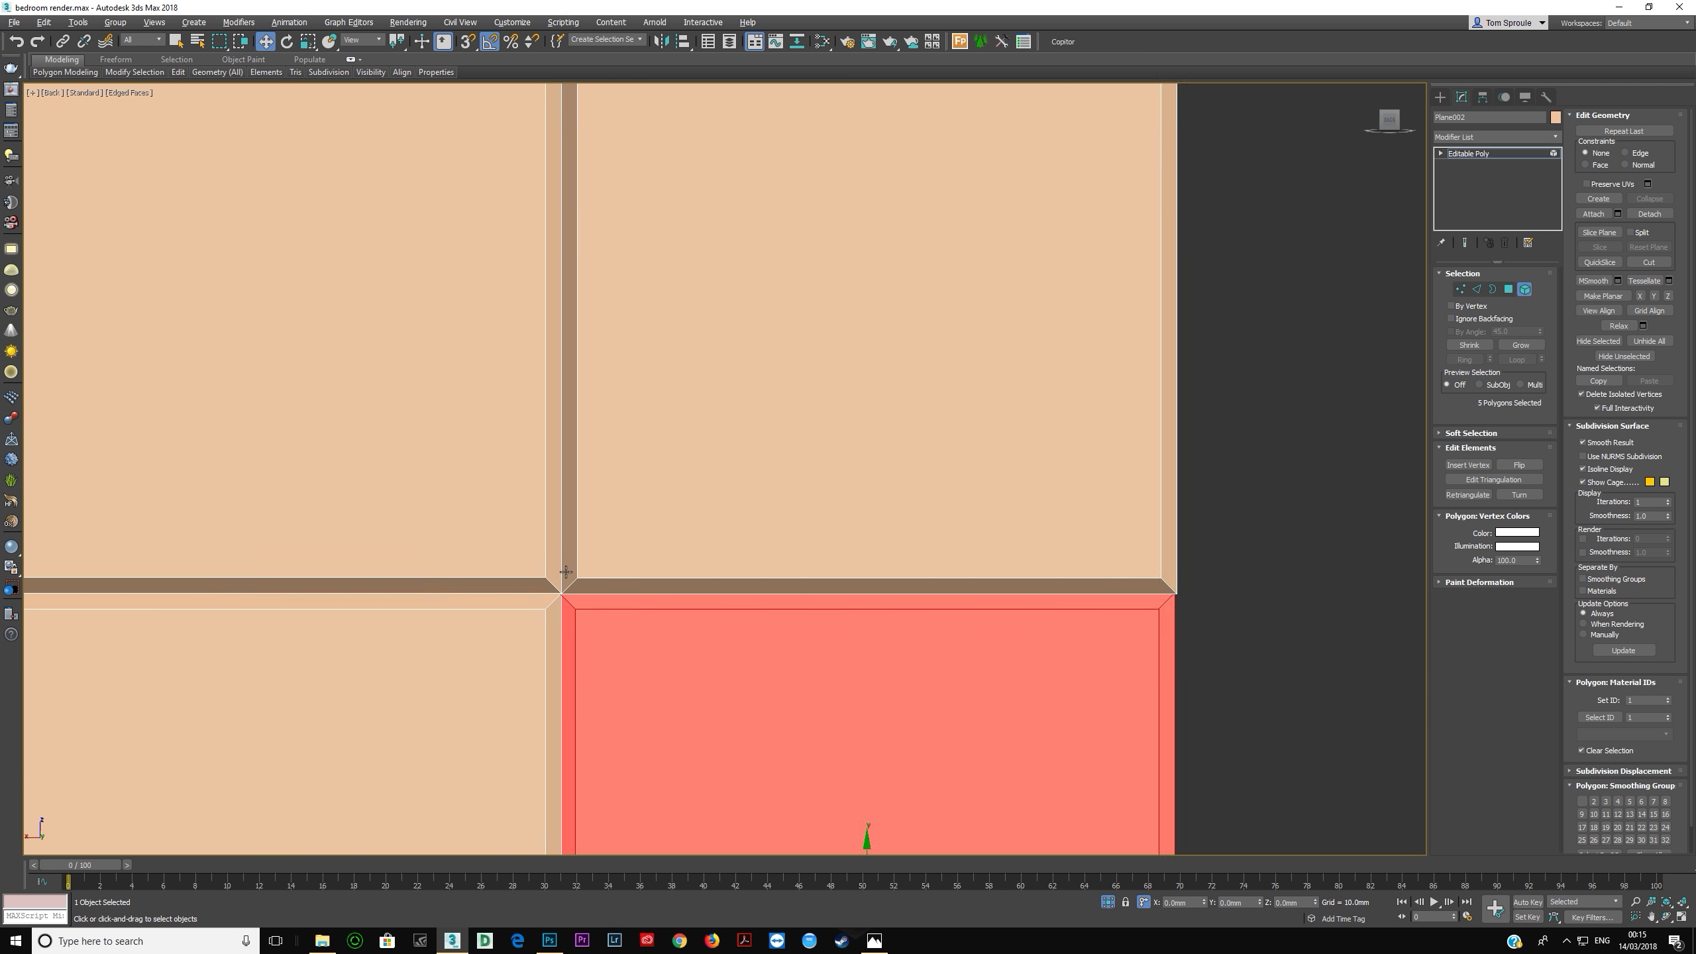
scroll(565, 574, "down", 3)
scroll(568, 561, "up", 10)
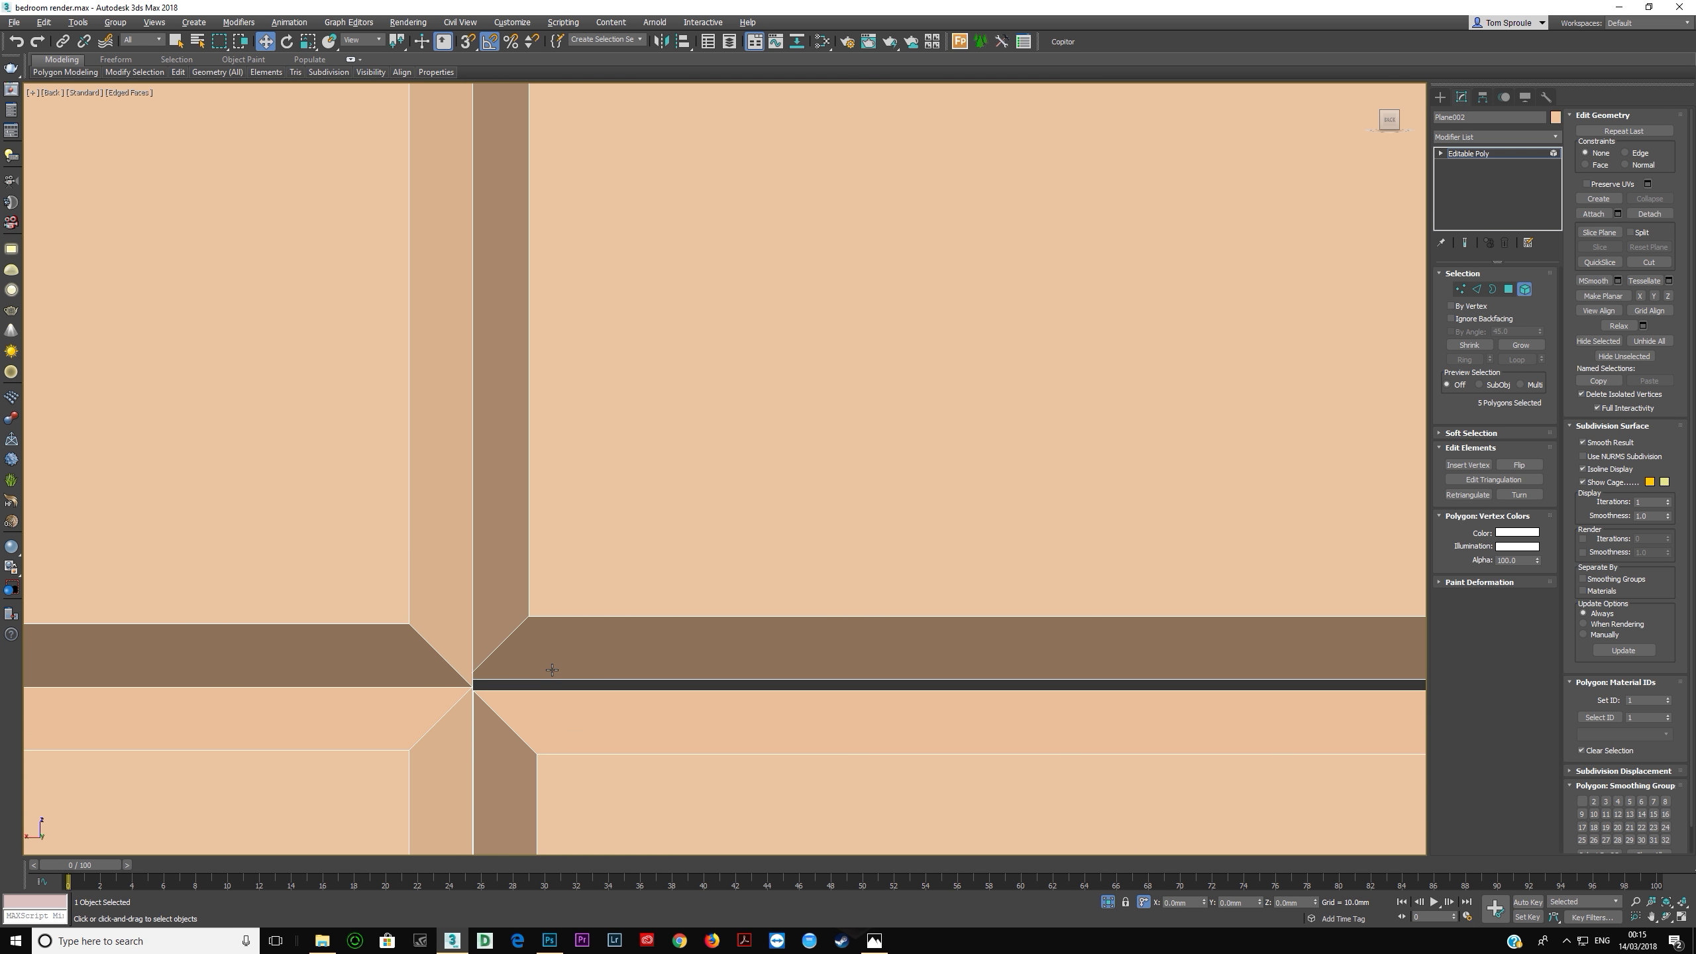
scroll(551, 669, "down", 3)
scroll(557, 636, "down", 4)
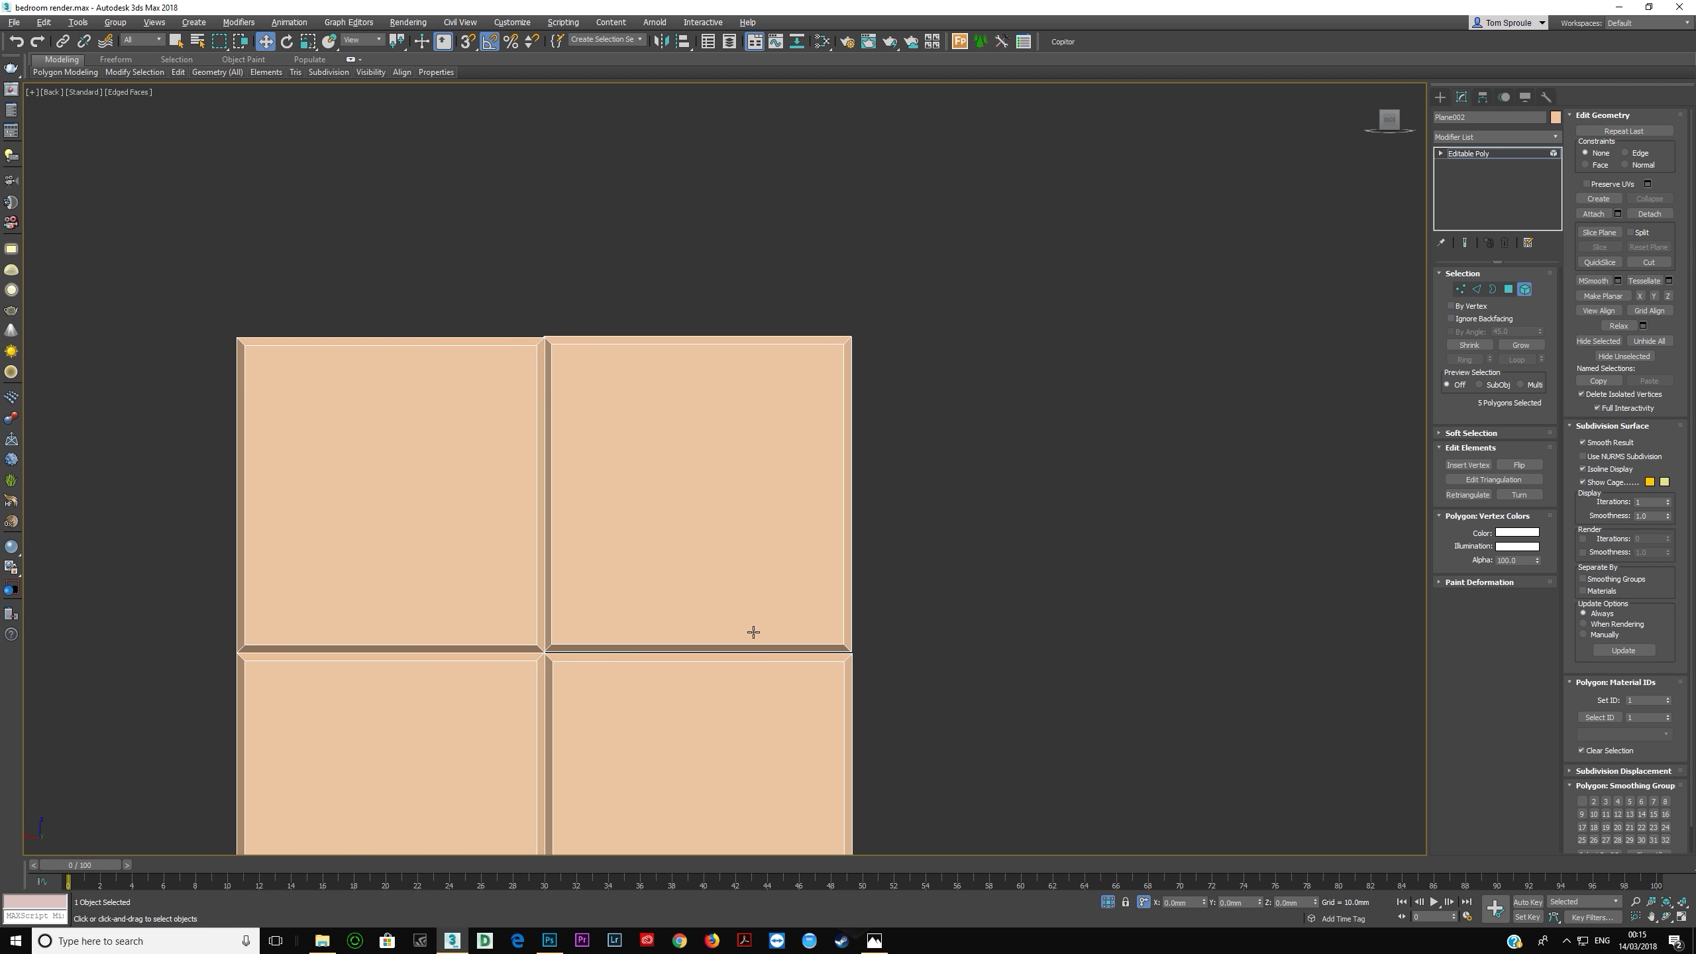
Step: Leave element level, end the isolation of the mirror panes and return to the shaded physical camera view
left_click(1507, 152)
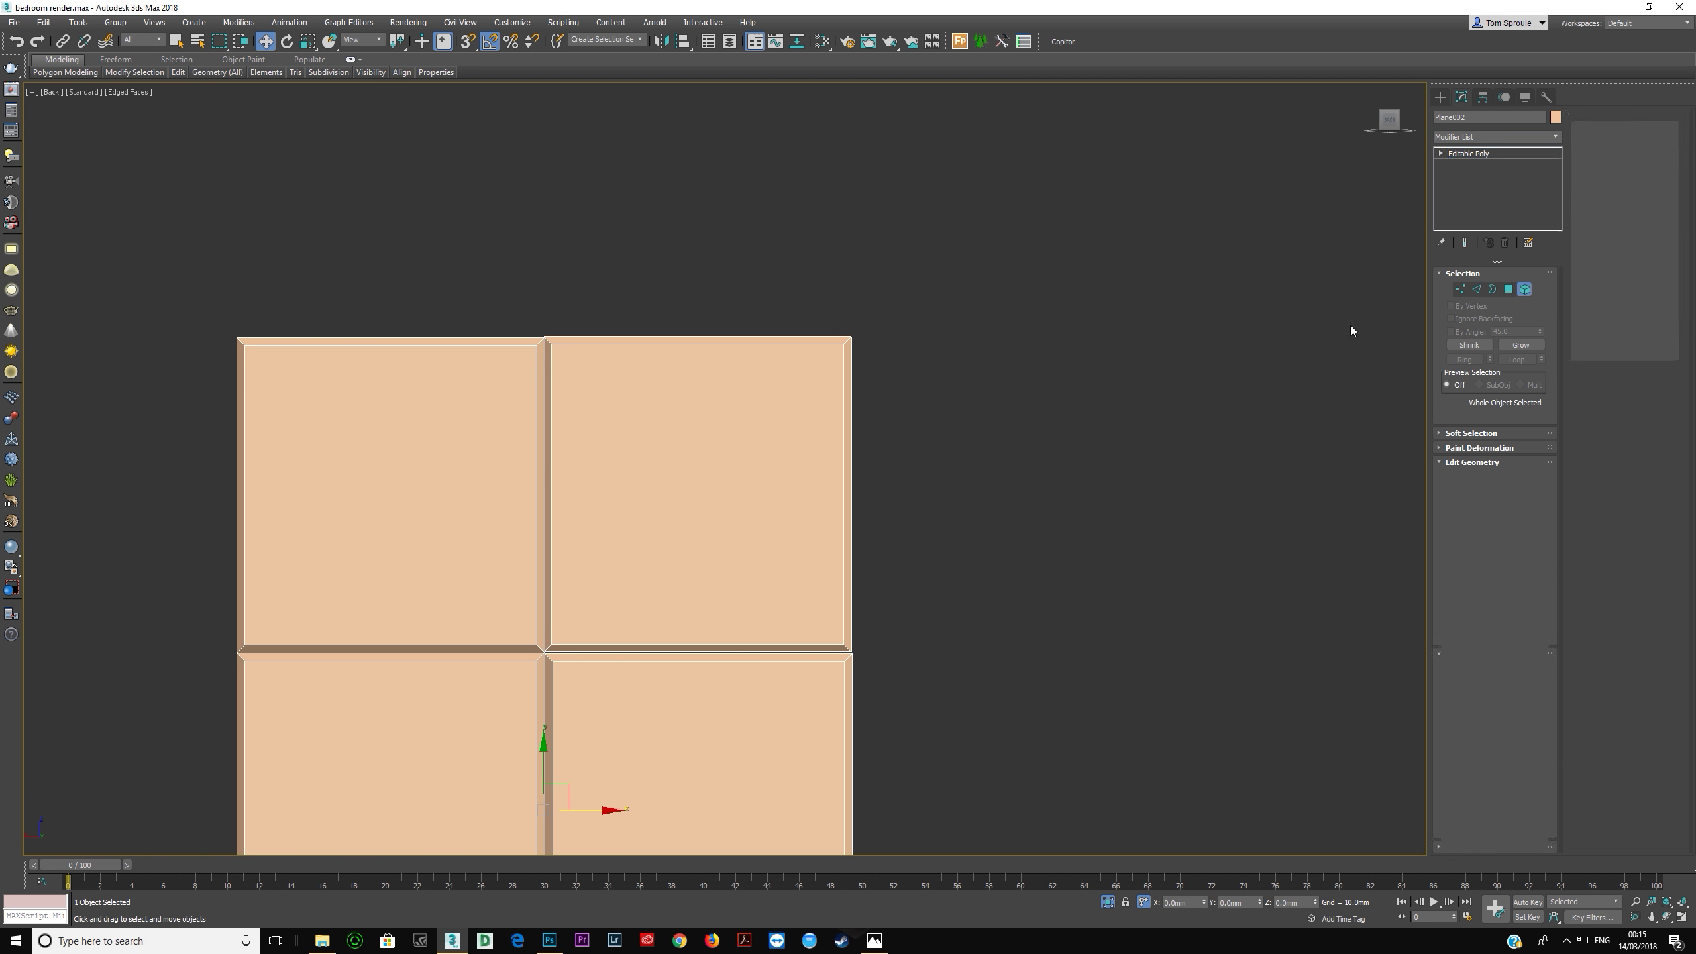
left_click(1109, 901)
key("c")
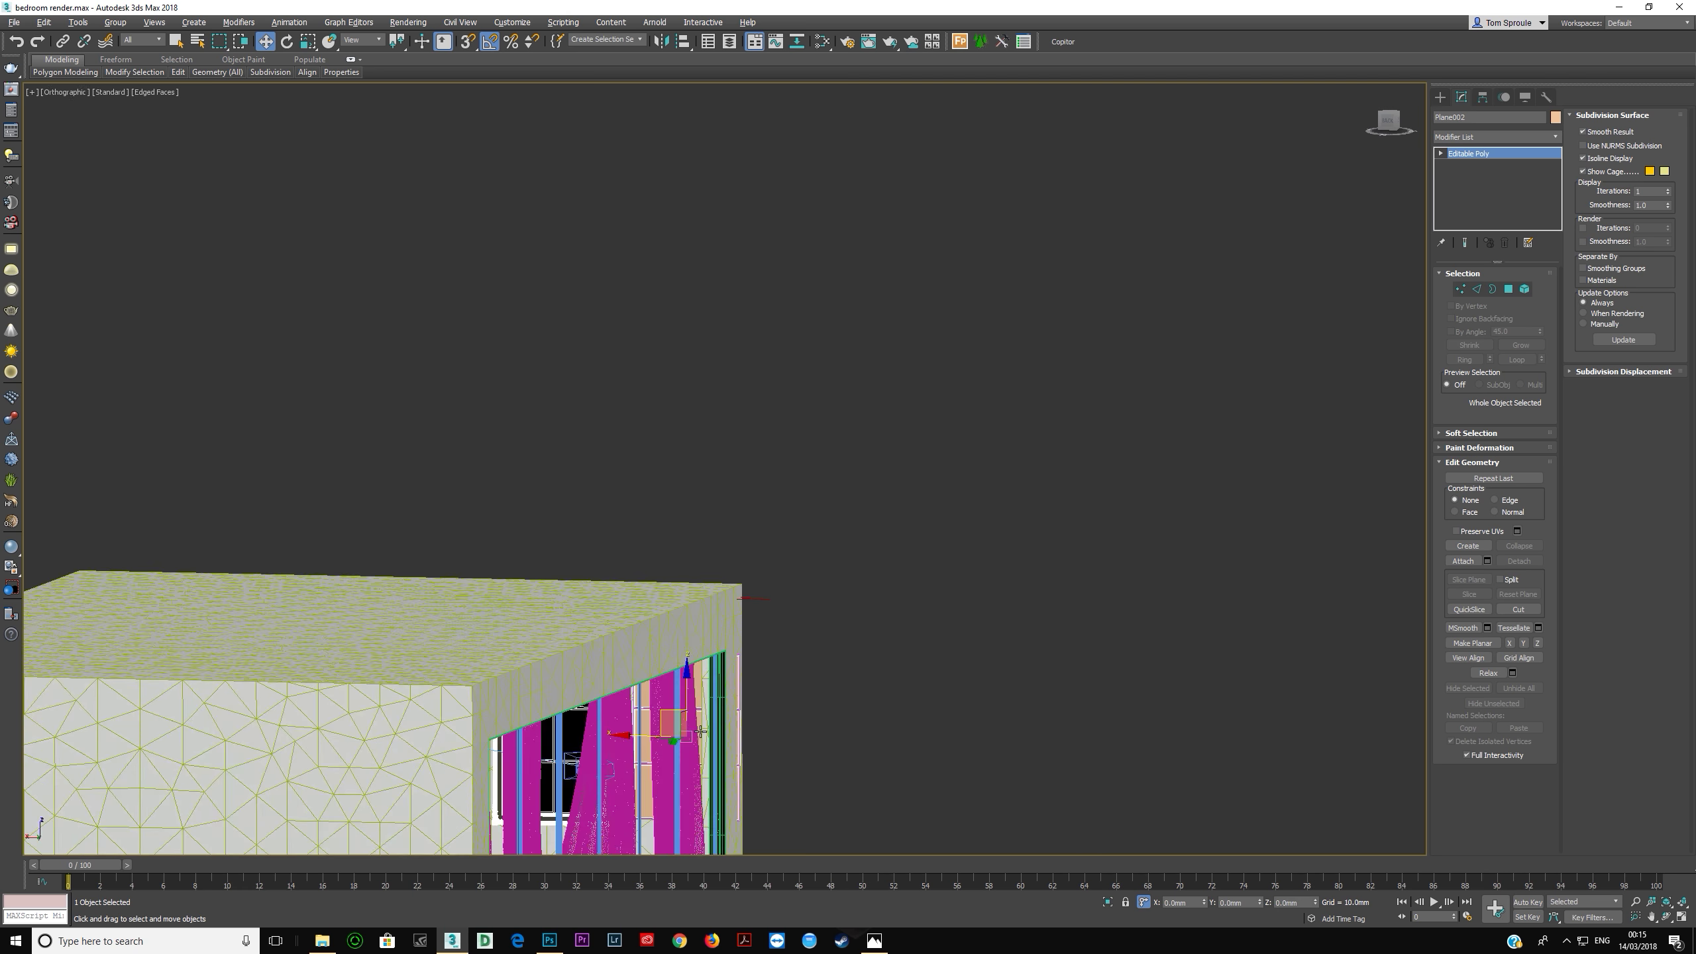
key("F3")
key("F3")
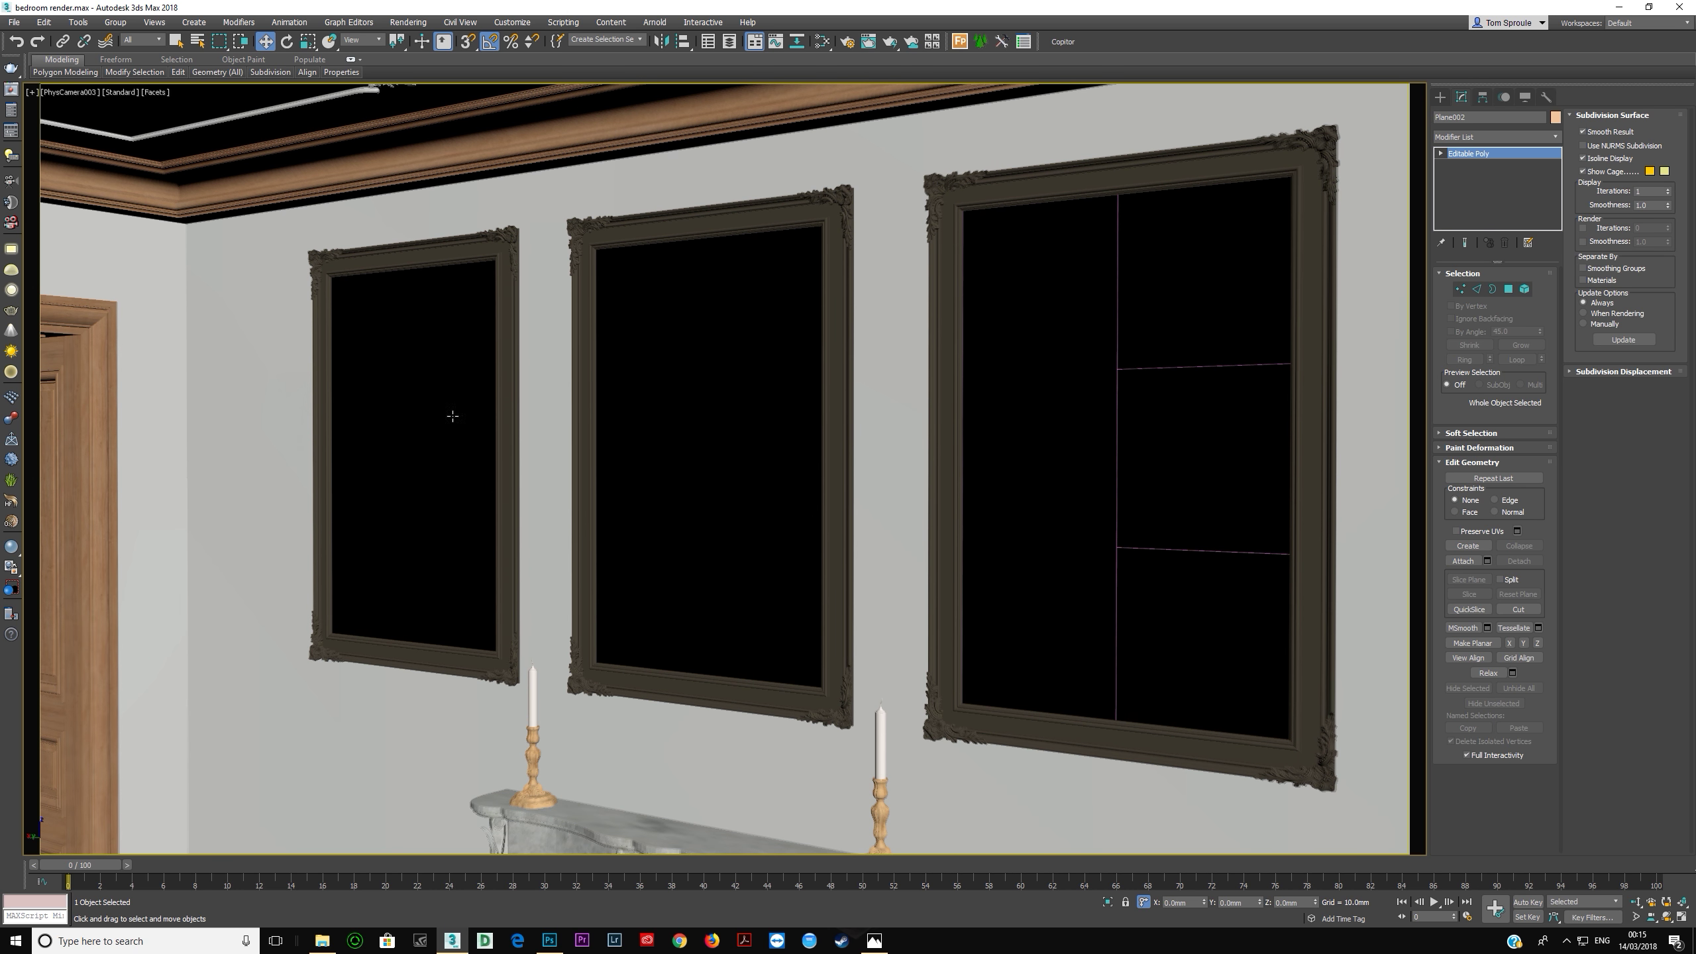
Step: Reopen the Slate Material Editor and examine the mat 3 maps feeding the Composite map, including the VRayDistanceTex and its bitmap
left_click(822, 41)
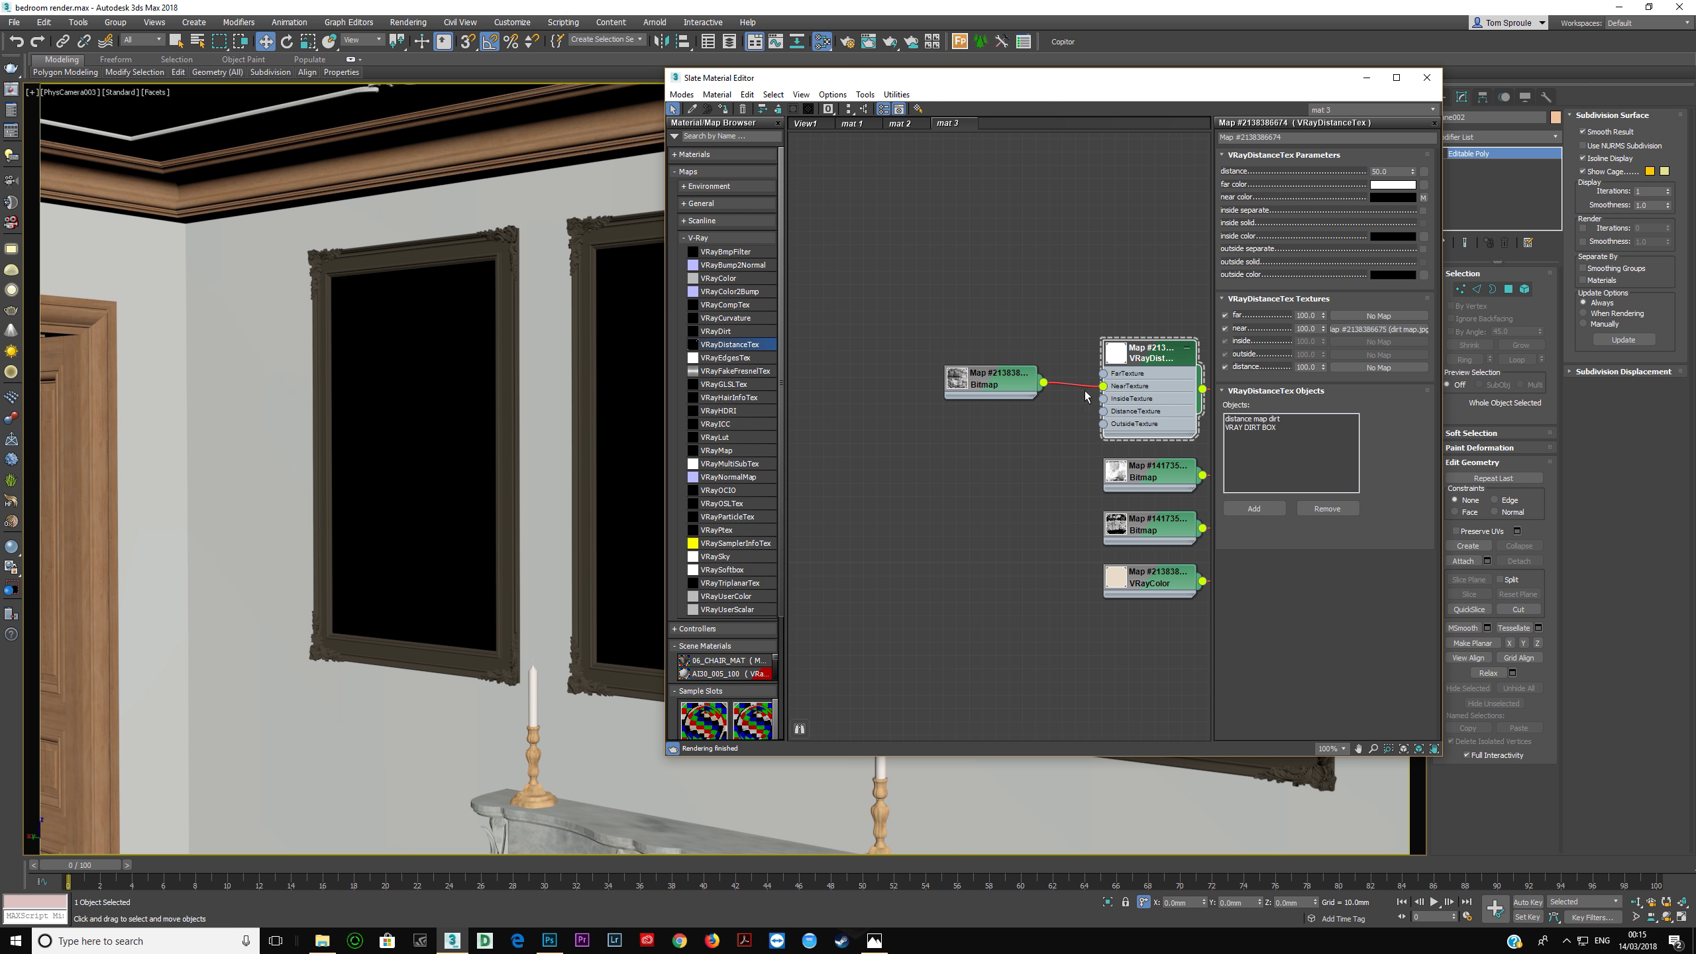
scroll(1085, 397, "down", 2)
middle_click_drag(1085, 396, 868, 338)
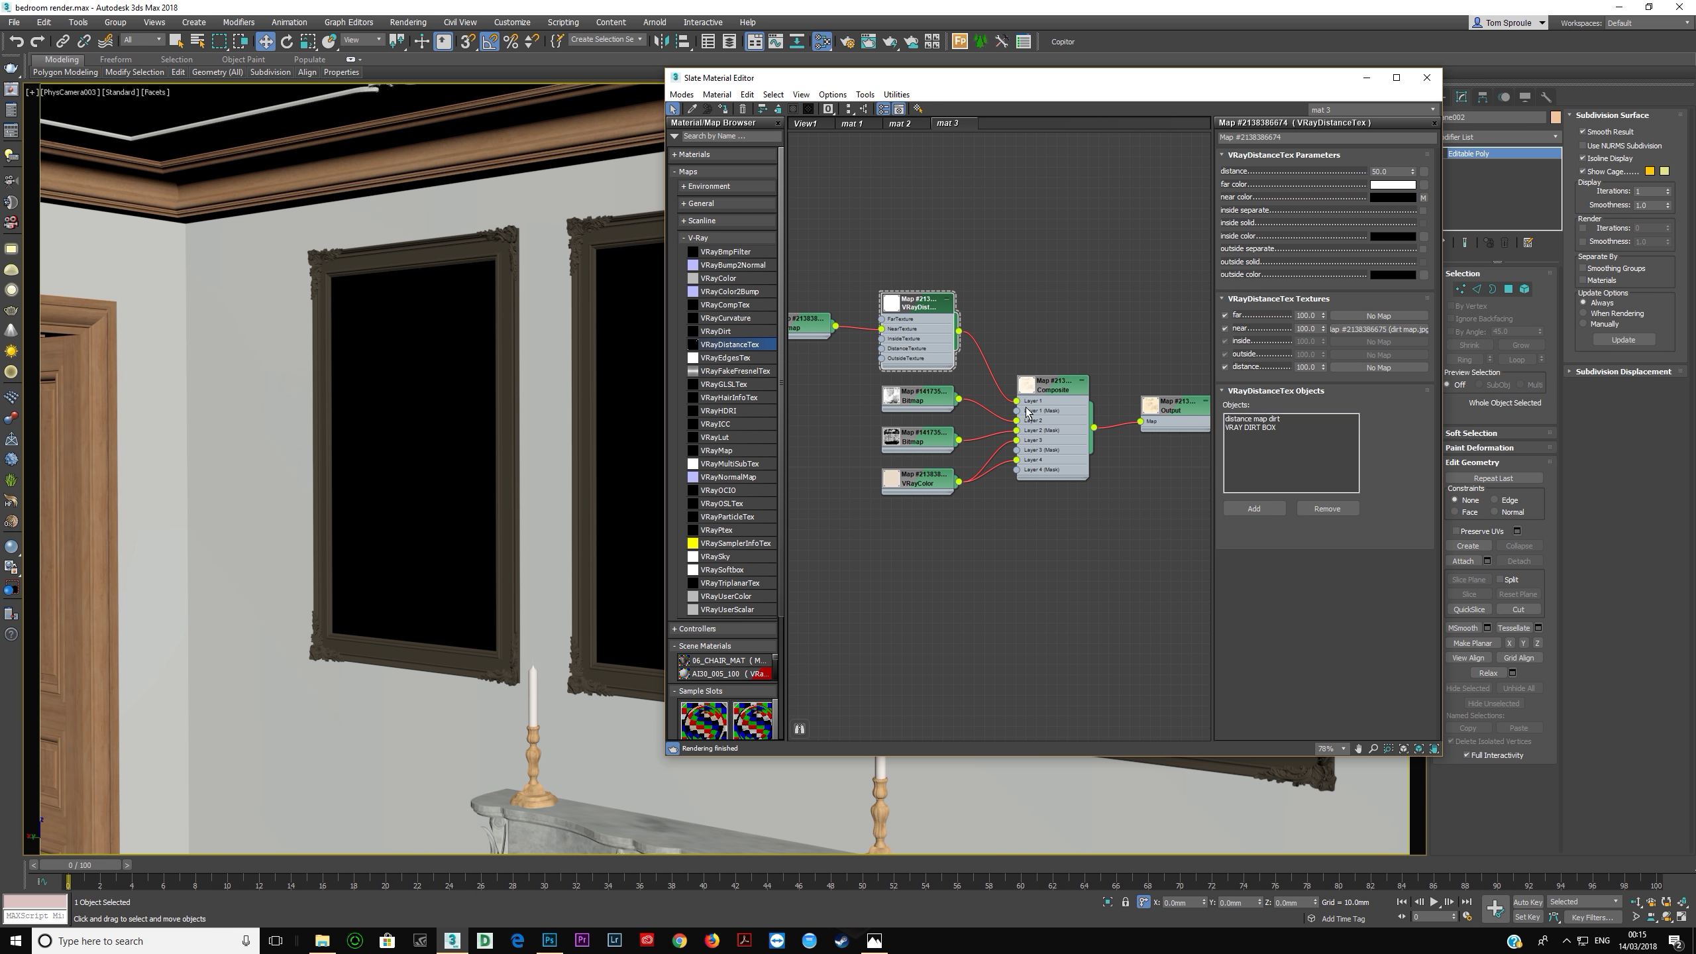
middle_click_drag(838, 332, 904, 325)
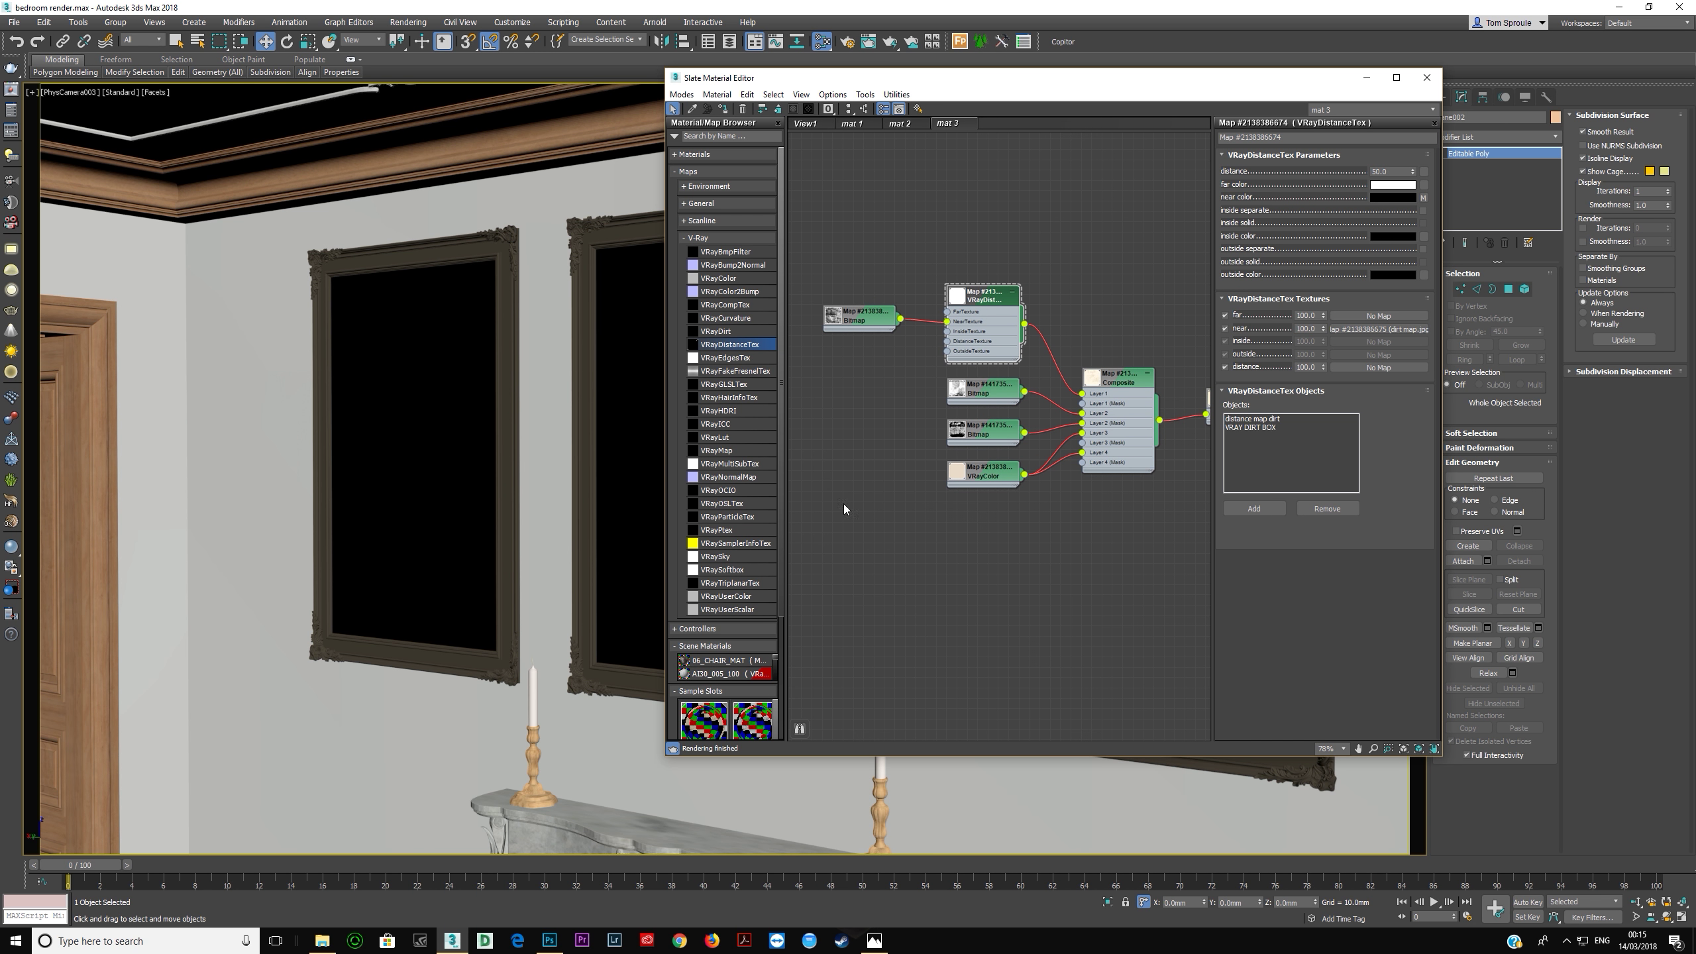